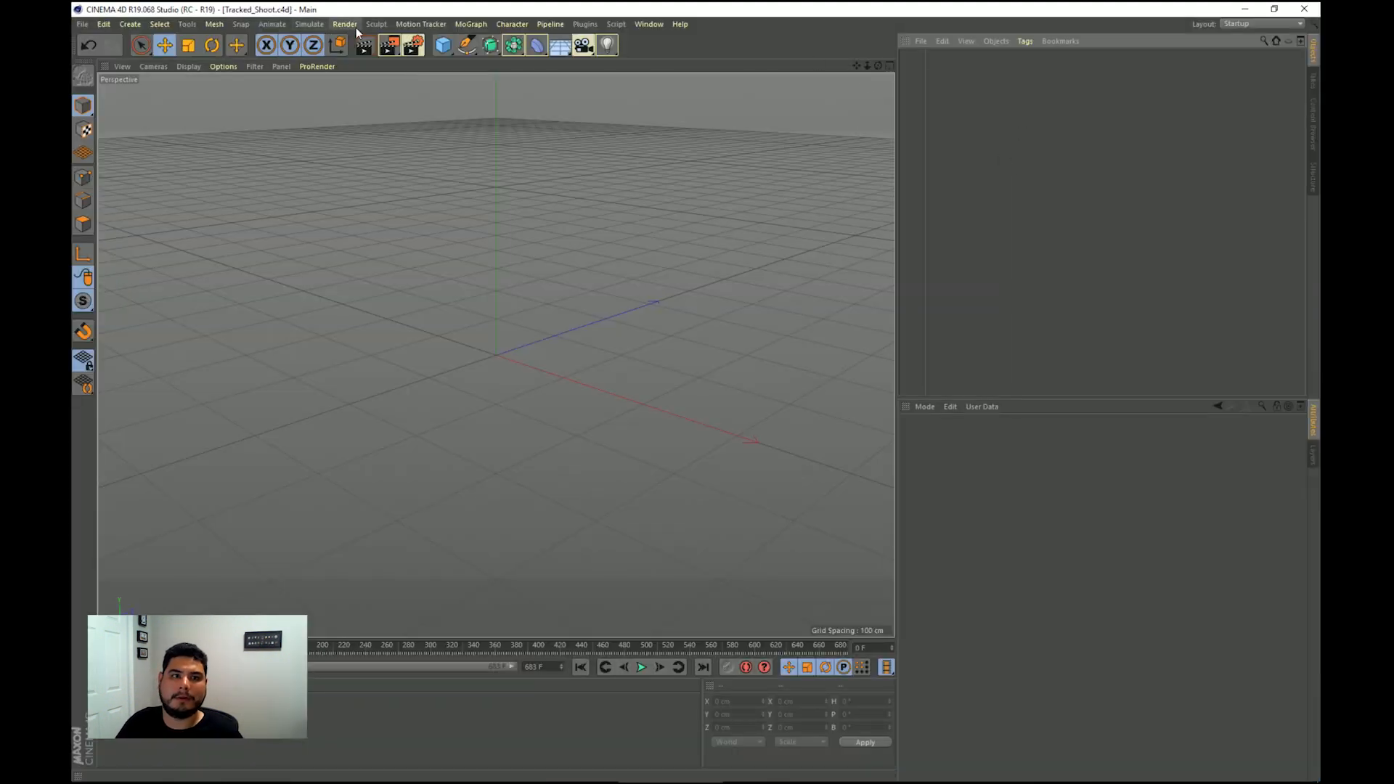
{"action": "left_click", "coordinate": [438, 24]}
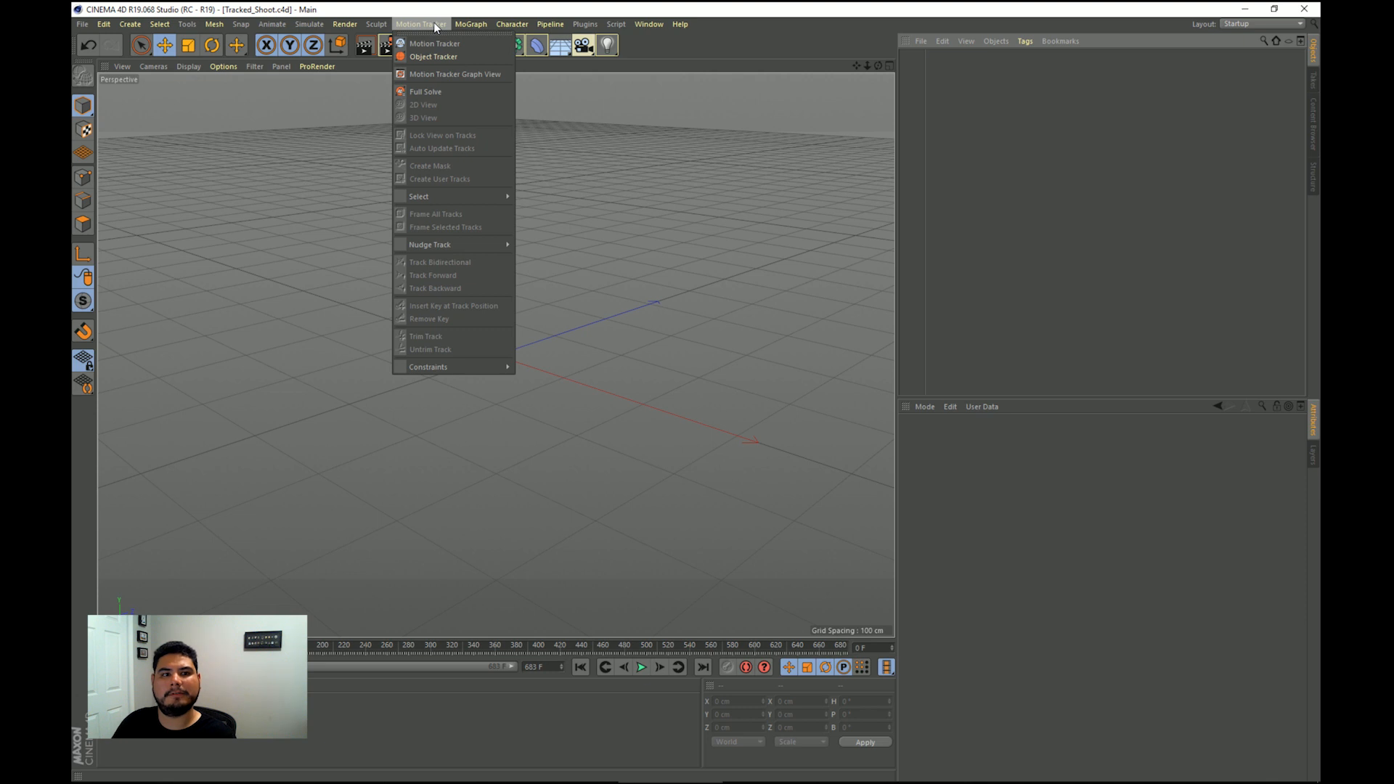
{"action": "left_click", "coordinate": [442, 92]}
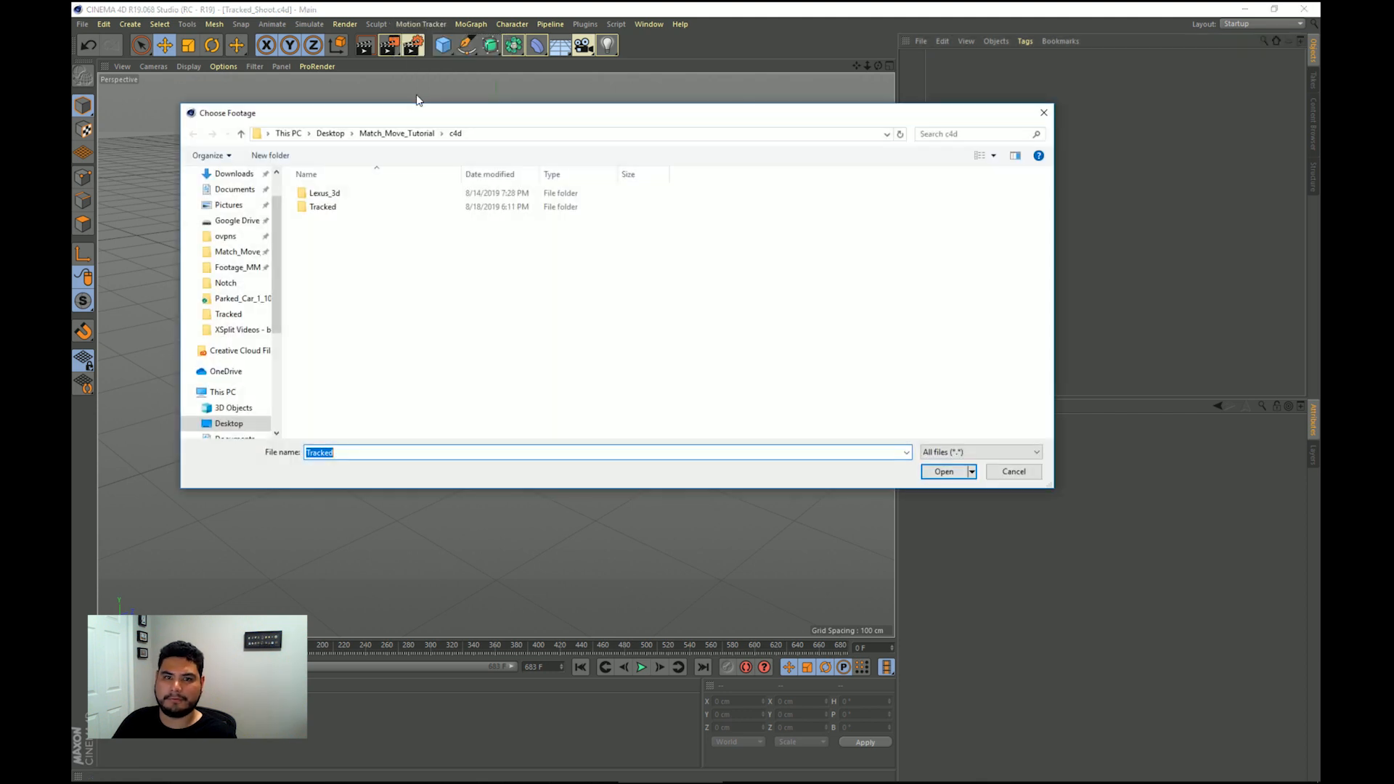
{"action": "left_click", "coordinate": [247, 298]}
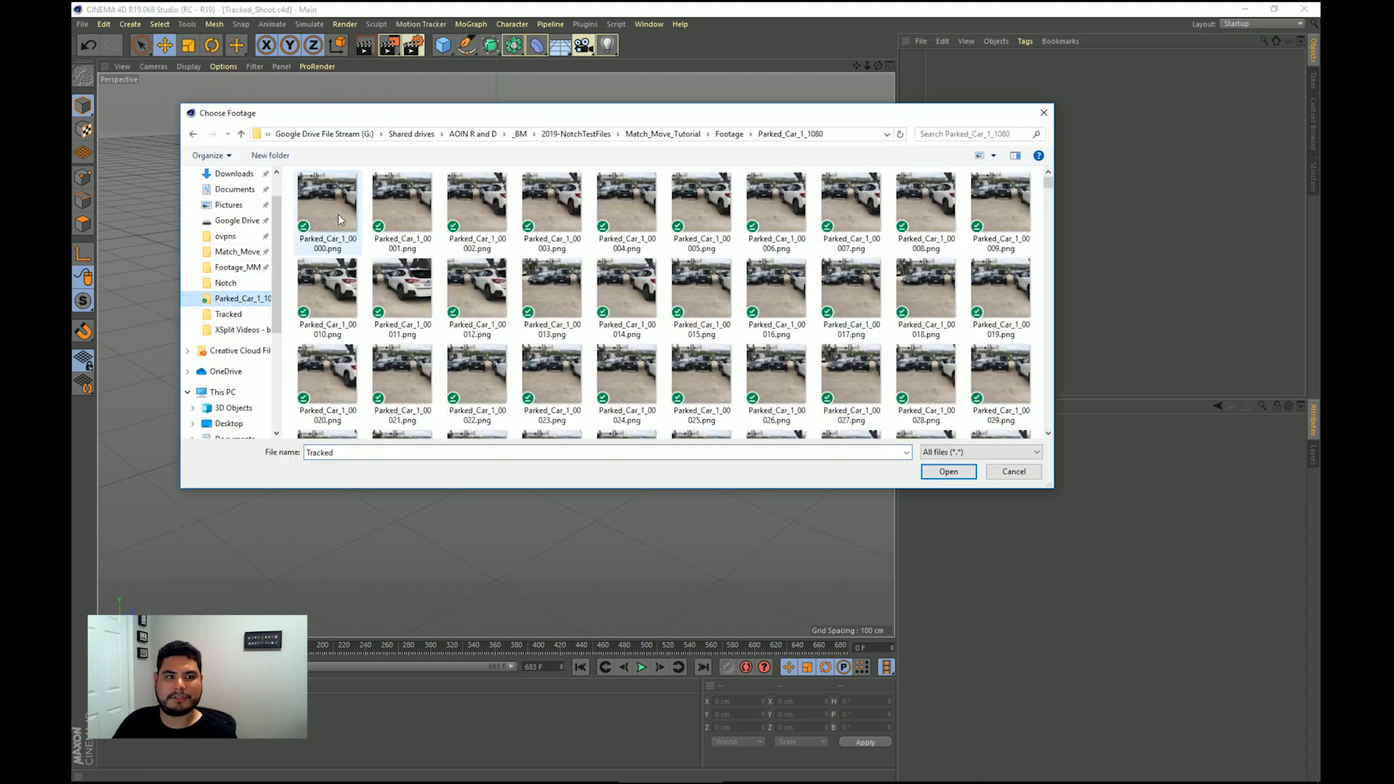
{"action": "left_click", "coordinate": [1014, 472]}
Add a Motion Tracker object and load Parked_Car_1_00000.png from the Parked_Car_1_1080 folder as its footage
{"action": "left_click", "coordinate": [421, 24]}
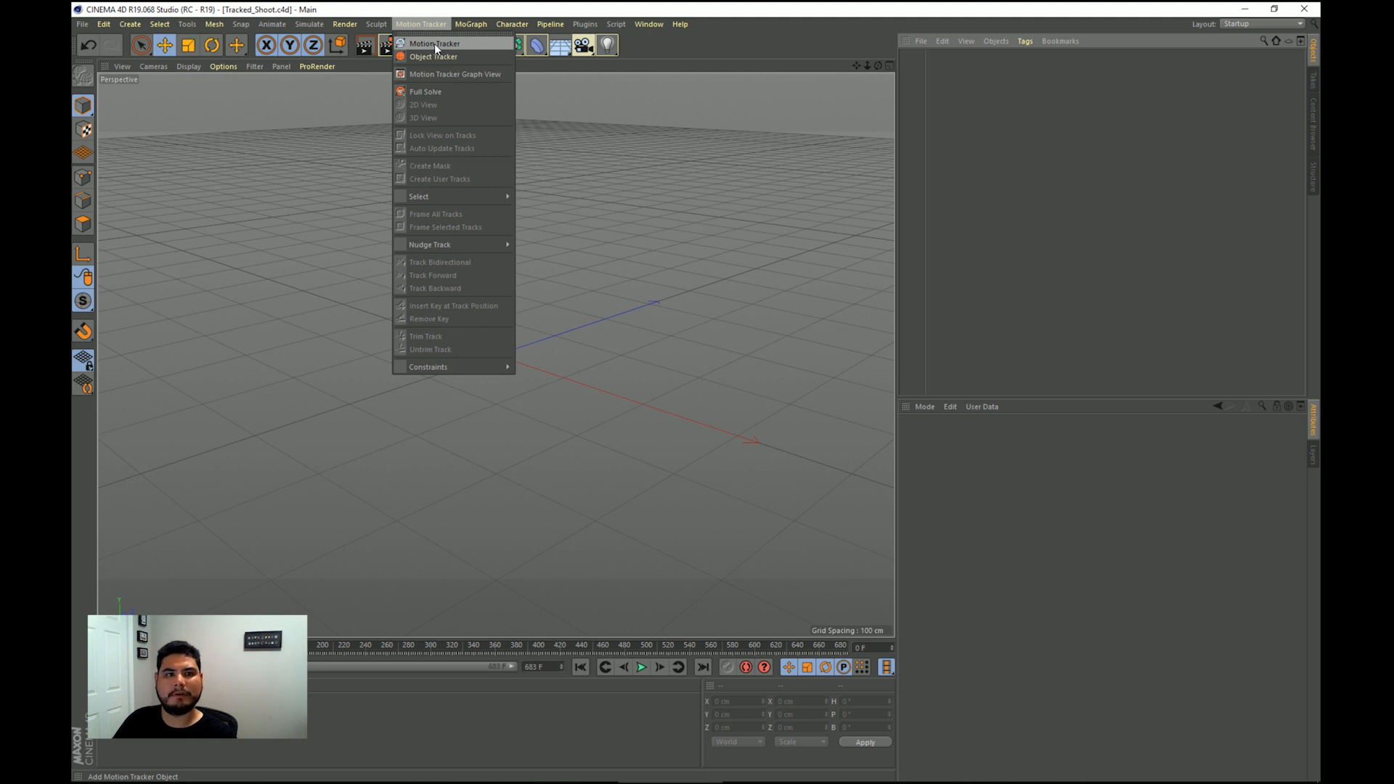
{"action": "left_click", "coordinate": [434, 44]}
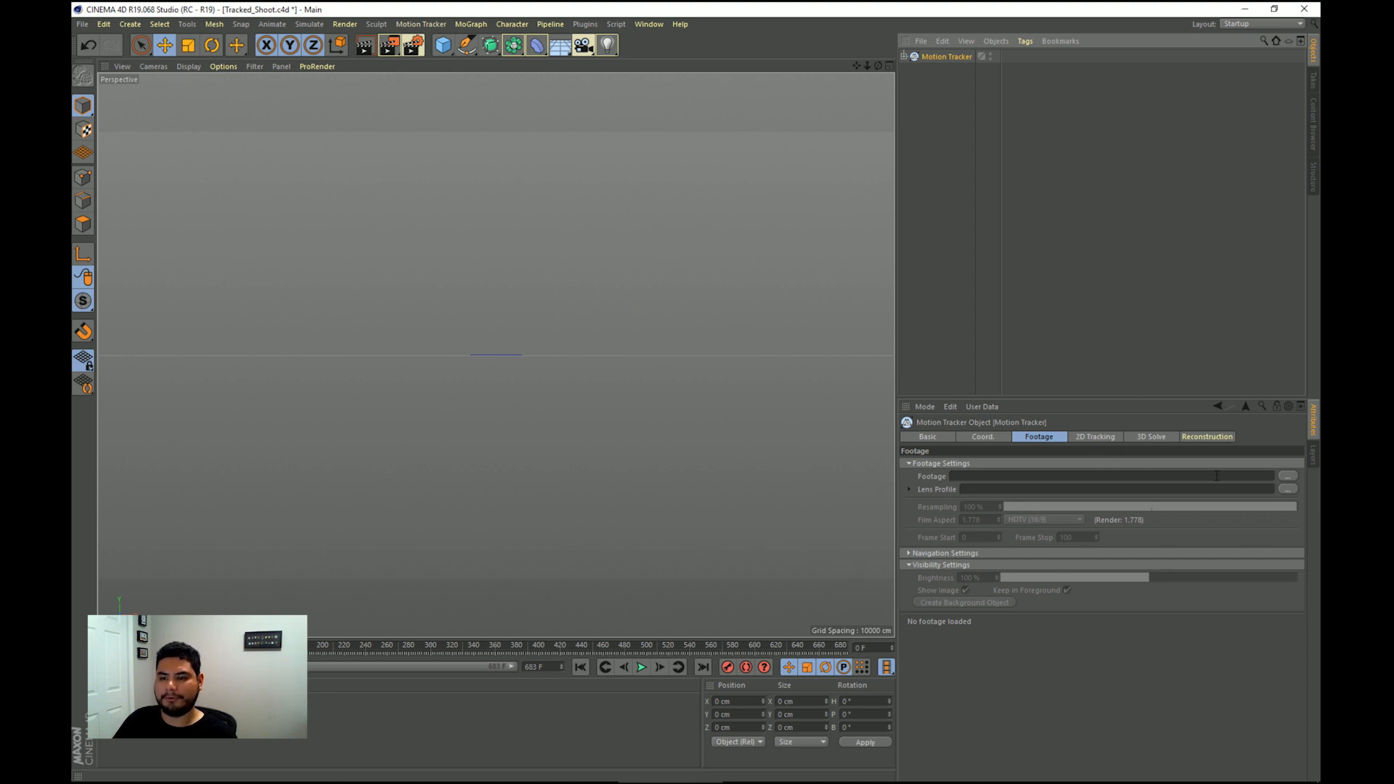
{"action": "left_click", "coordinate": [1288, 476]}
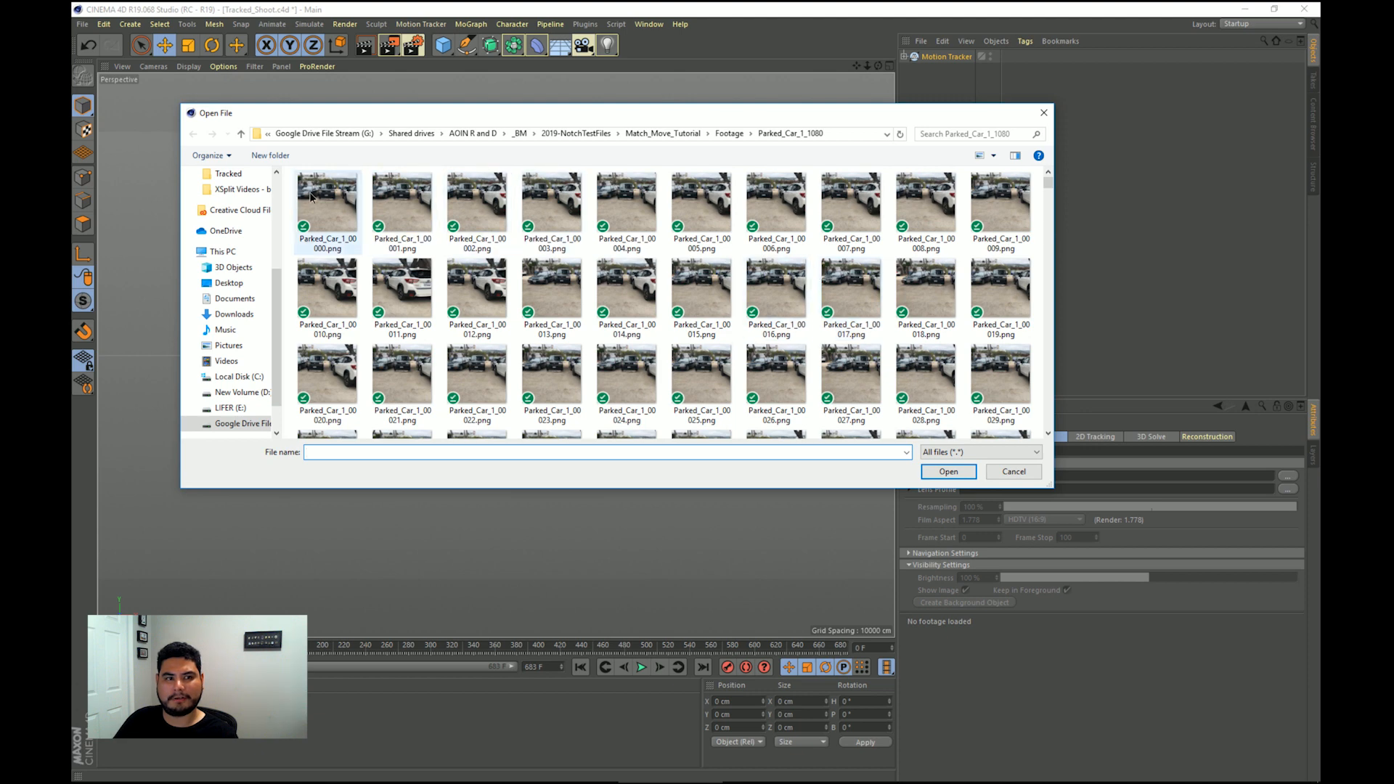
{"action": "left_click", "coordinate": [340, 200]}
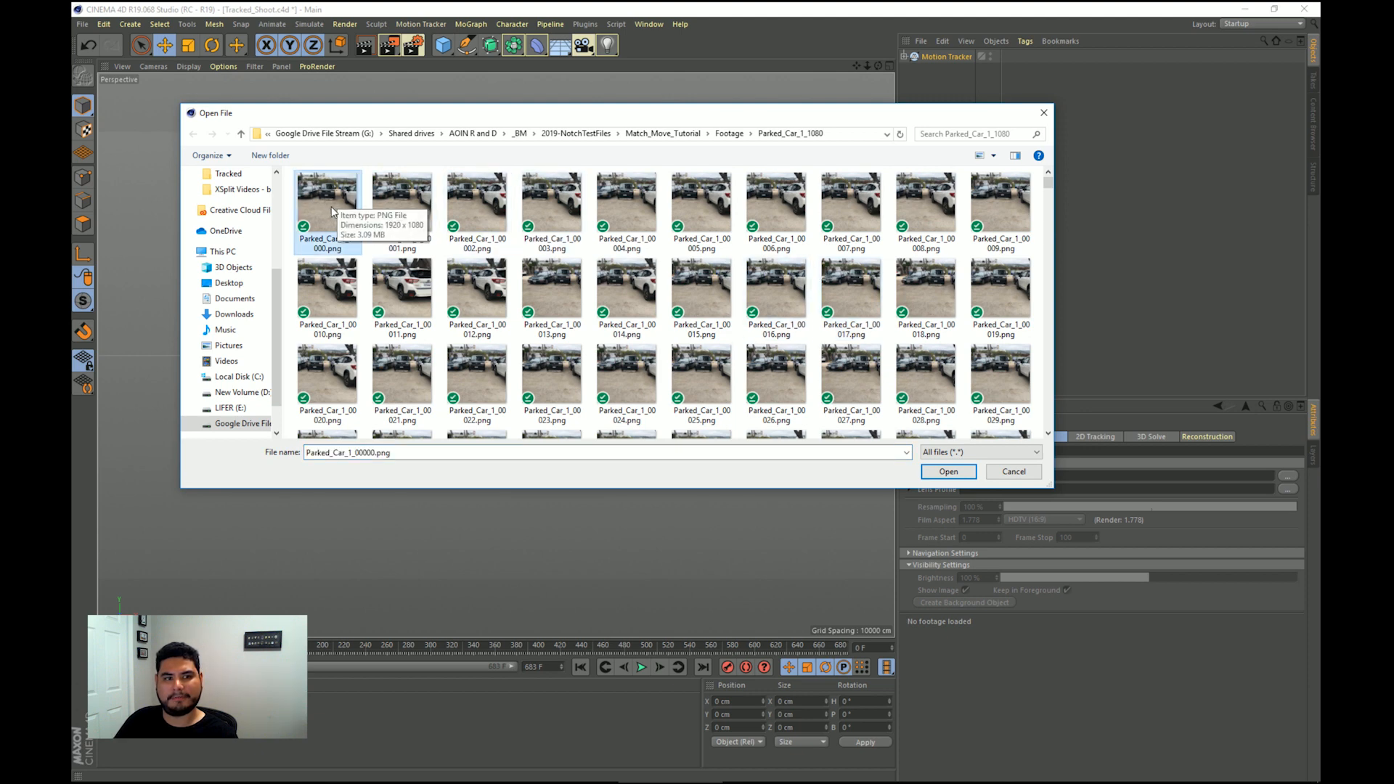
{"action": "double_click", "coordinate": [328, 203]}
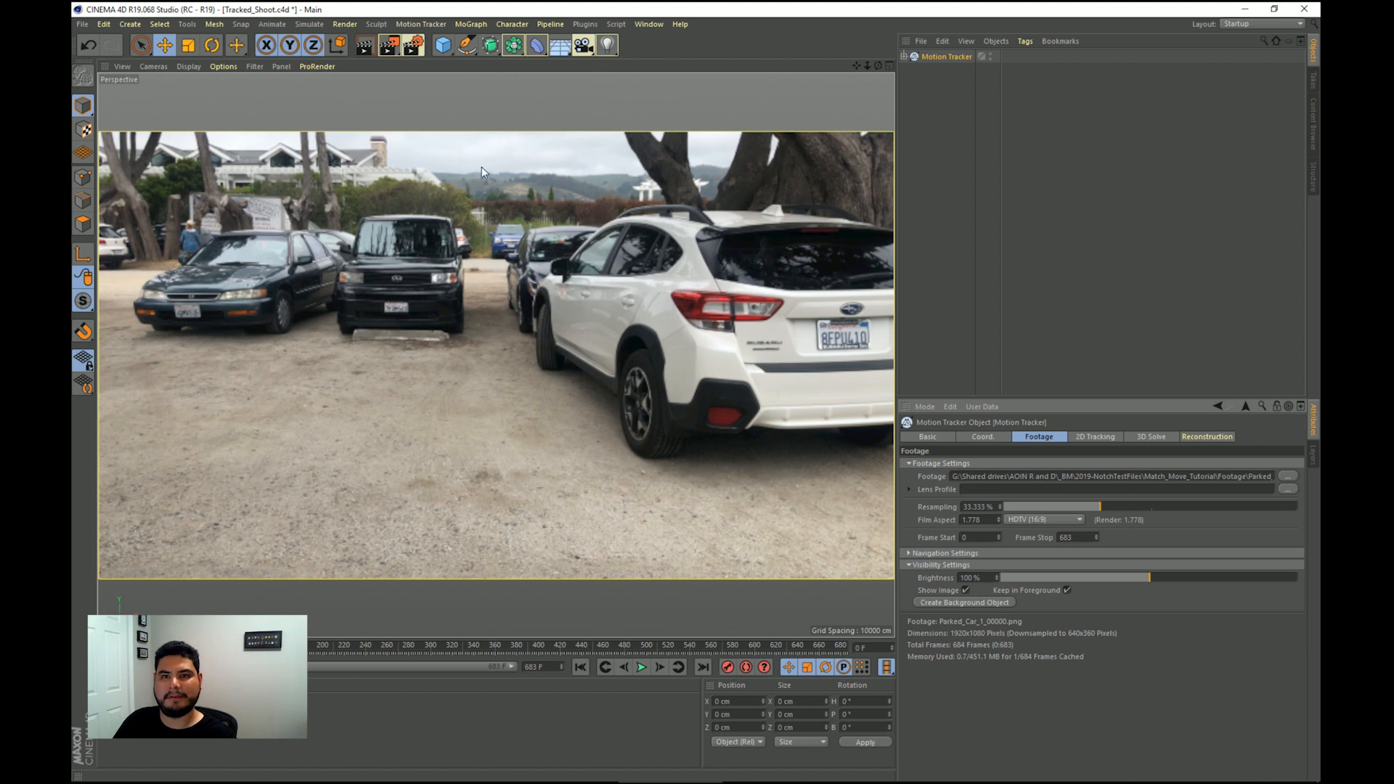
Check the frame rate in the project settings
{"action": "left_click", "coordinate": [170, 24]}
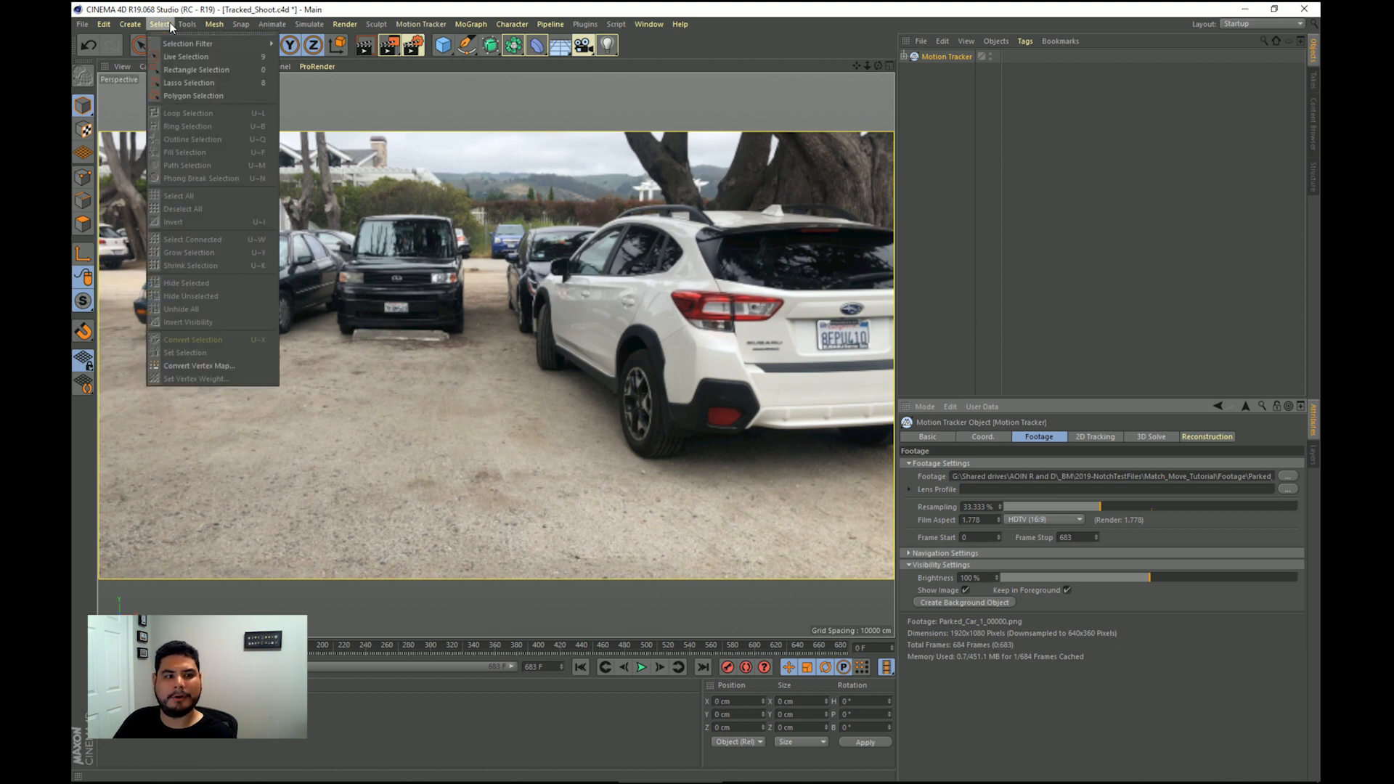
{"action": "mouse_move", "coordinate": [135, 26]}
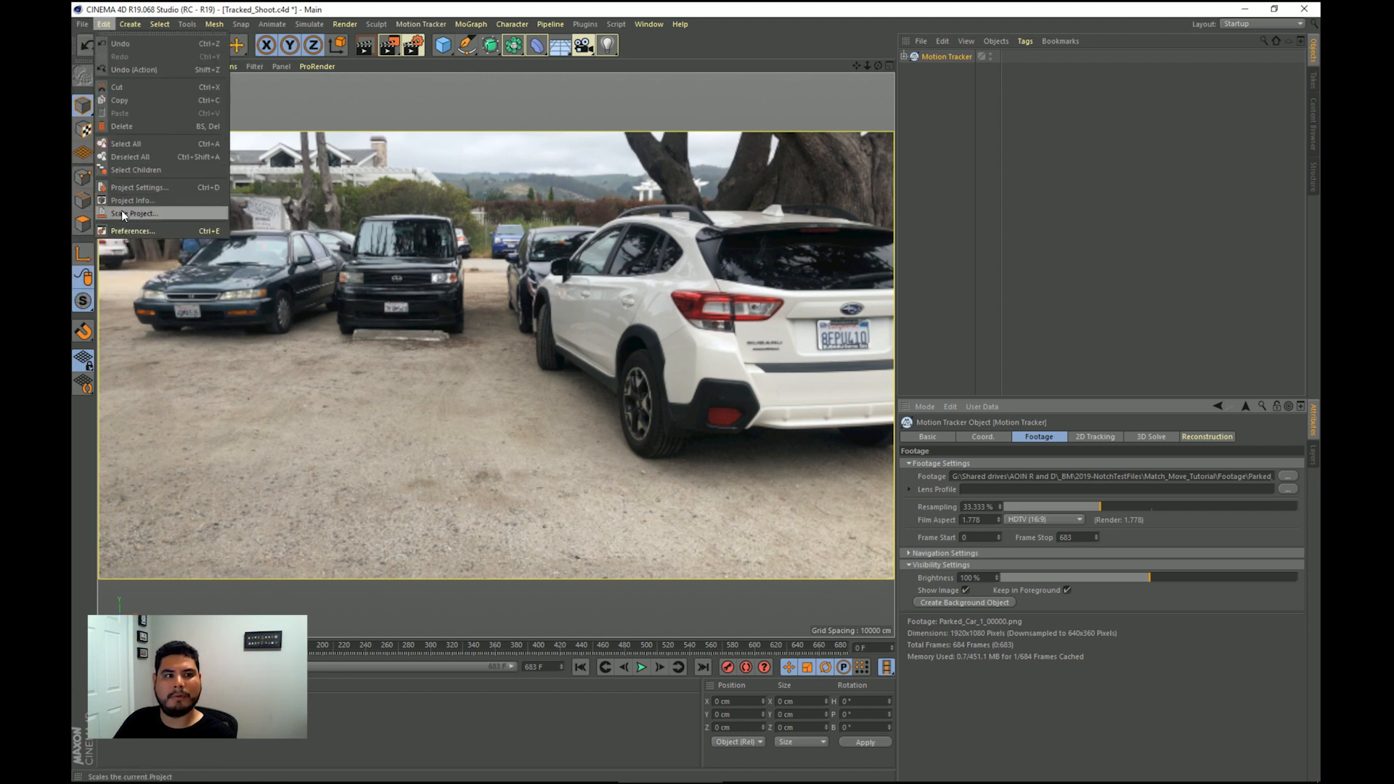
{"action": "left_click", "coordinate": [127, 188]}
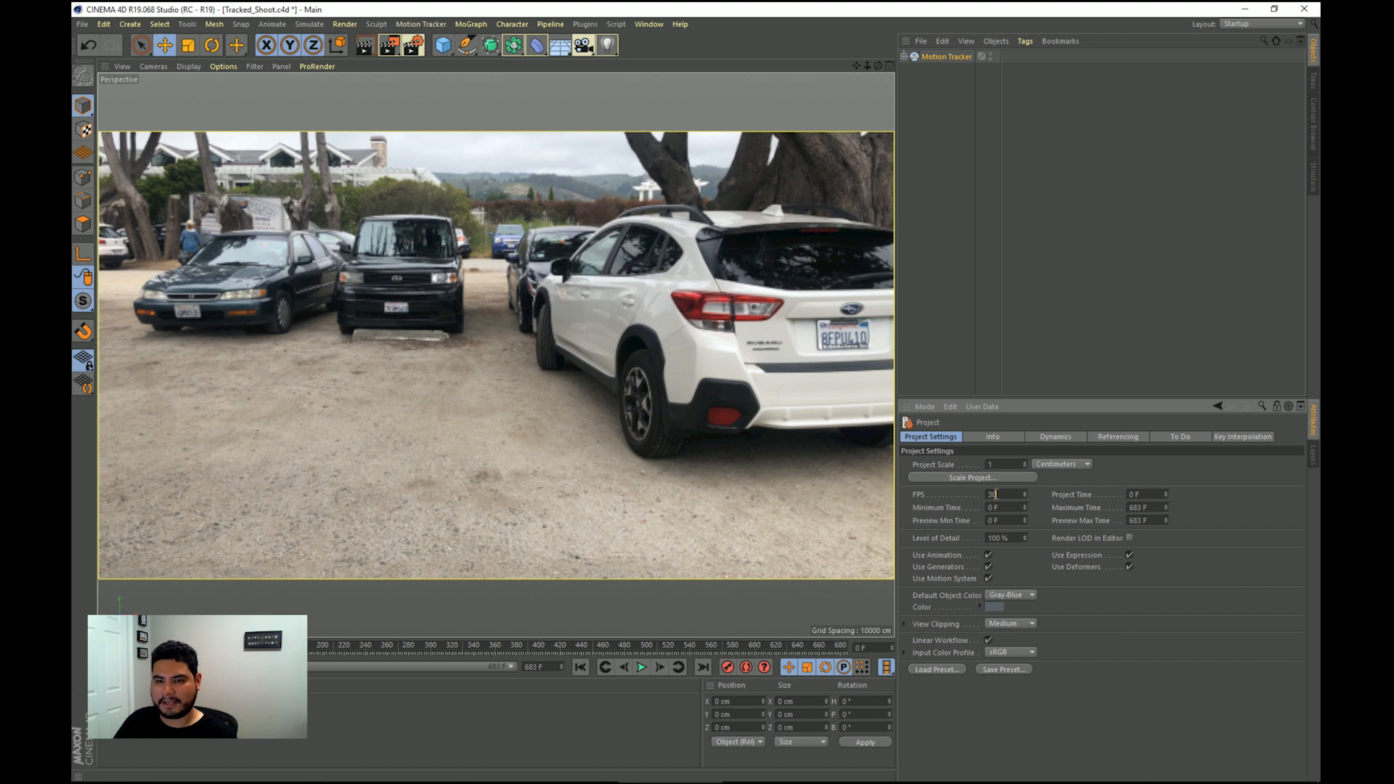
{"action": "double_click", "coordinate": [994, 495]}
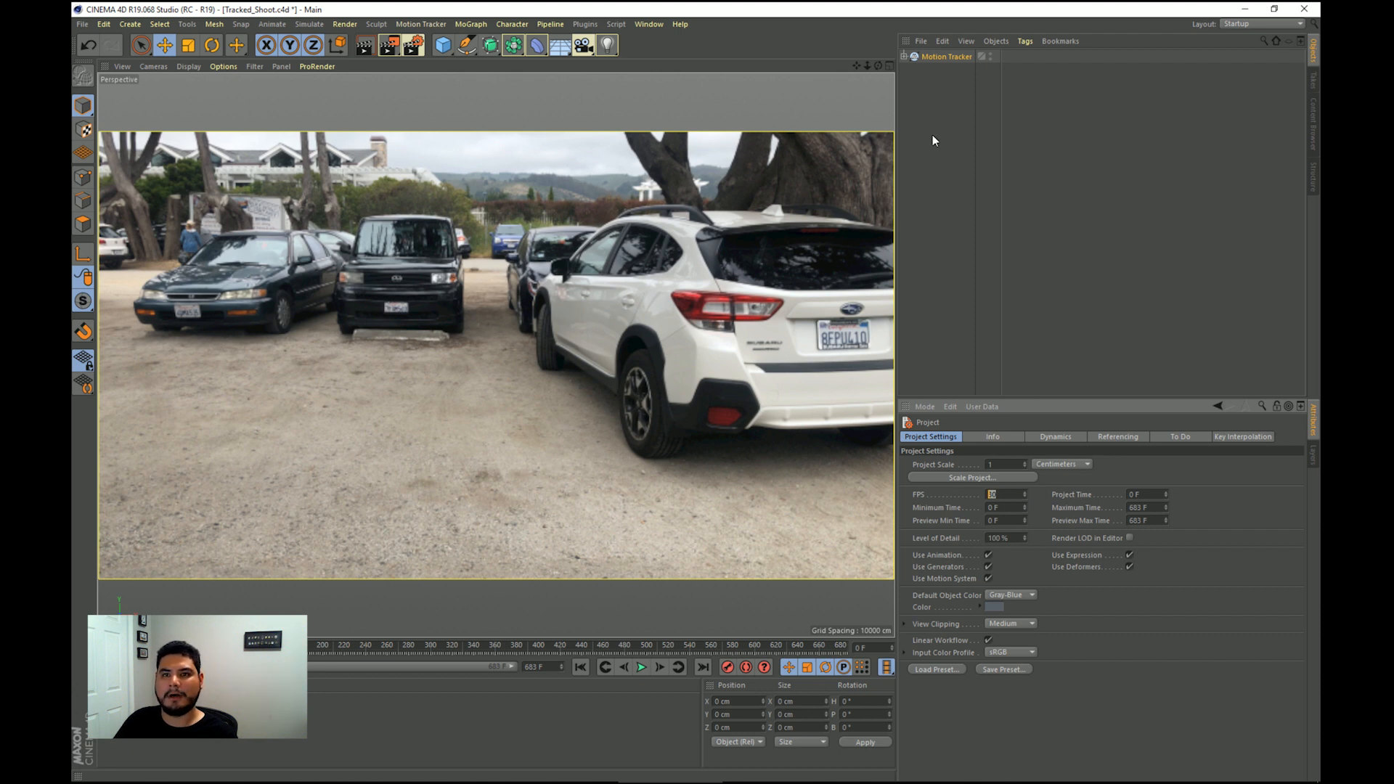
Set the Motion Tracker's footage resampling to 100%, with a default pattern size of 35 and default search size of 75
{"action": "left_click", "coordinate": [943, 57]}
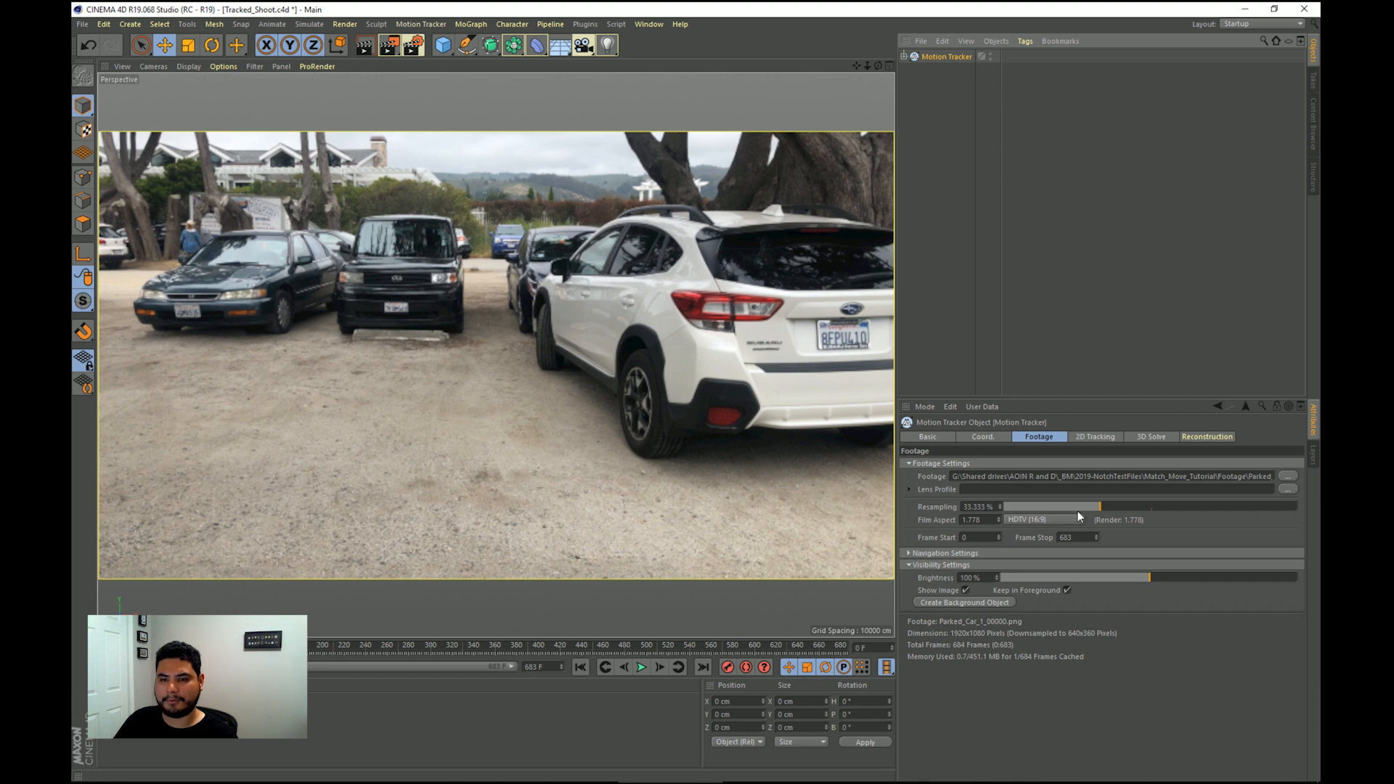
{"action": "left_click_drag", "start_coordinate": [1100, 507], "coordinate": [1319, 515]}
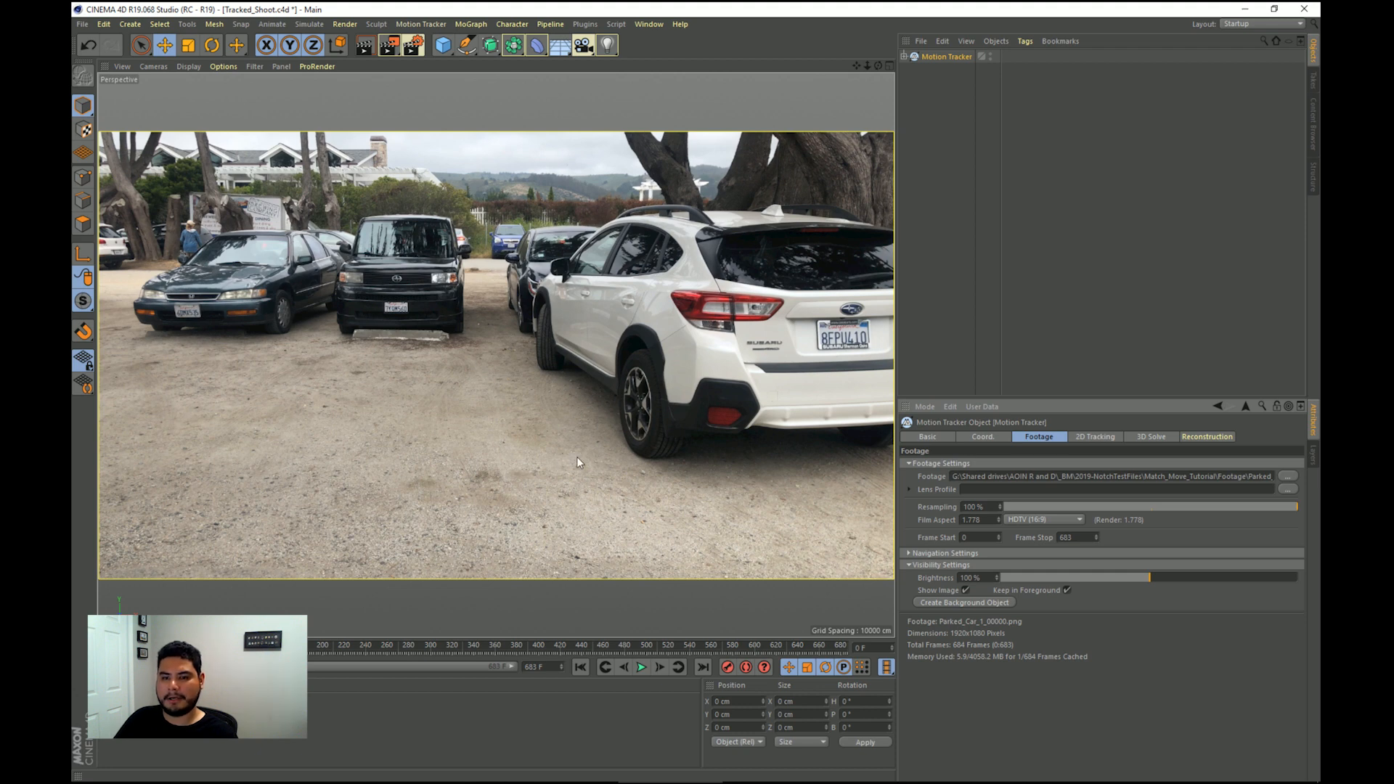
{"action": "left_click", "coordinate": [1087, 436]}
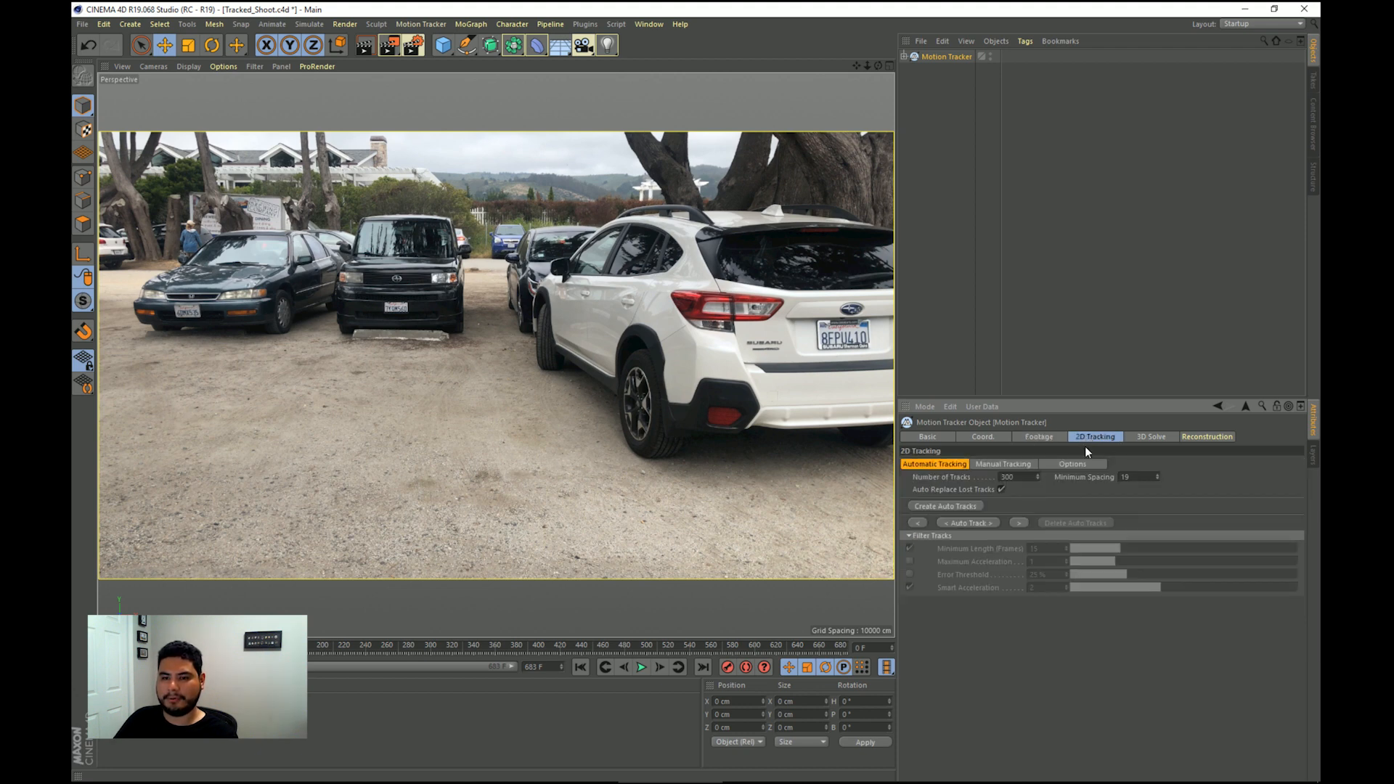
{"action": "left_click", "coordinate": [1066, 464]}
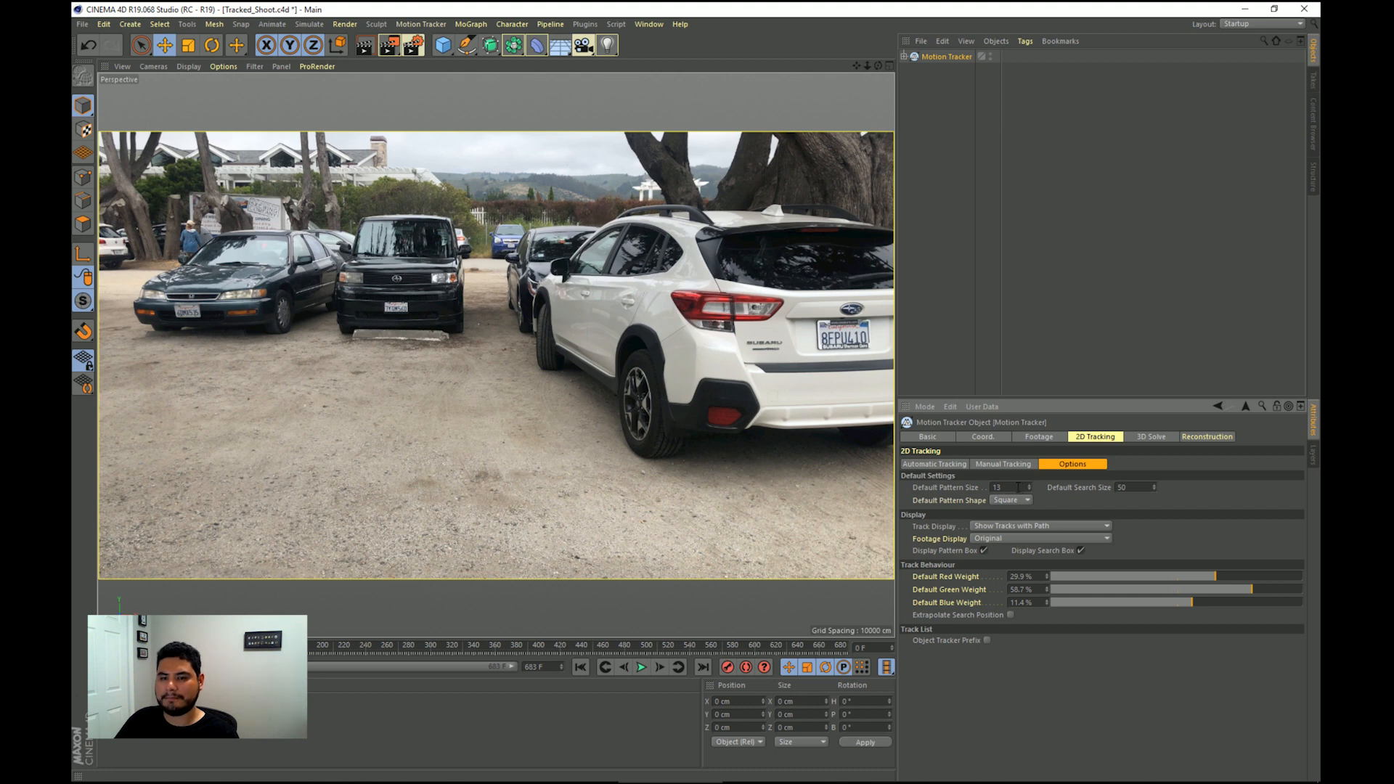
{"action": "left_click", "coordinate": [998, 487]}
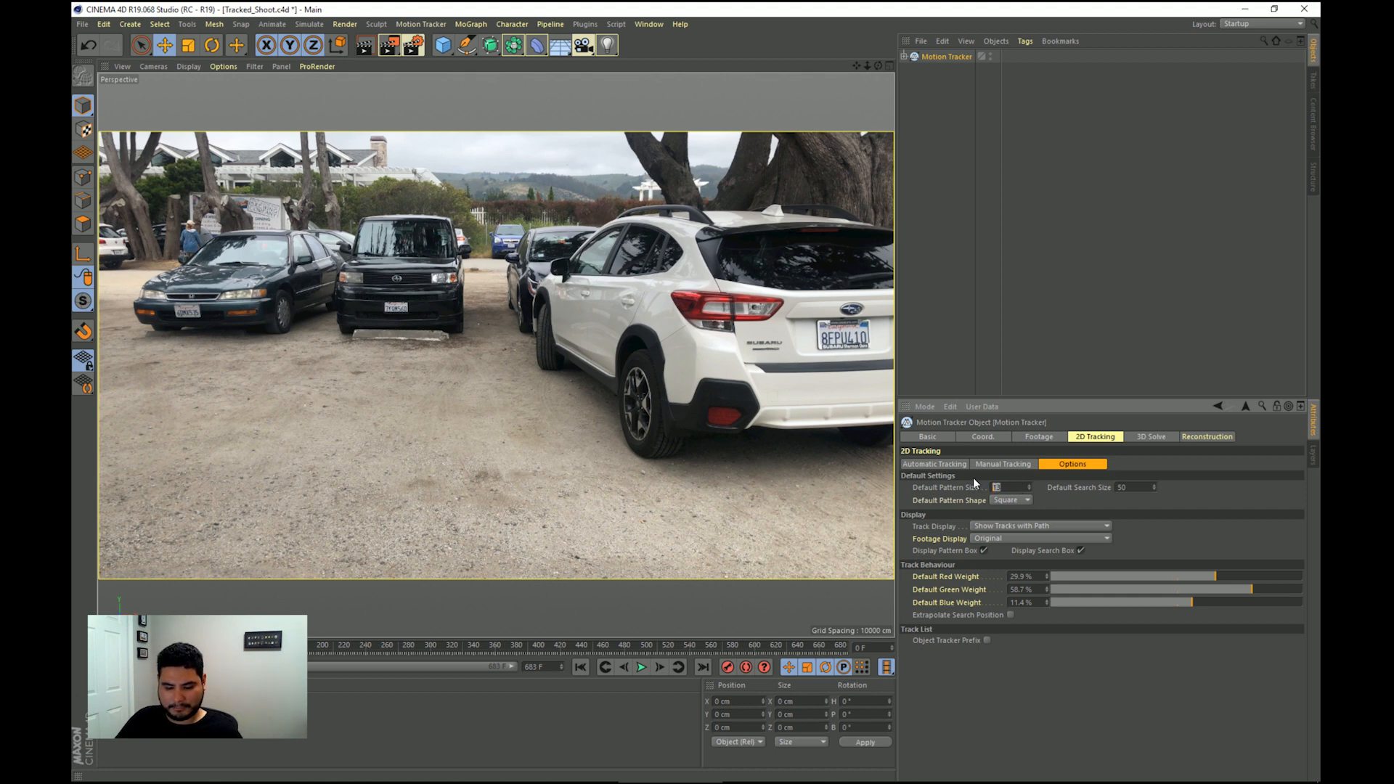
{"action": "left_click", "coordinate": [1126, 487]}
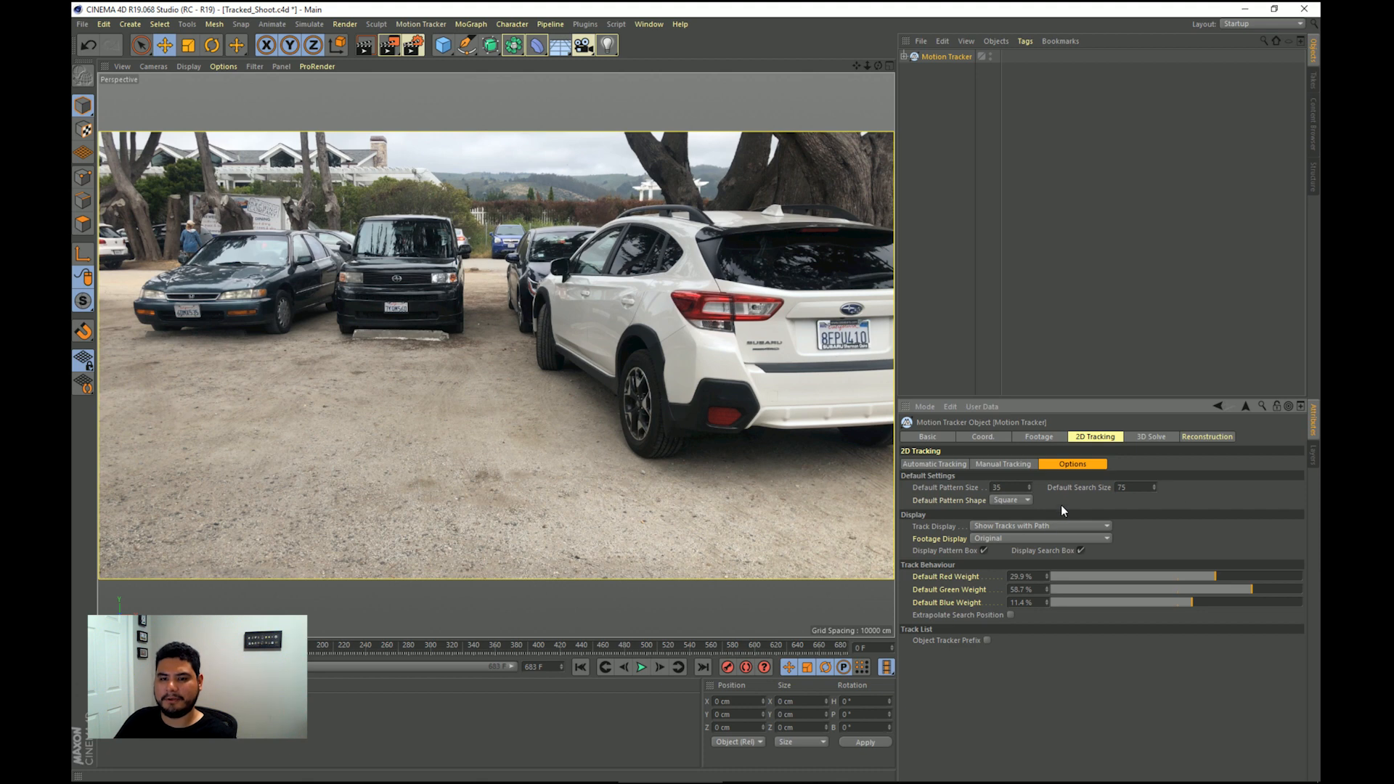
Set the number of automatic tracks to 1500 and create the auto tracks
{"action": "left_click", "coordinate": [948, 464]}
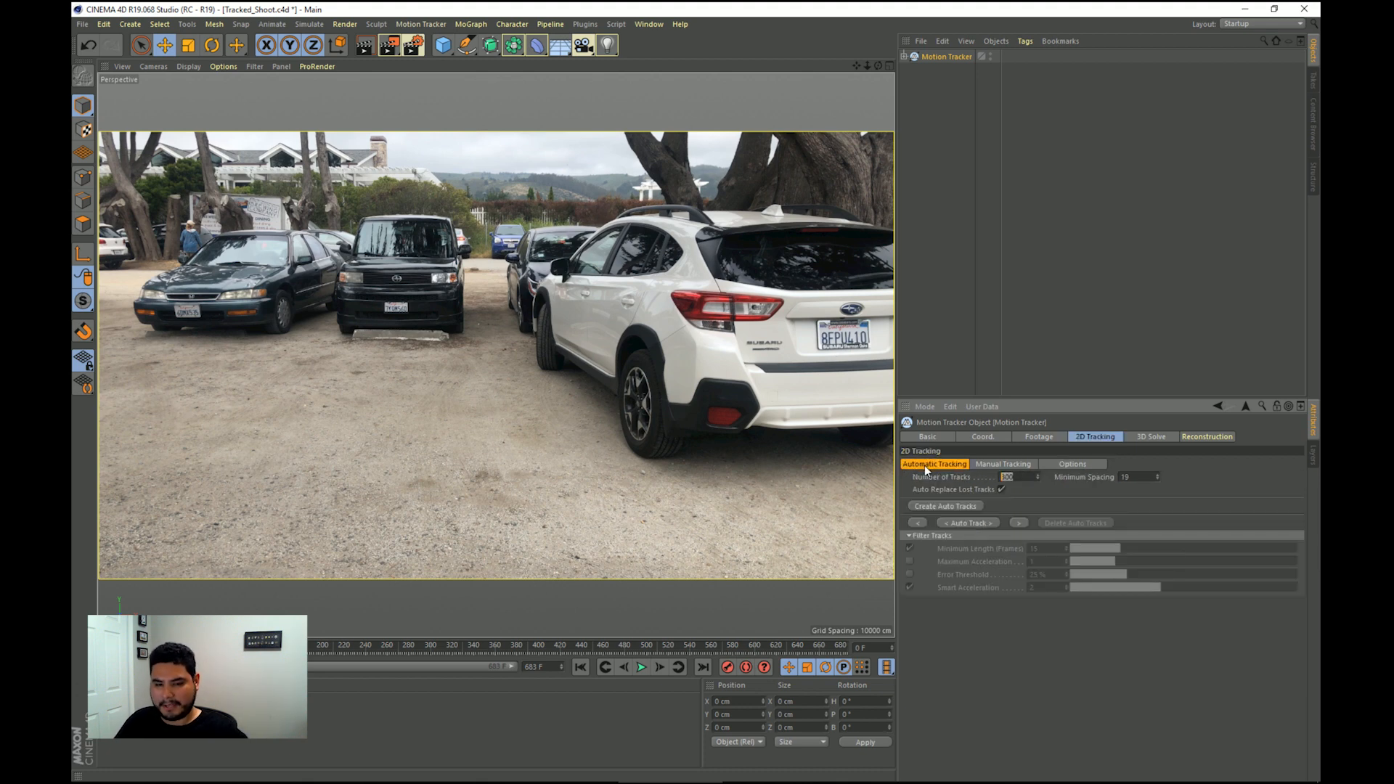
{"action": "type", "text": "15"}
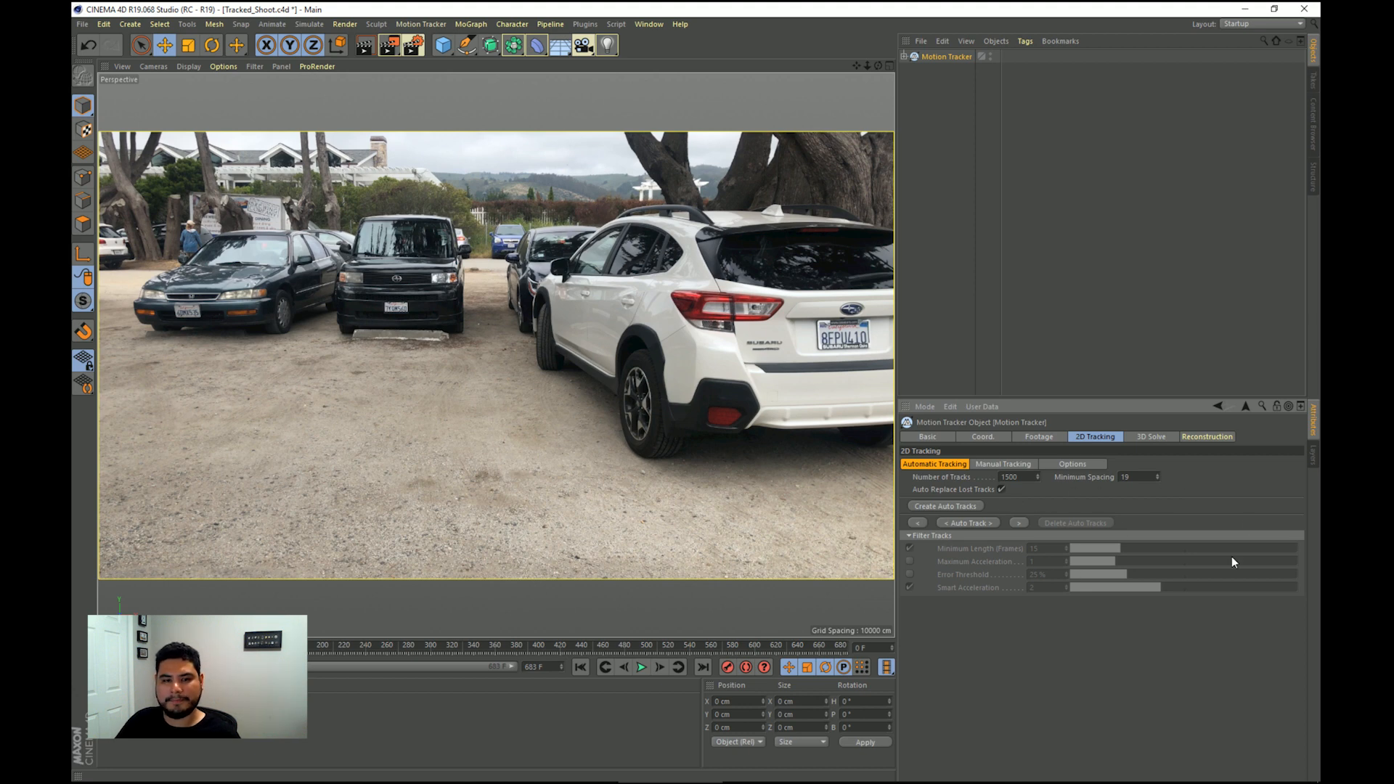
{"action": "left_click", "coordinate": [942, 507]}
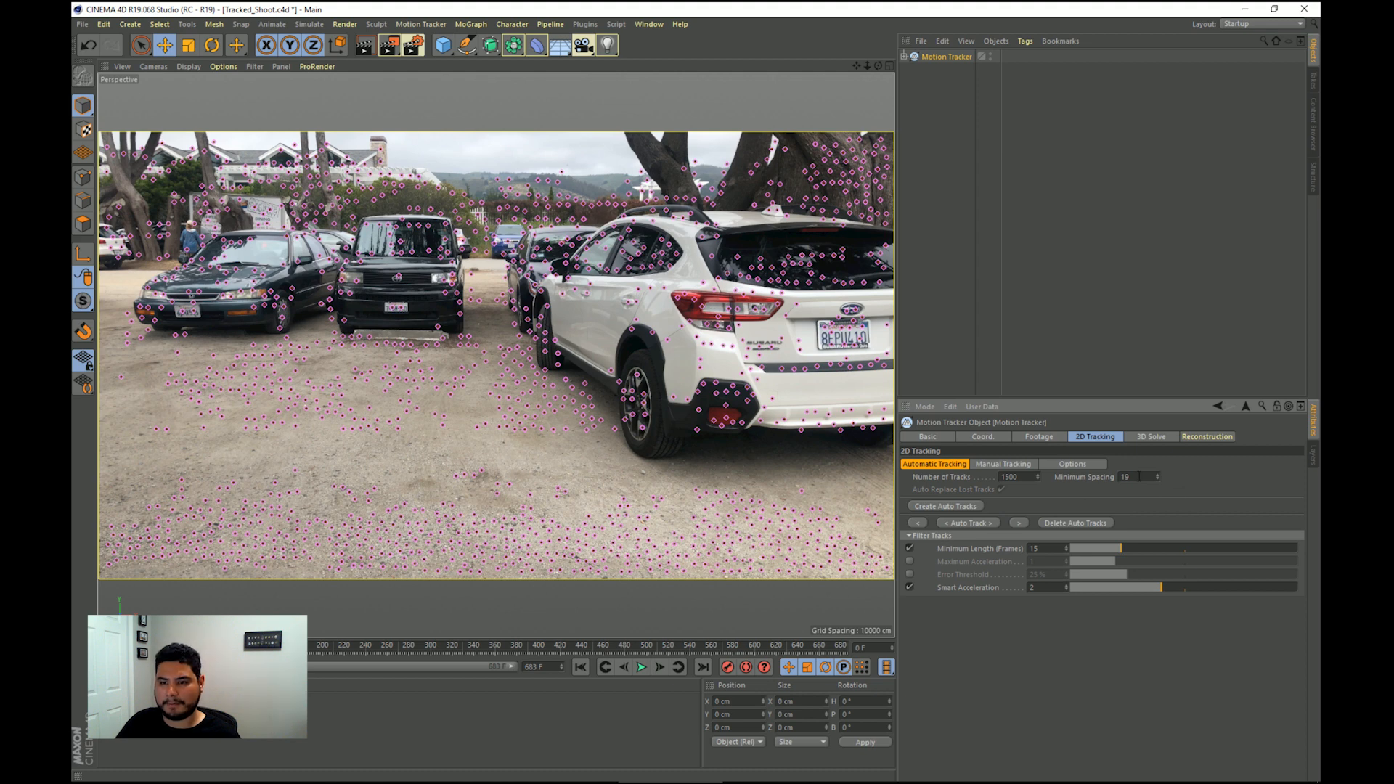
Regenerate the auto tracks with a minimum spacing of 35
{"action": "left_click", "coordinate": [1125, 477]}
{"action": "key", "text": "Return"}
{"action": "left_click", "coordinate": [1062, 523]}
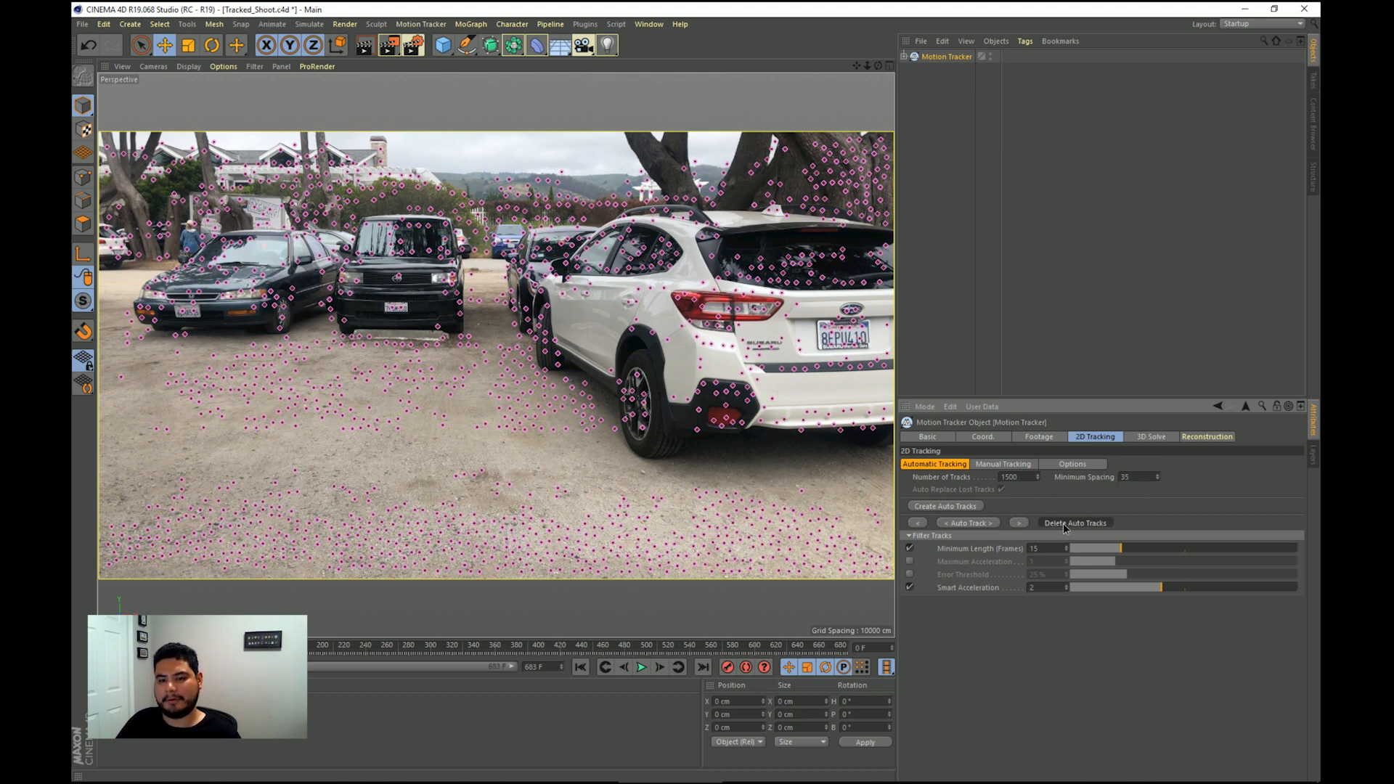
{"action": "left_click", "coordinate": [937, 506]}
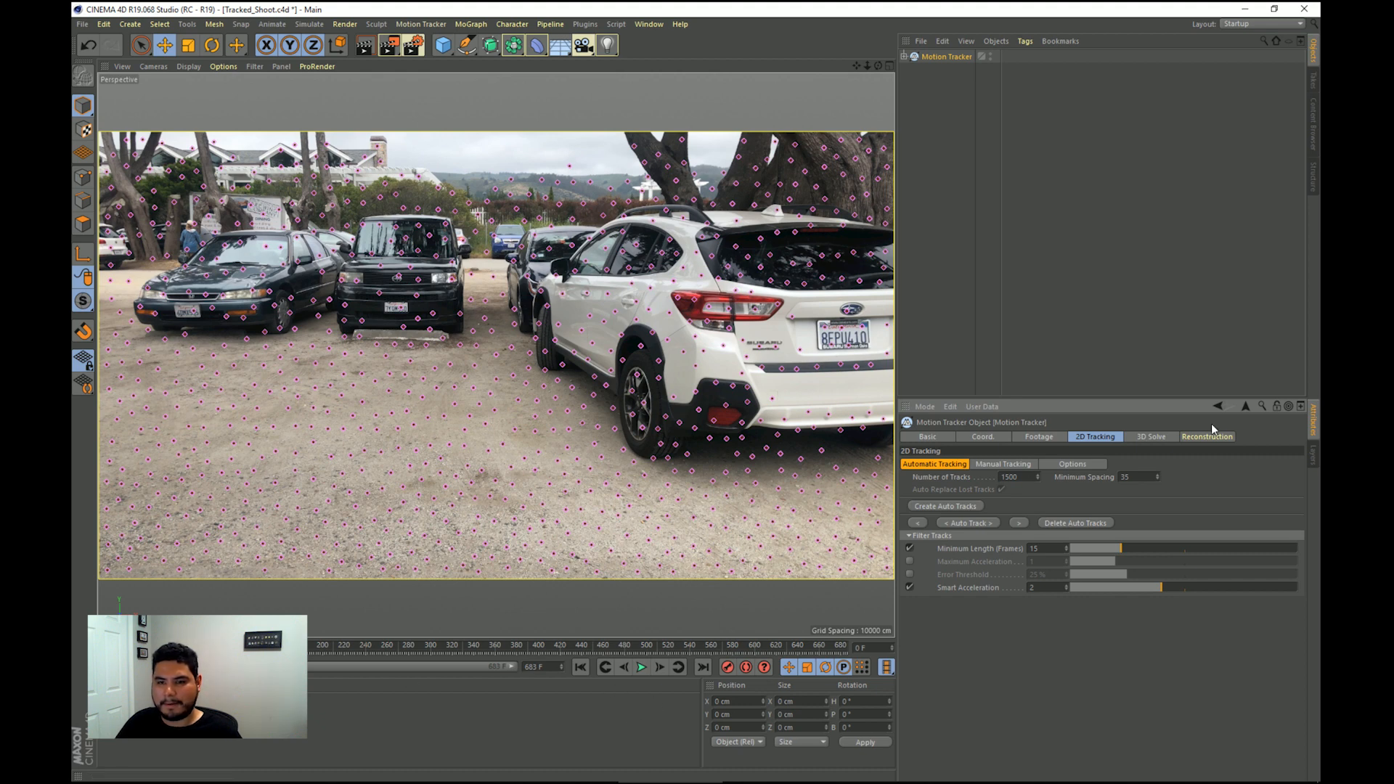
Delete the auto tracks and create new ones at frame 573 of the footage
{"action": "left_click", "coordinate": [1079, 524]}
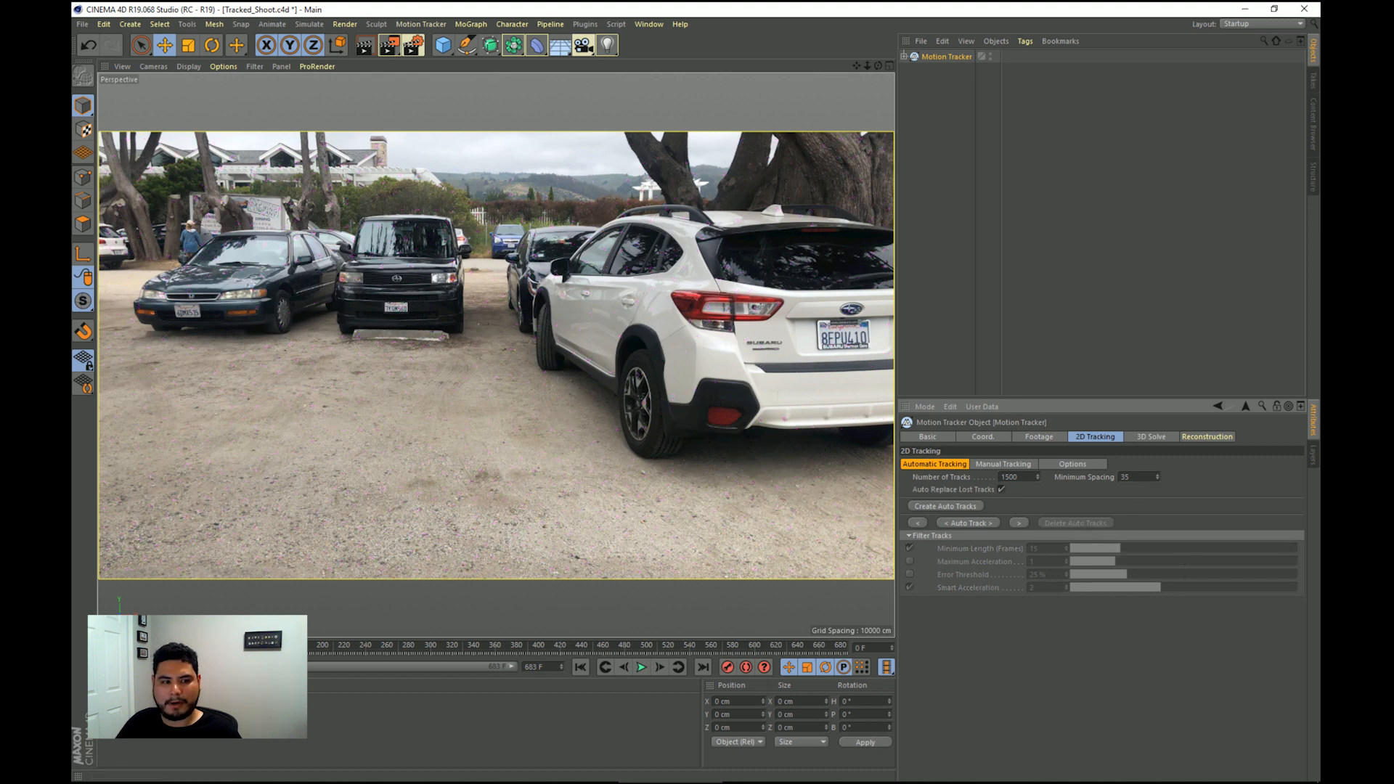
{"action": "left_click_drag", "start_coordinate": [109, 645], "coordinate": [715, 576]}
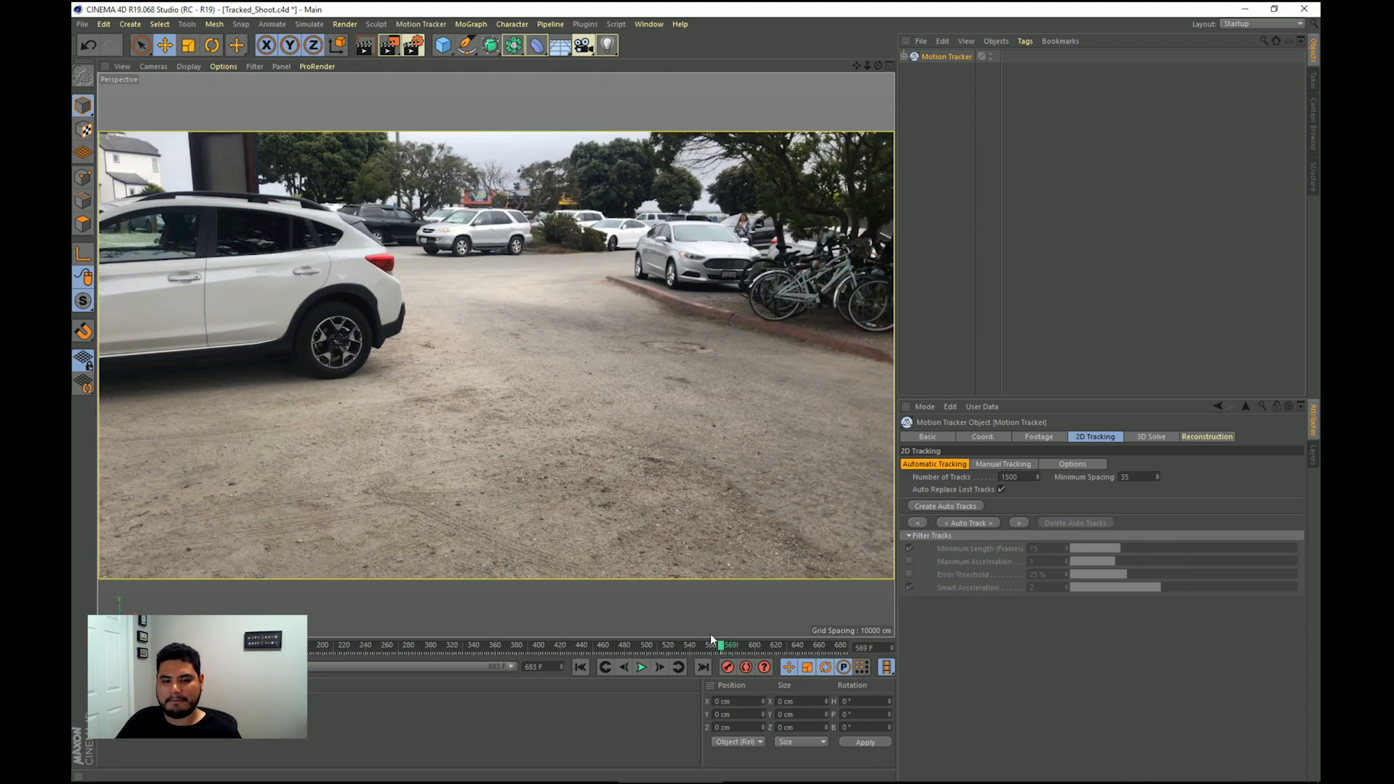
{"action": "mouse_move", "coordinate": [721, 647]}
{"action": "left_mouse_down"}
{"action": "mouse_move", "coordinate": [776, 656]}
{"action": "mouse_move", "coordinate": [679, 656]}
{"action": "mouse_move", "coordinate": [797, 656]}
{"action": "mouse_move", "coordinate": [710, 656]}
{"action": "mouse_move", "coordinate": [728, 653]}
{"action": "left_mouse_up"}
{"action": "left_click", "coordinate": [946, 506]}
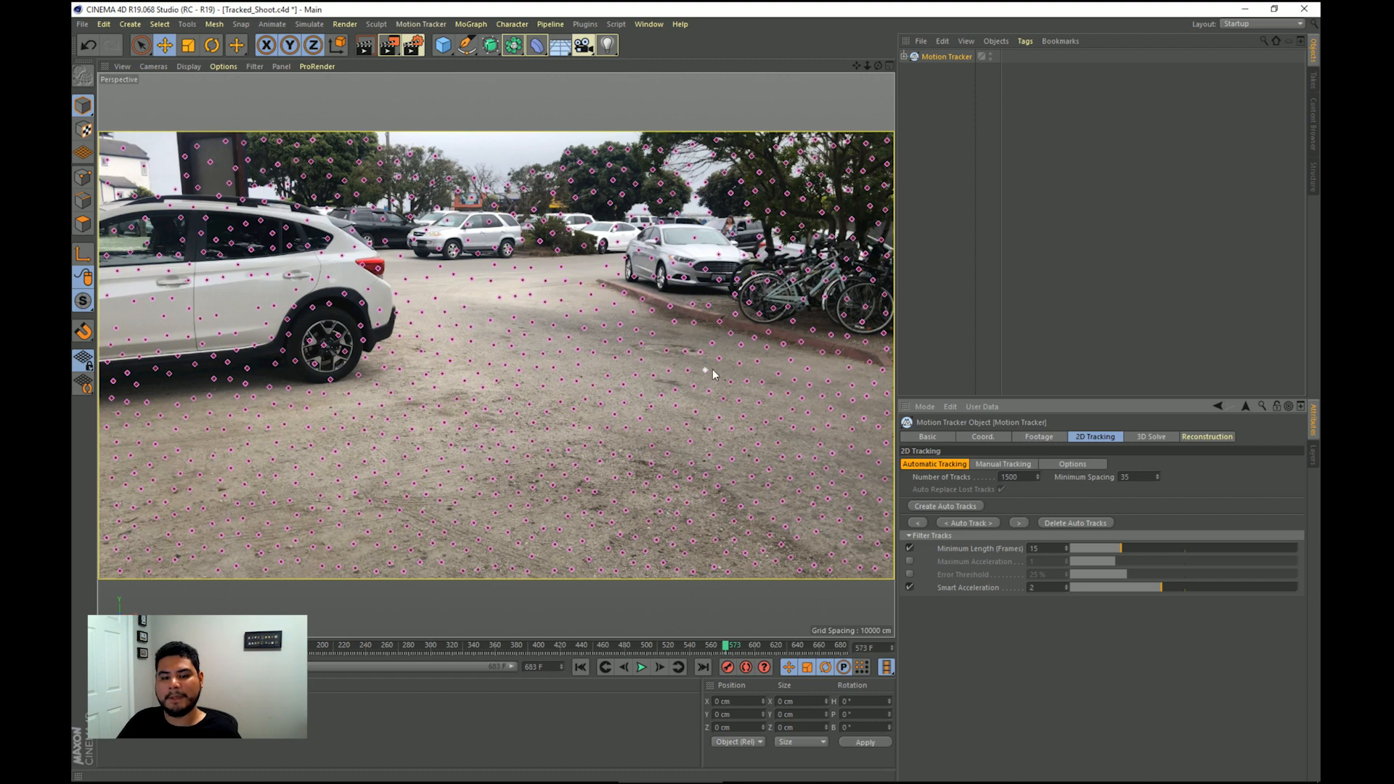
Replace the auto tracks with new ones created at frame 588 and run automatic tracking in both directions
{"action": "left_click_drag", "start_coordinate": [717, 637], "coordinate": [741, 650]}
{"action": "left_click", "coordinate": [1073, 524]}
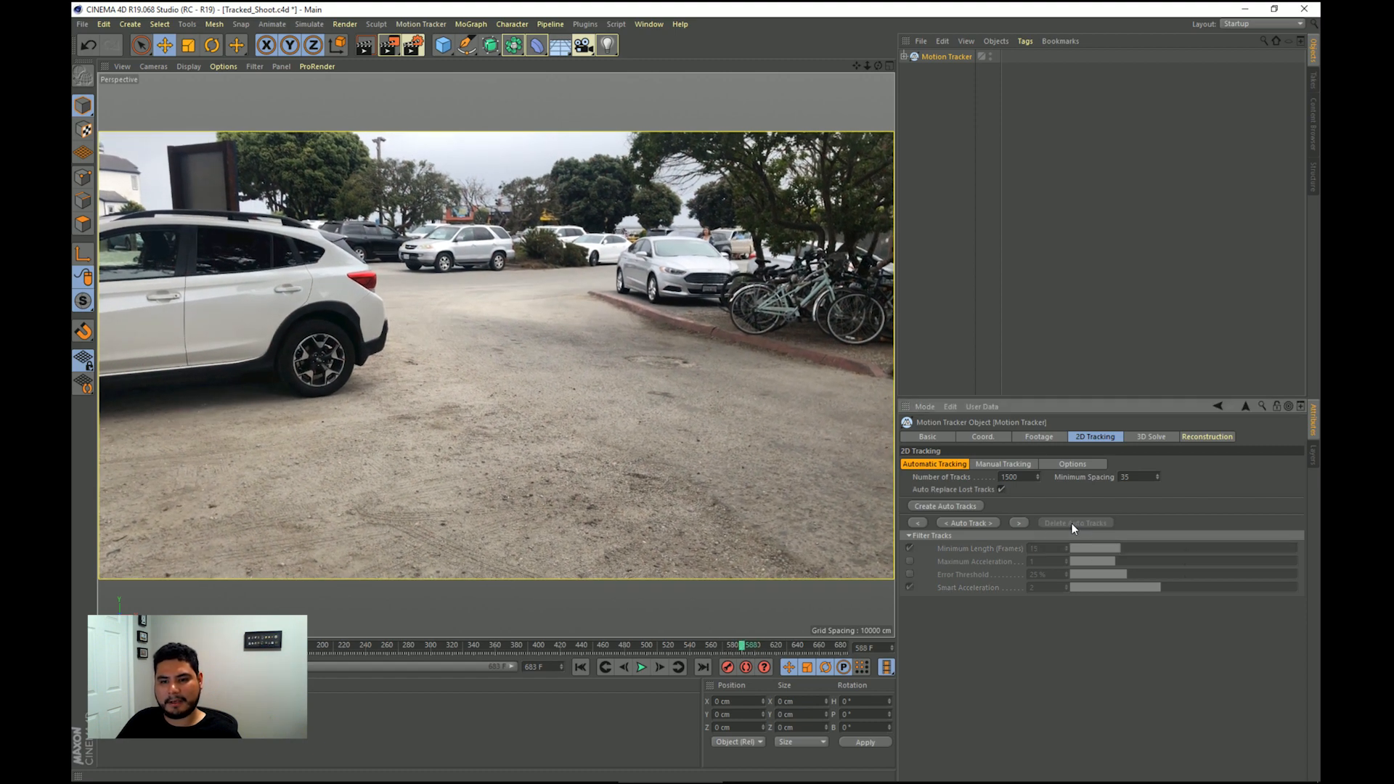
{"action": "left_click", "coordinate": [947, 506]}
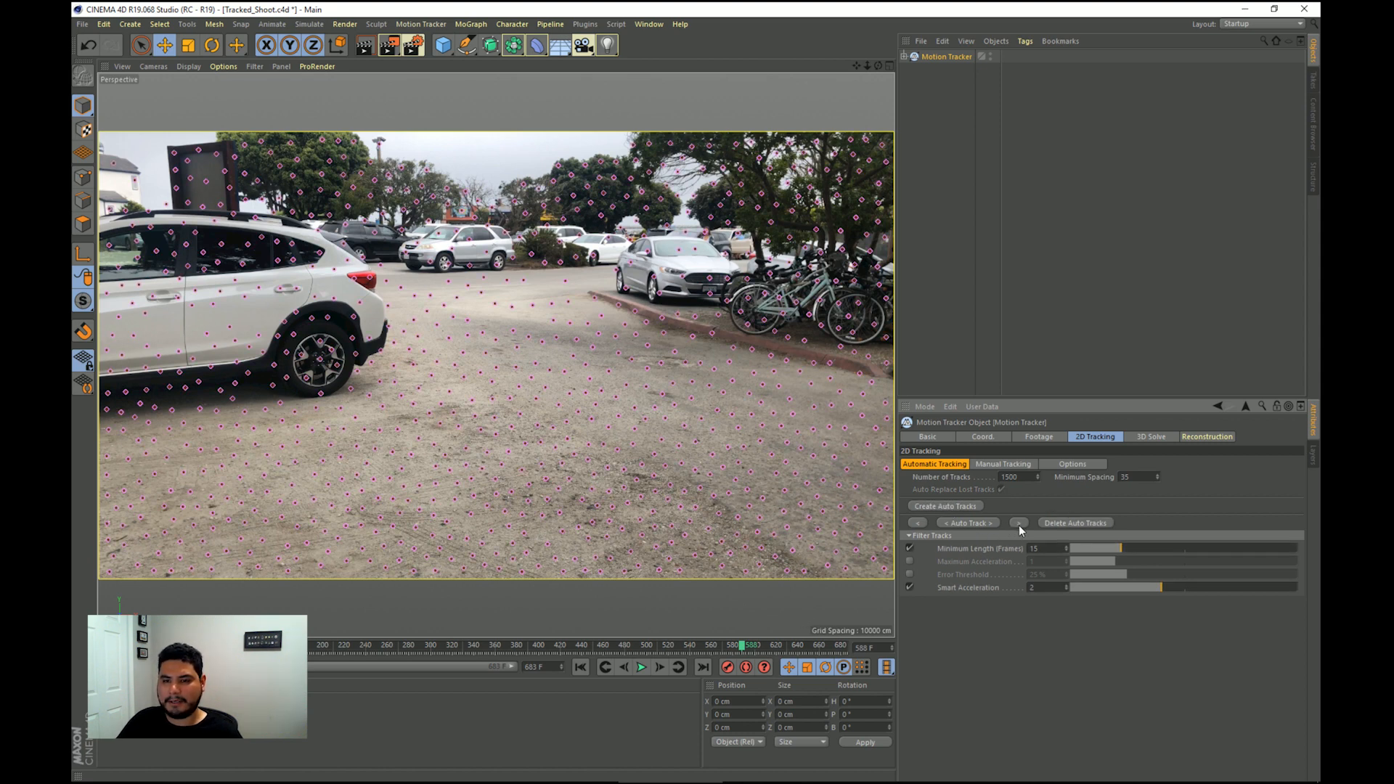
{"action": "left_click", "coordinate": [976, 522]}
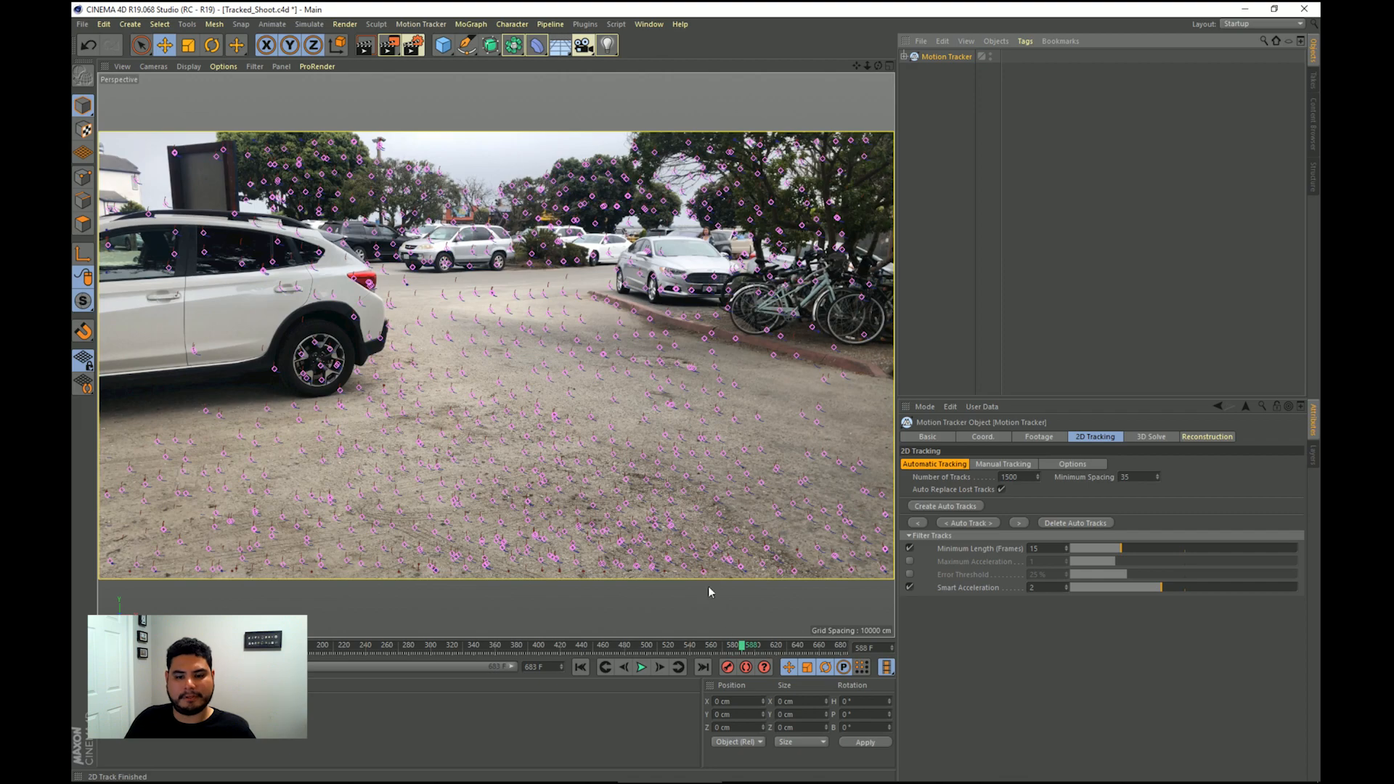
Review the tracks by scrubbing the footage back to frame 266, and enable the Error Threshold filter
{"action": "left_click", "coordinate": [748, 646]}
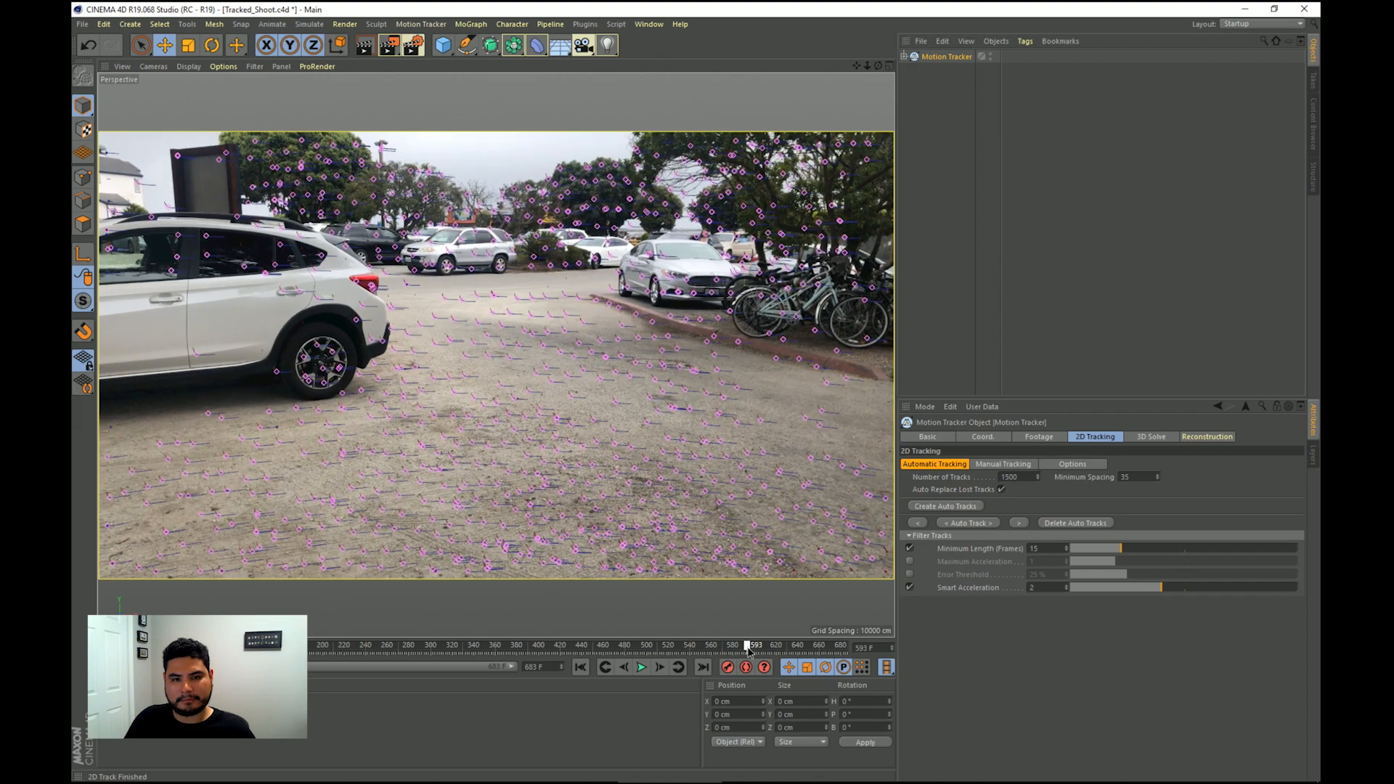
{"action": "left_click_drag", "start_coordinate": [749, 648], "coordinate": [427, 581]}
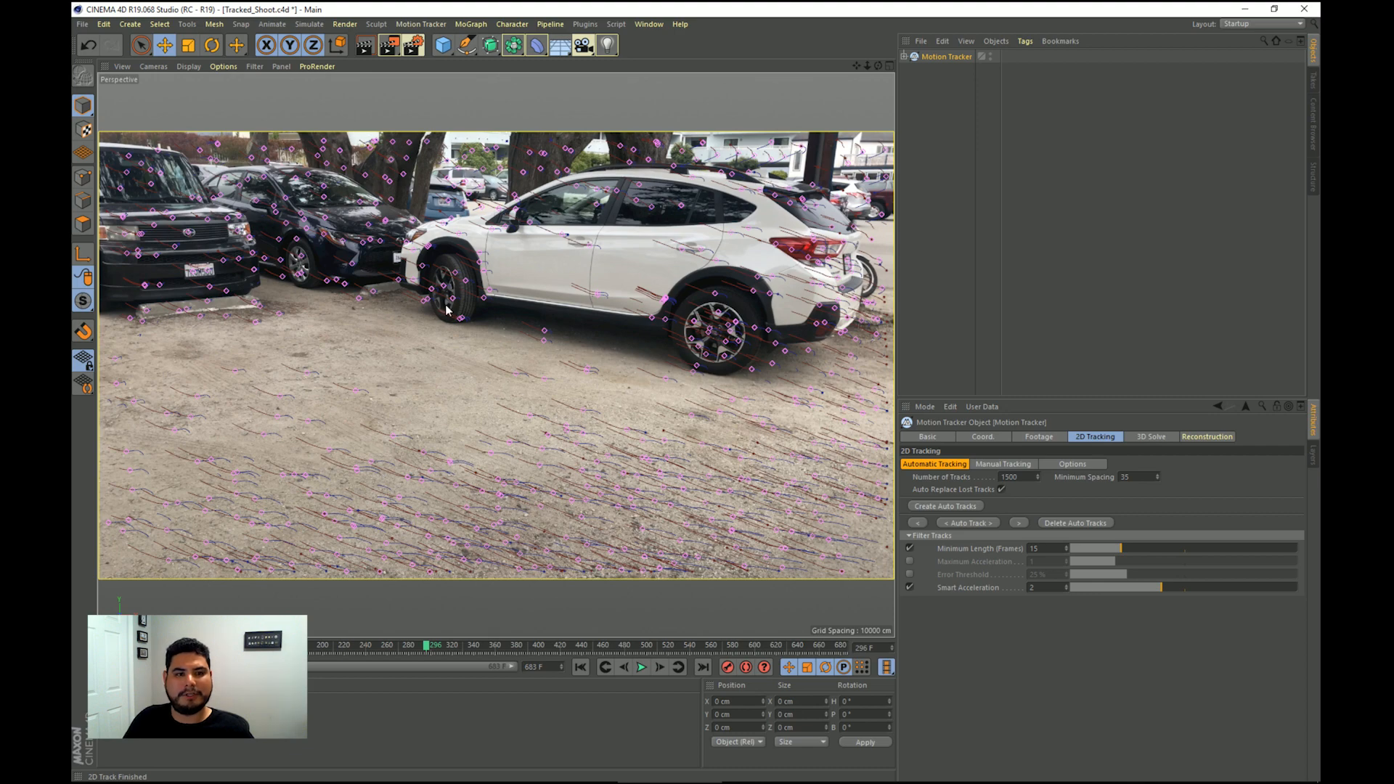
{"action": "left_click_drag", "start_coordinate": [428, 646], "coordinate": [392, 647]}
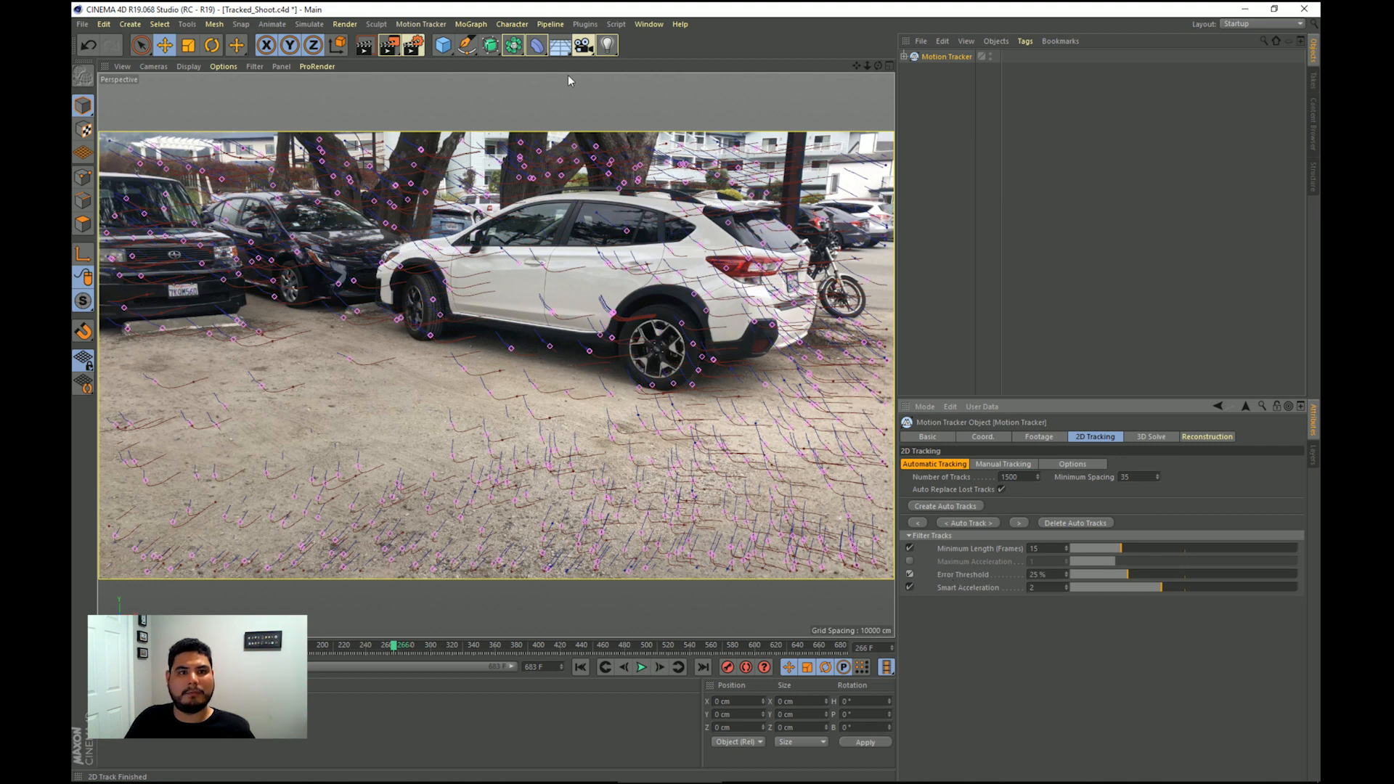
Open the Motion Tracker Graph View and move and widen its window over the viewport
{"action": "left_click", "coordinate": [427, 24]}
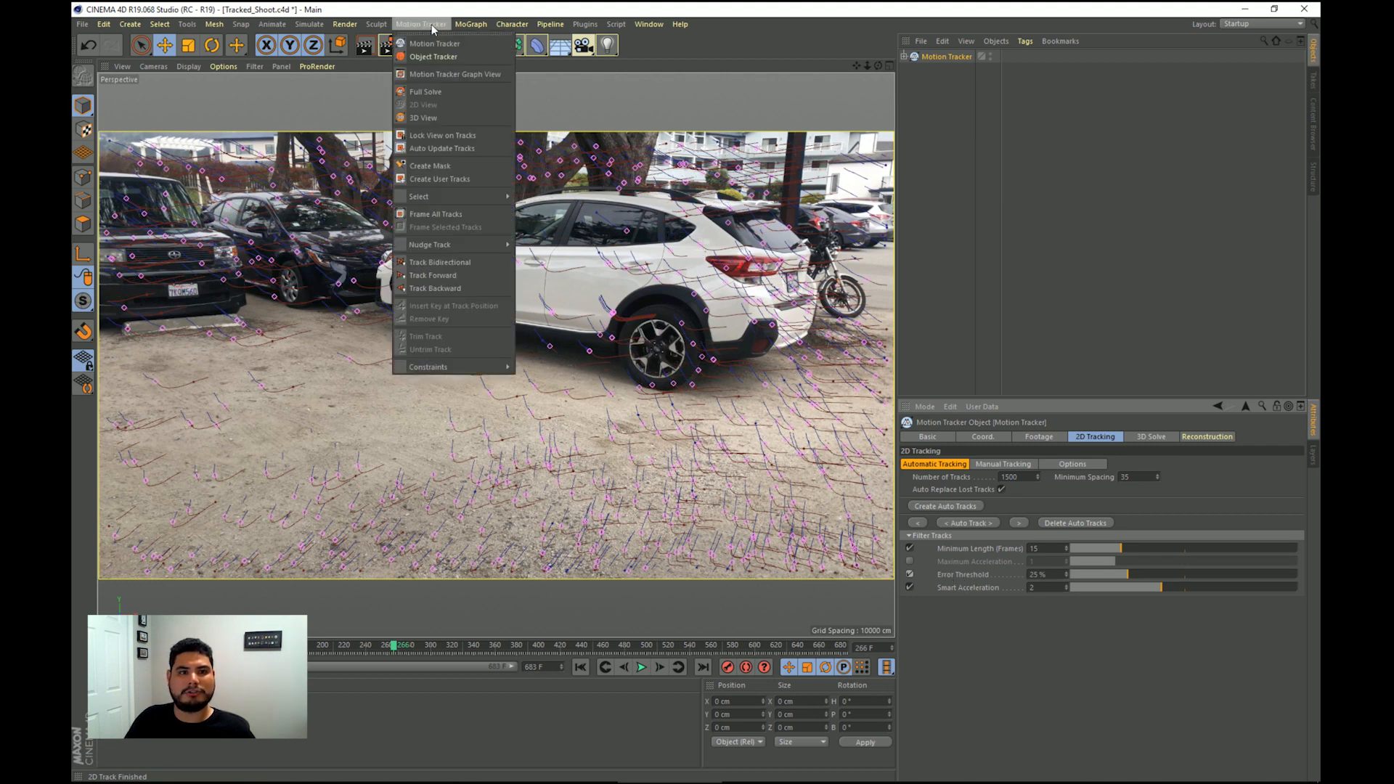
{"action": "left_click", "coordinate": [455, 76]}
{"action": "left_click_drag", "start_coordinate": [511, 18], "coordinate": [600, 87]}
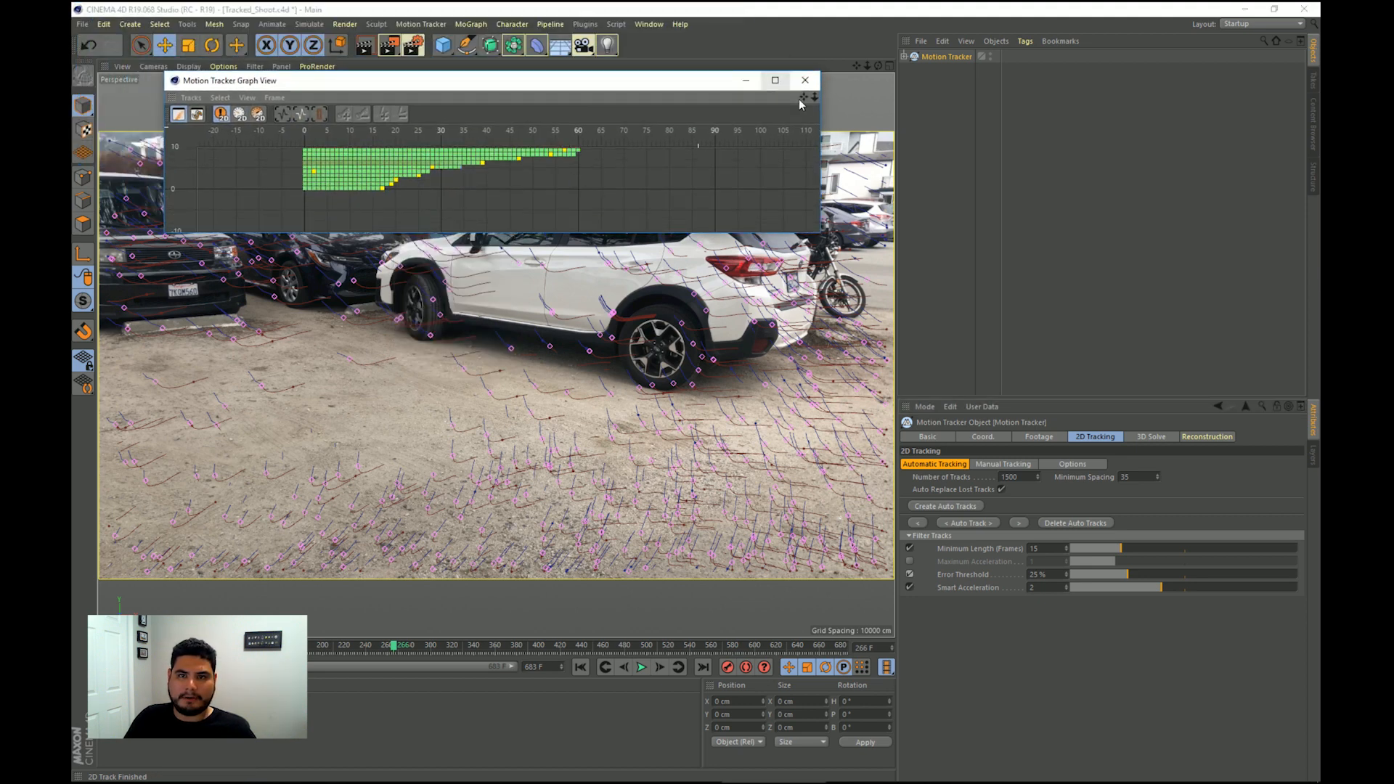
{"action": "left_click_drag", "start_coordinate": [825, 111], "coordinate": [1136, 111]}
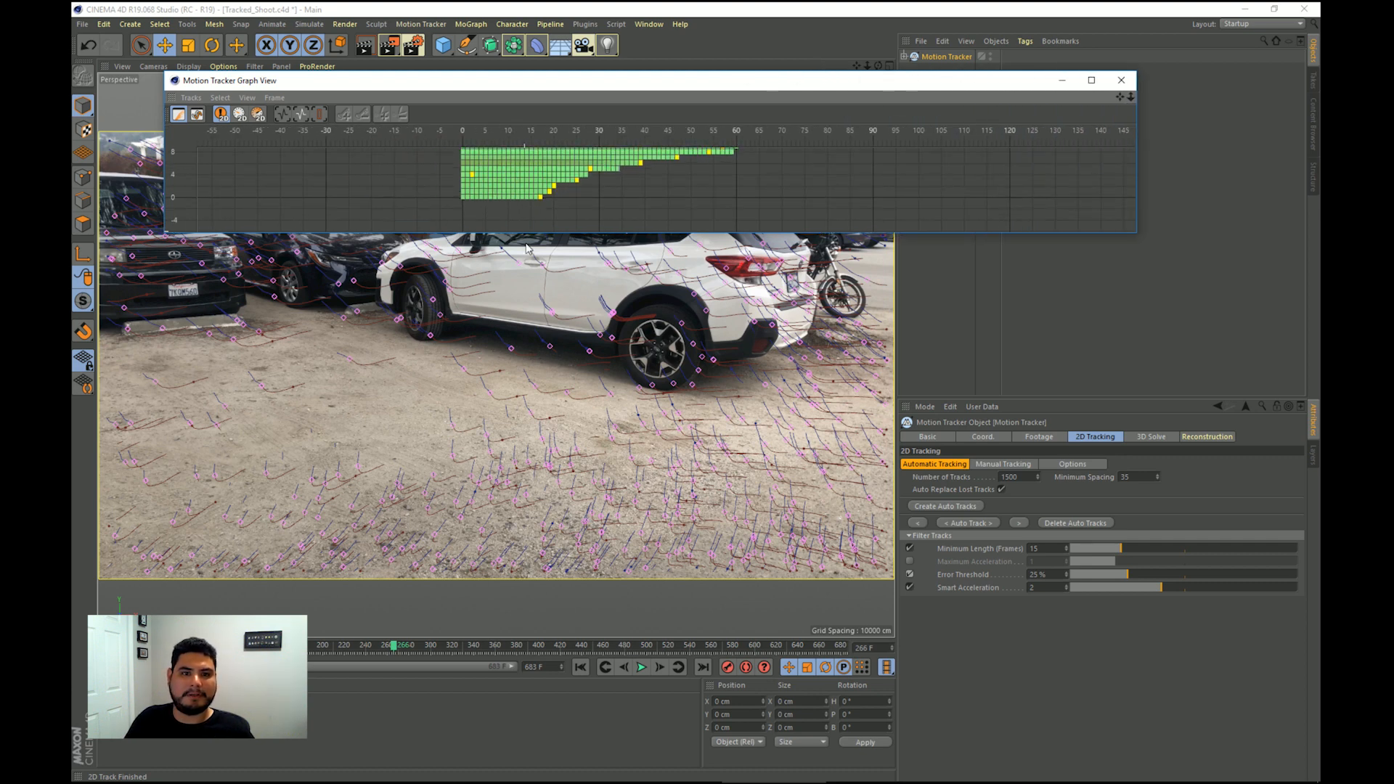
Enlarge the Graph View window and examine the length bars of all tracks
{"action": "left_click_drag", "start_coordinate": [529, 233], "coordinate": [524, 462]}
{"action": "right_click", "coordinate": [835, 178]}
{"action": "left_click", "coordinate": [816, 321]}
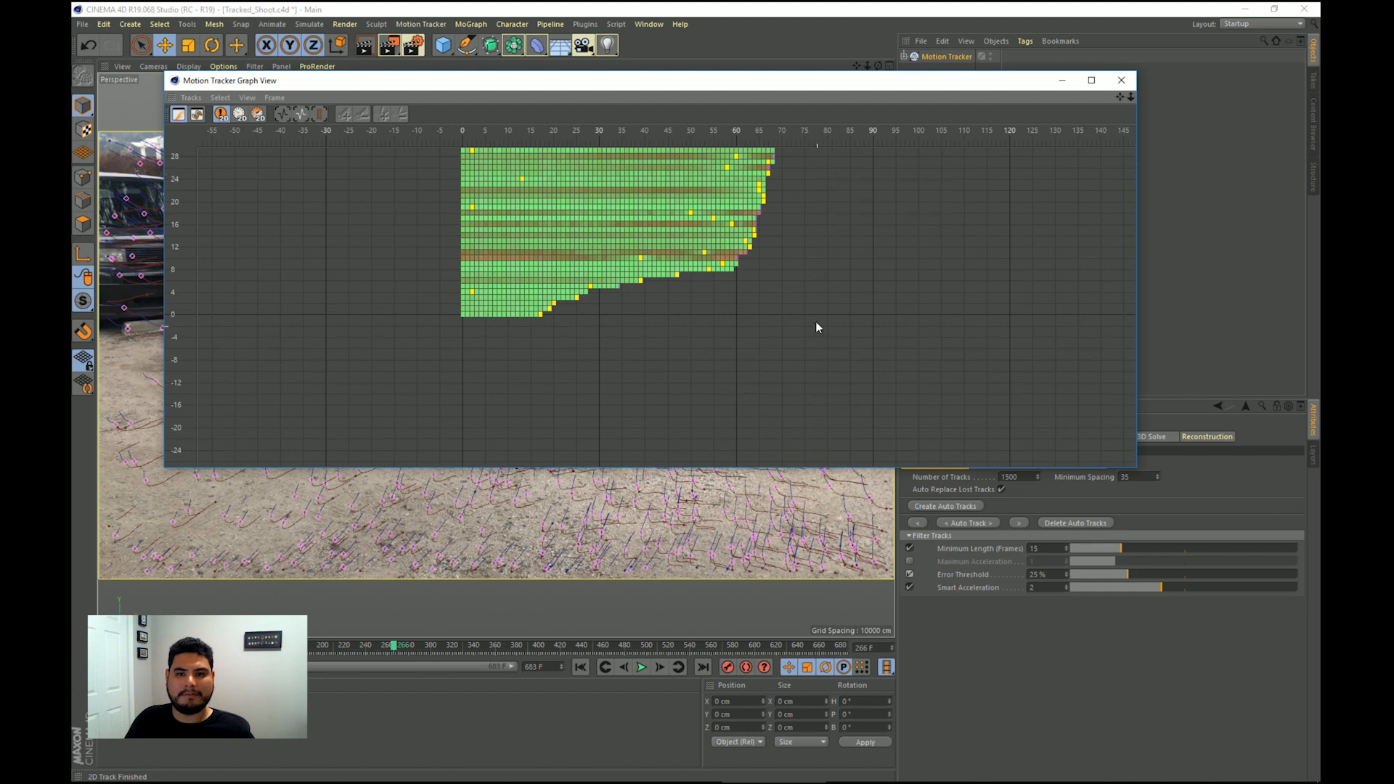
{"action": "scroll", "coordinate": [807, 278], "scroll_direction": "down", "scroll_amount": 12}
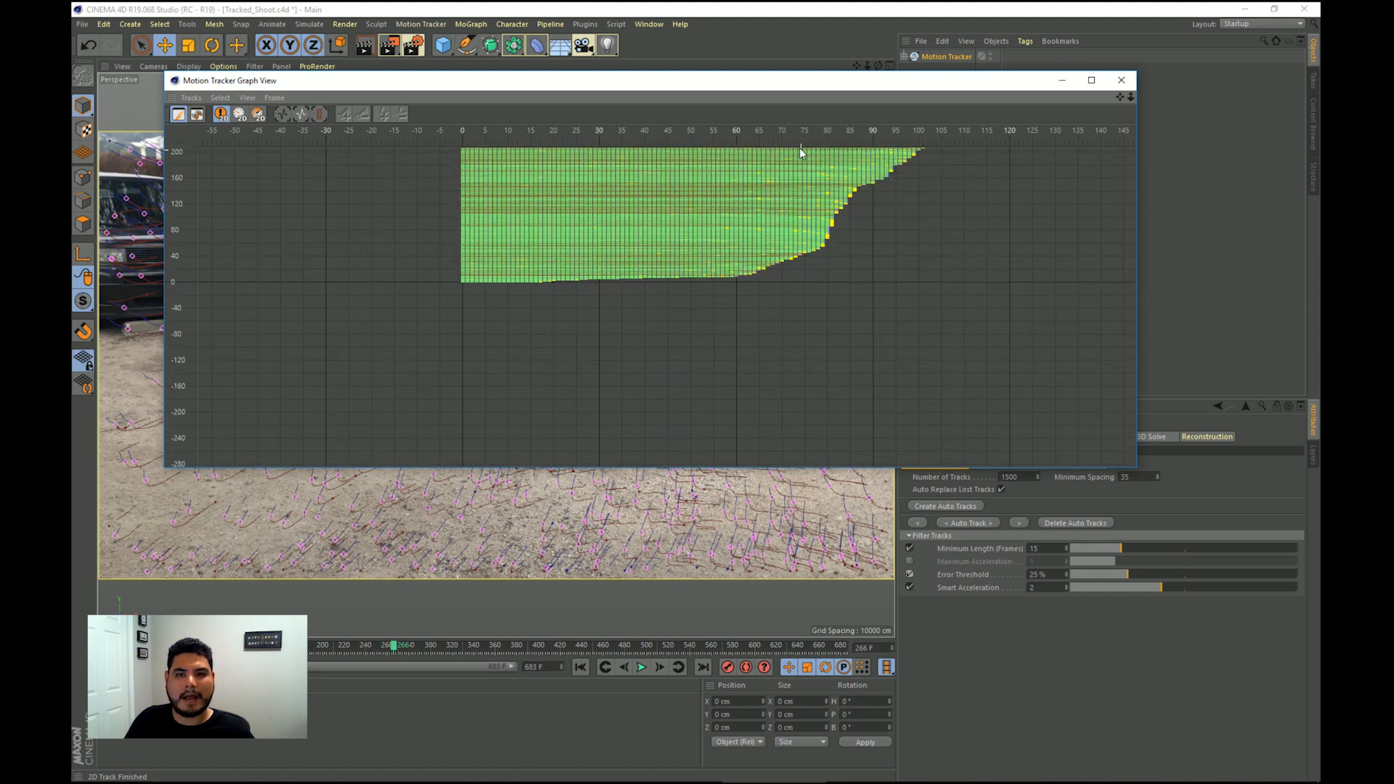
{"action": "scroll", "coordinate": [772, 350], "scroll_direction": "up", "scroll_amount": 1}
{"action": "scroll", "coordinate": [815, 280], "scroll_direction": "up", "scroll_amount": 2}
{"action": "scroll", "coordinate": [806, 294], "scroll_direction": "down", "scroll_amount": 3}
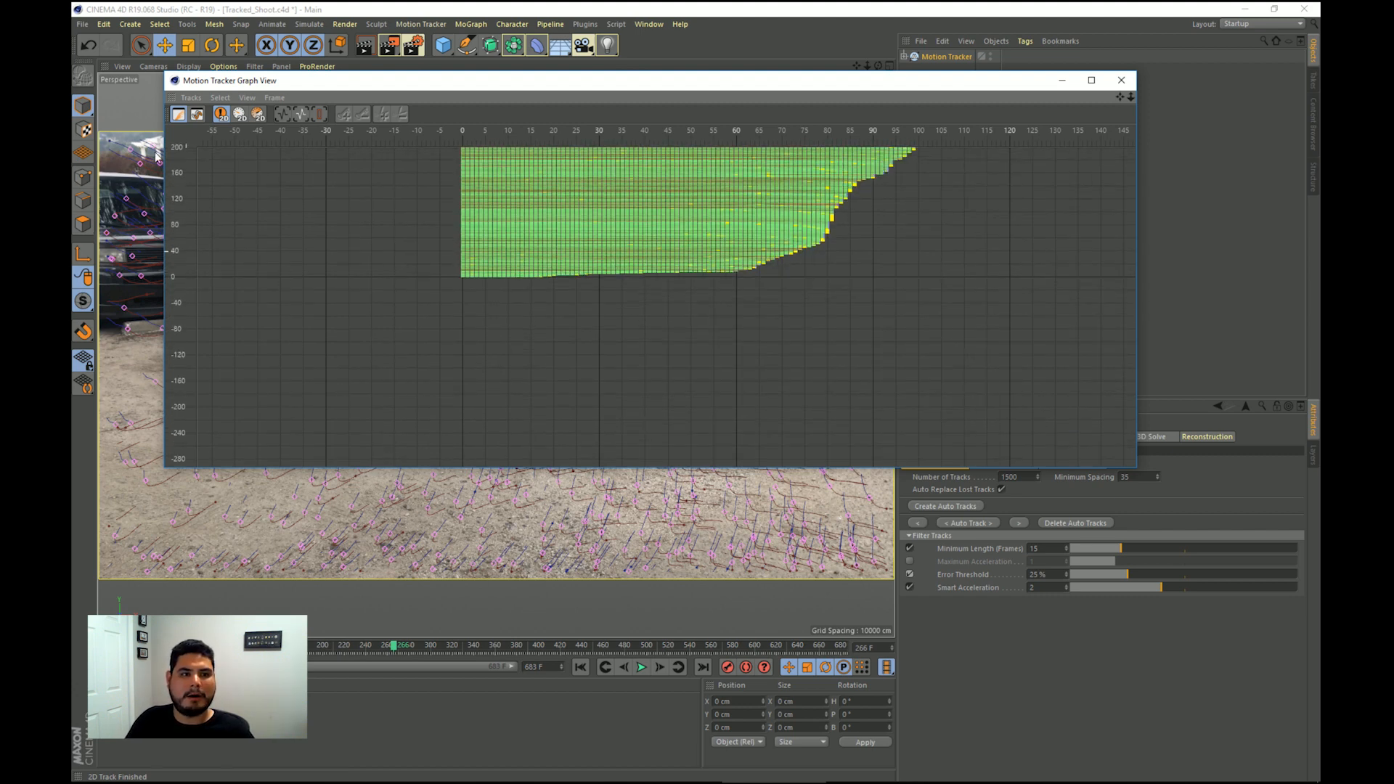
Switch the Graph View to the error curves and frame them together with the threshold line
{"action": "left_click", "coordinate": [197, 115]}
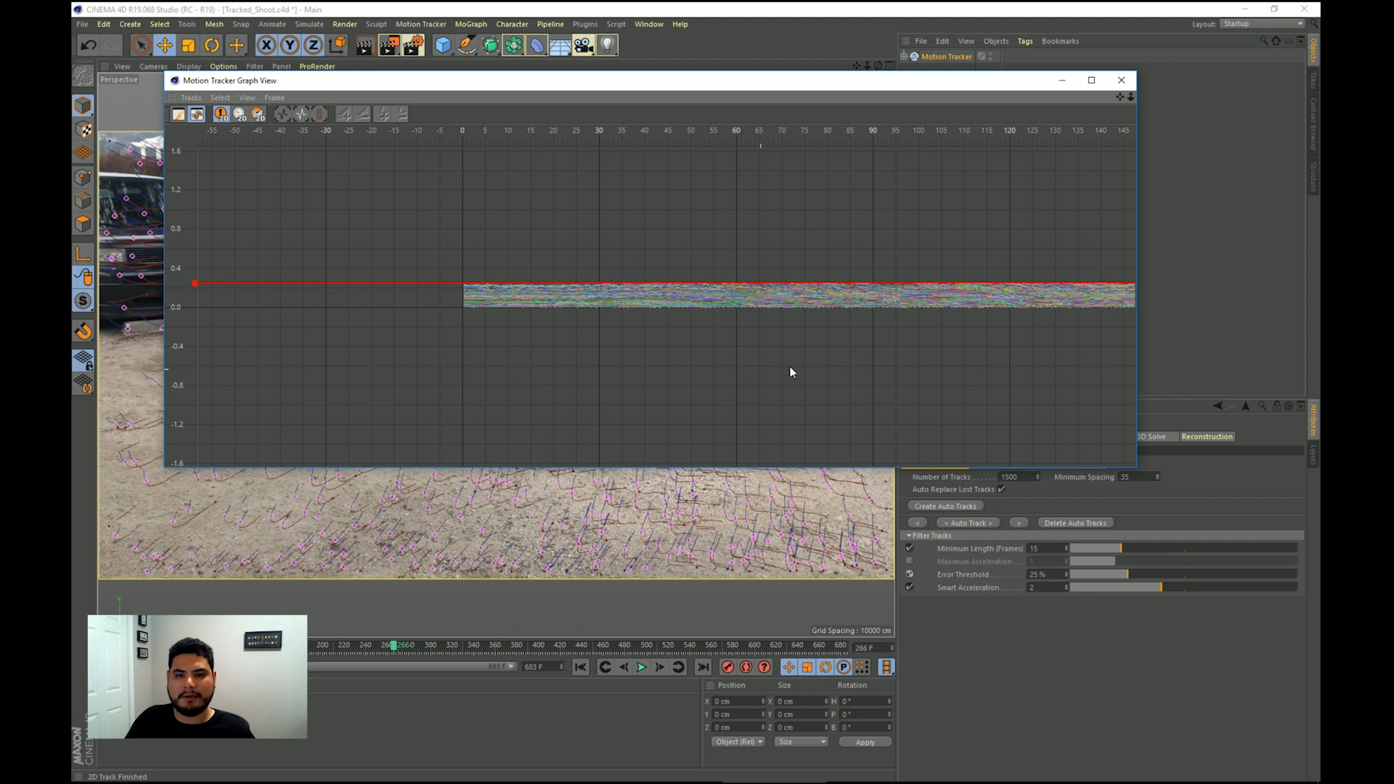
{"action": "scroll", "coordinate": [857, 372], "scroll_direction": "up", "scroll_amount": 3}
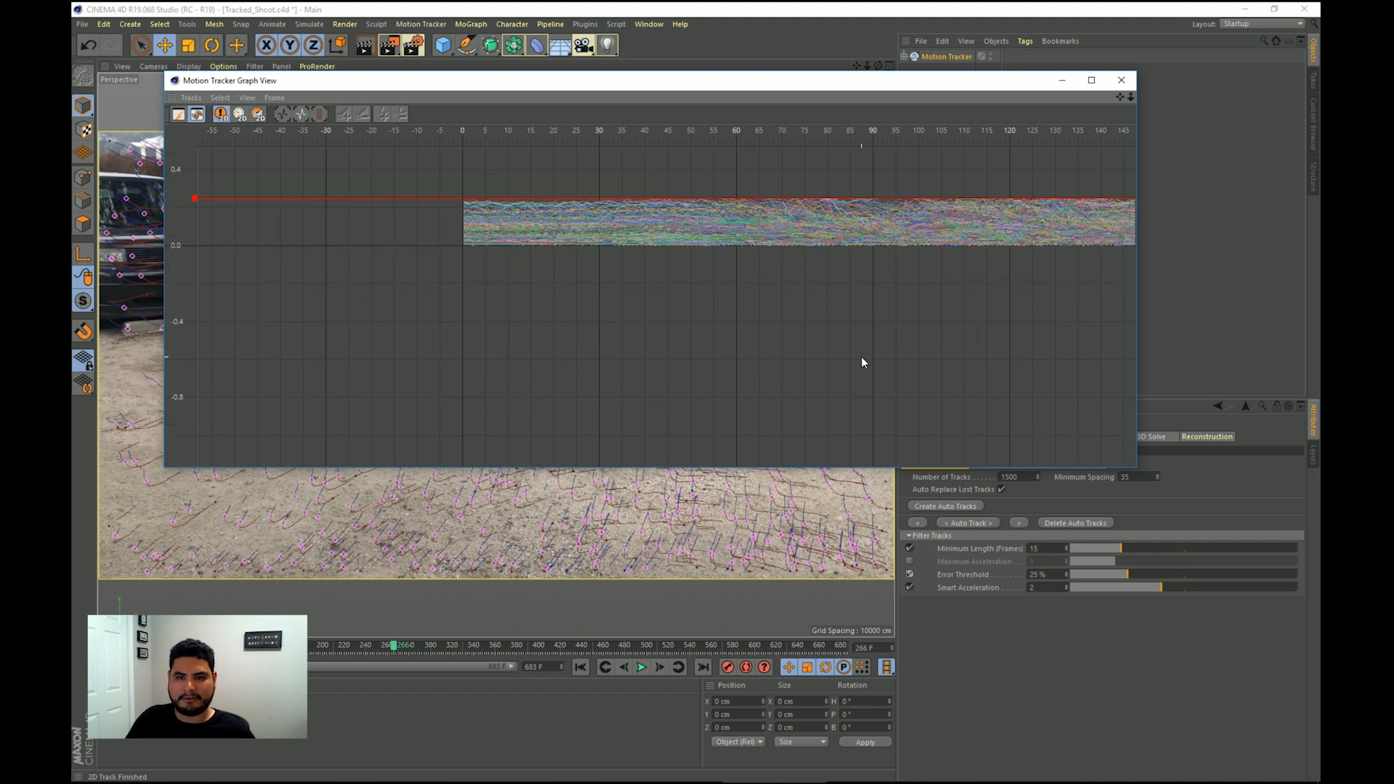
{"action": "left_click_drag", "start_coordinate": [1119, 96], "coordinate": [1037, 412]}
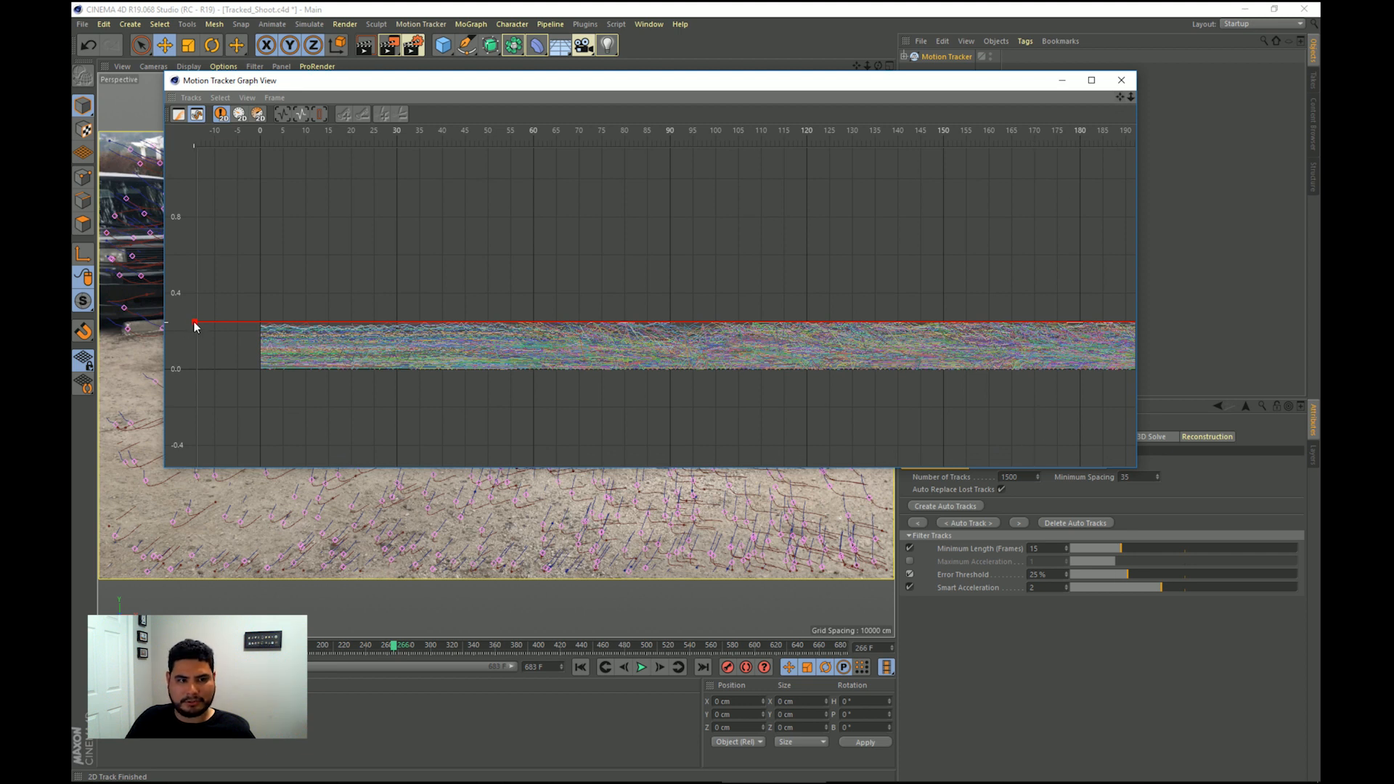
Try Error Threshold levels of 61.281%, 30.149% and 18.86% on the error curves
{"action": "left_click_drag", "start_coordinate": [194, 325], "coordinate": [191, 257]}
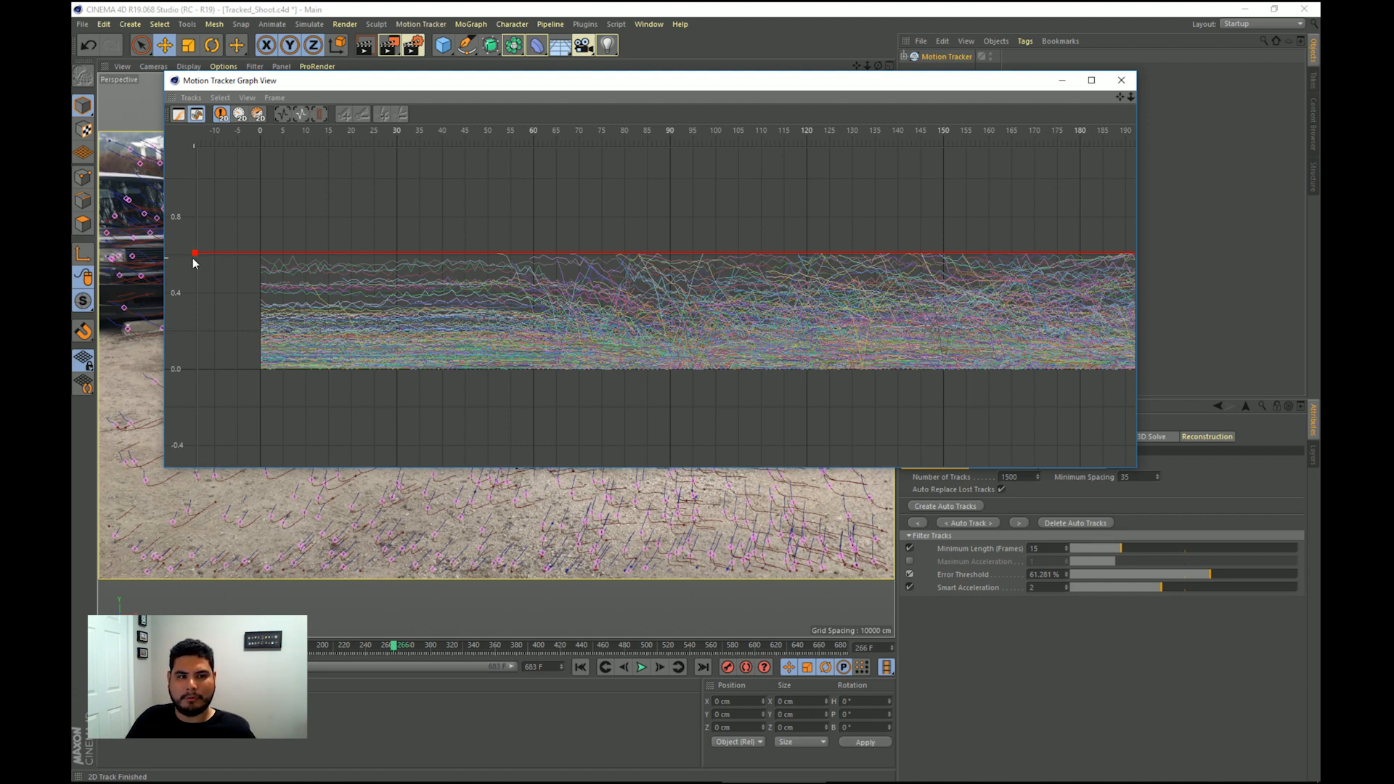
{"action": "left_click_drag", "start_coordinate": [195, 256], "coordinate": [195, 317]}
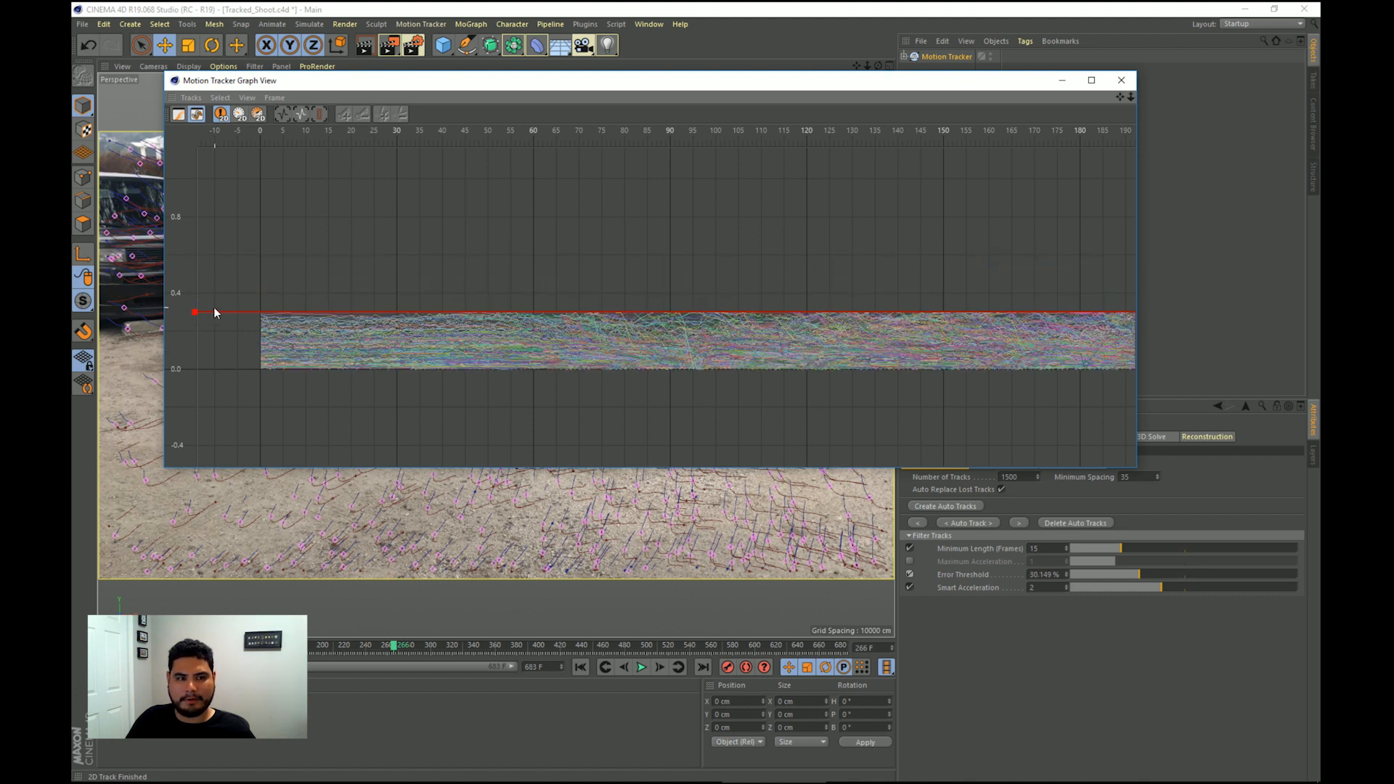
{"action": "left_click_drag", "start_coordinate": [195, 312], "coordinate": [195, 334]}
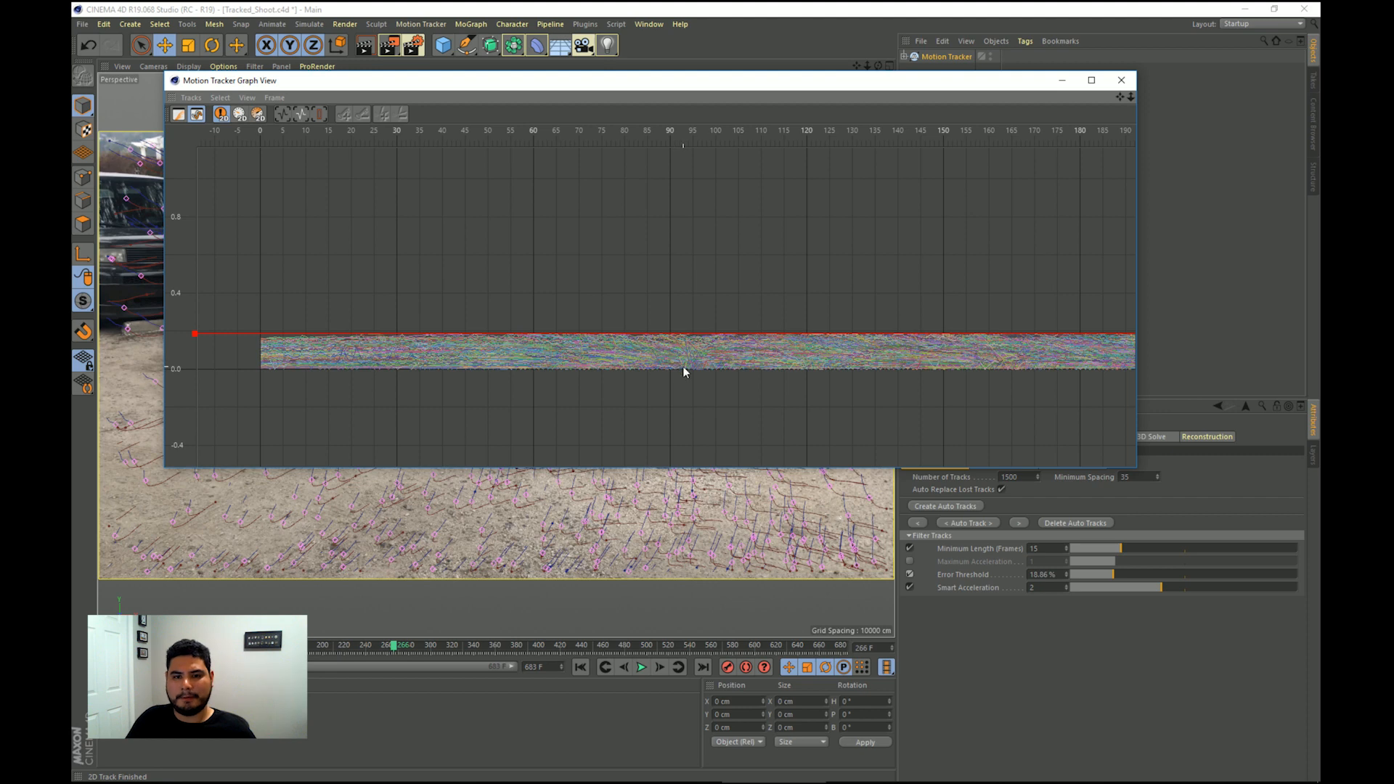
Lower the Error Threshold to 12.111% on the error curves, check the curves along the shot, and close the Graph View
{"action": "scroll", "coordinate": [682, 366], "scroll_direction": "up", "scroll_amount": 2}
{"action": "scroll", "coordinate": [678, 351], "scroll_direction": "up", "scroll_amount": 5}
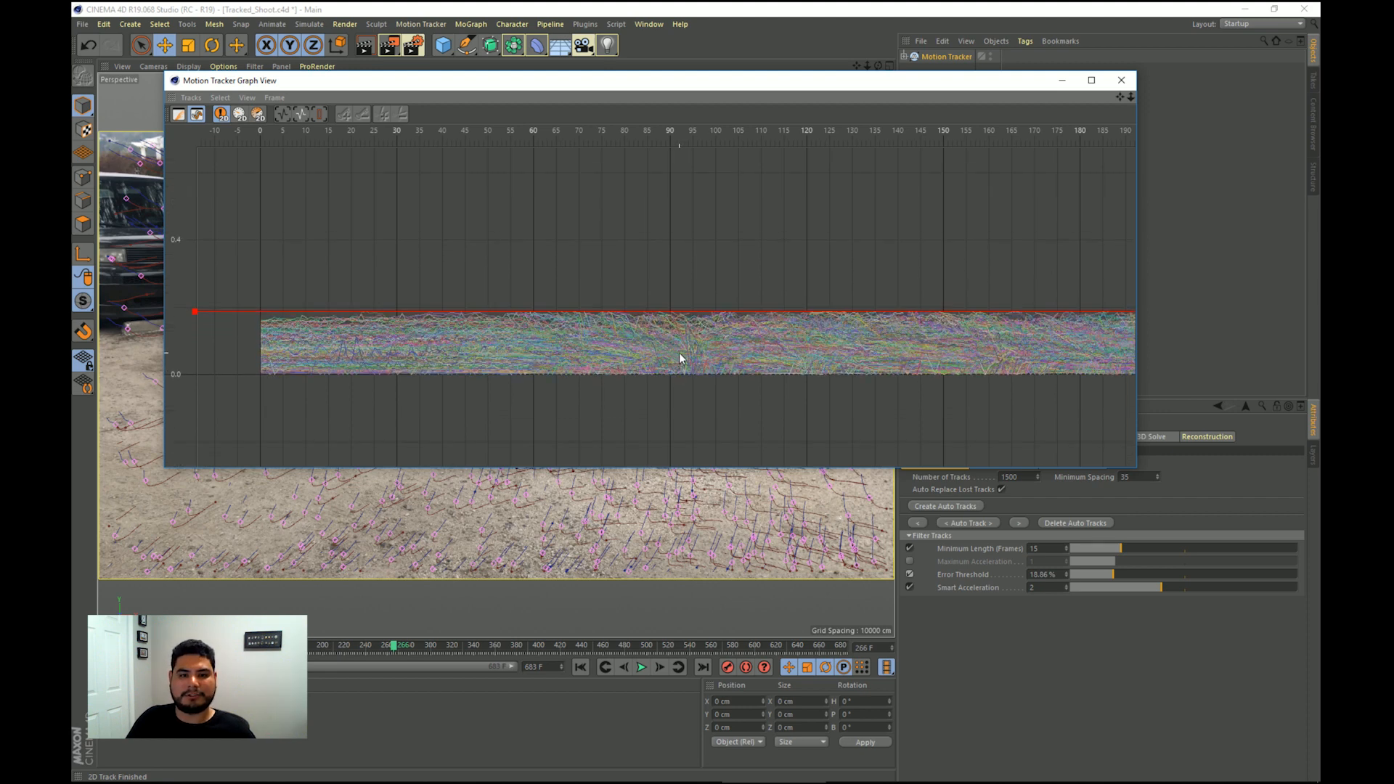
{"action": "scroll", "coordinate": [676, 347], "scroll_direction": "up", "scroll_amount": 1}
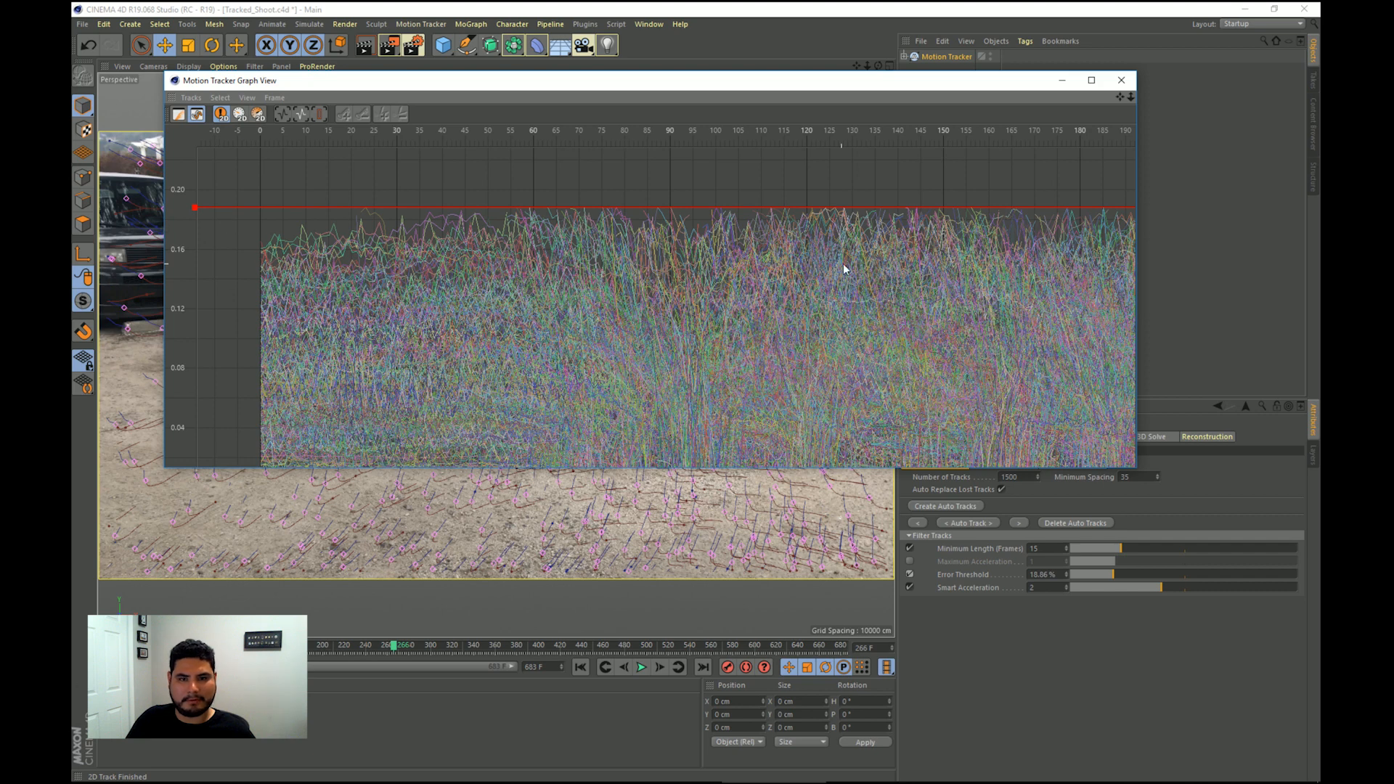
{"action": "left_click_drag", "start_coordinate": [194, 208], "coordinate": [188, 308]}
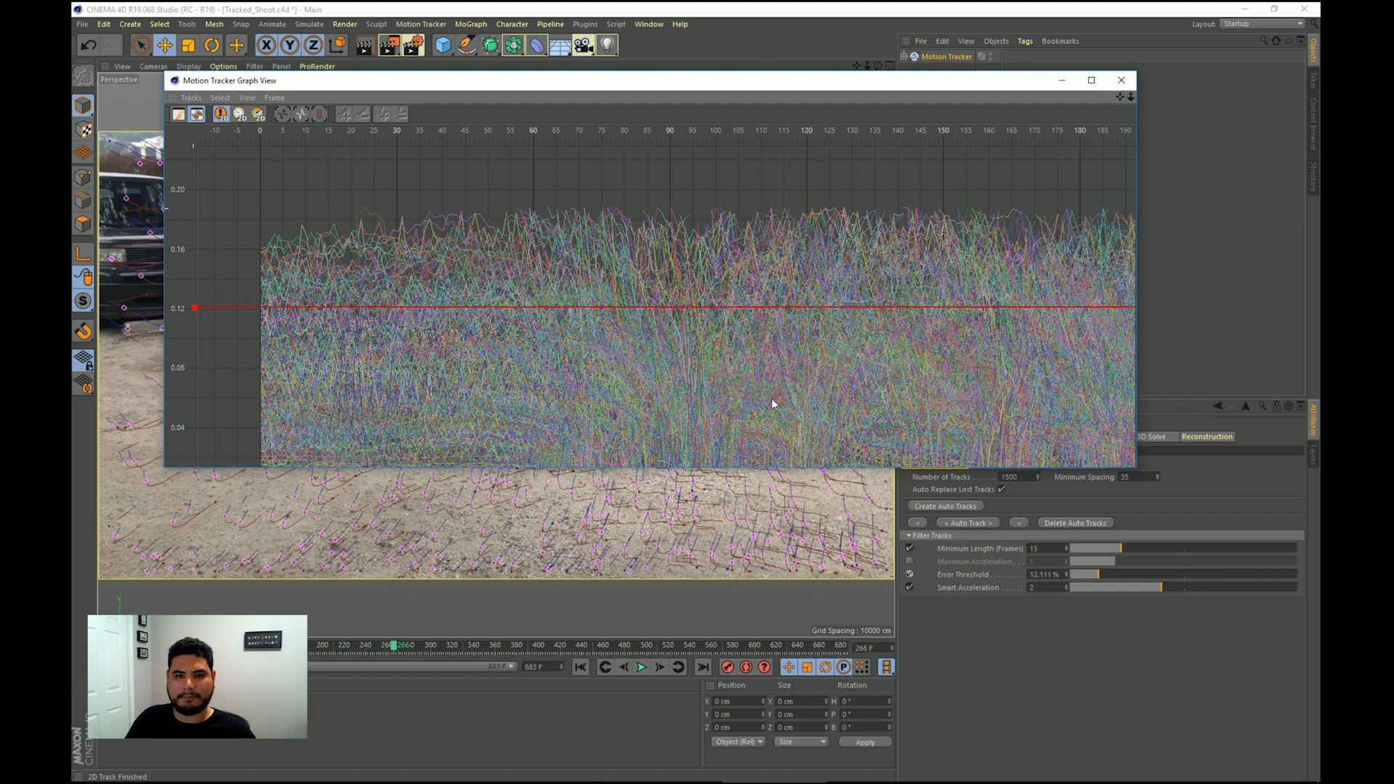
{"action": "scroll", "coordinate": [573, 329], "scroll_direction": "down", "scroll_amount": 5}
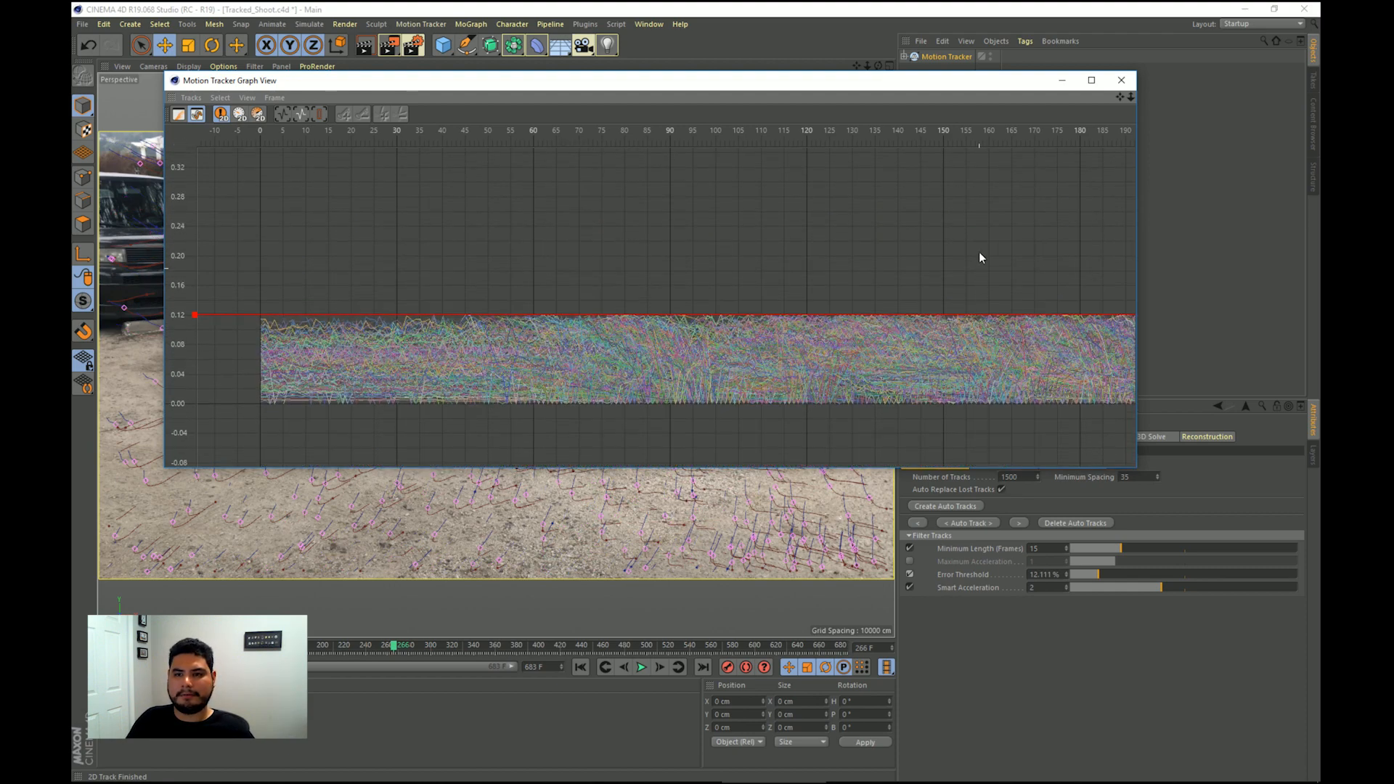
{"action": "left_click", "coordinate": [1120, 96]}
{"action": "left_click_drag", "start_coordinate": [1120, 97], "coordinate": [917, 73]}
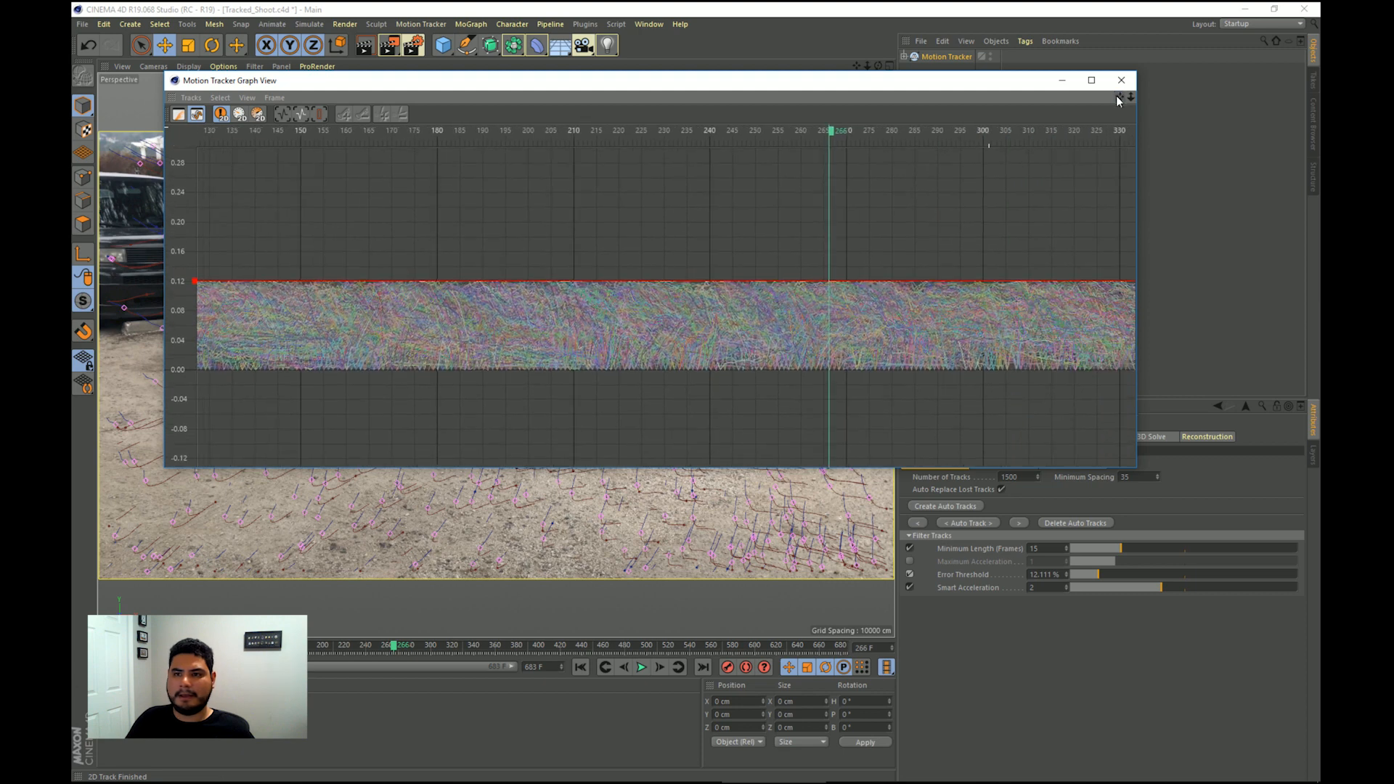
{"action": "left_click", "coordinate": [1121, 81]}
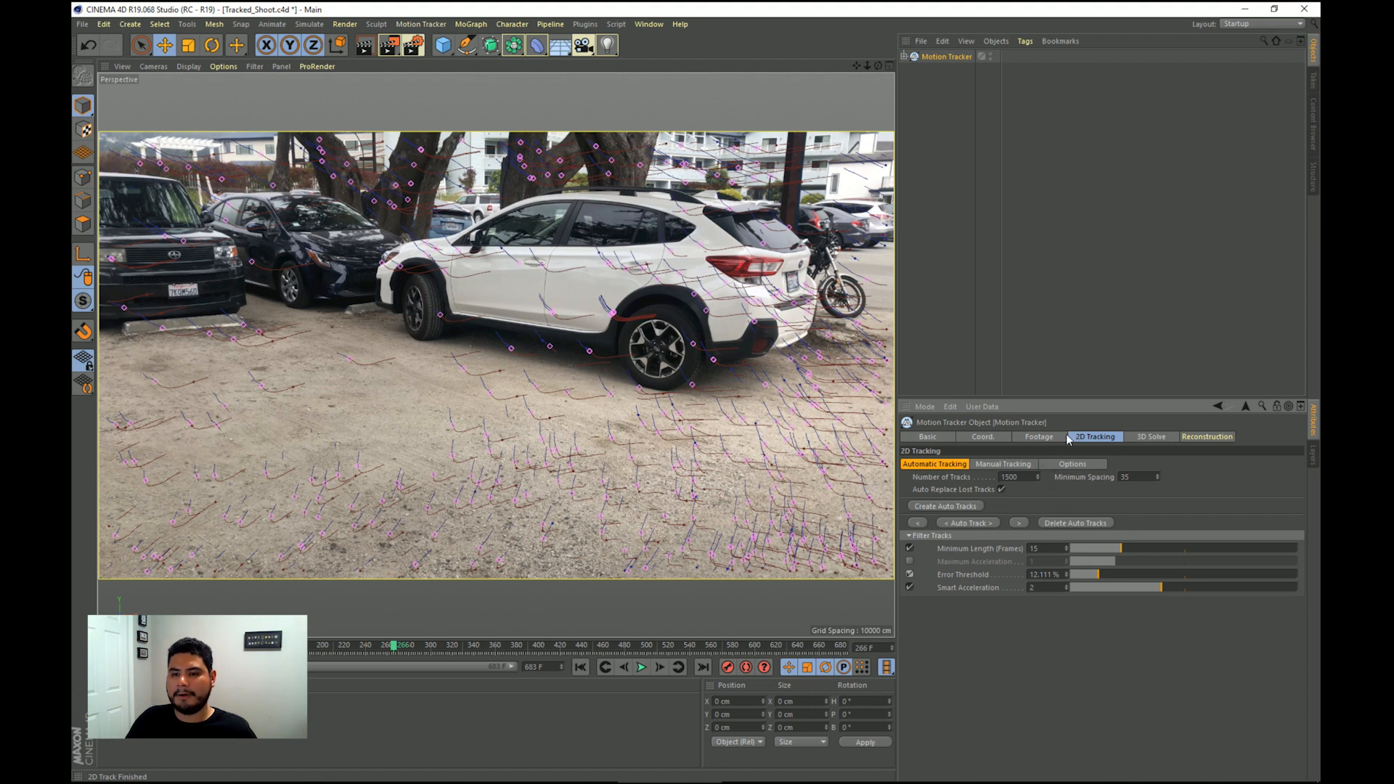
Run the 3D solver on the Motion Tracker and check the solved Auto Features by scrubbing back to frame 188
{"action": "left_click", "coordinate": [1144, 443]}
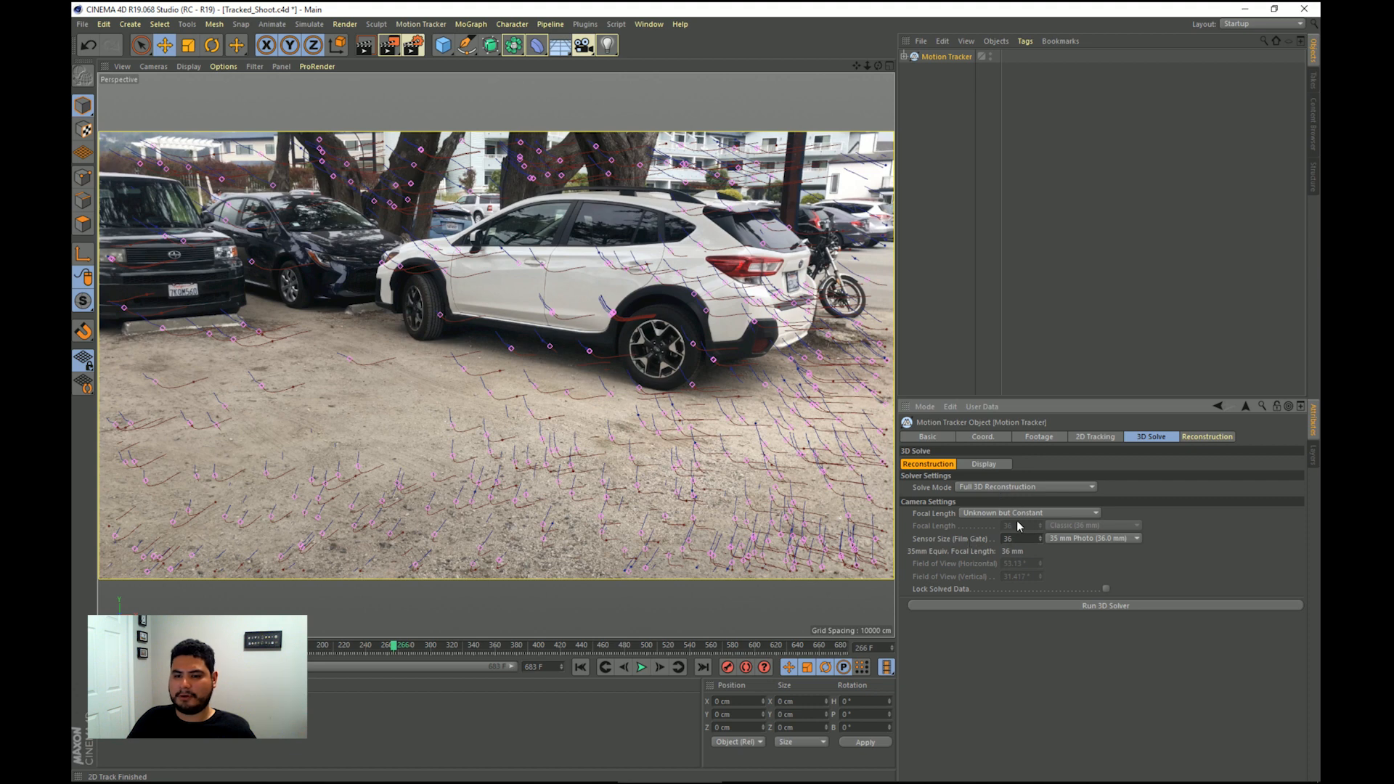
{"action": "left_click", "coordinate": [1055, 607]}
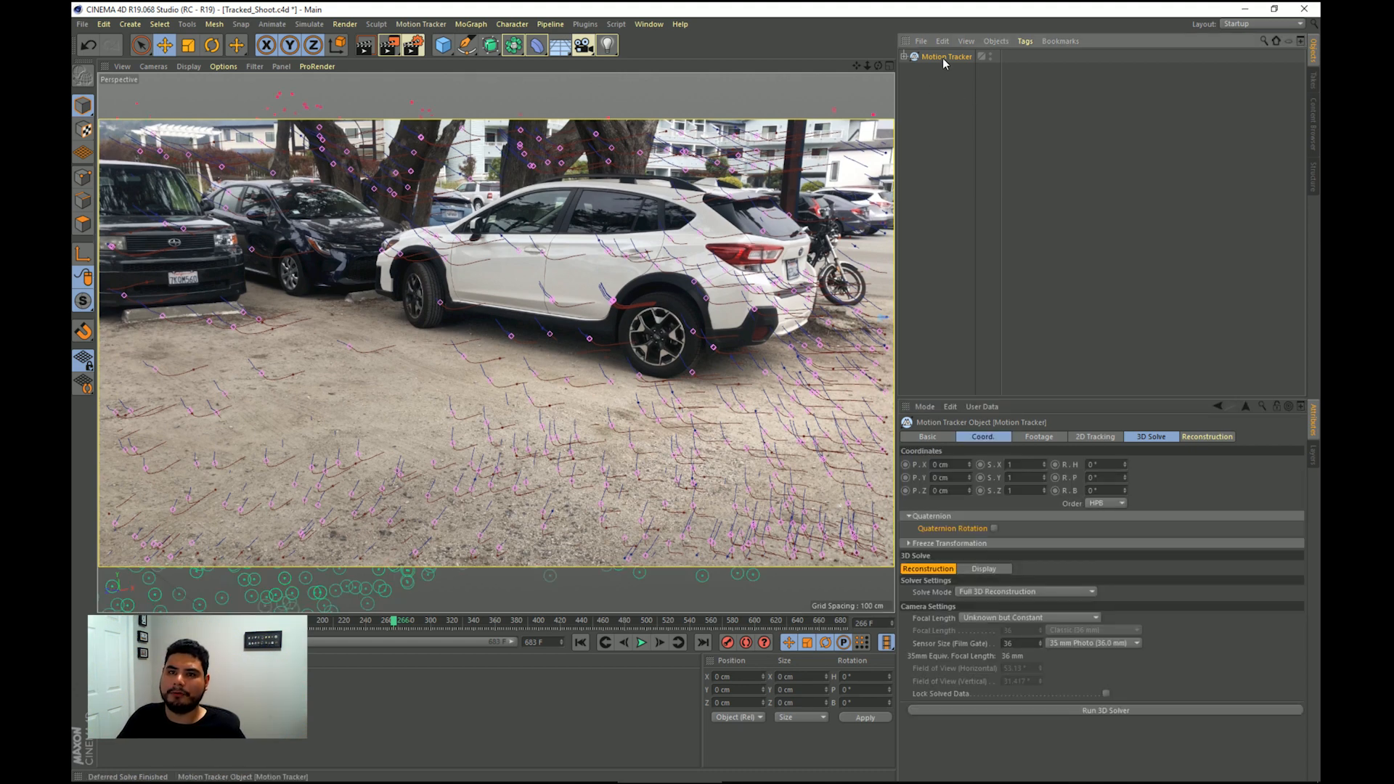
{"action": "left_click", "coordinate": [904, 56]}
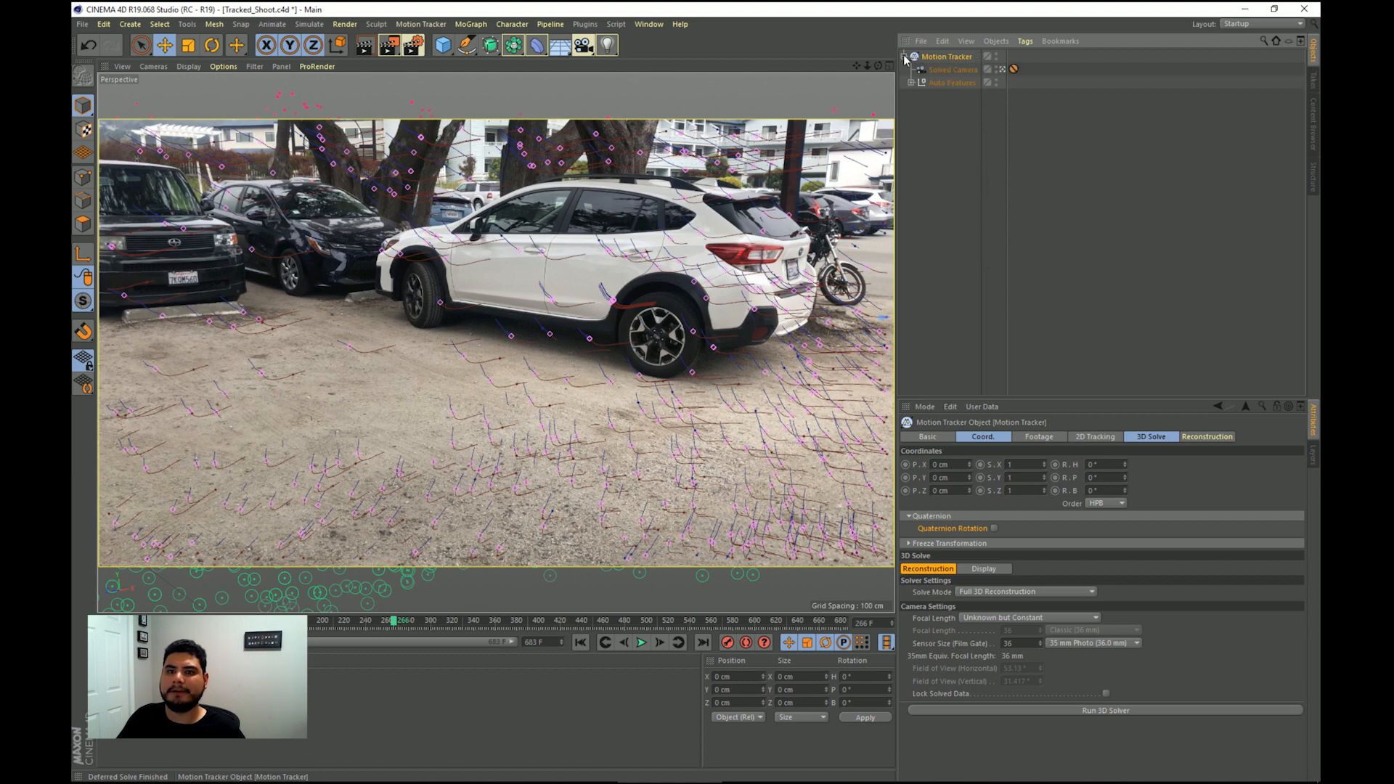
{"action": "left_click", "coordinate": [943, 83]}
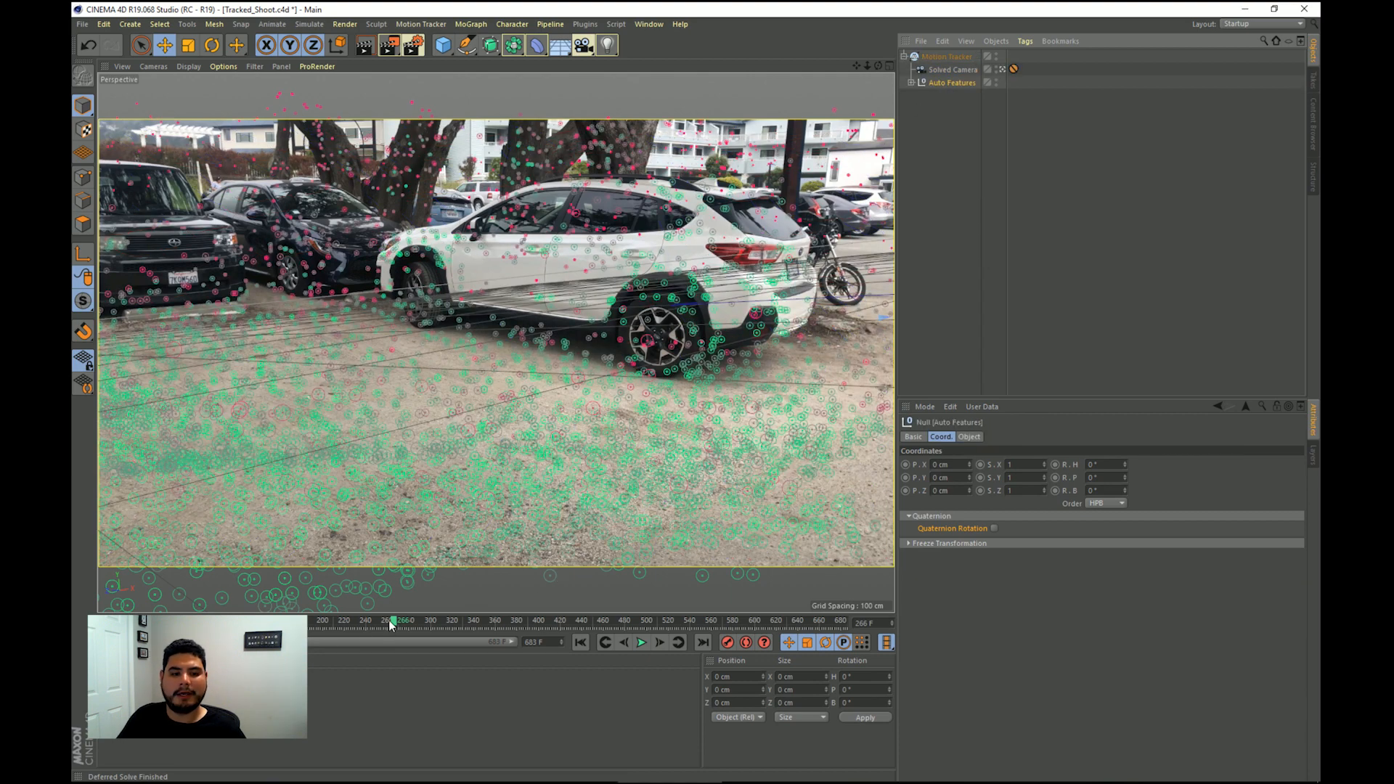
{"action": "left_click_drag", "start_coordinate": [390, 624], "coordinate": [309, 532]}
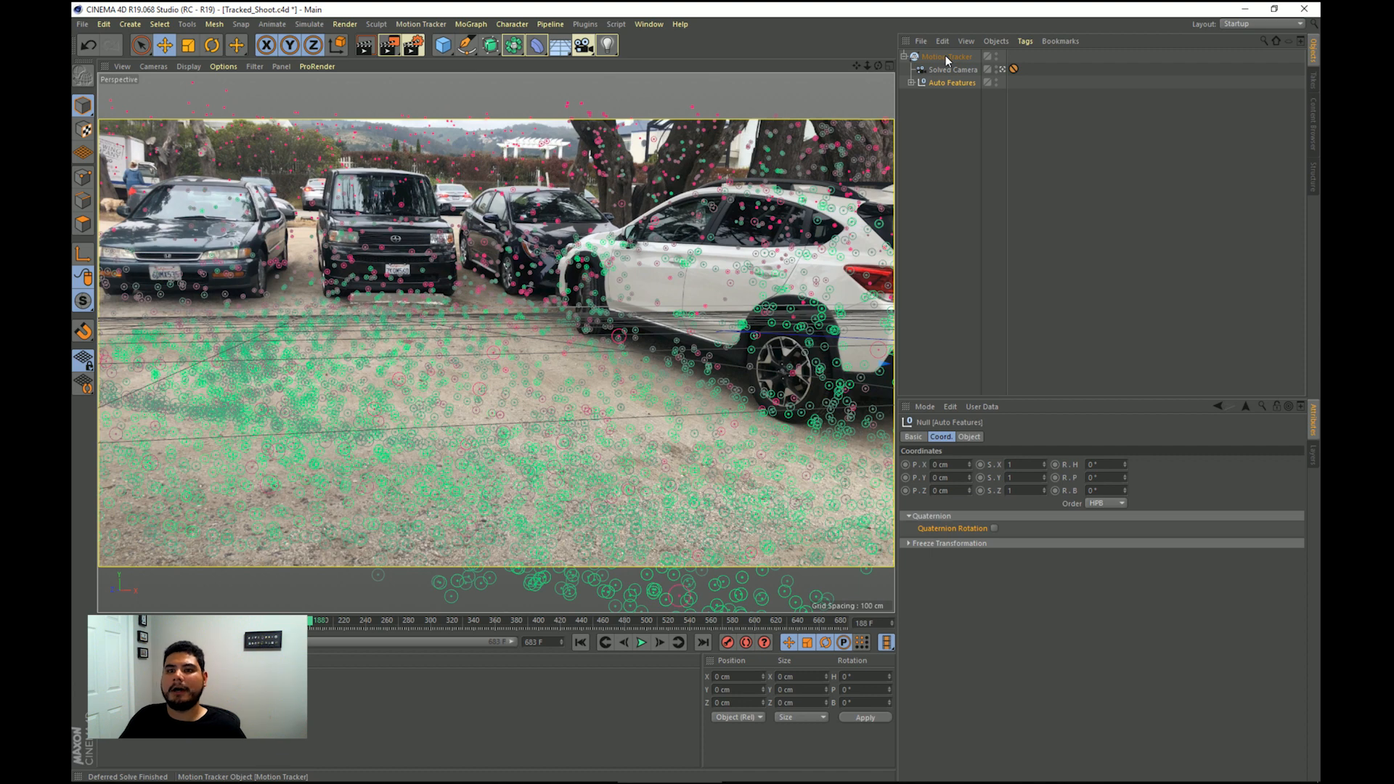
Add a Planar Constraint tag to the Motion Tracker object
{"action": "left_click", "coordinate": [946, 56]}
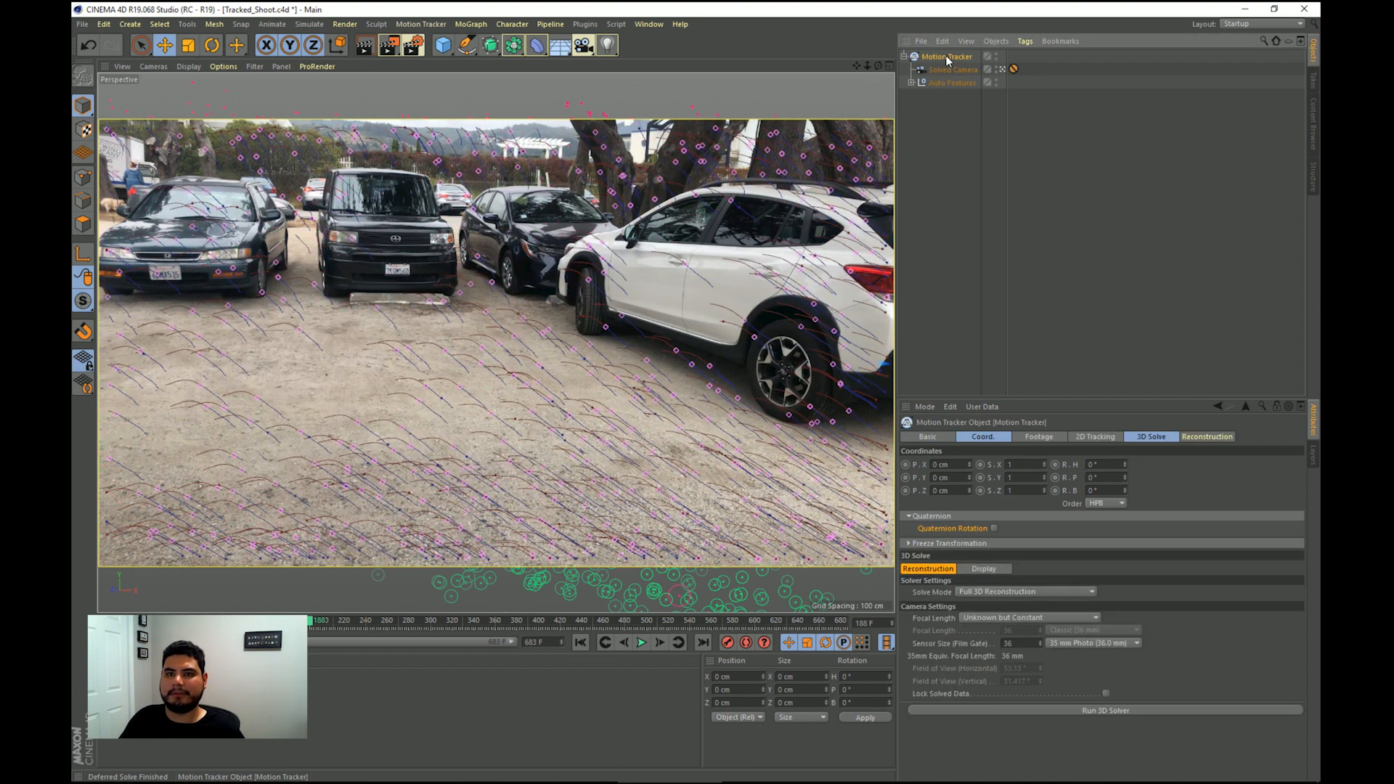
{"action": "right_click", "coordinate": [947, 58]}
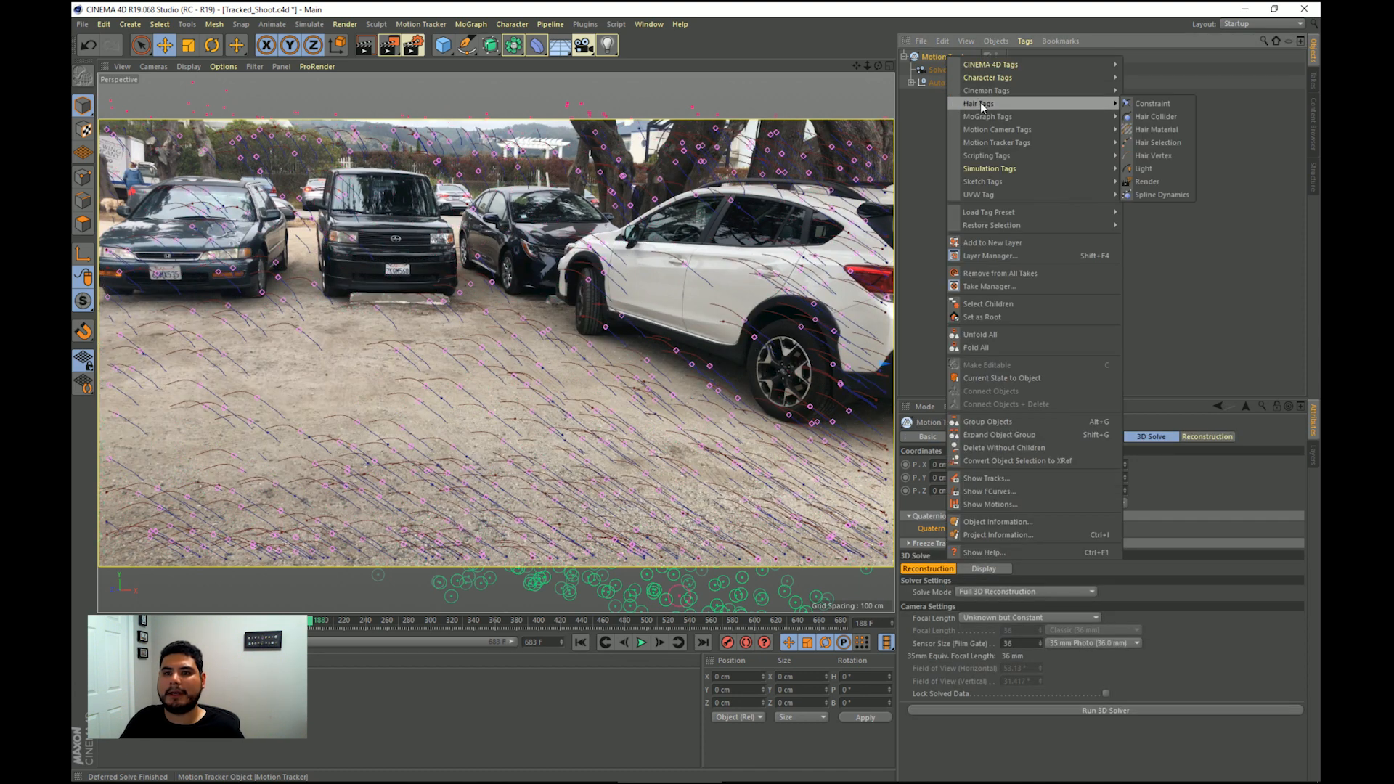
{"action": "mouse_move", "coordinate": [1035, 143]}
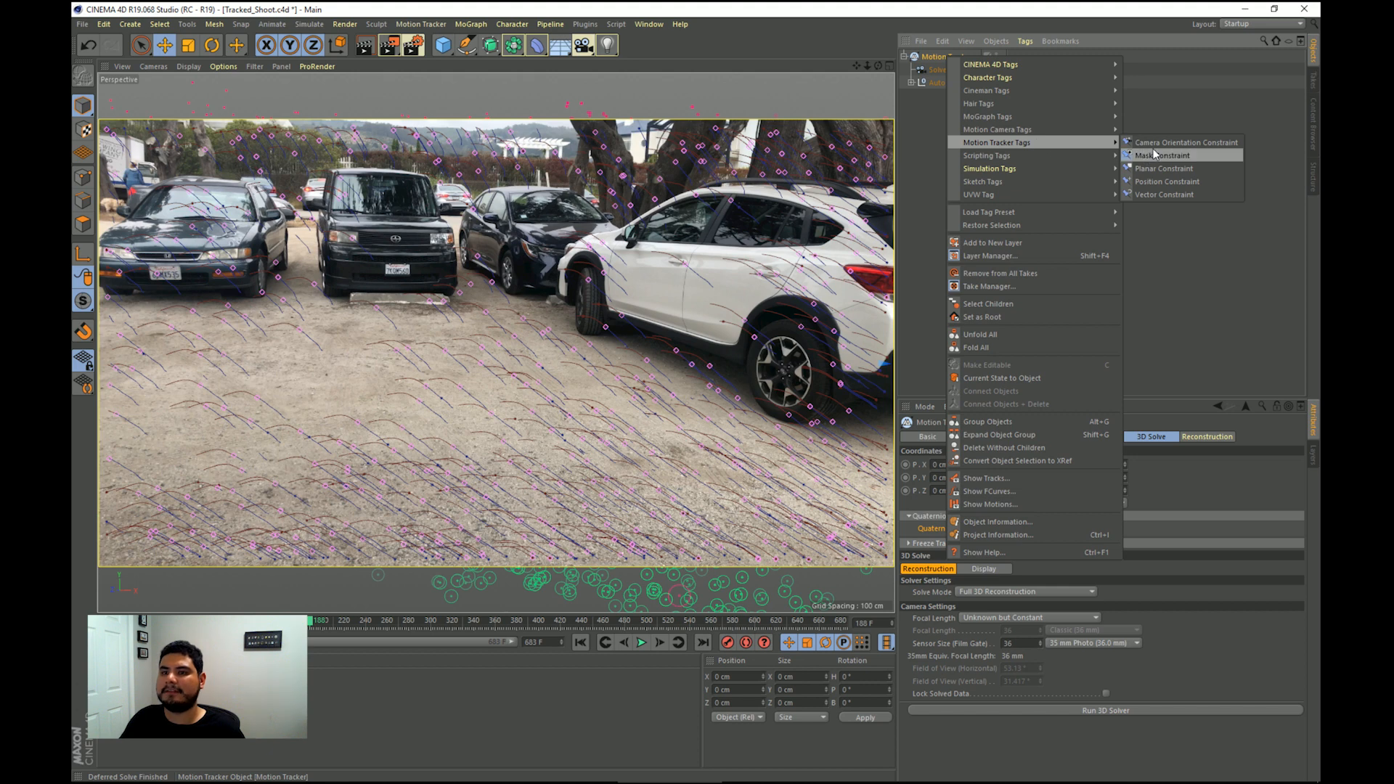
{"action": "left_click", "coordinate": [1184, 174]}
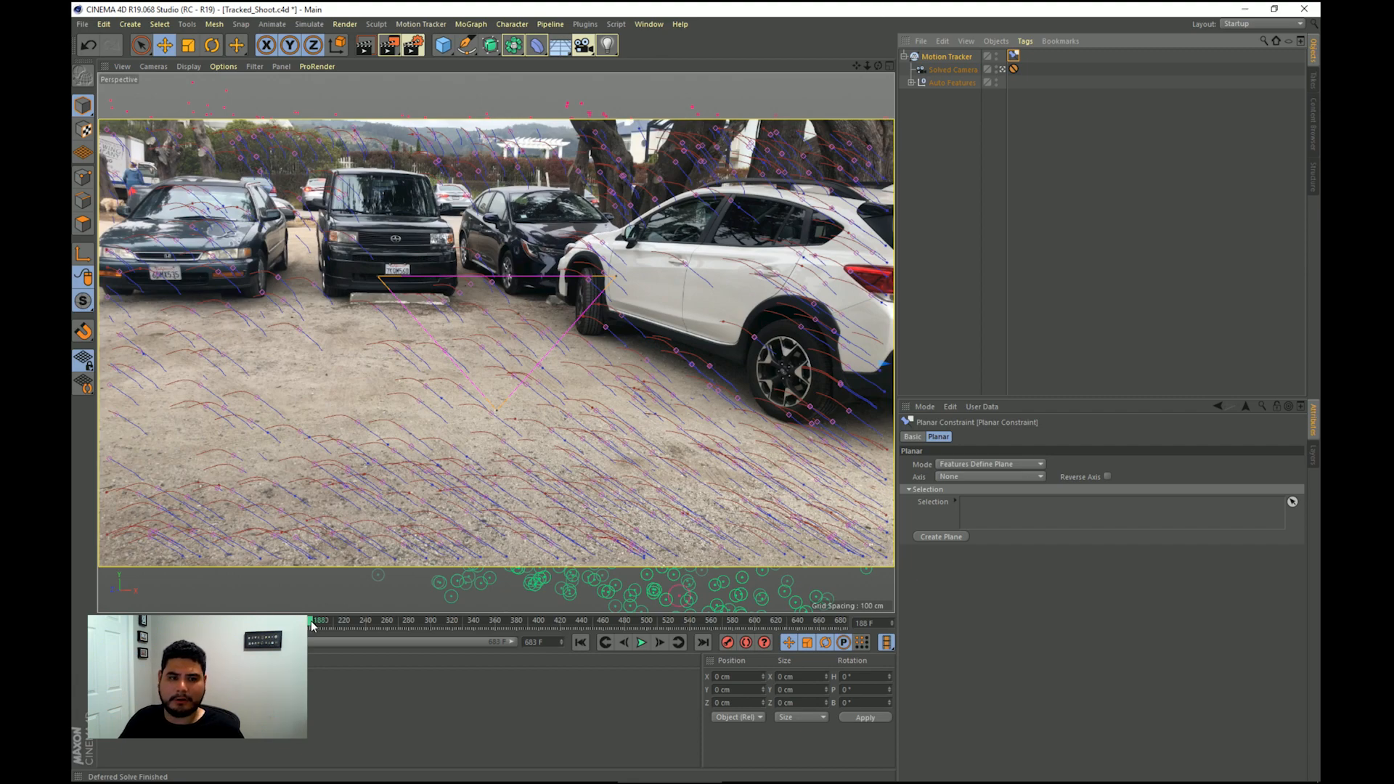
Display the Auto Features and scrub the footage to frame 390, where the ground fills most of the view
{"action": "left_click_drag", "start_coordinate": [311, 624], "coordinate": [359, 623]}
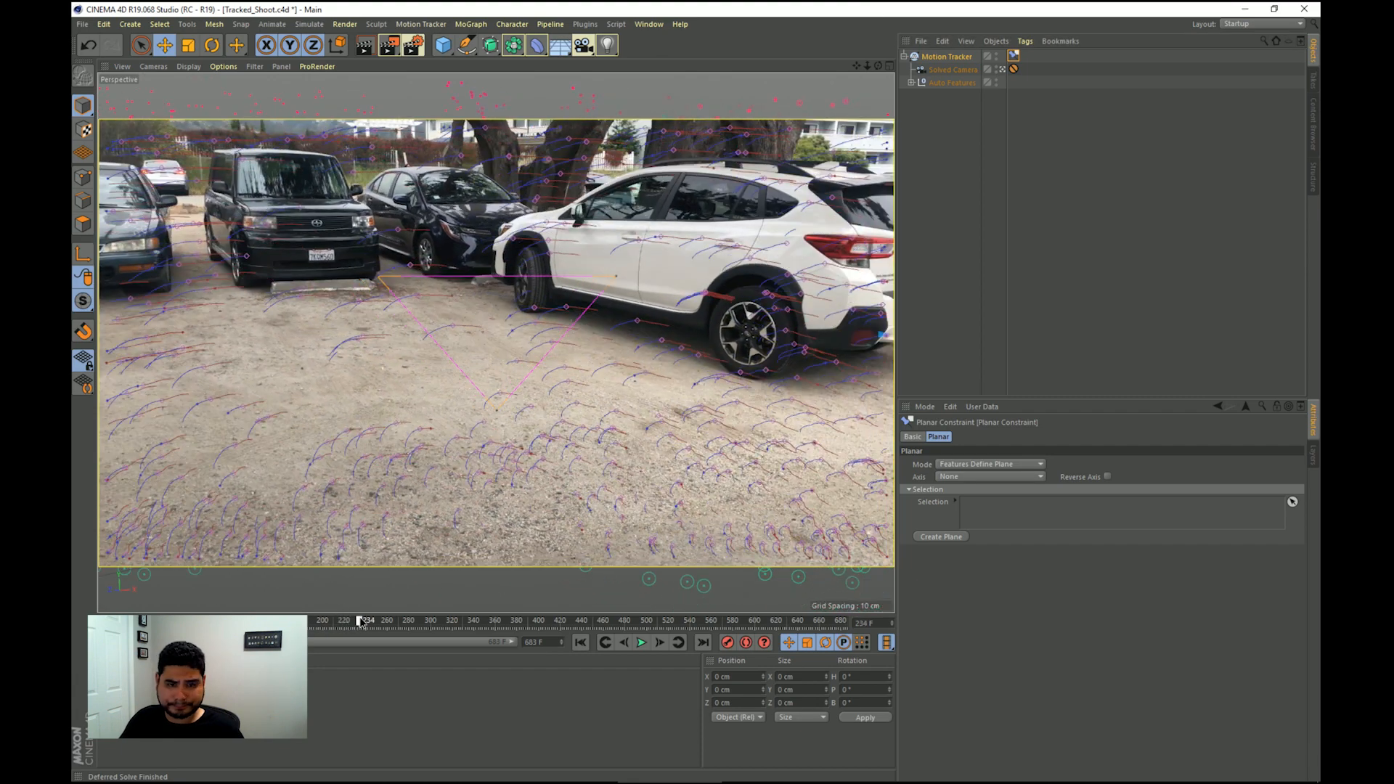
{"action": "left_click", "coordinate": [951, 83]}
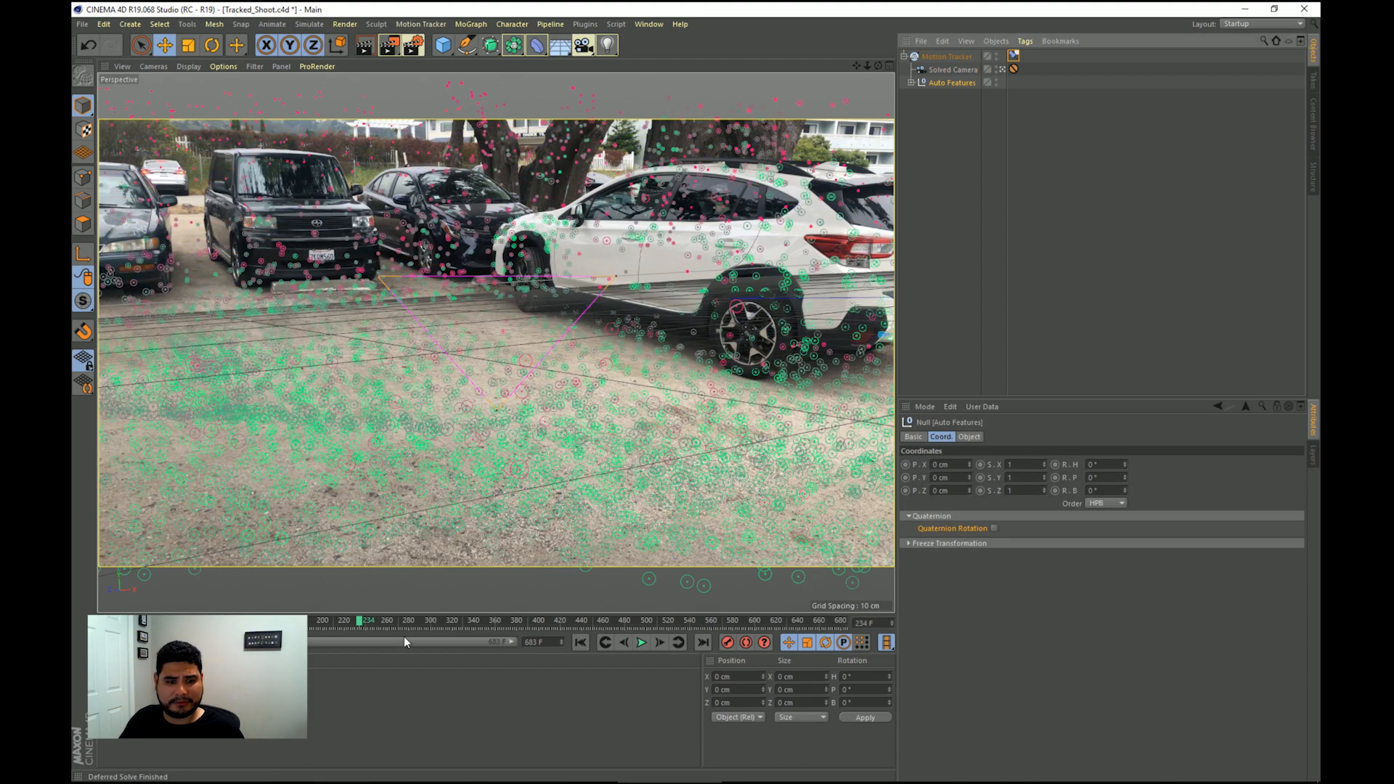
{"action": "left_click_drag", "start_coordinate": [359, 622], "coordinate": [528, 619]}
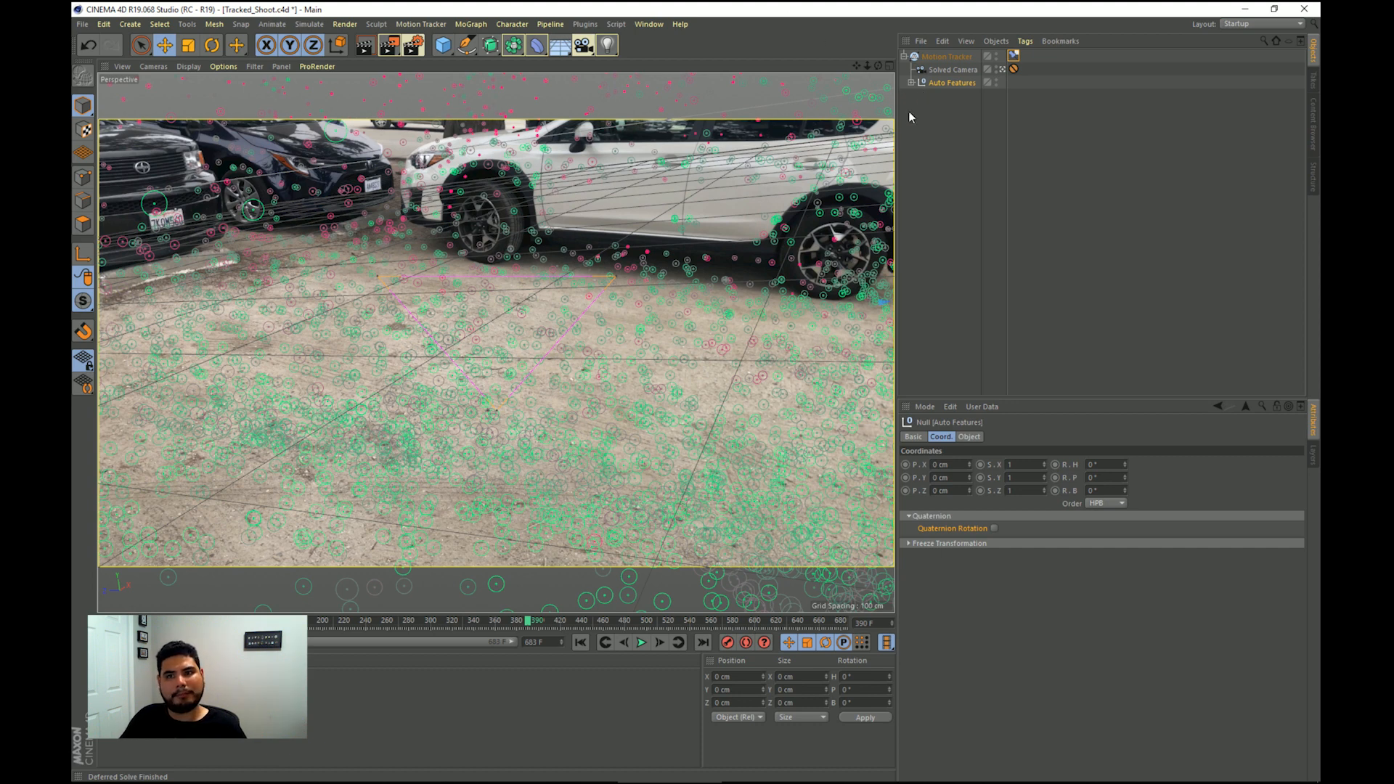
Set the Planar Constraint's axis to Y
{"action": "left_click", "coordinate": [1015, 56]}
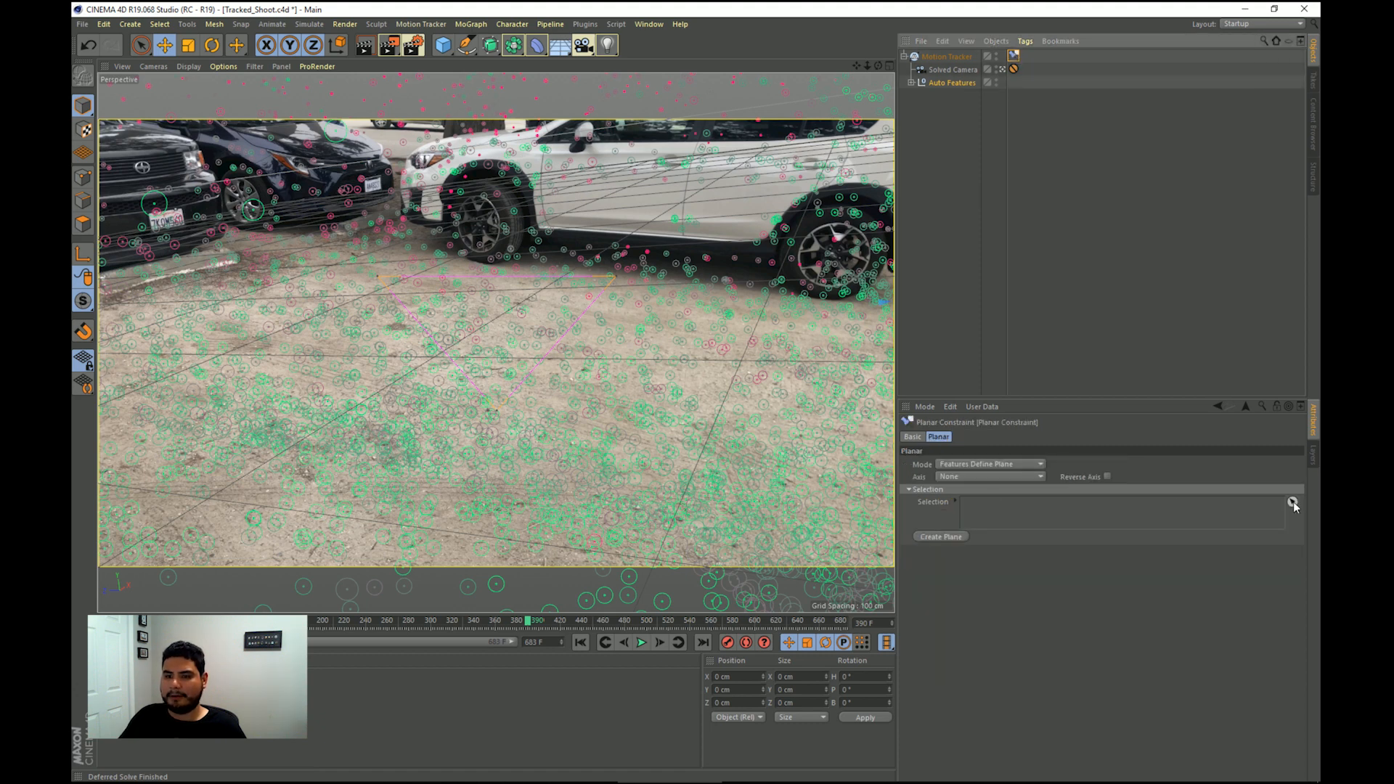
{"action": "left_click", "coordinate": [948, 478]}
{"action": "left_click", "coordinate": [948, 510]}
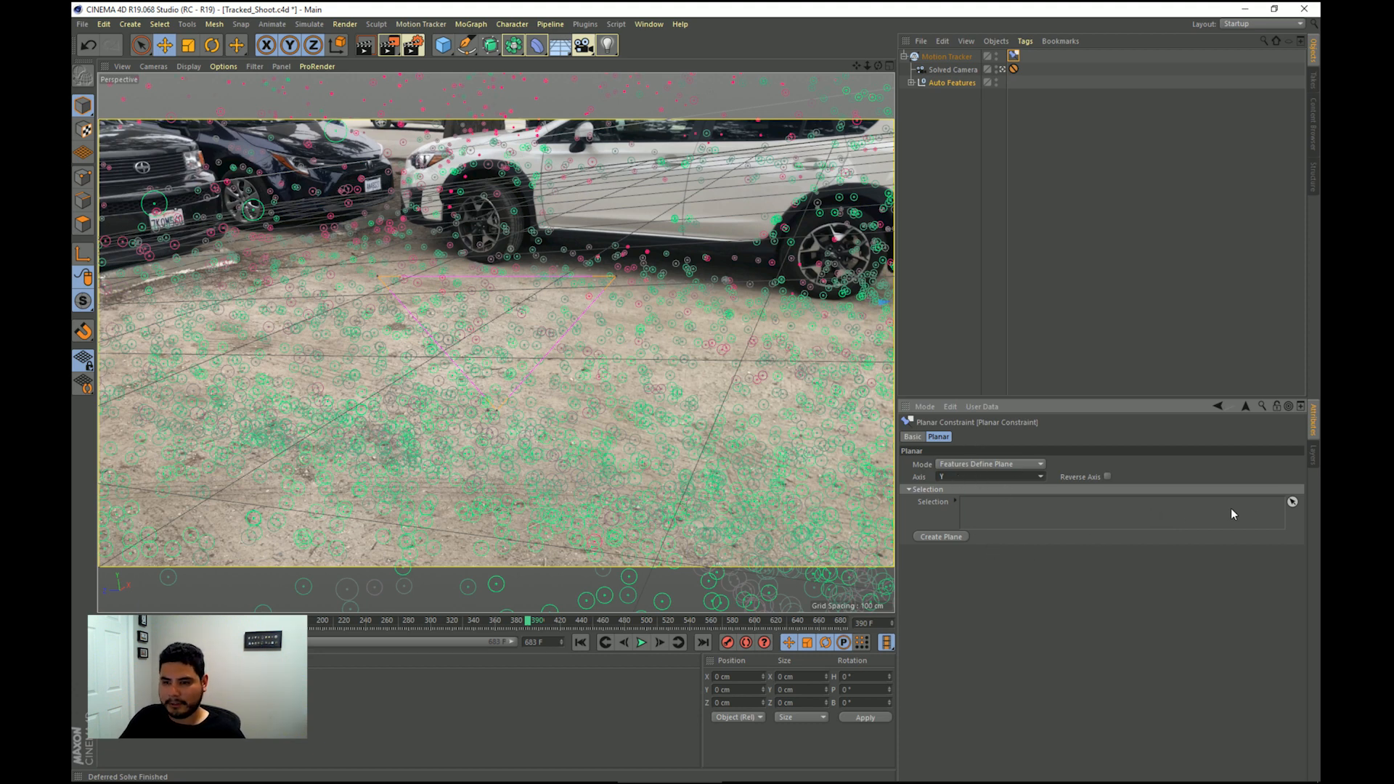
Define the constraint's plane by picking three tracked features on the ground, starting with Auto 6864 and Auto 5068
{"action": "left_click", "coordinate": [1291, 502]}
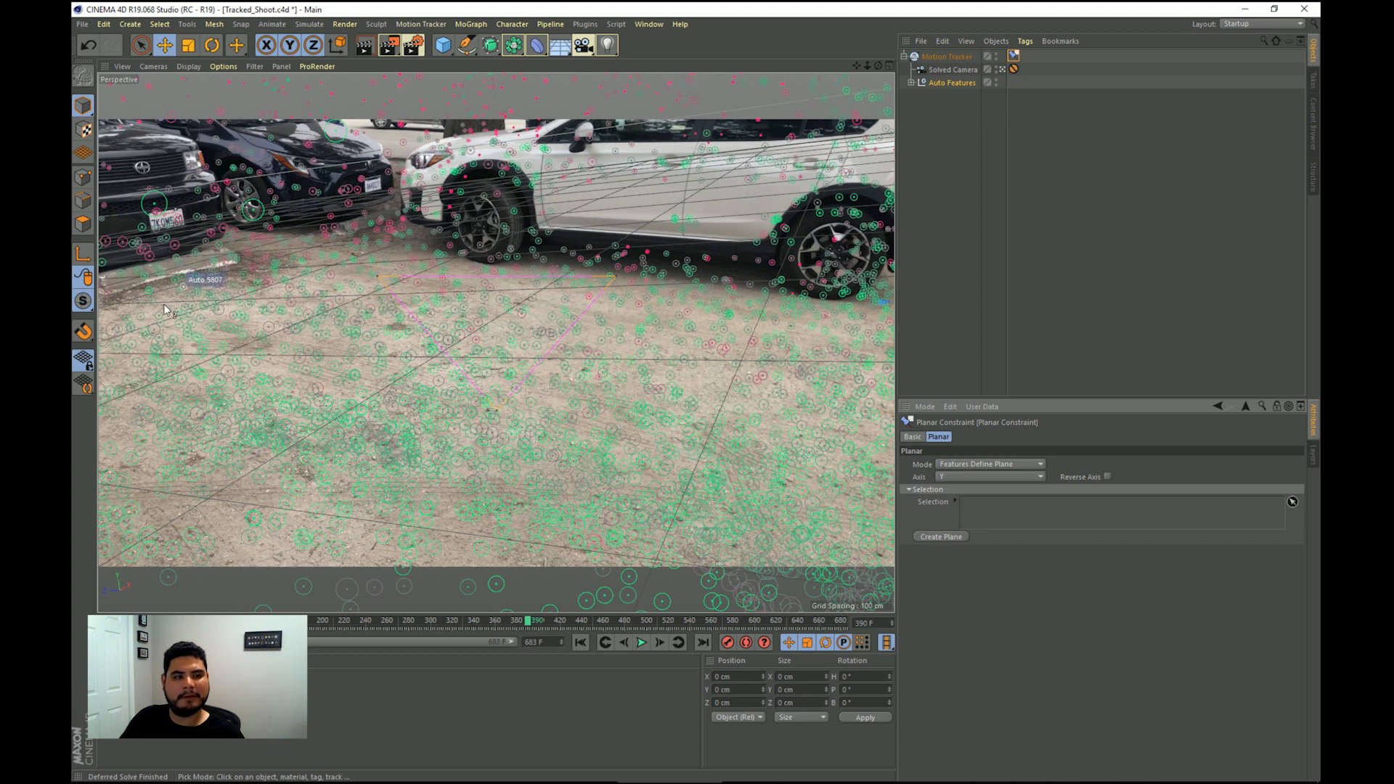
{"action": "left_click", "coordinate": [371, 277]}
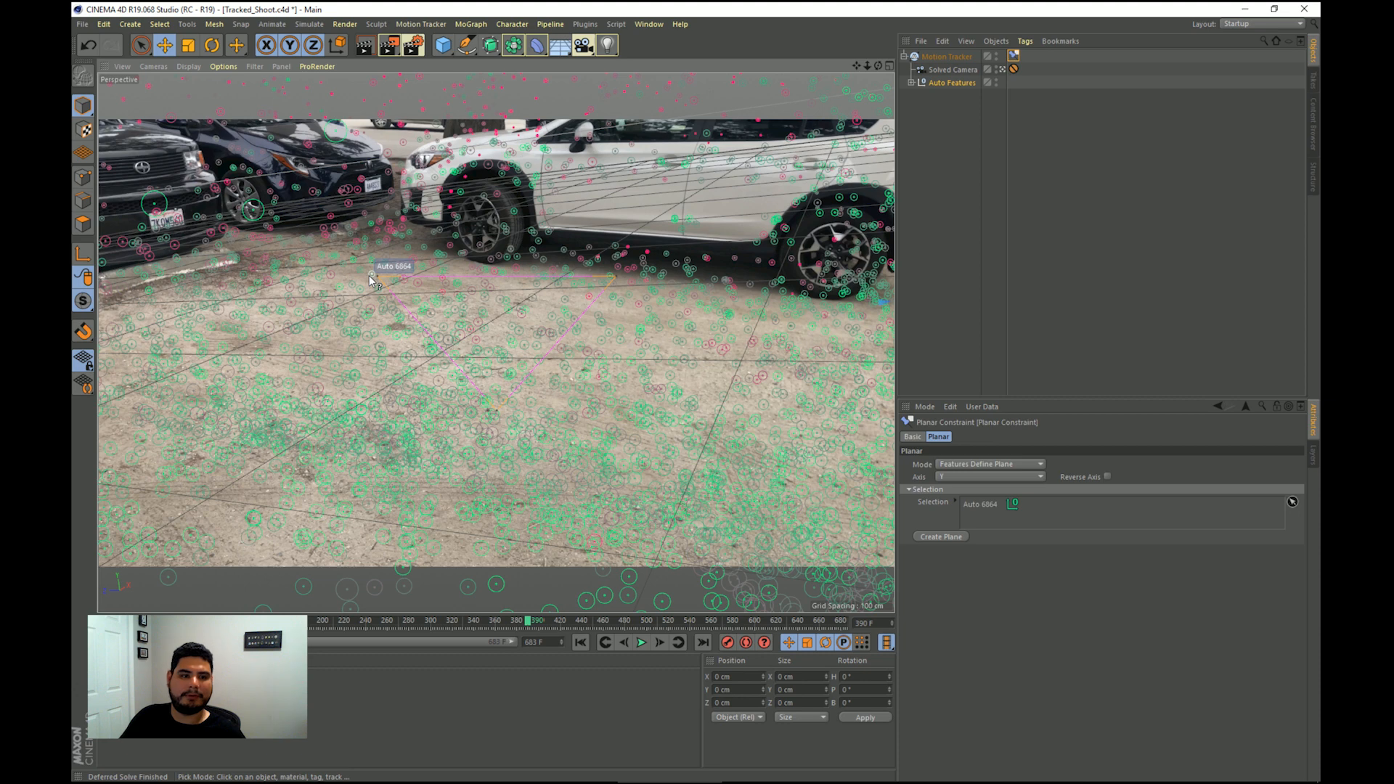
{"action": "left_click", "coordinate": [261, 353]}
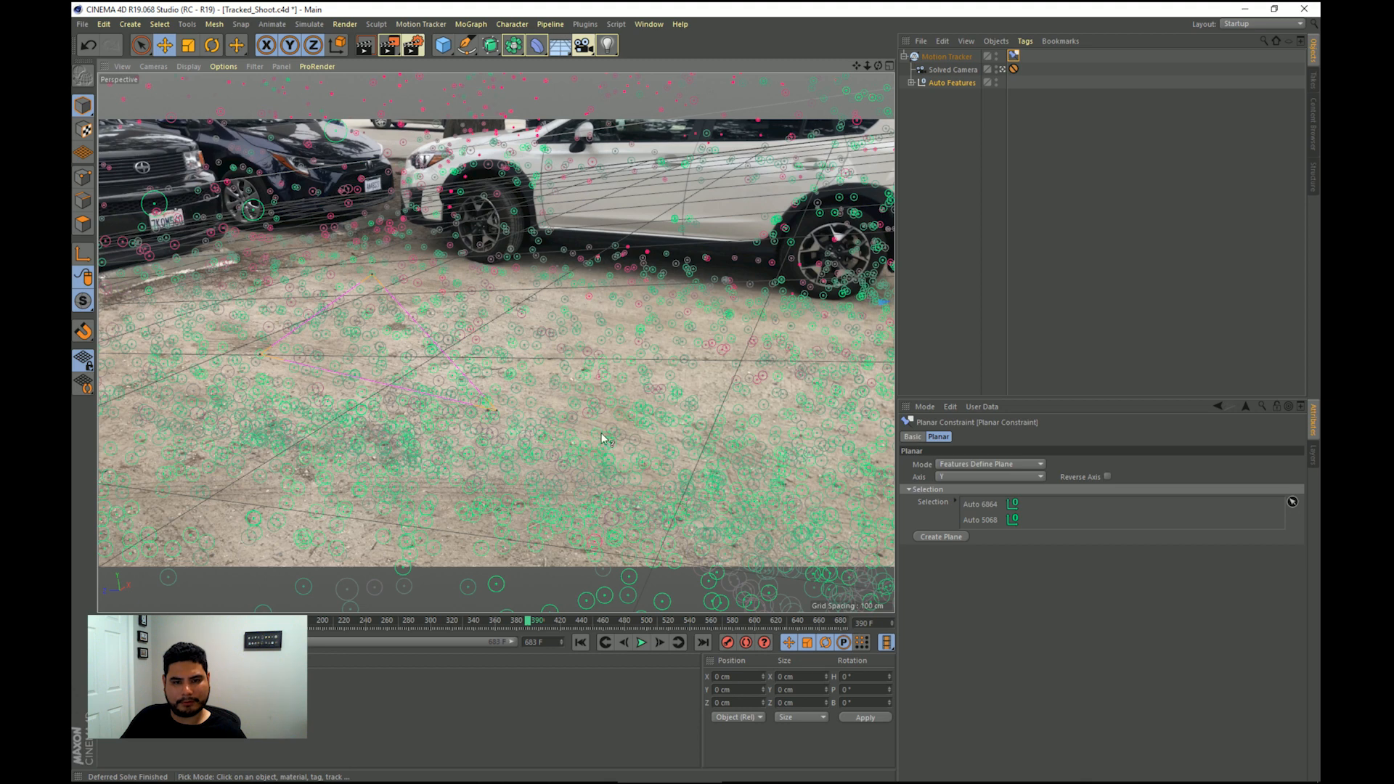
{"action": "left_click", "coordinate": [674, 460]}
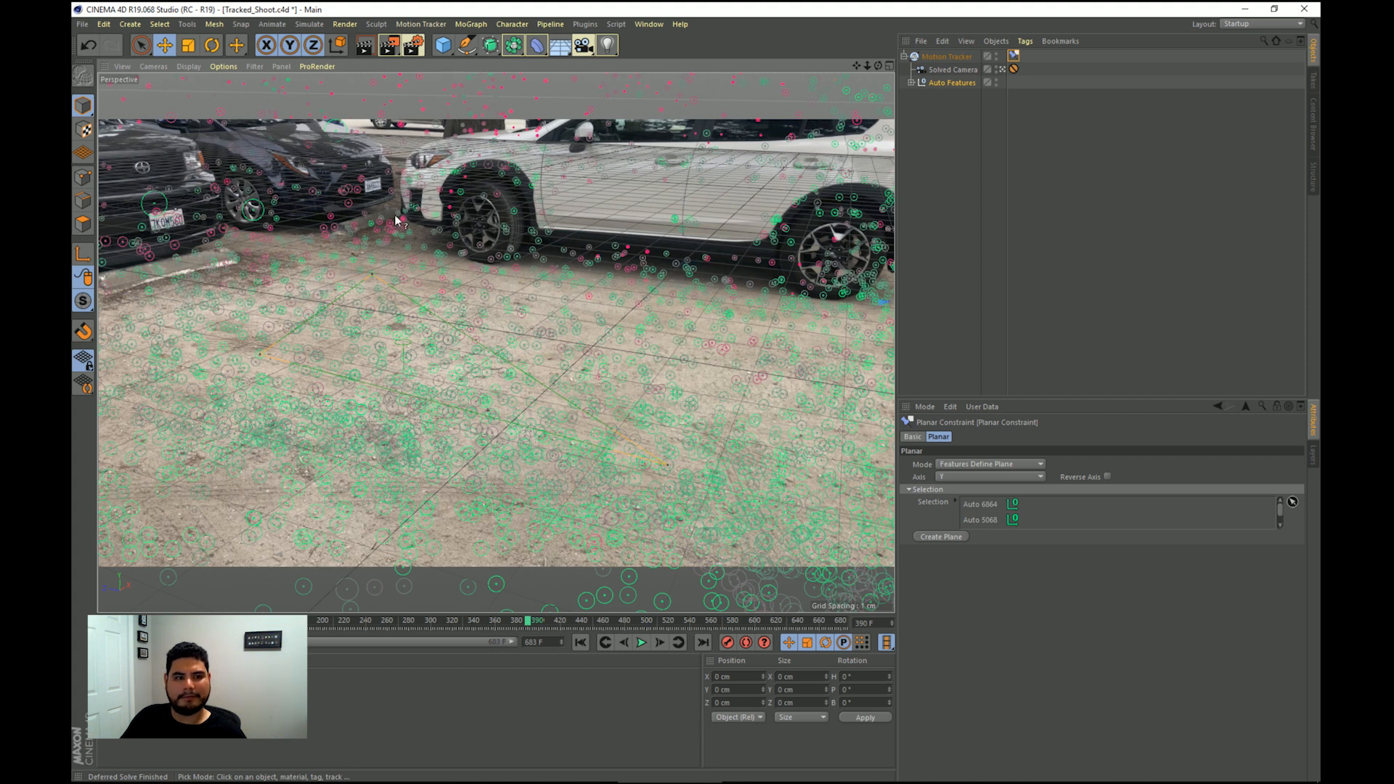
Create a plane from the Planar Constraint and scrub to frame 508 to check how it sits on the ground
{"action": "left_click", "coordinate": [947, 541]}
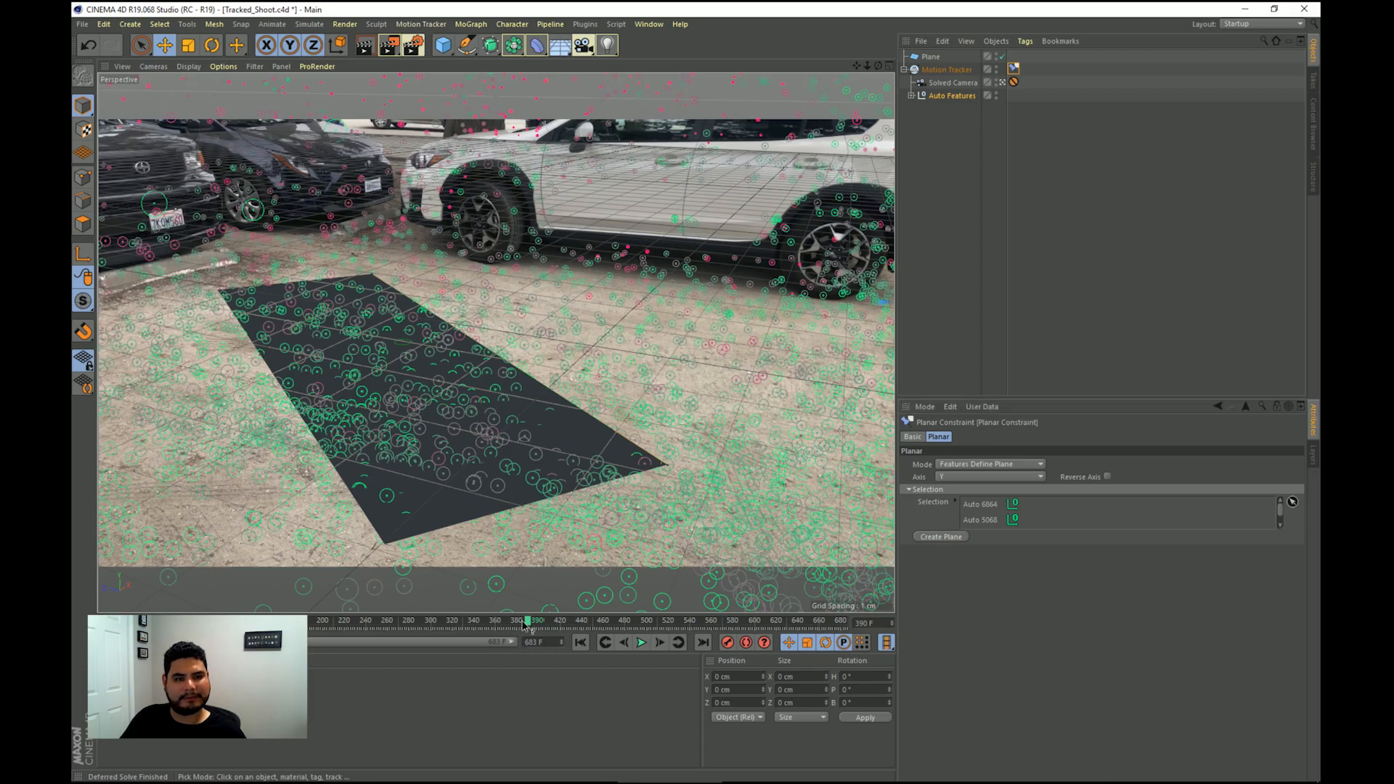
{"action": "left_click_drag", "start_coordinate": [528, 622], "coordinate": [652, 588]}
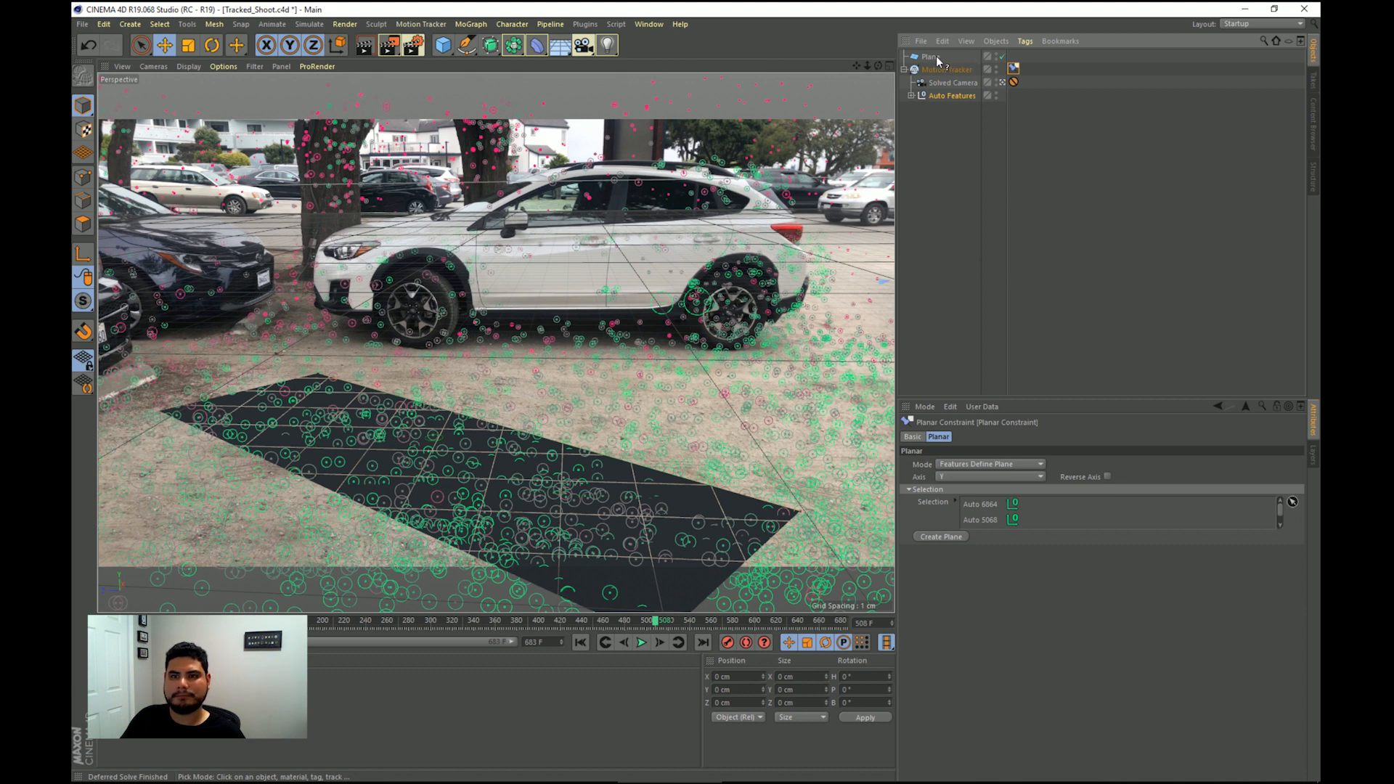
Set the ground plane's heading rotation (R.H) to 0°
{"action": "left_click", "coordinate": [939, 108]}
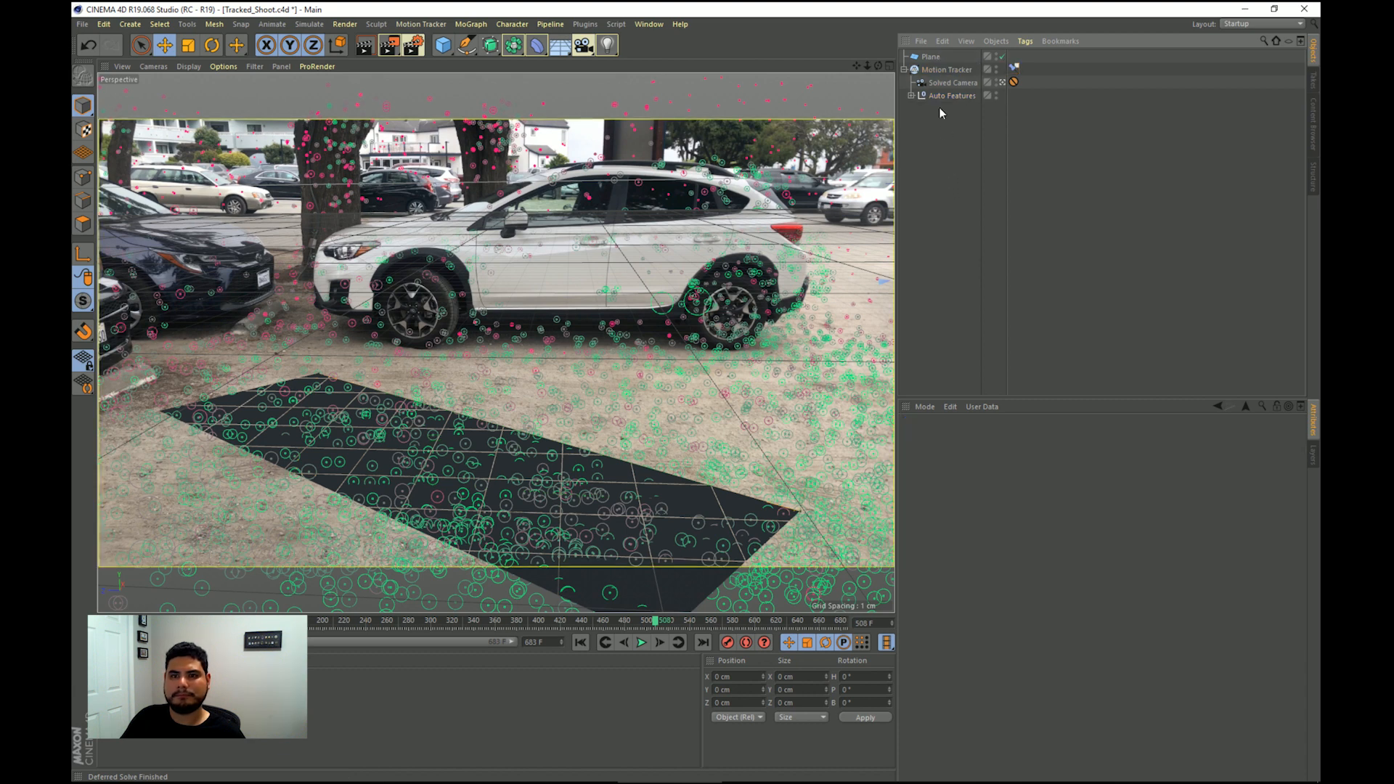
{"action": "left_click", "coordinate": [932, 58]}
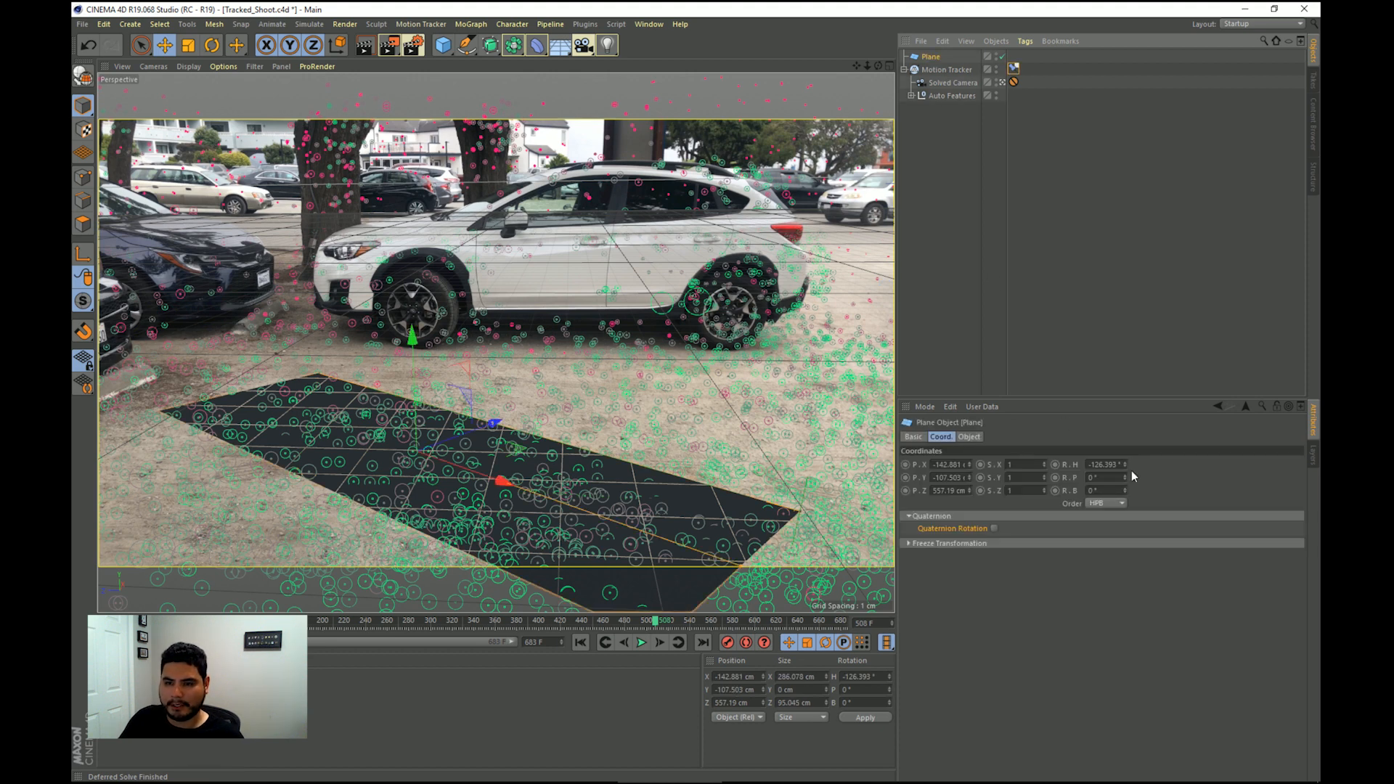
{"action": "left_click", "coordinate": [1109, 465]}
{"action": "type", "text": "0"}
{"action": "key", "text": "Return"}
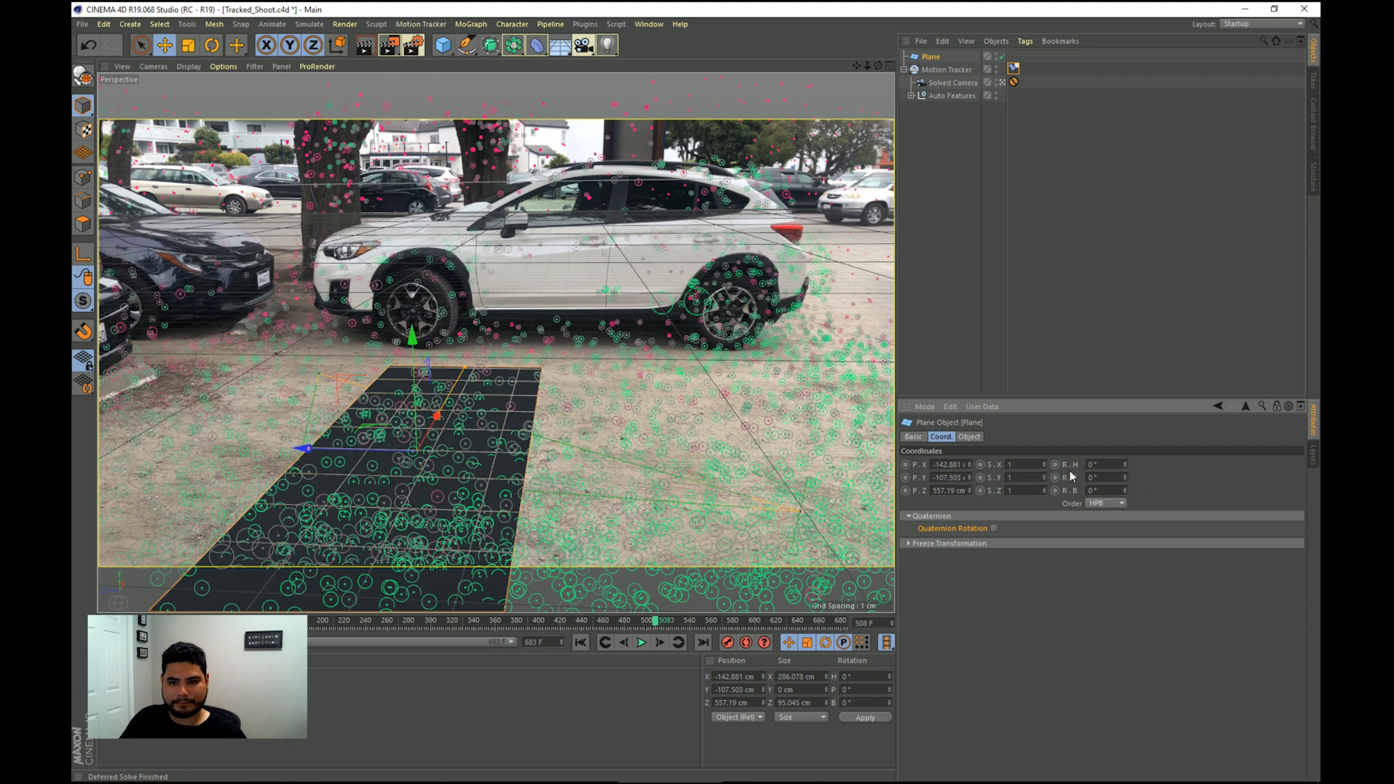
Set the plane's X, Y and Z positions to 0 cm
{"action": "left_click", "coordinate": [937, 465]}
{"action": "type", "text": "0"}
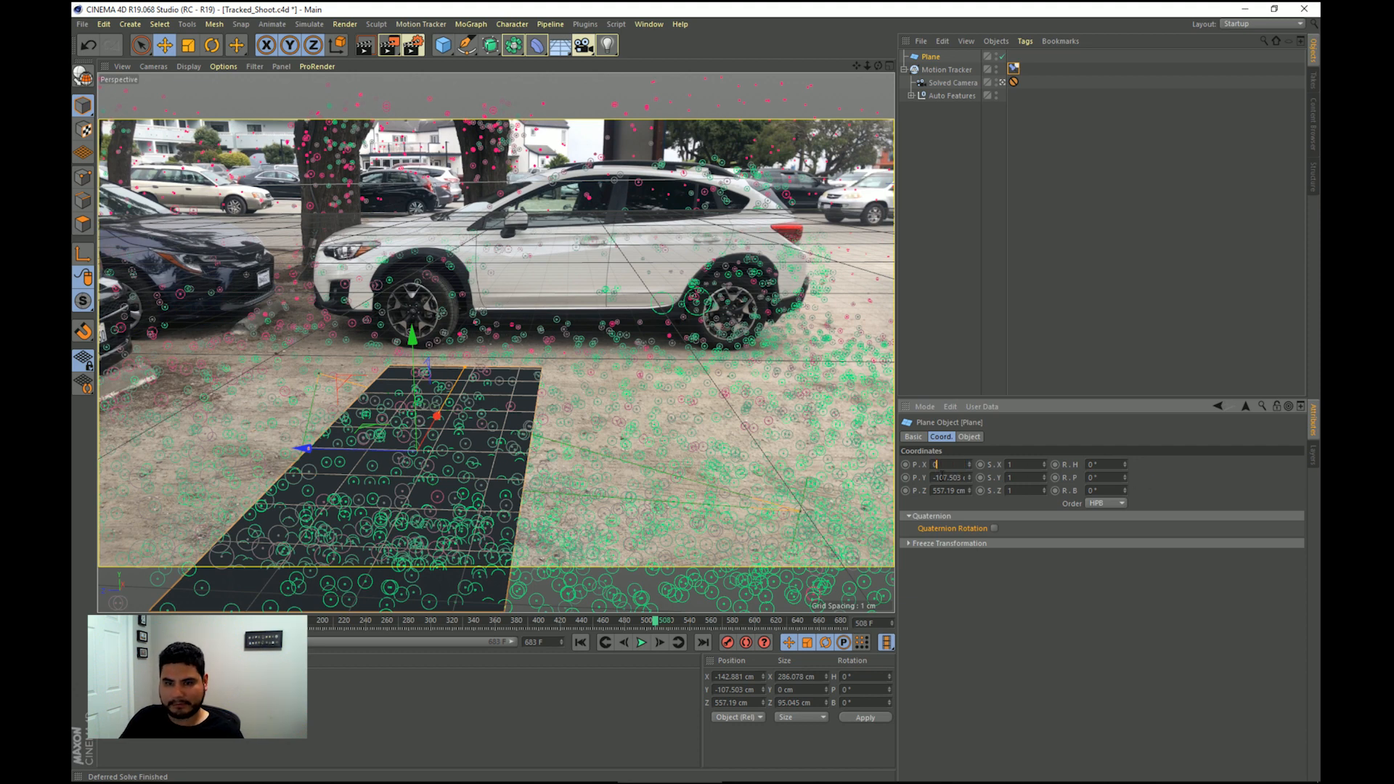
{"action": "left_click", "coordinate": [938, 477]}
{"action": "type", "text": "0"}
{"action": "left_click", "coordinate": [940, 490]}
{"action": "type", "text": "0"}
{"action": "key", "text": "Return"}
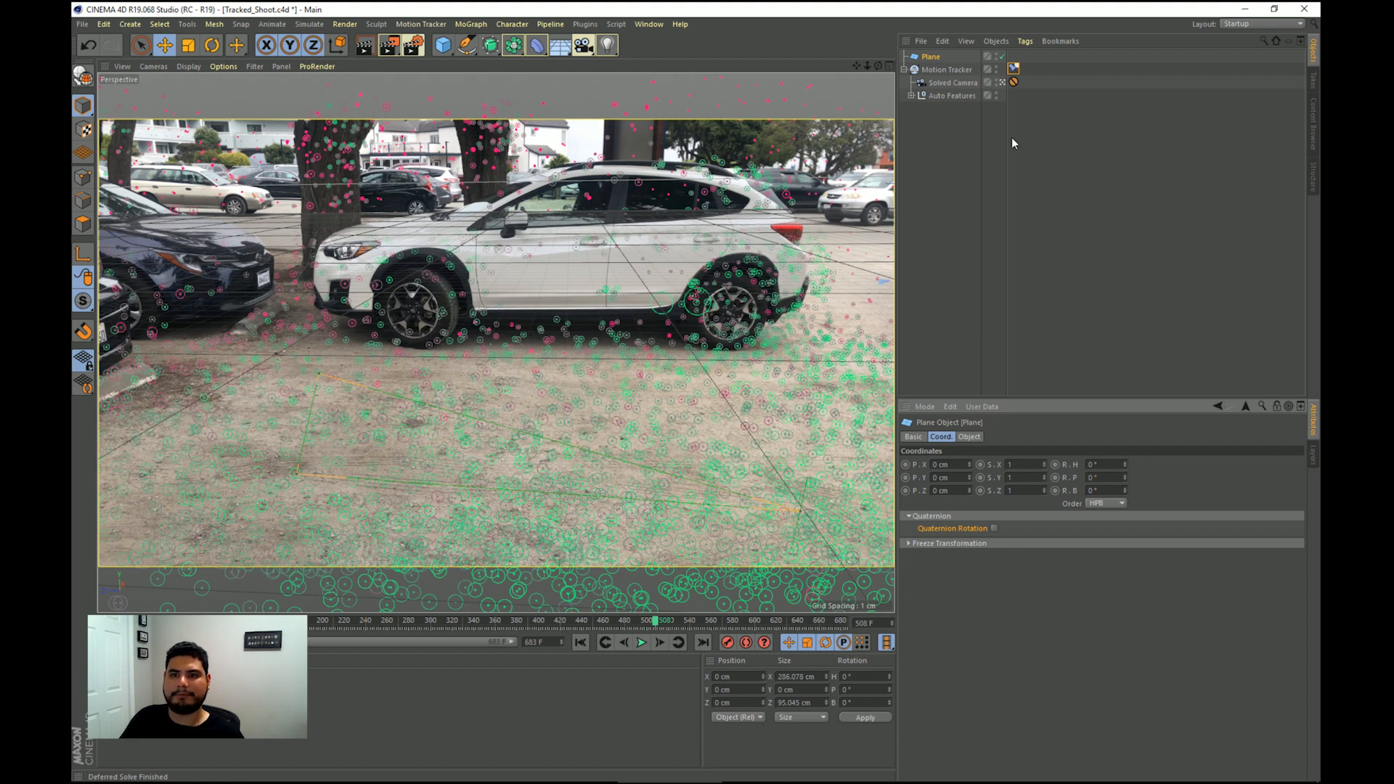
Add a Position Constraint tag to the Motion Tracker object and show its settings
{"action": "right_click", "coordinate": [951, 69]}
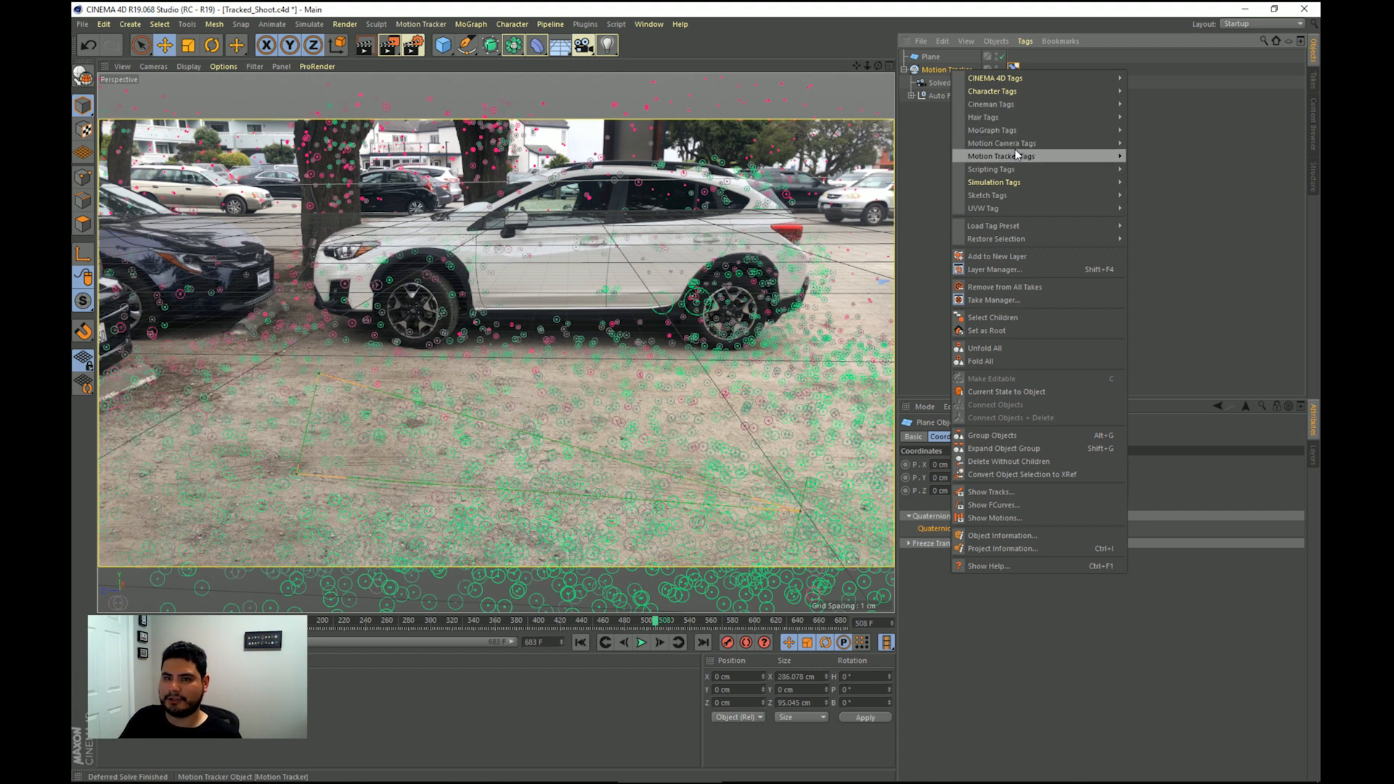
{"action": "mouse_move", "coordinate": [1068, 156]}
{"action": "left_click", "coordinate": [1153, 194]}
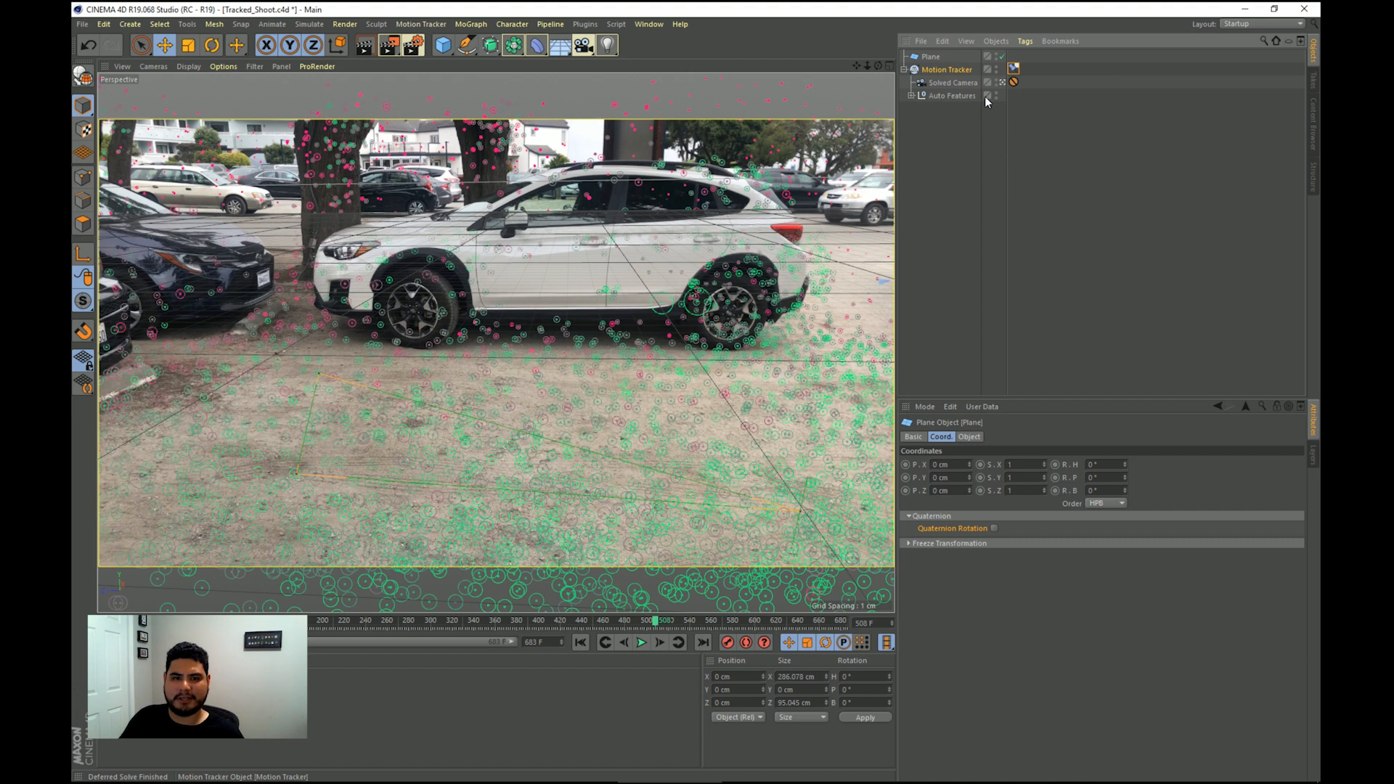
{"action": "left_click", "coordinate": [1025, 68]}
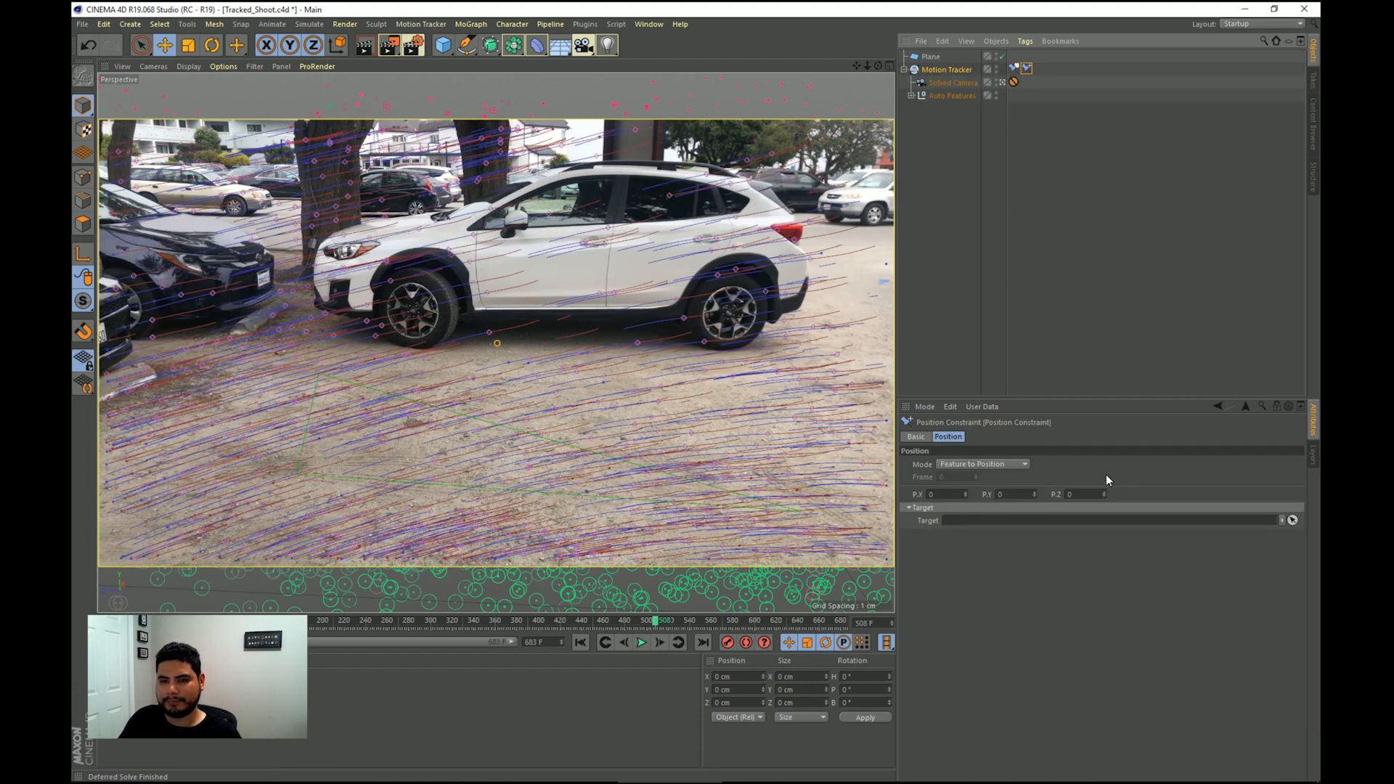
Pick ground feature Auto 10937 as the Position Constraint's target, then check the selected plane at frame 407
{"action": "left_click", "coordinate": [1293, 521]}
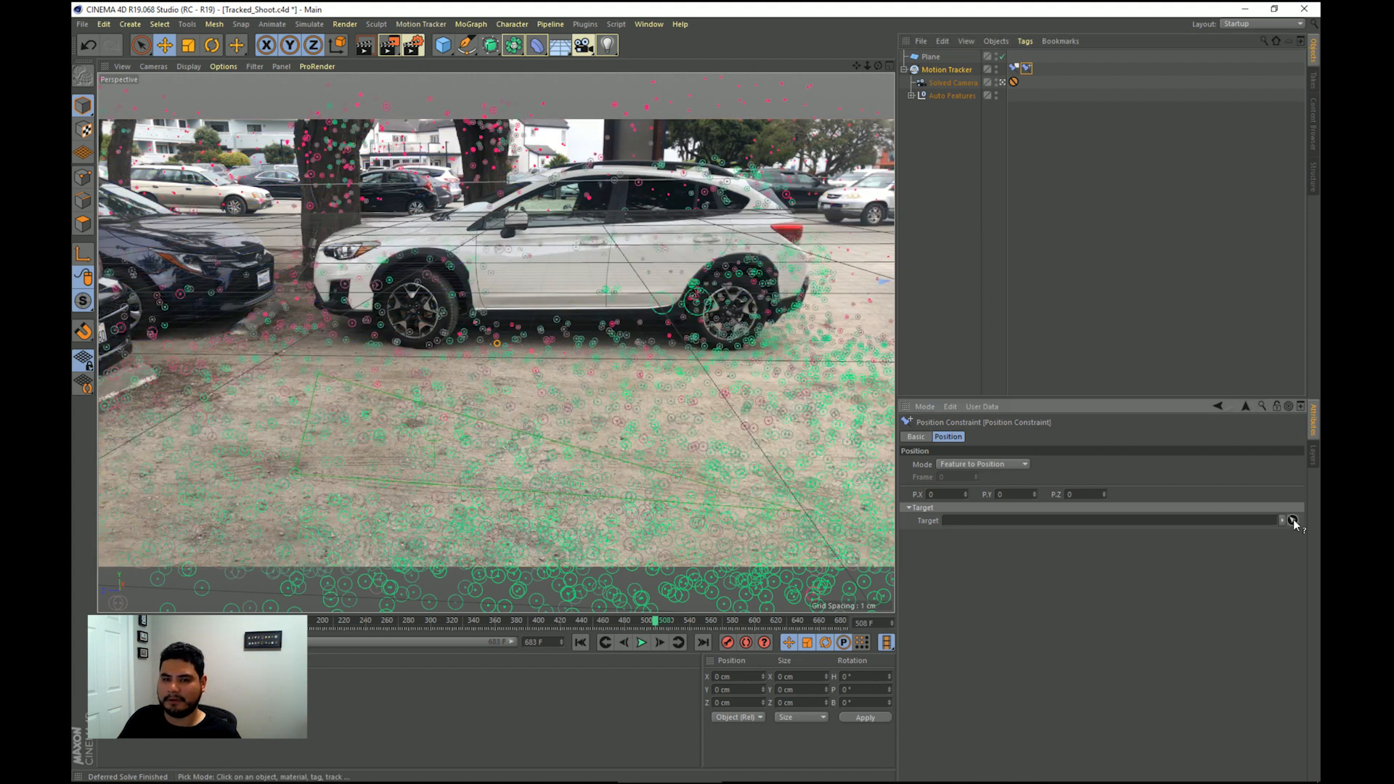
{"action": "left_click", "coordinate": [500, 443]}
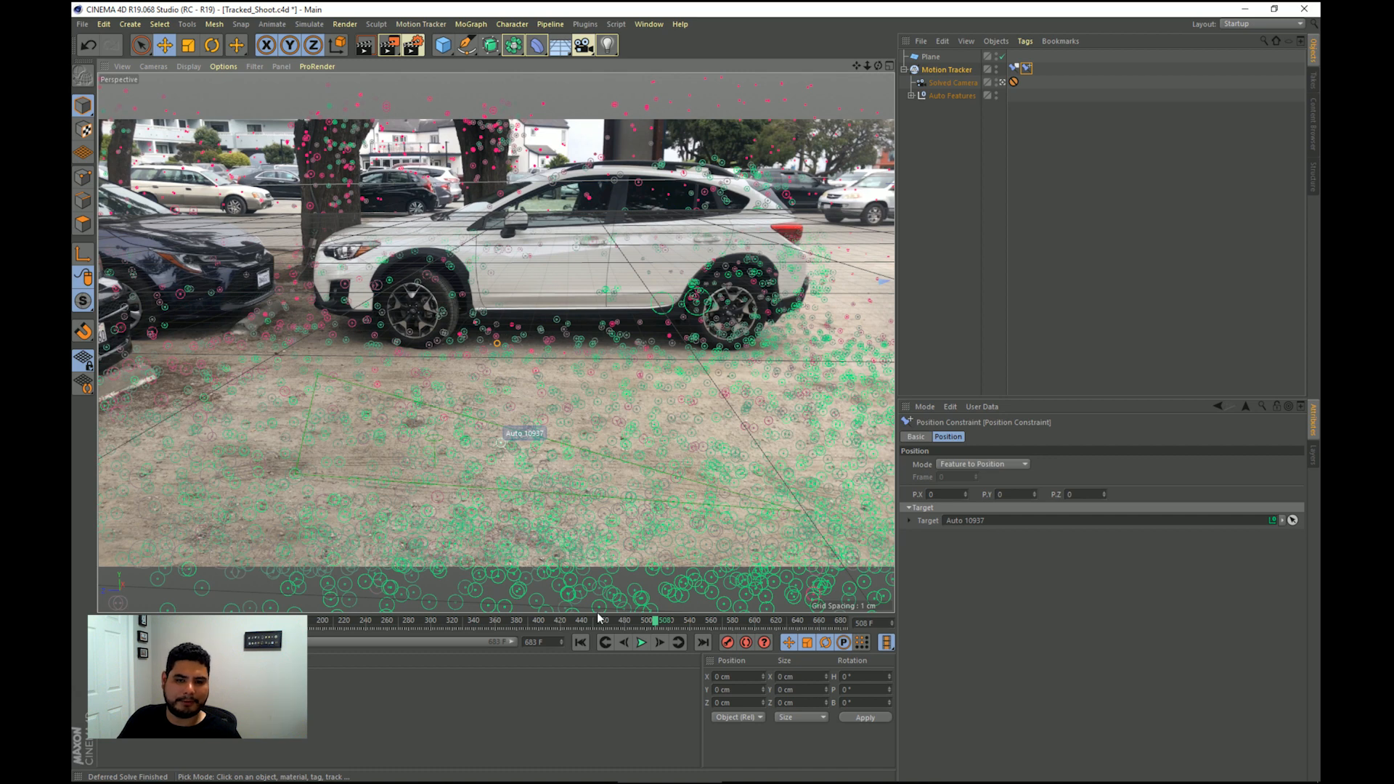
{"action": "left_click", "coordinate": [929, 58]}
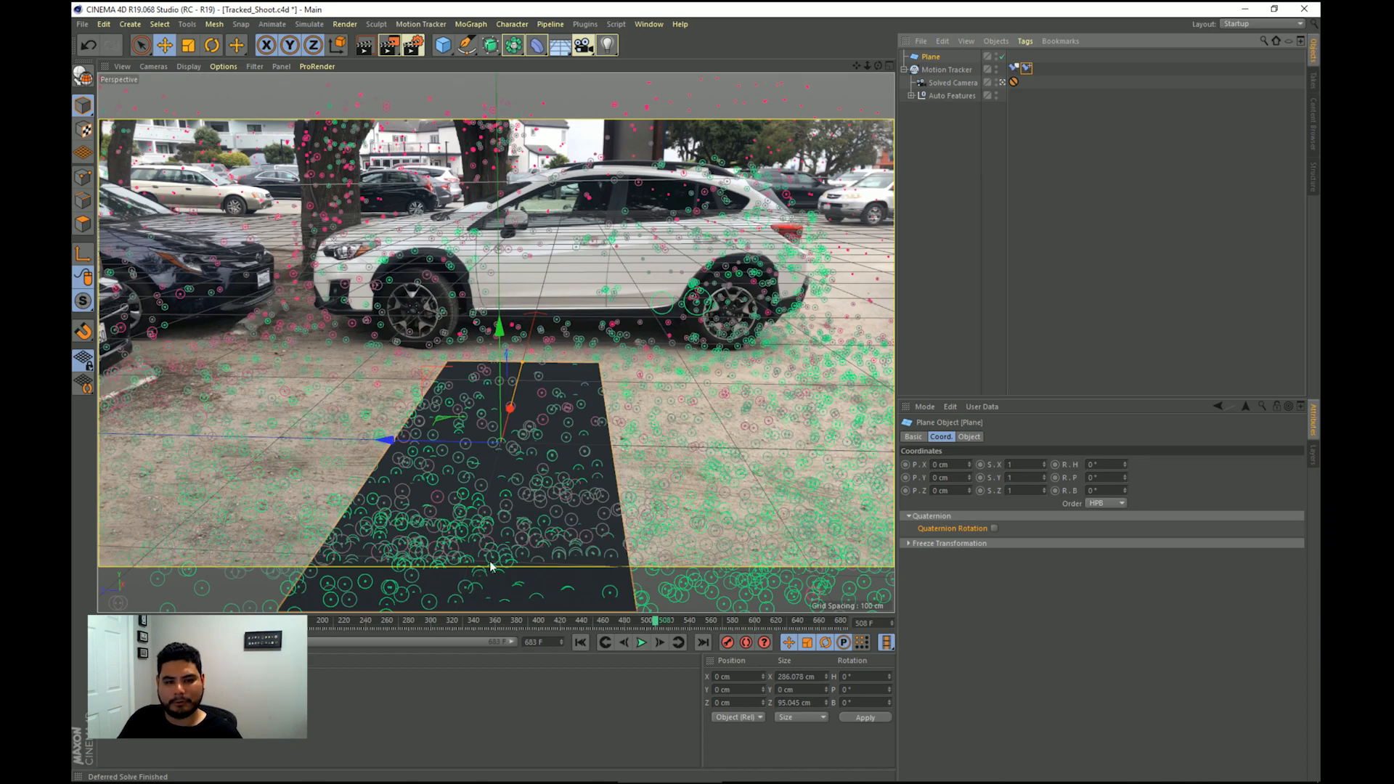
{"action": "left_click_drag", "start_coordinate": [605, 628], "coordinate": [545, 569]}
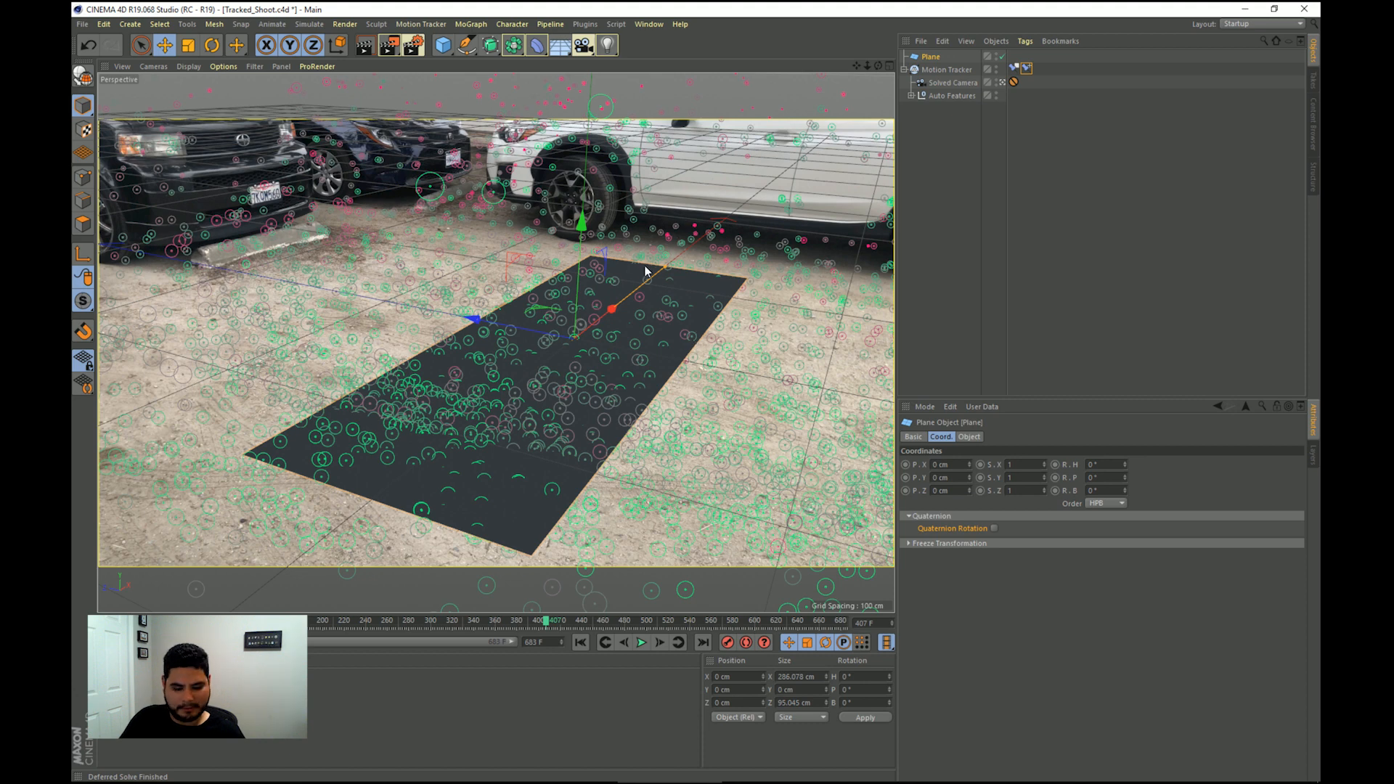
Switch to the browser and convert the Lexus LC 500's 187-inch length to centimetres
{"action": "key", "text": "alt+Tab"}
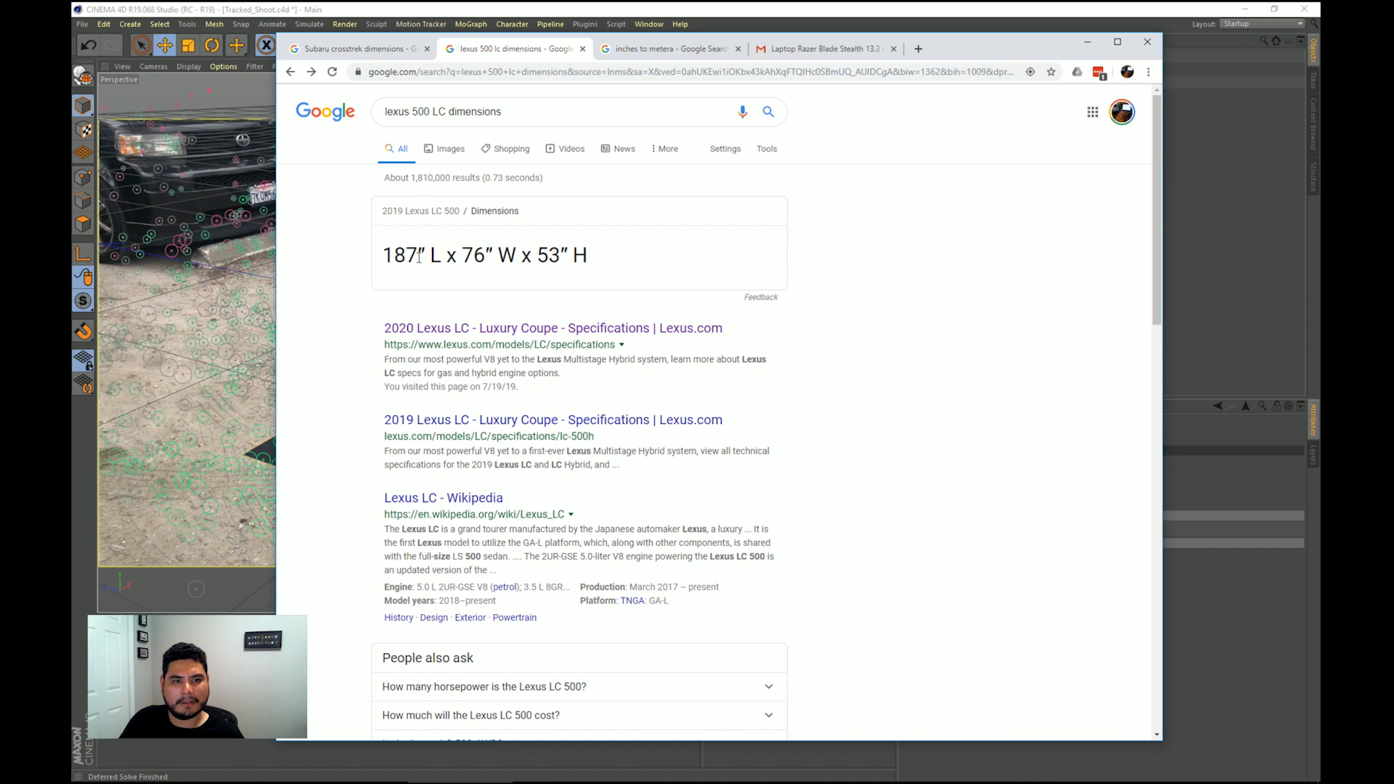
{"action": "left_click_drag", "start_coordinate": [418, 255], "coordinate": [383, 254]}
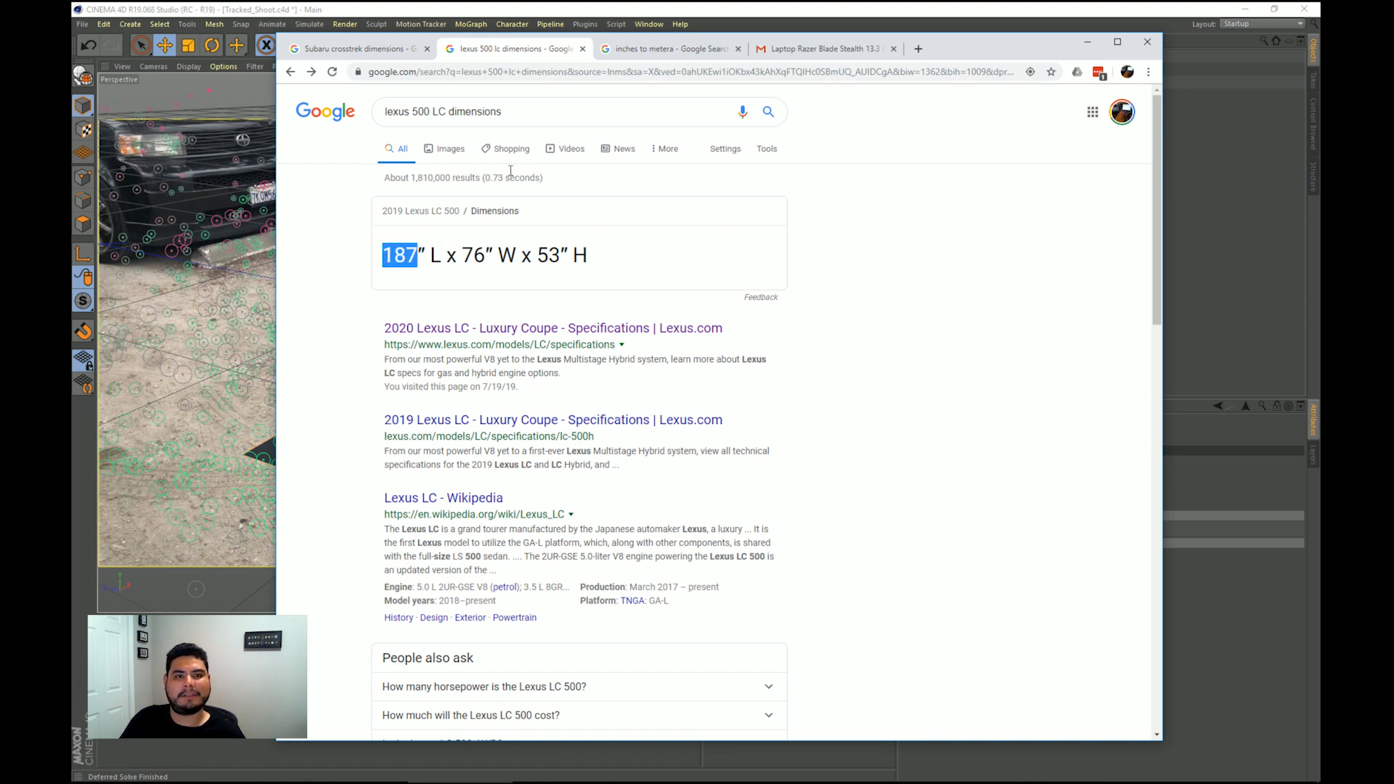
{"action": "left_click", "coordinate": [672, 51]}
{"action": "left_click_drag", "start_coordinate": [481, 249], "coordinate": [384, 253]}
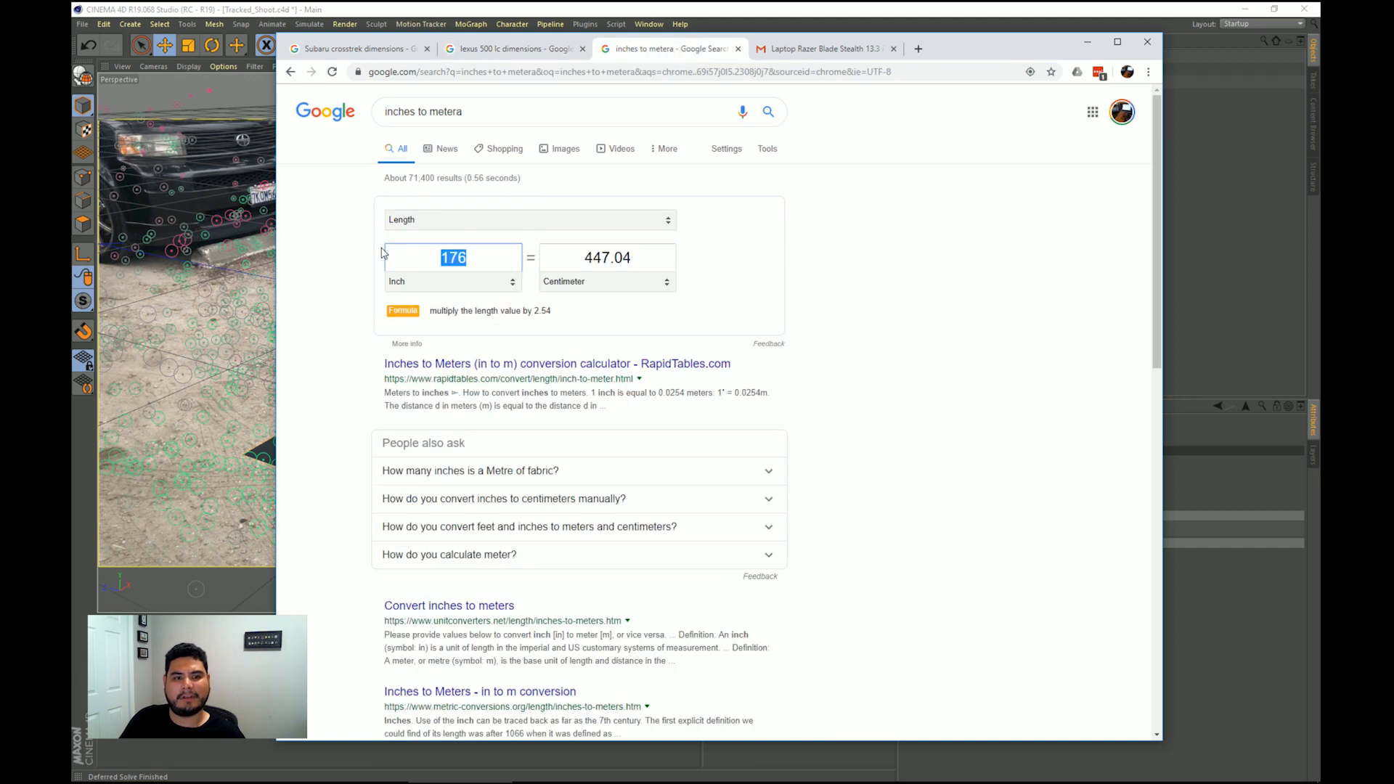
{"action": "type", "text": "187"}
{"action": "left_click_drag", "start_coordinate": [633, 258], "coordinate": [576, 256]}
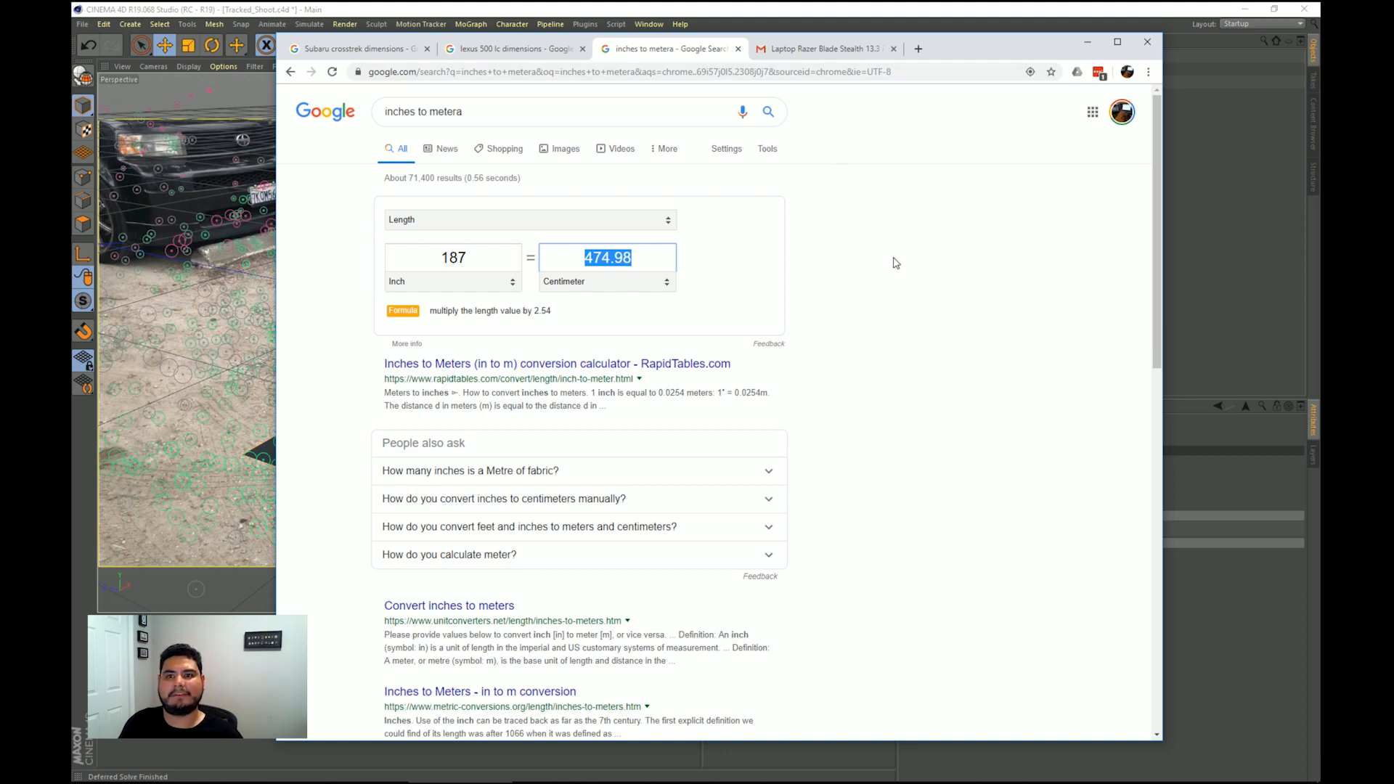
Back in Cinema 4D, set the plane's height to 474.98 cm and scrub to frame 318 to check its size
{"action": "left_click", "coordinate": [980, 30]}
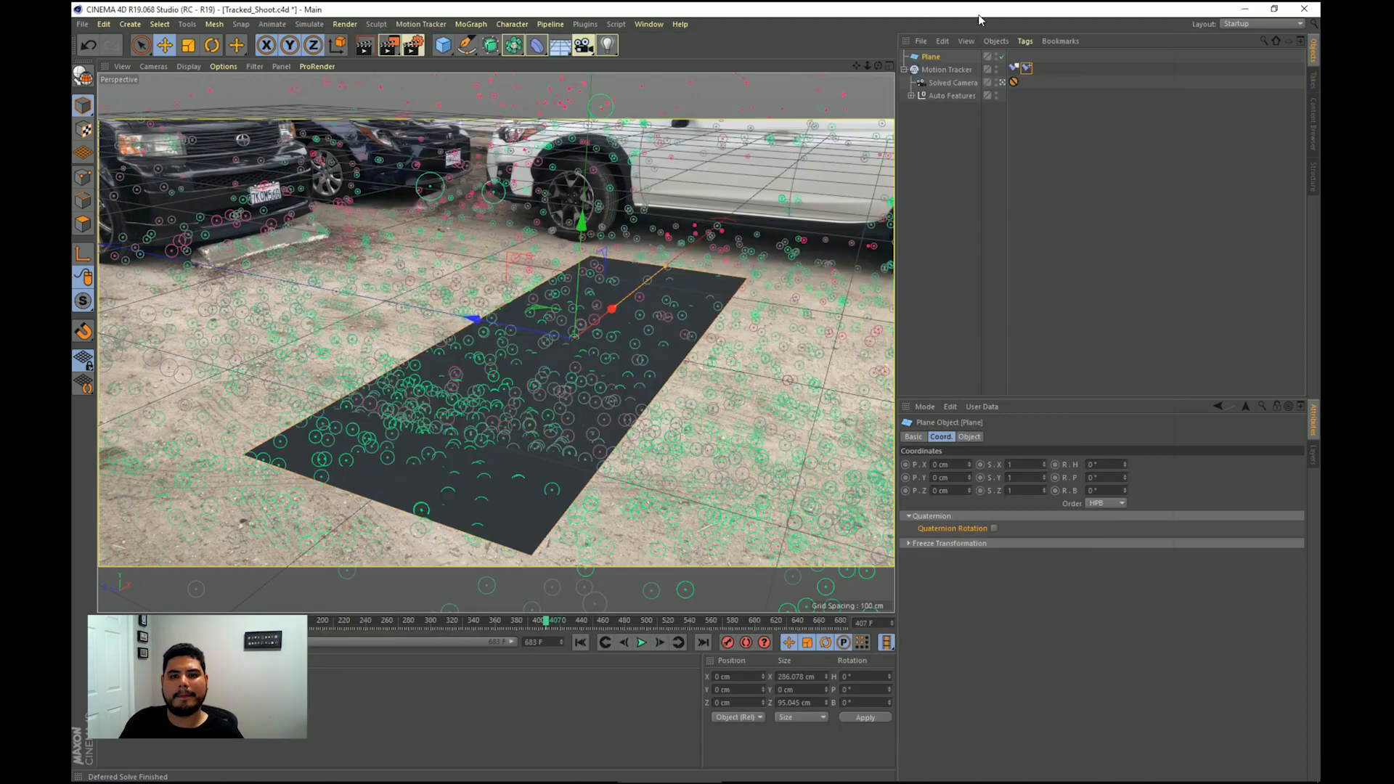
{"action": "double_click", "coordinate": [932, 57]}
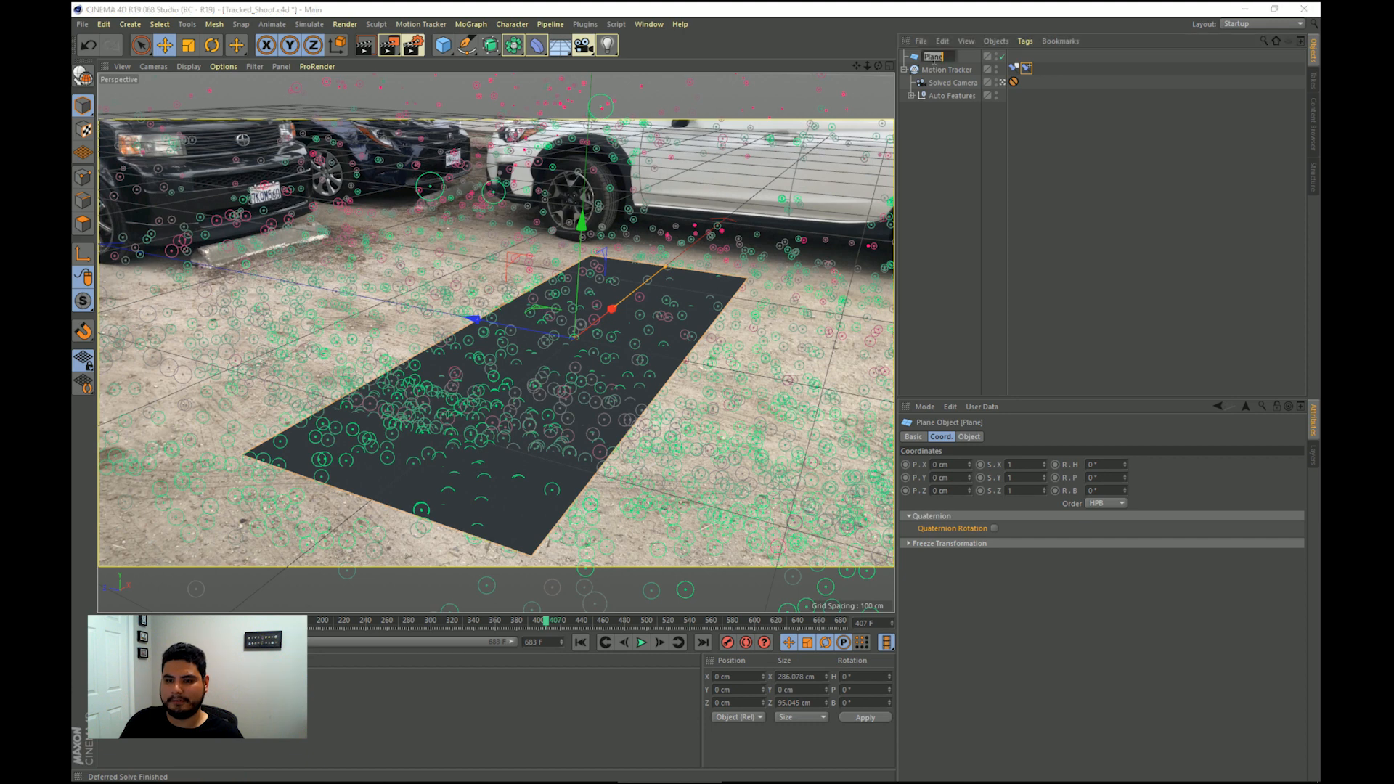
{"action": "left_click", "coordinate": [977, 438]}
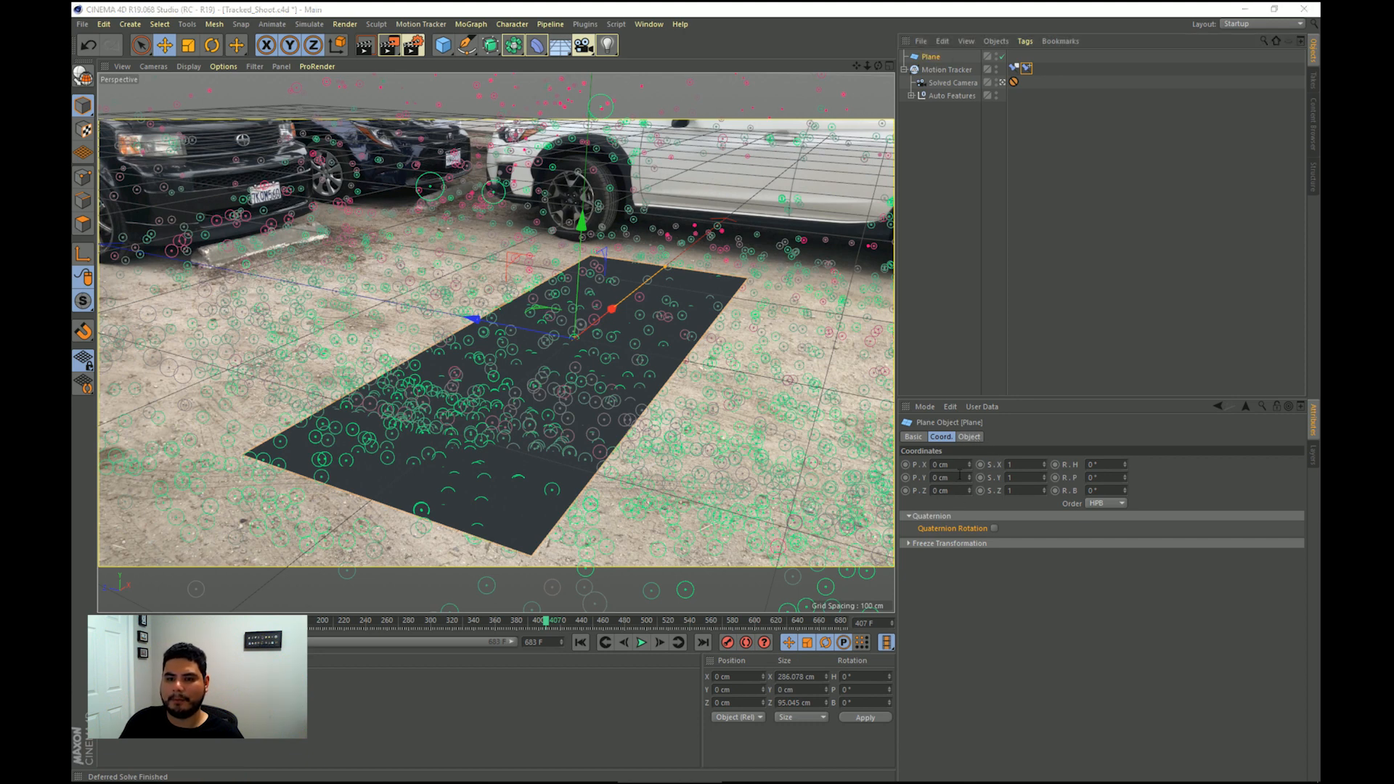
{"action": "left_click", "coordinate": [969, 438]}
{"action": "double_click", "coordinate": [993, 477]}
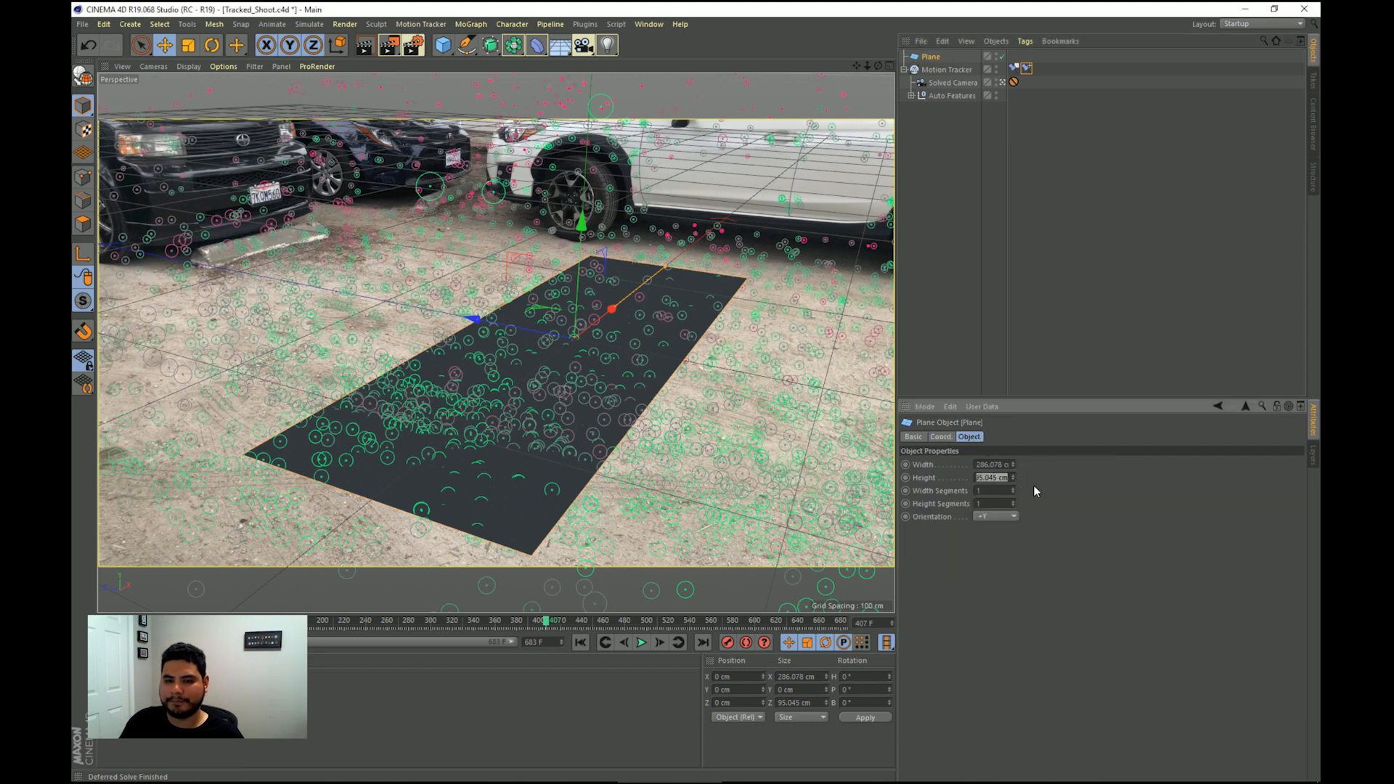
{"action": "type", "text": "474.98"}
{"action": "key", "text": "Return"}
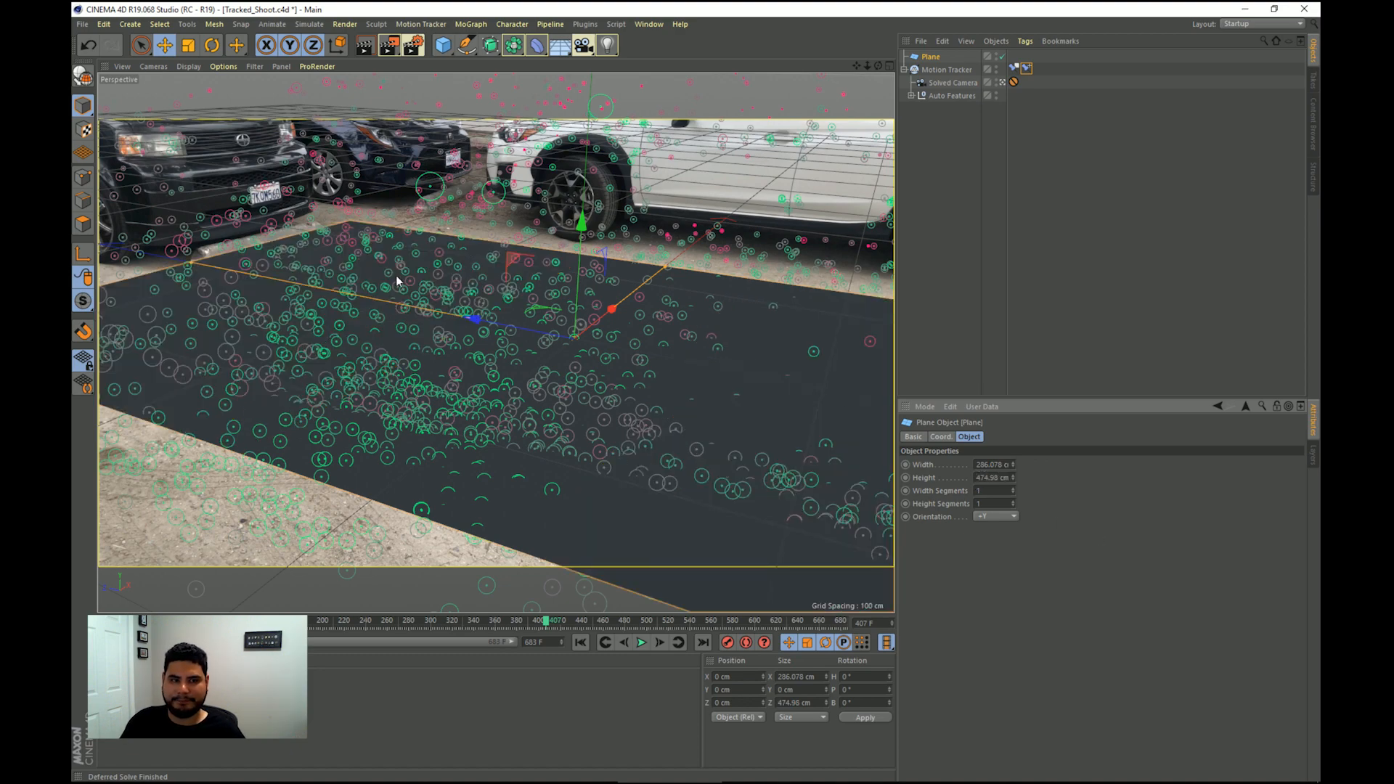
{"action": "left_click_drag", "start_coordinate": [553, 623], "coordinate": [450, 612]}
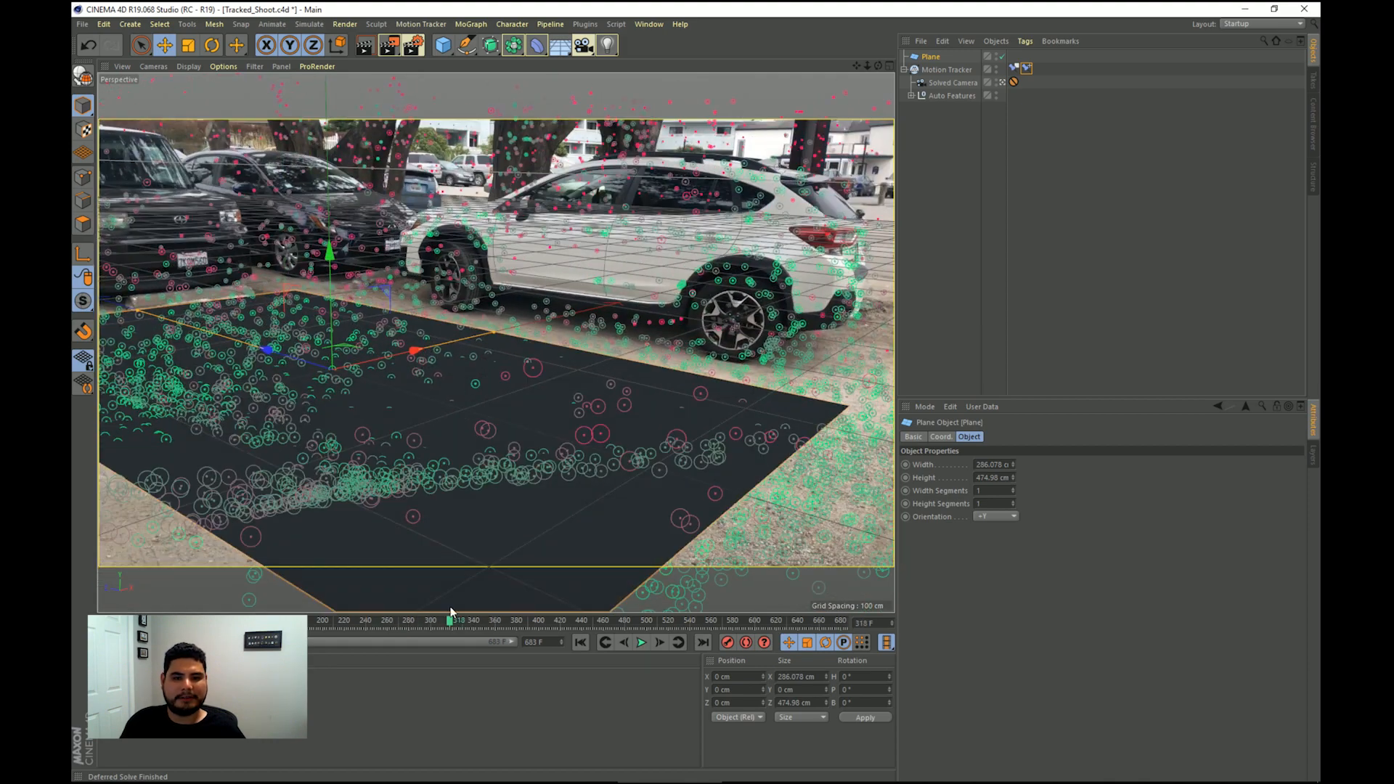
Switch to the browser and convert the Lexus LC 500's 76-inch width to centimetres
{"action": "key", "text": "alt+Tab"}
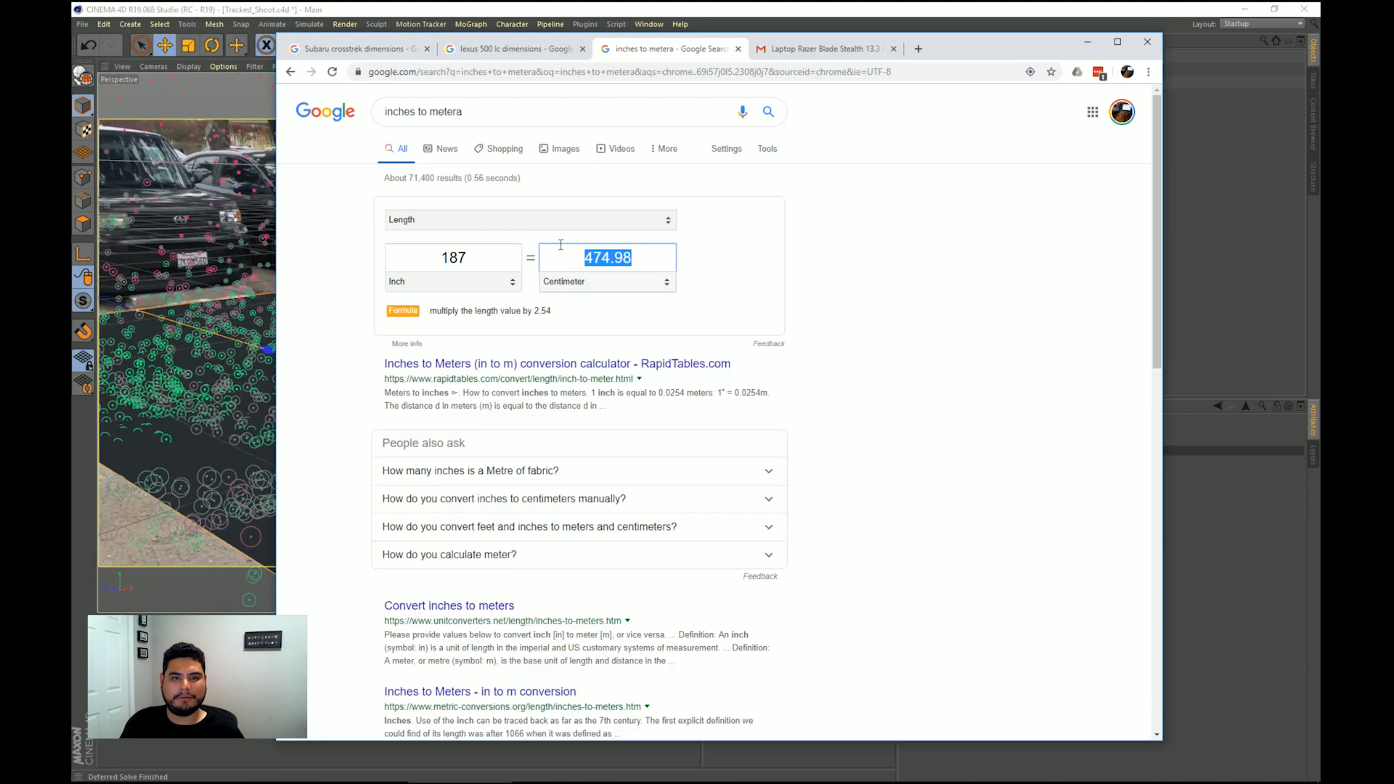
{"action": "left_click", "coordinate": [546, 53]}
{"action": "left_click_drag", "start_coordinate": [485, 256], "coordinate": [465, 259]}
{"action": "key", "text": "ctrl+c"}
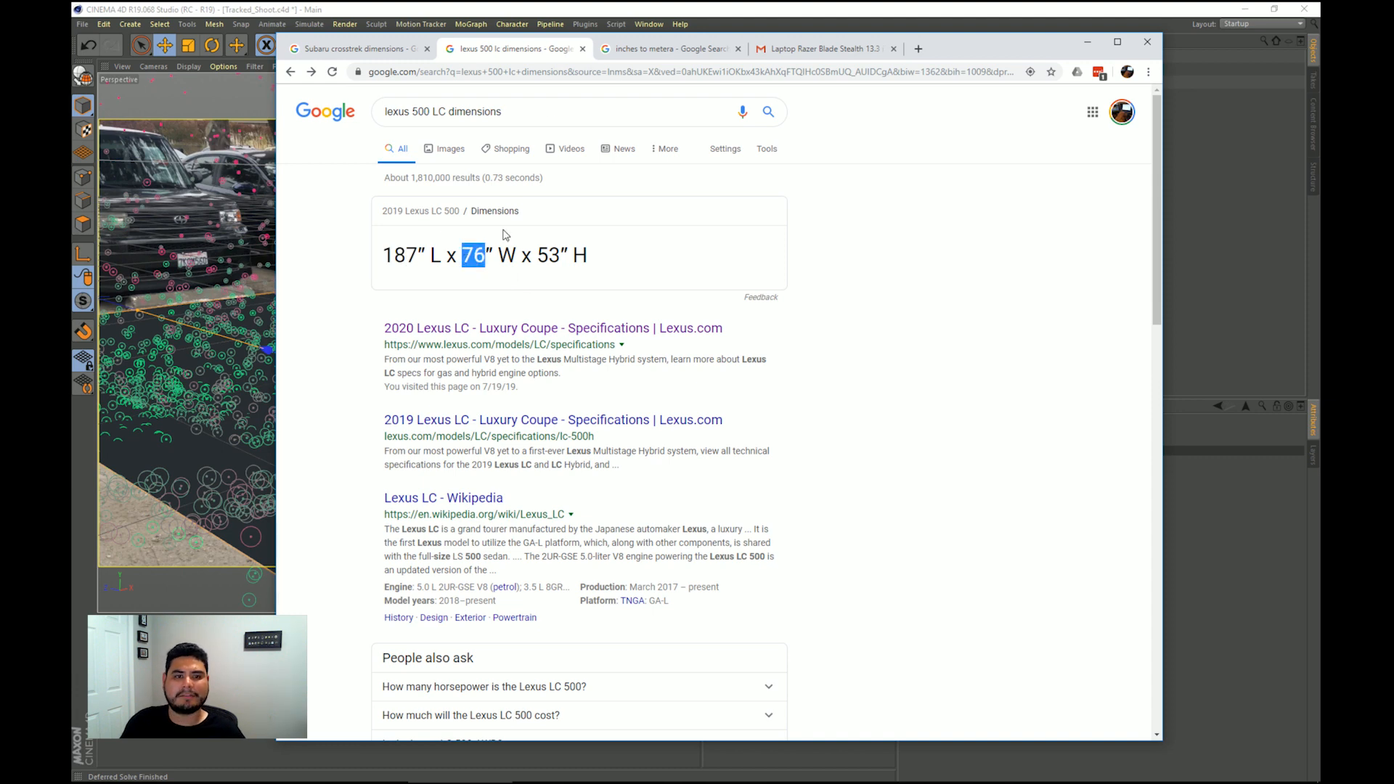
{"action": "left_click", "coordinate": [681, 46]}
{"action": "double_click", "coordinate": [454, 258]}
{"action": "key", "text": "ctrl+v"}
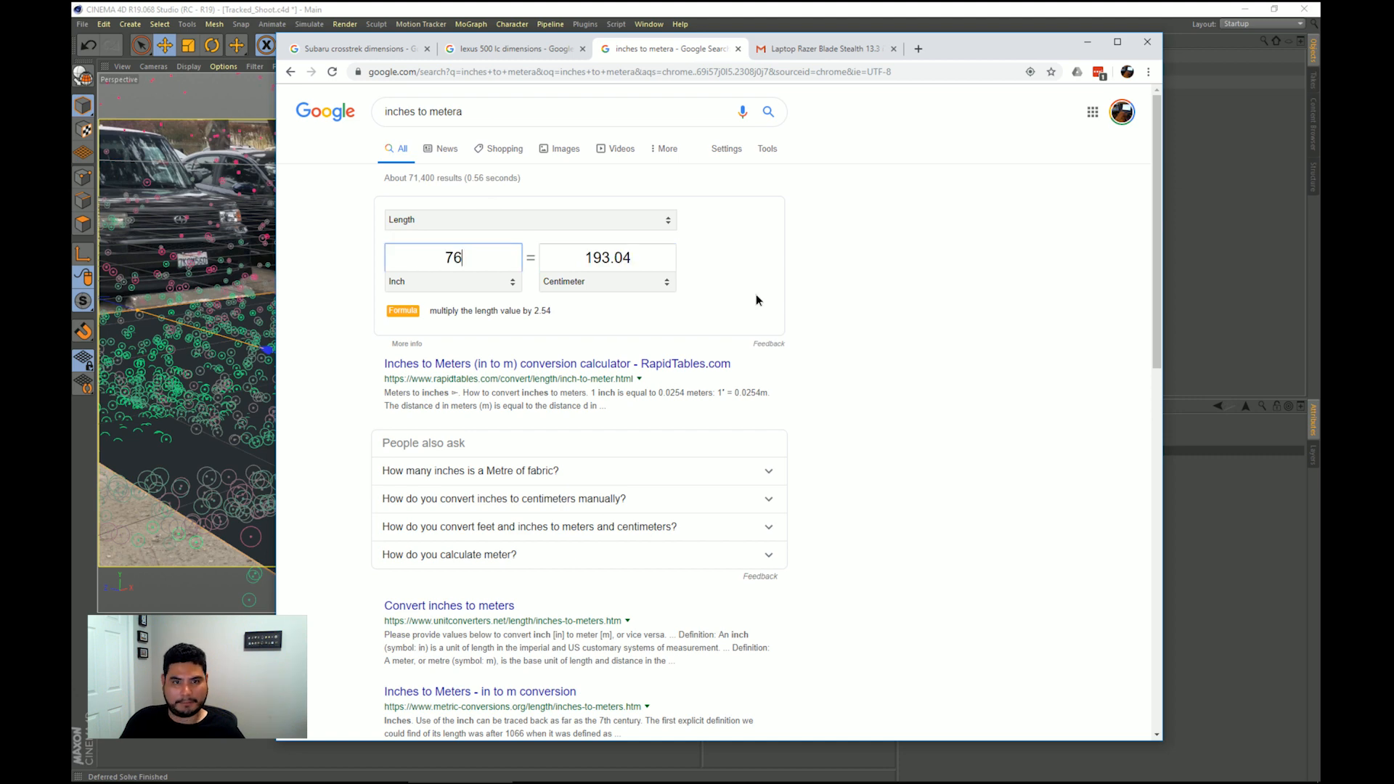
{"action": "left_click", "coordinate": [567, 252]}
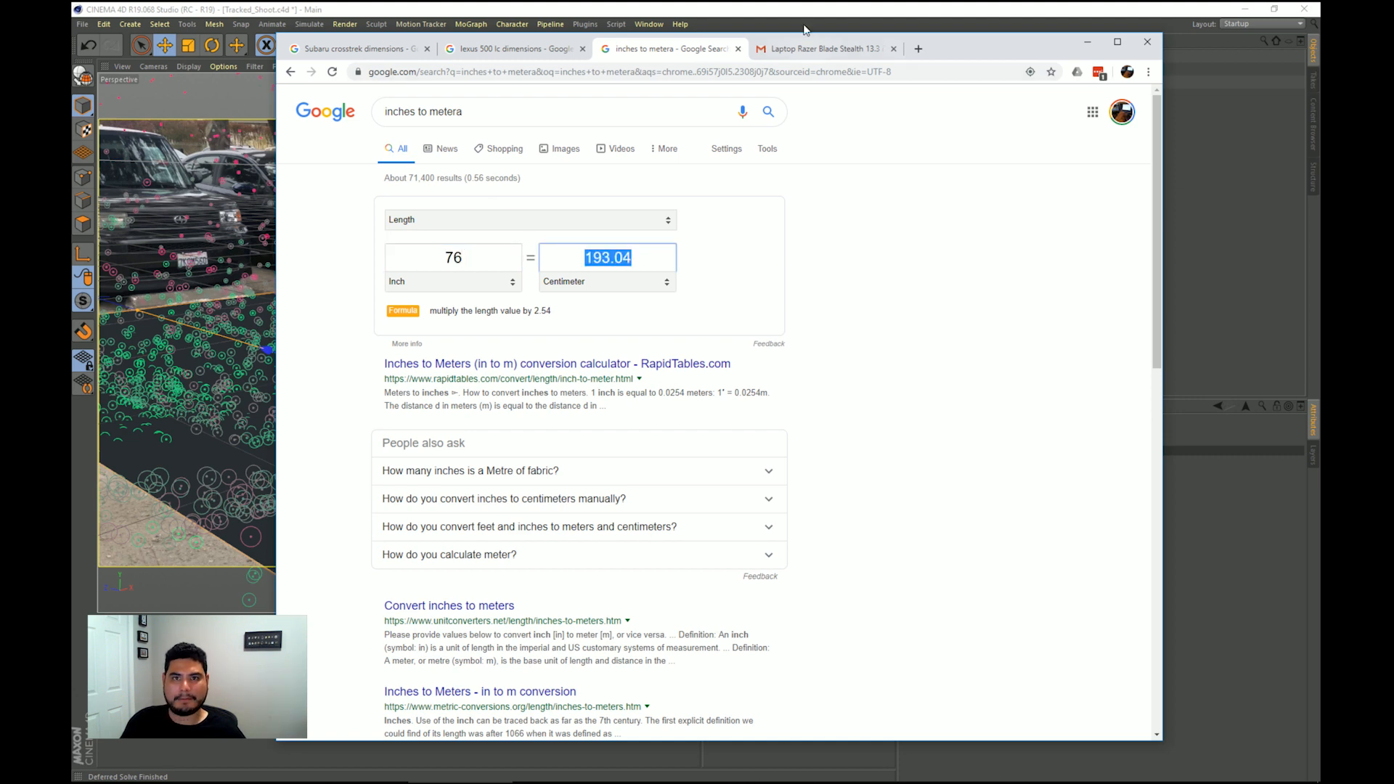
Back in Cinema 4D, set the plane's width to 193.04 cm and scrub to frame 113 to check its size
{"action": "key", "text": "alt+Tab"}
{"action": "double_click", "coordinate": [987, 465]}
{"action": "type", "text": "193.04"}
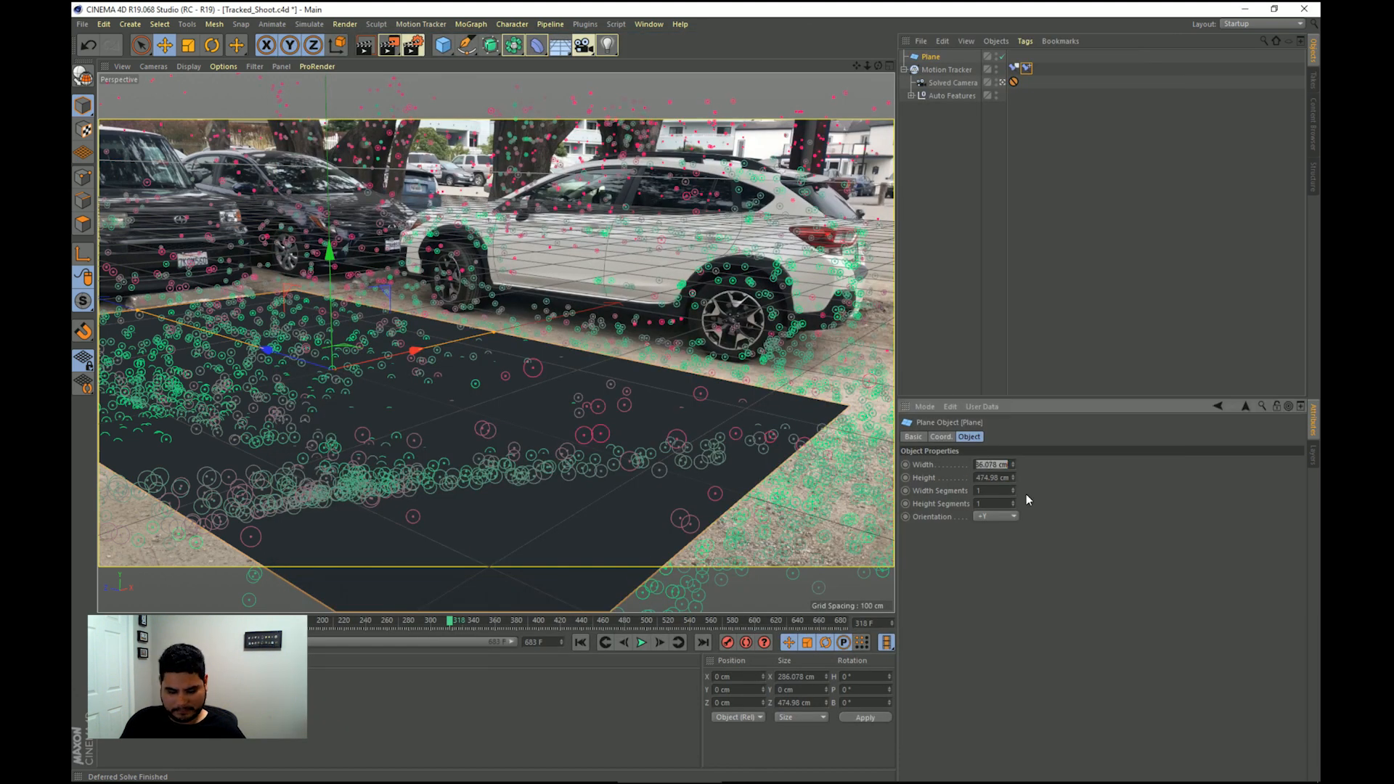
{"action": "key", "text": "Return"}
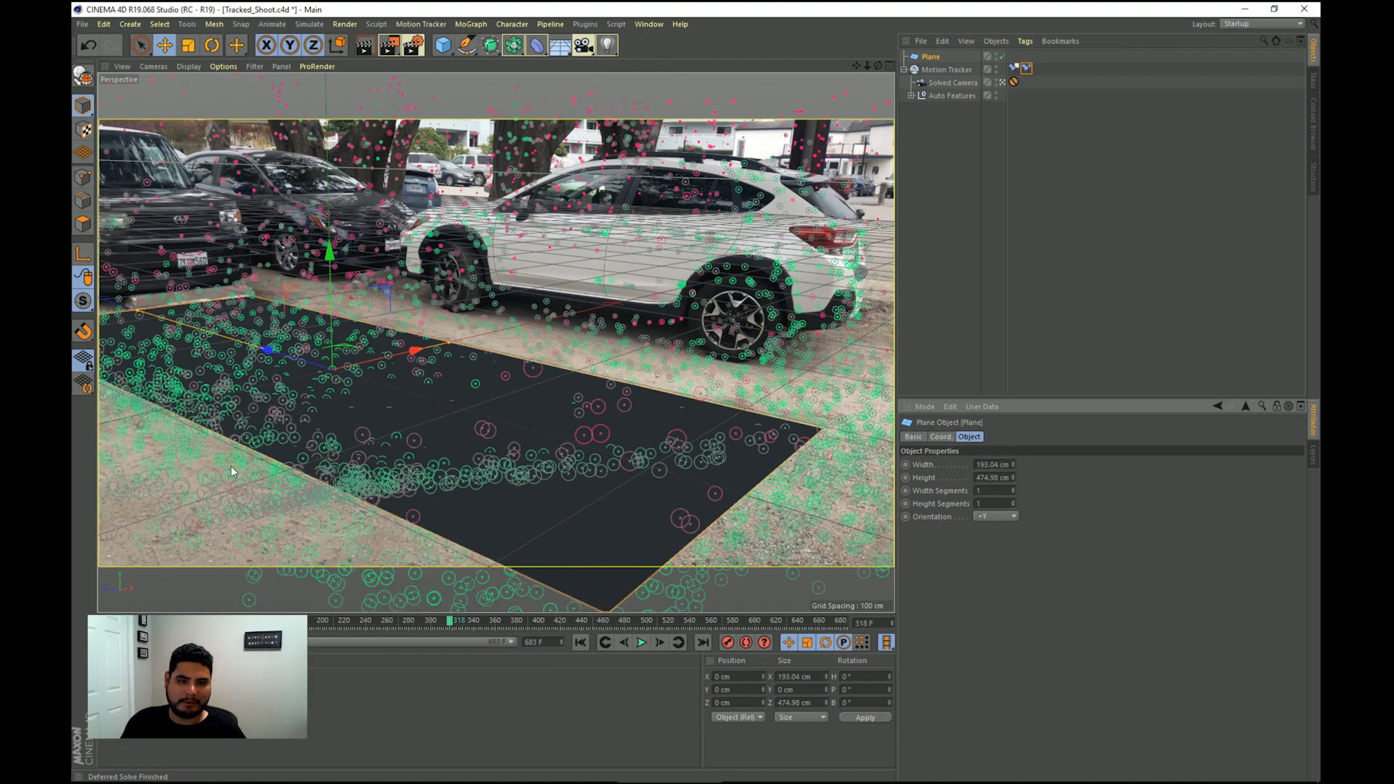
{"action": "left_click_drag", "start_coordinate": [427, 623], "coordinate": [231, 596]}
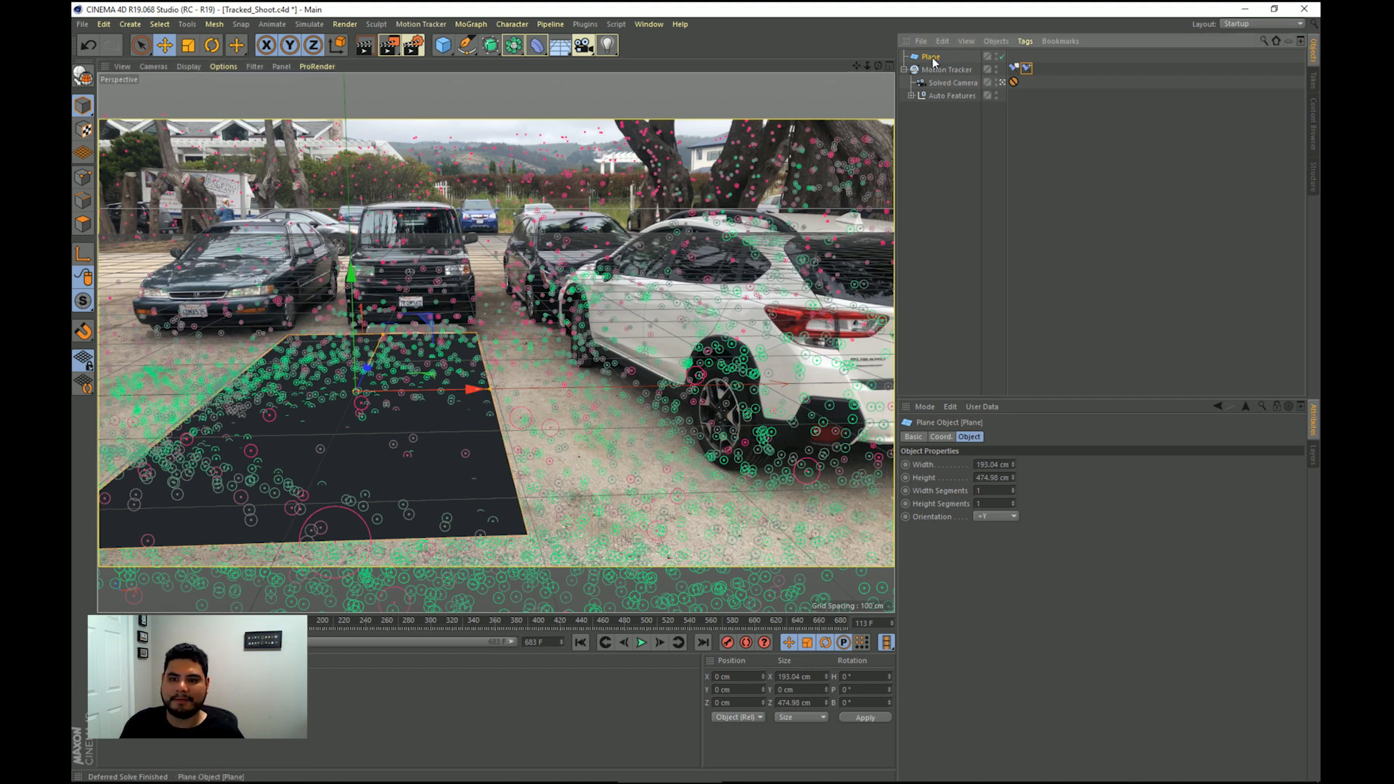
Move the plane to 42 cm on X and scrub to frame 425 to check its placement
{"action": "left_click", "coordinate": [946, 438]}
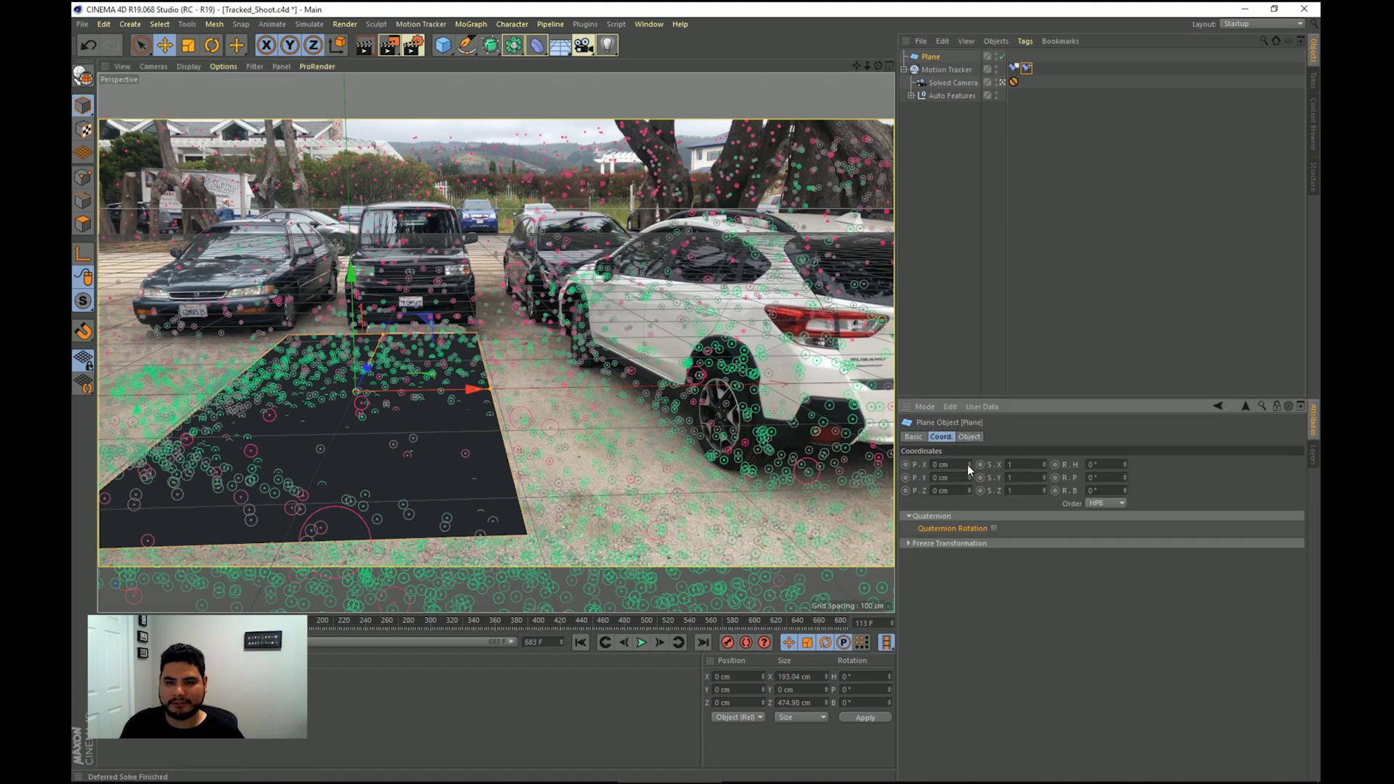
{"action": "left_click_drag", "start_coordinate": [969, 464], "coordinate": [987, 465]}
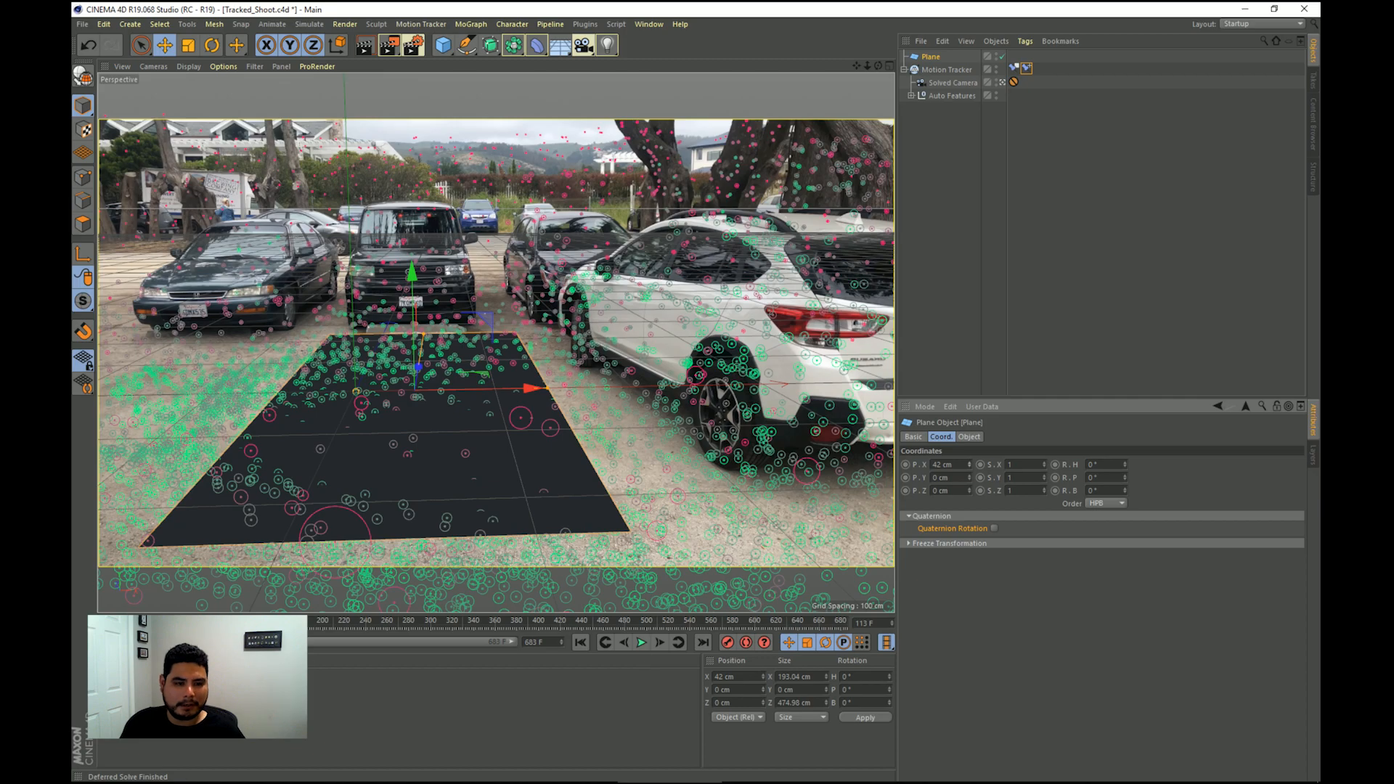
{"action": "left_click_drag", "start_coordinate": [231, 622], "coordinate": [566, 617]}
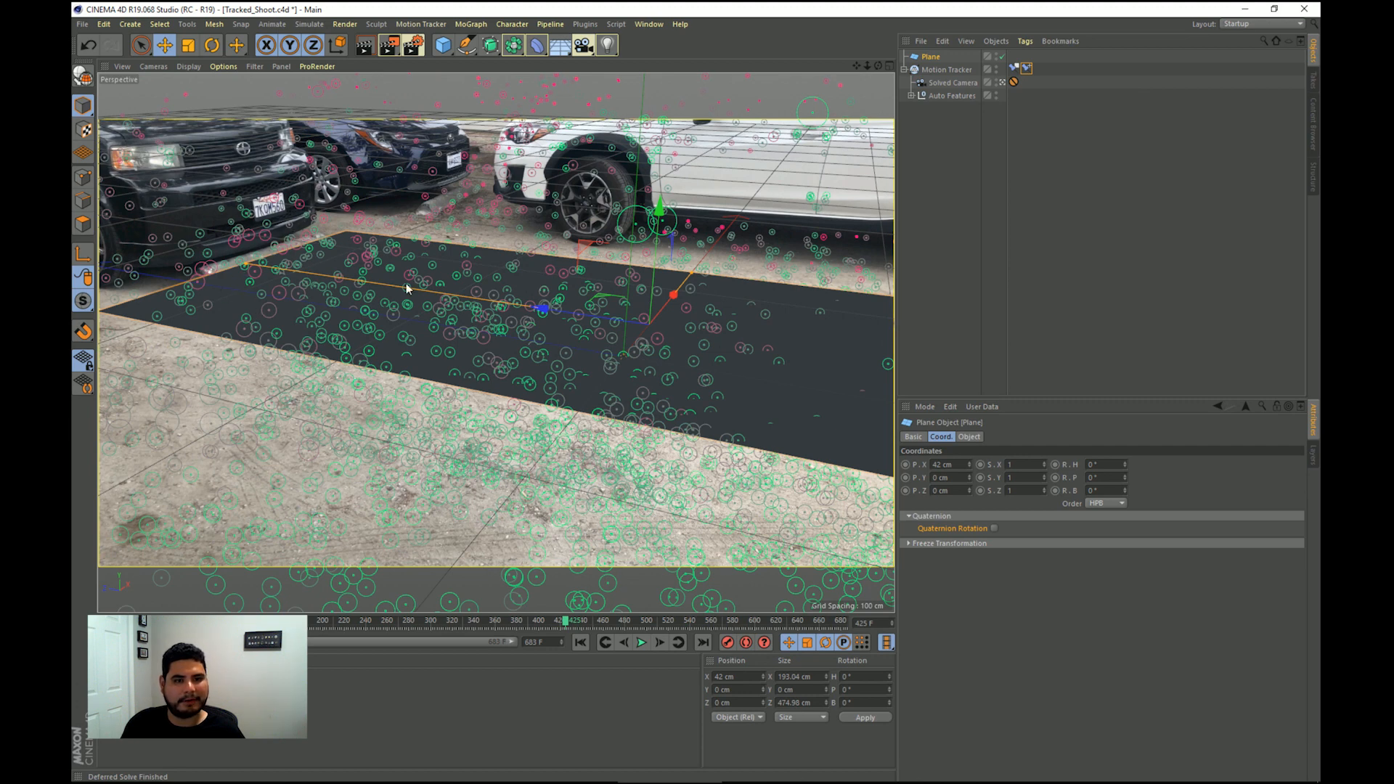
Move the plane to -90 cm on Z and scrub to frame 525 to check its placement
{"action": "left_click_drag", "start_coordinate": [968, 494], "coordinate": [968, 488]}
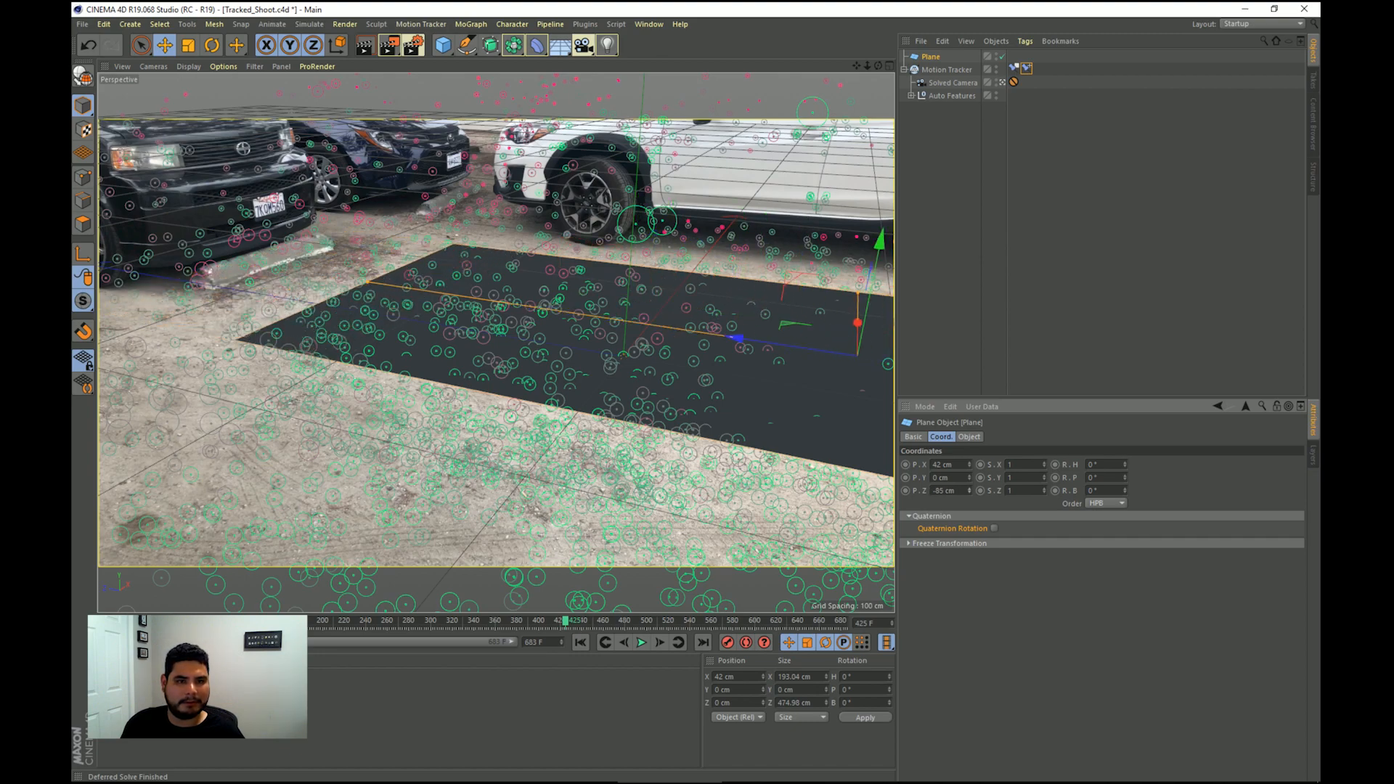
{"action": "mouse_move", "coordinate": [551, 629]}
{"action": "left_mouse_down"}
{"action": "mouse_move", "coordinate": [314, 630]}
{"action": "mouse_move", "coordinate": [233, 604]}
{"action": "mouse_move", "coordinate": [738, 534]}
{"action": "mouse_move", "coordinate": [570, 543]}
{"action": "mouse_move", "coordinate": [673, 520]}
{"action": "left_mouse_up"}
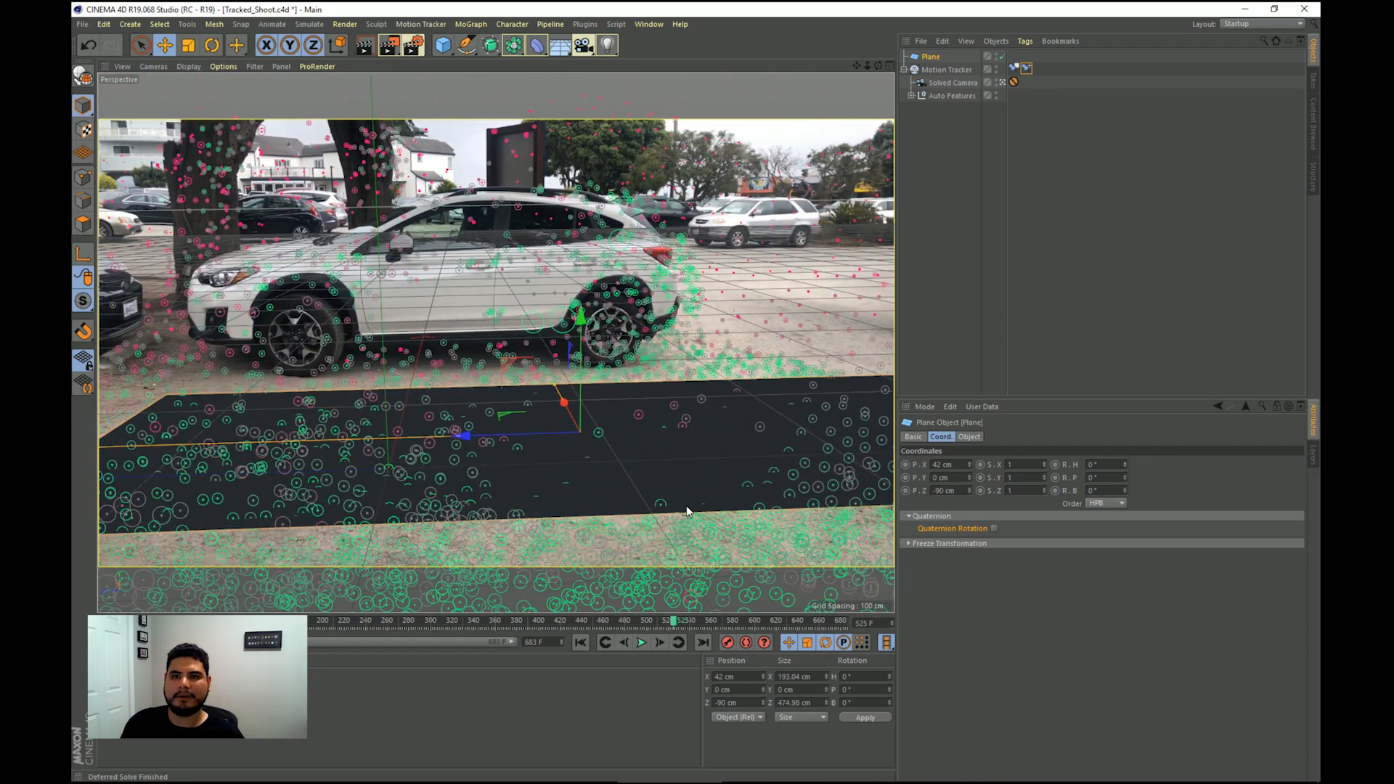
Add a Vector Constraint tag to the Motion Tracker object
{"action": "left_click", "coordinate": [940, 70]}
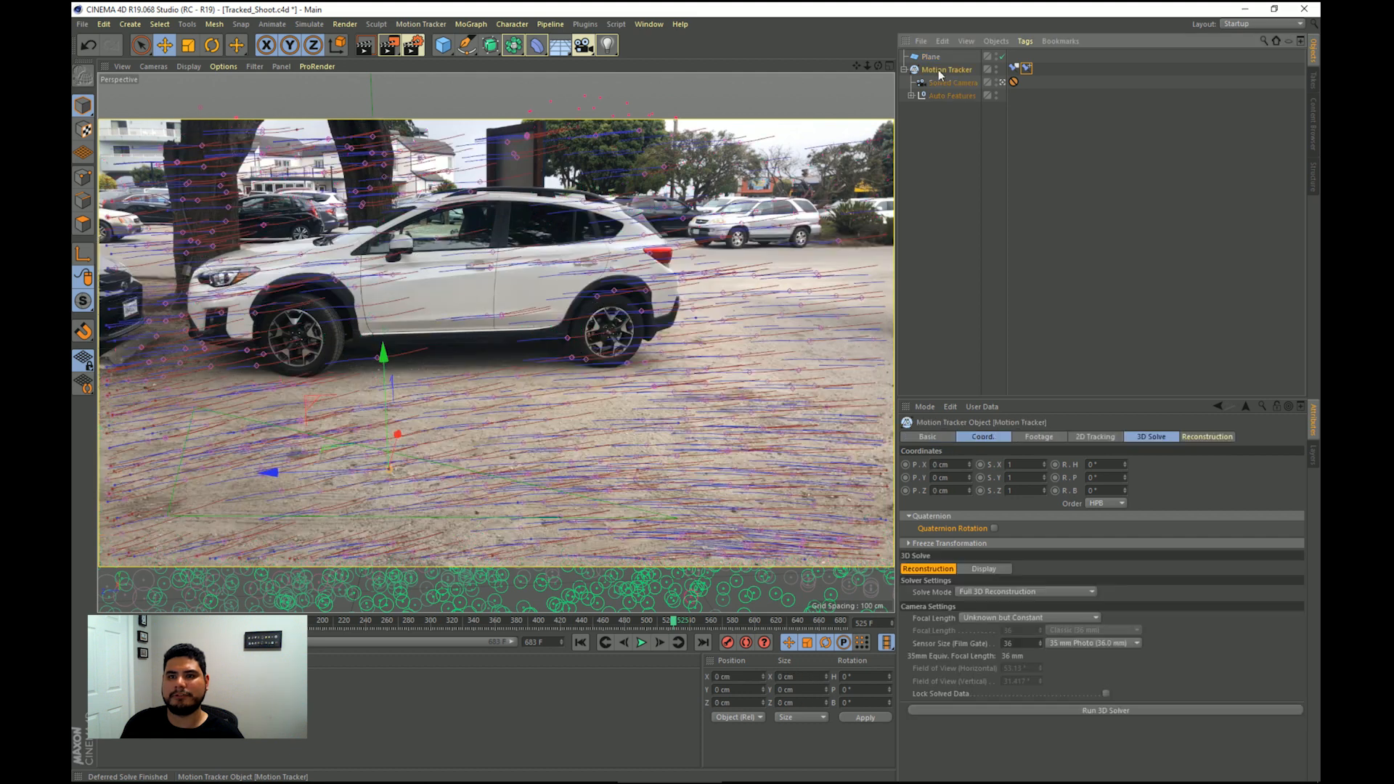
{"action": "right_click", "coordinate": [939, 68]}
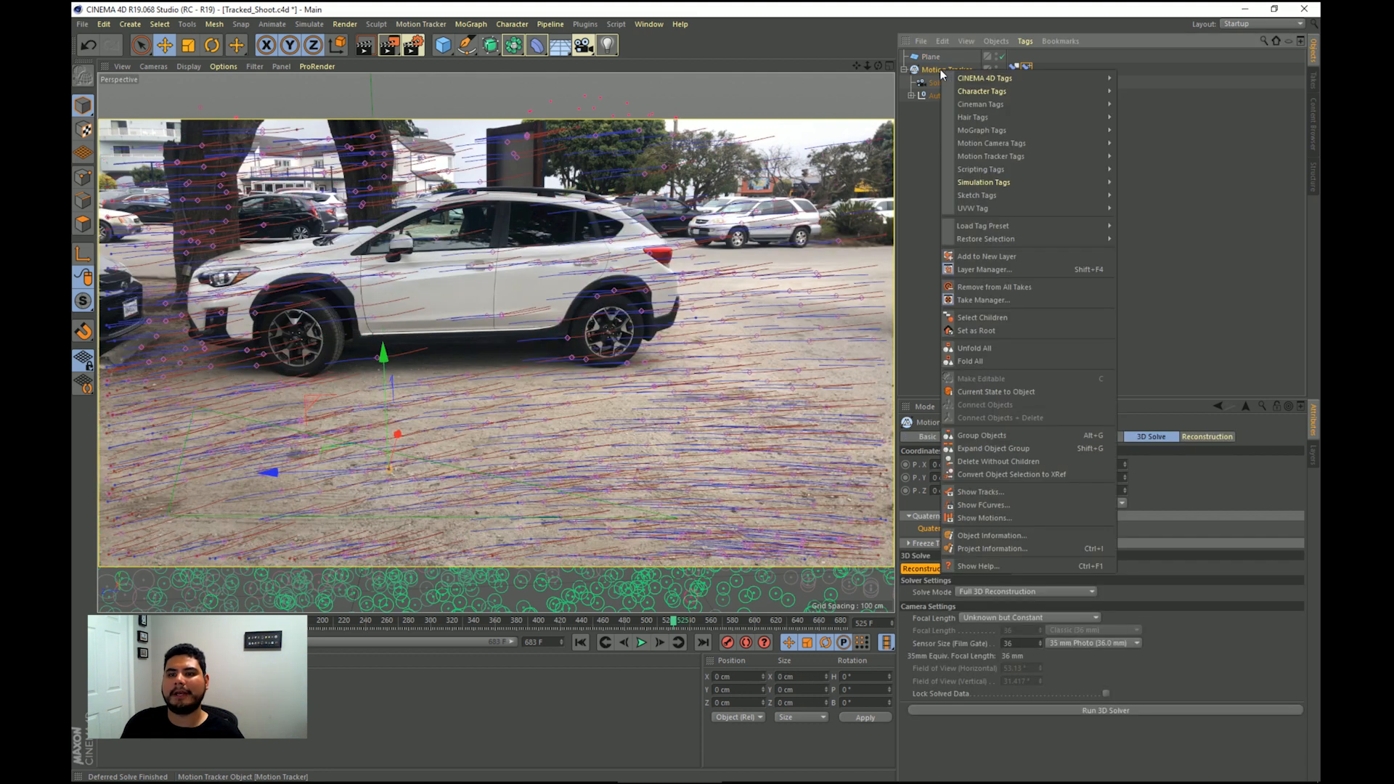
{"action": "mouse_move", "coordinate": [989, 157]}
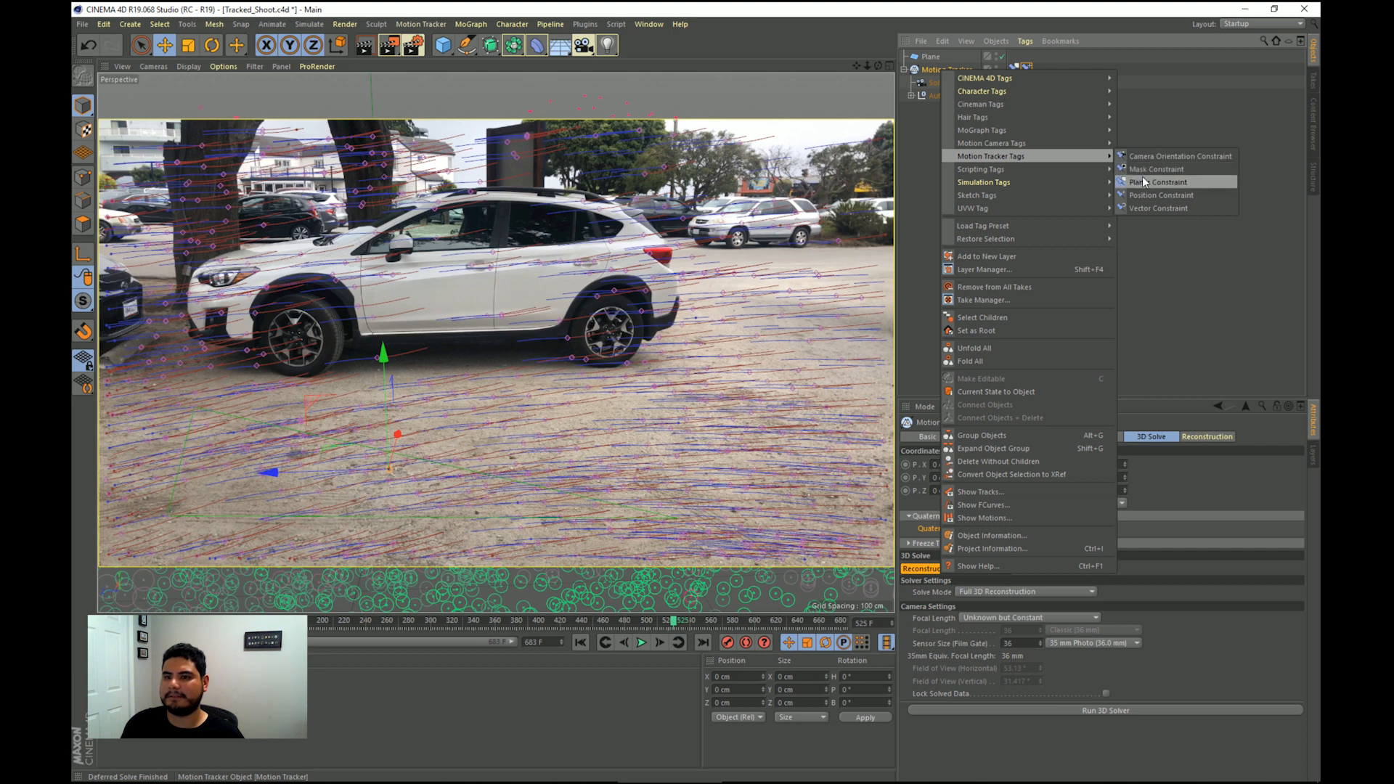
{"action": "left_click", "coordinate": [1163, 209]}
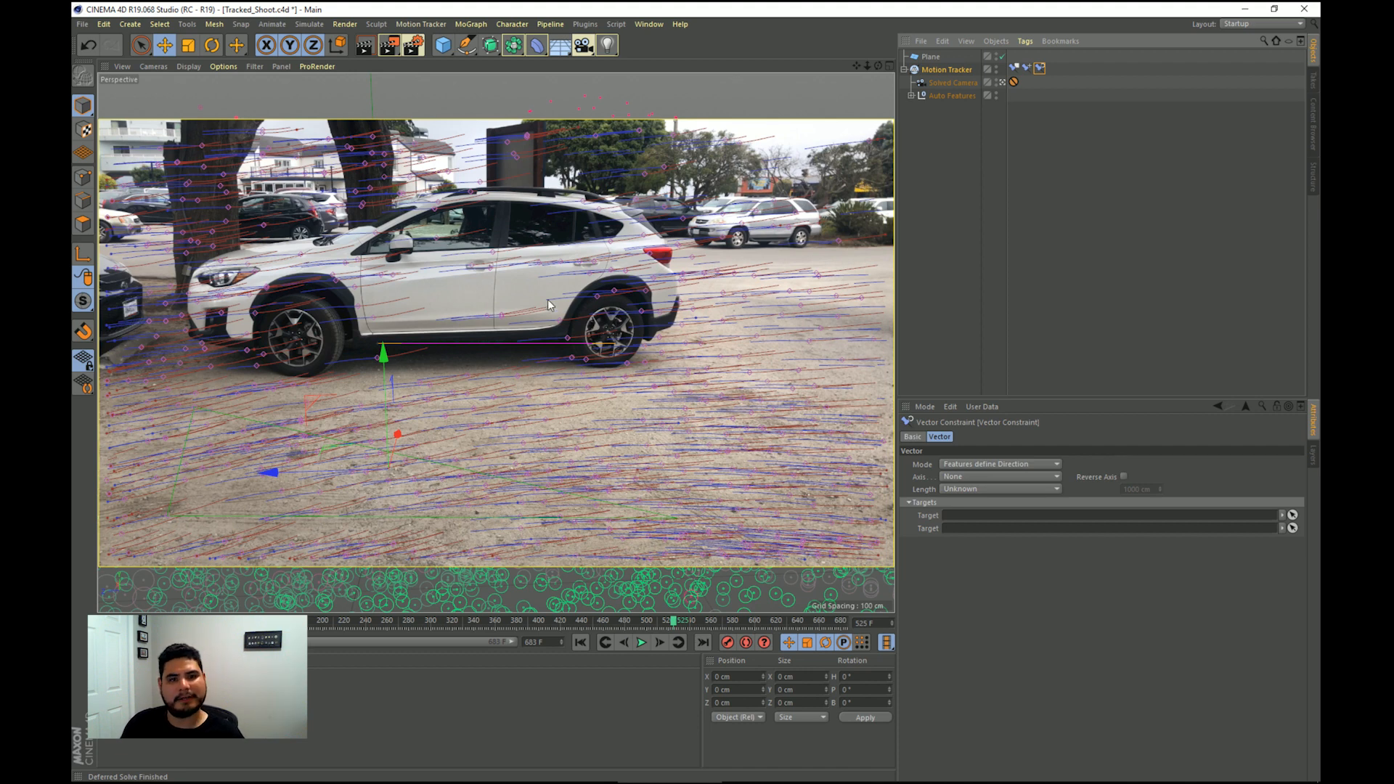
Switch to the browser, convert the Subaru Crosstrek's 176-inch length to centimetres, and return to Cinema 4D
{"action": "key", "text": "alt+Tab"}
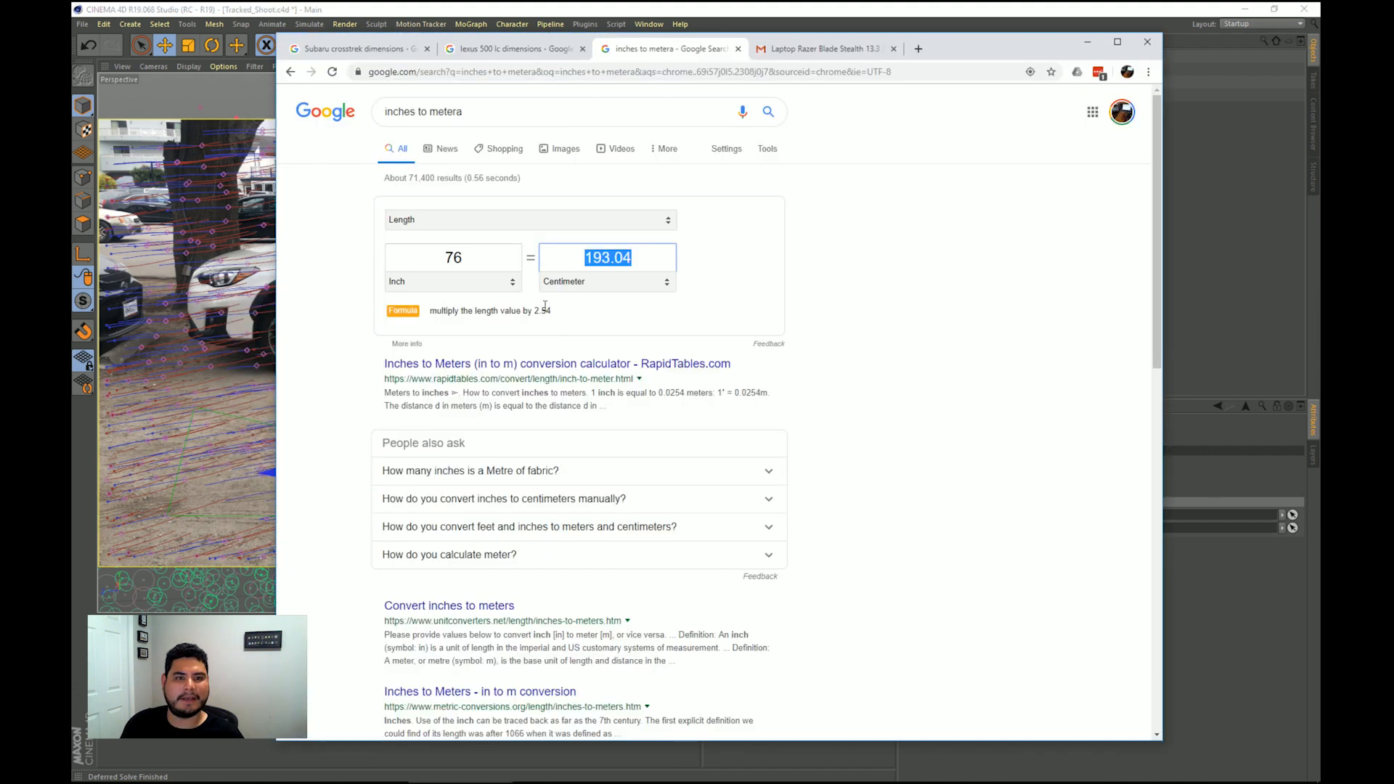
{"action": "key", "text": "ctrl+1"}
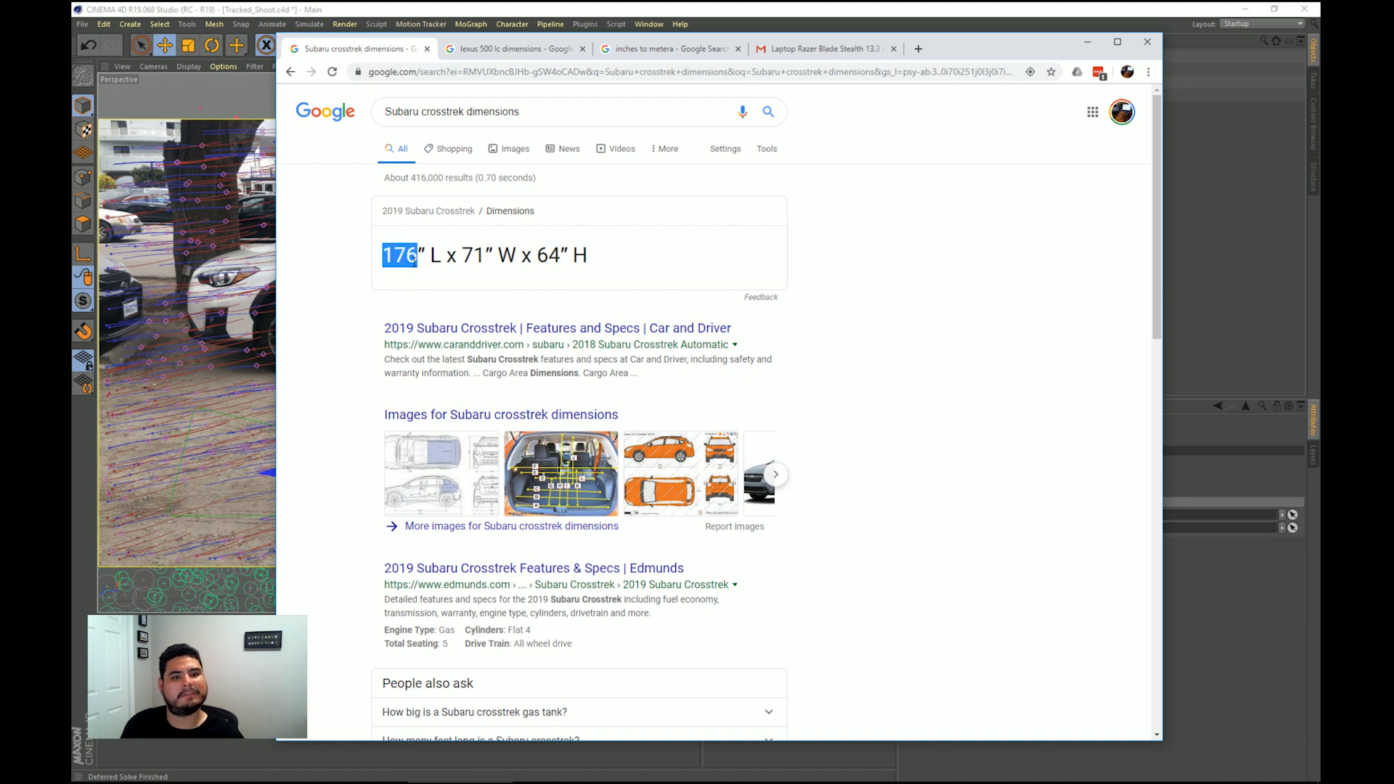
{"action": "left_click", "coordinate": [415, 262]}
{"action": "left_click_drag", "start_coordinate": [419, 263], "coordinate": [385, 260]}
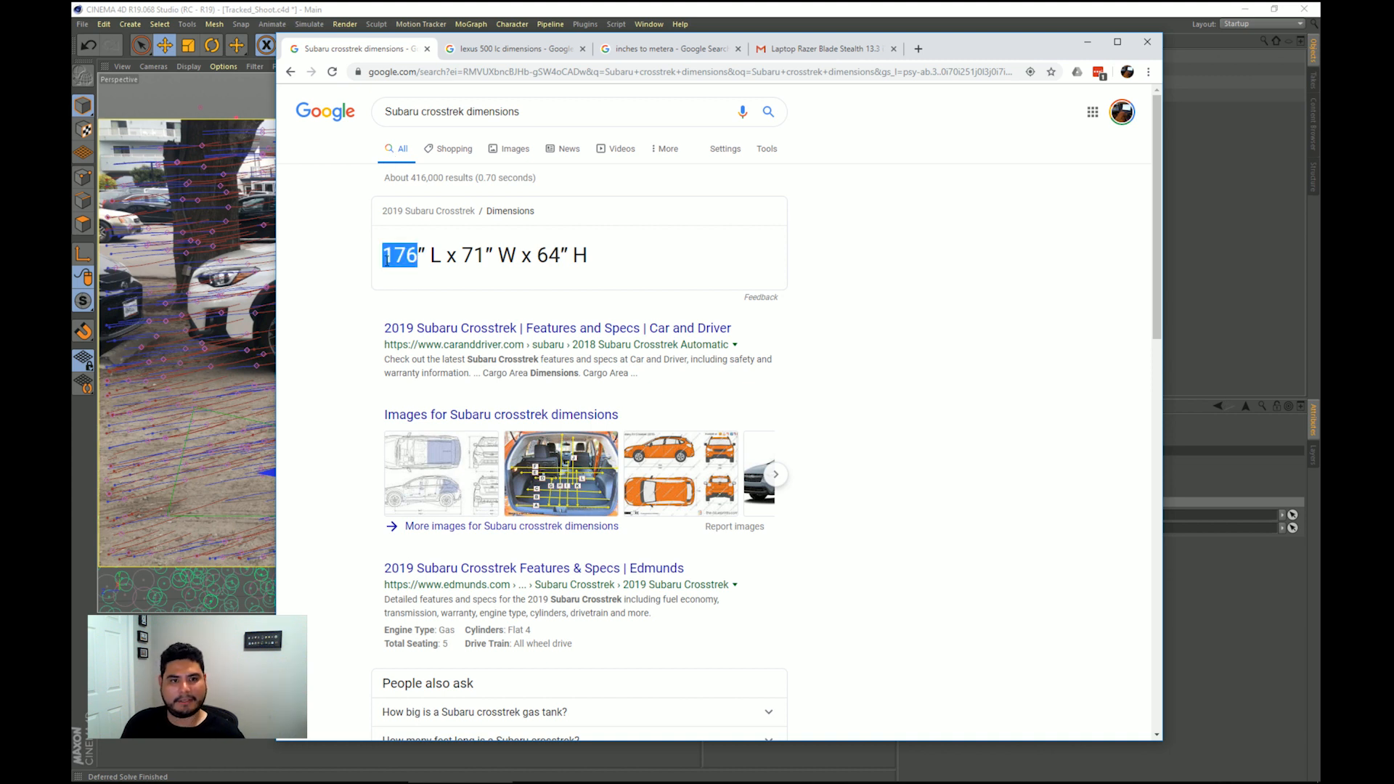
{"action": "left_click", "coordinate": [631, 49]}
{"action": "left_click", "coordinate": [477, 259]}
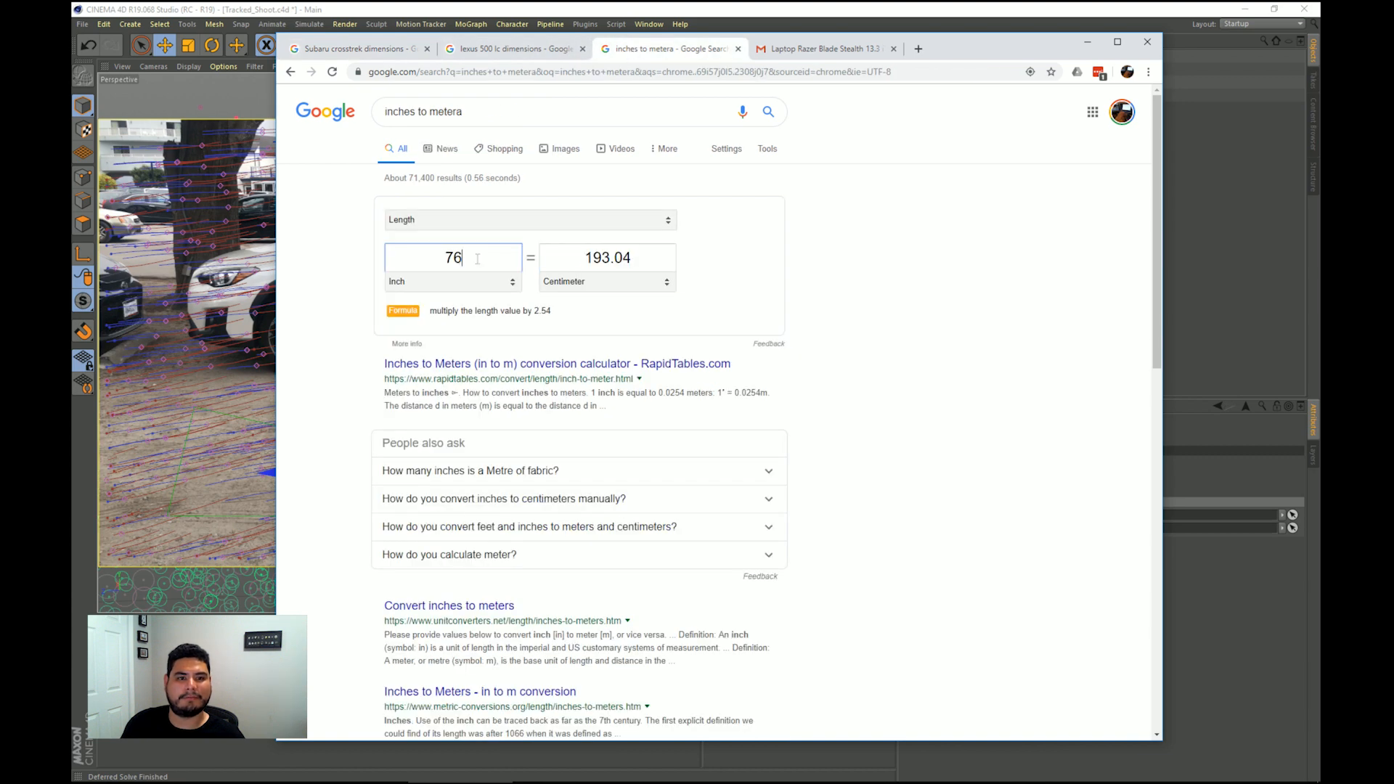
{"action": "double_click", "coordinate": [477, 259]}
{"action": "type", "text": "176"}
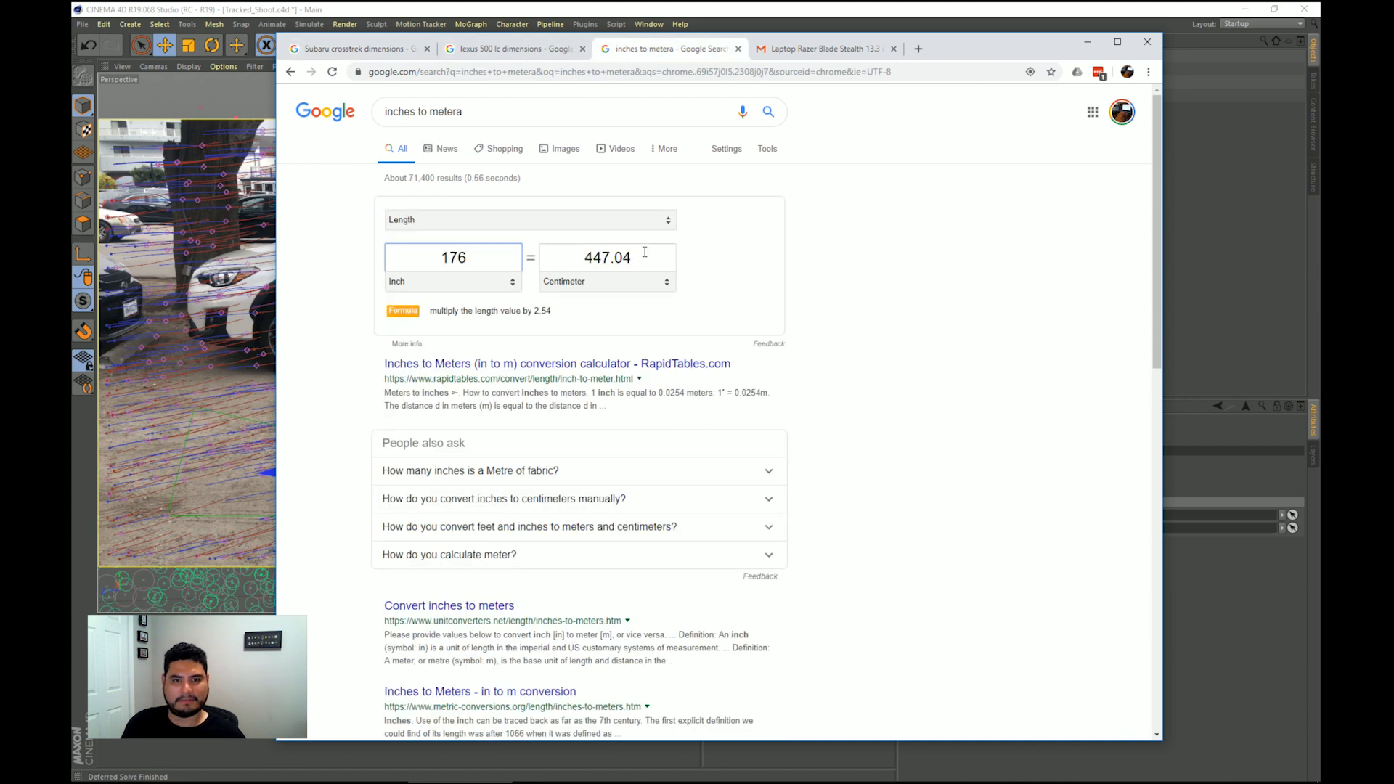
{"action": "double_click", "coordinate": [554, 246]}
{"action": "left_click", "coordinate": [747, 13]}
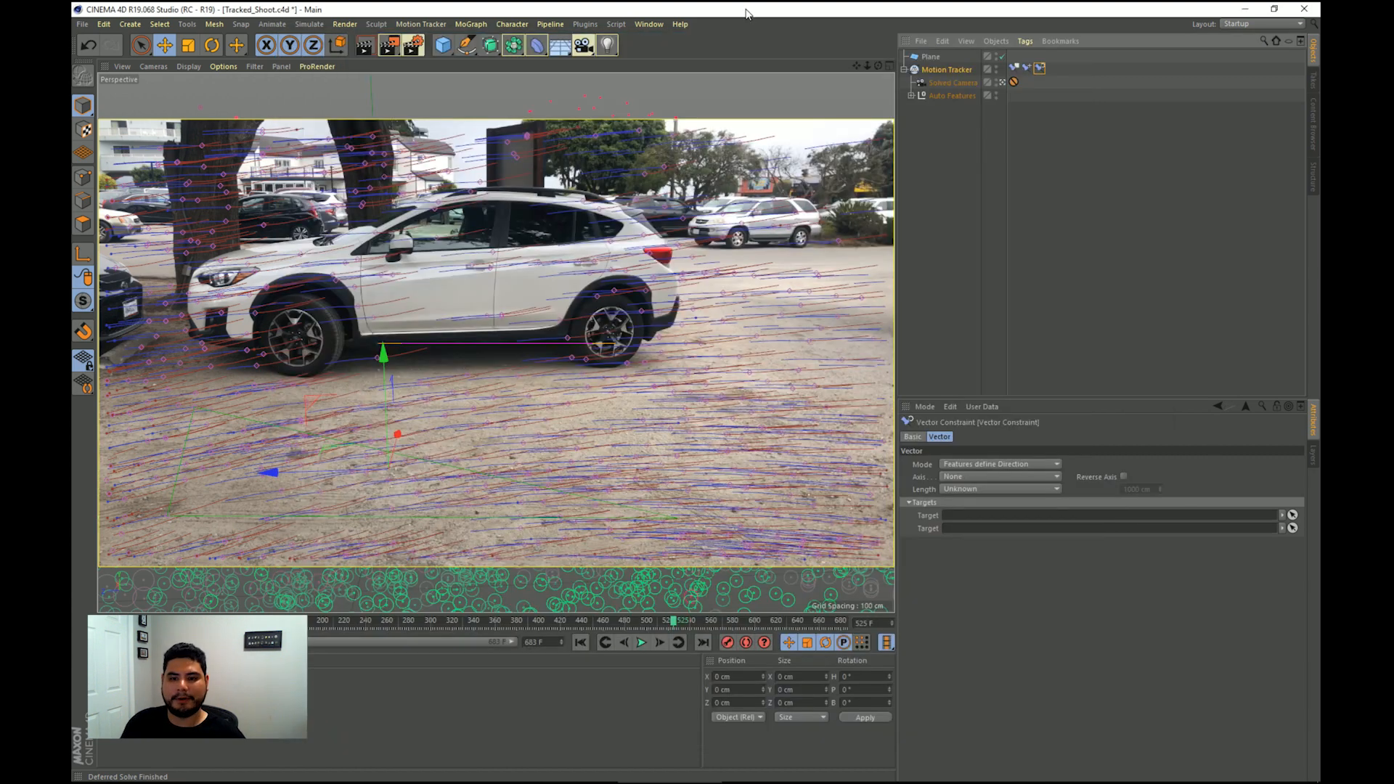
{"action": "left_click", "coordinate": [973, 477]}
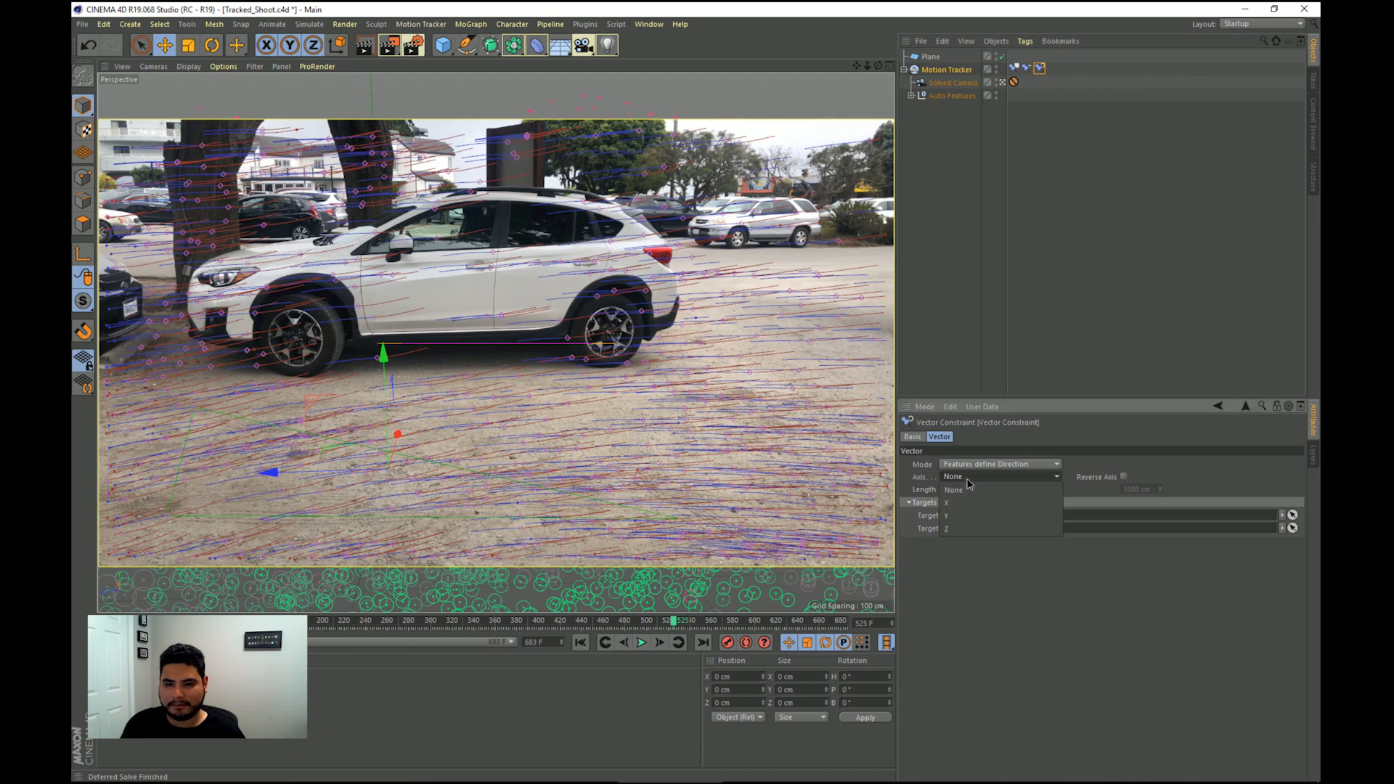
{"action": "left_click", "coordinate": [966, 515]}
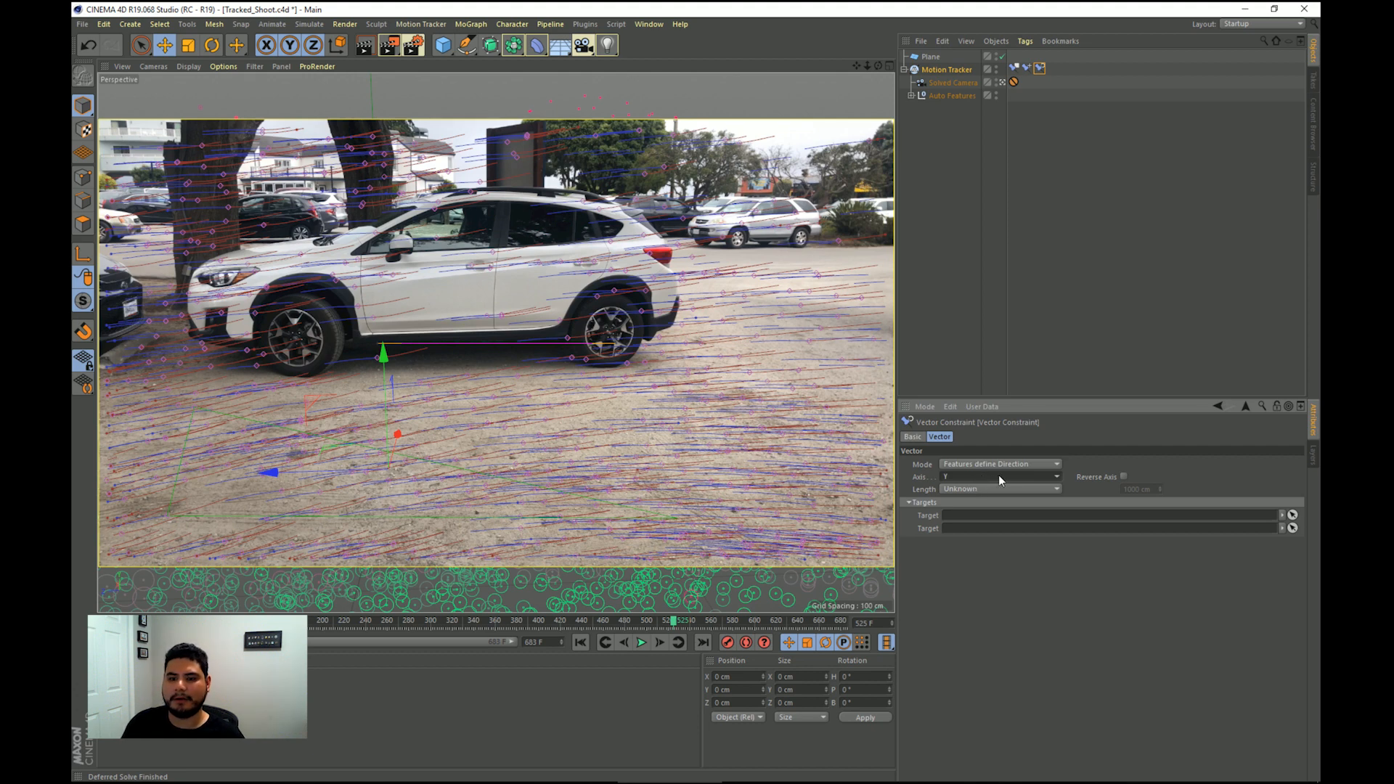
{"action": "left_click", "coordinate": [976, 476]}
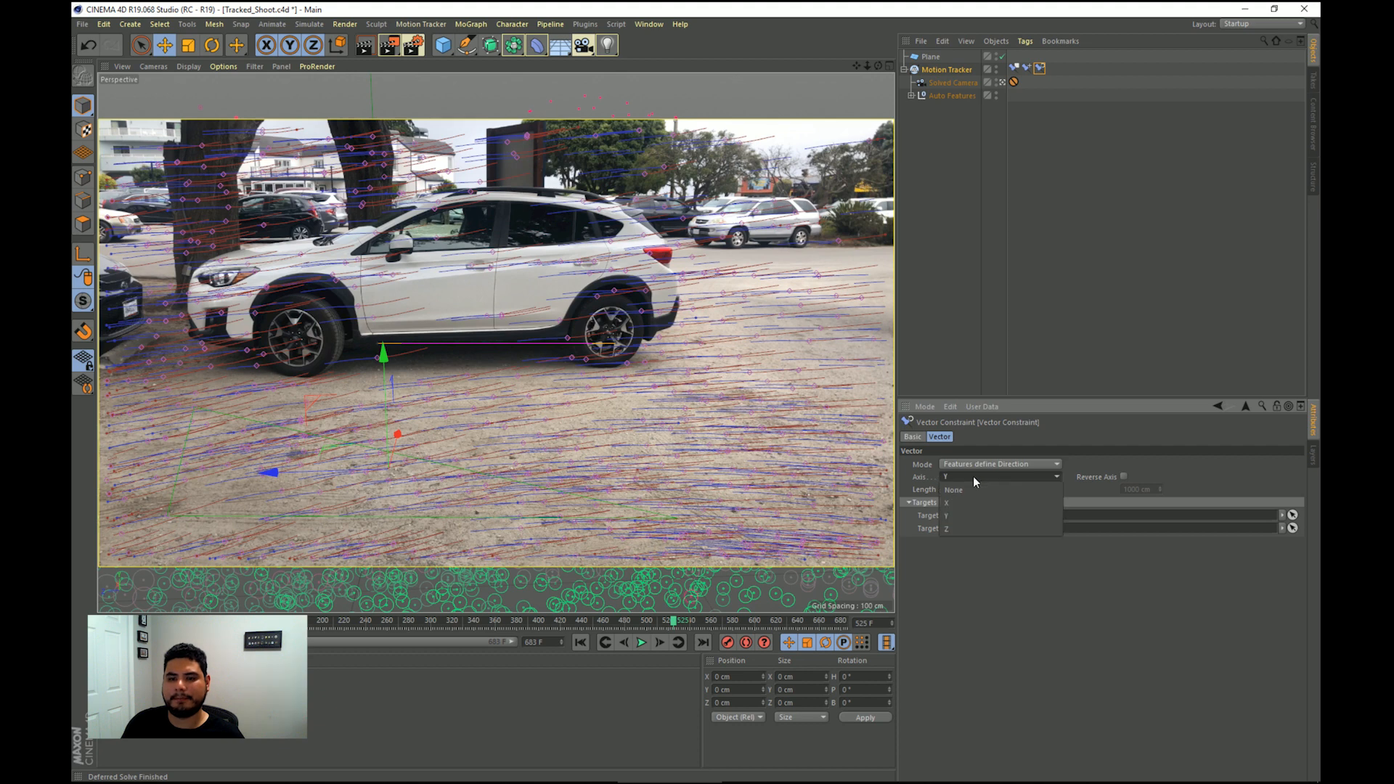
{"action": "left_click", "coordinate": [969, 486]}
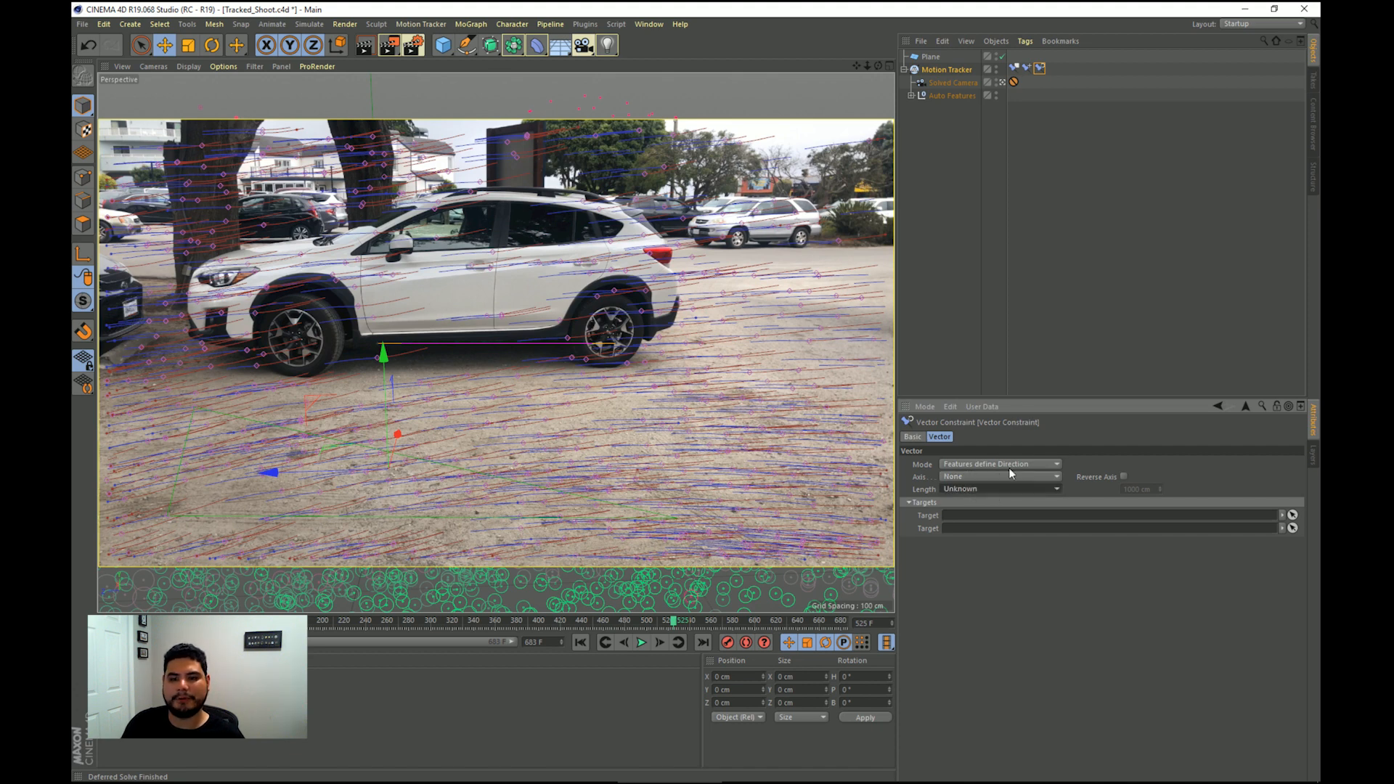
Set the vector constraint's length to Known with a value of 447.04 cm
{"action": "left_click", "coordinate": [958, 488]}
{"action": "left_click", "coordinate": [960, 511]}
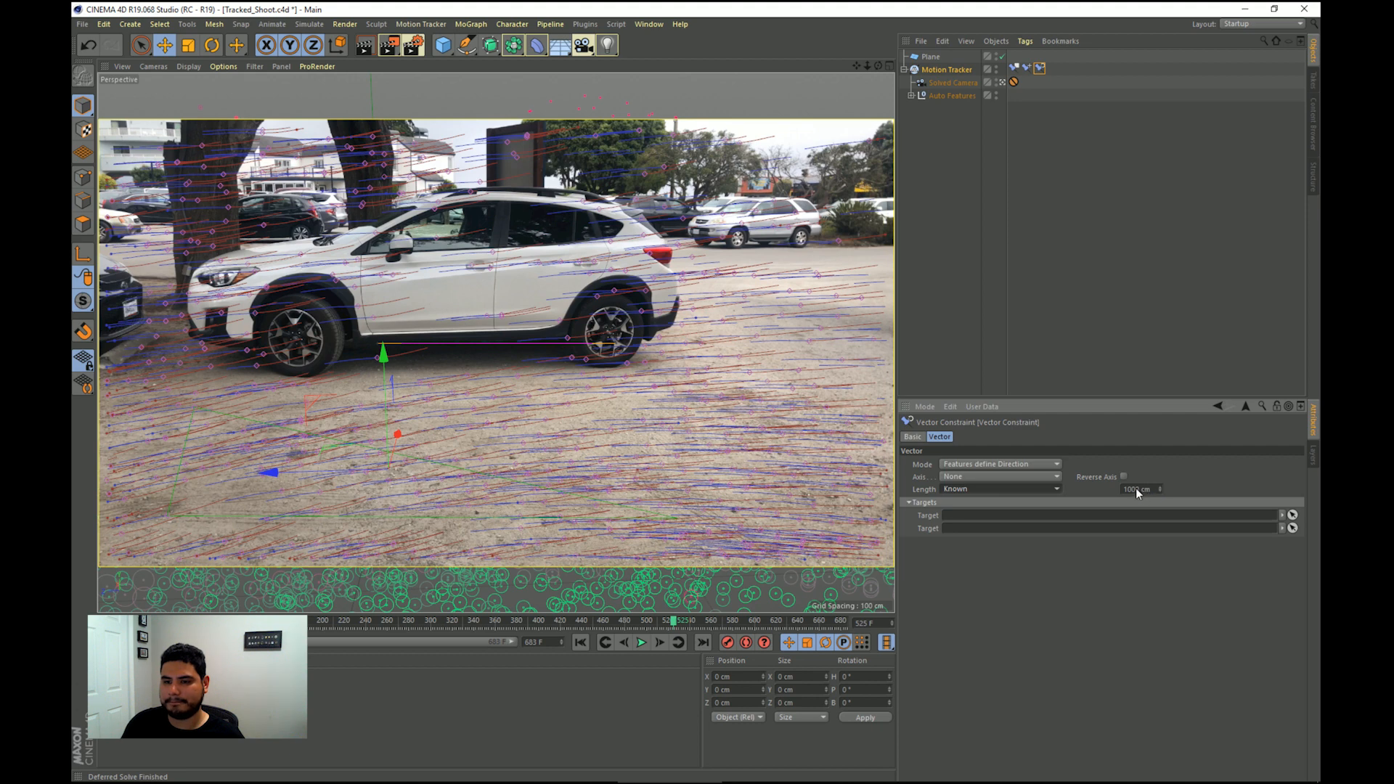
{"action": "double_click", "coordinate": [1137, 488]}
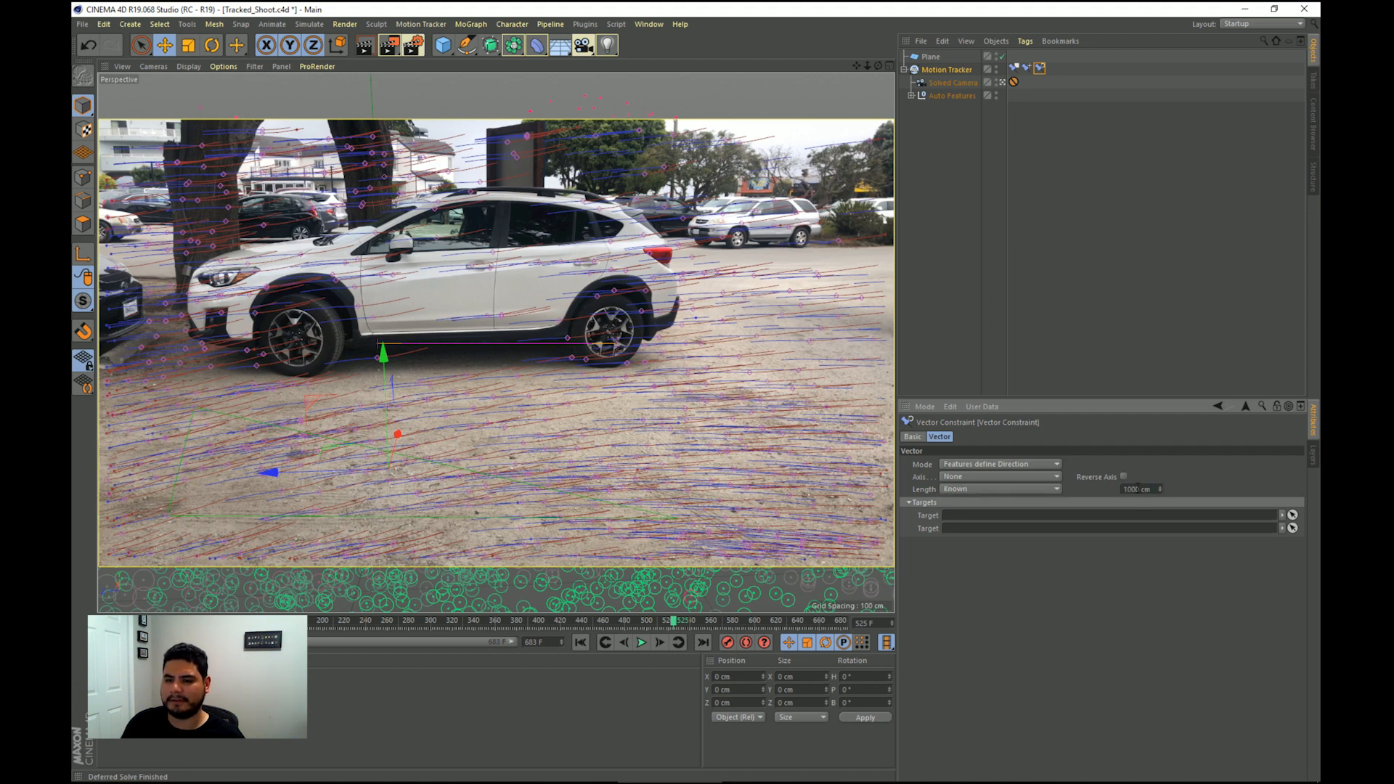
{"action": "type", "text": "447.04"}
{"action": "key", "text": "Return"}
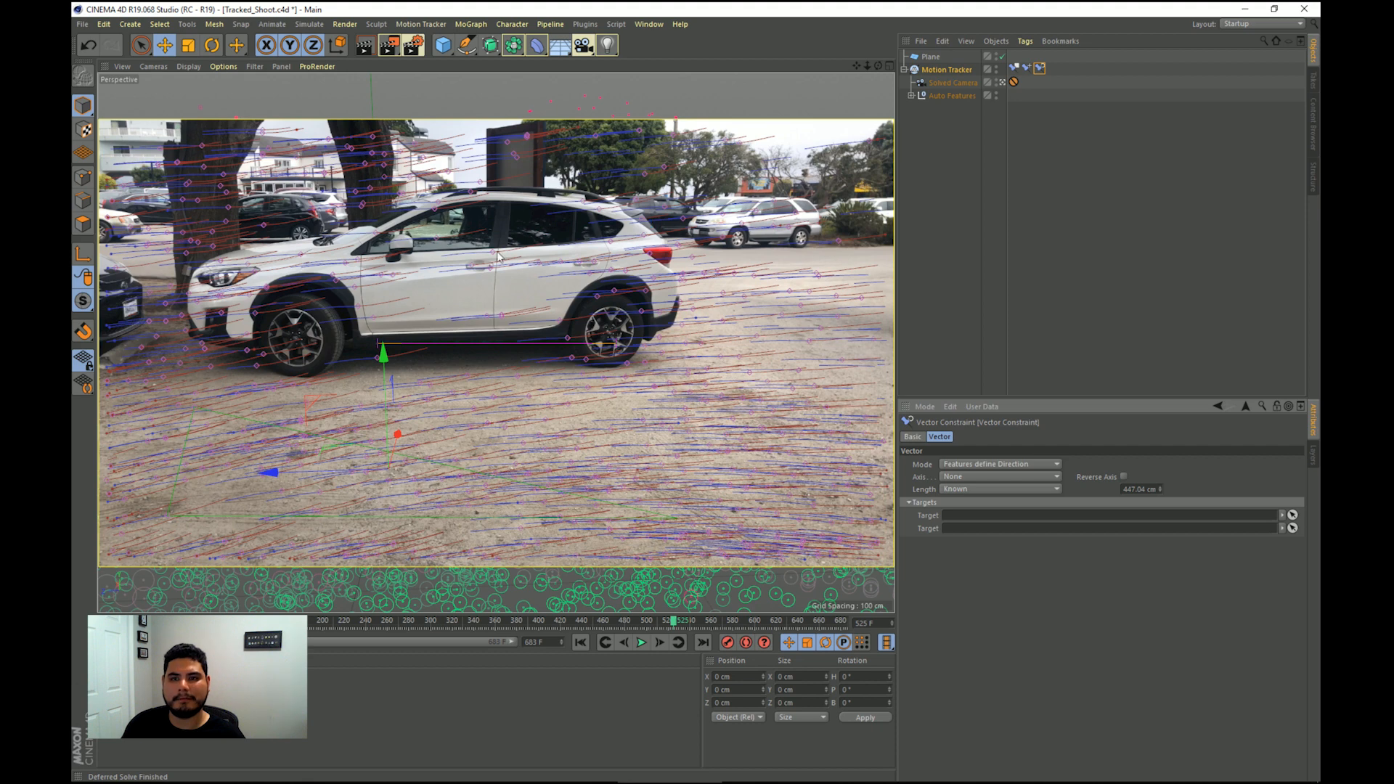
Target the vector constraint to tracked features Auto 2912 on the car's front bumper and Auto 19604 at its rear
{"action": "left_click", "coordinate": [939, 94]}
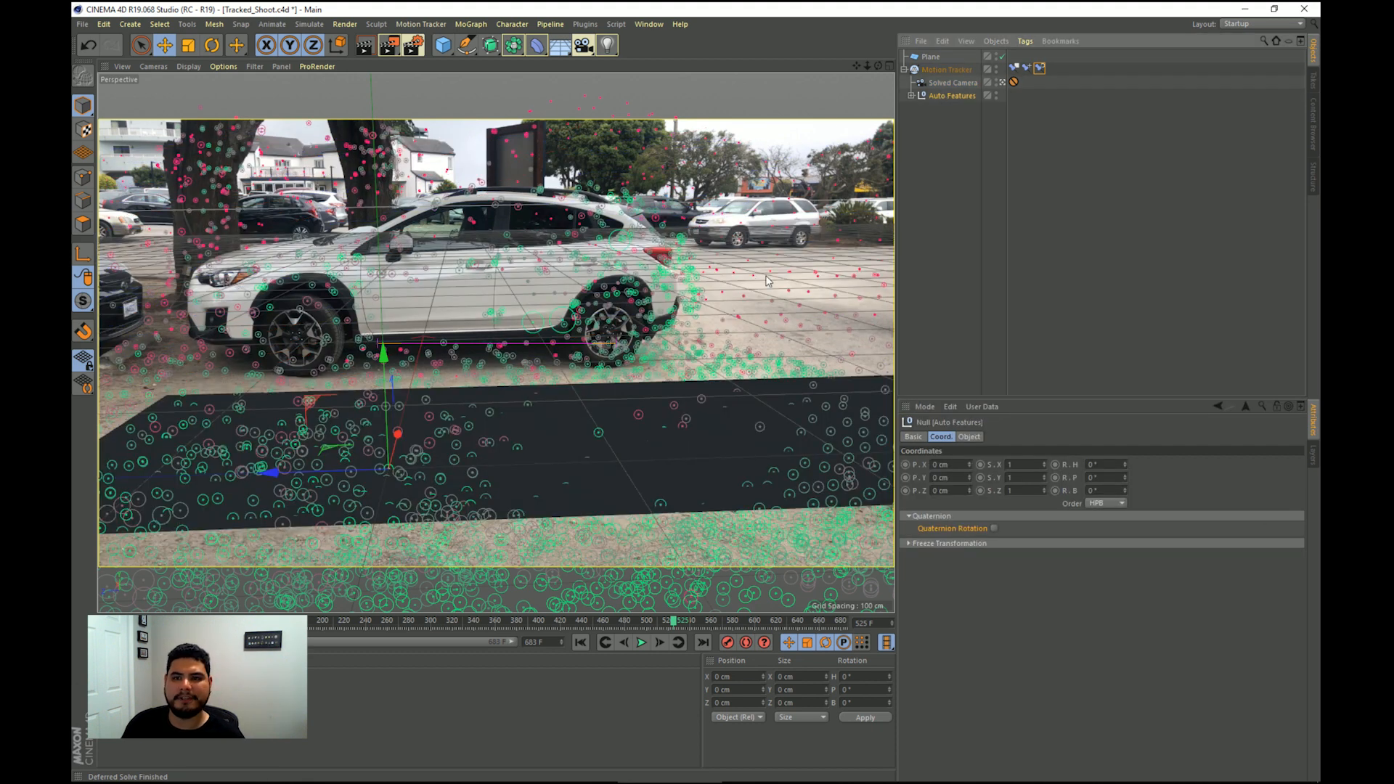
{"action": "left_click", "coordinate": [1040, 67]}
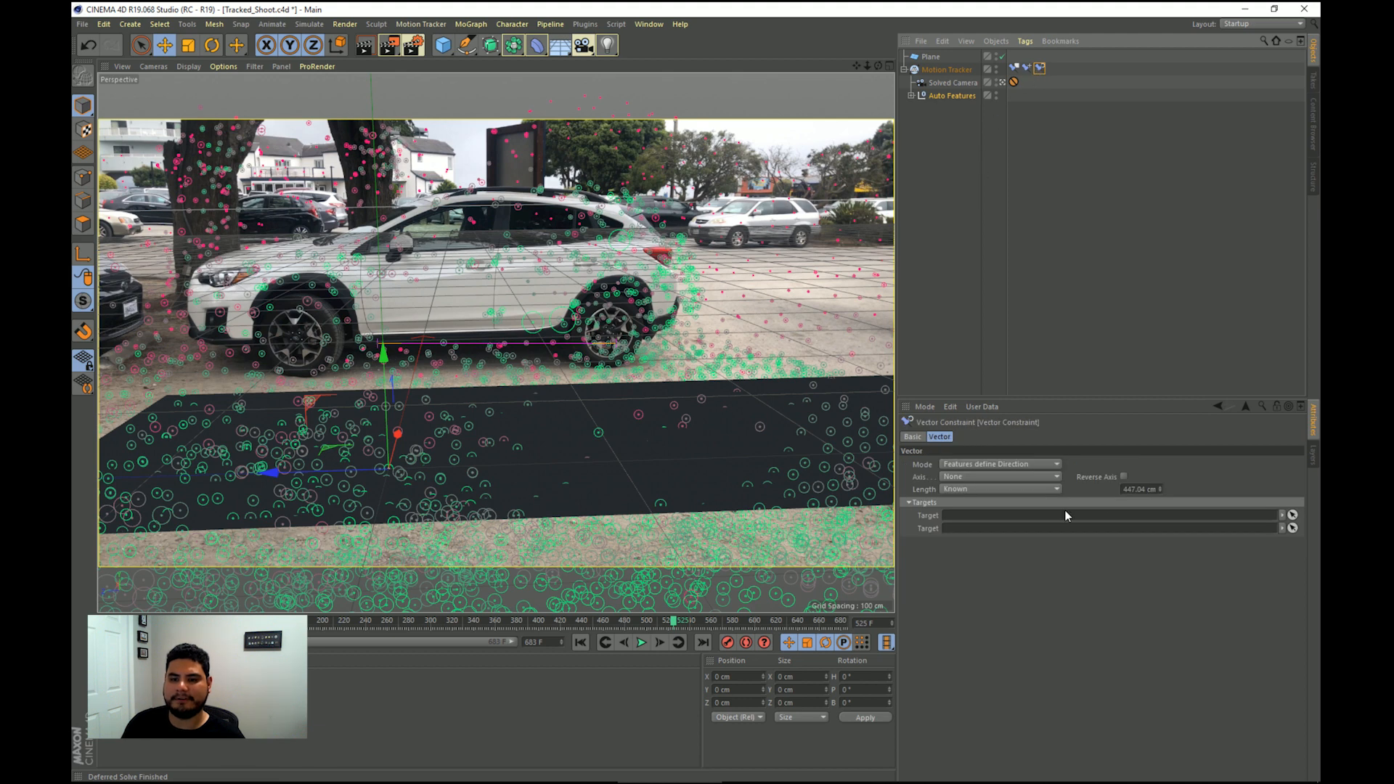
{"action": "left_click", "coordinate": [1292, 516]}
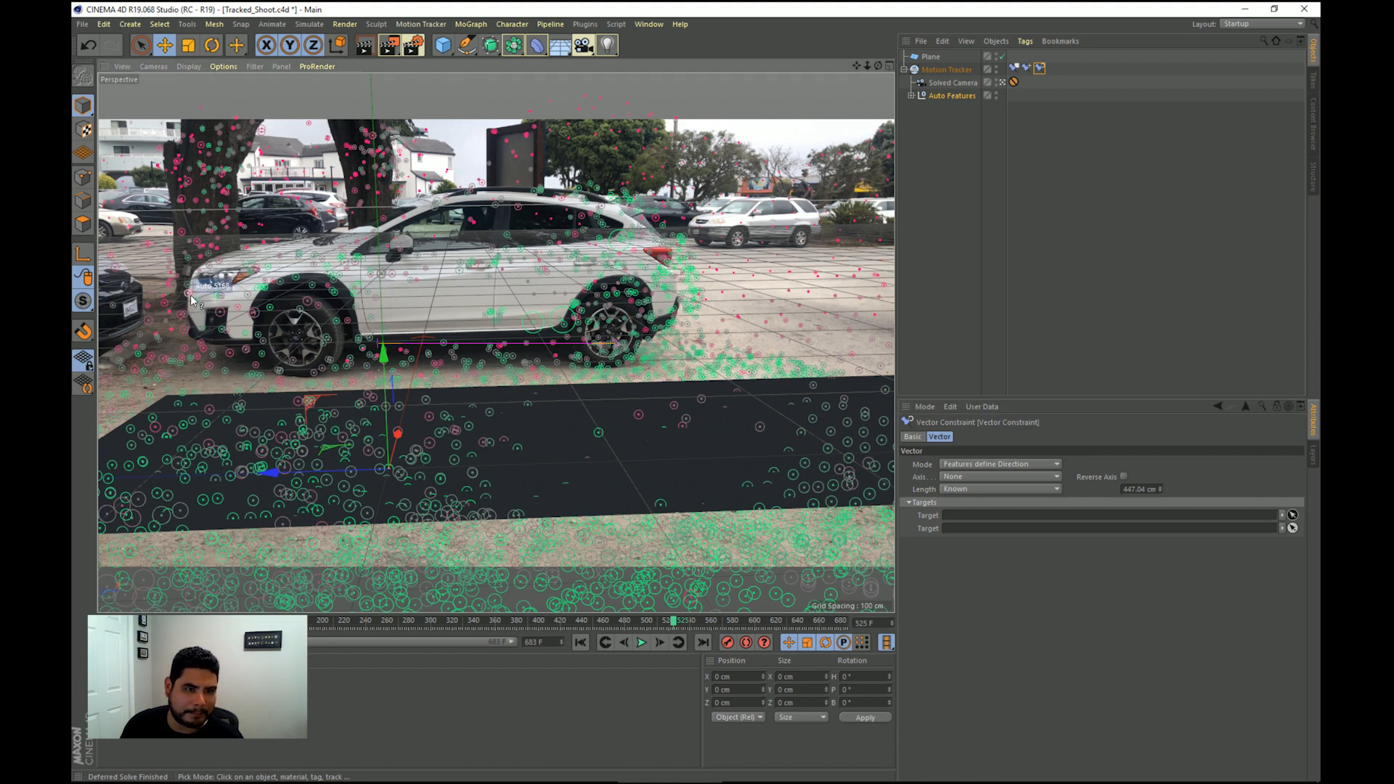
{"action": "left_click", "coordinate": [190, 296]}
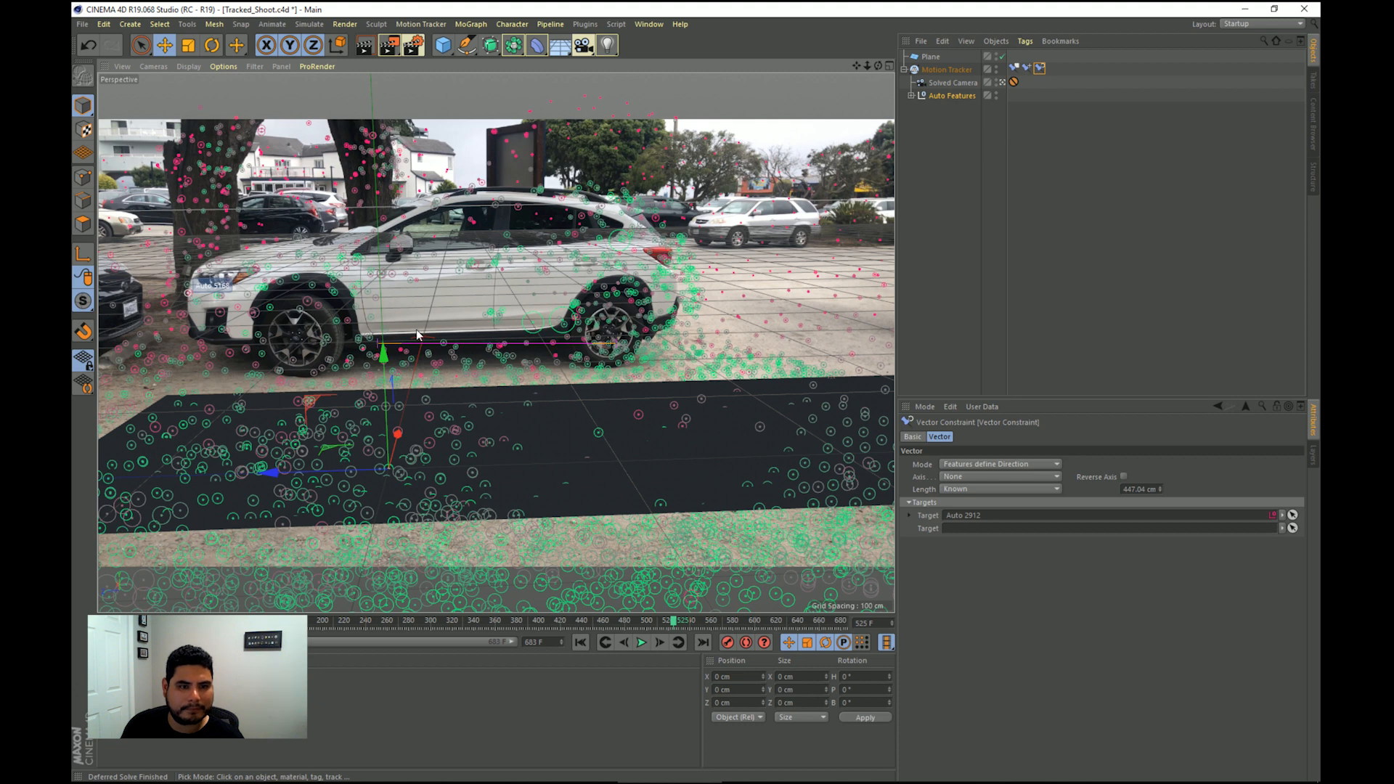
{"action": "left_click", "coordinate": [1292, 529]}
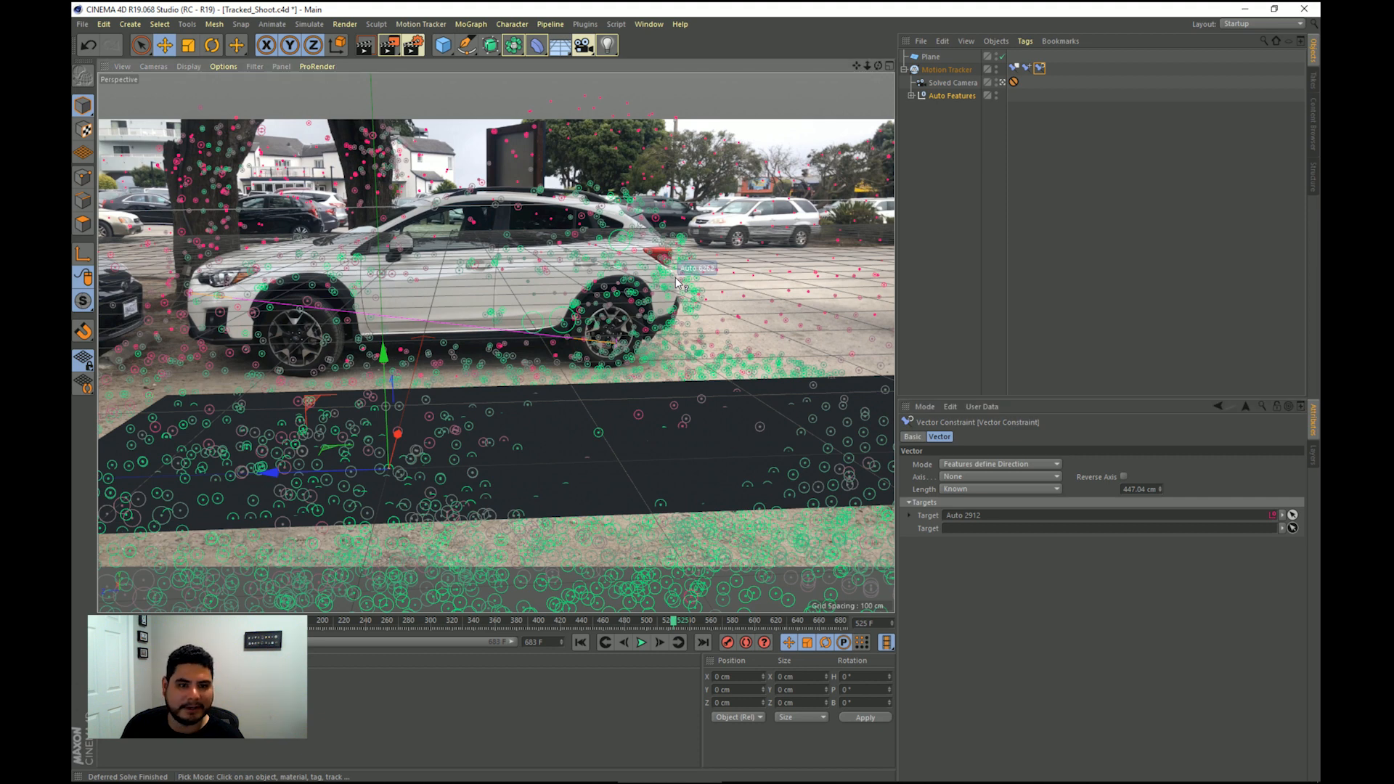
{"action": "left_click", "coordinate": [675, 277]}
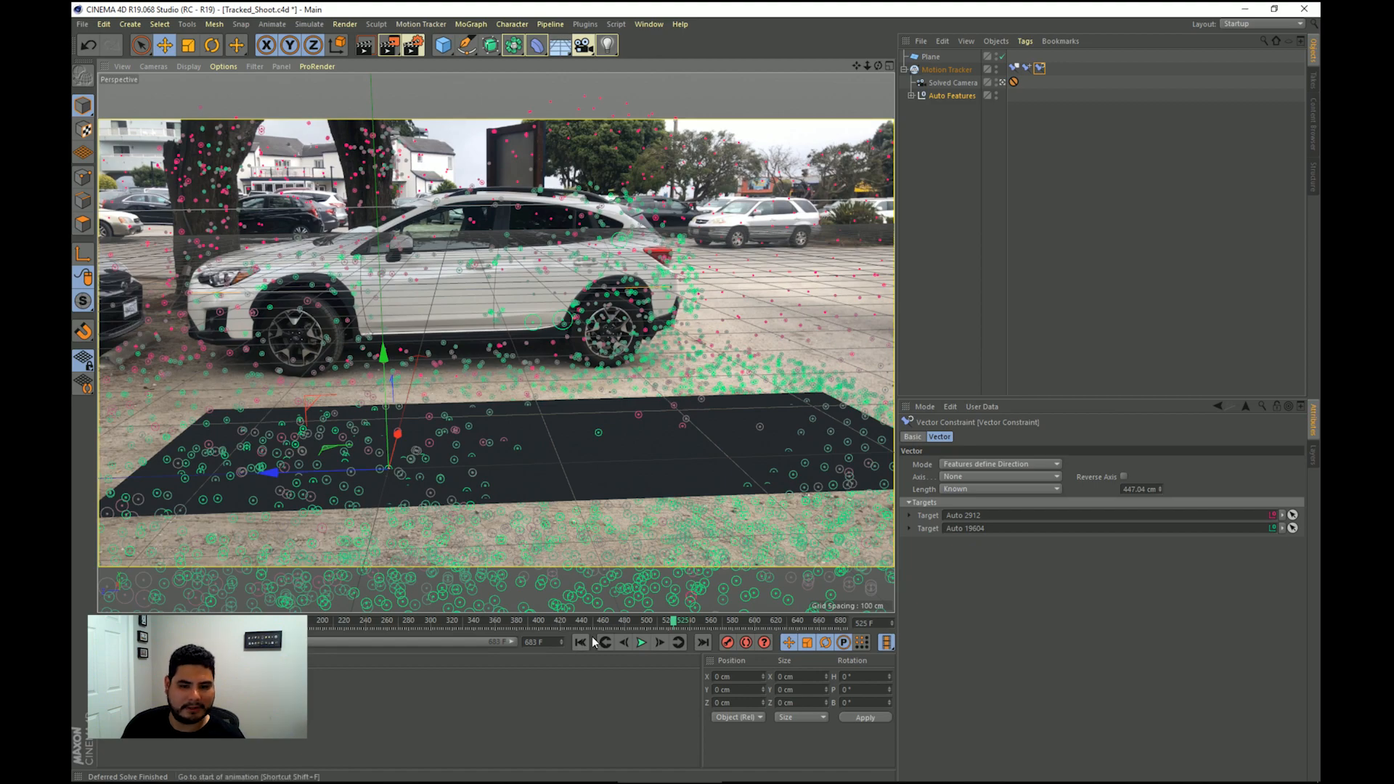
Check the rescaled plane at frames 360 and 385, and move it to -13 cm on Z
{"action": "left_click_drag", "start_coordinate": [674, 622], "coordinate": [496, 594]}
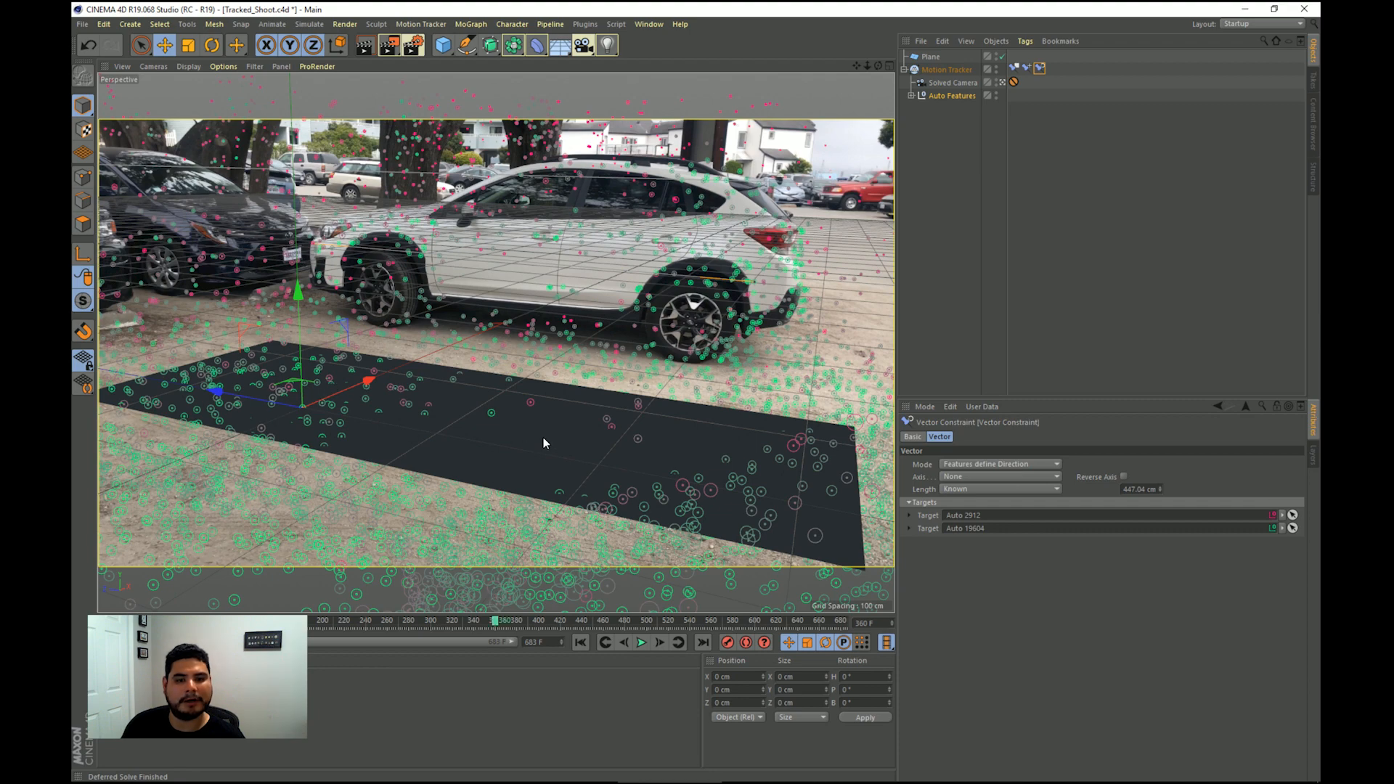
{"action": "left_click_drag", "start_coordinate": [506, 629], "coordinate": [522, 627]}
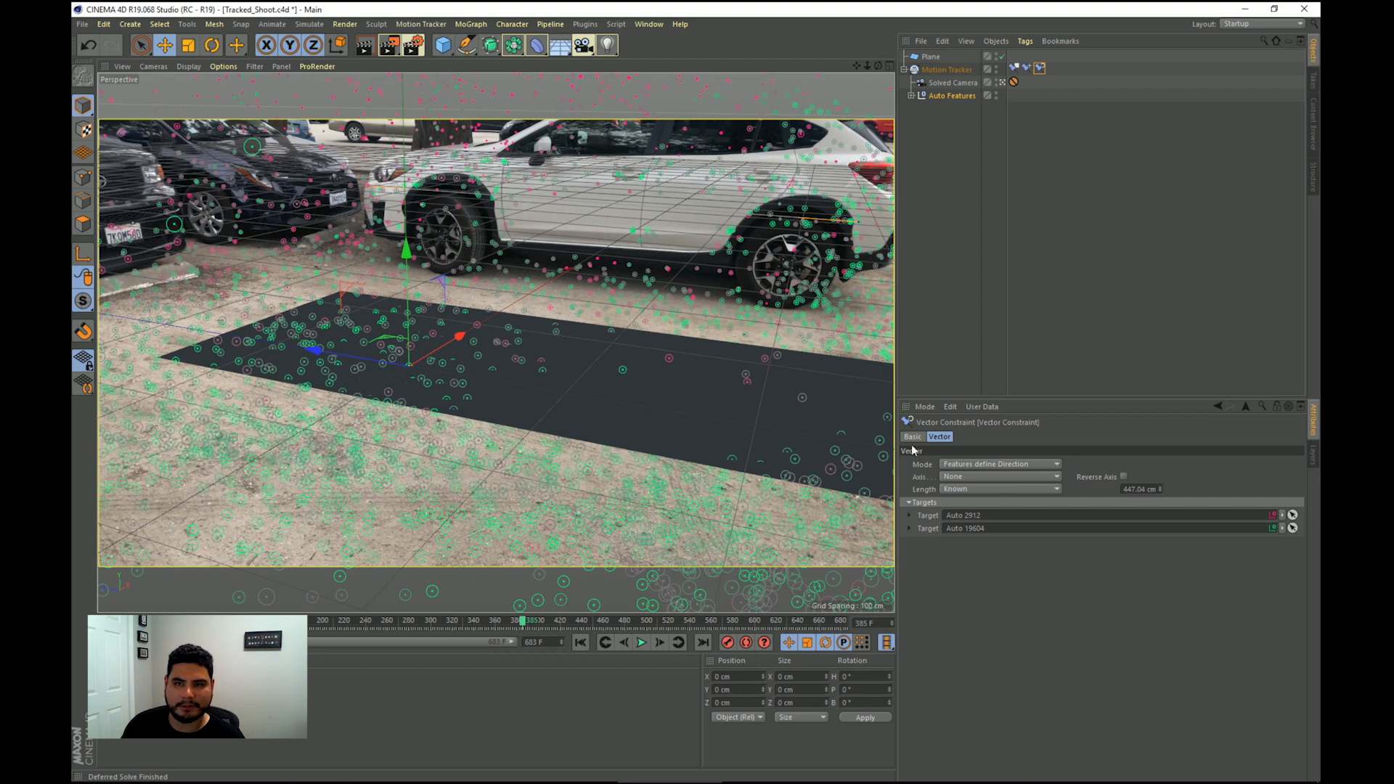
{"action": "left_click", "coordinate": [930, 56]}
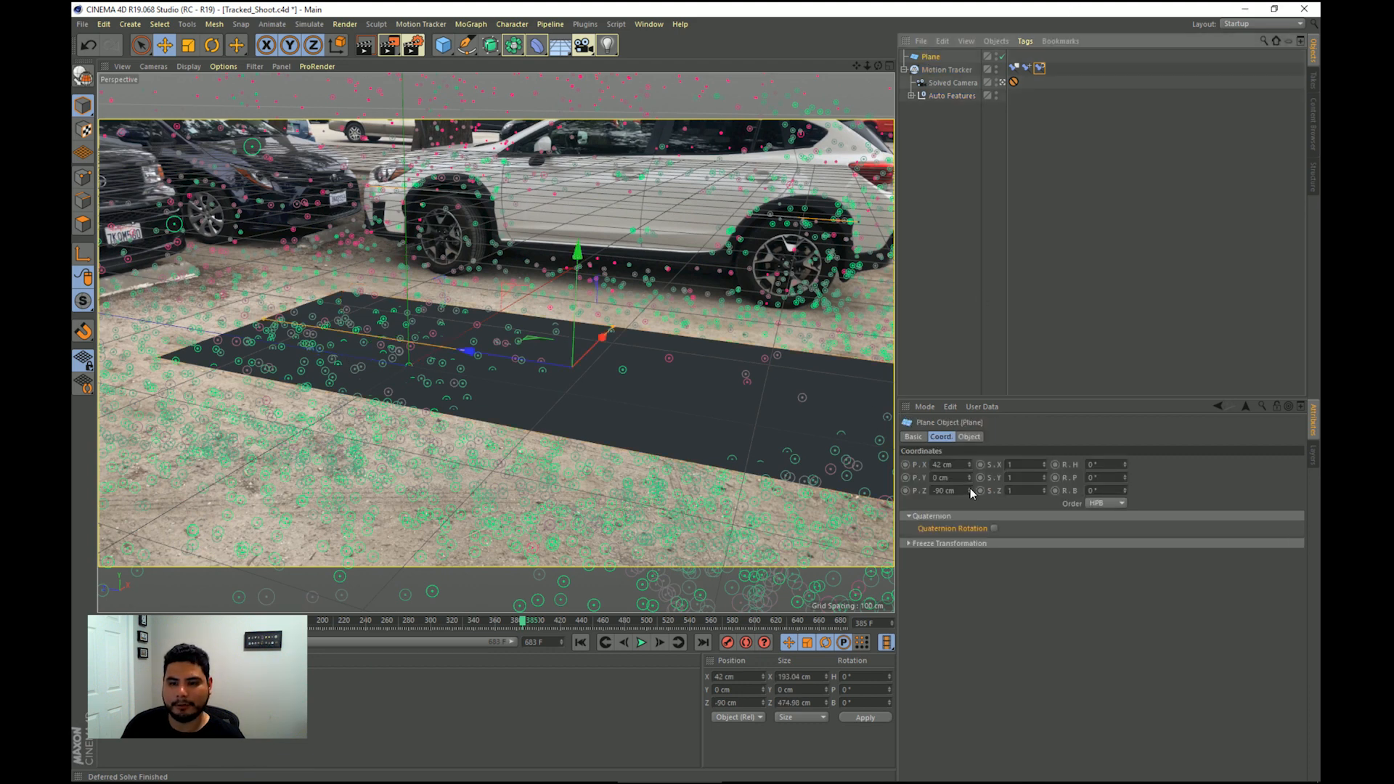
{"action": "left_click_drag", "start_coordinate": [970, 490], "coordinate": [1046, 489]}
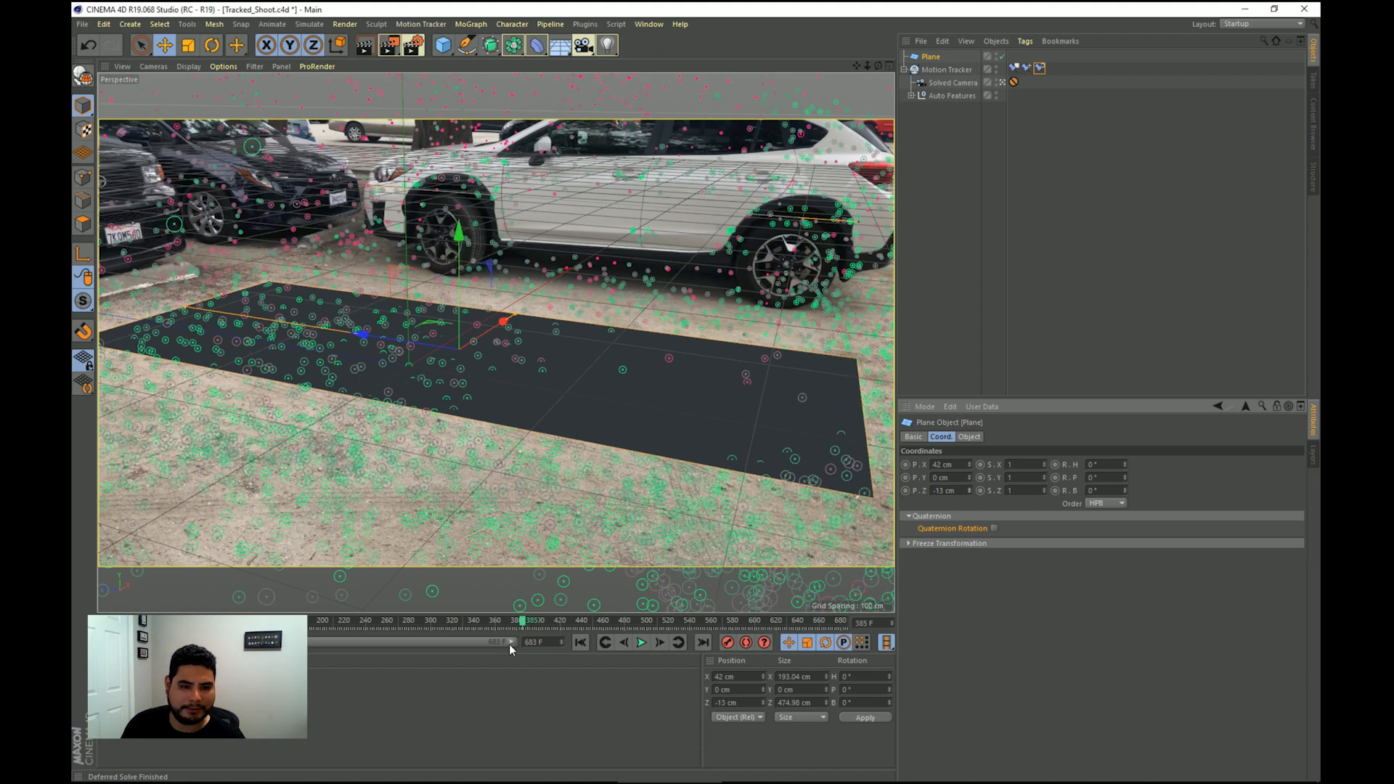
Move the plane to 53 cm on X at frame 125 and scrub to frame 371 to check its placement
{"action": "left_click_drag", "start_coordinate": [520, 622], "coordinate": [226, 599]}
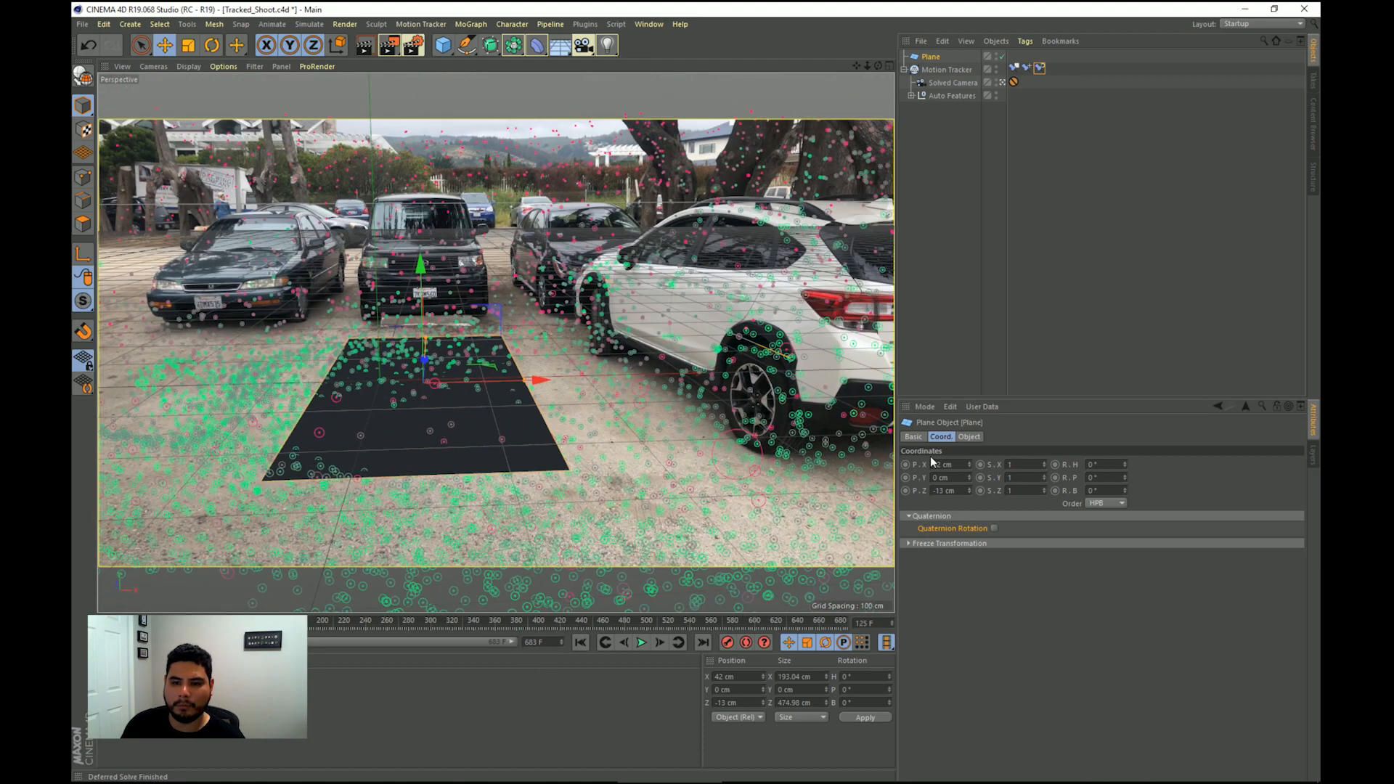
{"action": "left_click_drag", "start_coordinate": [969, 465], "coordinate": [979, 463]}
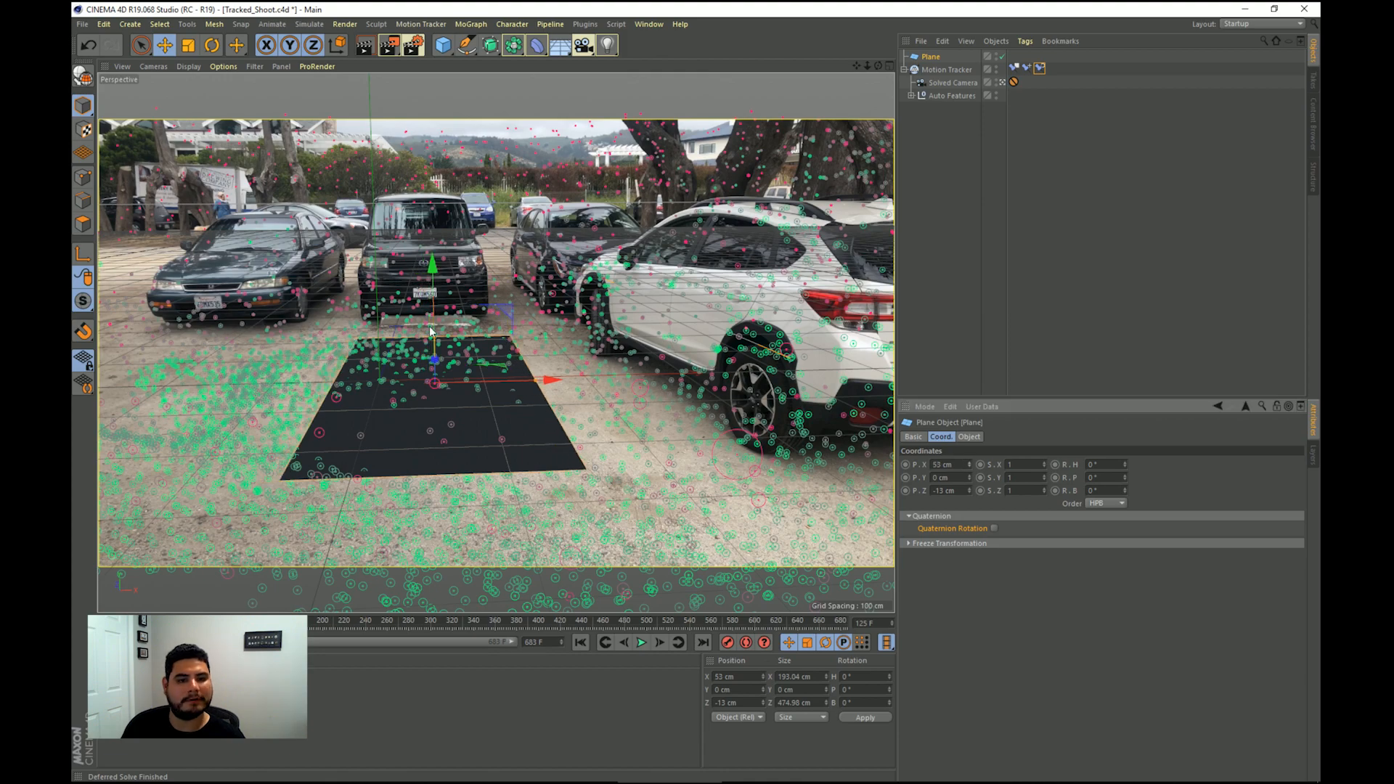
{"action": "left_click_drag", "start_coordinate": [319, 622], "coordinate": [577, 590]}
With the Solved Camera selected, return to the first frame and switch to the Animate layout
{"action": "left_click", "coordinate": [953, 83]}
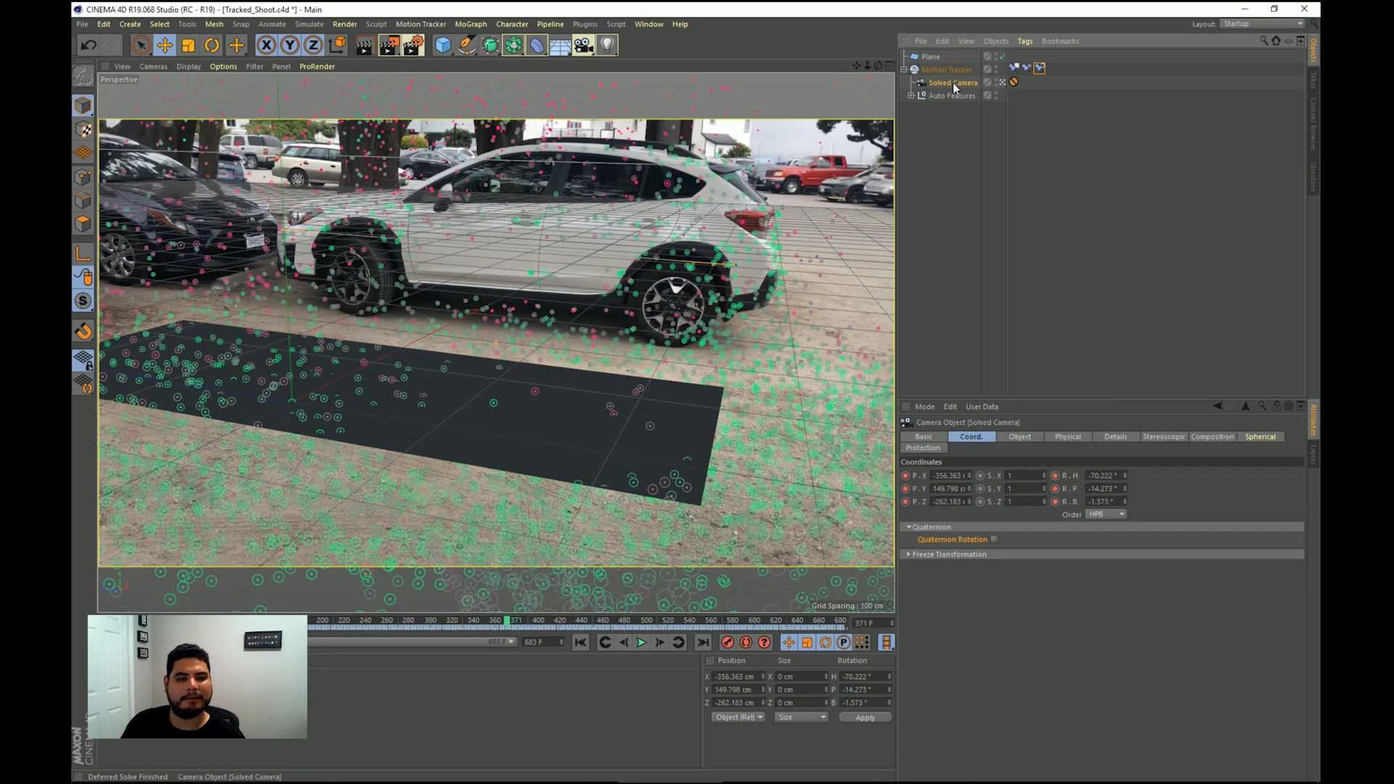
{"action": "left_click", "coordinate": [581, 643]}
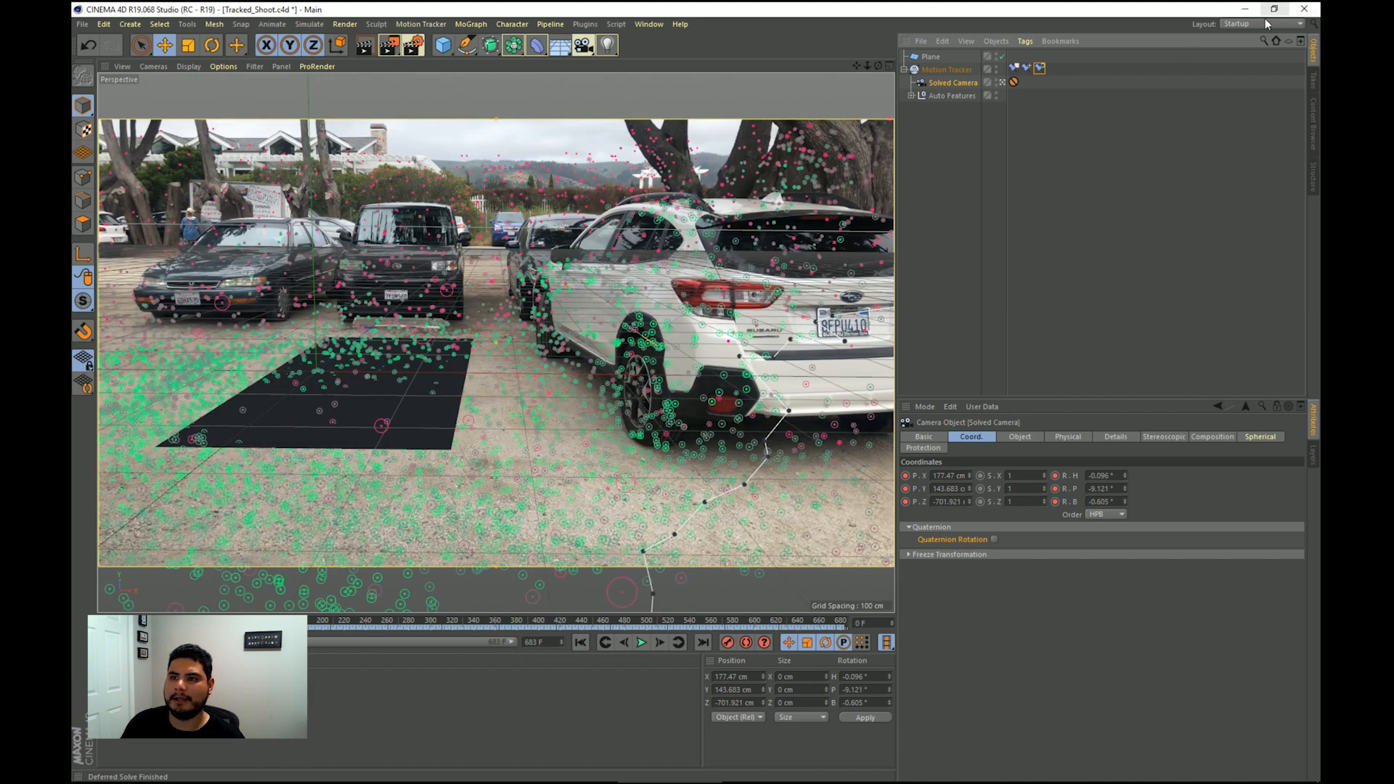
{"action": "left_click", "coordinate": [1227, 24]}
{"action": "left_click", "coordinate": [1235, 41]}
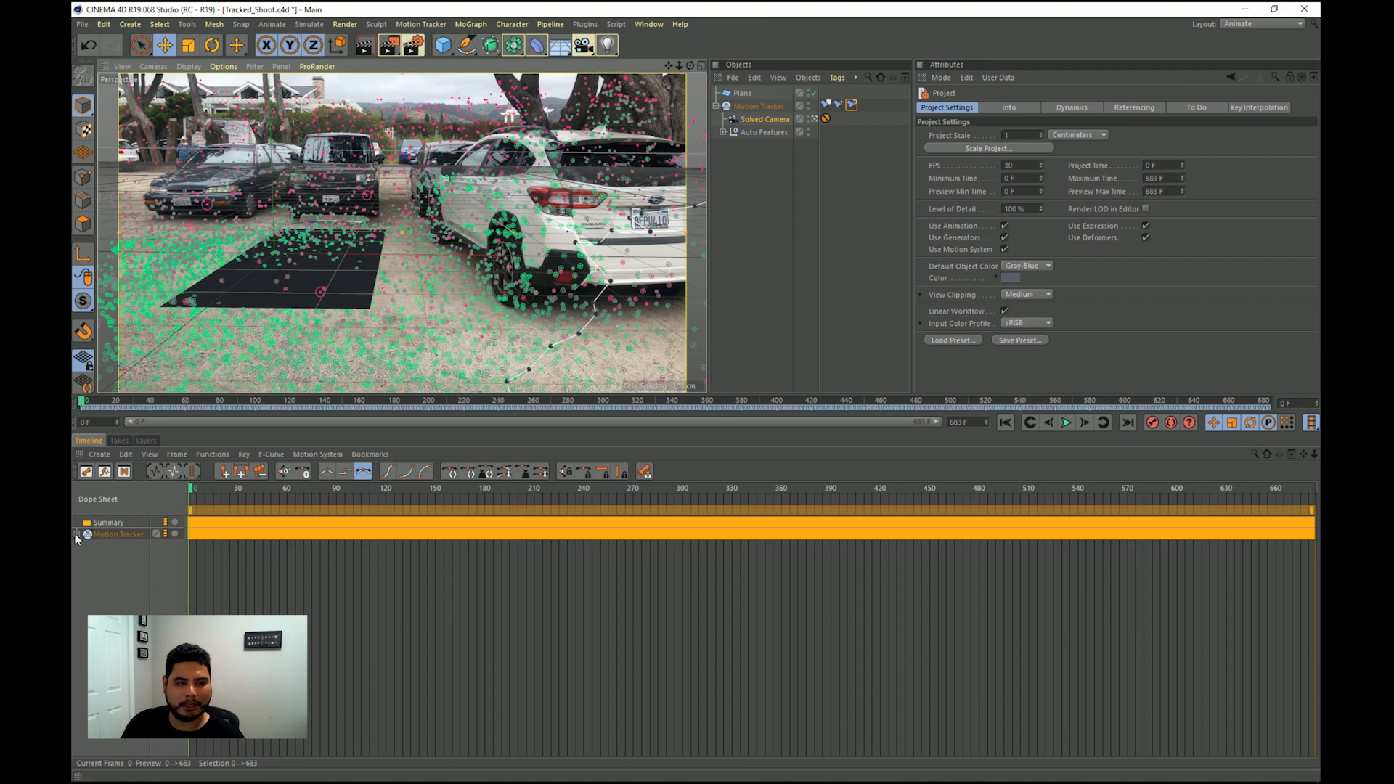
Bake the Solved Camera's animation into a copy over frames 0 to 683, including all parameters, with expressions baked and tracks cleaned
{"action": "left_click", "coordinate": [76, 534]}
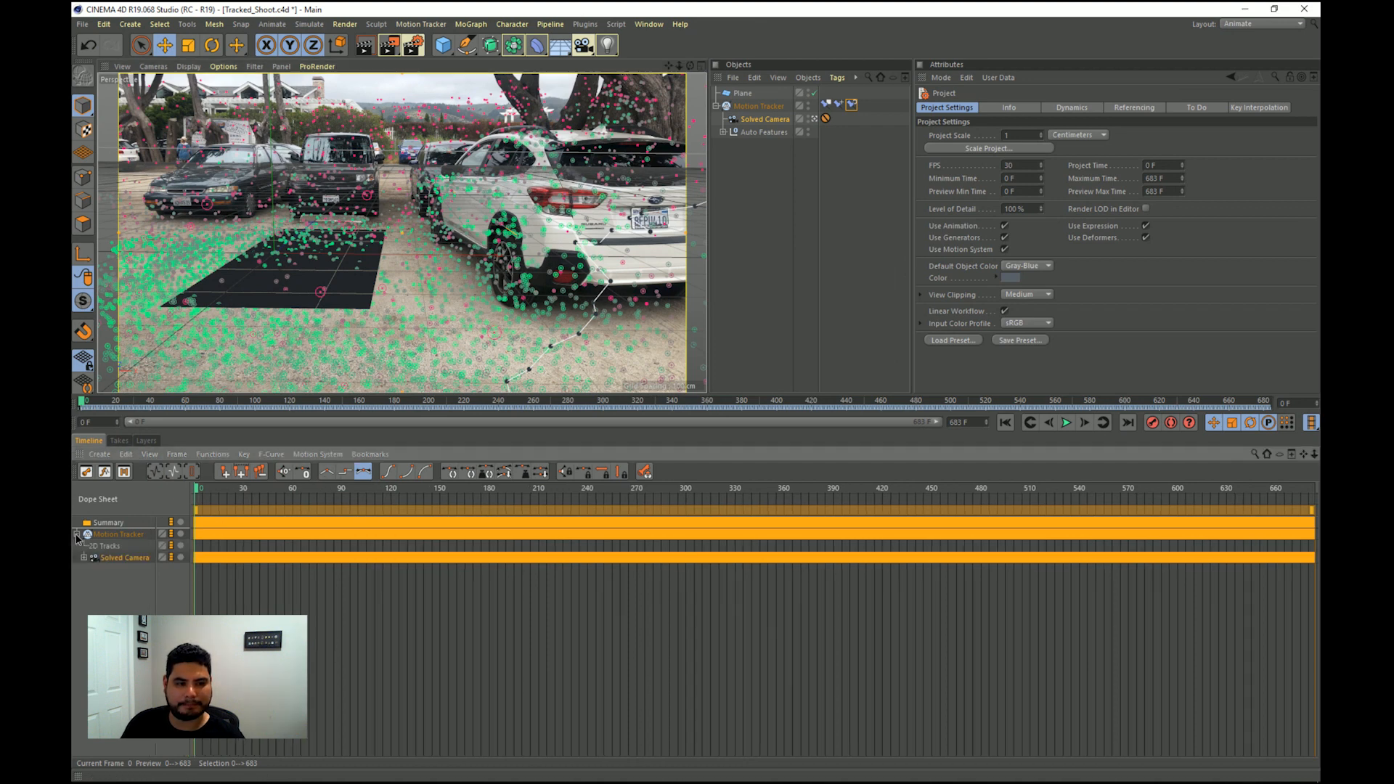
{"action": "left_click", "coordinate": [111, 559]}
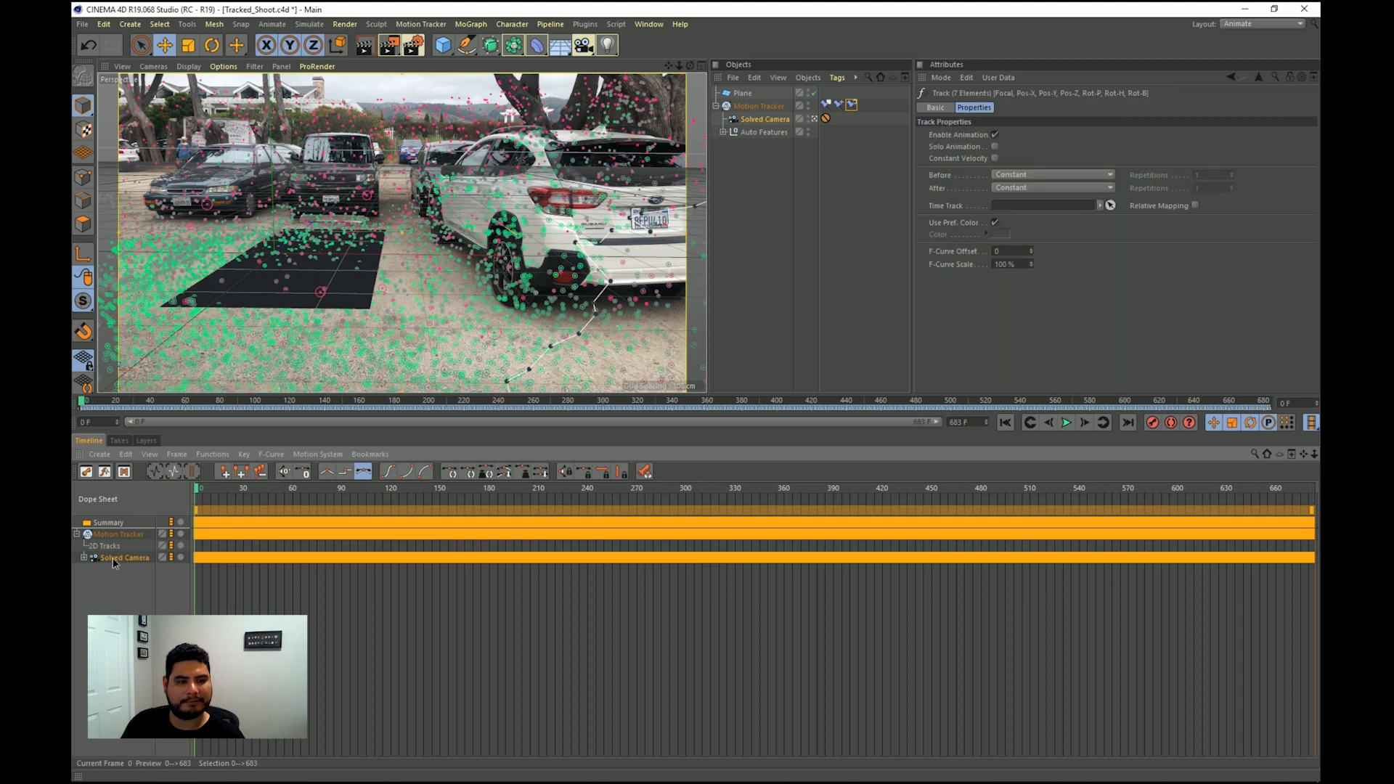
{"action": "left_click", "coordinate": [177, 452]}
{"action": "mouse_move", "coordinate": [202, 456]}
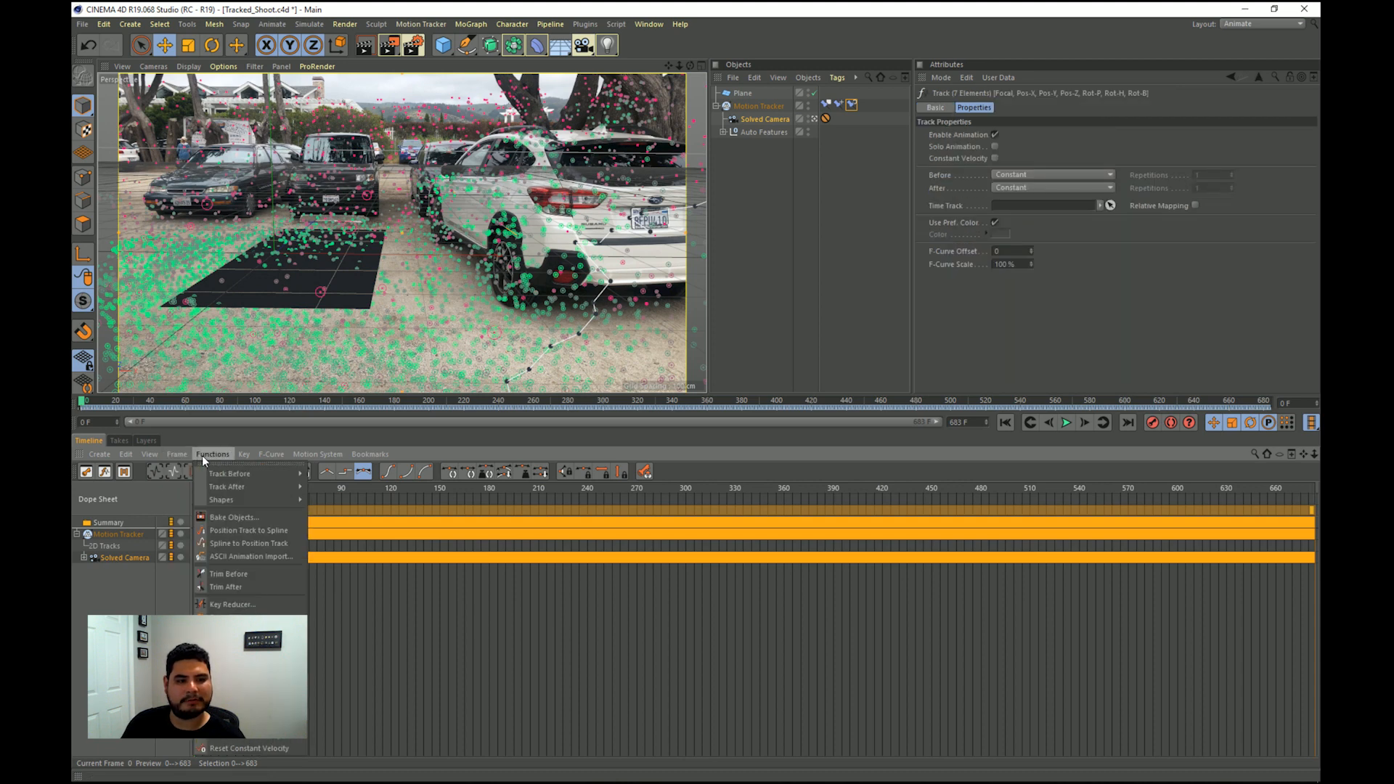
{"action": "left_click", "coordinate": [231, 519]}
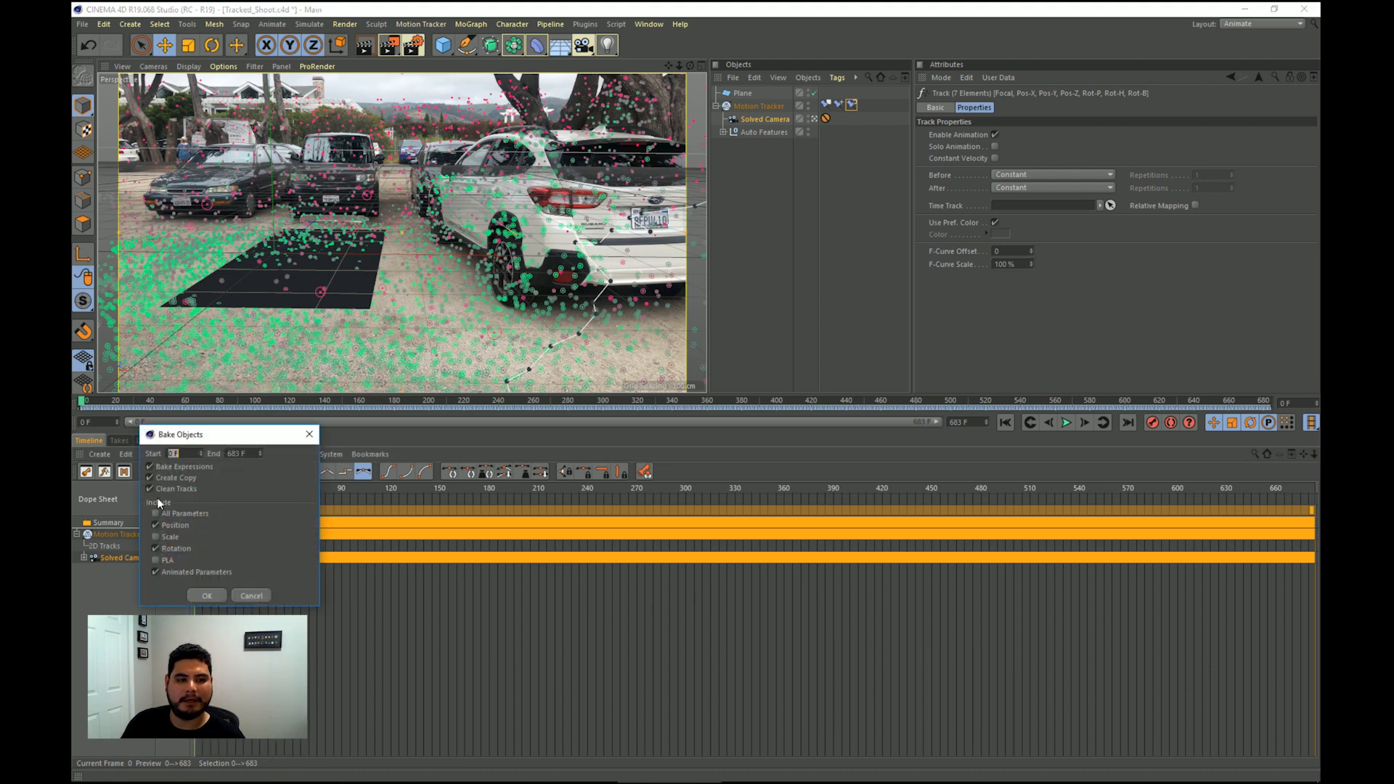
{"action": "left_click", "coordinate": [184, 514]}
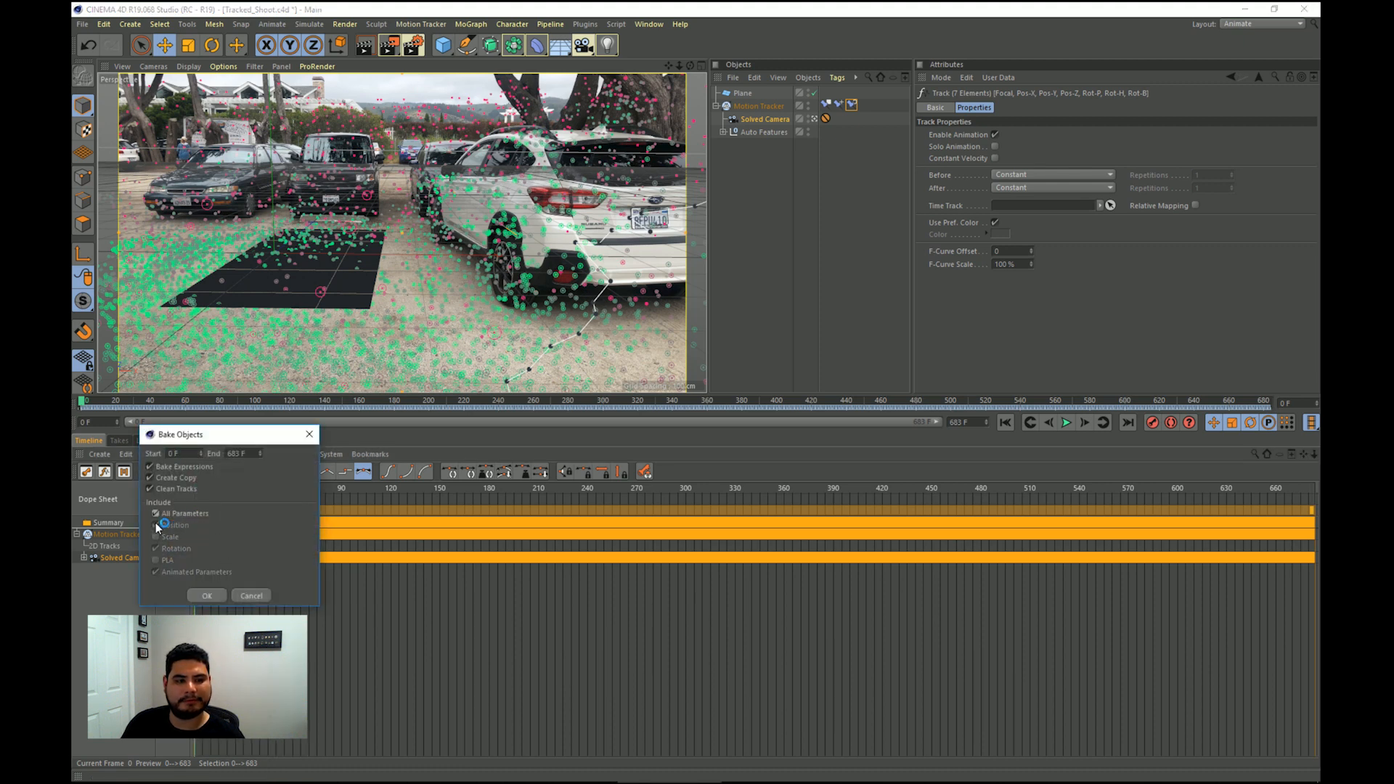
{"action": "left_click", "coordinate": [199, 596]}
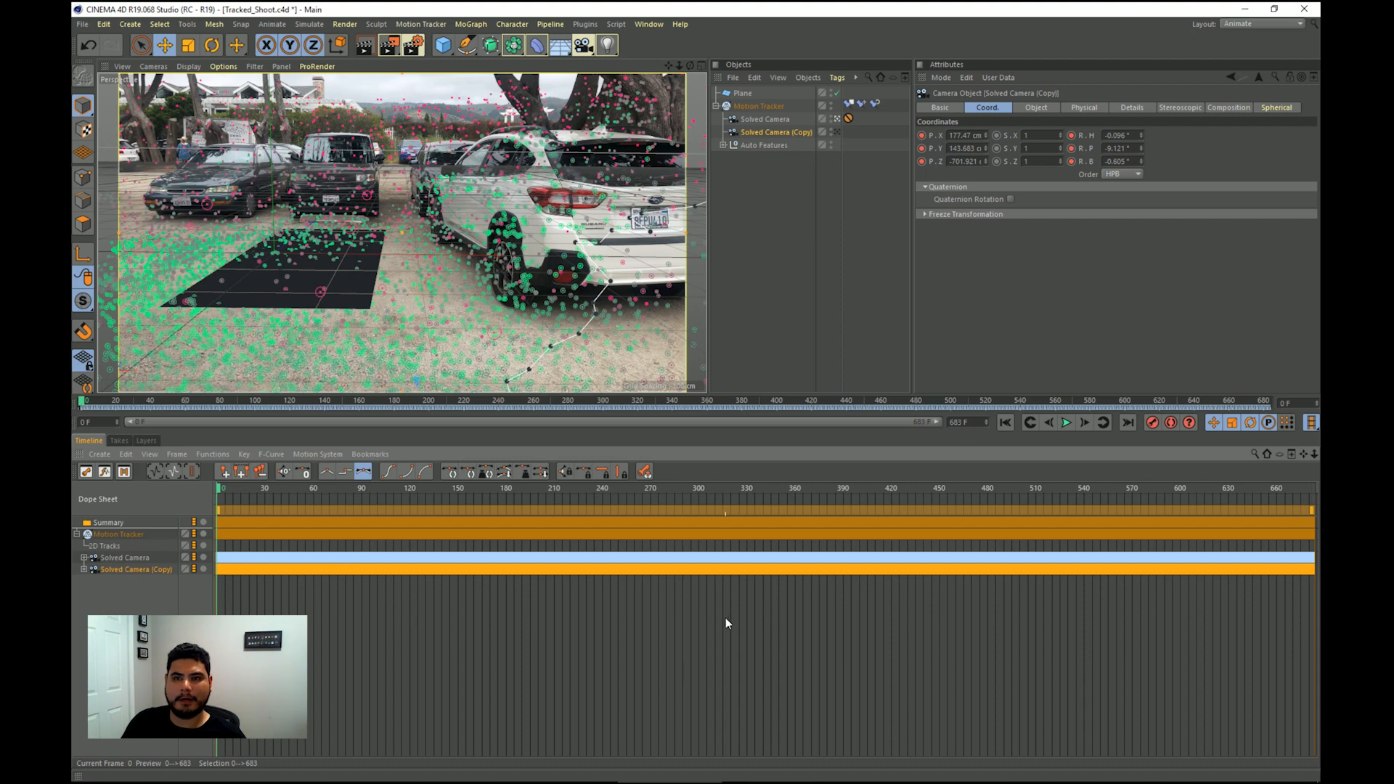
Return to the Startup layout, save the project, and save an incremental version as Tracked_Shoot_0001.c4d
{"action": "left_click", "coordinate": [1249, 23]}
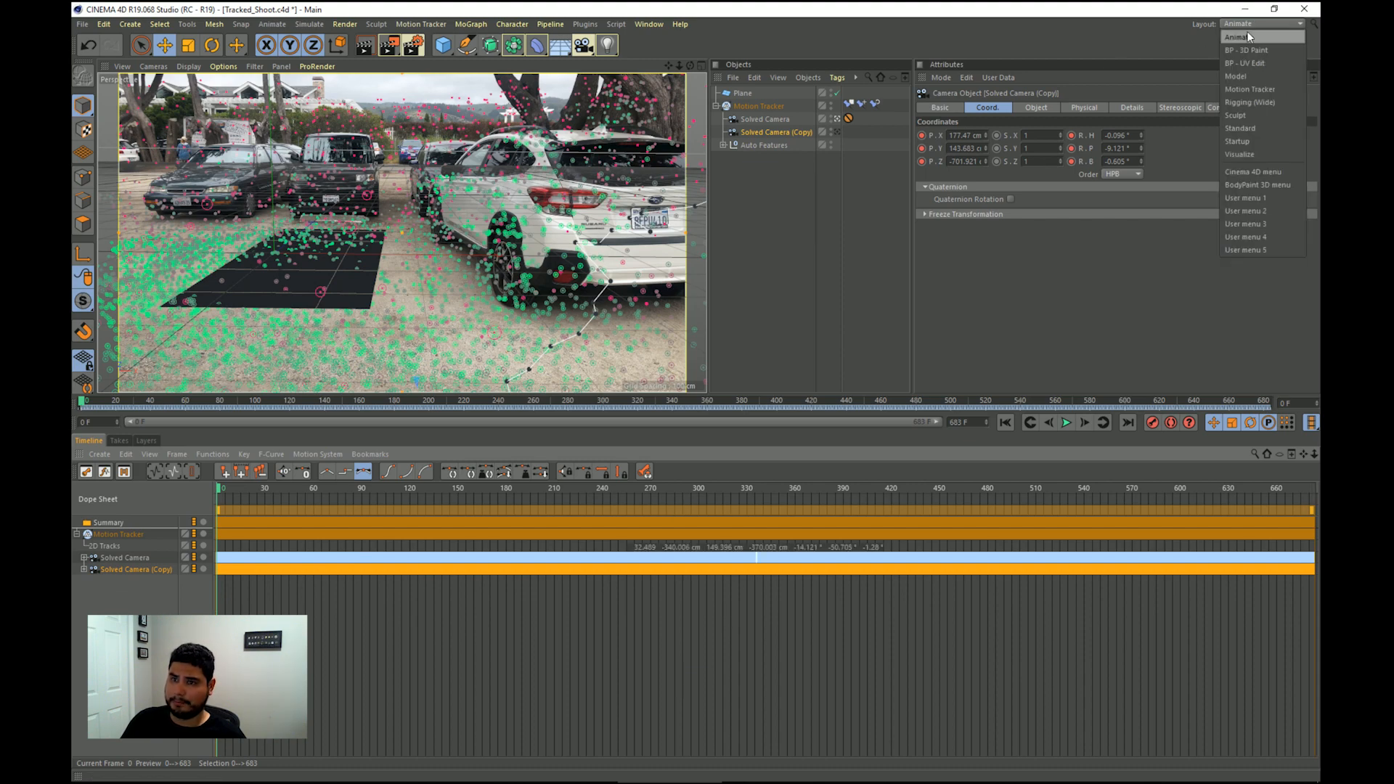
{"action": "left_click", "coordinate": [1235, 141]}
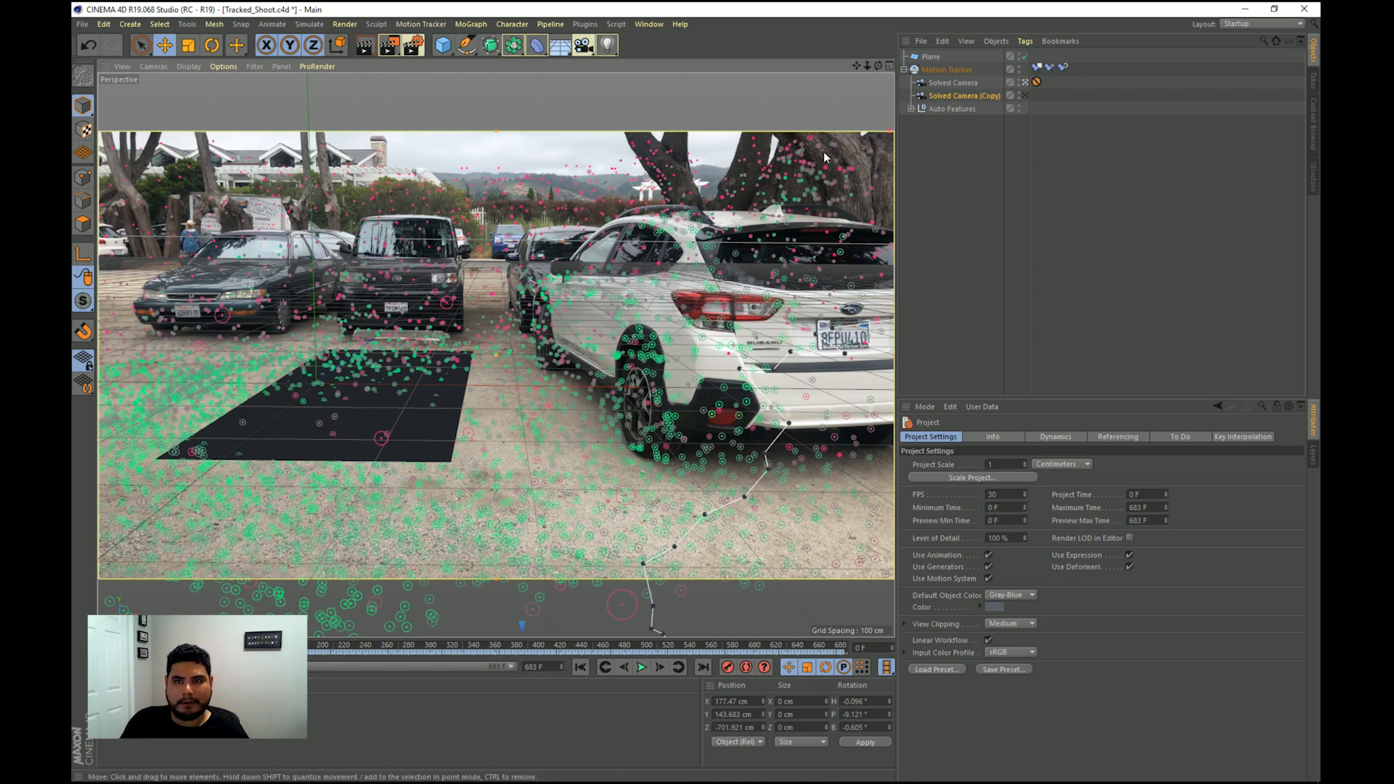
{"action": "left_click", "coordinate": [82, 24]}
{"action": "left_click", "coordinate": [111, 132]}
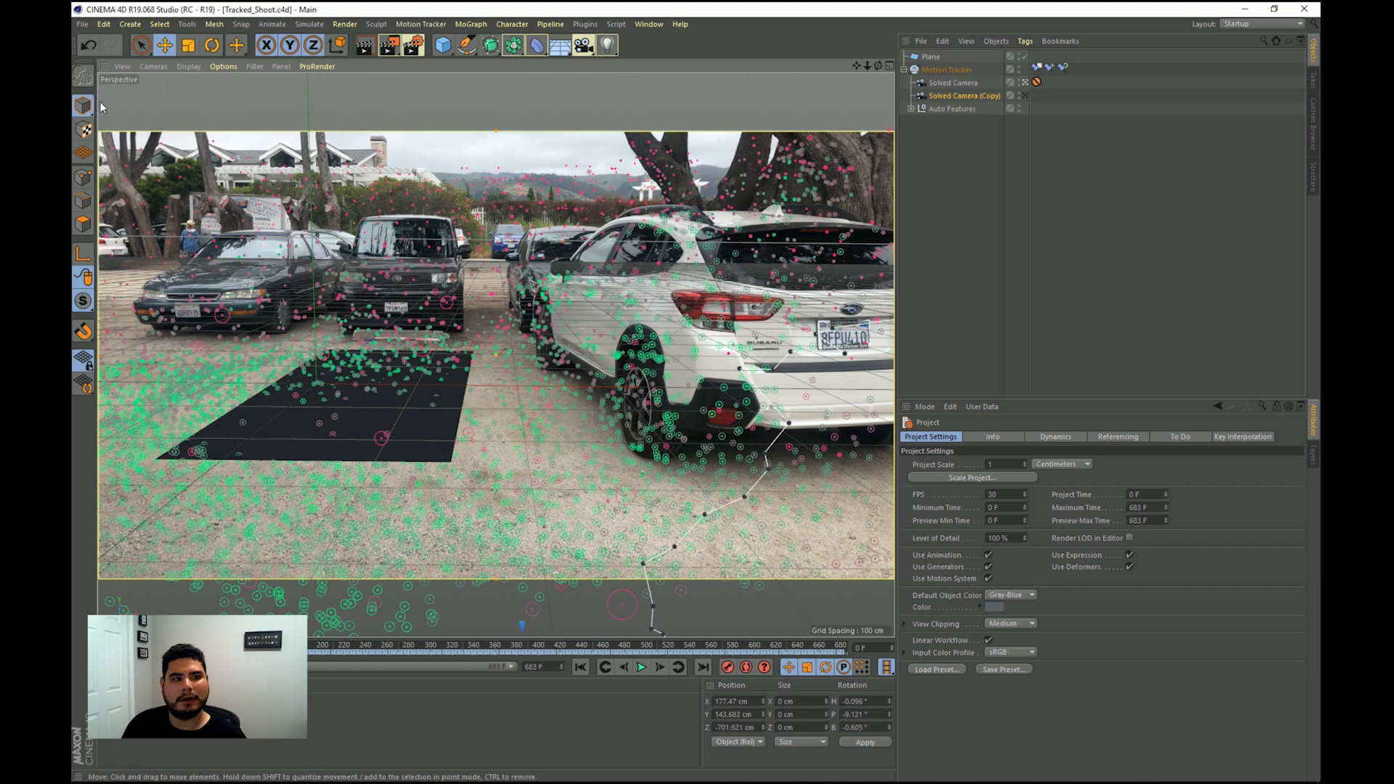
{"action": "left_click", "coordinate": [82, 24]}
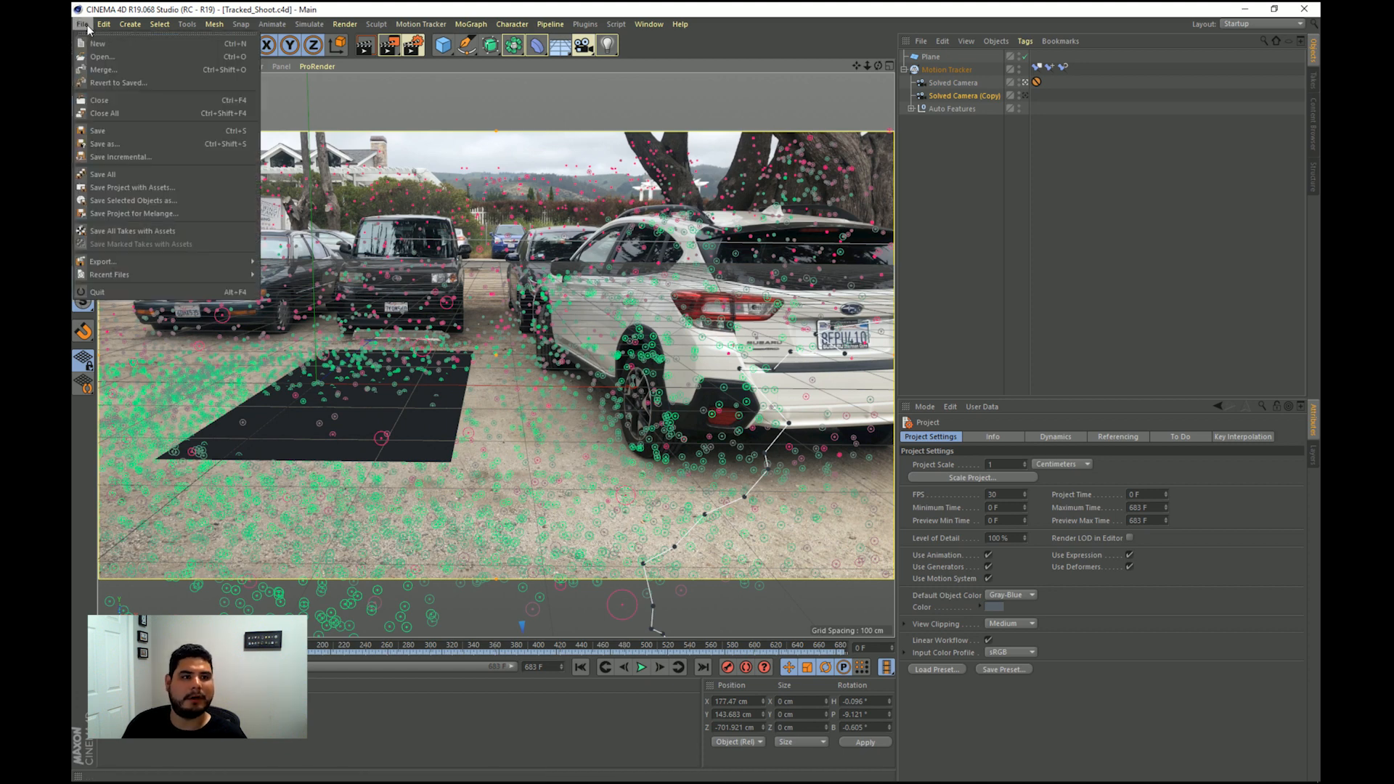
{"action": "left_click", "coordinate": [157, 158]}
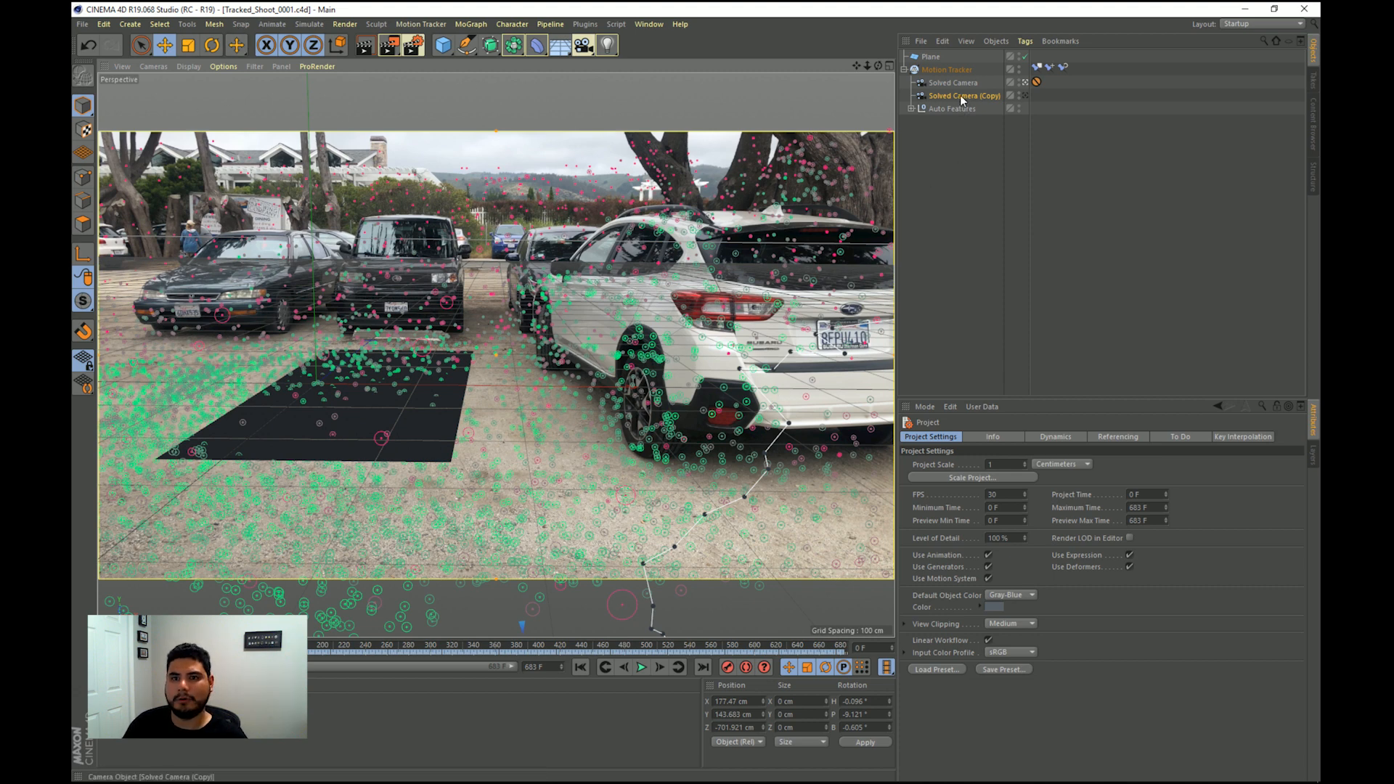
Move the baked Solved Camera copy out of the Motion Tracker hierarchy and delete the Motion Tracker with its children
{"action": "left_click_drag", "start_coordinate": [959, 95], "coordinate": [960, 158]}
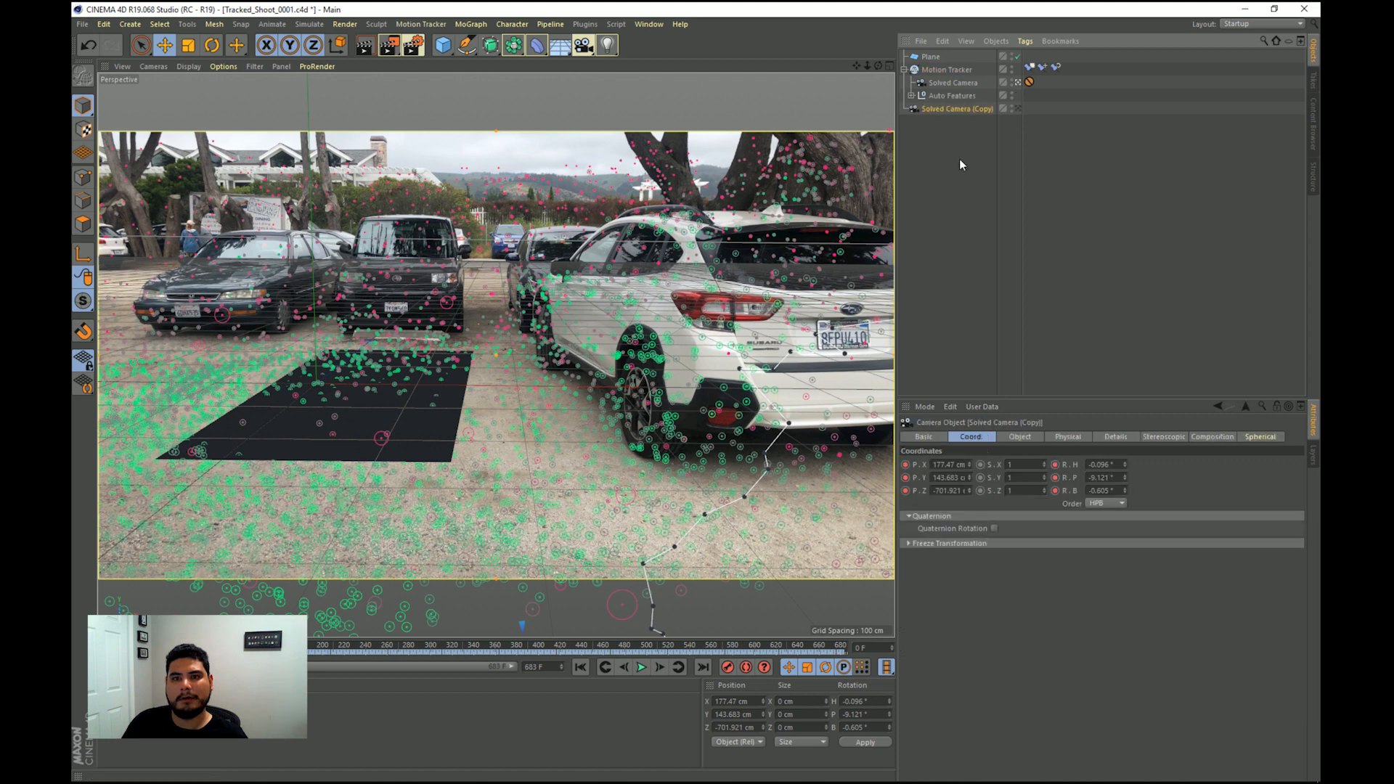
{"action": "left_click", "coordinate": [964, 120]}
{"action": "left_click", "coordinate": [963, 111]}
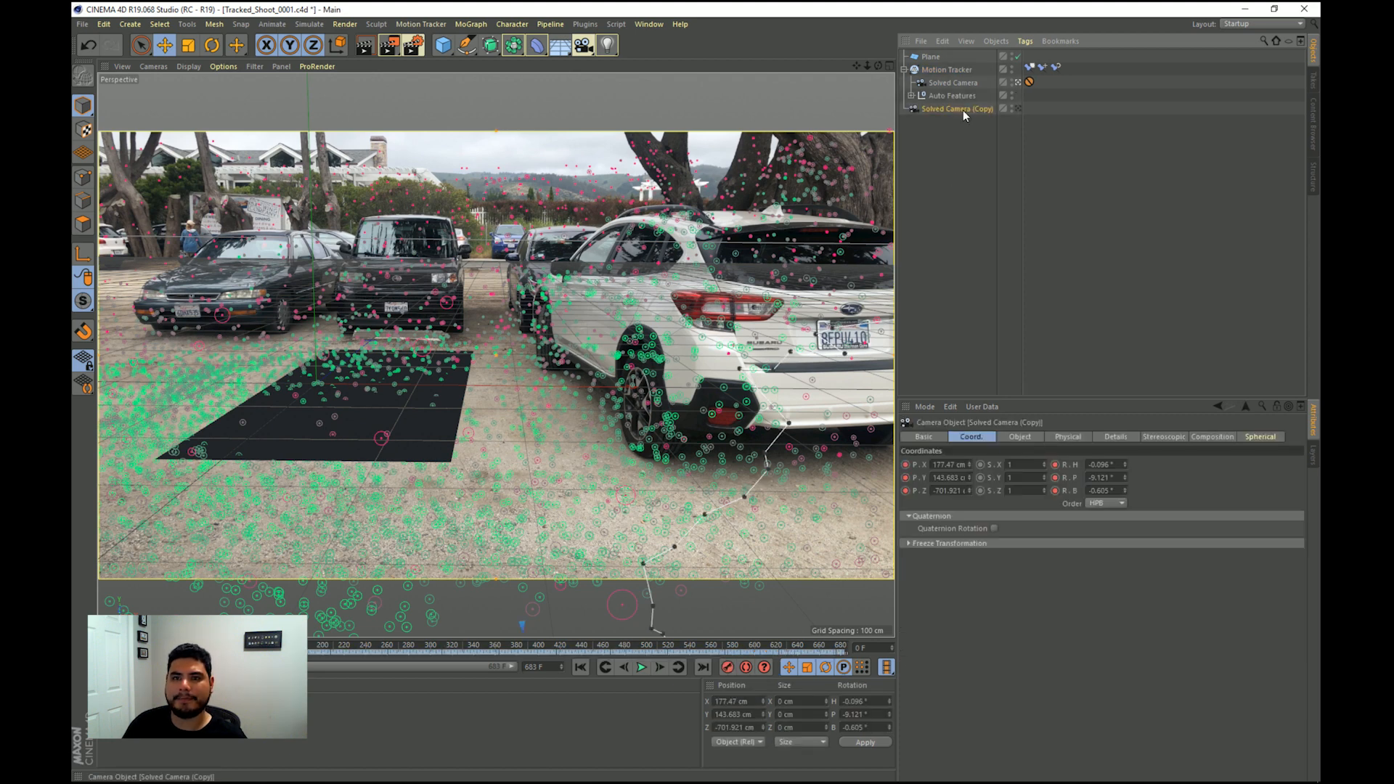
{"action": "left_click", "coordinate": [934, 58]}
{"action": "left_click", "coordinate": [942, 70]}
{"action": "key", "text": "Delete"}
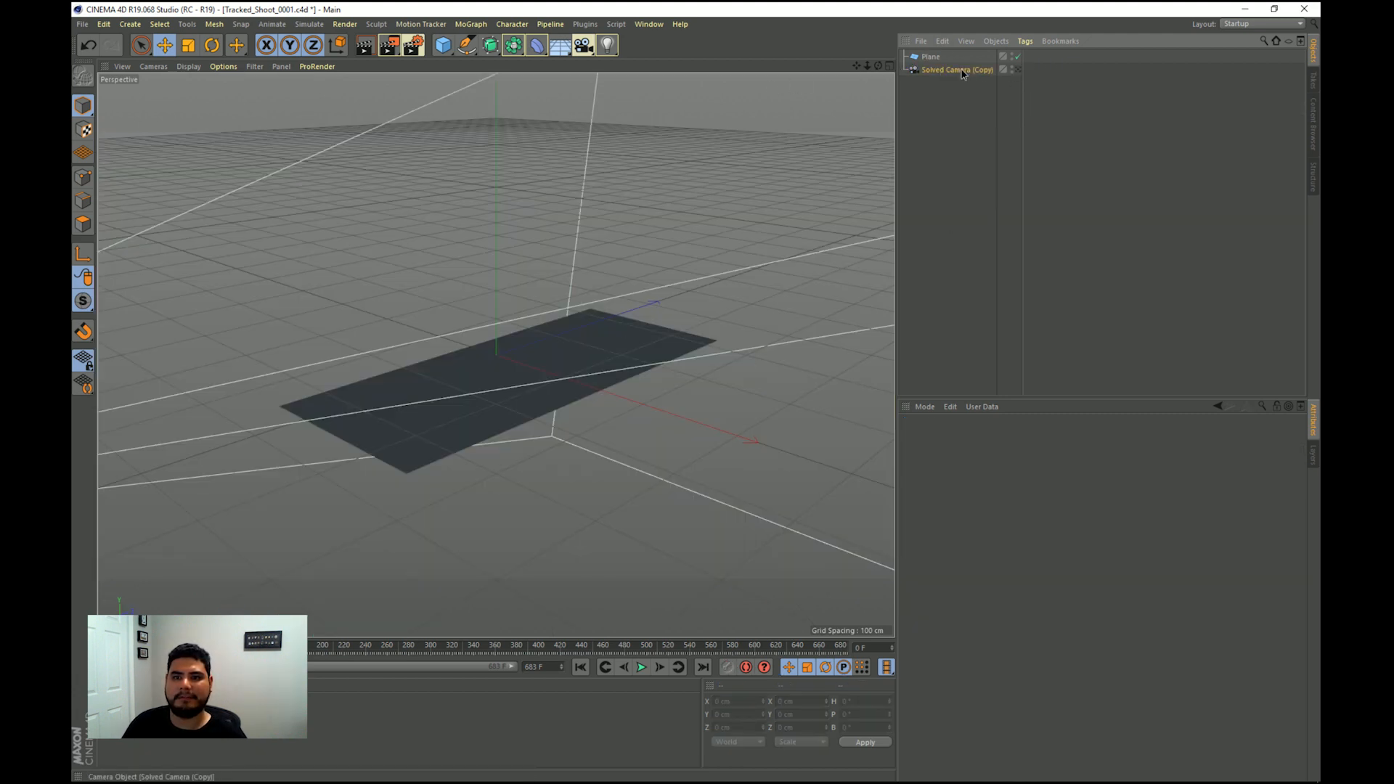
Look through the baked Solved Camera copy and scrub the animation to check the plane
{"action": "left_click", "coordinate": [932, 57]}
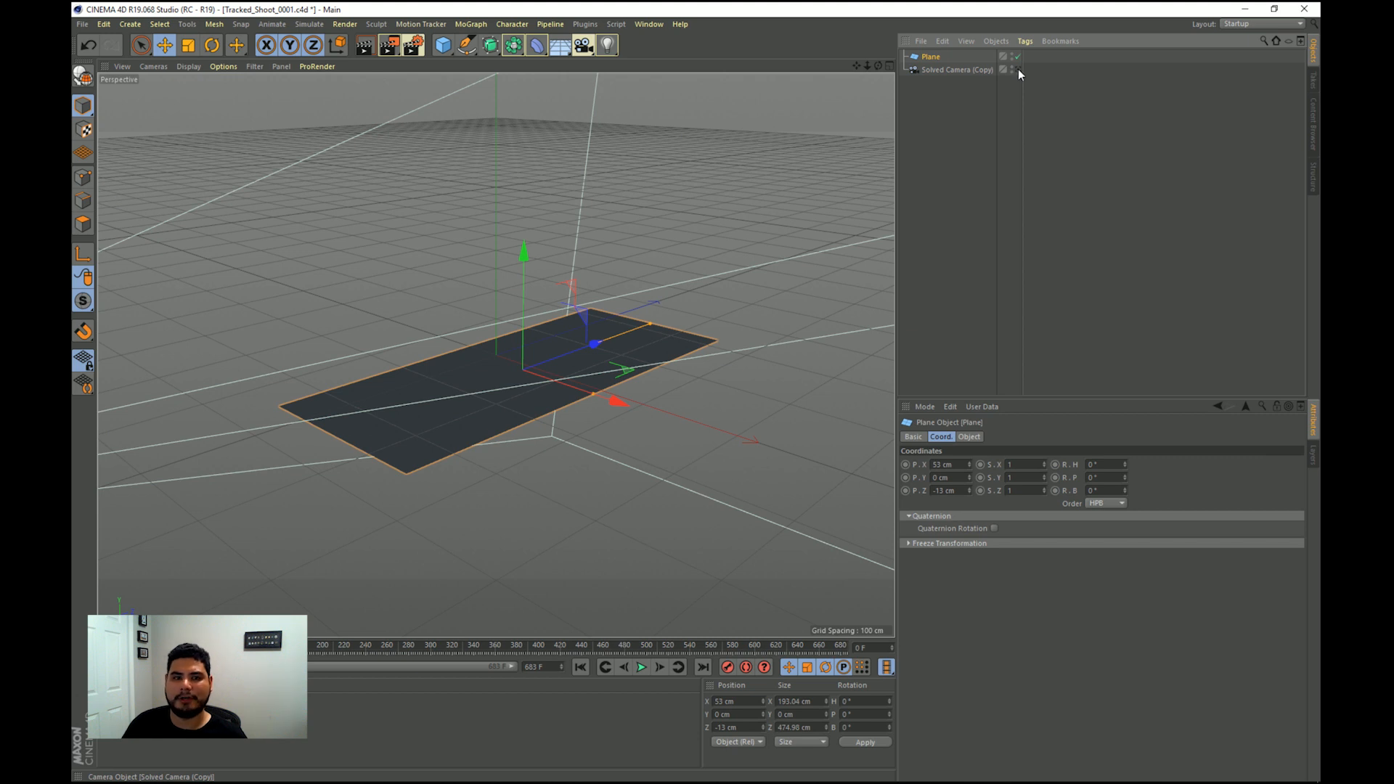
{"action": "left_click", "coordinate": [1018, 69]}
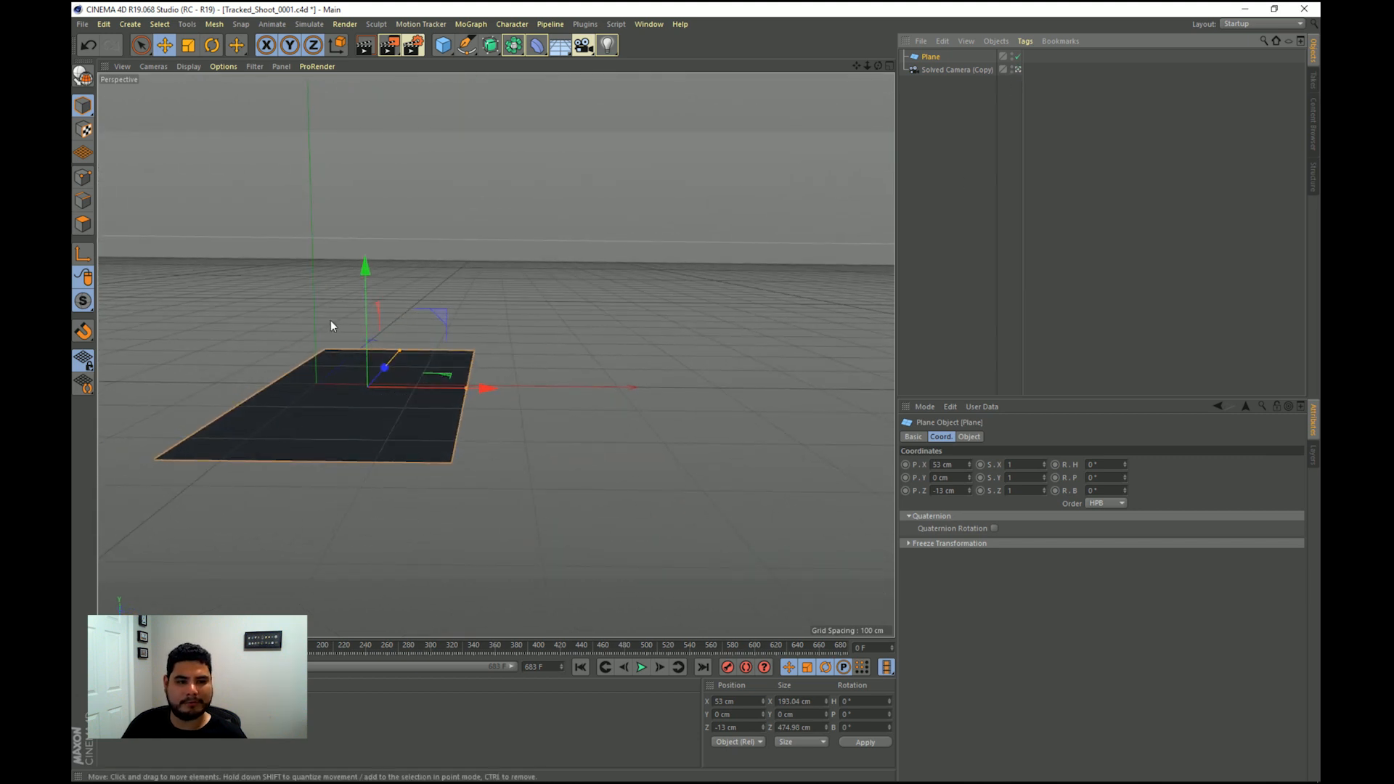
{"action": "left_click_drag", "start_coordinate": [109, 644], "coordinate": [99, 574]}
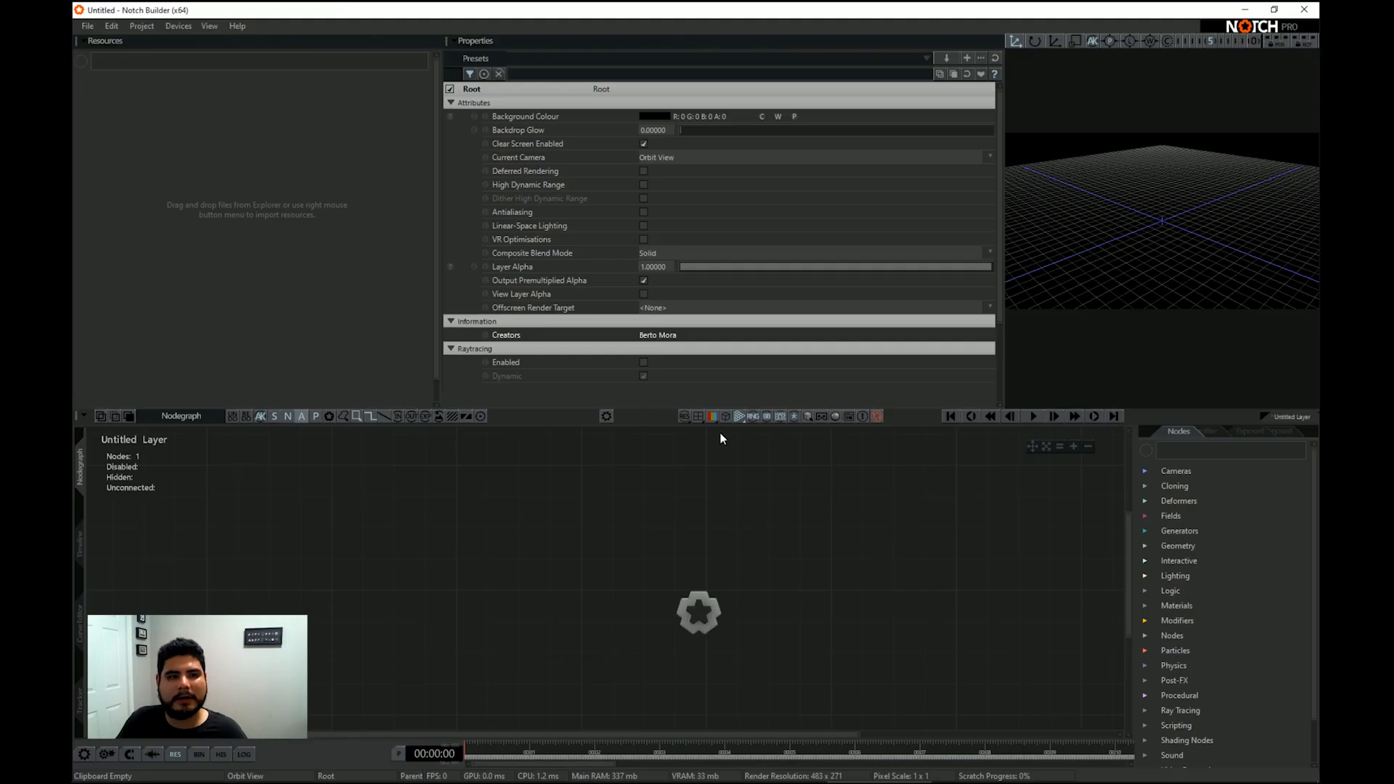
Switch to Notch Builder and import the video Parked_Car_1_1080LC.mov as a resource
{"action": "right_click", "coordinate": [228, 201]}
{"action": "mouse_move", "coordinate": [411, 308]}
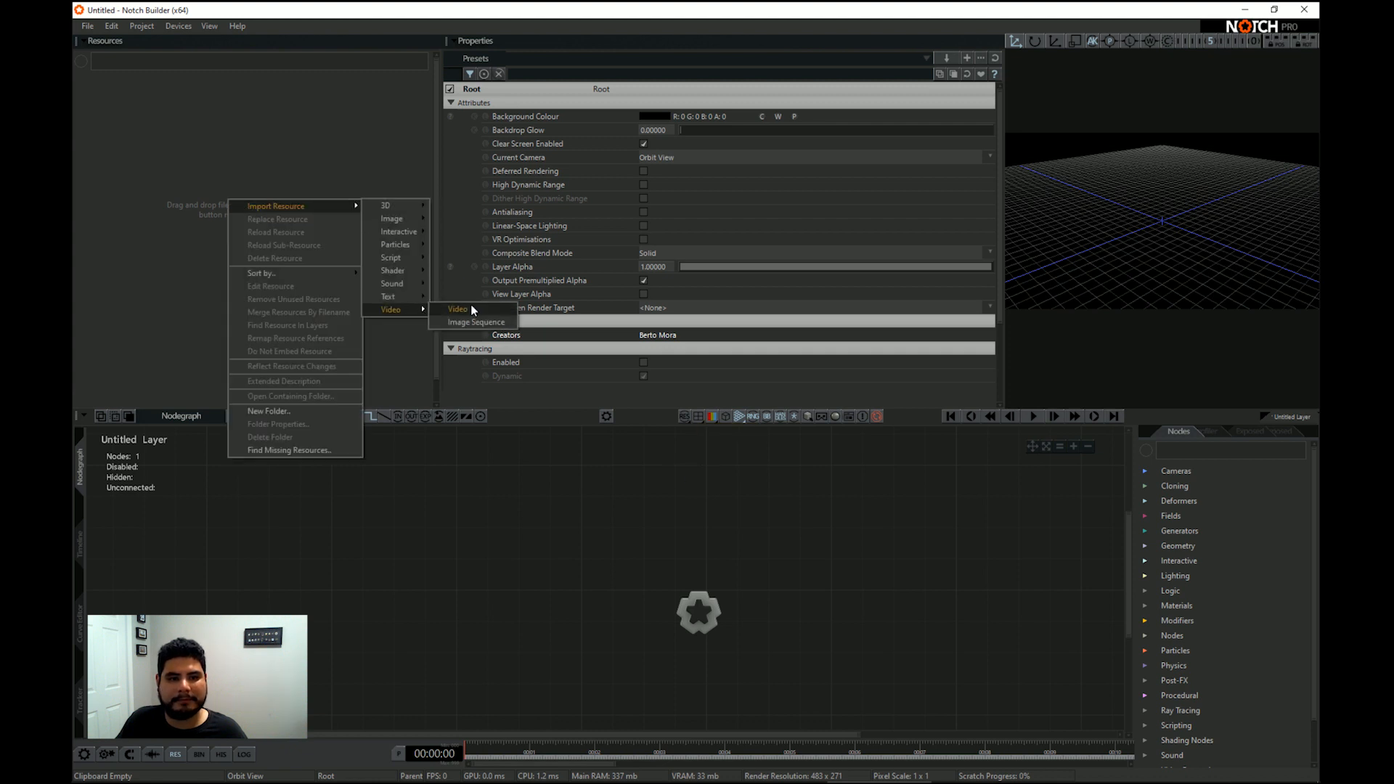
{"action": "left_click", "coordinate": [470, 304]}
{"action": "double_click", "coordinate": [682, 331]}
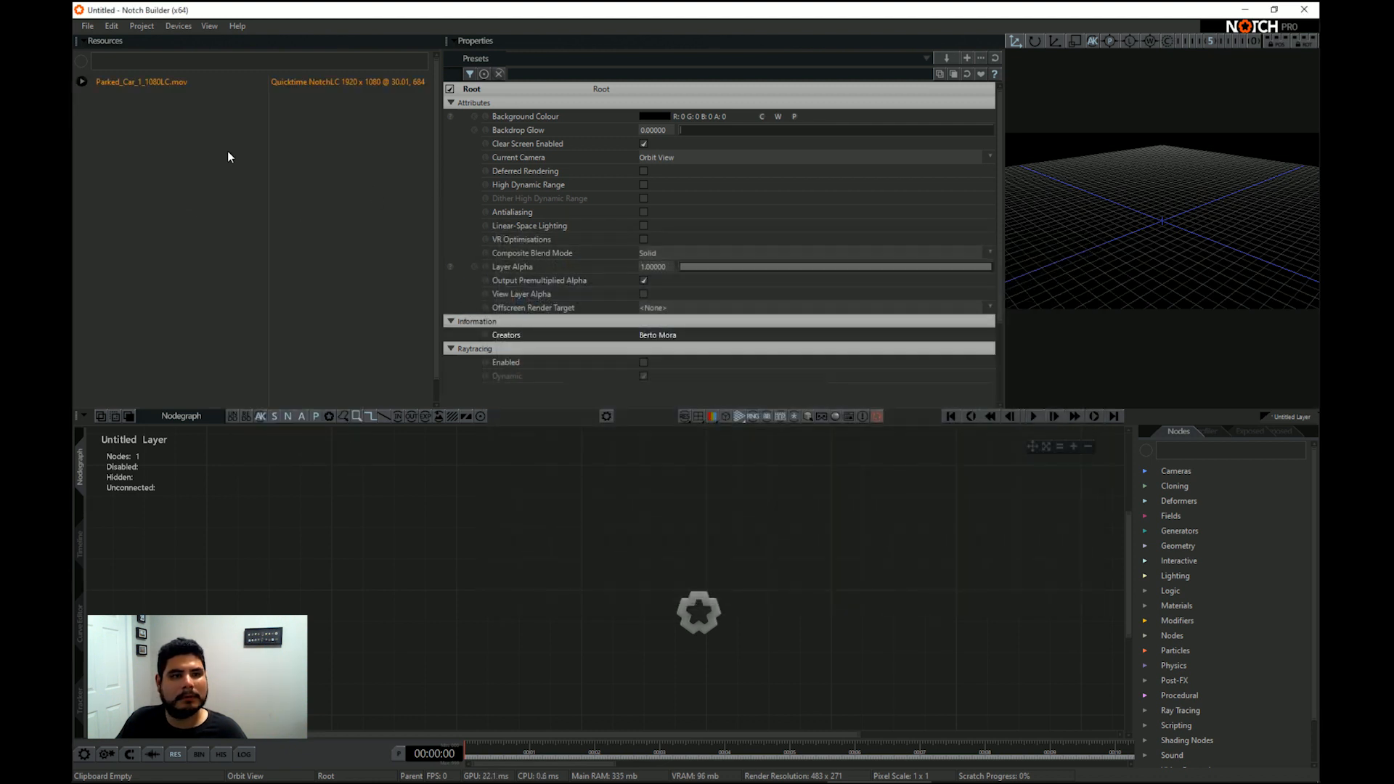
Import the Cinema 4D scene Lexus_LC_500.c4d from the Lexus_3d folder, keeping the scene scale at 0.01
{"action": "right_click", "coordinate": [228, 151]}
{"action": "mouse_move", "coordinate": [290, 158]}
{"action": "mouse_move", "coordinate": [405, 158]}
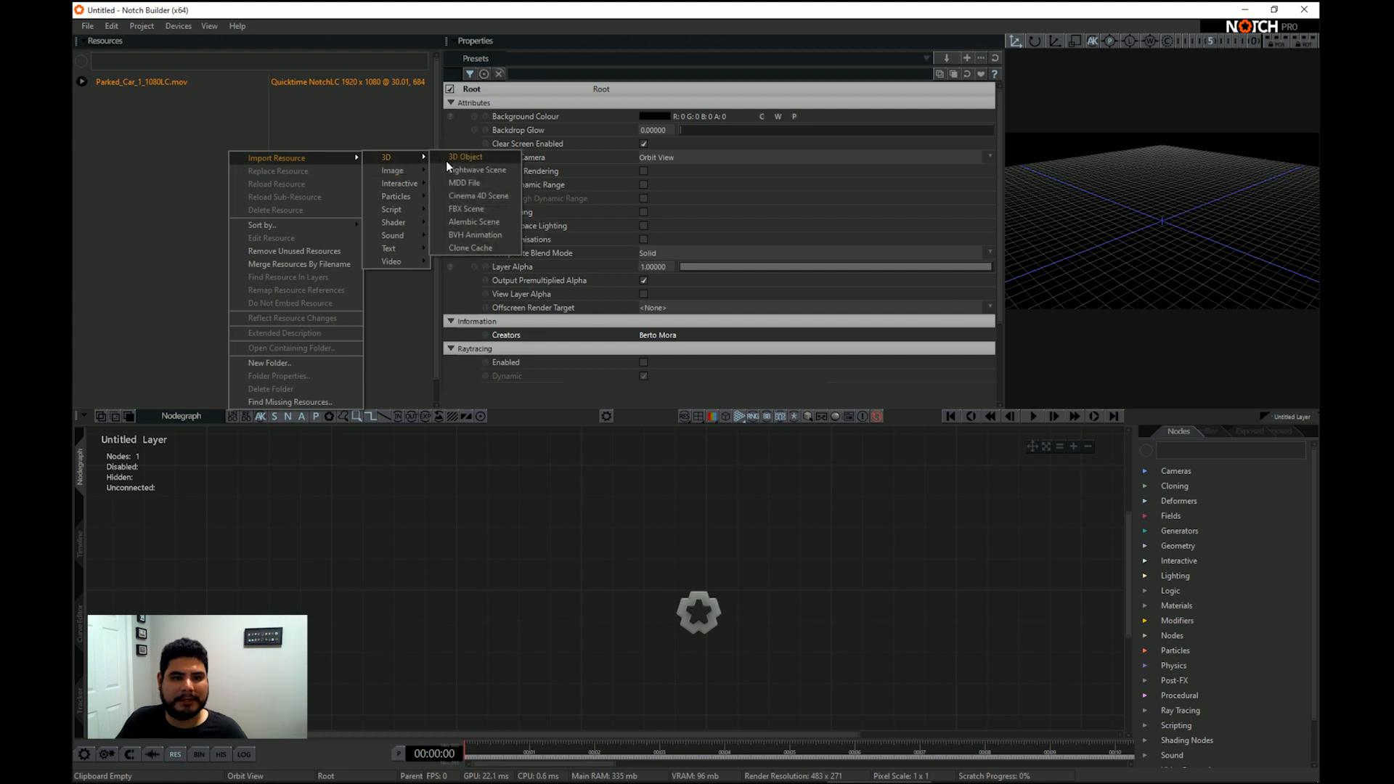
{"action": "left_click", "coordinate": [477, 193]}
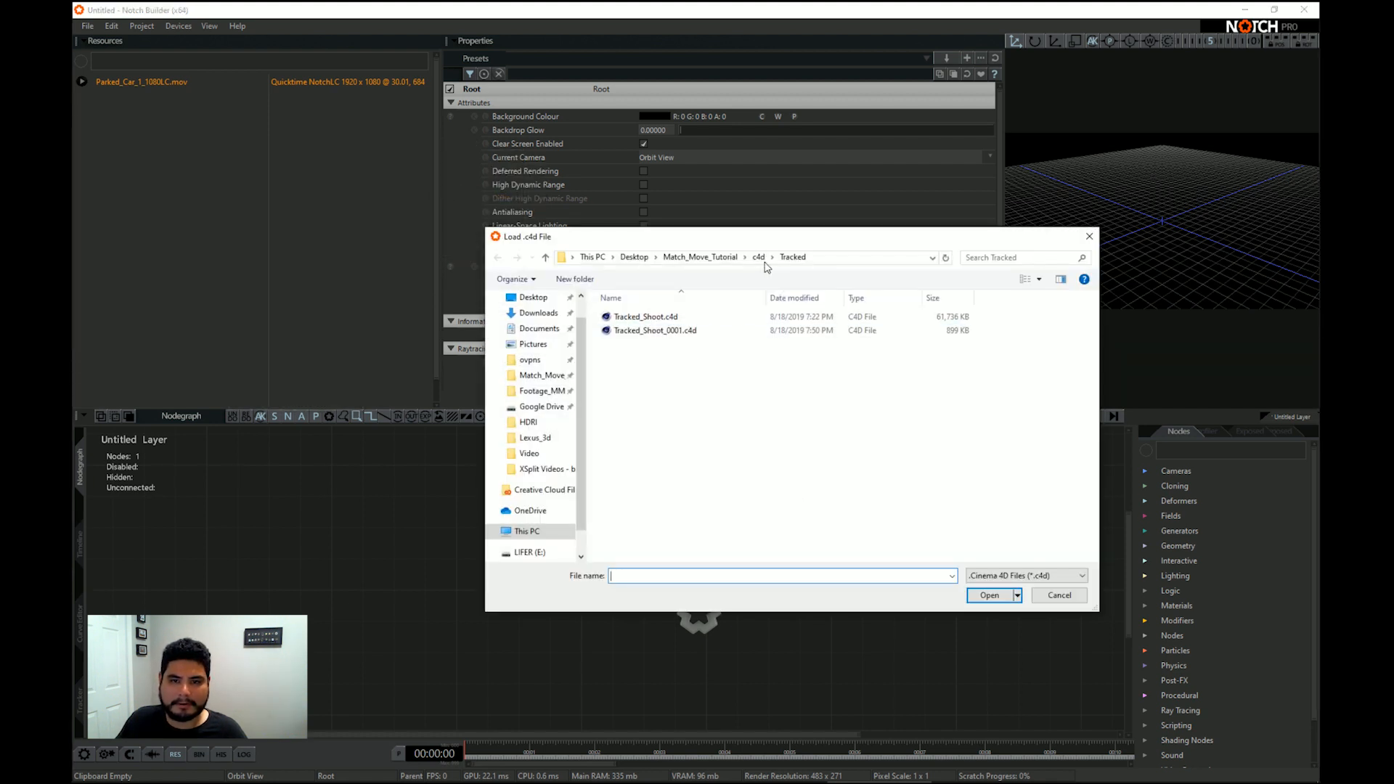
{"action": "left_click", "coordinate": [759, 258]}
{"action": "double_click", "coordinate": [682, 317]}
{"action": "double_click", "coordinate": [643, 318]}
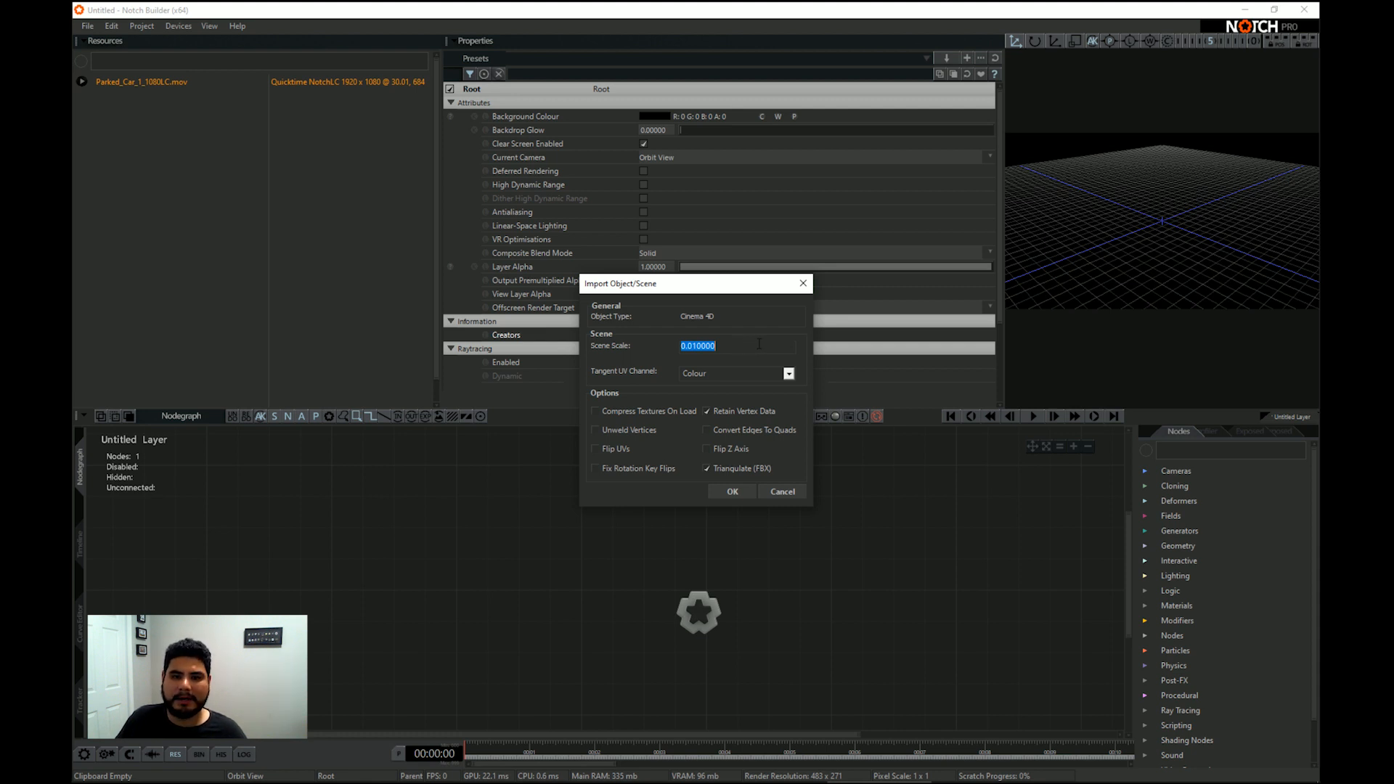
{"action": "left_click", "coordinate": [732, 492]}
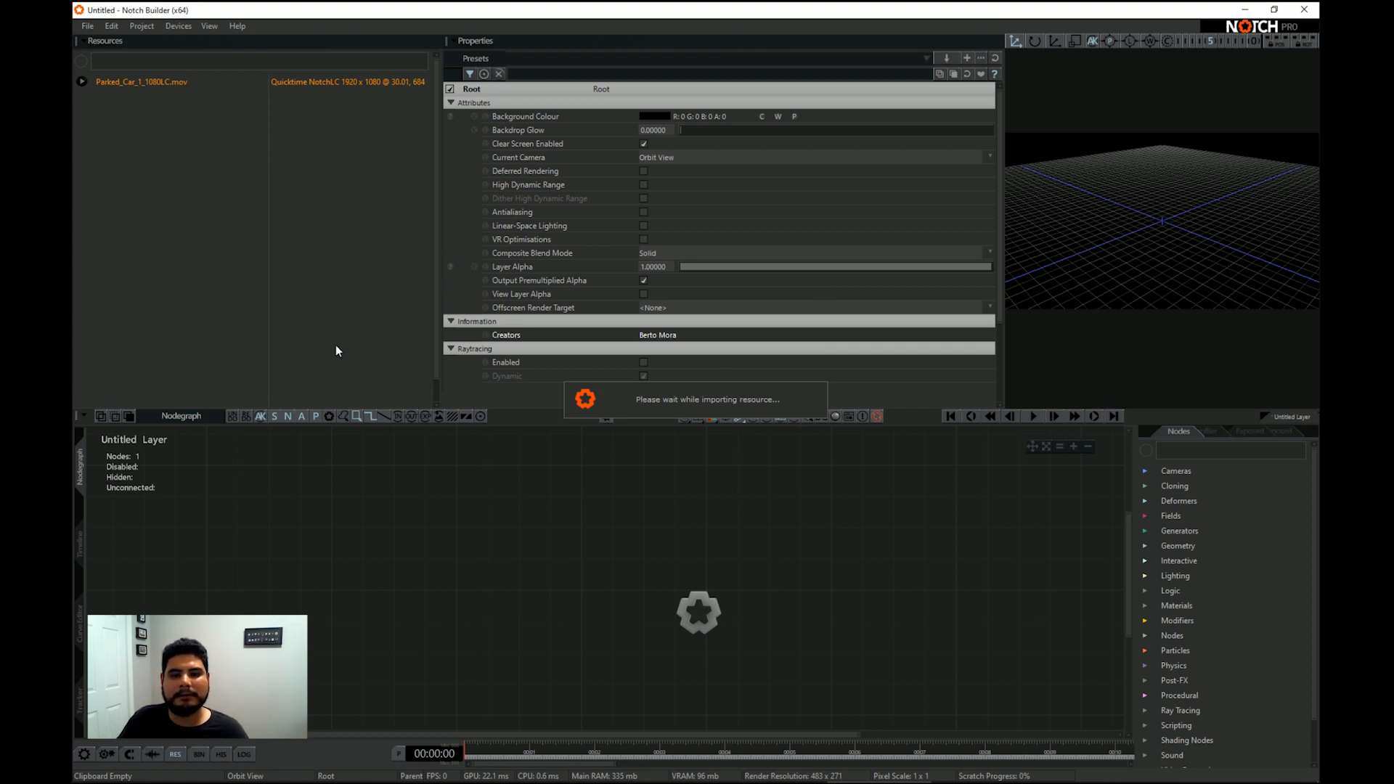
Import the Cinema 4D scene Tracked_Shoot_0001.c4d from the Tracked folder at a scene scale of 0.01
{"action": "right_click", "coordinate": [220, 189]}
{"action": "mouse_move", "coordinate": [259, 190]}
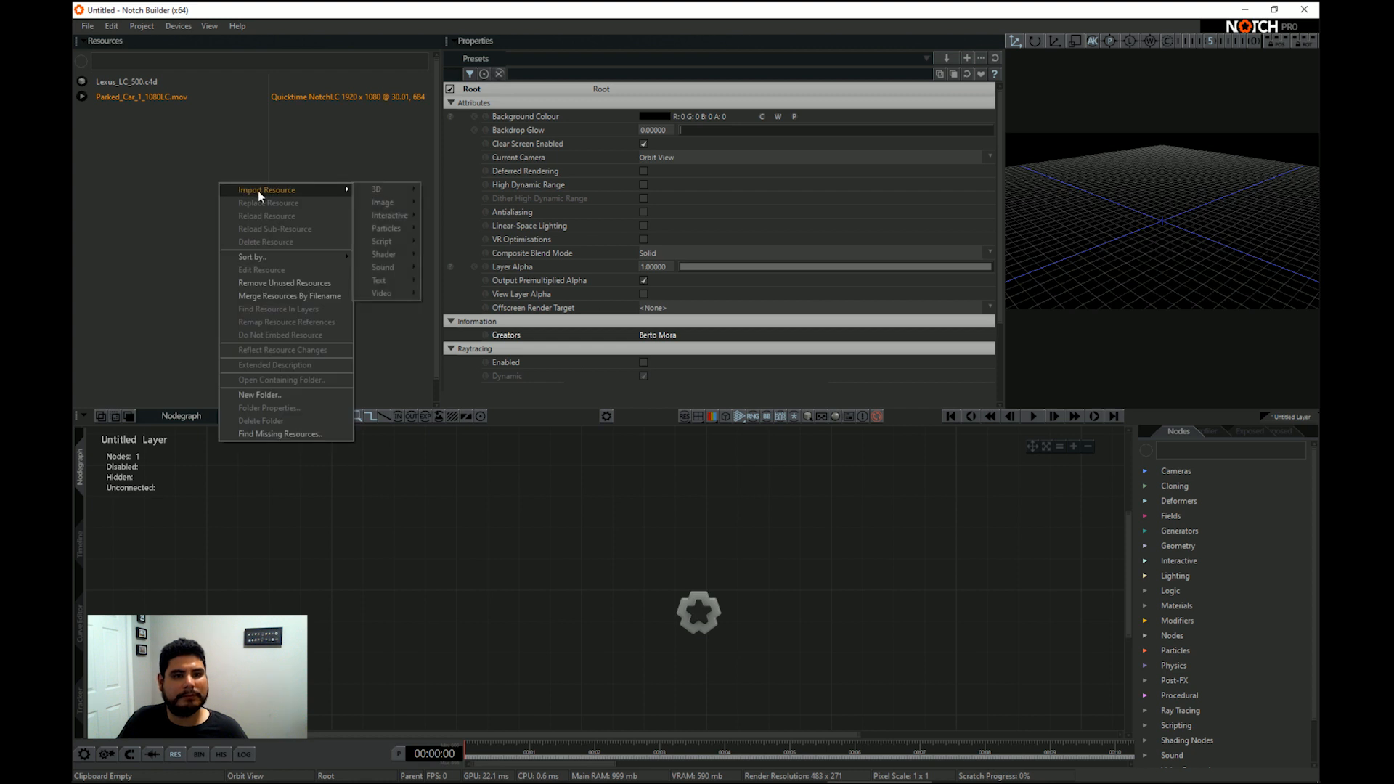
{"action": "mouse_move", "coordinate": [399, 190]}
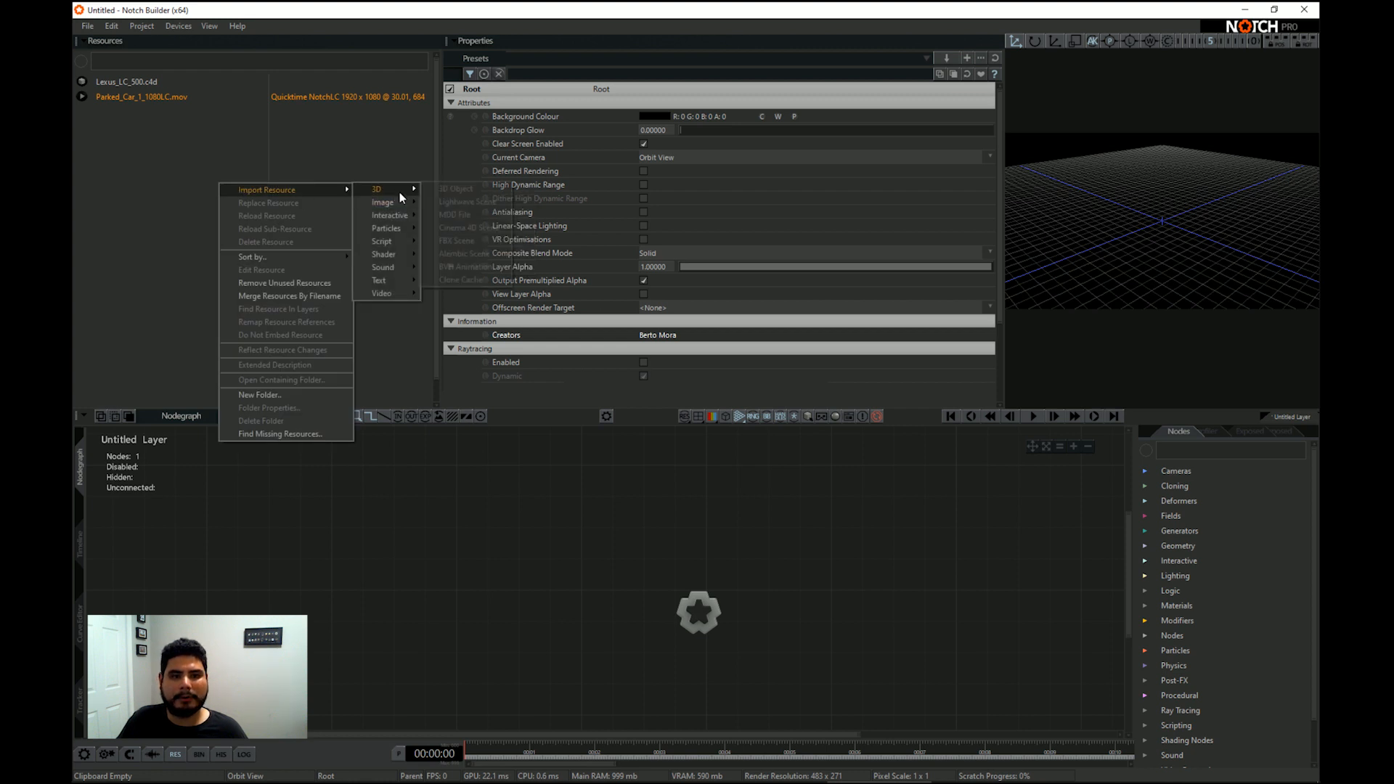
{"action": "left_click", "coordinate": [466, 227]}
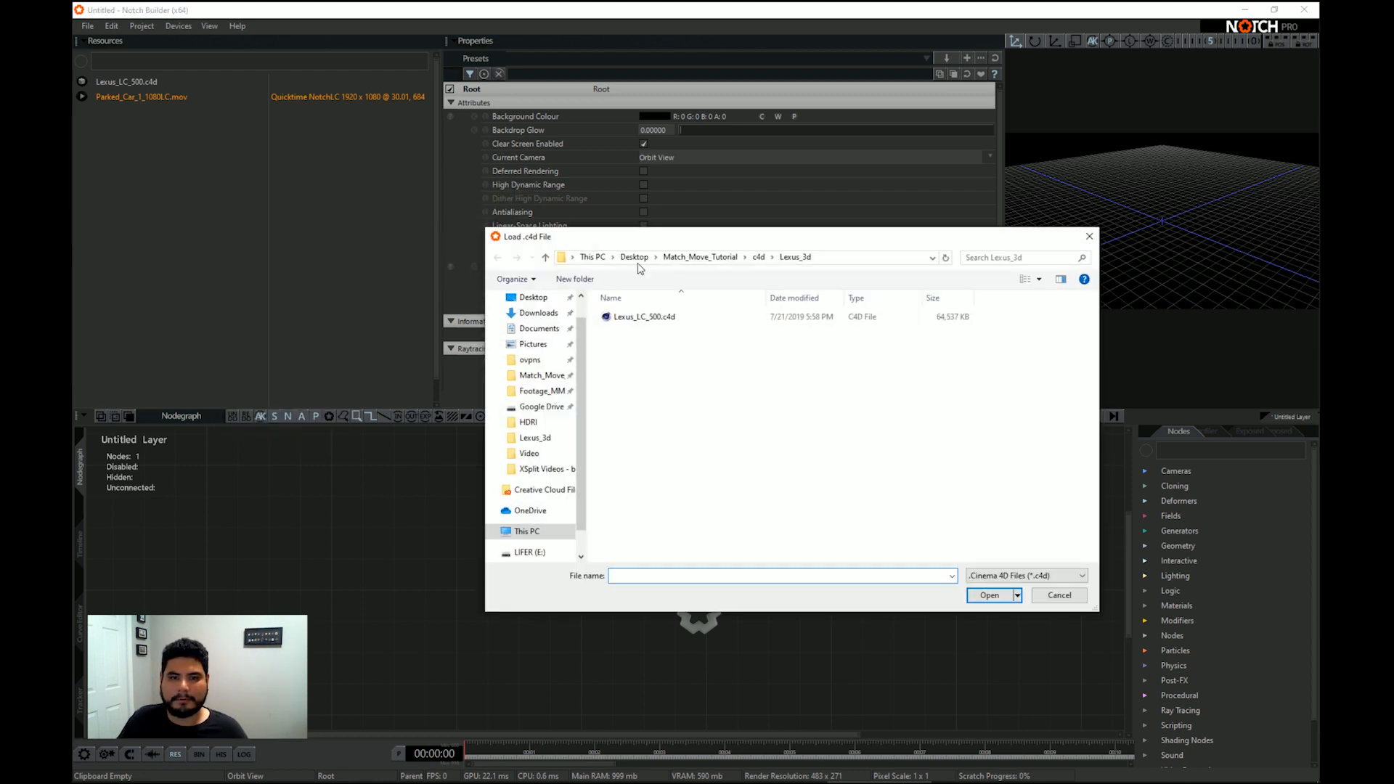
{"action": "left_click", "coordinate": [757, 257]}
{"action": "double_click", "coordinate": [639, 330]}
{"action": "double_click", "coordinate": [650, 333]}
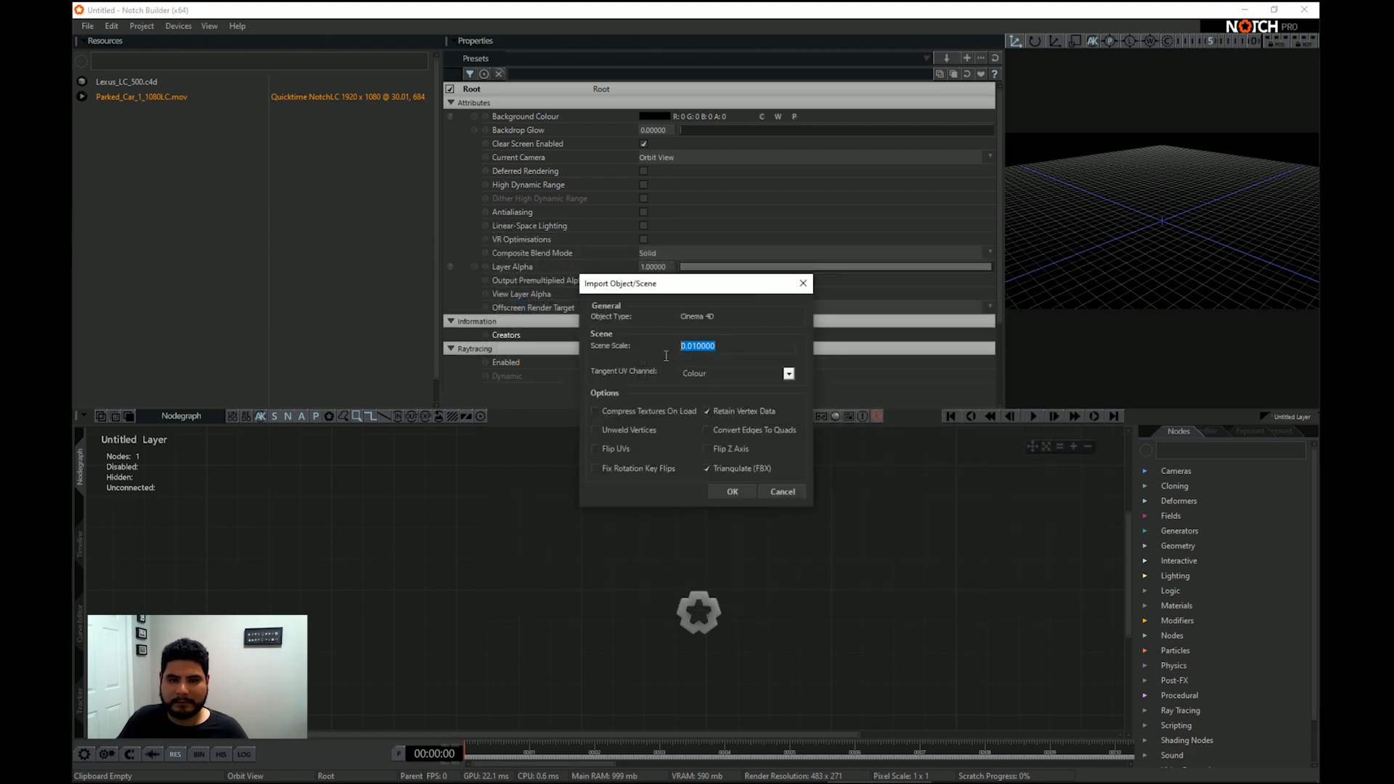
{"action": "left_click", "coordinate": [732, 493]}
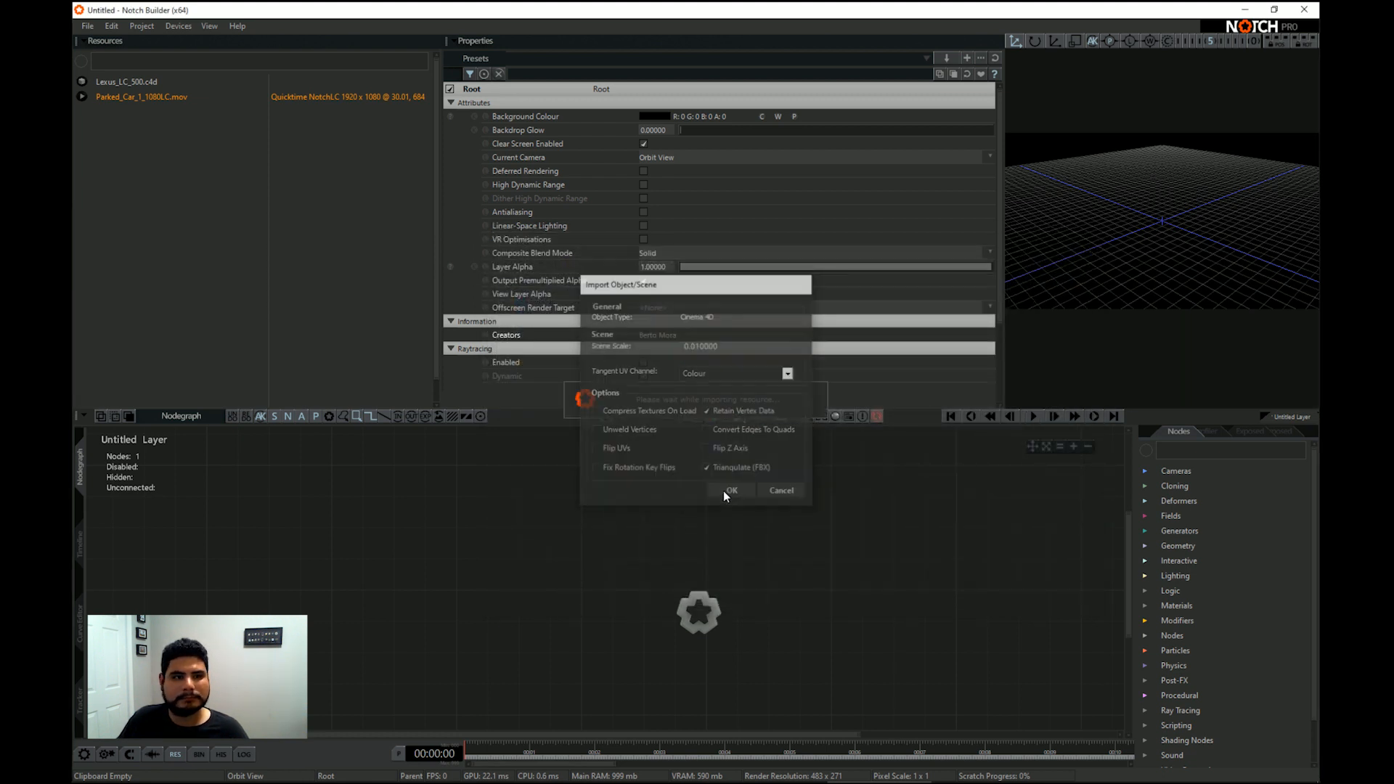
Import the HDRI beach_house_backyard_sm.exr as an image resource
{"action": "right_click", "coordinate": [192, 153]}
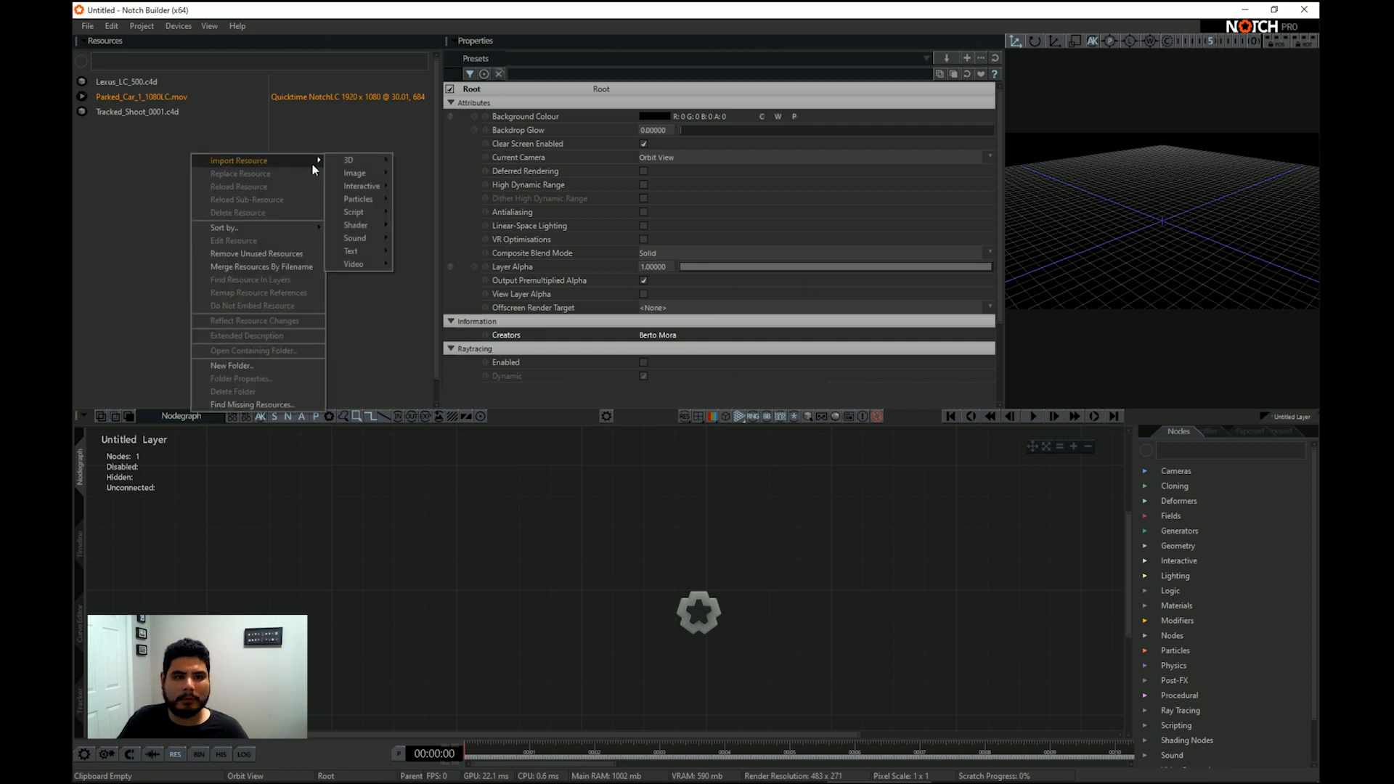
{"action": "left_click", "coordinate": [441, 177]}
{"action": "double_click", "coordinate": [644, 320]}
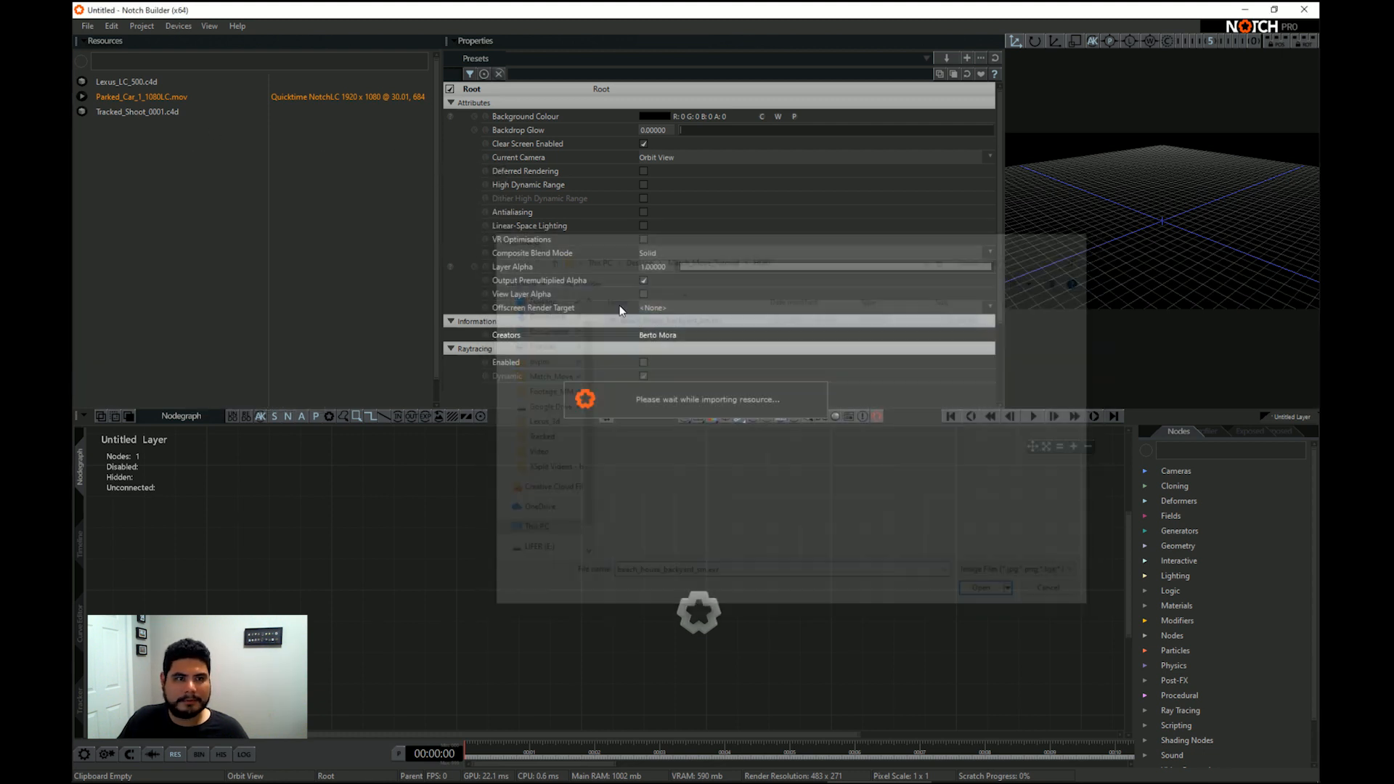
Import the colour lookup file gsg_lut_cinematic_ohbrother.cube from the Lut folder as a .Cube LUT resource
{"action": "right_click", "coordinate": [218, 225]}
{"action": "mouse_move", "coordinate": [258, 231]}
{"action": "mouse_move", "coordinate": [371, 250]}
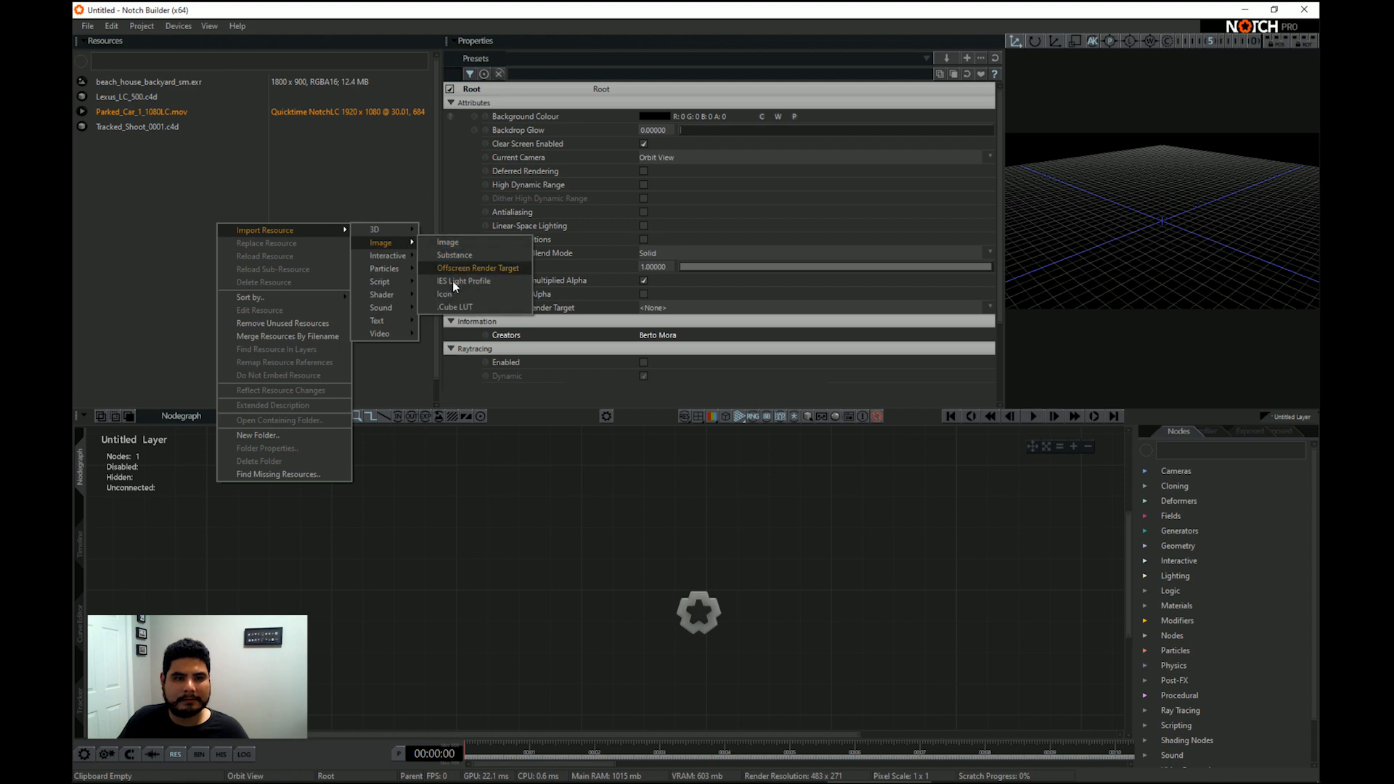
{"action": "left_click", "coordinate": [512, 294]}
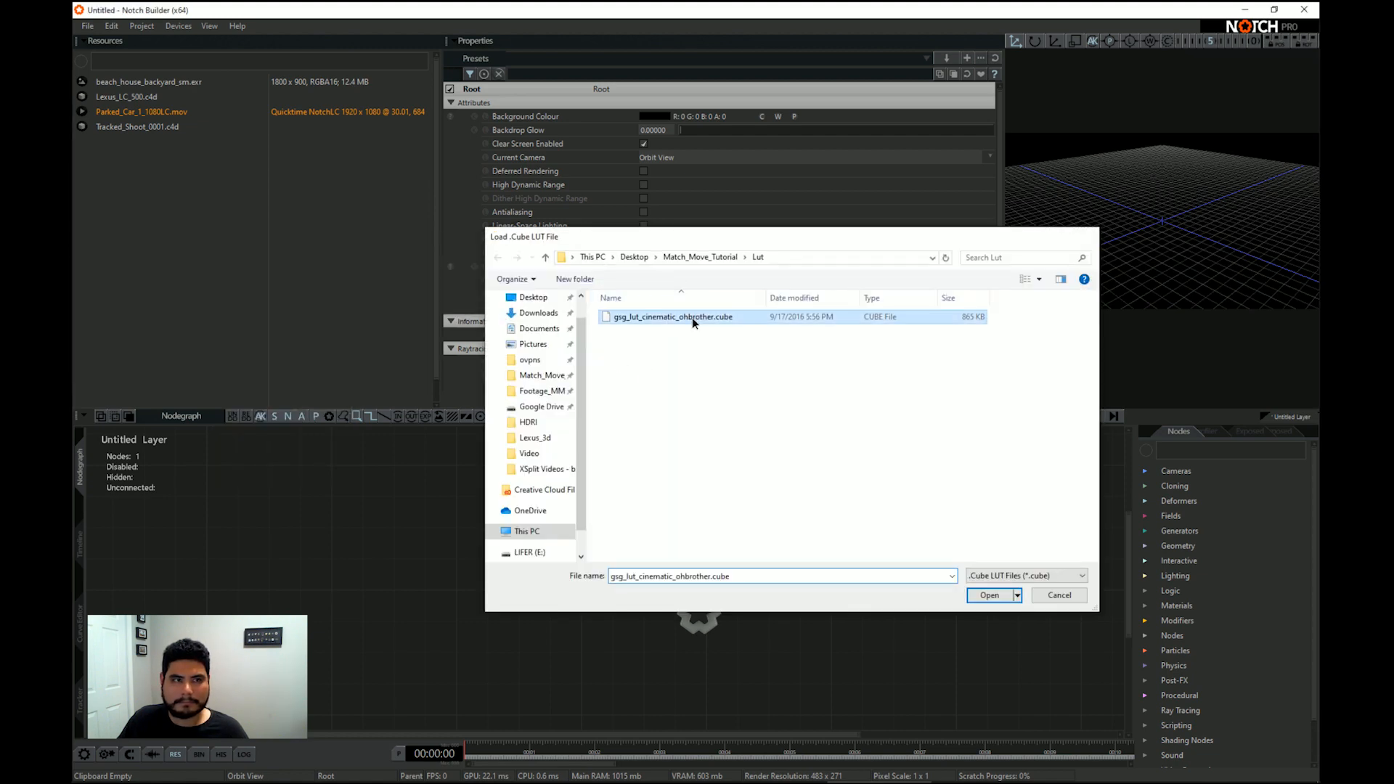
{"action": "double_click", "coordinate": [691, 316]}
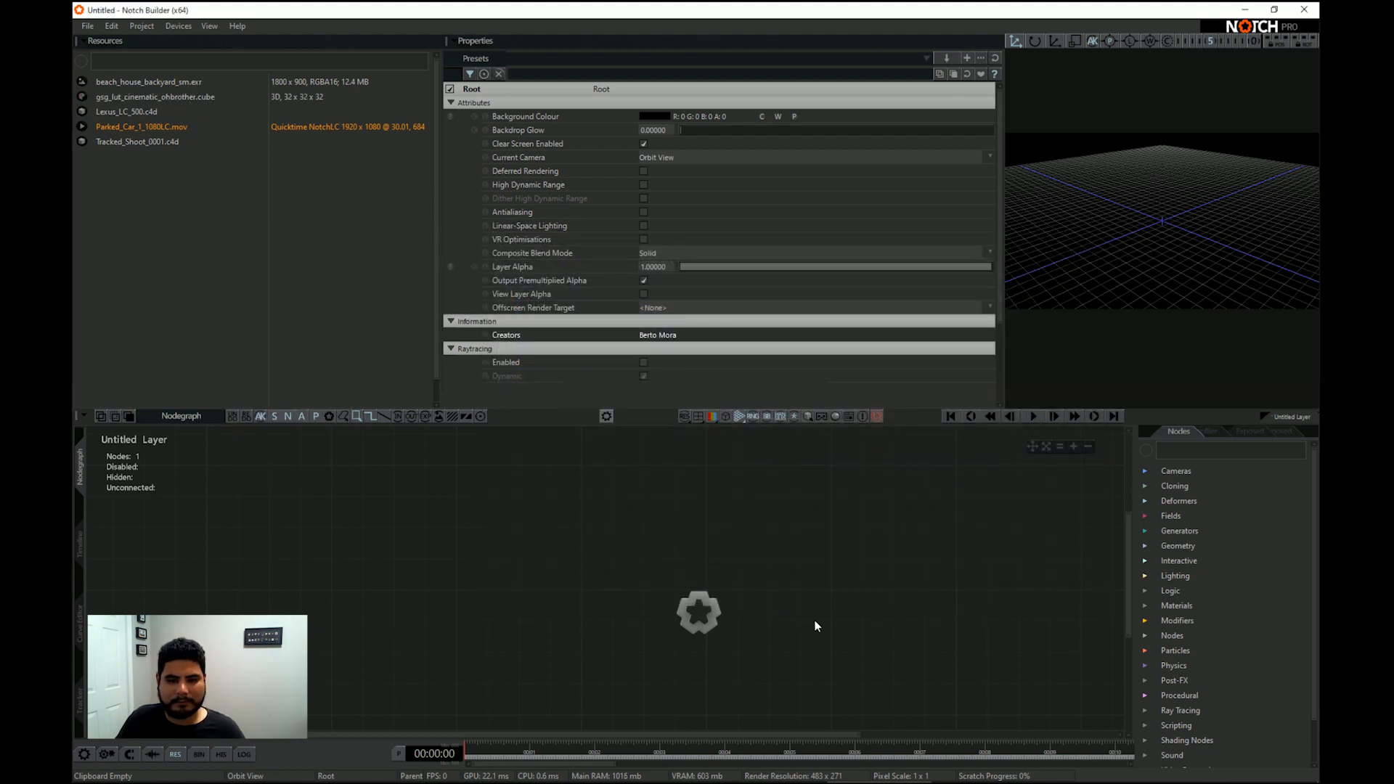
Add Parked_Car_1_1080LC.mov to the nodegraph as a Video Loader node near the root node
{"action": "middle_click_drag", "start_coordinate": [803, 612], "coordinate": [569, 607]}
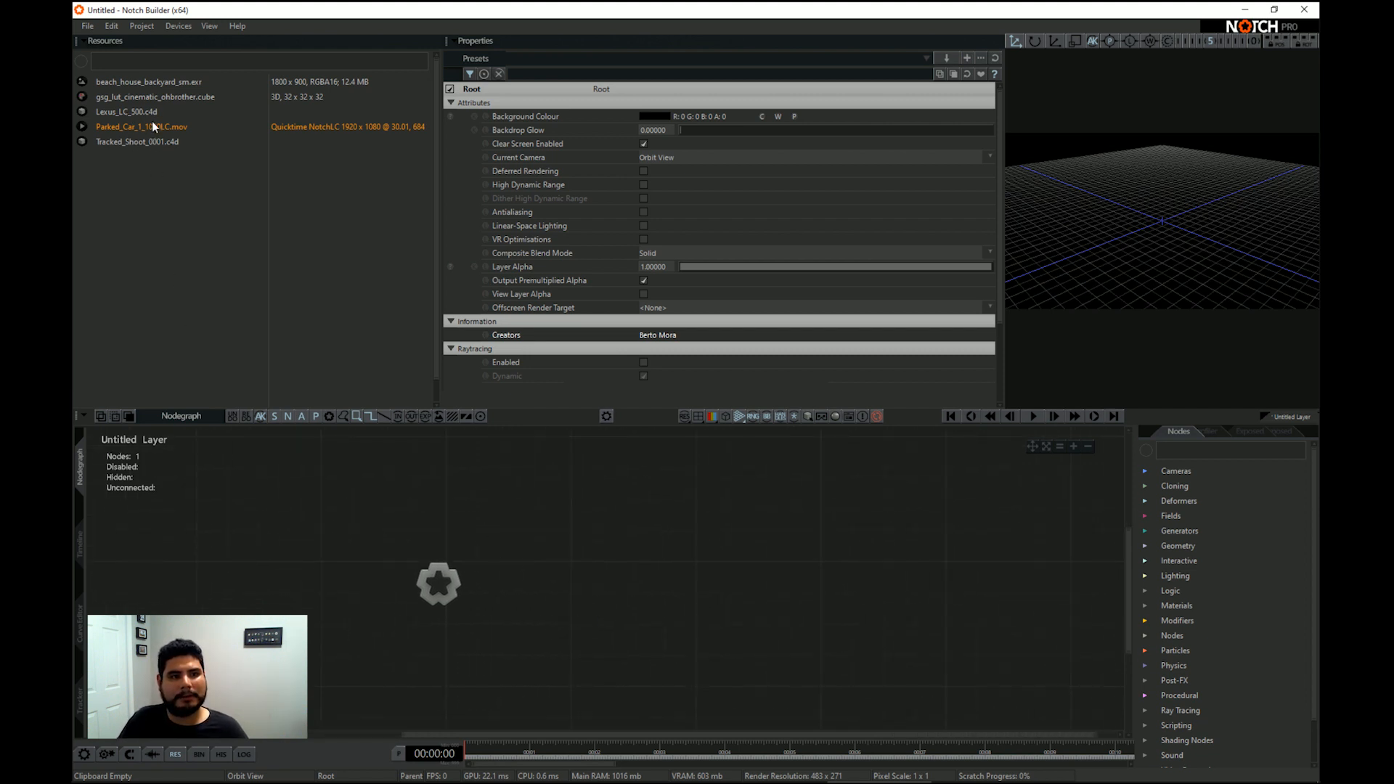
{"action": "left_click_drag", "start_coordinate": [151, 125], "coordinate": [537, 624]}
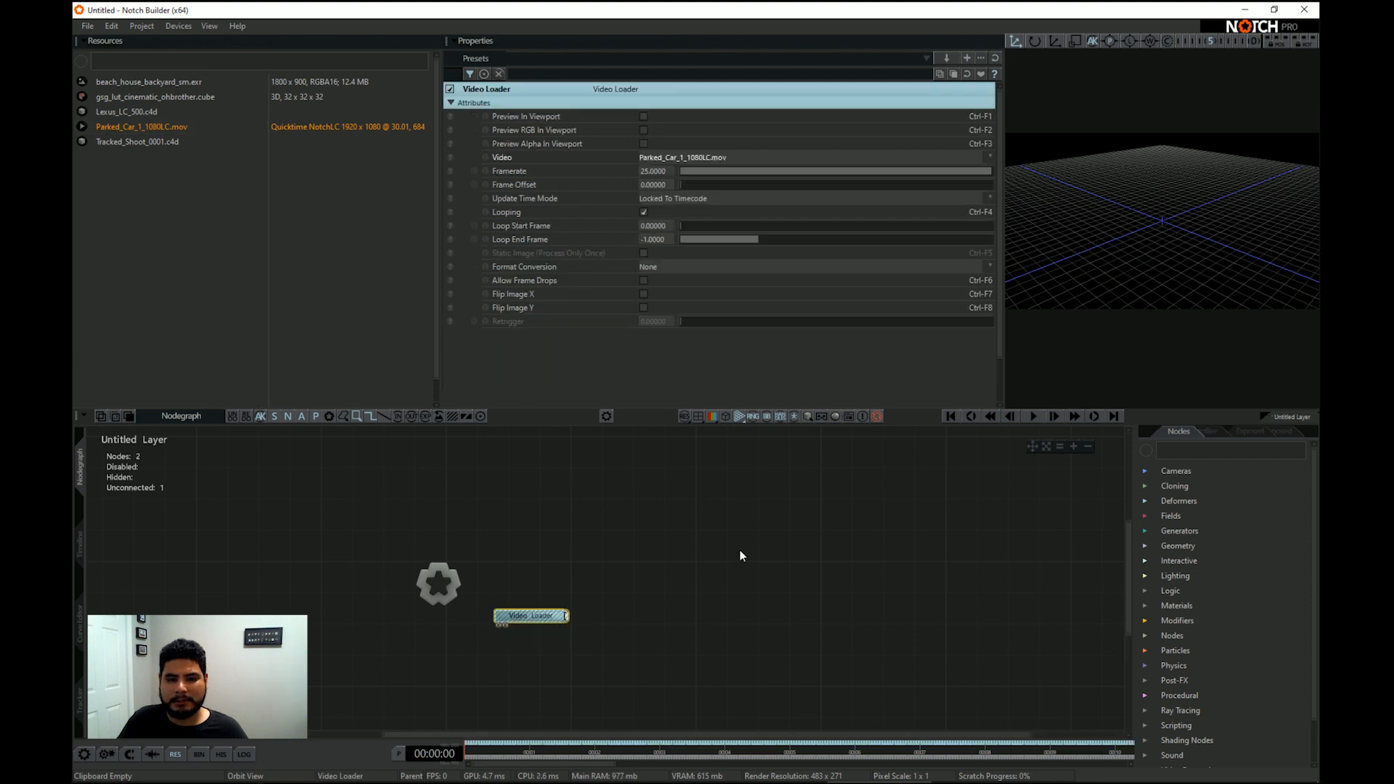
Add an Image 2D node under the root node and link the Video Loader to its Video Node input
{"action": "left_click", "coordinate": [1191, 452]}
{"action": "type", "text": "im"}
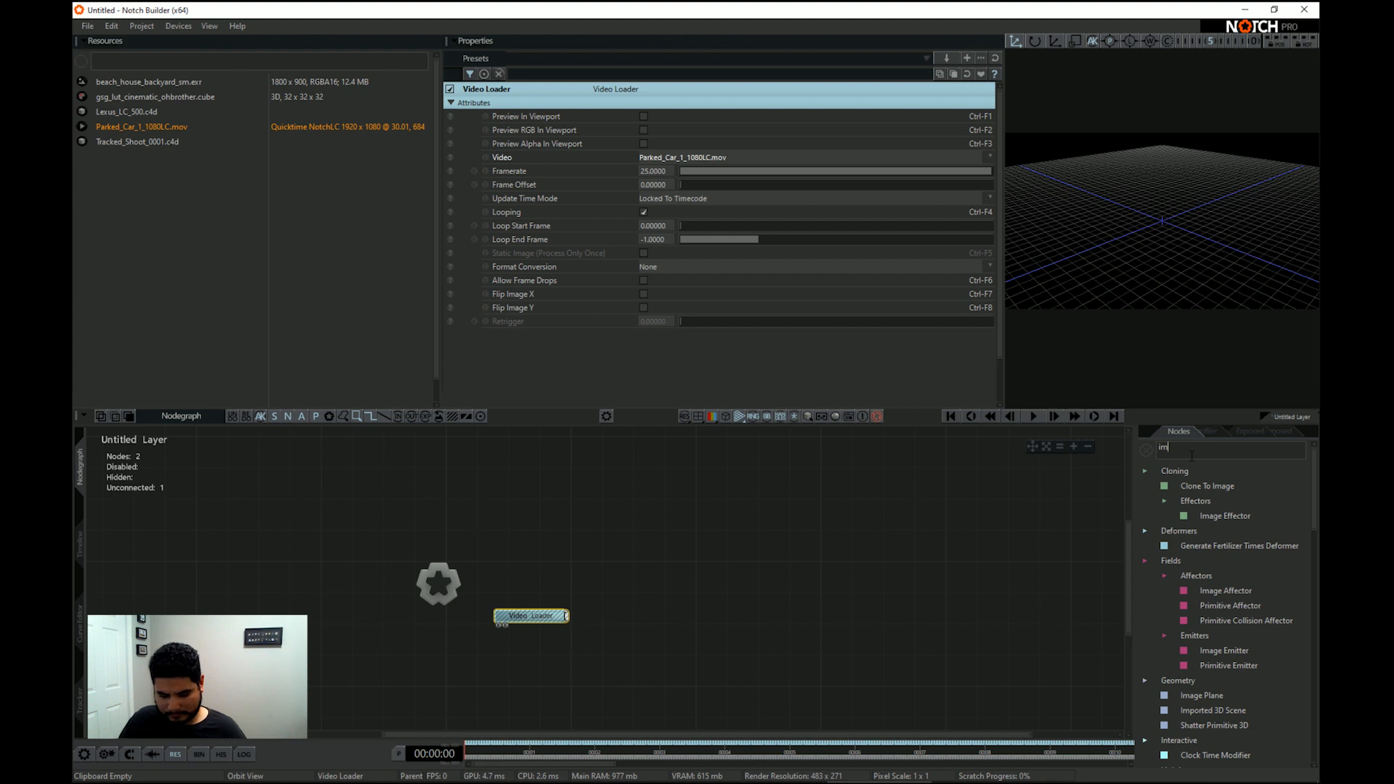
{"action": "type", "text": "age"}
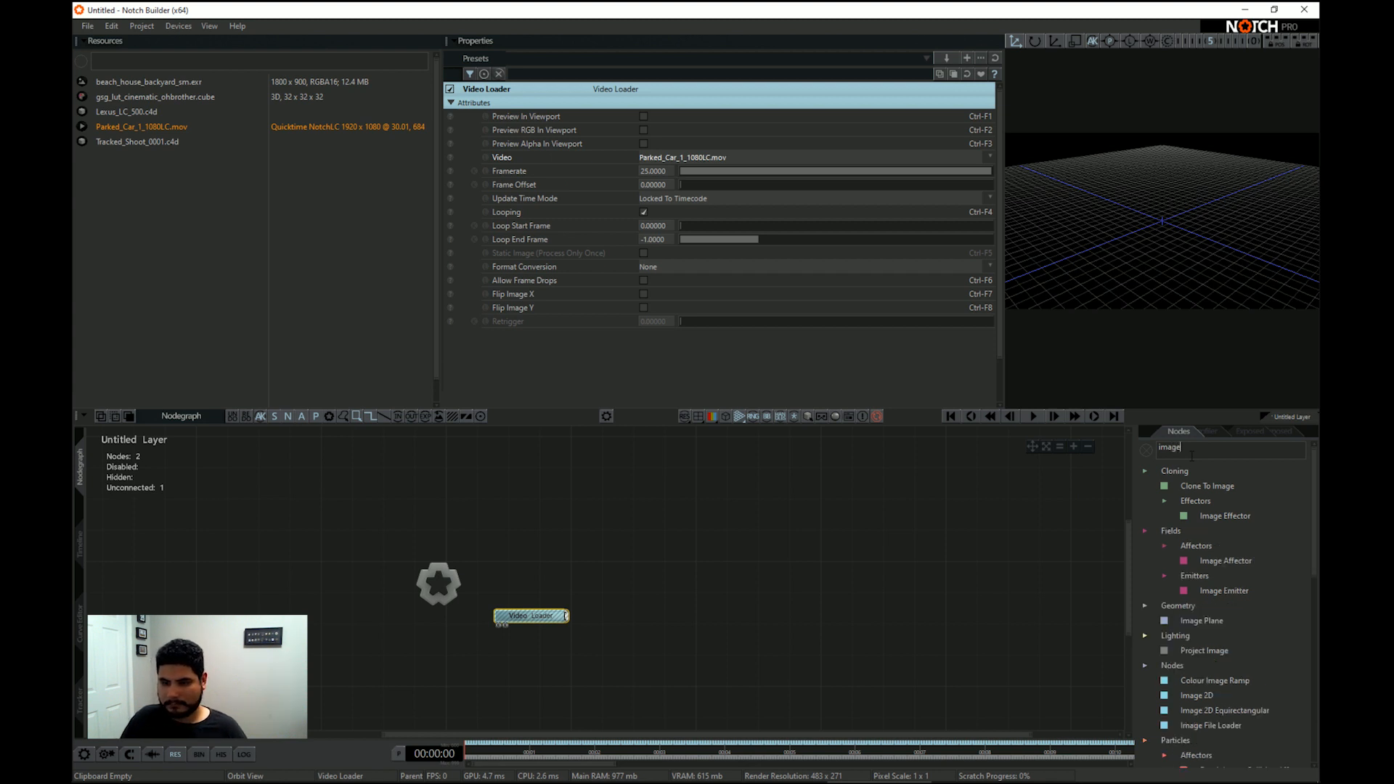
{"action": "left_click_drag", "start_coordinate": [1197, 695], "coordinate": [520, 553]}
{"action": "left_click_drag", "start_coordinate": [568, 616], "coordinate": [499, 550]}
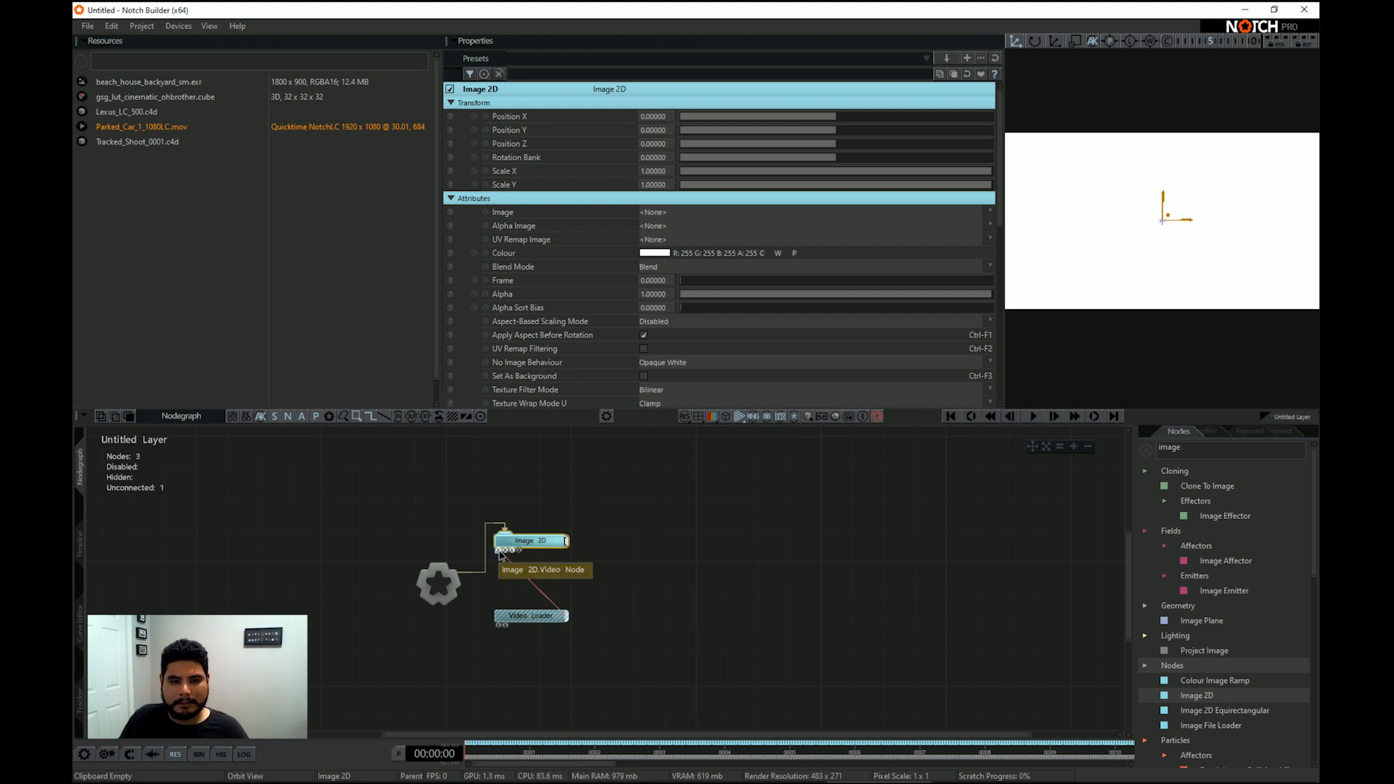
{"action": "left_click_drag", "start_coordinate": [543, 613], "coordinate": [544, 579]}
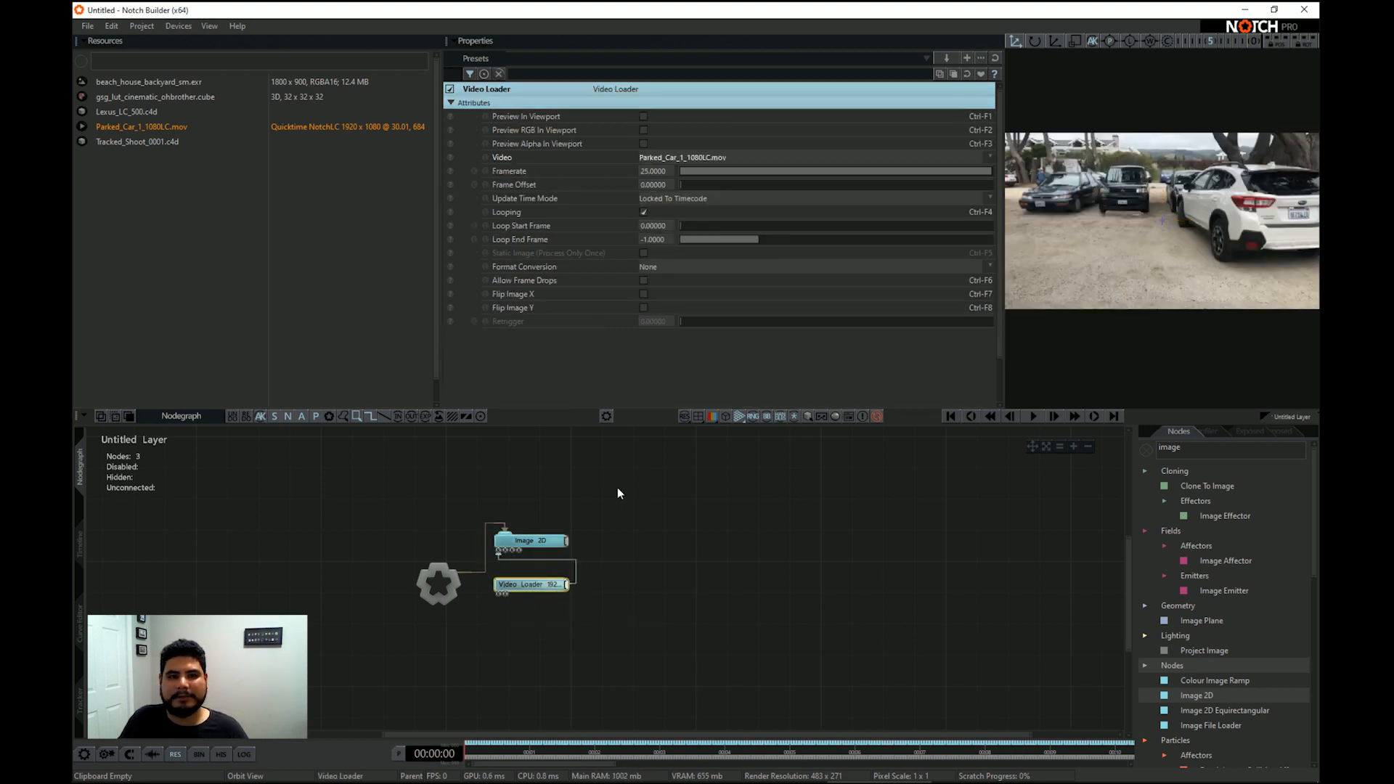
Set the Video Loader's framerate to 30 and set the project's frame rate limits, with a minimum of 30
{"action": "double_click", "coordinate": [661, 170]}
{"action": "type", "text": "30"}
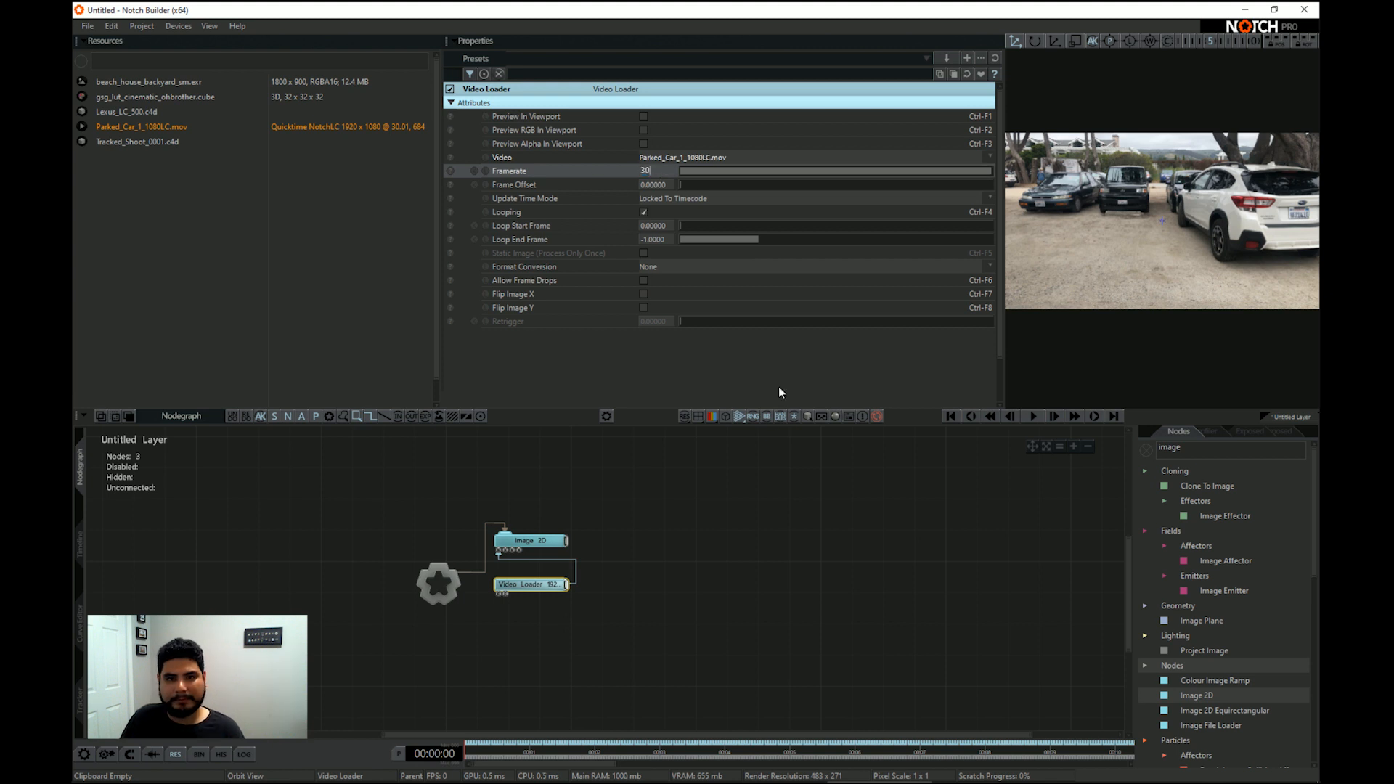
{"action": "right_click", "coordinate": [535, 616]}
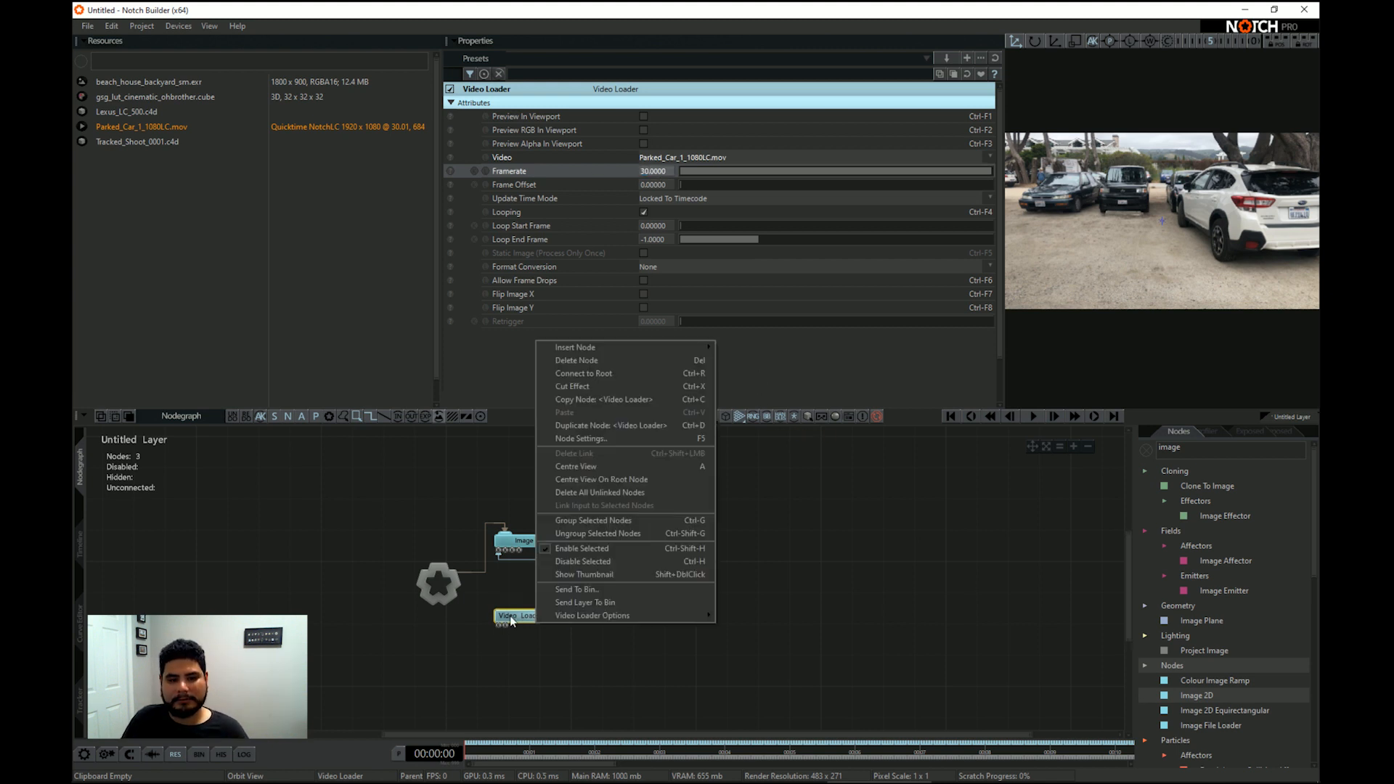
{"action": "left_click", "coordinate": [511, 615]}
{"action": "left_click_drag", "start_coordinate": [534, 613], "coordinate": [531, 597]}
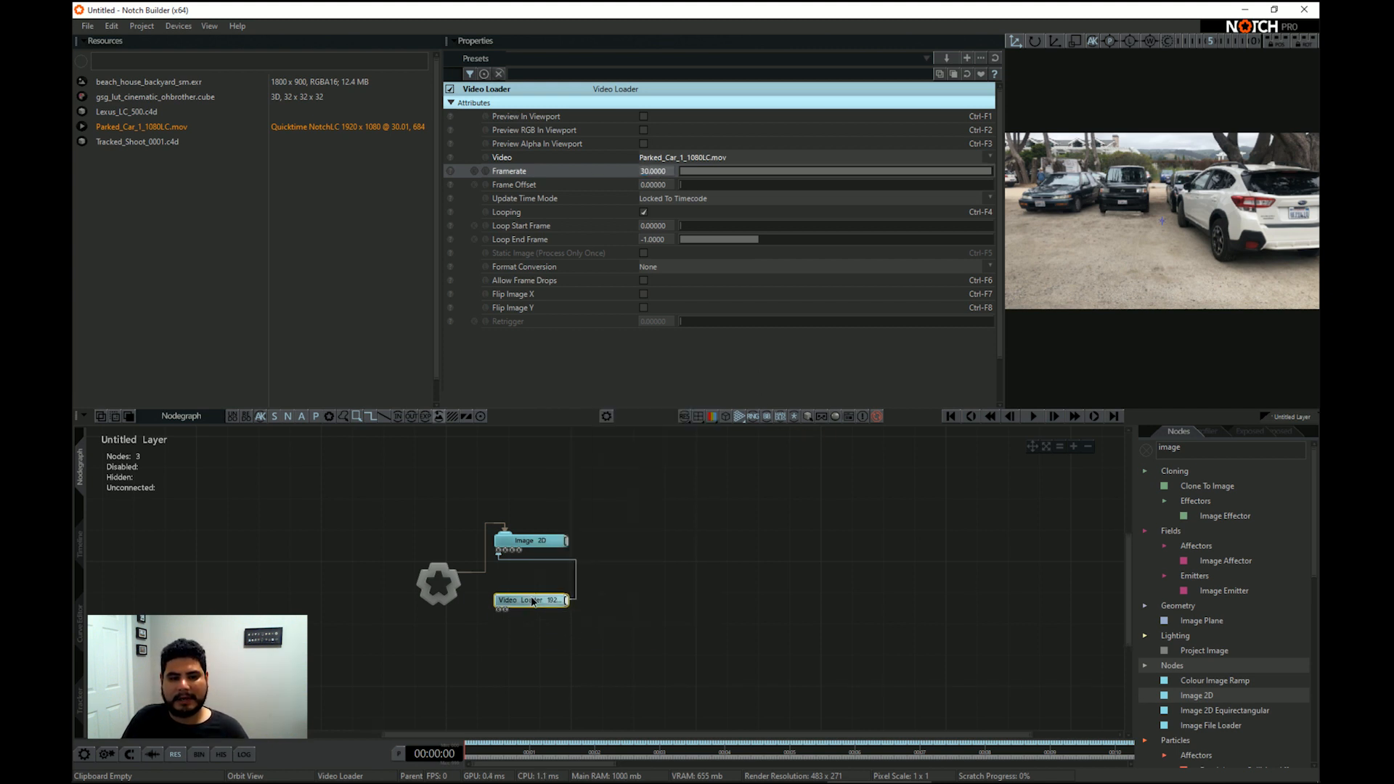
{"action": "left_click", "coordinate": [399, 754]}
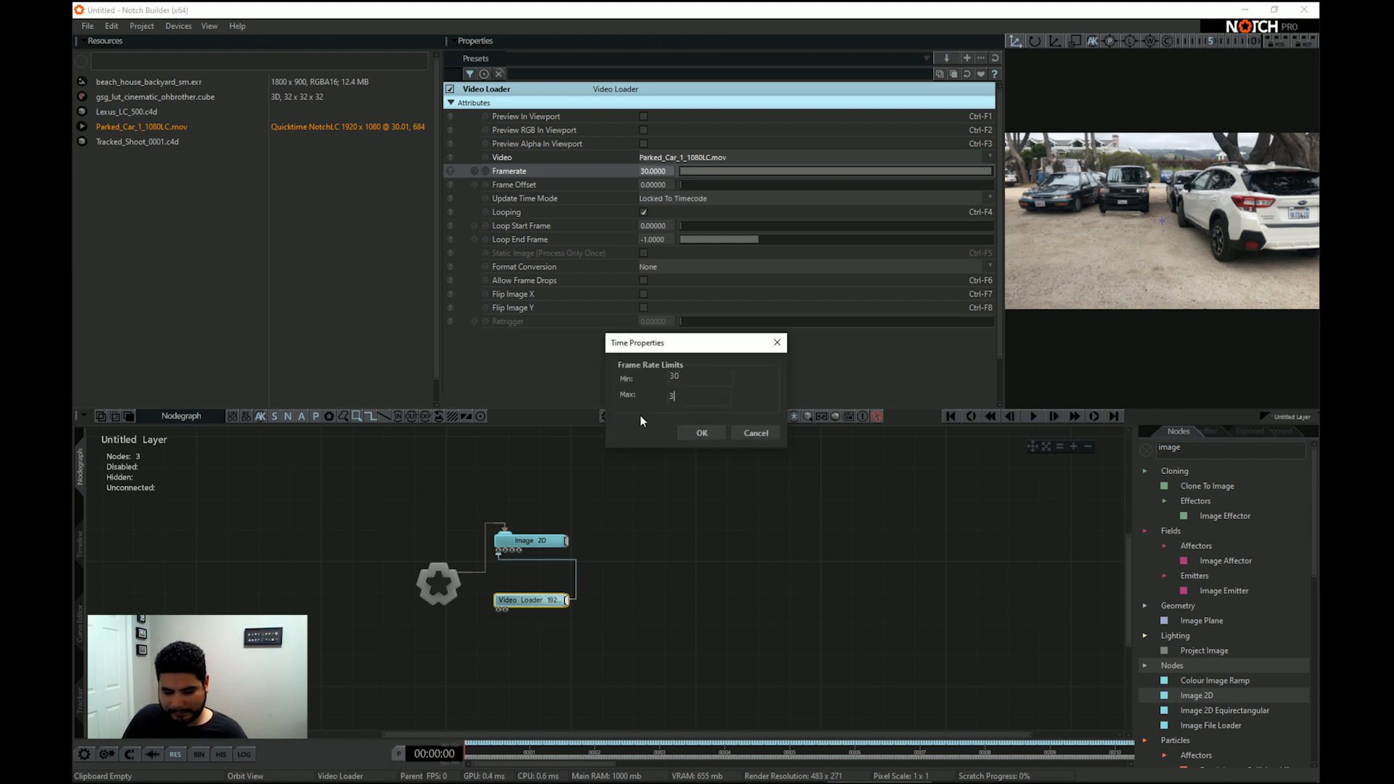
{"action": "left_click", "coordinate": [709, 431]}
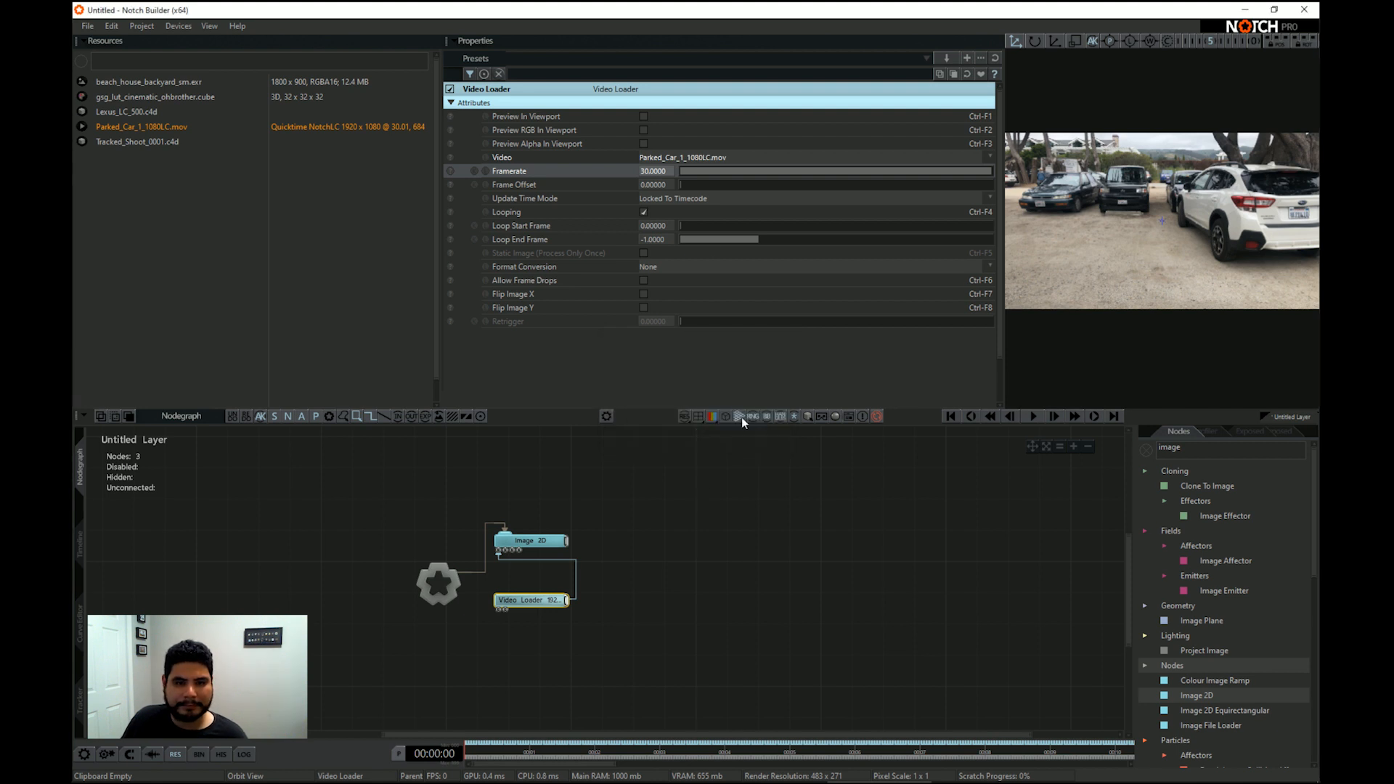
Rename the untitled layer as BG and set its end time to 00:22:00 in the layer settings
{"action": "left_click", "coordinate": [81, 546]}
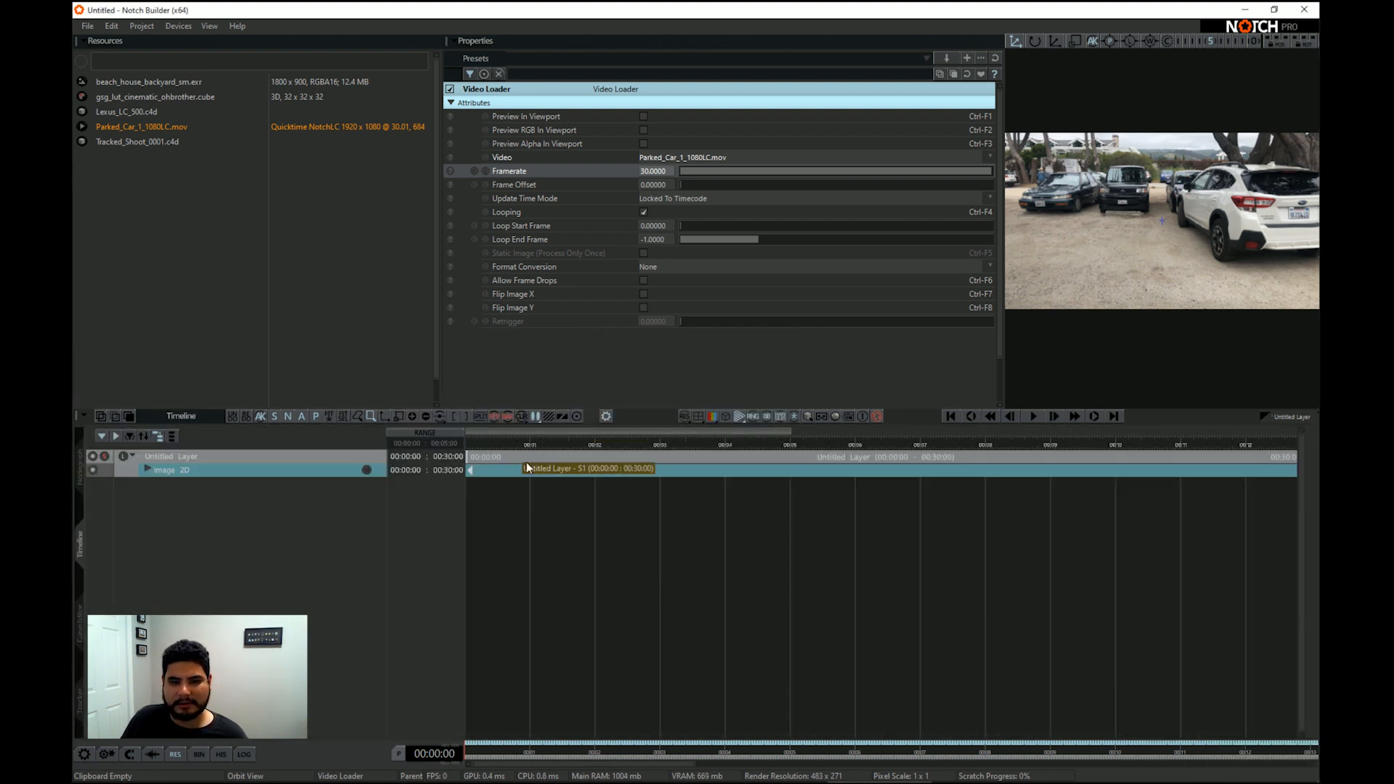
{"action": "double_click", "coordinate": [530, 458]}
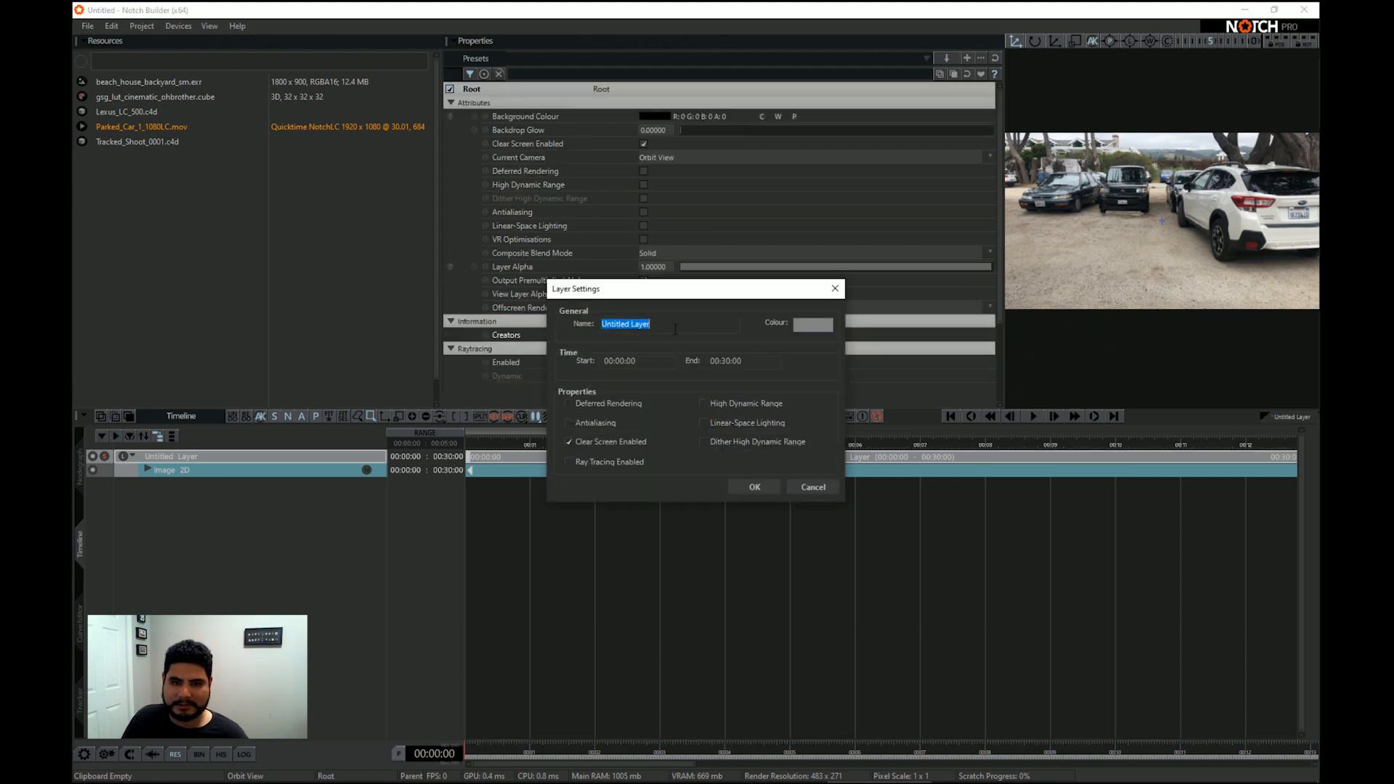
{"action": "type", "text": "BG"}
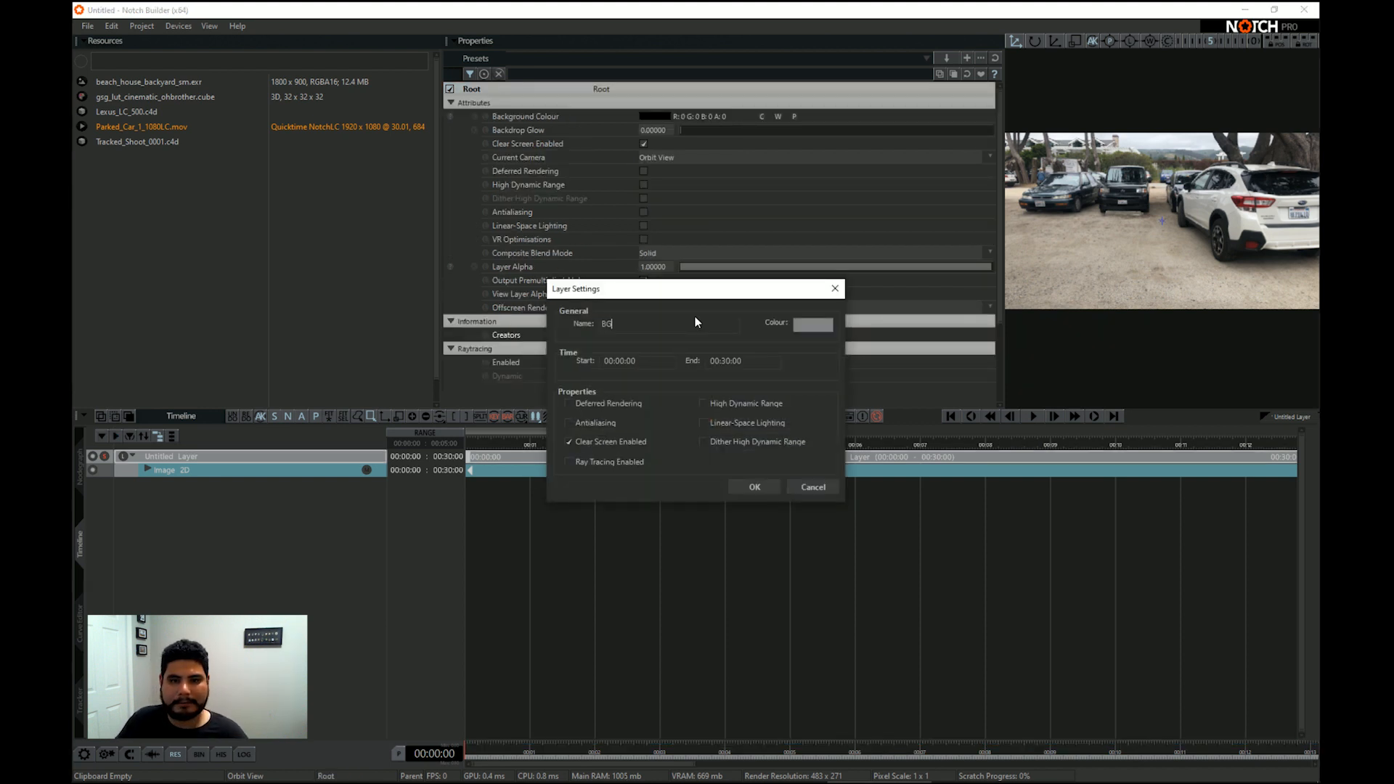
{"action": "left_click", "coordinate": [725, 362]}
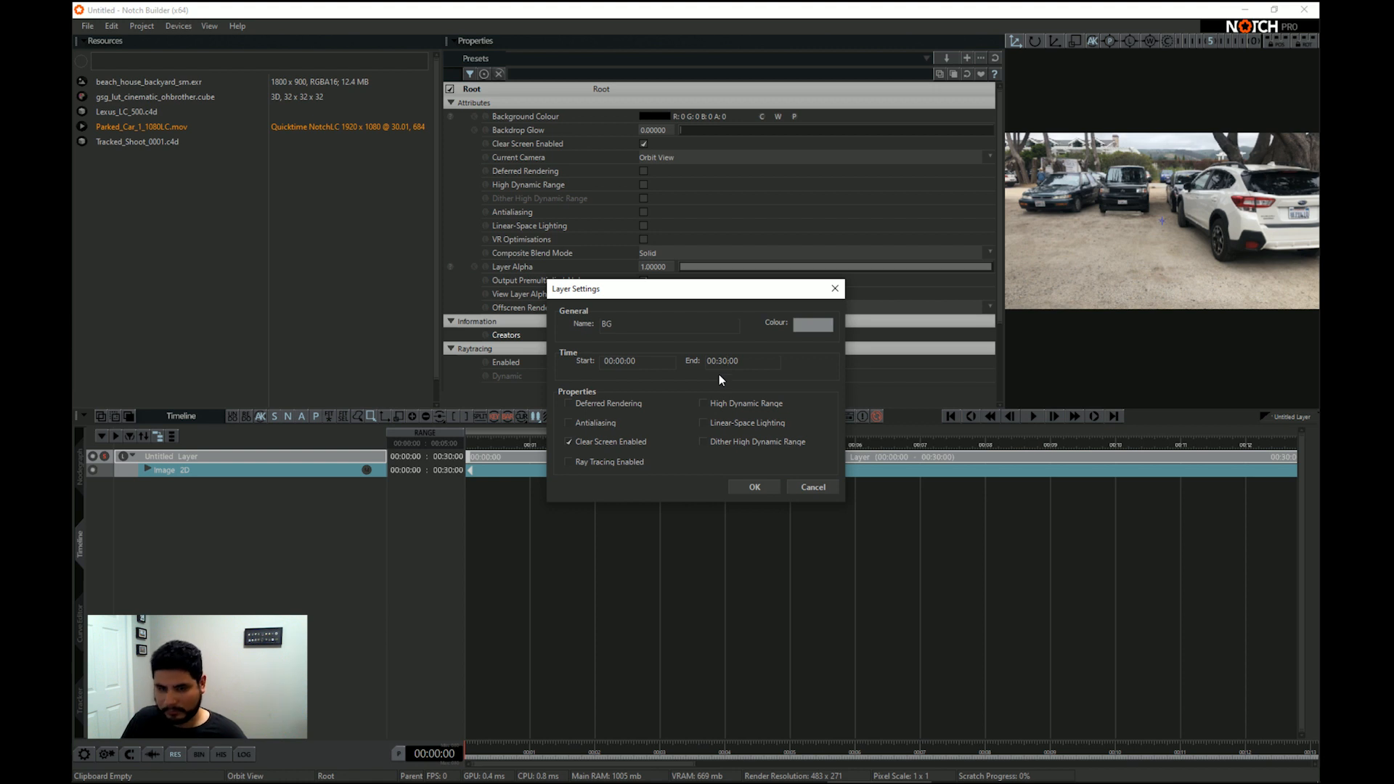
{"action": "left_click", "coordinate": [744, 487]}
{"action": "scroll", "coordinate": [577, 708], "scroll_direction": "down", "scroll_amount": 5}
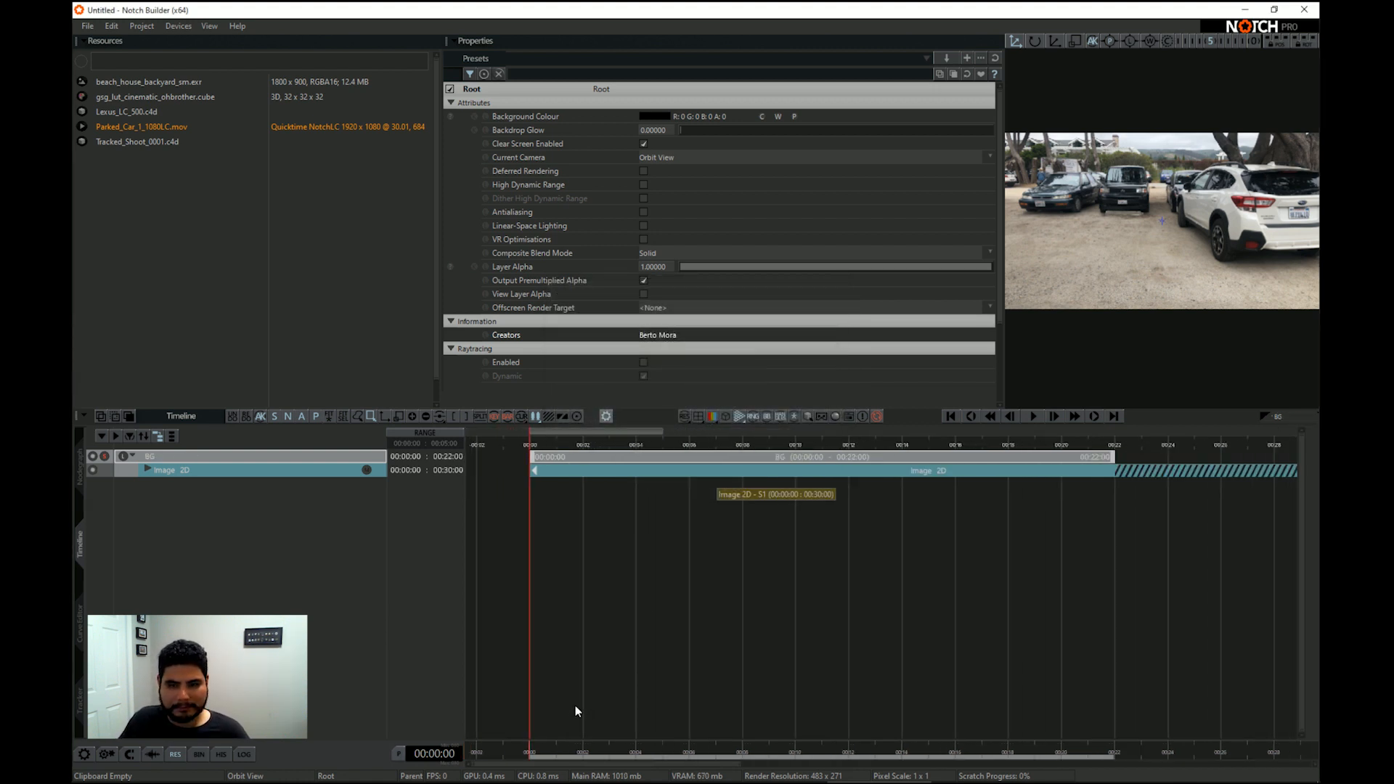
Scale the BG layer's children to the parent length
{"action": "right_click", "coordinate": [864, 453]}
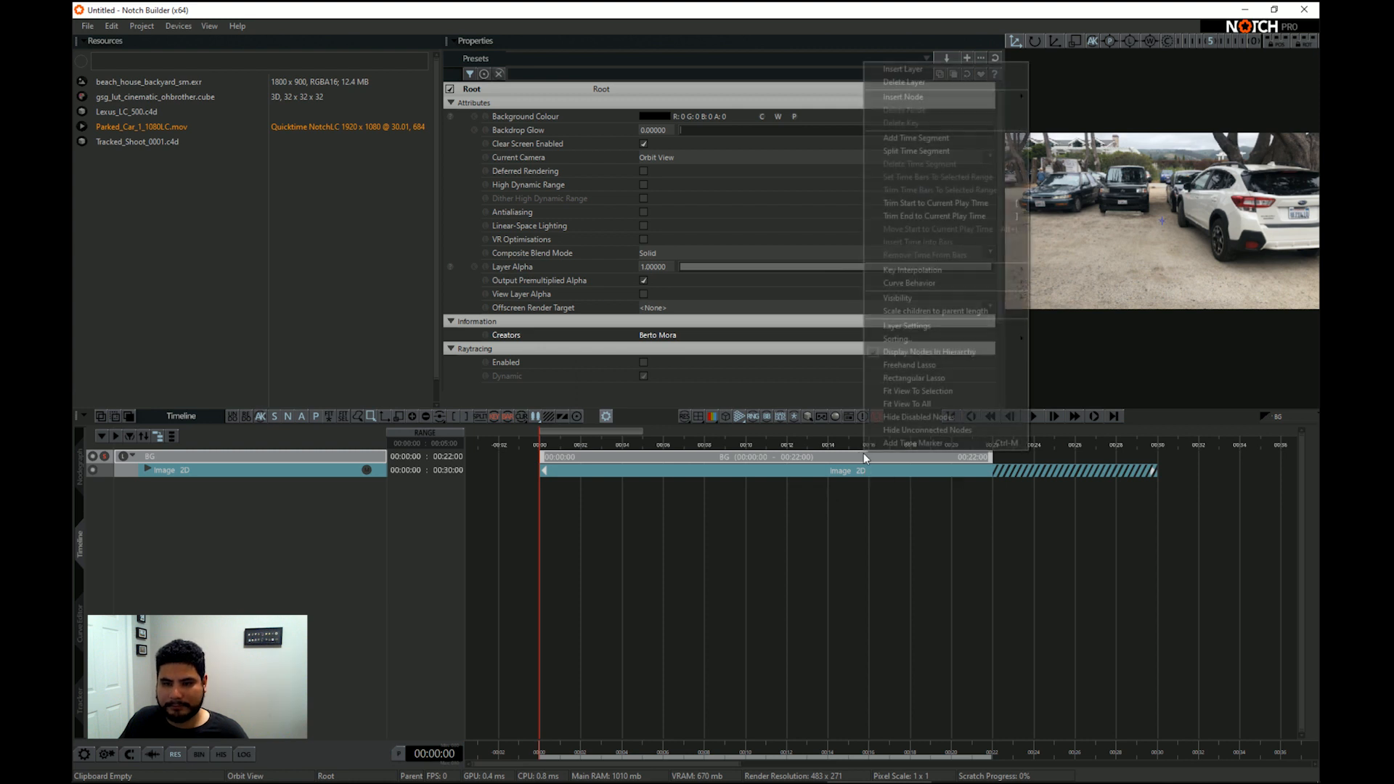
{"action": "left_click", "coordinate": [925, 310]}
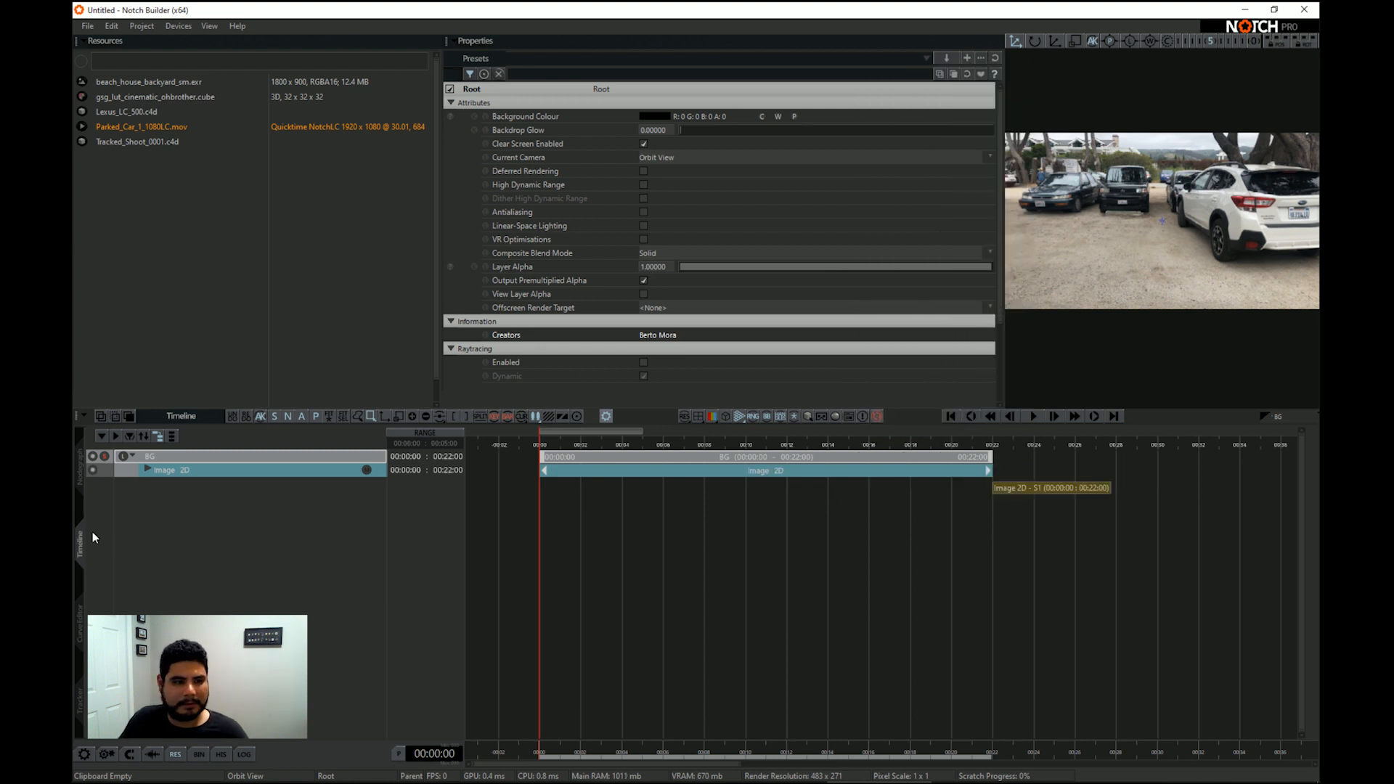
{"action": "left_click", "coordinate": [81, 471]}
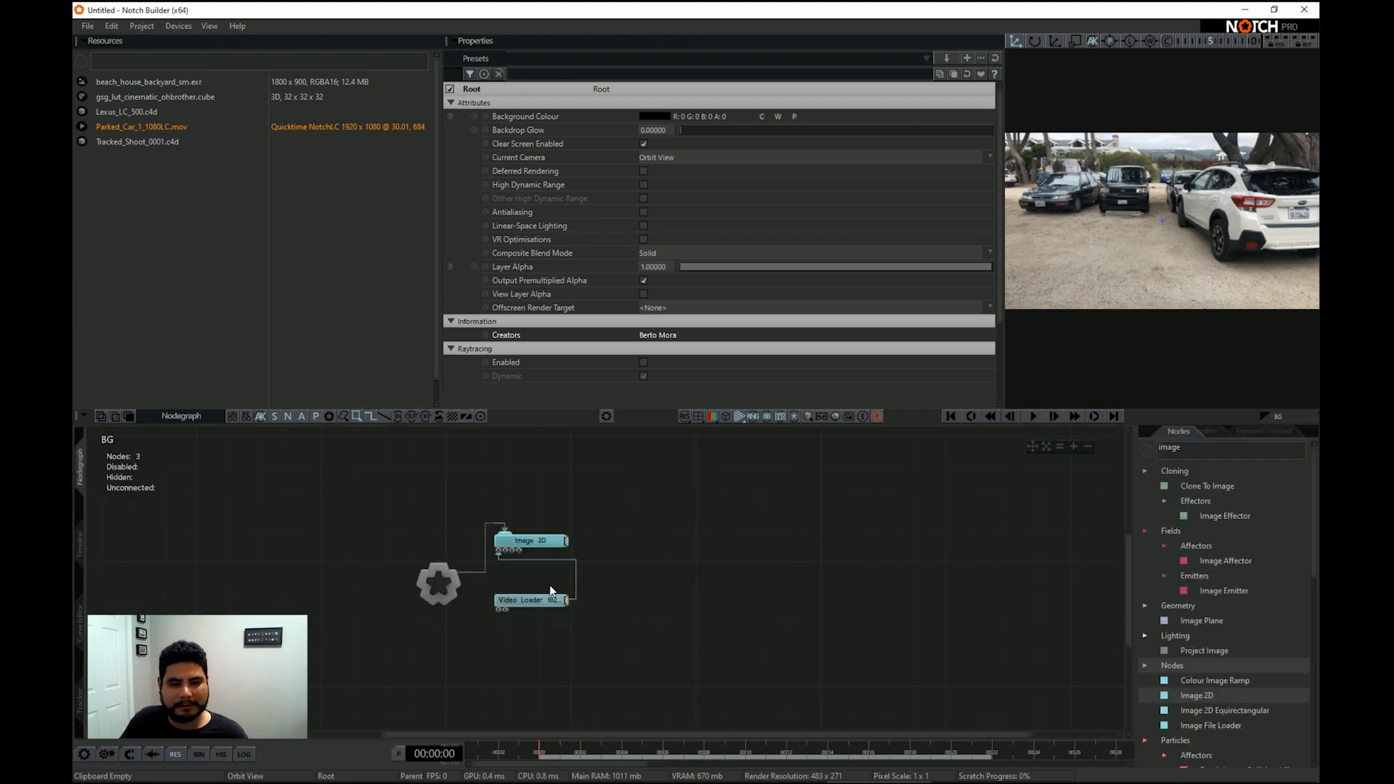
{"action": "left_click", "coordinate": [79, 550]}
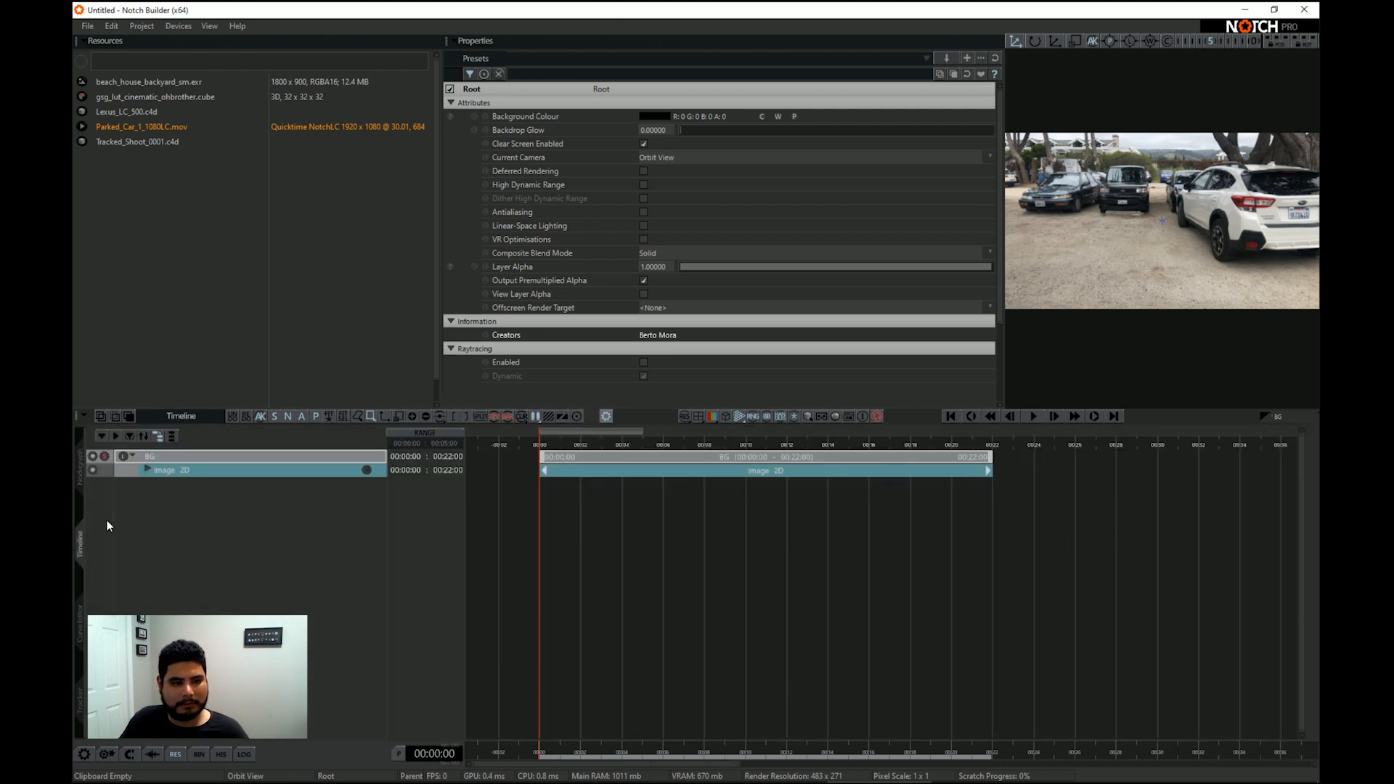
Collapse the BG layer and insert a new layer named CarComp below it
{"action": "left_click", "coordinate": [133, 456]}
{"action": "right_click", "coordinate": [162, 484]}
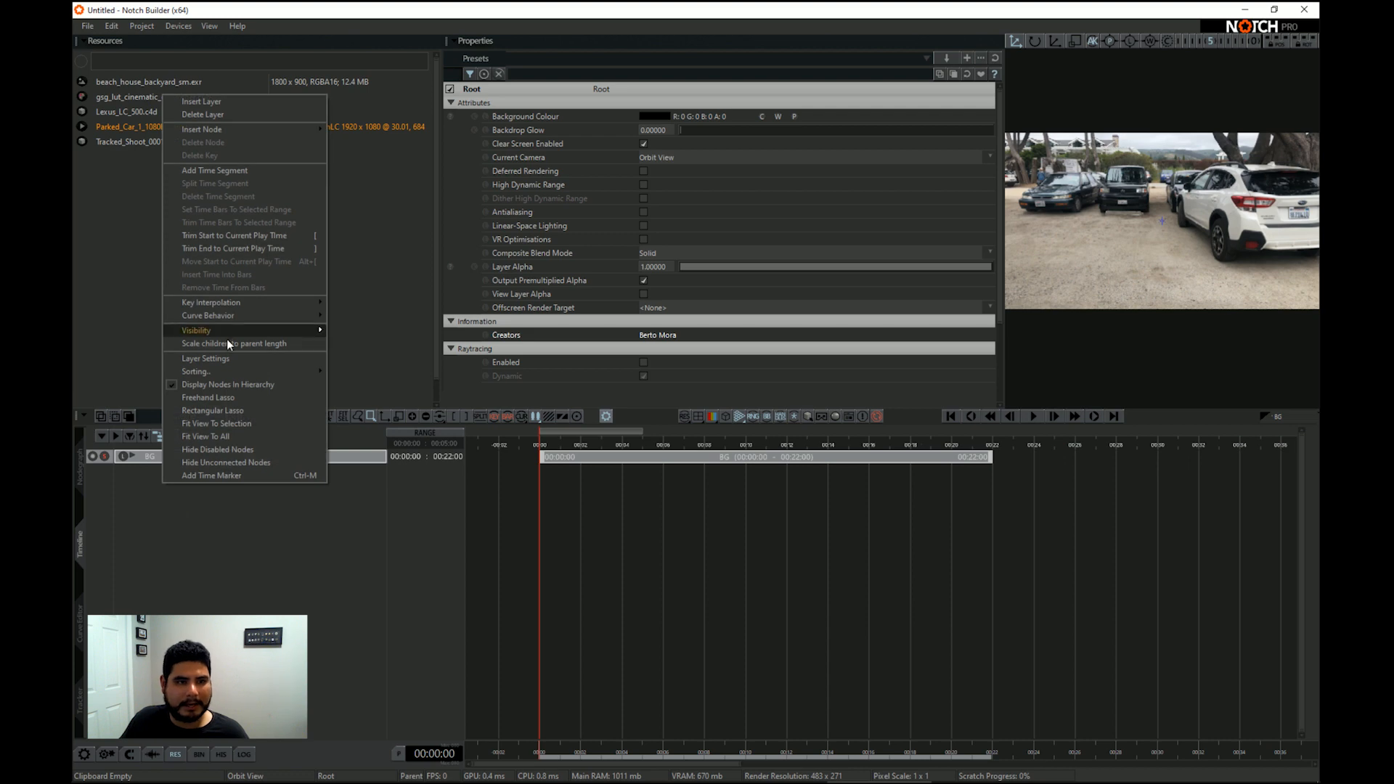
{"action": "left_click", "coordinate": [236, 102]}
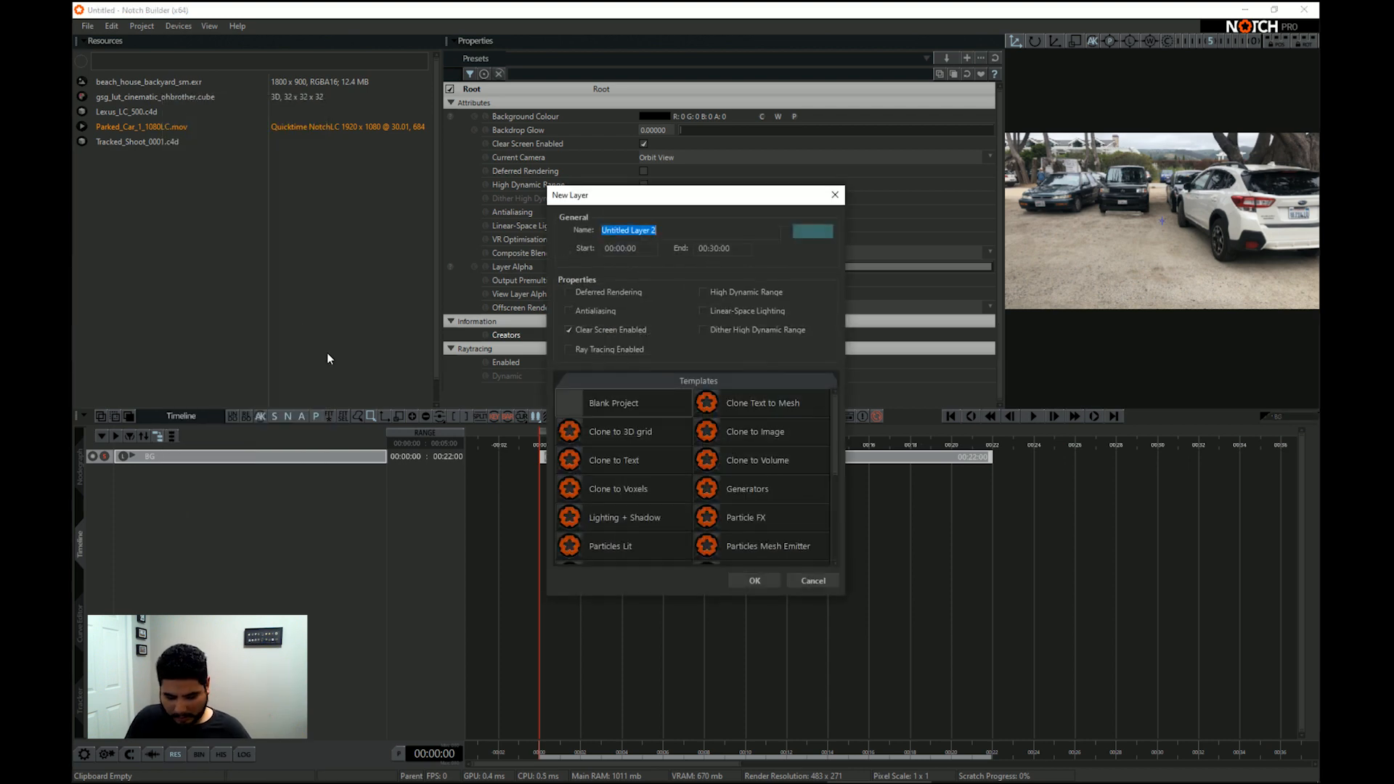
{"action": "type", "text": "CarComp"}
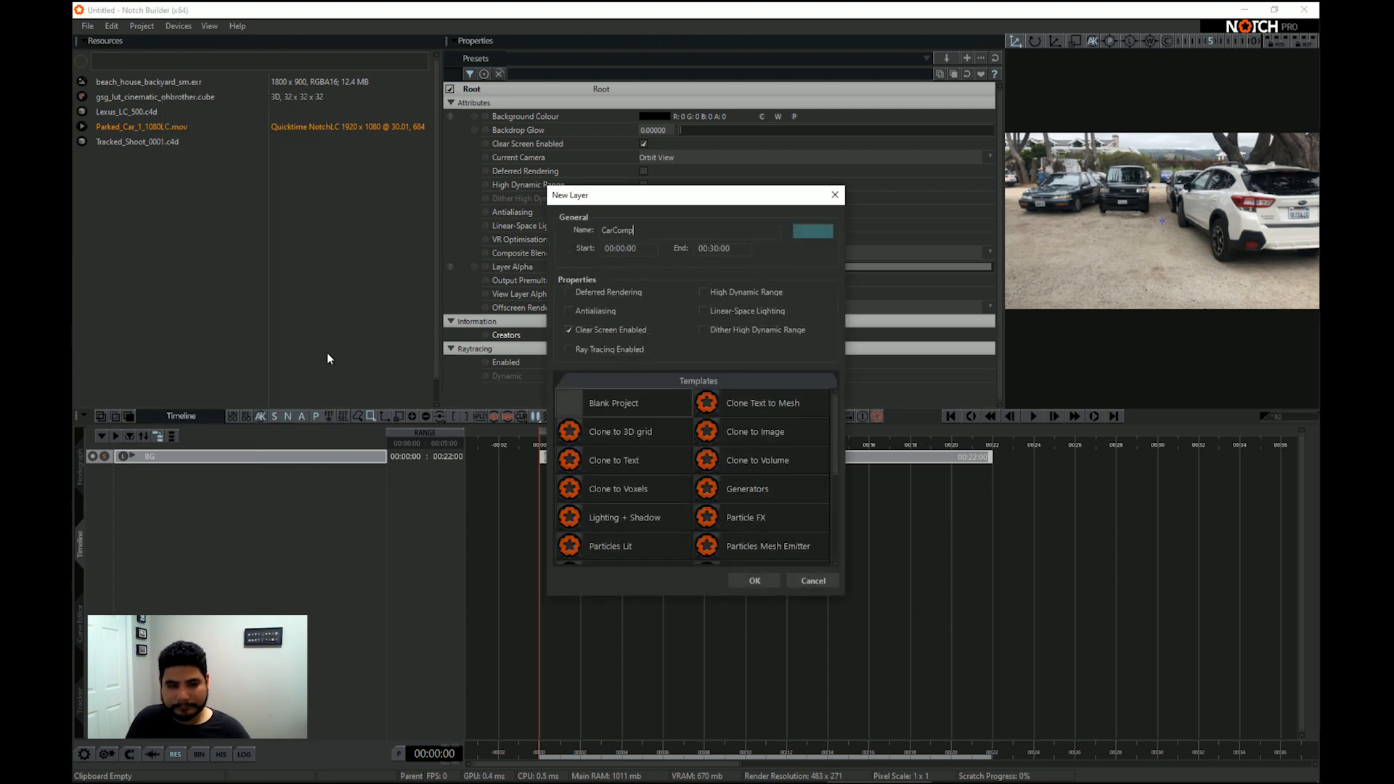
{"action": "key", "text": "Return"}
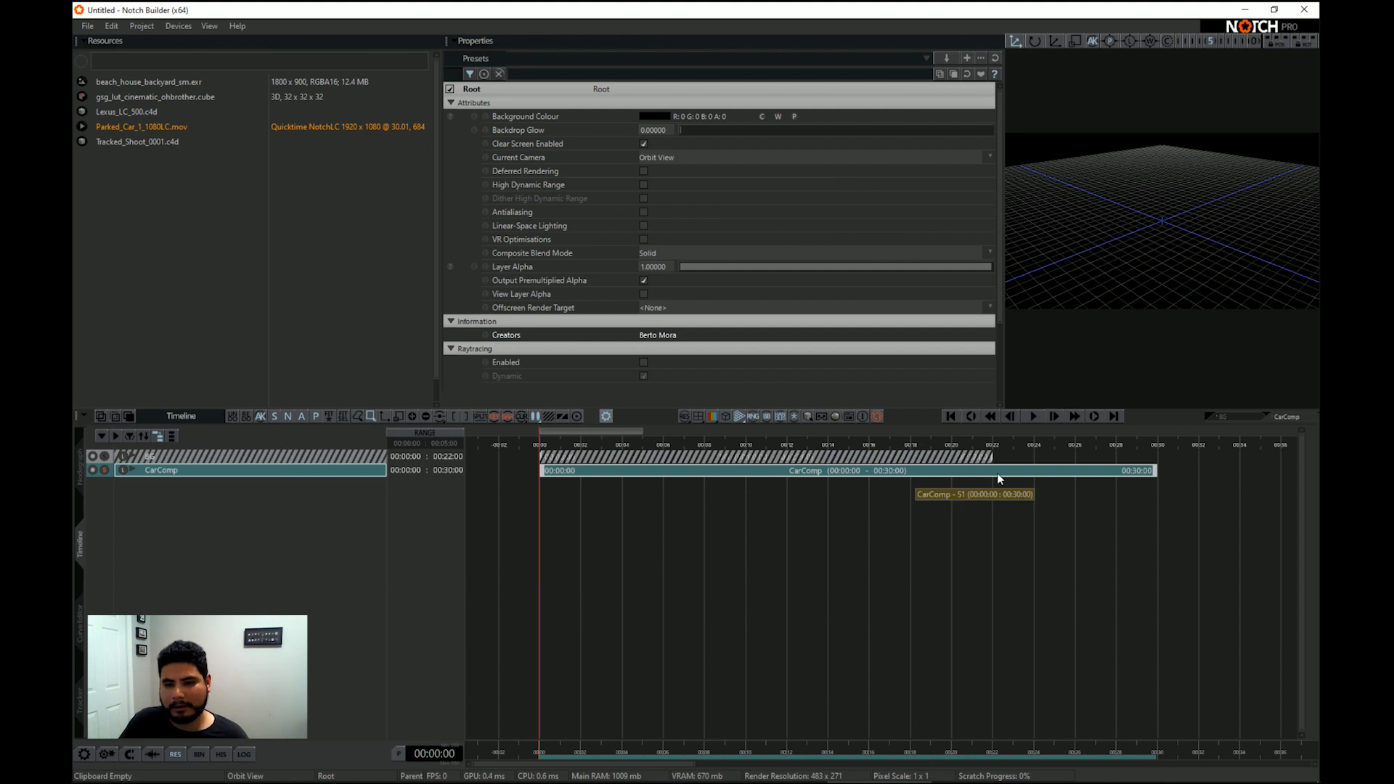
Shorten the CarComp layer to end at 00:22:00 and set its composite blend mode to Blend With Alpha Channel
{"action": "left_click_drag", "start_coordinate": [1154, 472], "coordinate": [991, 471]}
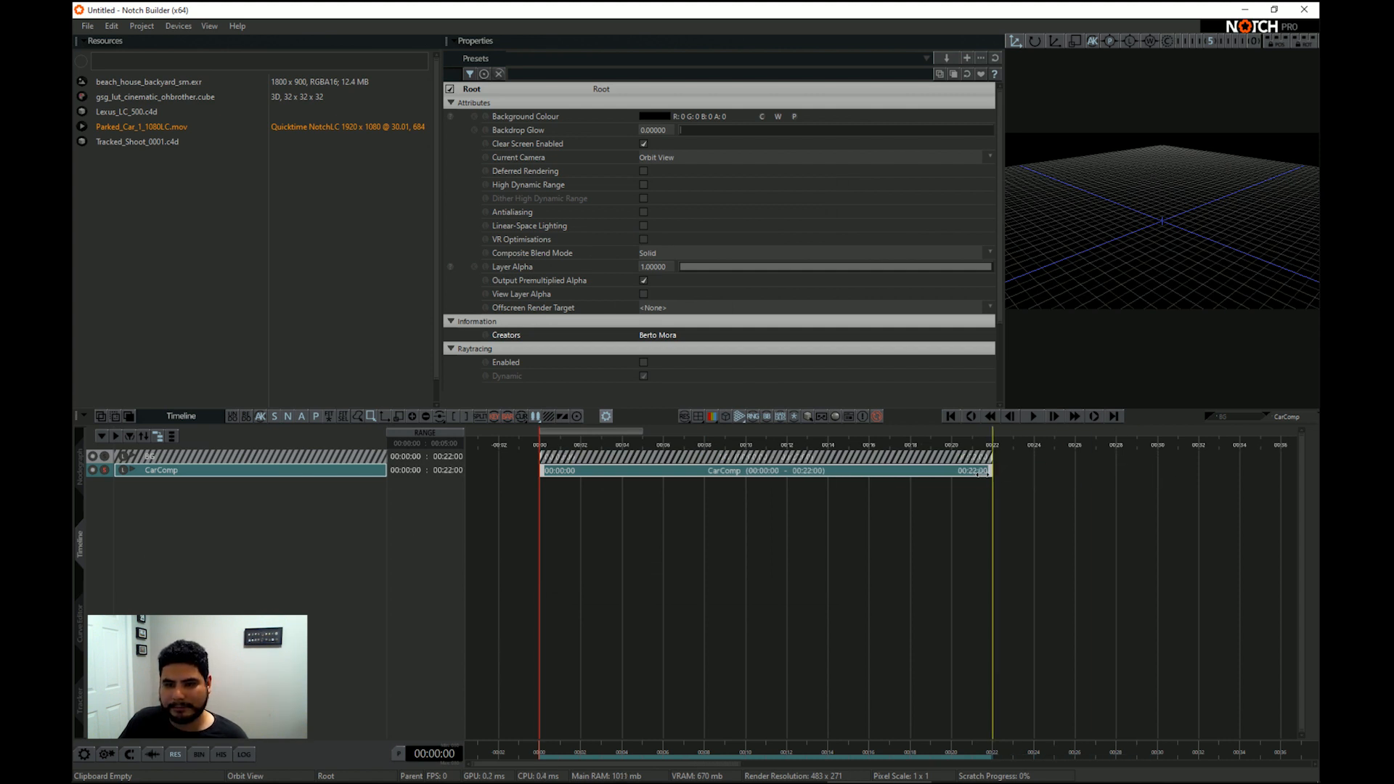
{"action": "left_click", "coordinate": [678, 259]}
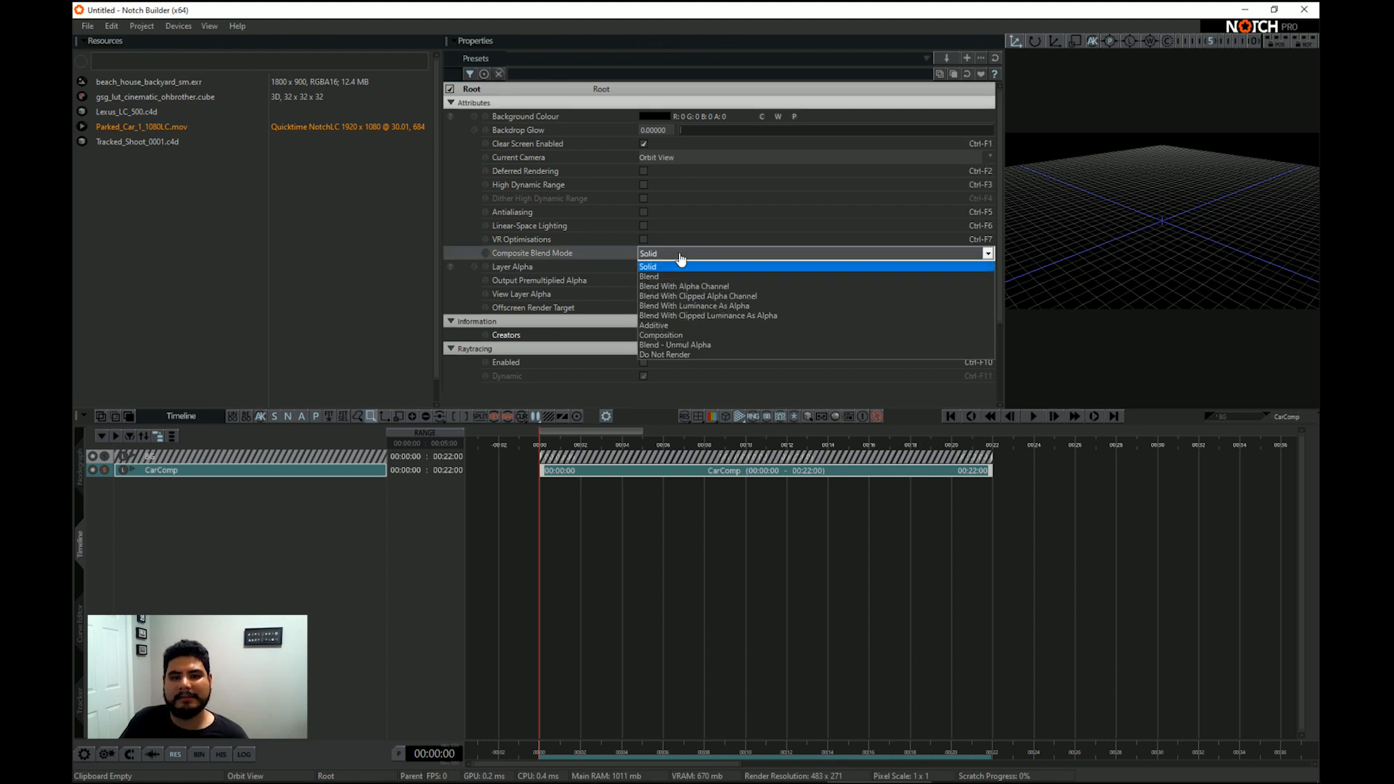
{"action": "left_click", "coordinate": [702, 288]}
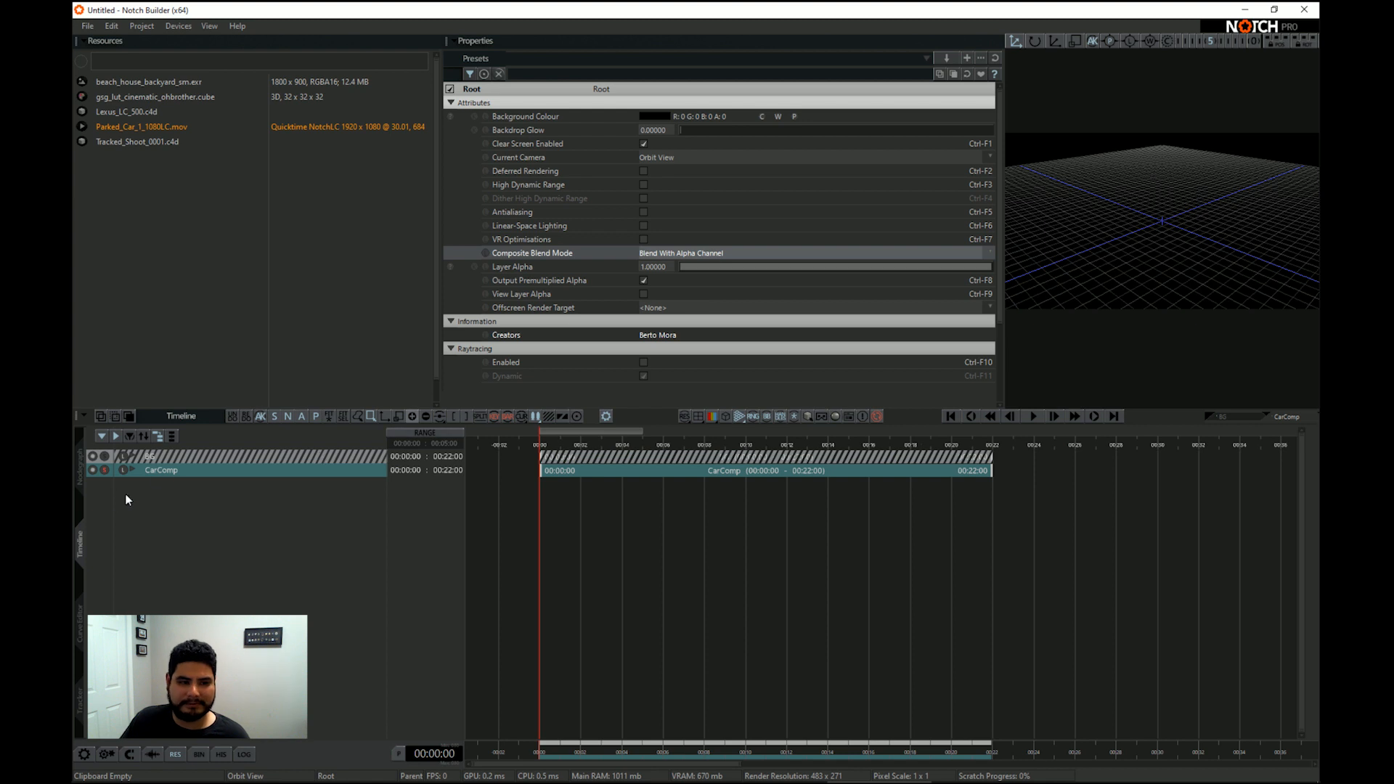
Disable Layers As Separate Effects in the project settings
{"action": "left_click", "coordinate": [104, 471]}
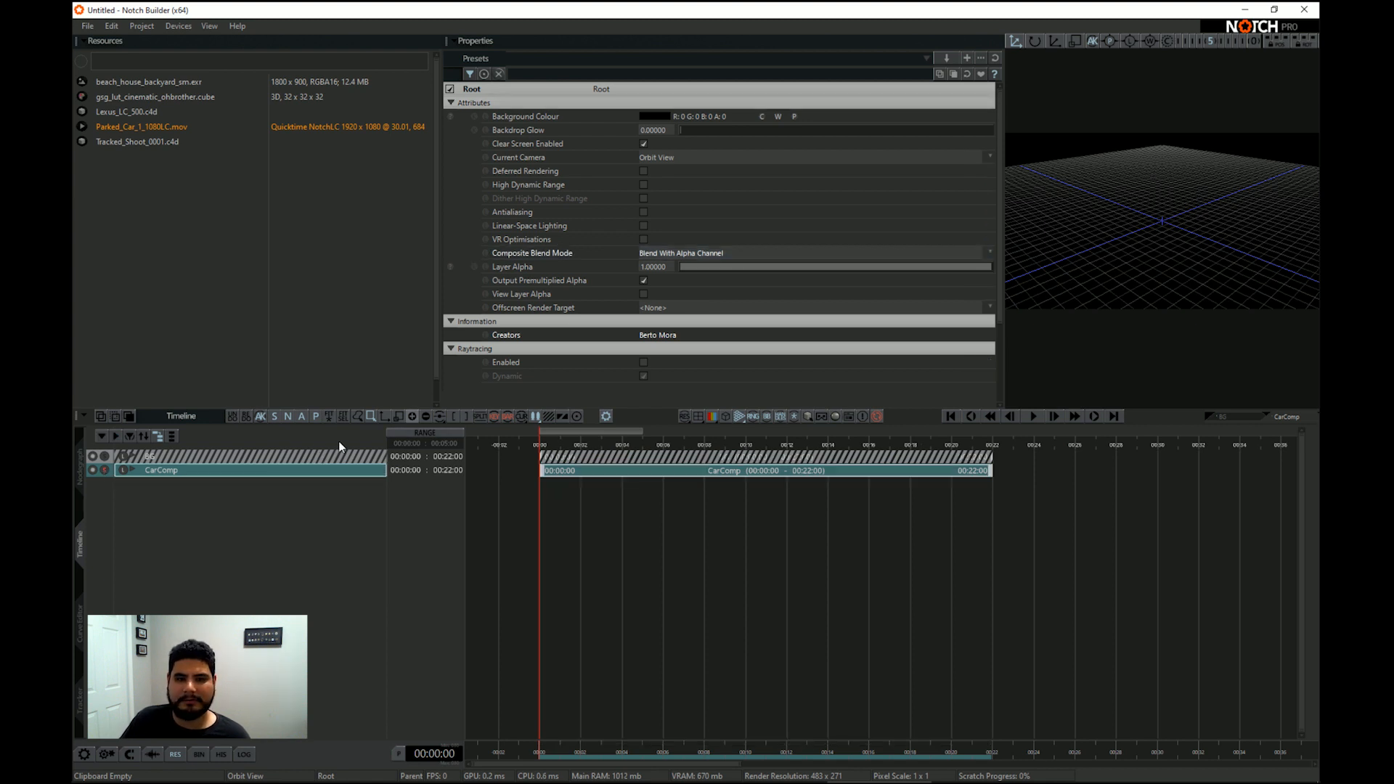
{"action": "left_click", "coordinate": [135, 29]}
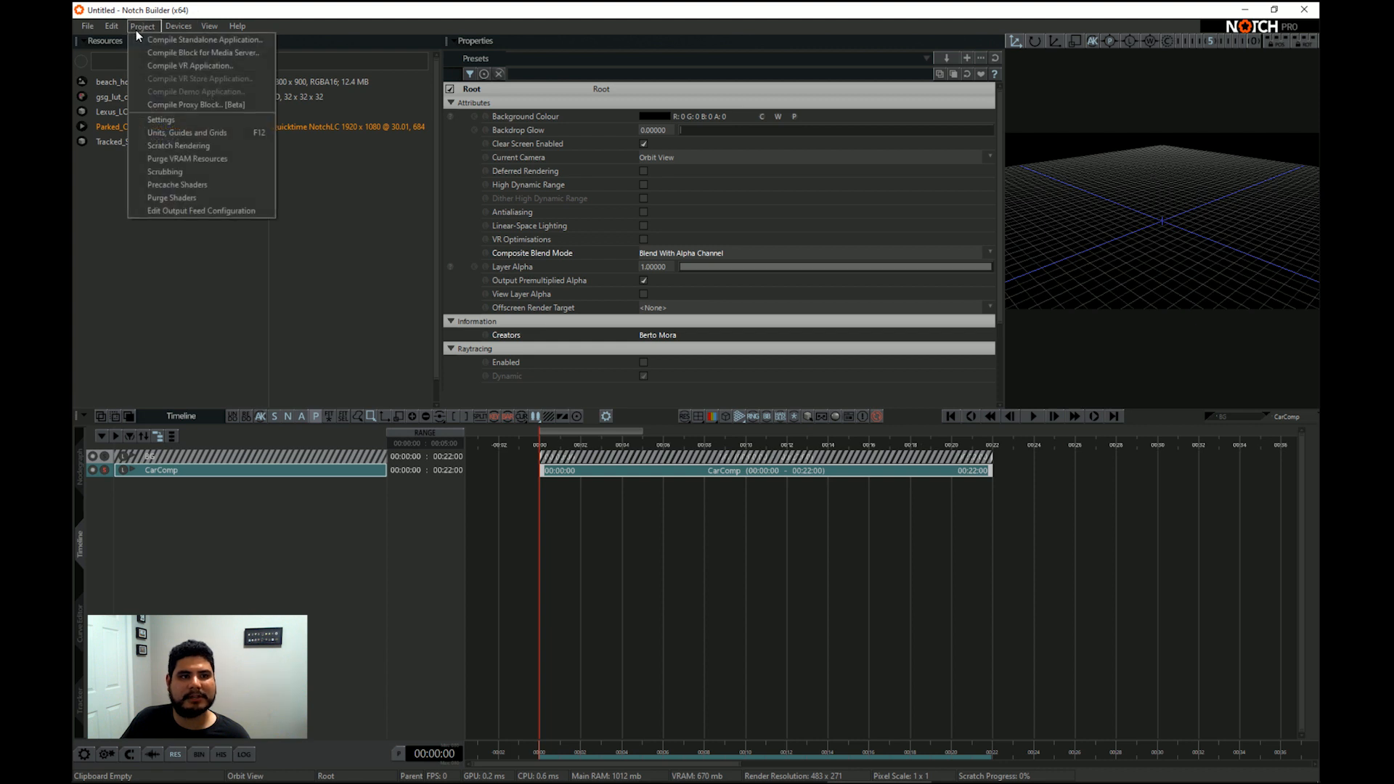
{"action": "left_click", "coordinate": [180, 120]}
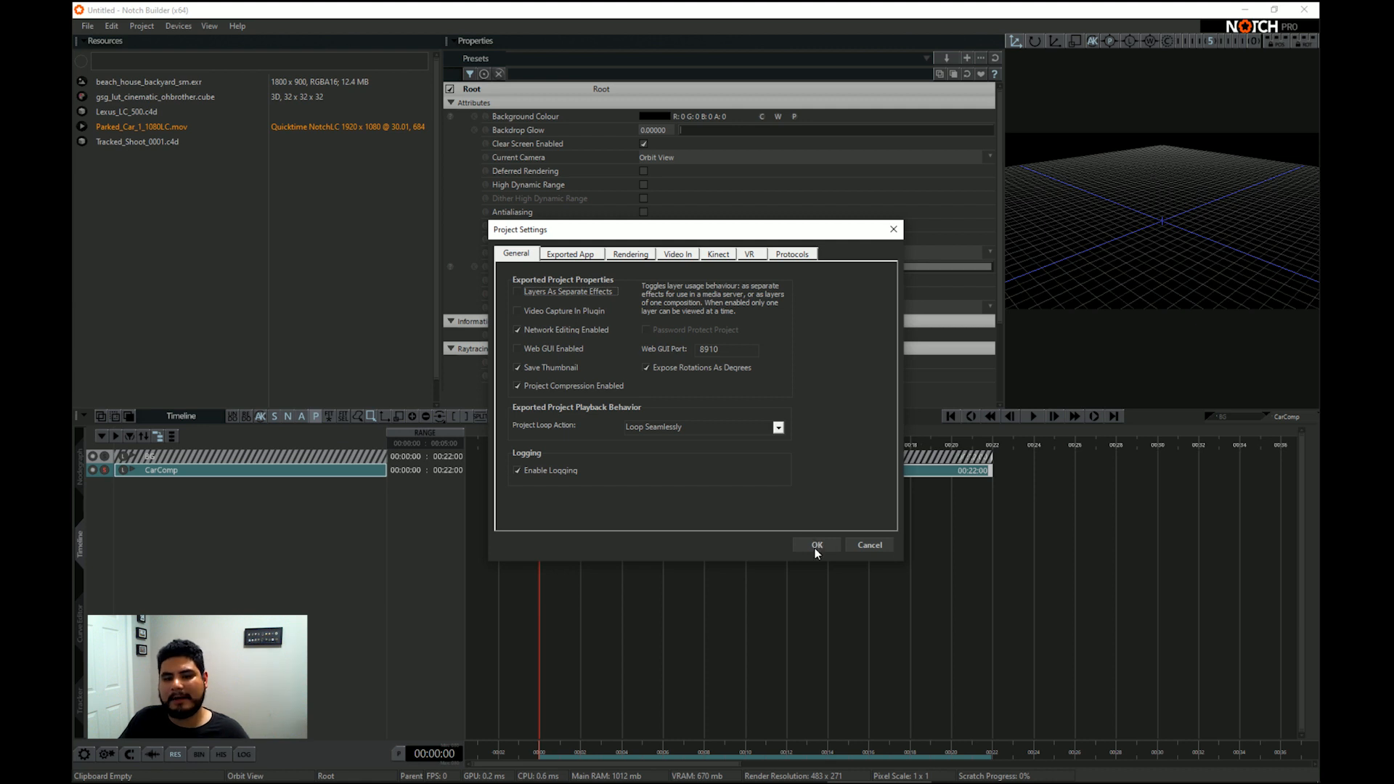
{"action": "left_click", "coordinate": [815, 546]}
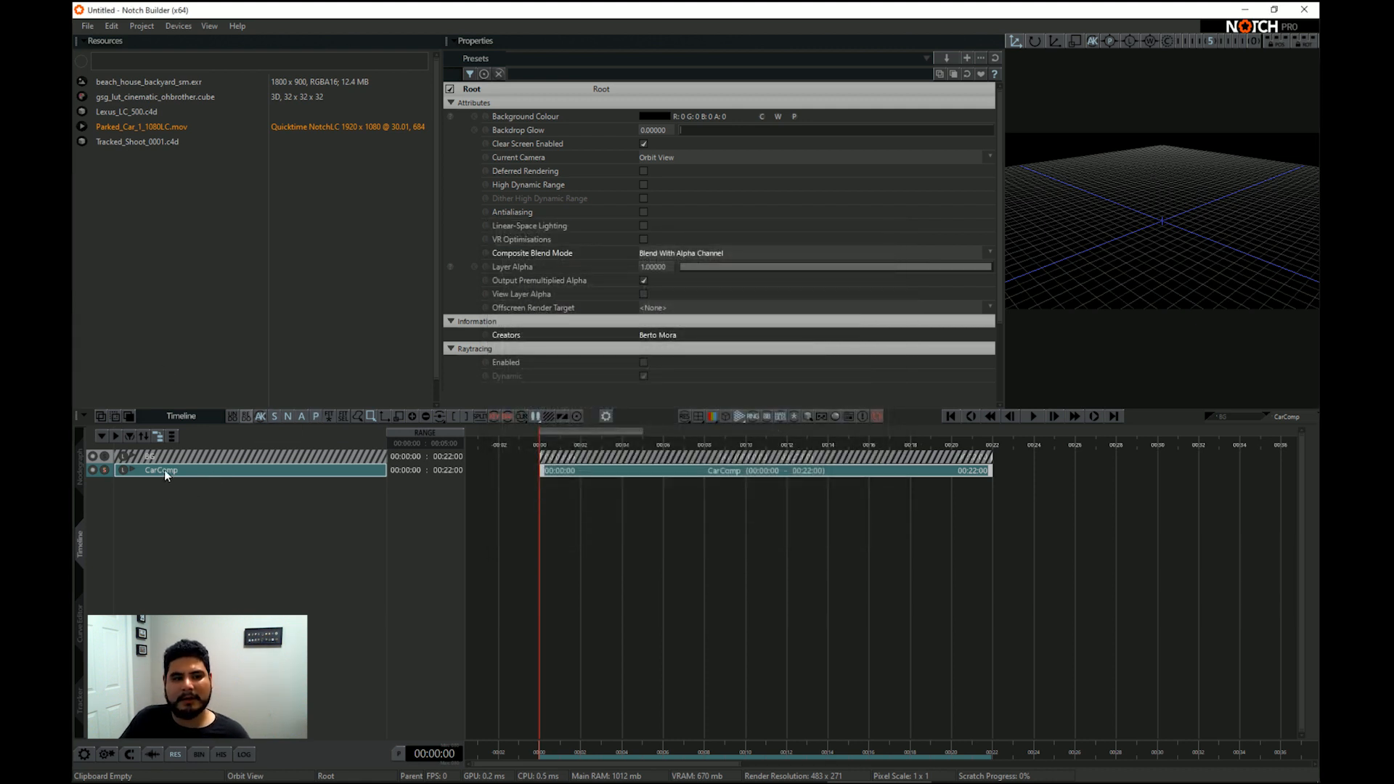
Try repositioning the CarComp layer in the layer order and turn off its solo state
{"action": "right_click_drag", "start_coordinate": [200, 472], "coordinate": [204, 513]}
{"action": "left_click", "coordinate": [209, 503]}
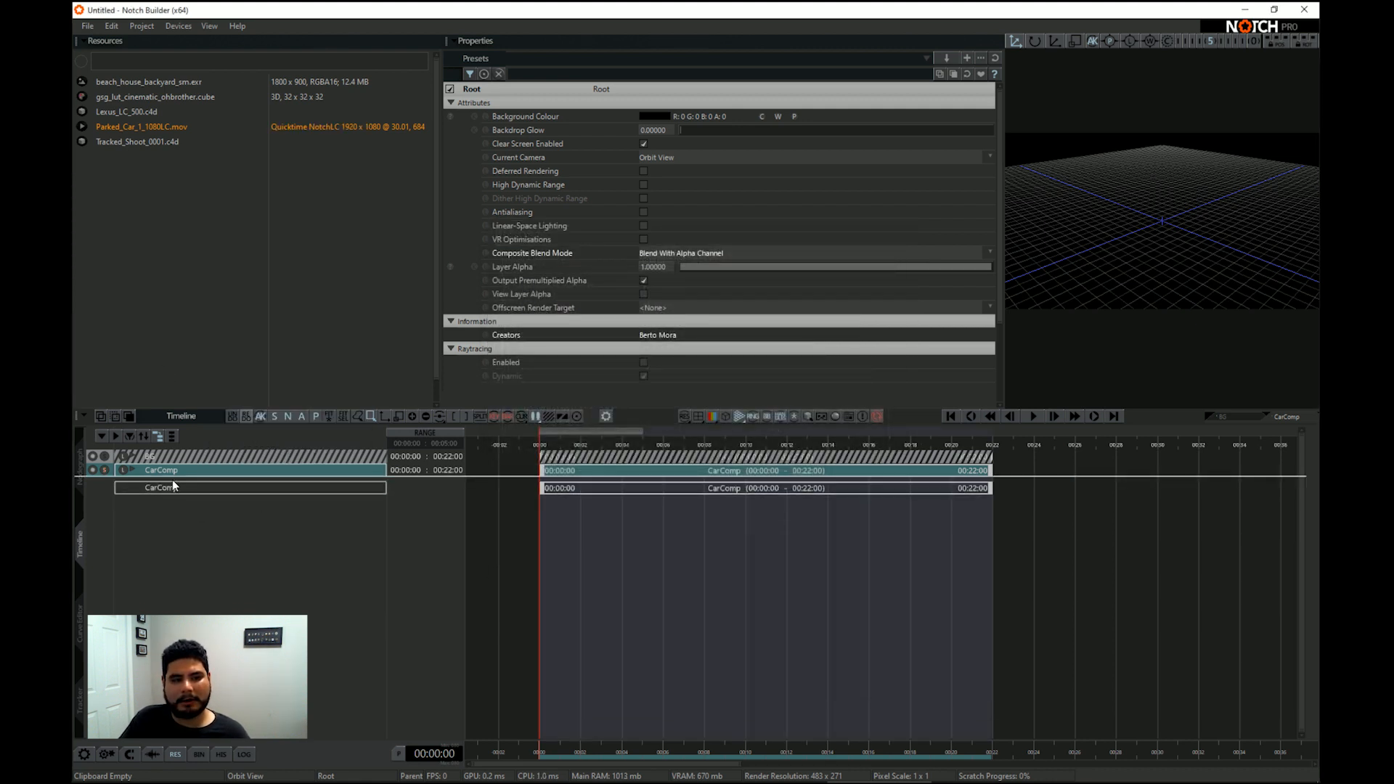
{"action": "left_click", "coordinate": [179, 476]}
{"action": "left_click", "coordinate": [184, 455]}
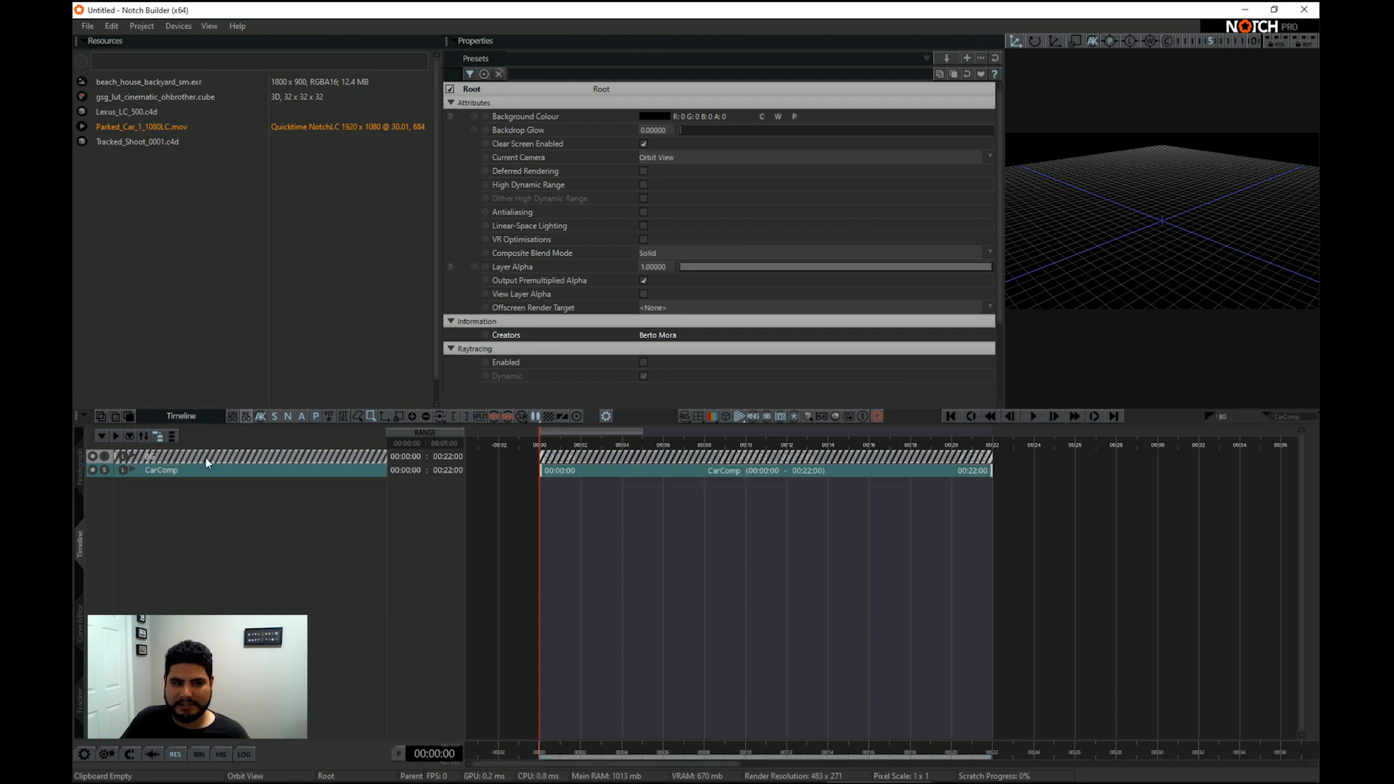
{"action": "left_click", "coordinate": [105, 470]}
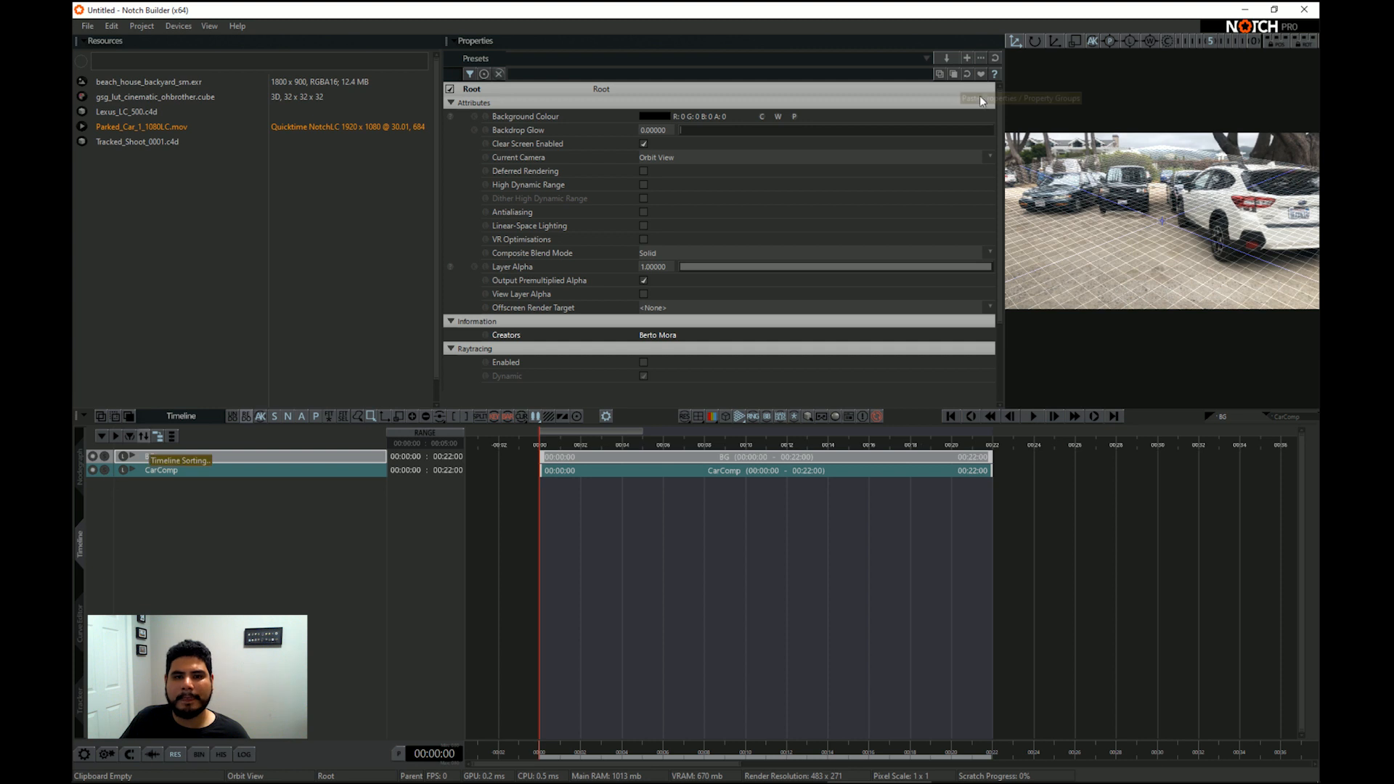
Set the CarComp layer's composite blend mode to Blend
{"action": "left_click", "coordinate": [161, 477]}
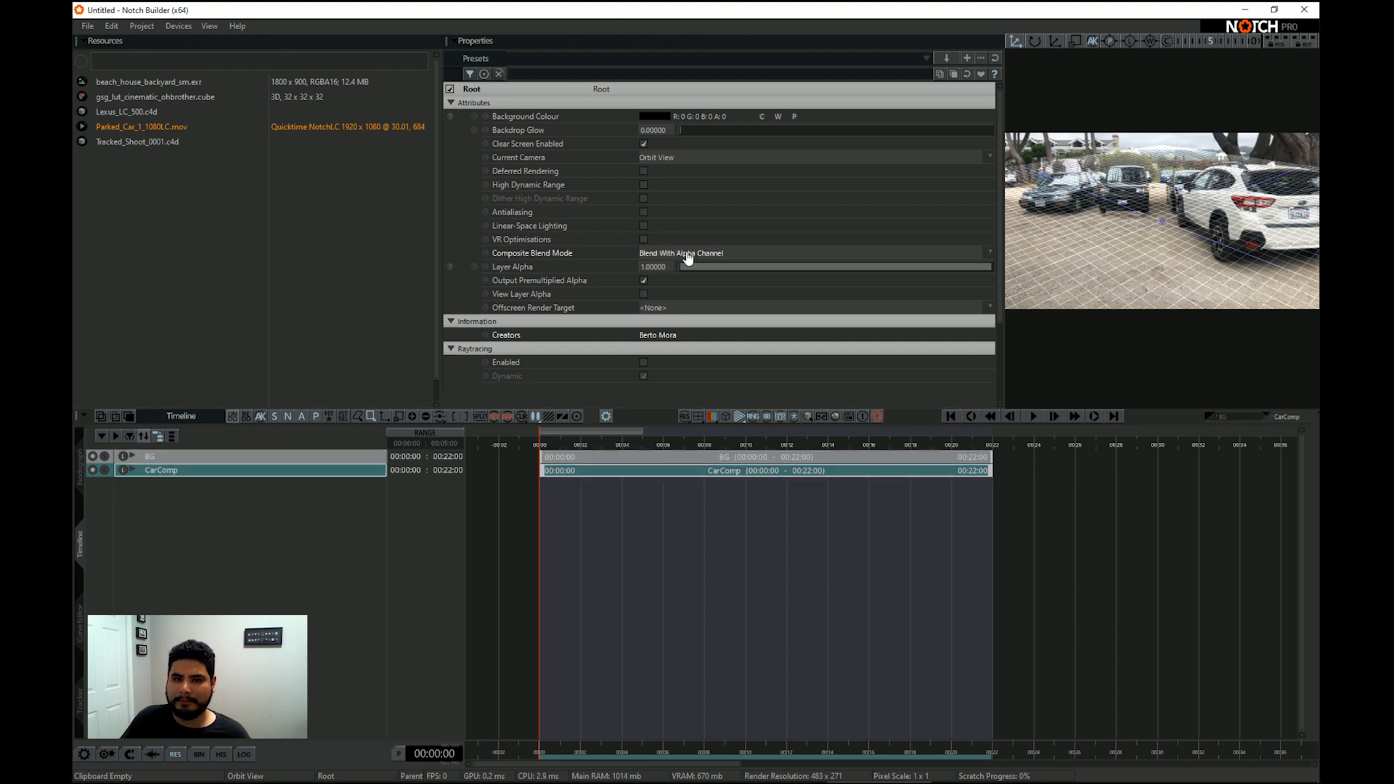
{"action": "left_click", "coordinate": [748, 255]}
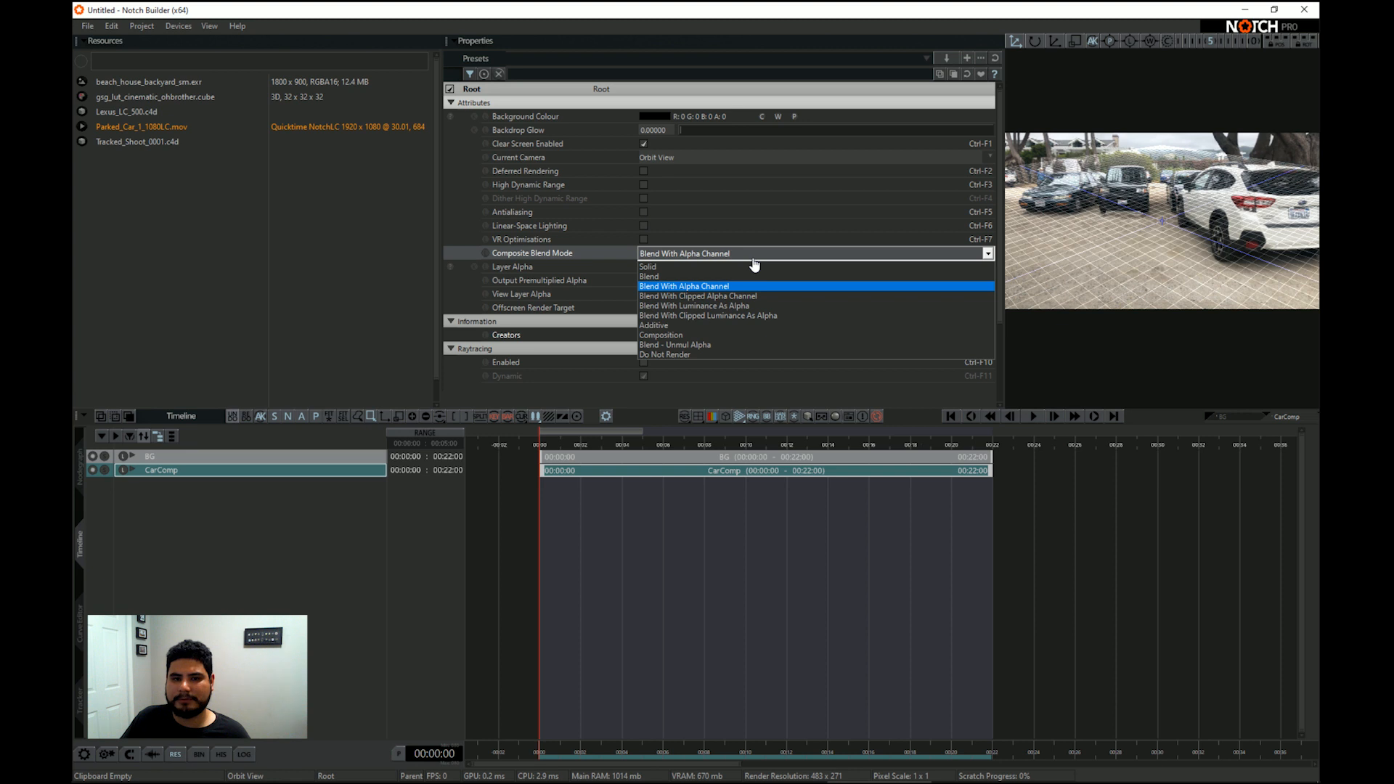
{"action": "left_click", "coordinate": [715, 277]}
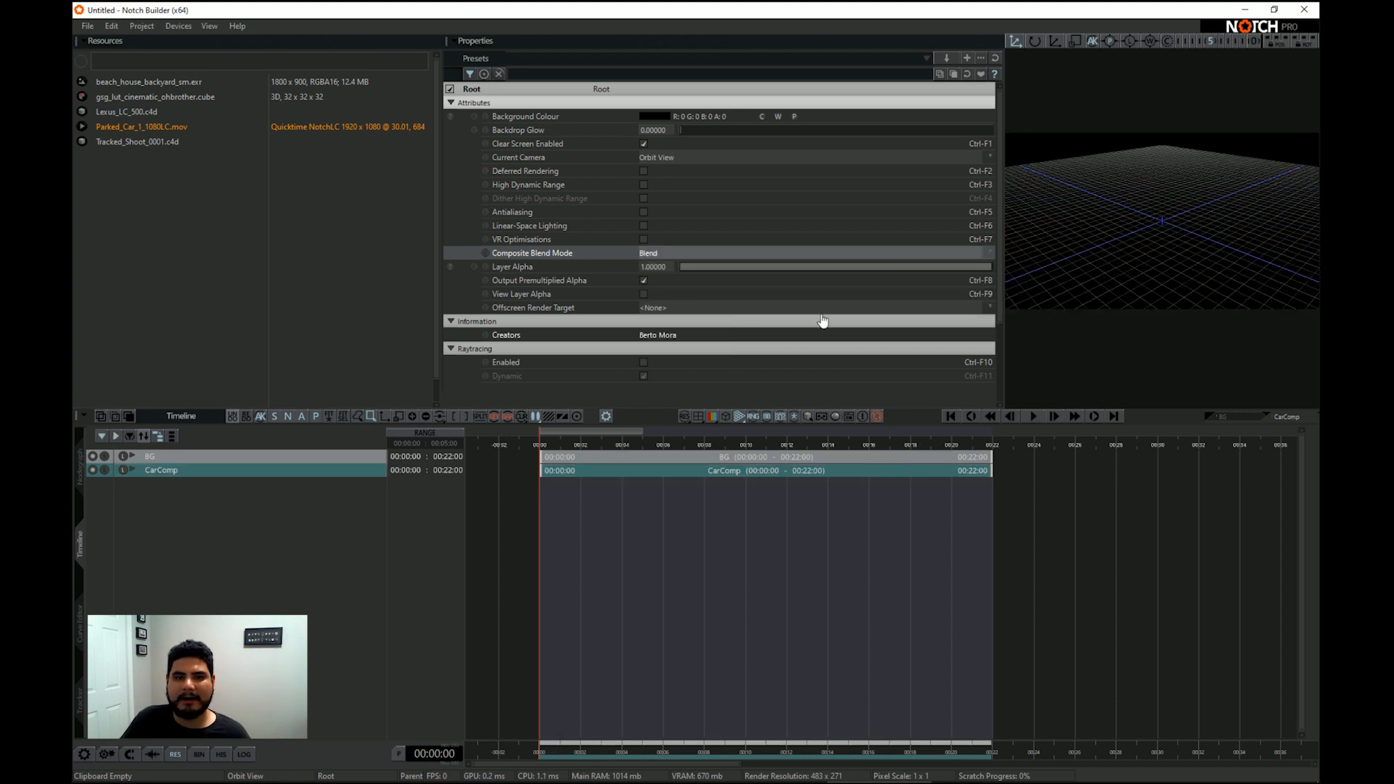
Set the CarComp layer's composite blend mode to Blend With Alpha Channel and compare its root settings with the BG layer's
{"action": "left_click", "coordinate": [659, 255]}
{"action": "left_click", "coordinate": [672, 279]}
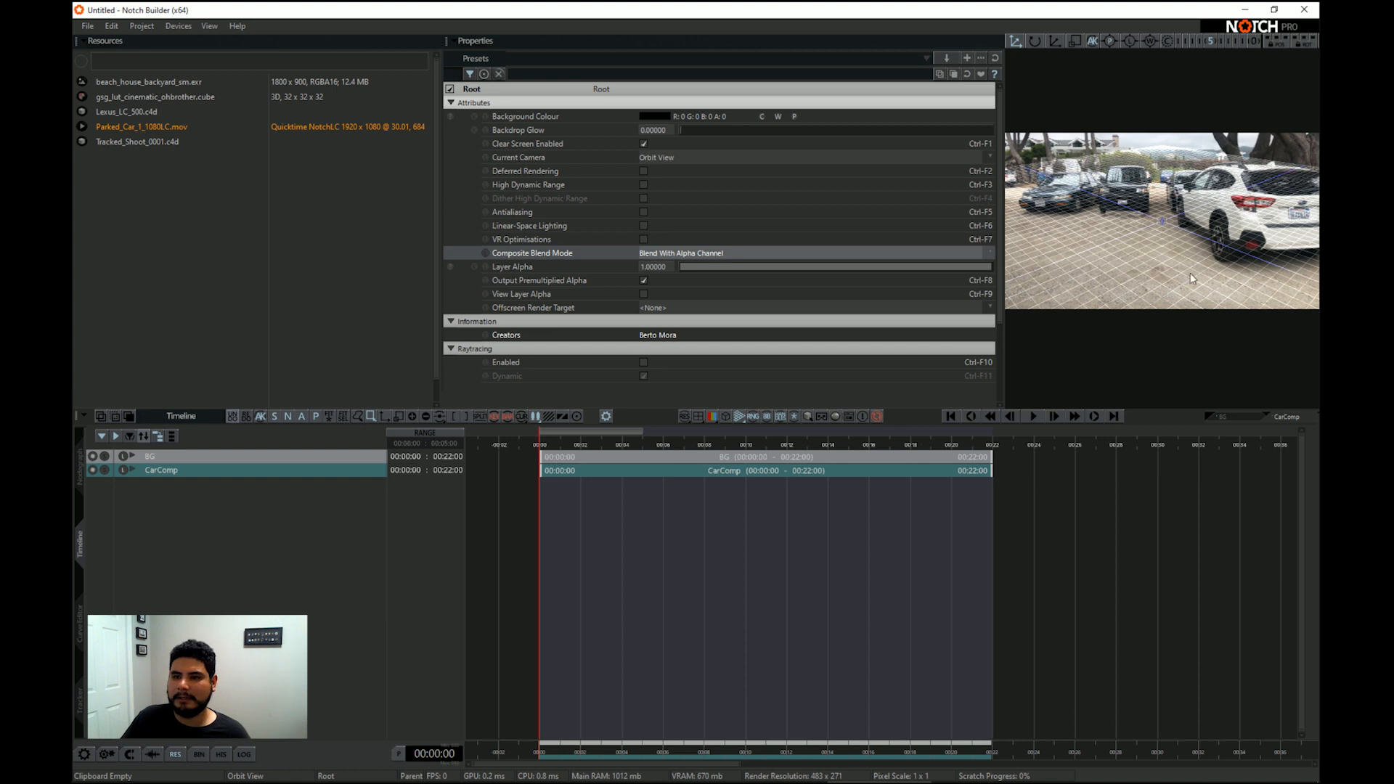
{"action": "left_click", "coordinate": [174, 471]}
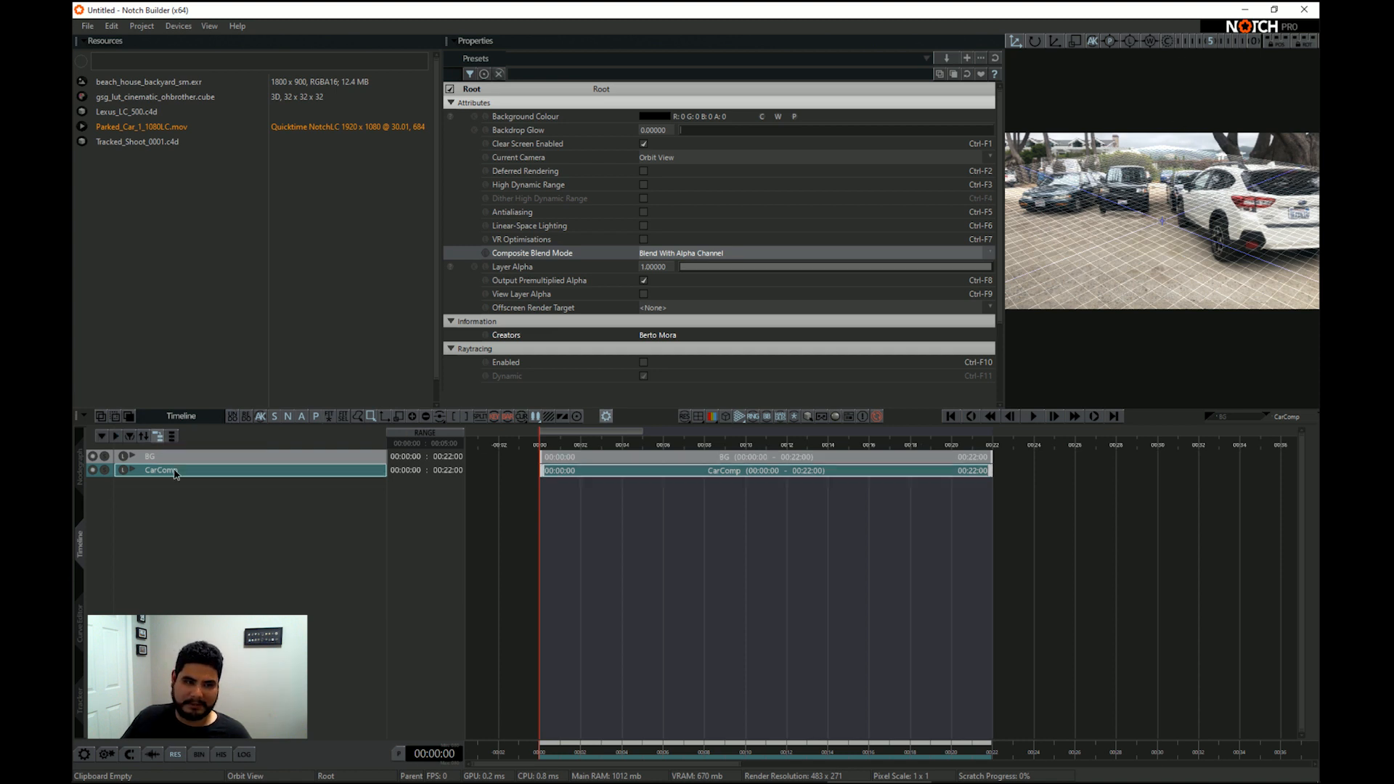
{"action": "left_click", "coordinate": [178, 454]}
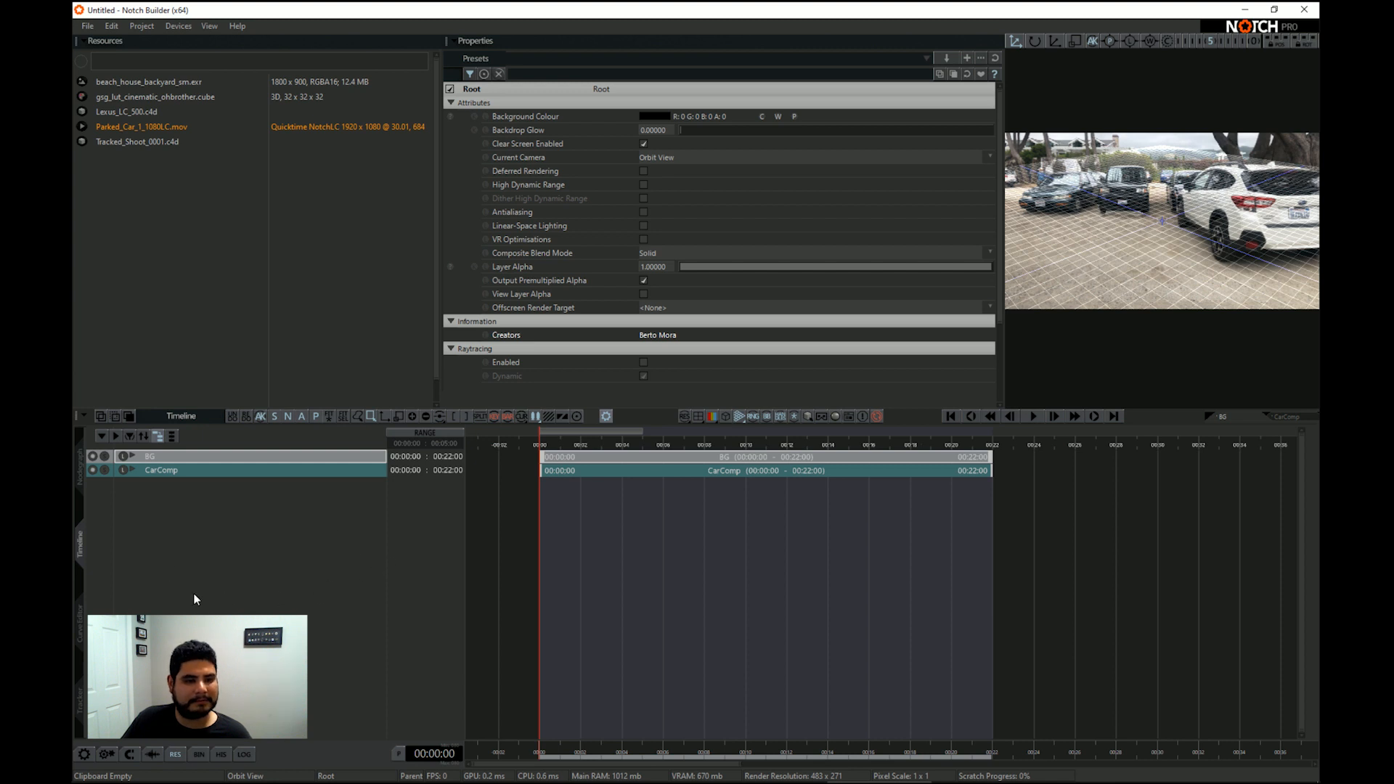
Add Tracked_Shoot_0001.c4d to the CarComp nodegraph, connect it to the root, and expose its Plane and Solved Camera child nodes
{"action": "left_click", "coordinate": [145, 470]}
{"action": "left_click", "coordinate": [82, 482]}
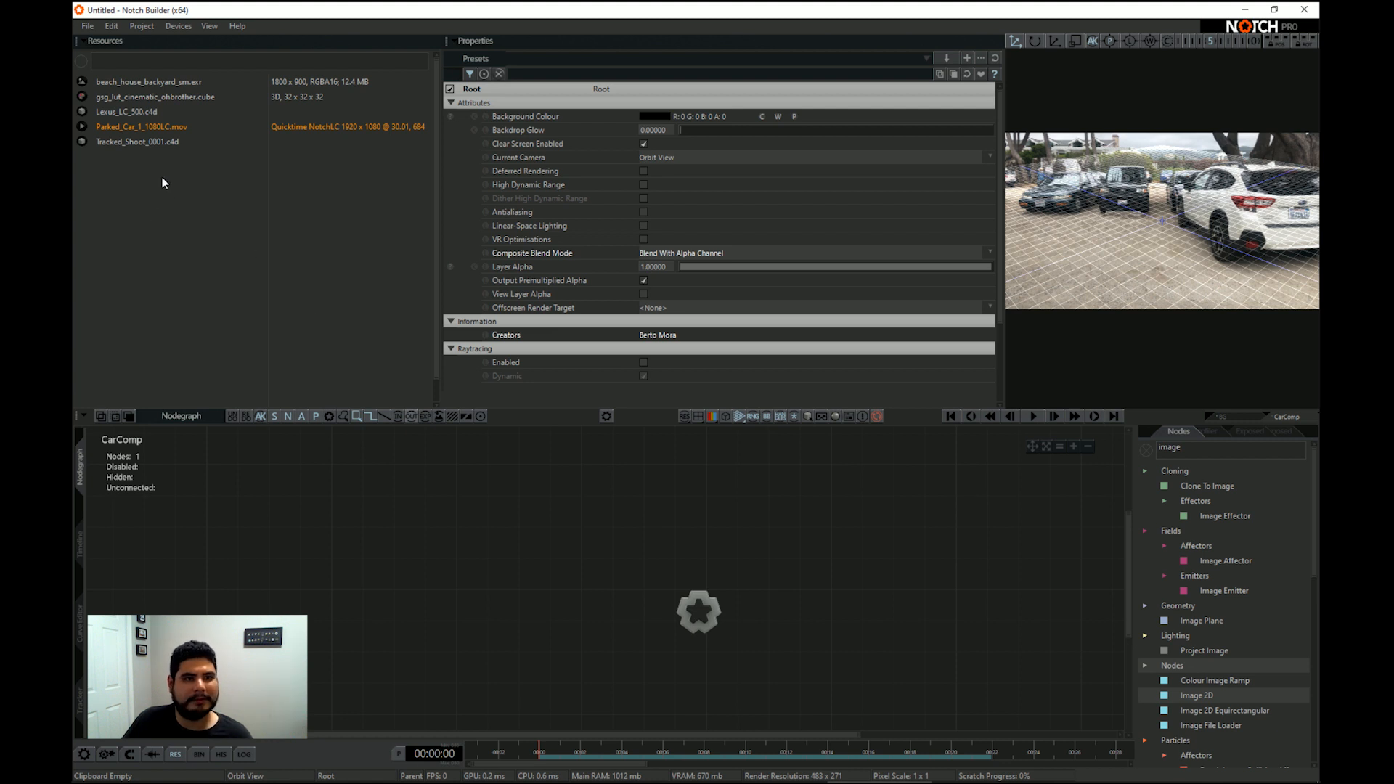
{"action": "left_click_drag", "start_coordinate": [141, 140], "coordinate": [773, 634]}
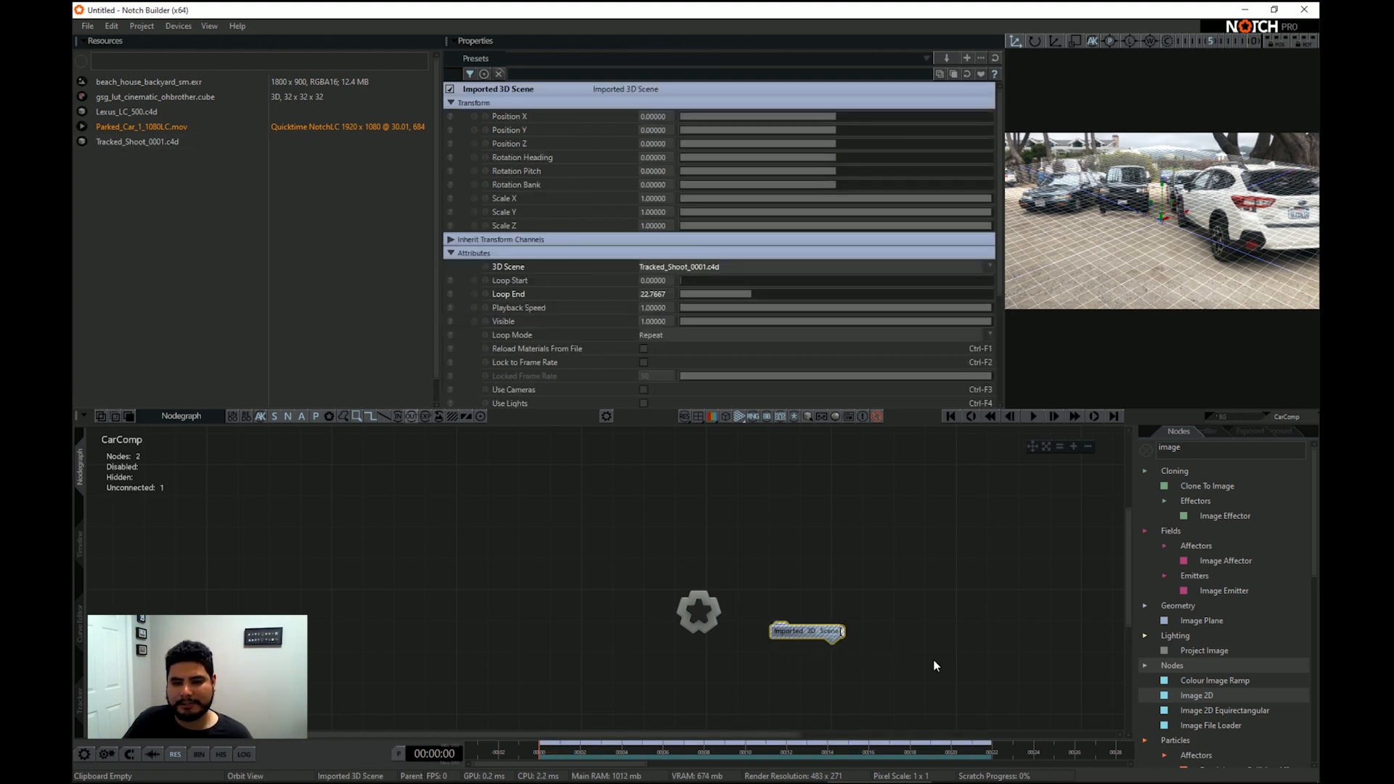
{"action": "middle_click_drag", "start_coordinate": [935, 665], "coordinate": [568, 615]}
{"action": "left_click_drag", "start_coordinate": [308, 553], "coordinate": [429, 563]}
{"action": "left_click", "coordinate": [455, 573]}
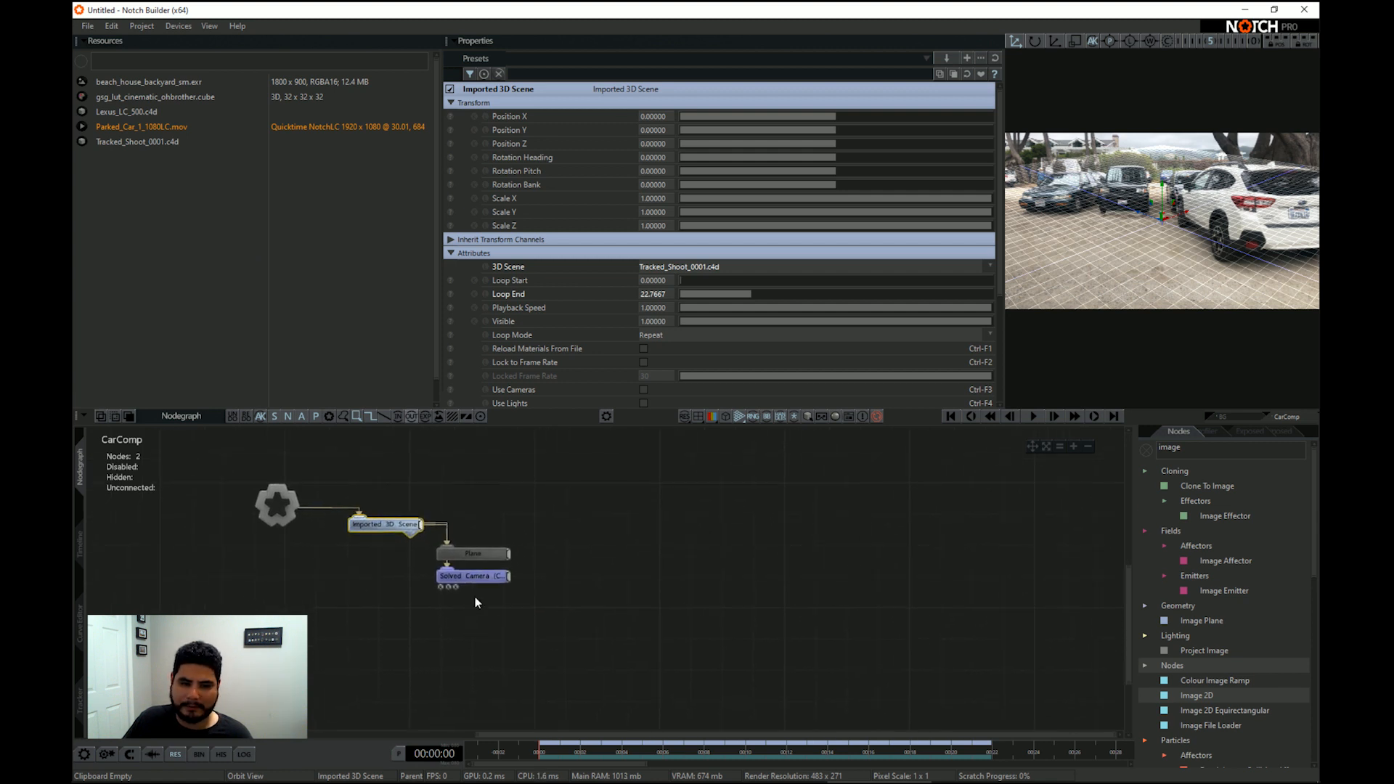
Examine the imported Plane and Solved Camera nodes, clear the node search, and review the BG layer's video nodes before returning to CarComp
{"action": "left_click", "coordinate": [485, 555]}
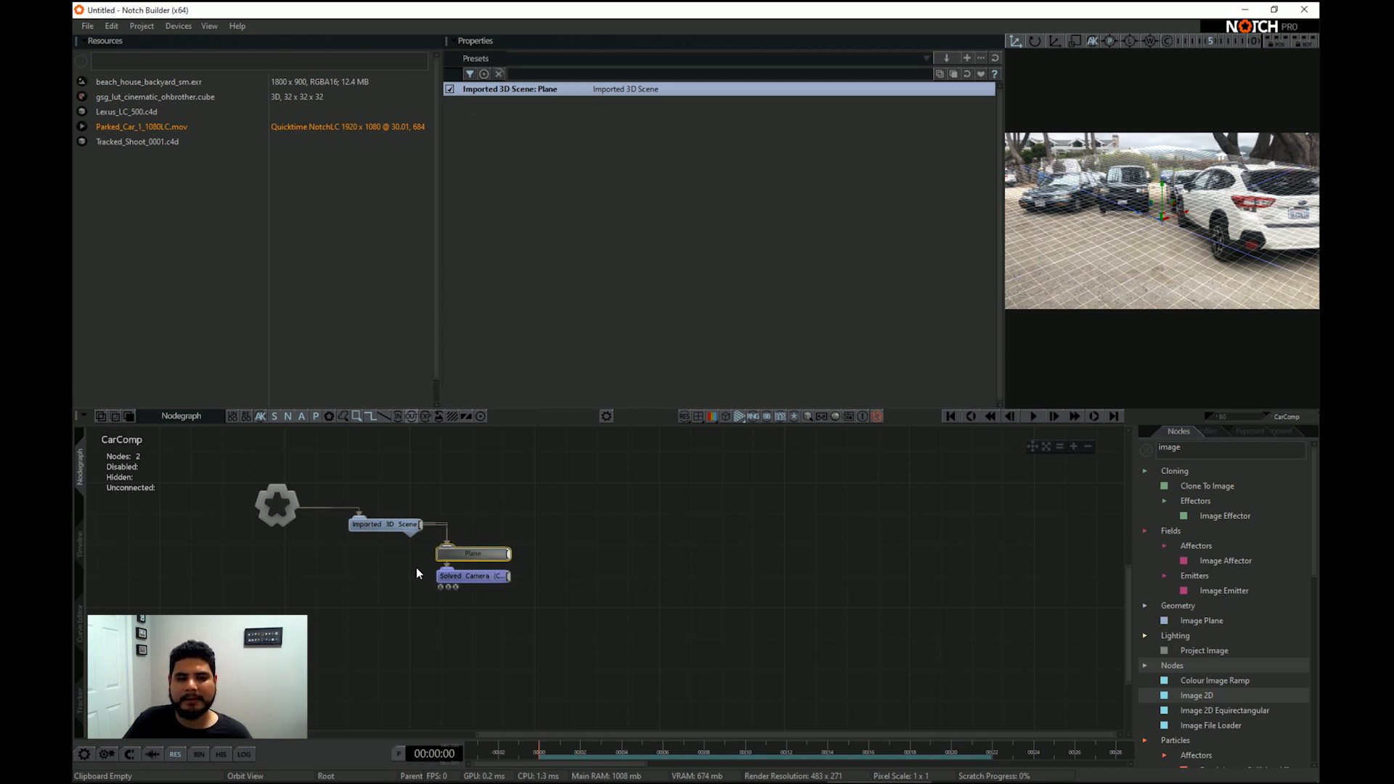
{"action": "left_click", "coordinate": [452, 577]}
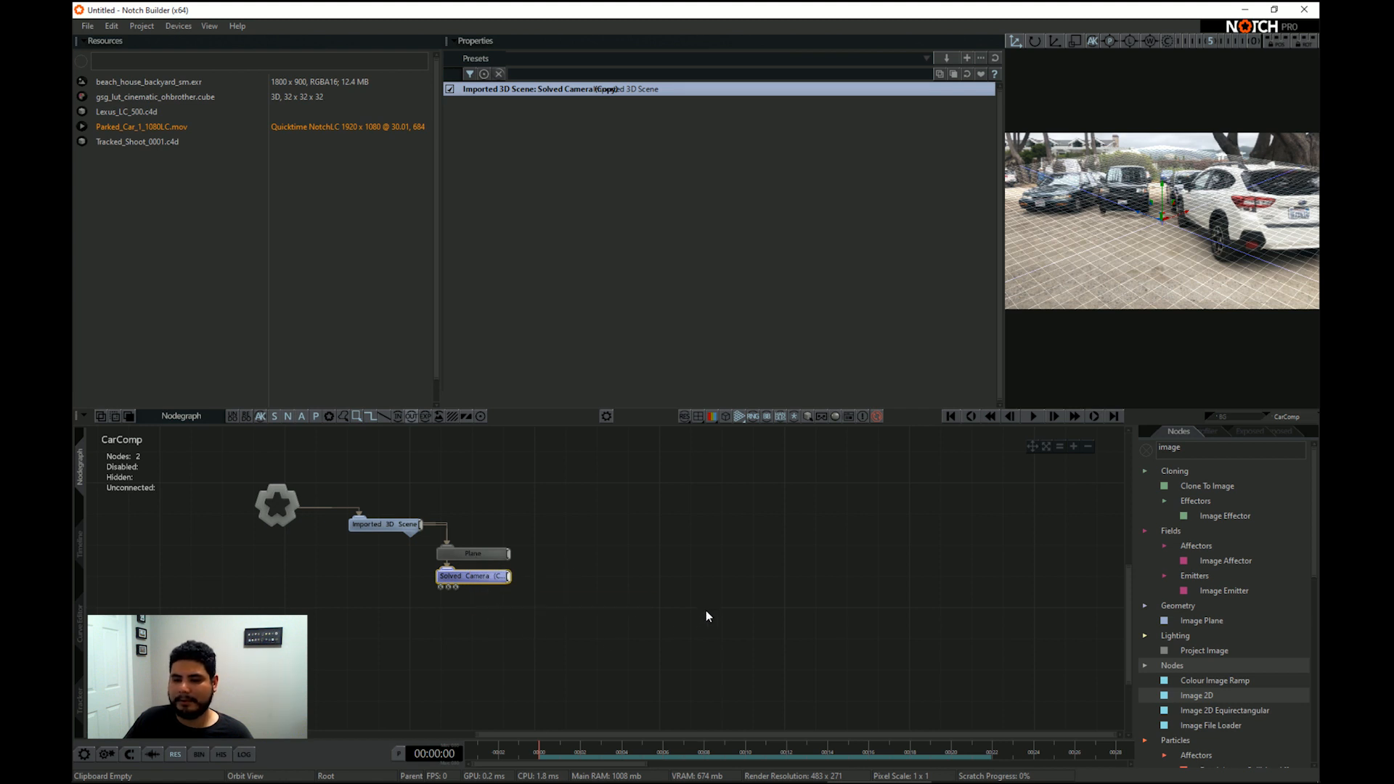
{"action": "left_click", "coordinate": [521, 621]}
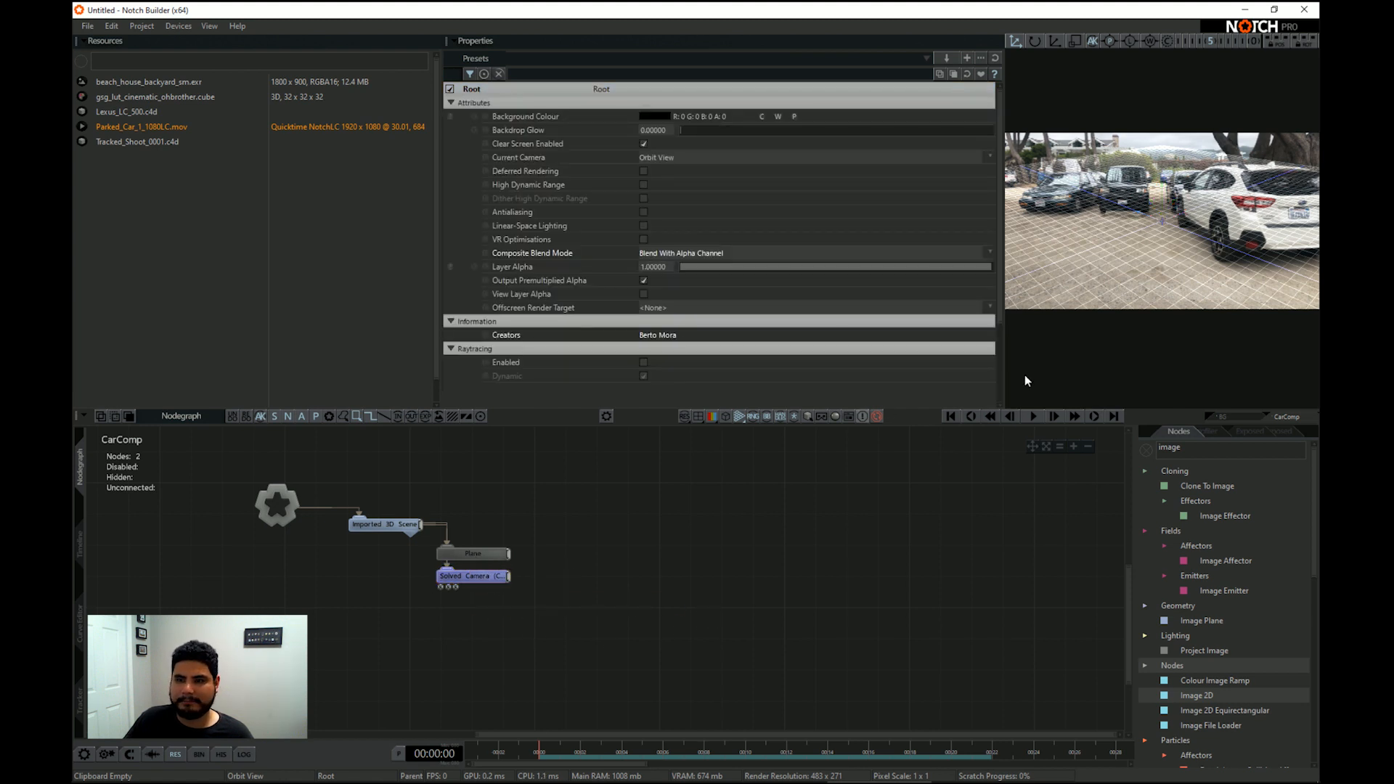
{"action": "left_click", "coordinate": [1141, 449]}
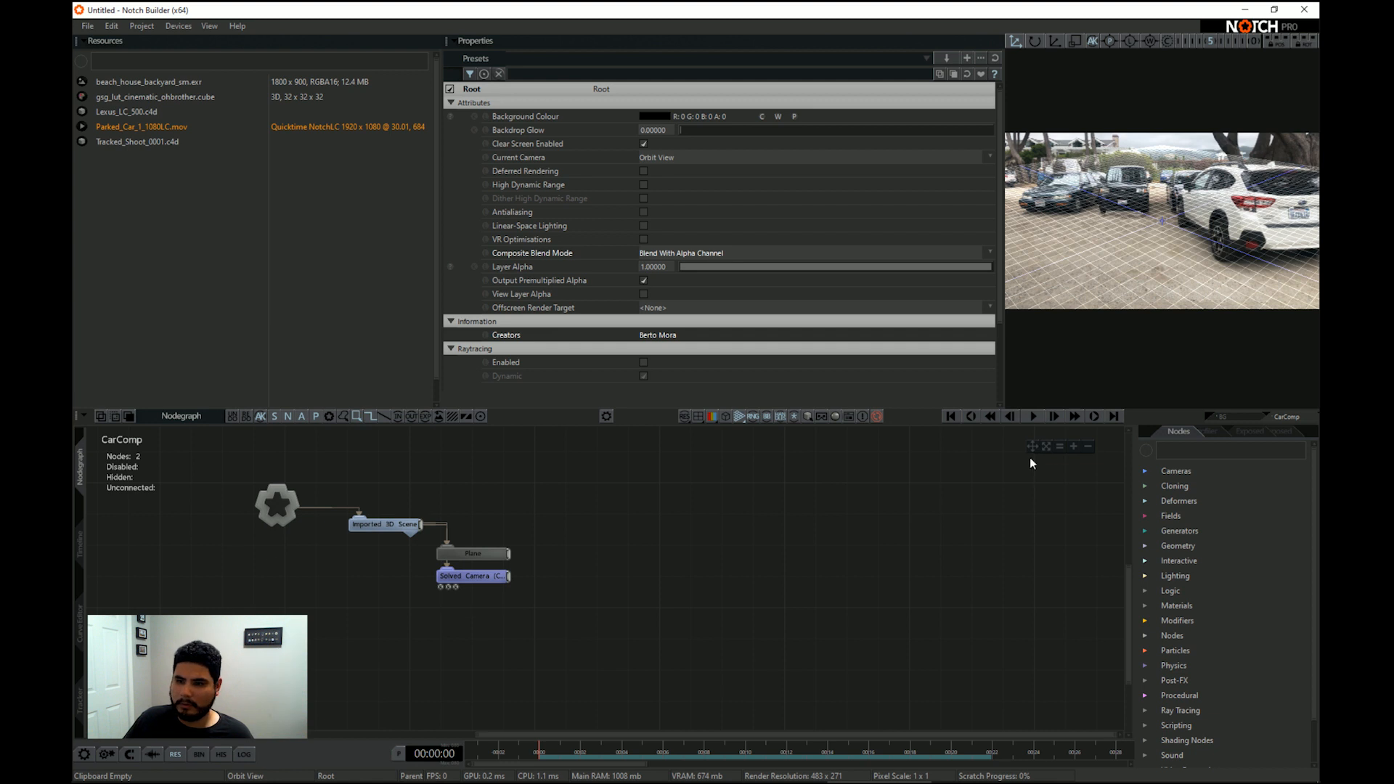
{"action": "left_click", "coordinate": [1225, 416]}
{"action": "left_click", "coordinate": [536, 601]}
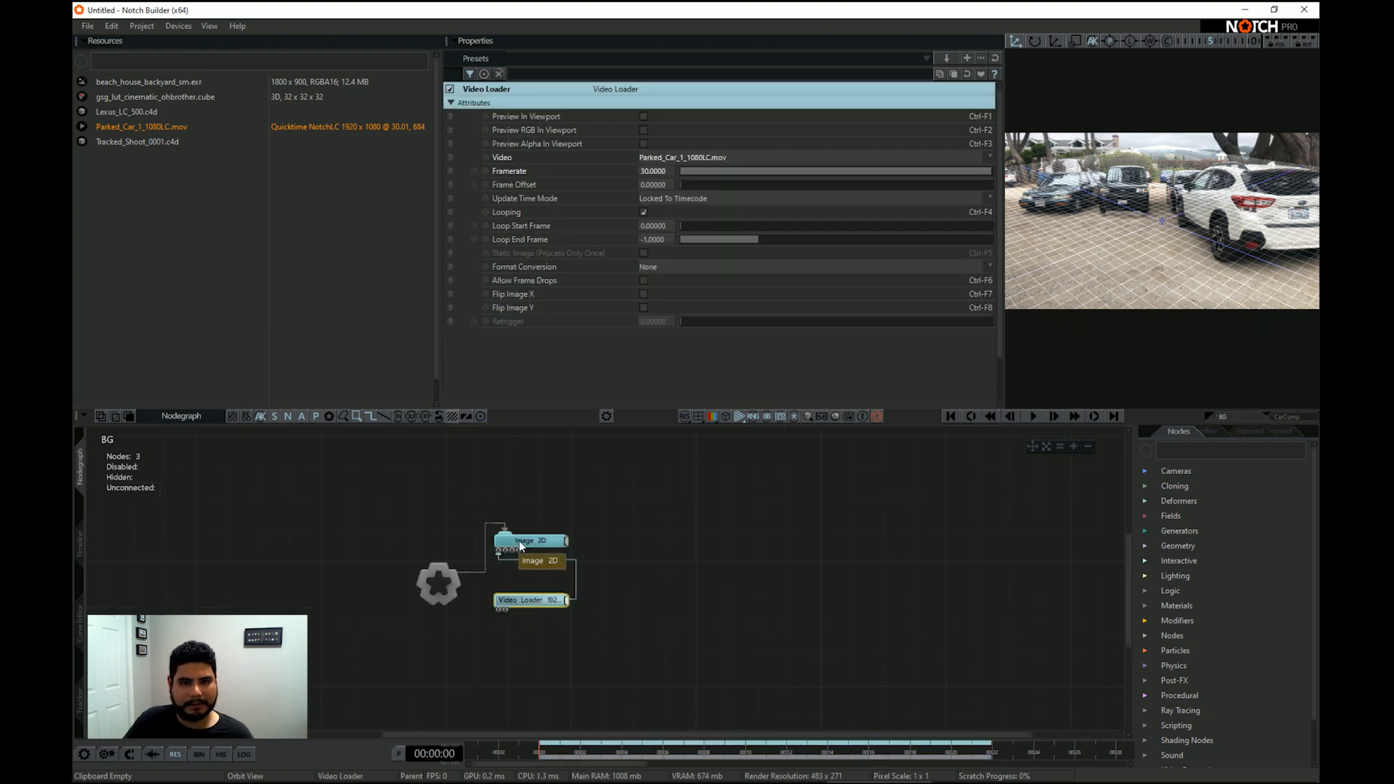
{"action": "left_click", "coordinate": [1287, 420]}
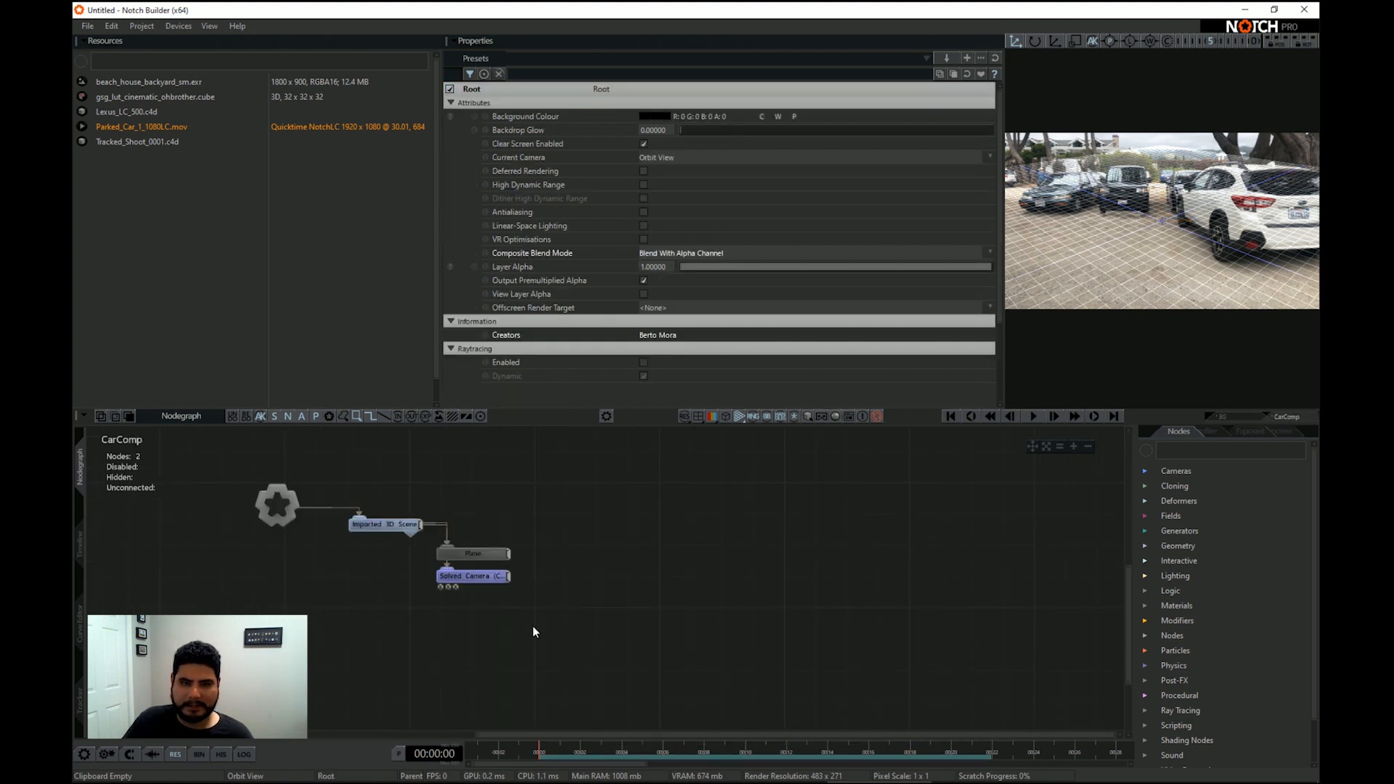
Add a Camera node to CarComp and connect it as a child of the Solved Camera node
{"action": "left_click", "coordinate": [1145, 471]}
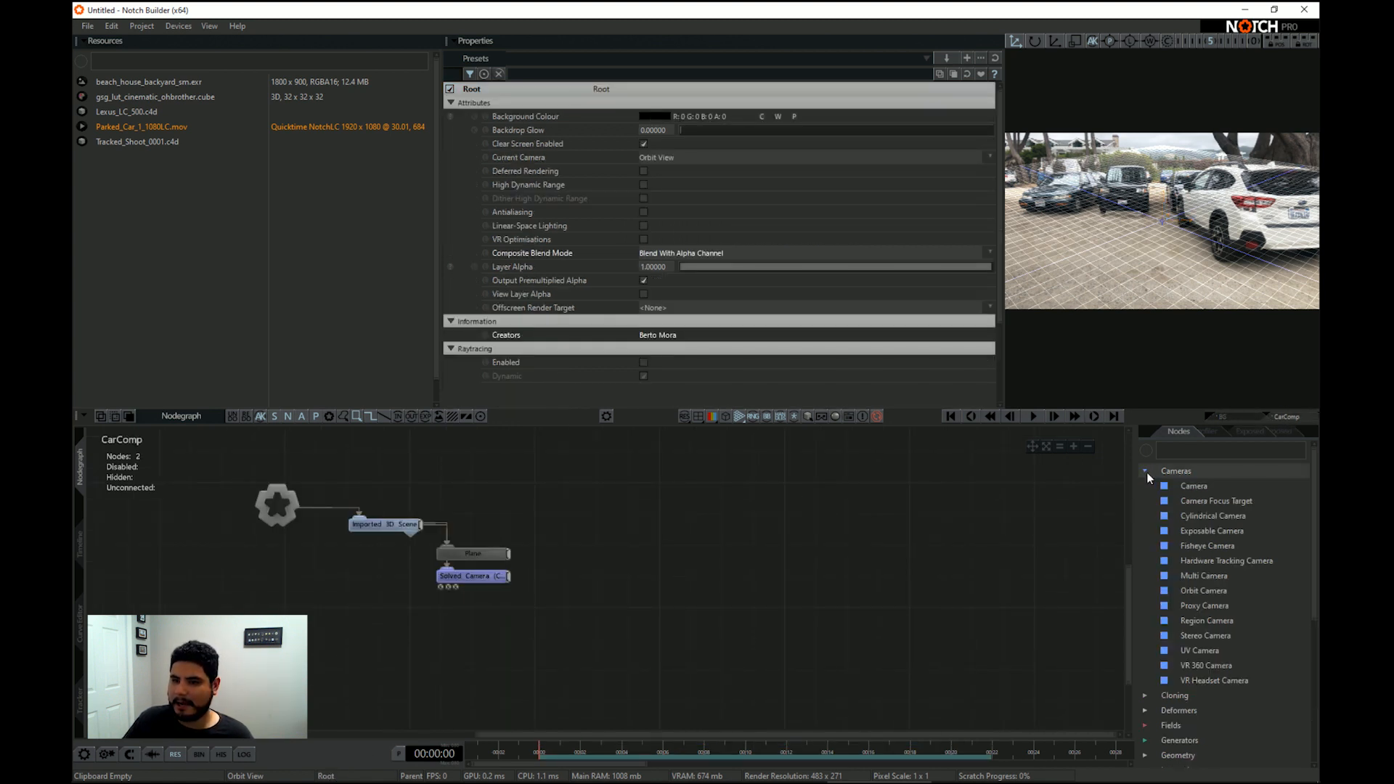
{"action": "left_click_drag", "start_coordinate": [1190, 485], "coordinate": [543, 588]}
{"action": "left_click", "coordinate": [483, 579]}
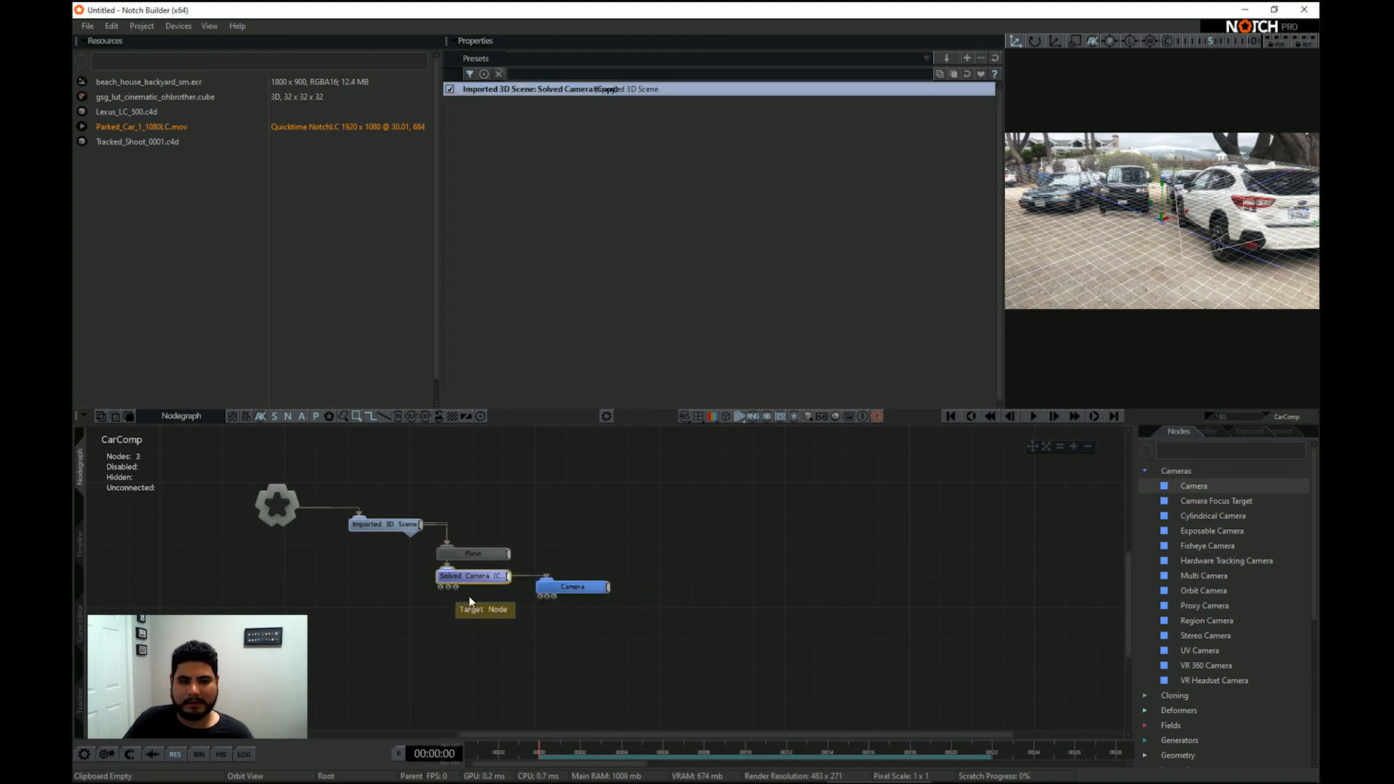
Switch the viewport to the tracked camera, enlarge it by hiding the resources, and play the shot to 00:08:14
{"action": "key", "text": "c"}
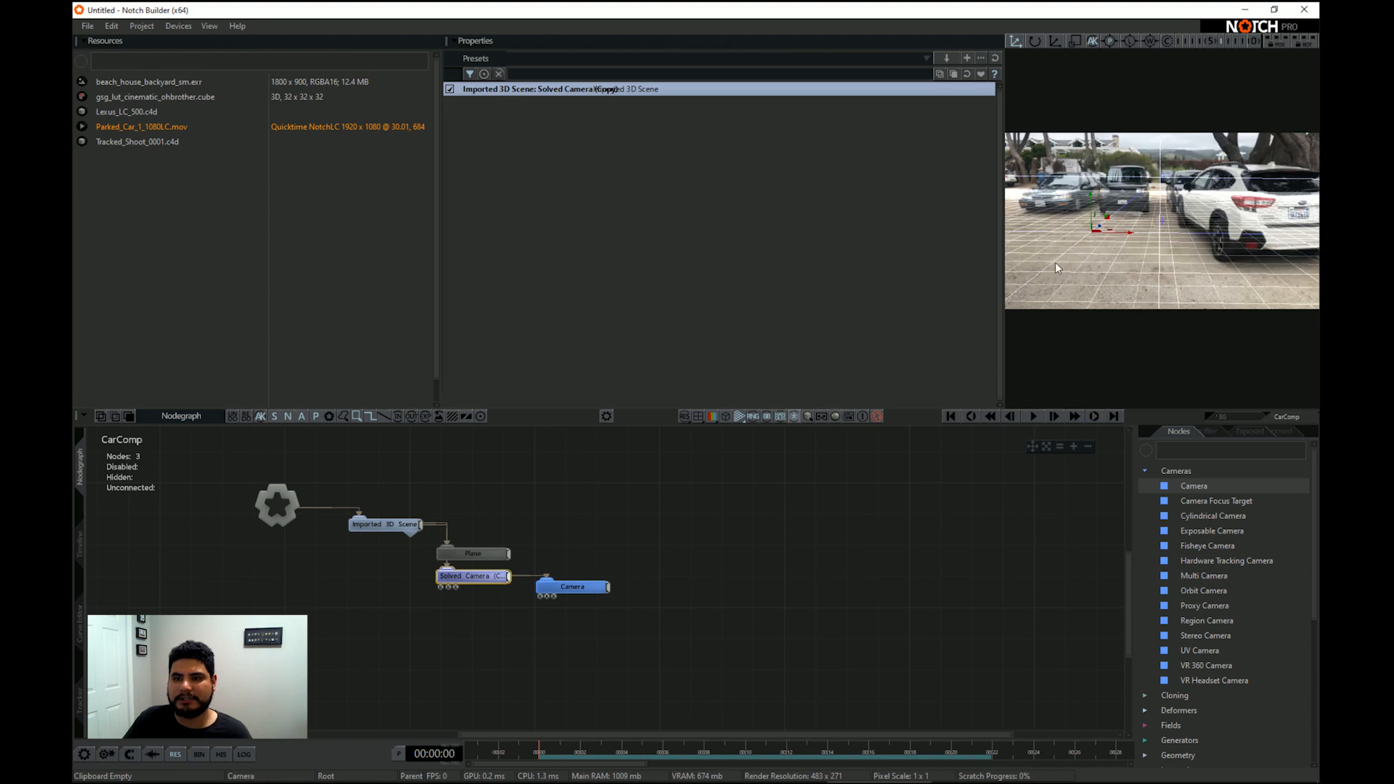
{"action": "left_click", "coordinate": [174, 753]}
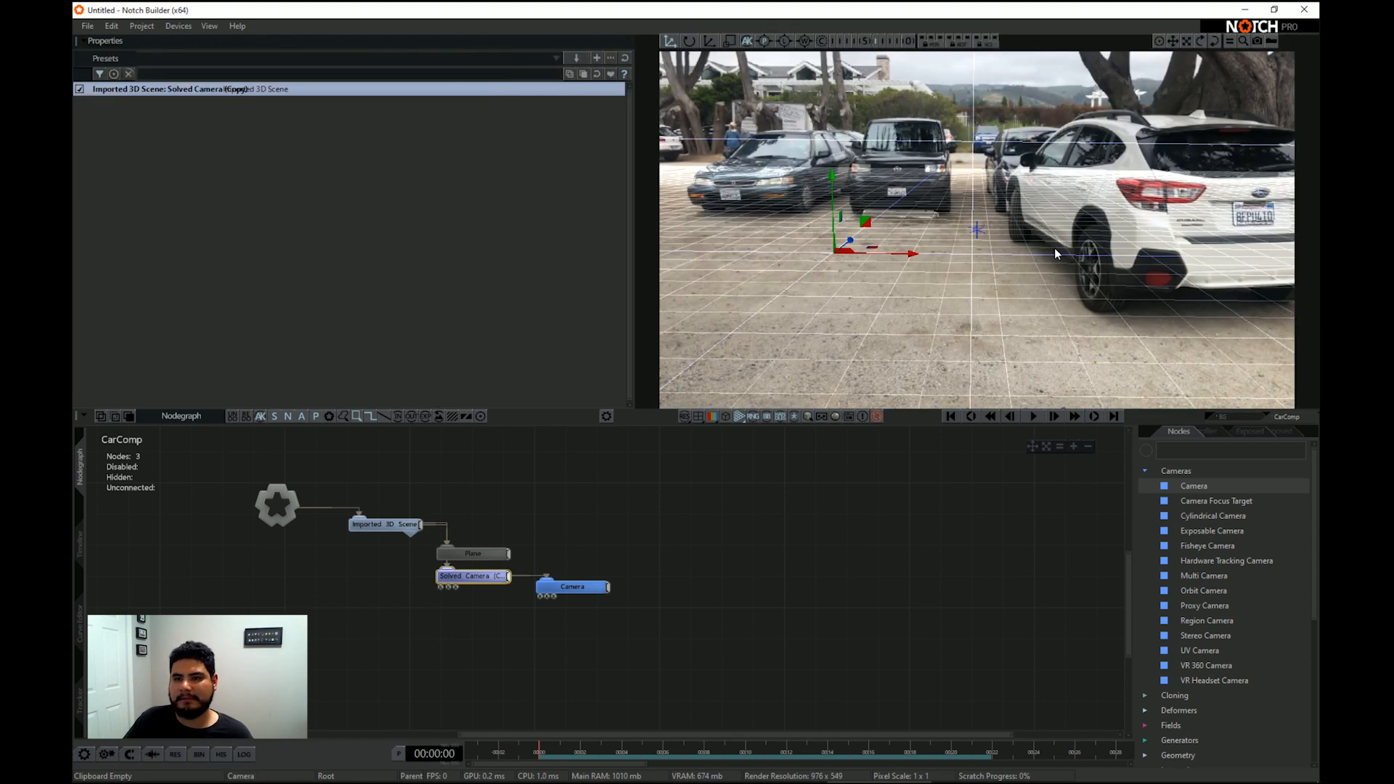
{"action": "key", "text": "space"}
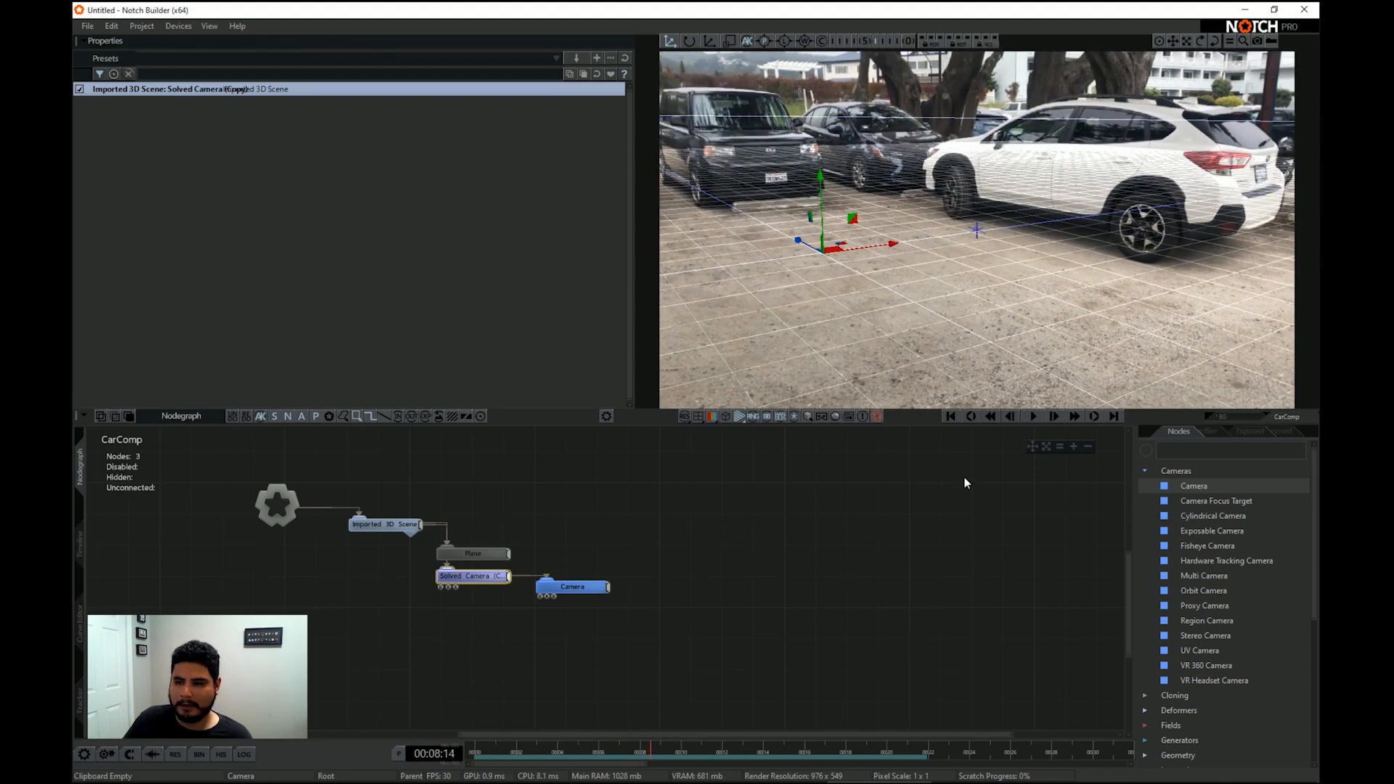
Add a Shape 3D node under the imported Plane node and set its shape type to Plane
{"action": "left_click", "coordinate": [1196, 455]}
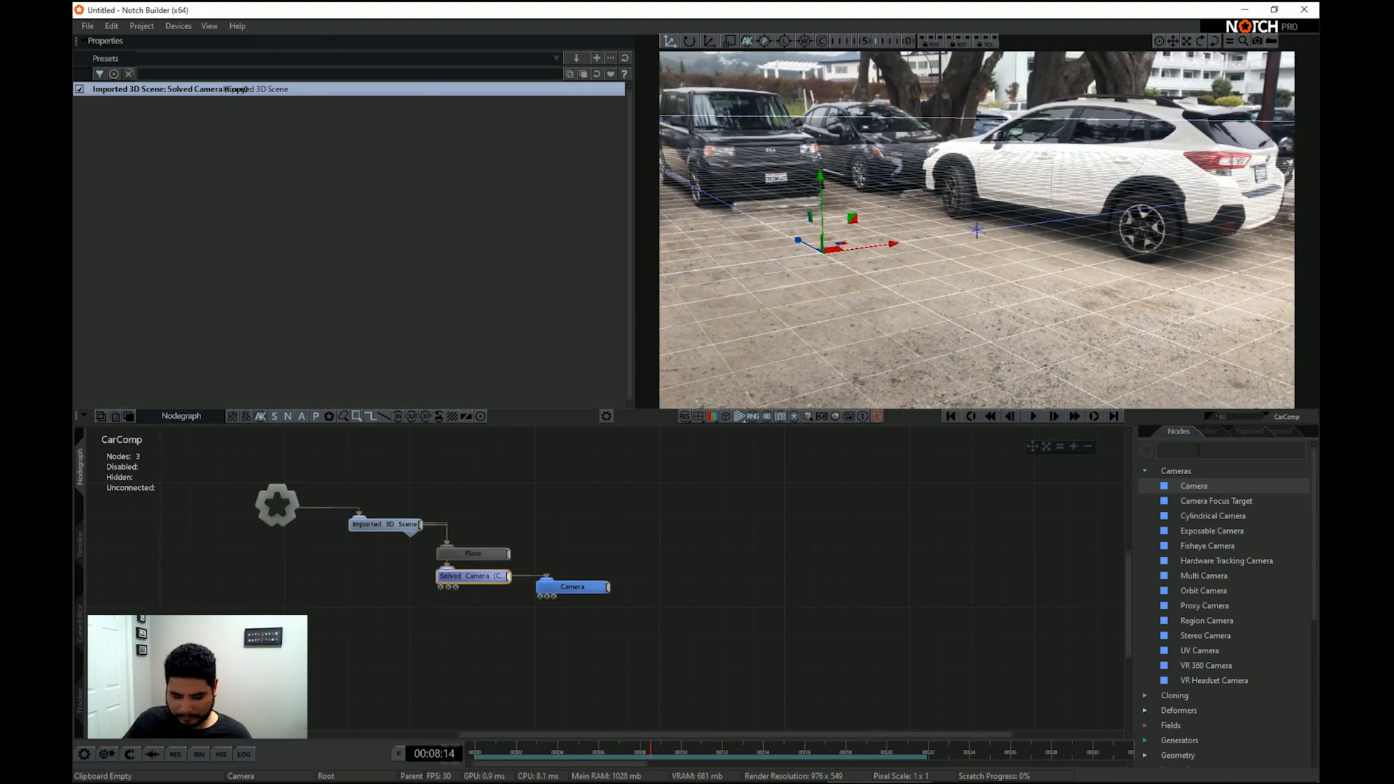
{"action": "type", "text": "shap"}
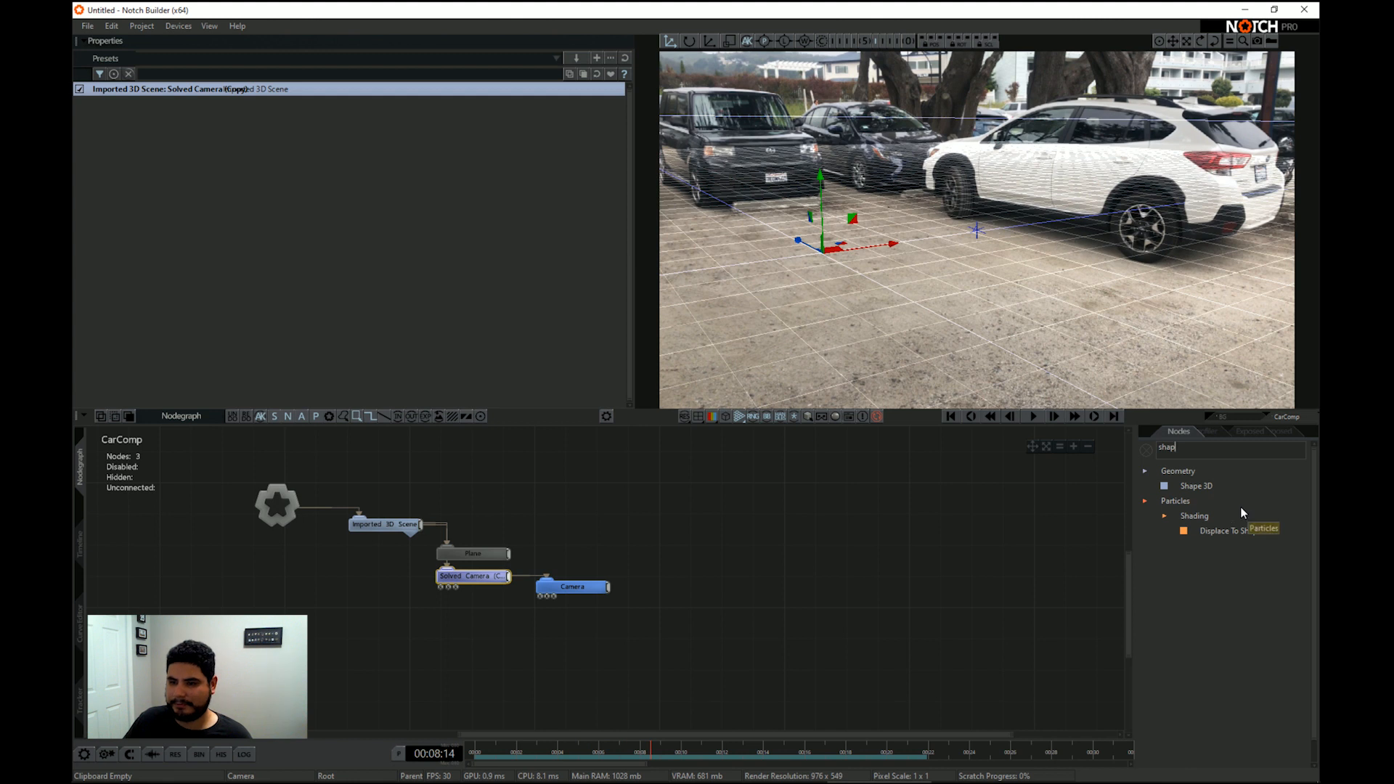
{"action": "left_click_drag", "start_coordinate": [1209, 485], "coordinate": [552, 541]}
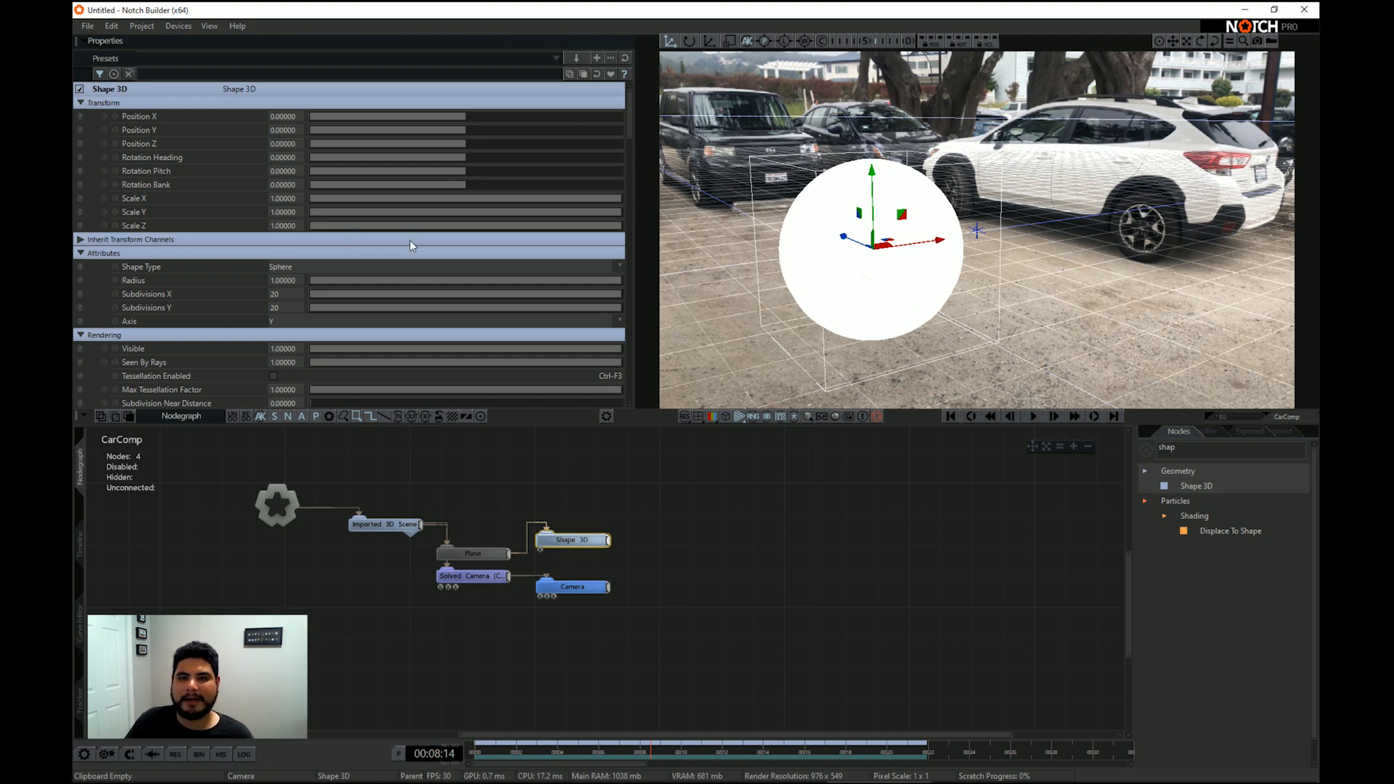
{"action": "left_click", "coordinate": [444, 269]}
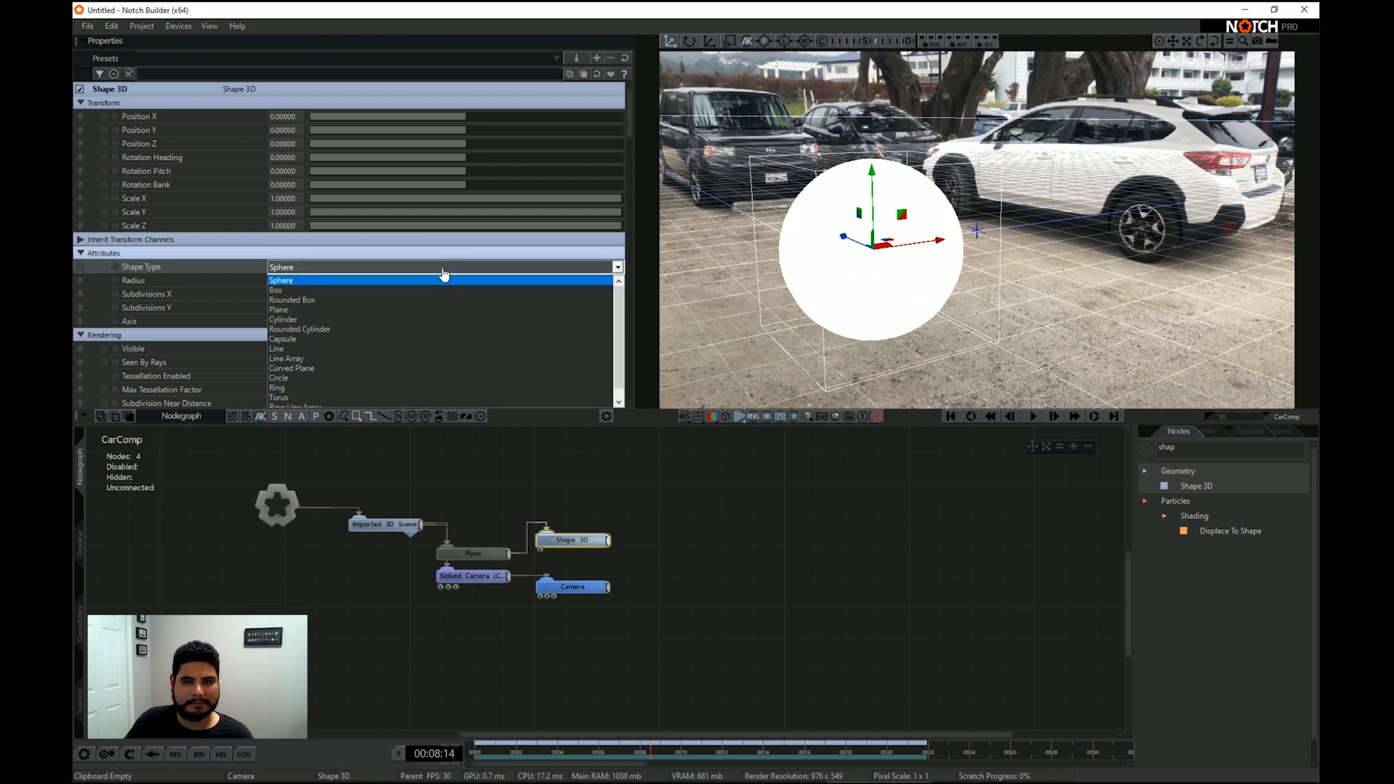
{"action": "left_click", "coordinate": [441, 310]}
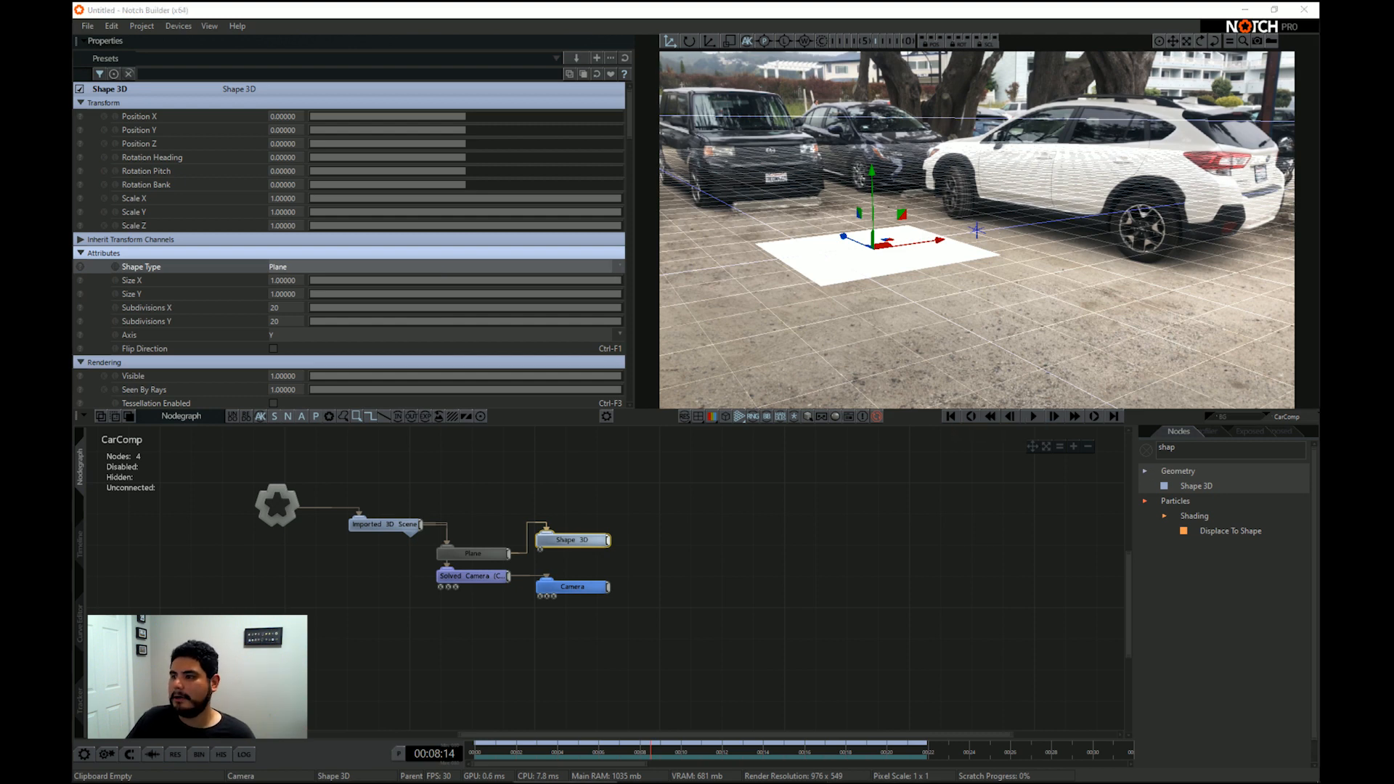
Copy the Lexus length from carDimensions.txt in Notepad and set the Shape 3D plane's Size Y to 4.7498 in Notch
{"action": "left_click_drag", "start_coordinate": [1390, 95], "coordinate": [729, 370]}
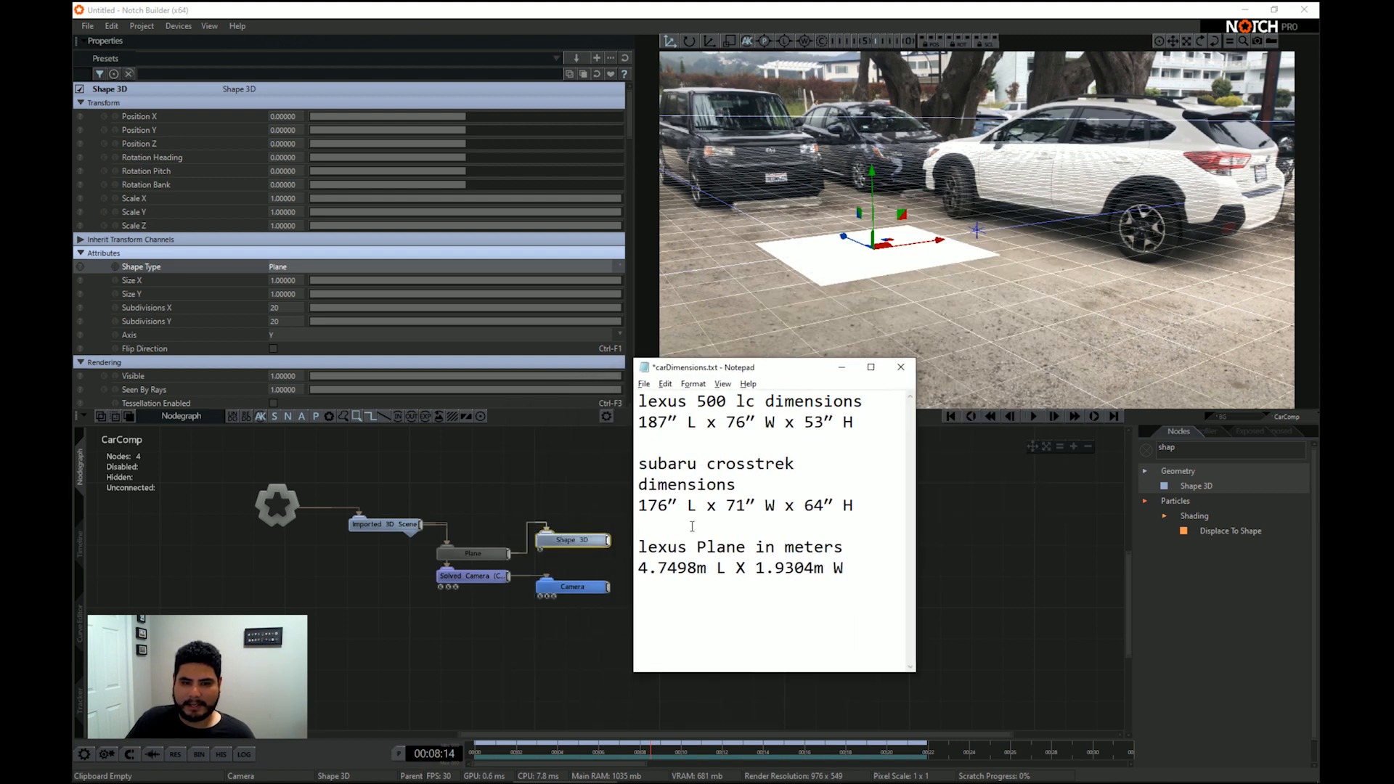
{"action": "left_click_drag", "start_coordinate": [848, 574], "coordinate": [638, 568]}
{"action": "key", "text": "ctrl+c"}
{"action": "left_click", "coordinate": [678, 568]}
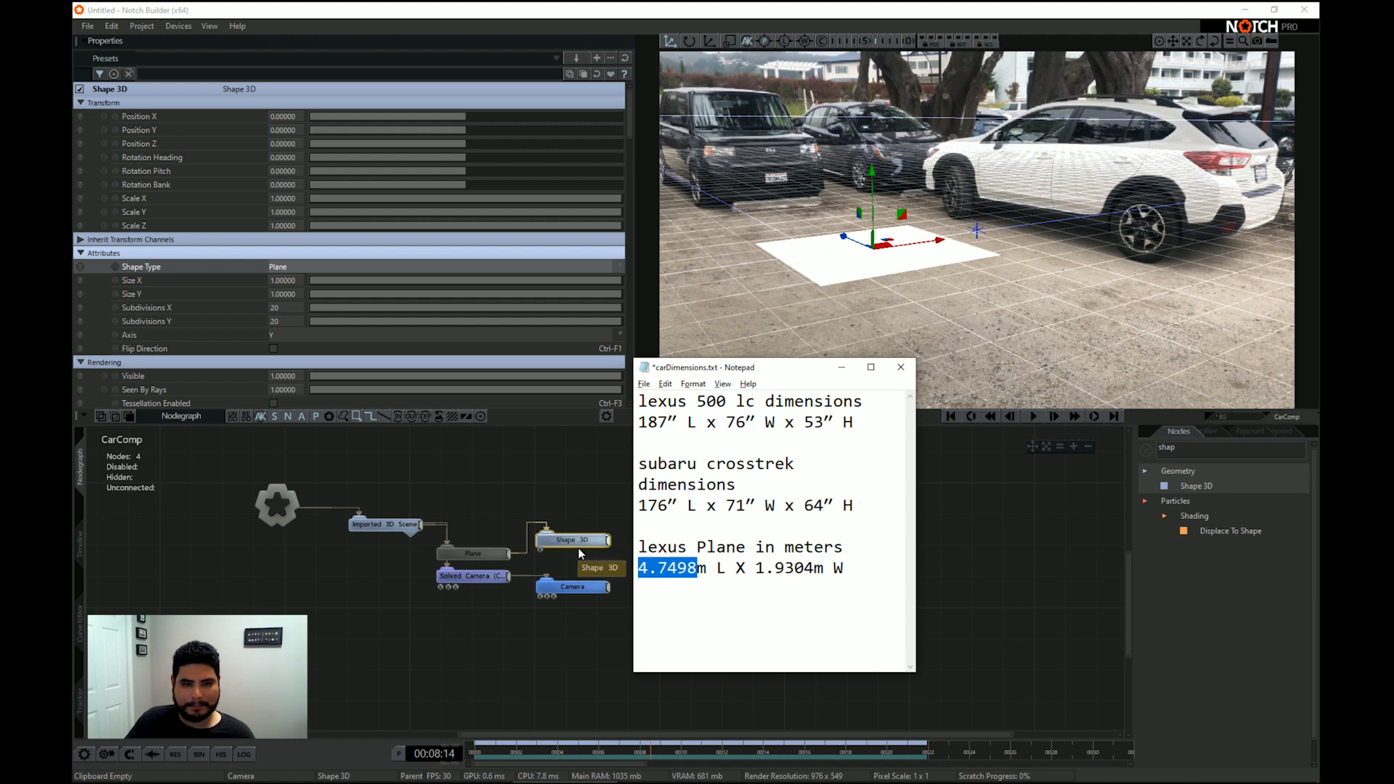
{"action": "left_click", "coordinate": [541, 499]}
{"action": "left_click_drag", "start_coordinate": [358, 283], "coordinate": [604, 287]}
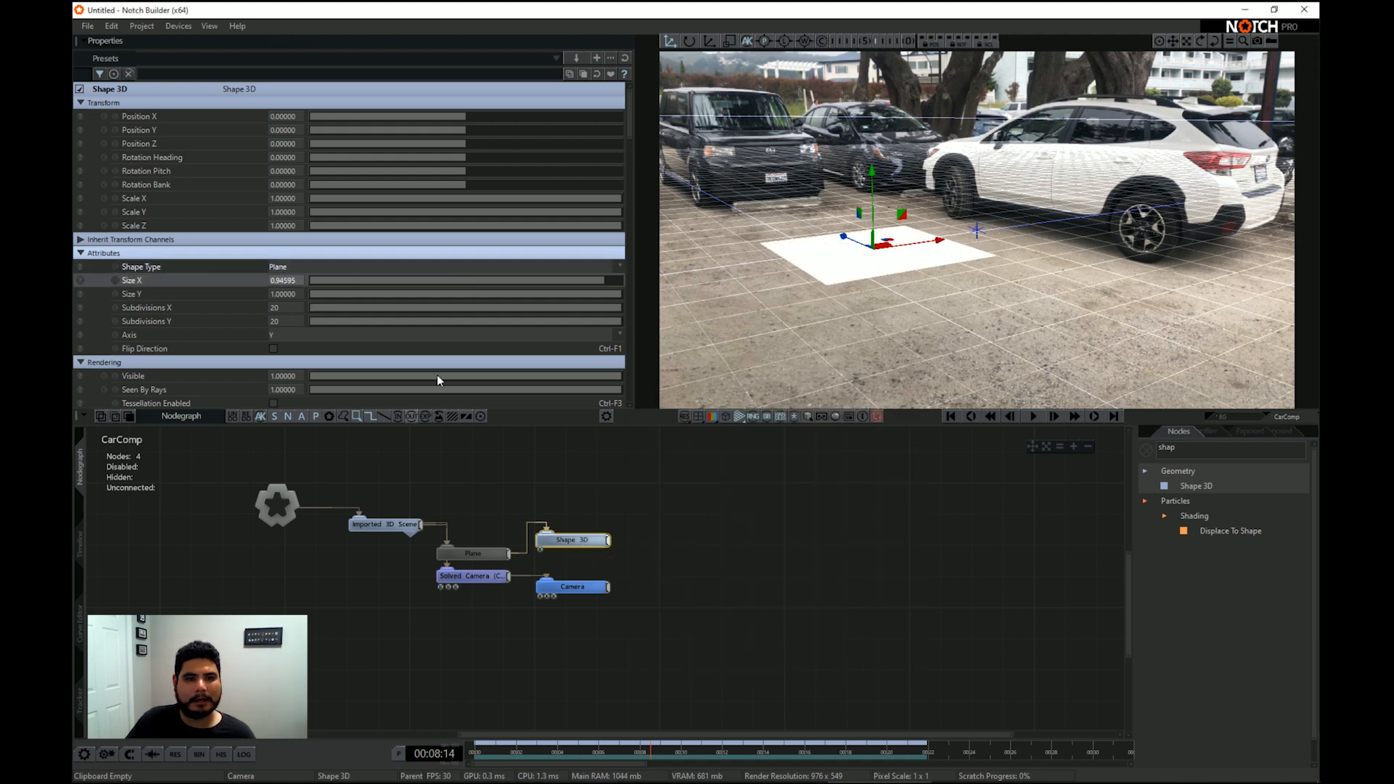
{"action": "double_click", "coordinate": [289, 294]}
{"action": "key", "text": "ctrl+v"}
{"action": "key", "text": "Return"}
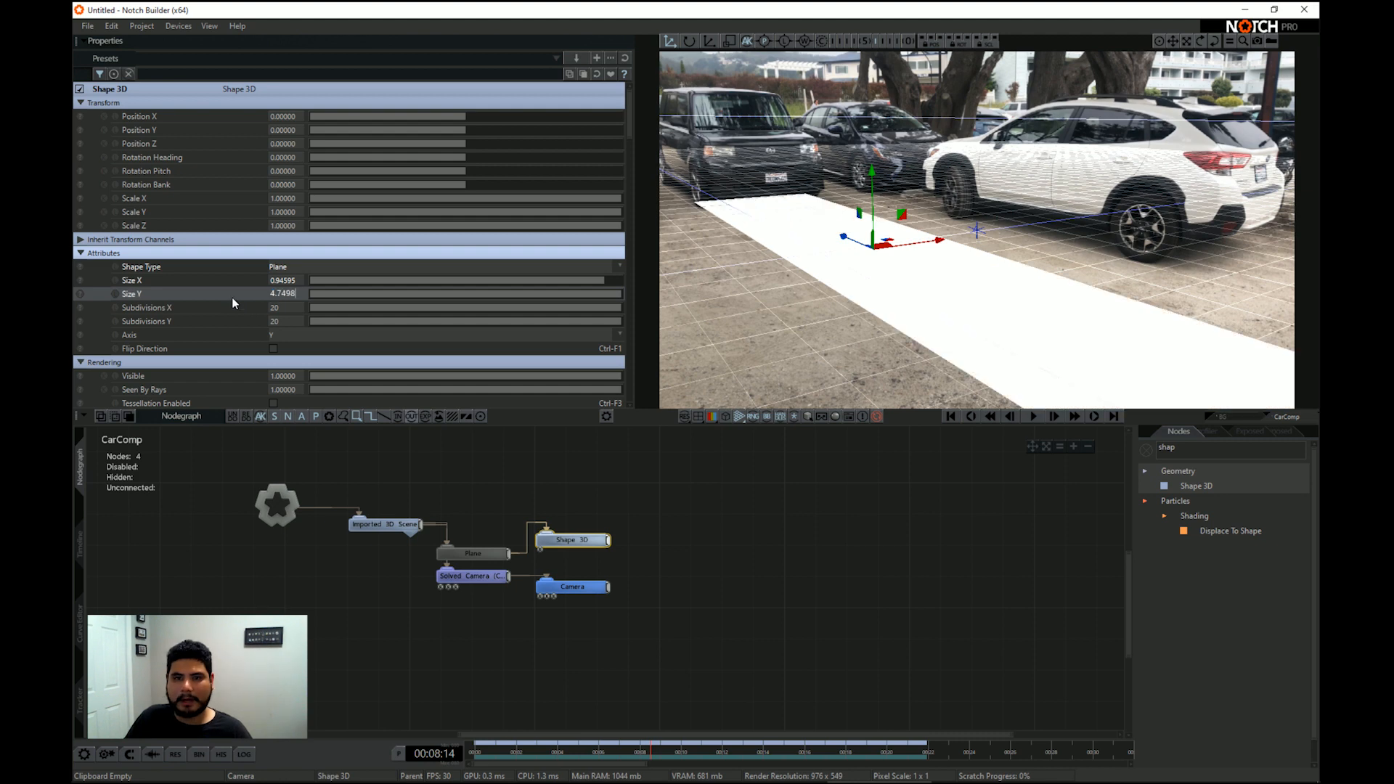
Copy the Lexus width from the Notepad file and set the Shape 3D plane's Size X to 1.9304 in Notch
{"action": "key", "text": "alt+Tab"}
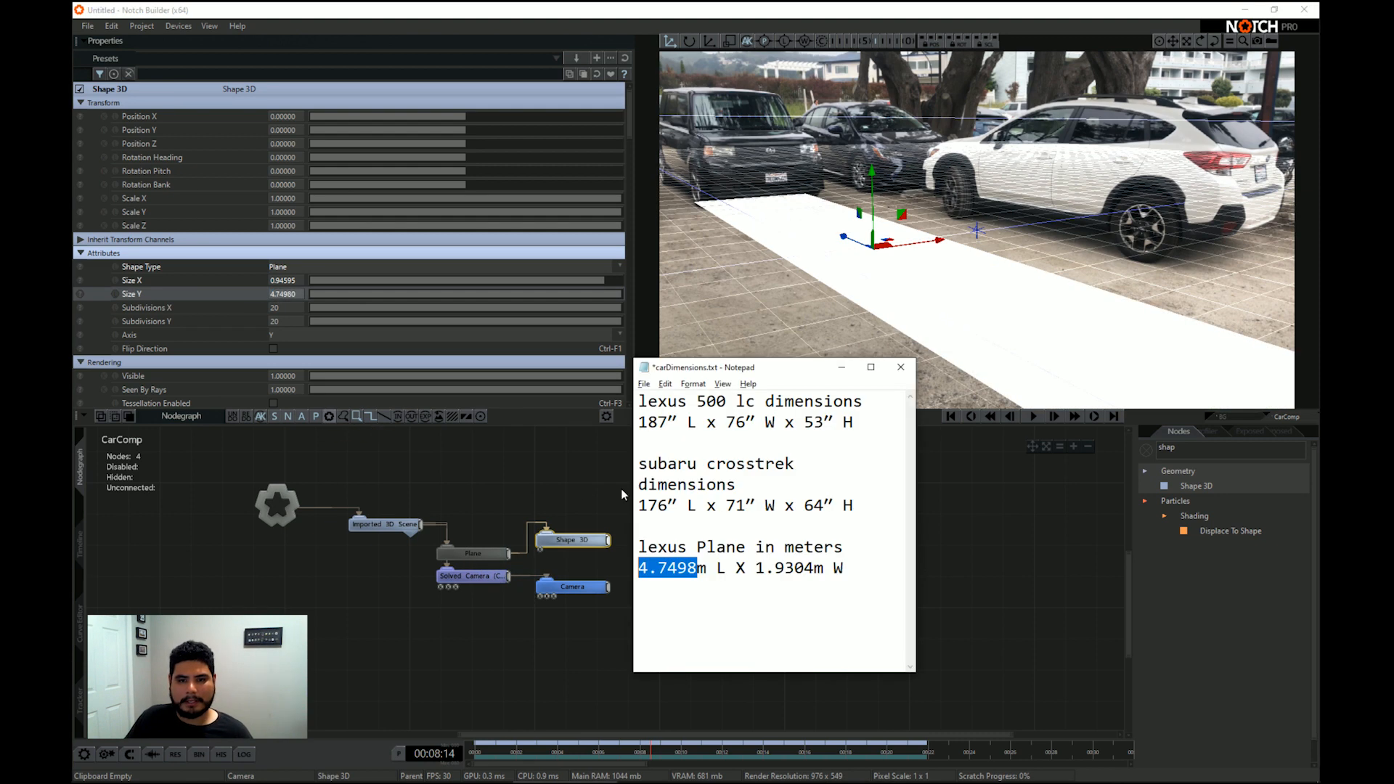
{"action": "left_click_drag", "start_coordinate": [814, 569], "coordinate": [755, 568]}
{"action": "key", "text": "ctrl+c"}
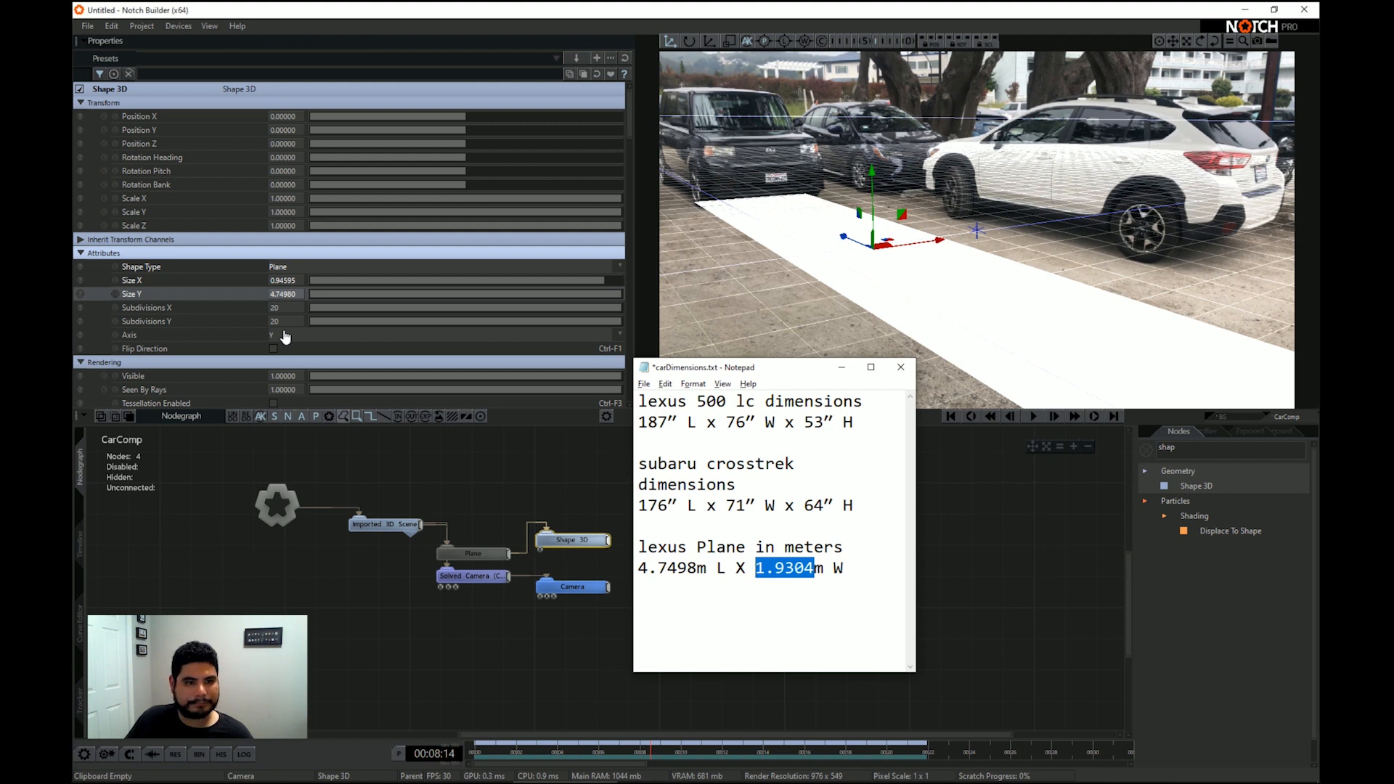
{"action": "double_click", "coordinate": [285, 280]}
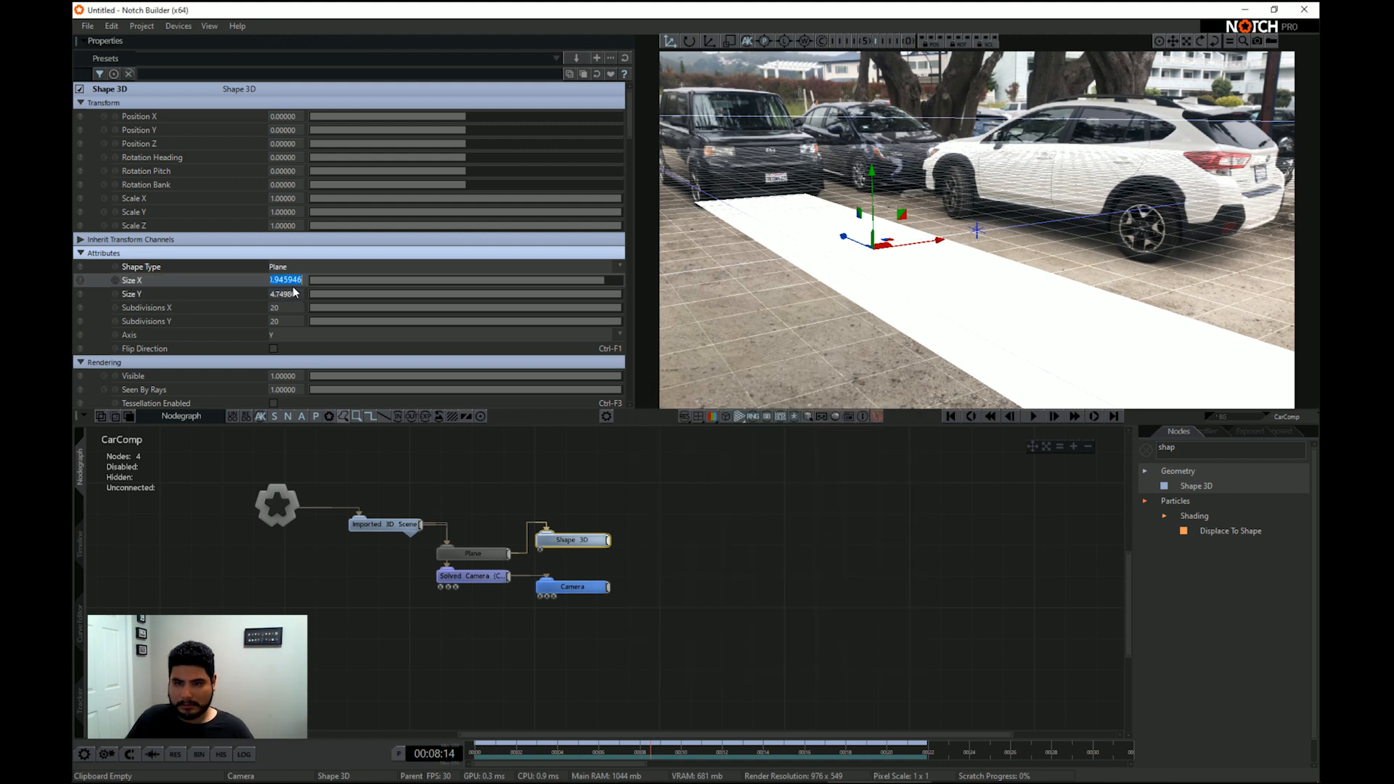
{"action": "key", "text": "ctrl+v"}
{"action": "key", "text": "Return"}
Divide the Shape 3D plane's Size X and Size Y by 2, giving 0.96520 and 2.37490
{"action": "left_click", "coordinate": [704, 536]}
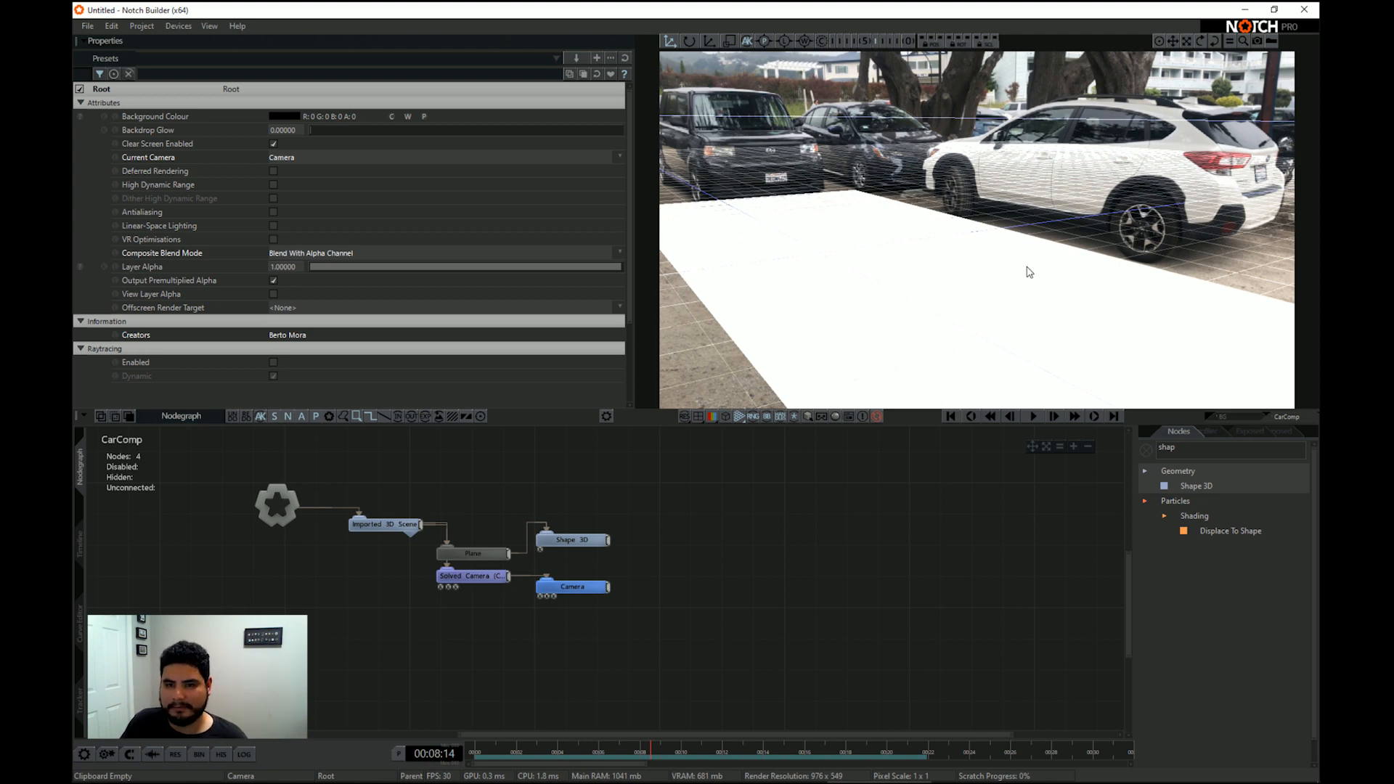
{"action": "key", "text": "c"}
{"action": "left_click_drag", "start_coordinate": [1242, 292], "coordinate": [1268, 207], "text": "alt"}
{"action": "key", "text": "c"}
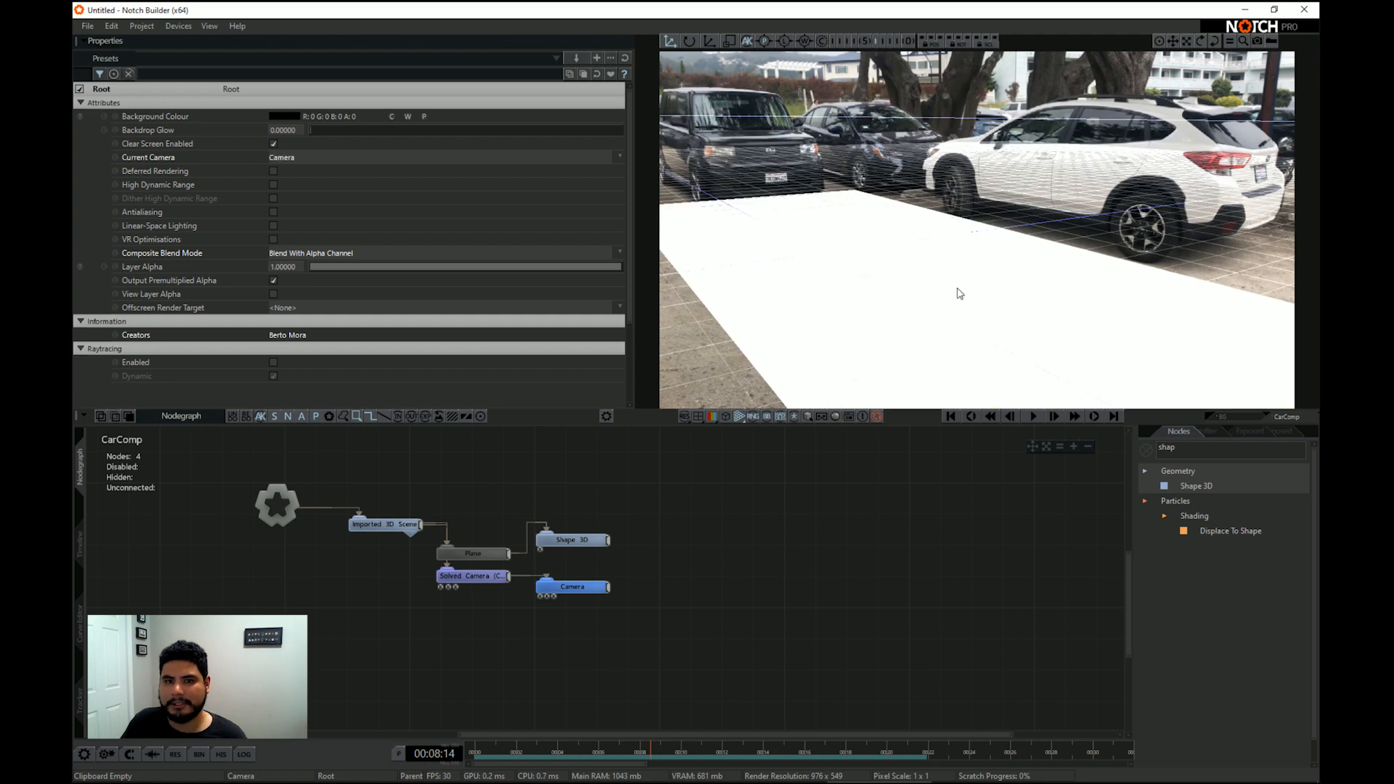
{"action": "left_click", "coordinate": [573, 540]}
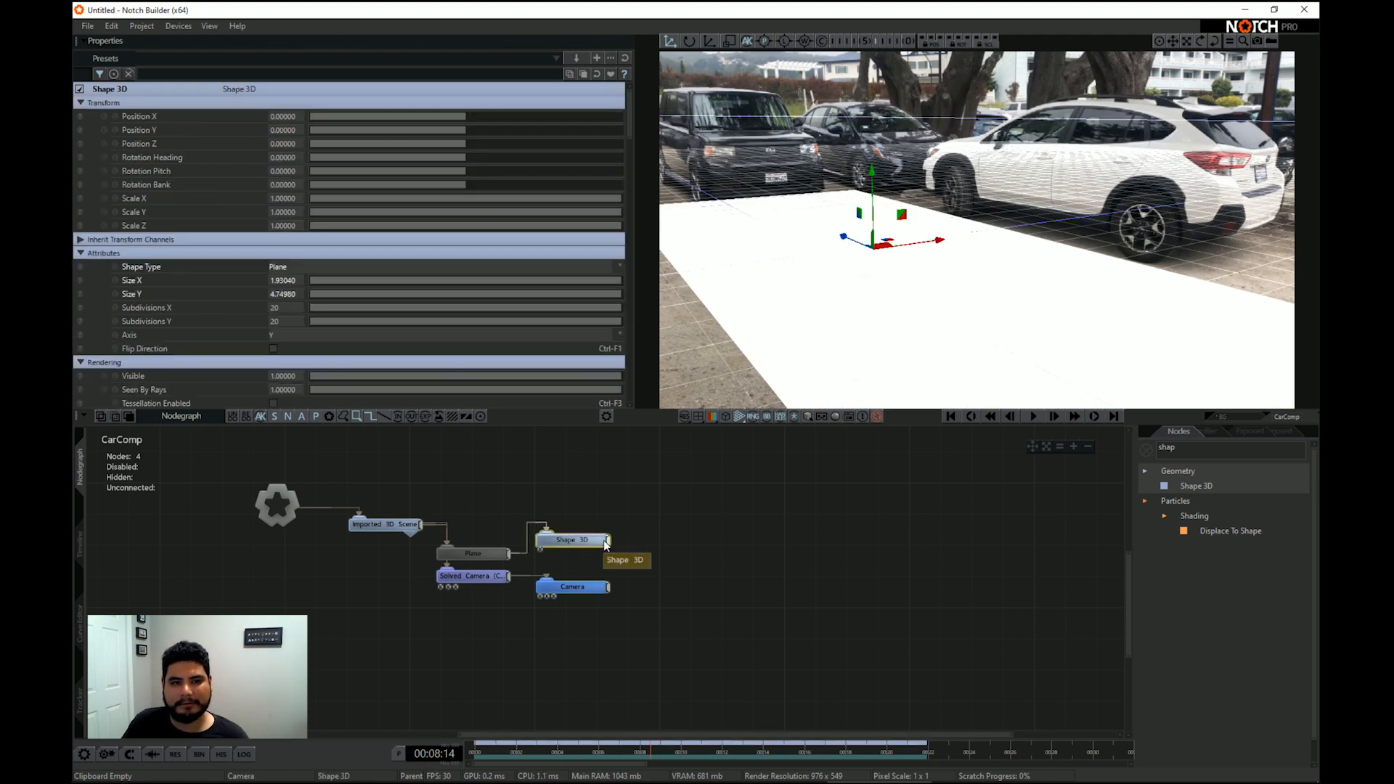
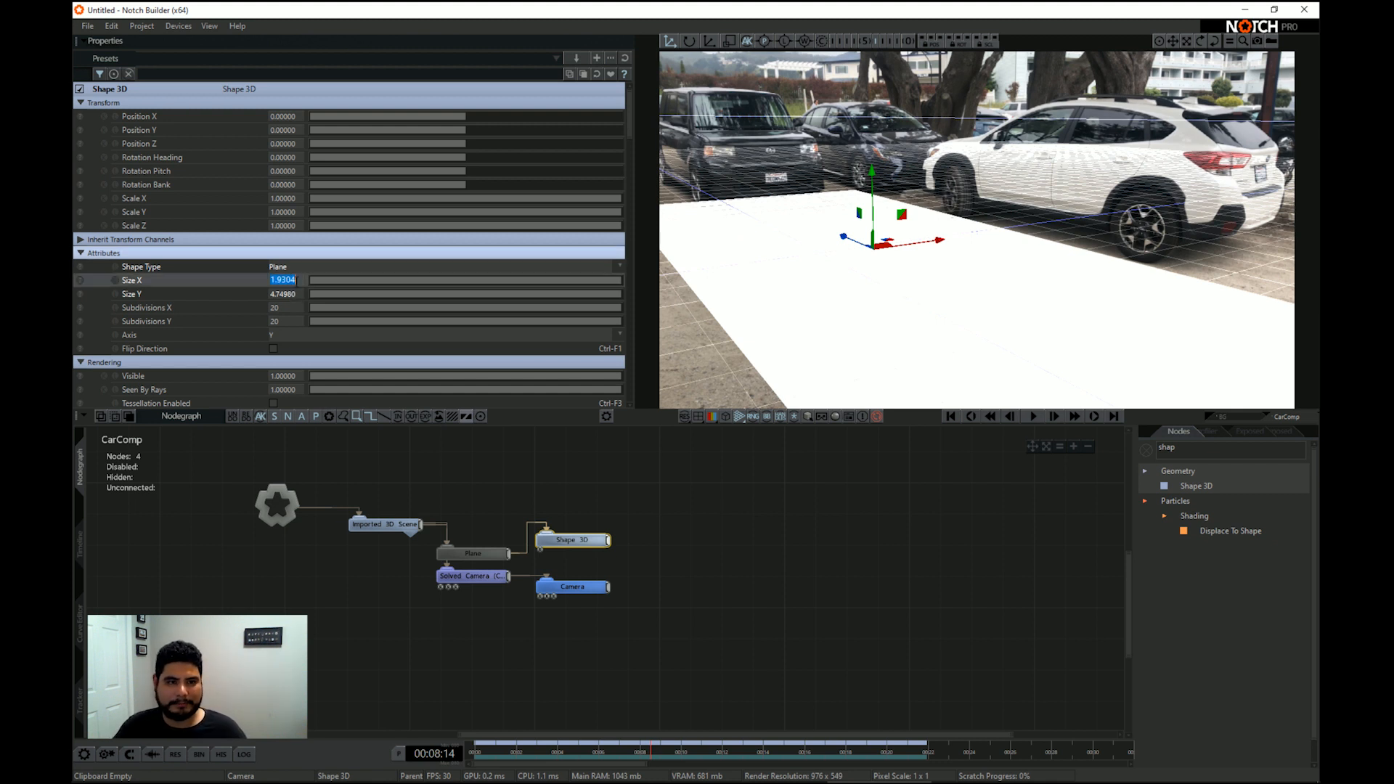
{"action": "double_click", "coordinate": [301, 280]}
{"action": "type", "text": "/2"}
{"action": "key", "text": "Return"}
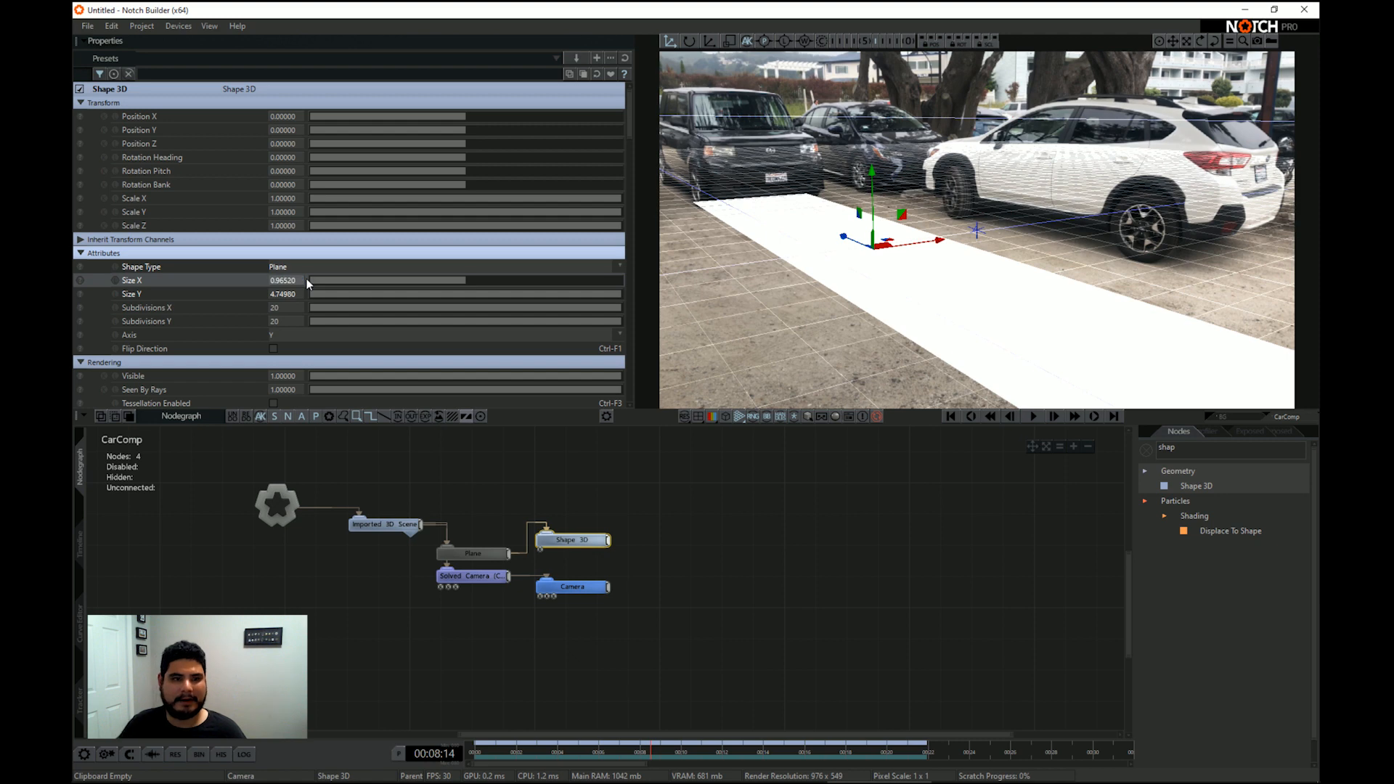
{"action": "double_click", "coordinate": [283, 294]}
{"action": "type", "text": "/2"}
{"action": "key", "text": "Return"}
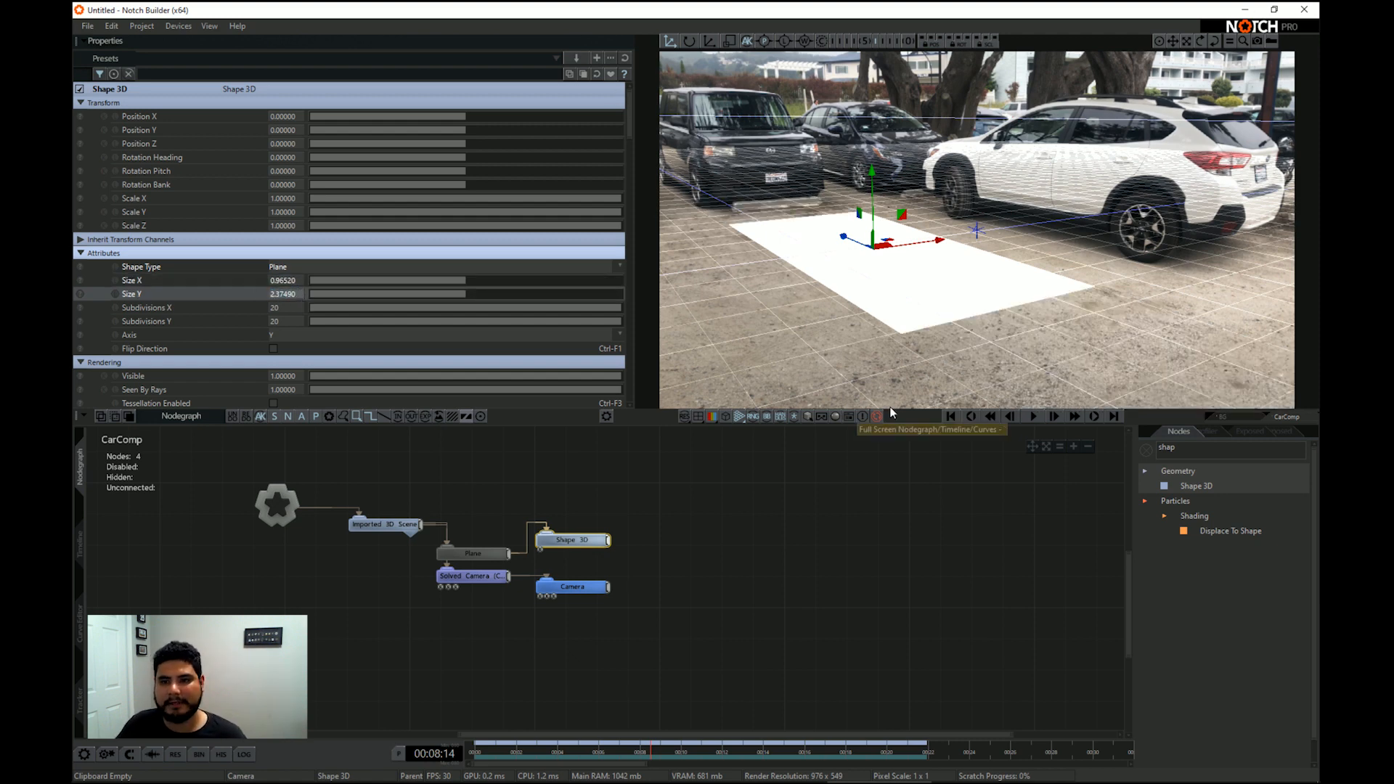
Play the tracked shot from the first frame to check how the white plane follows the parking lot ground
{"action": "left_click", "coordinate": [950, 417]}
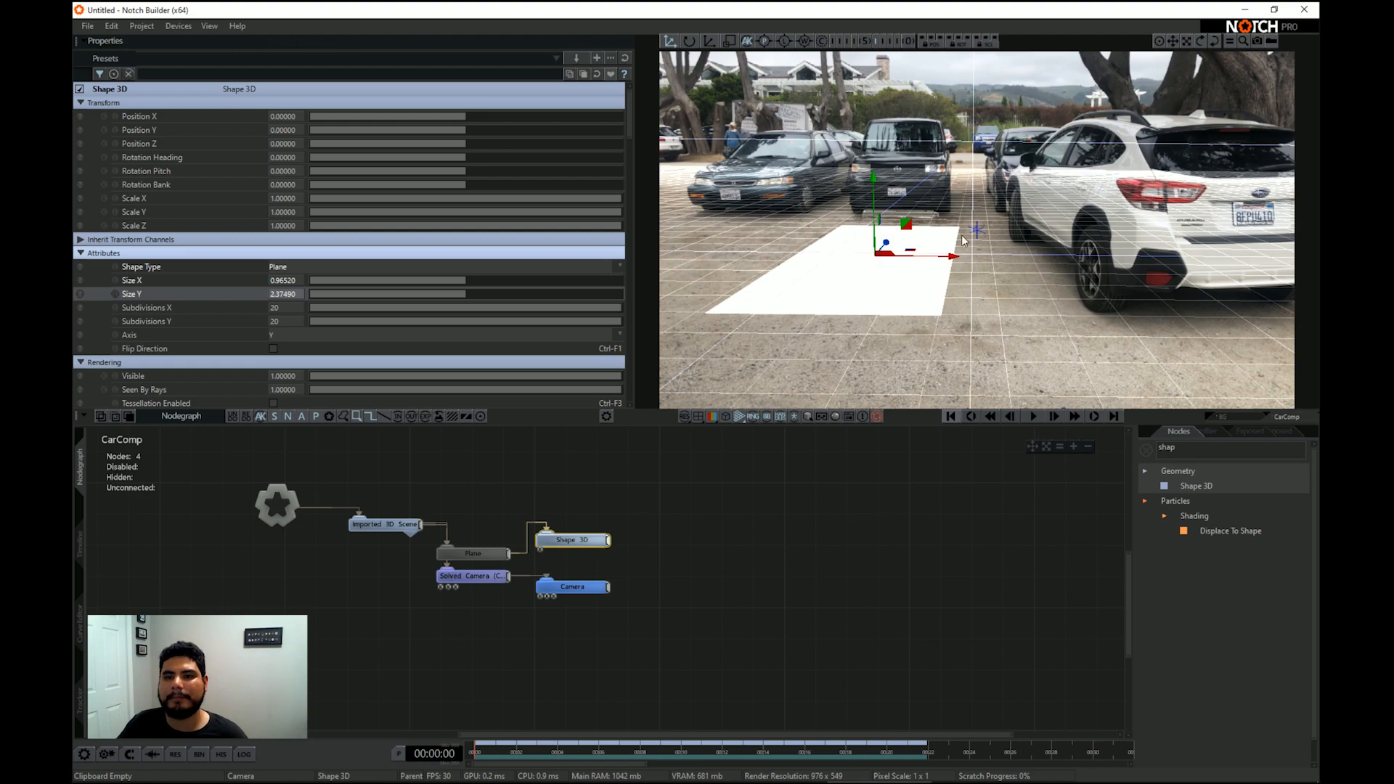
{"action": "key", "text": "space"}
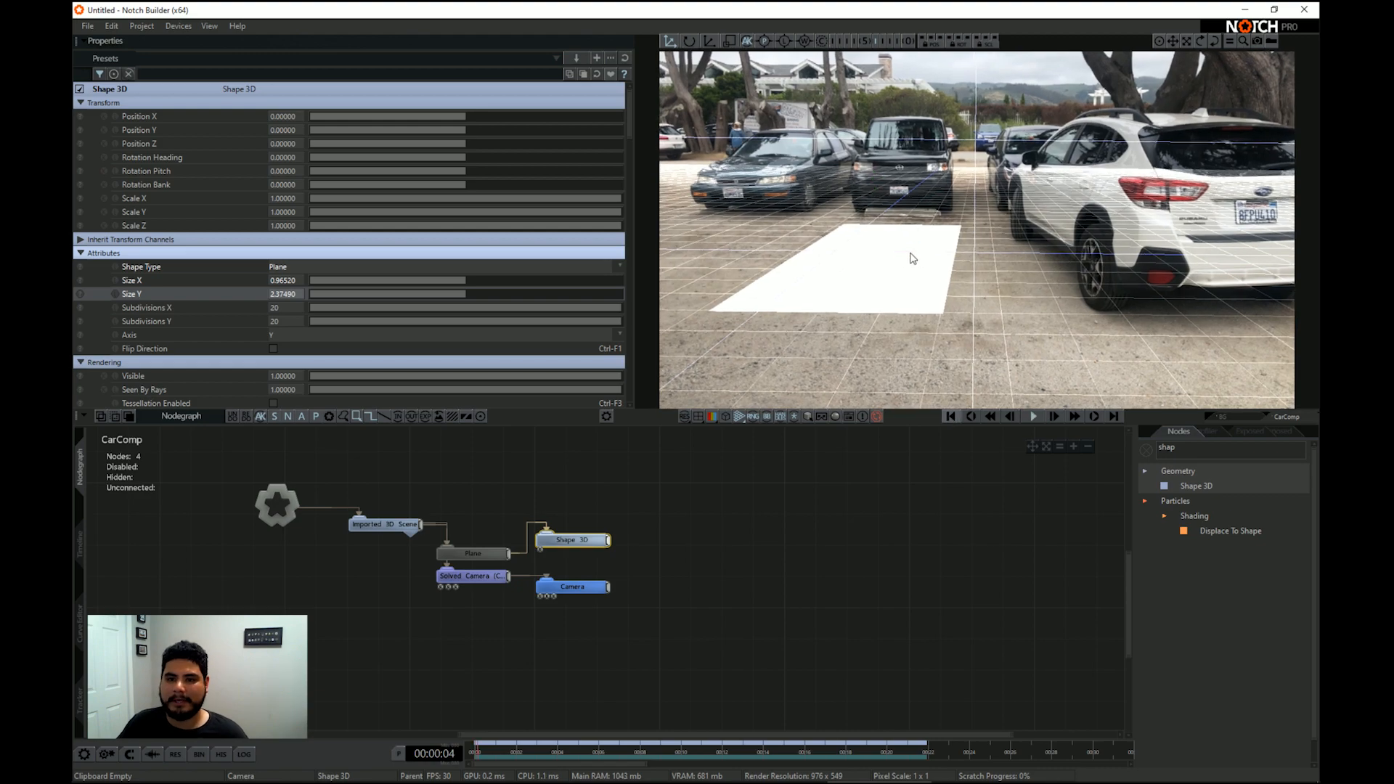
{"action": "left_click_drag", "start_coordinate": [535, 751], "coordinate": [578, 720]}
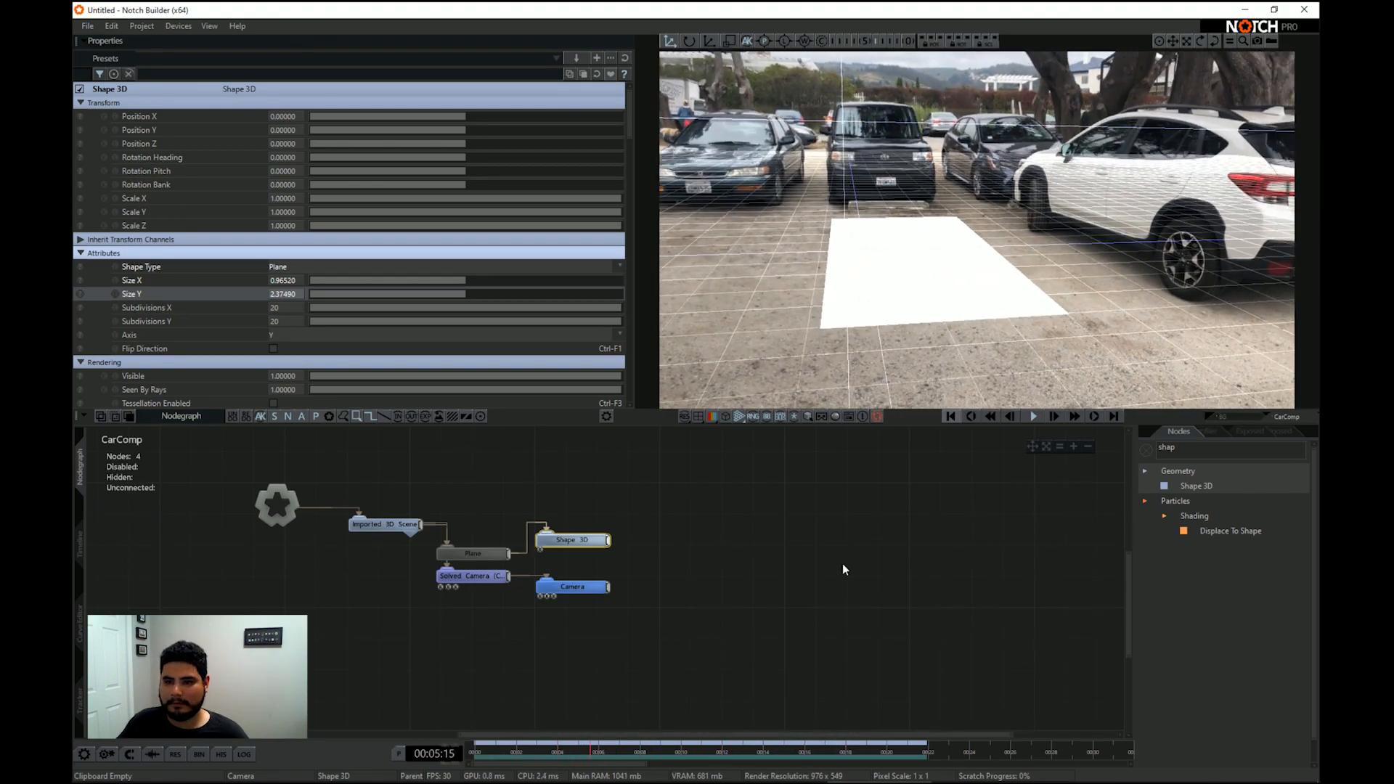
{"action": "left_click", "coordinate": [1146, 449]}
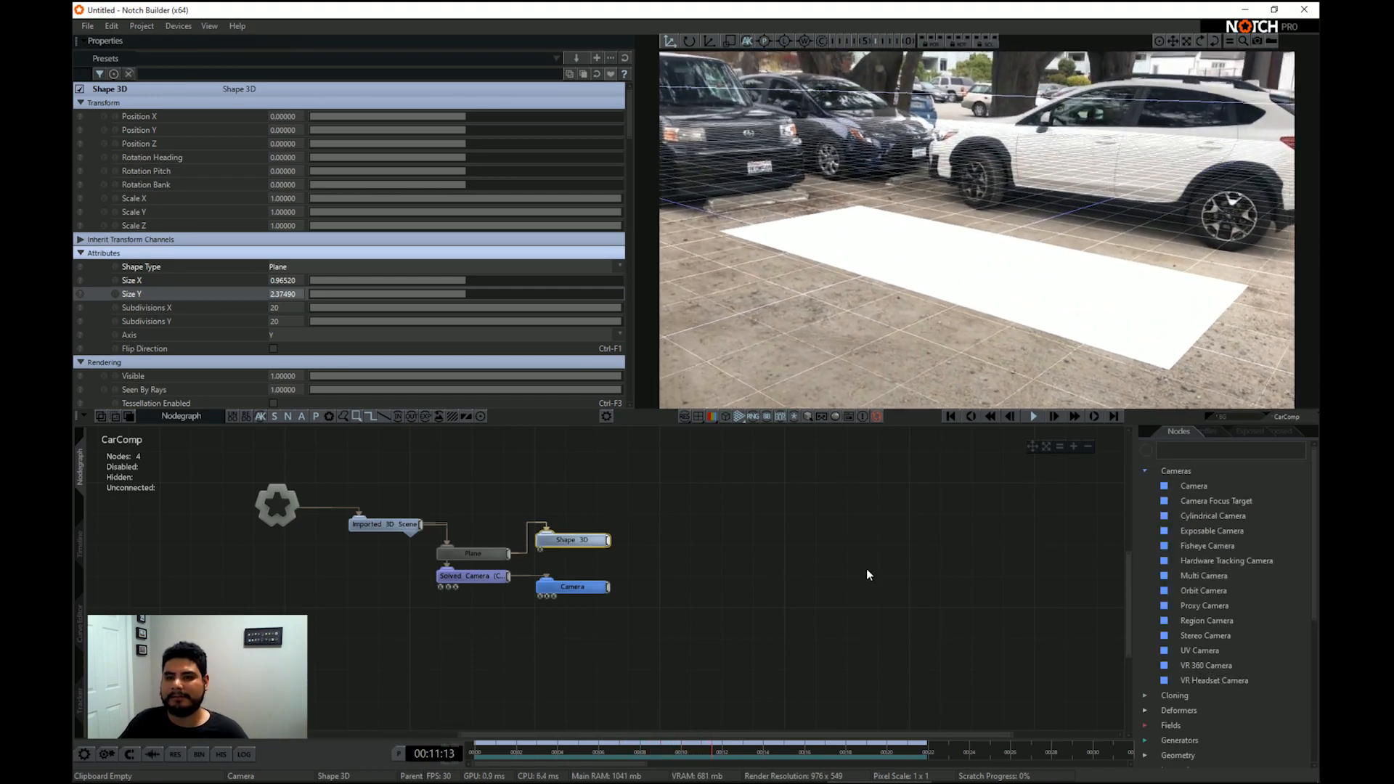
{"action": "key", "text": "space"}
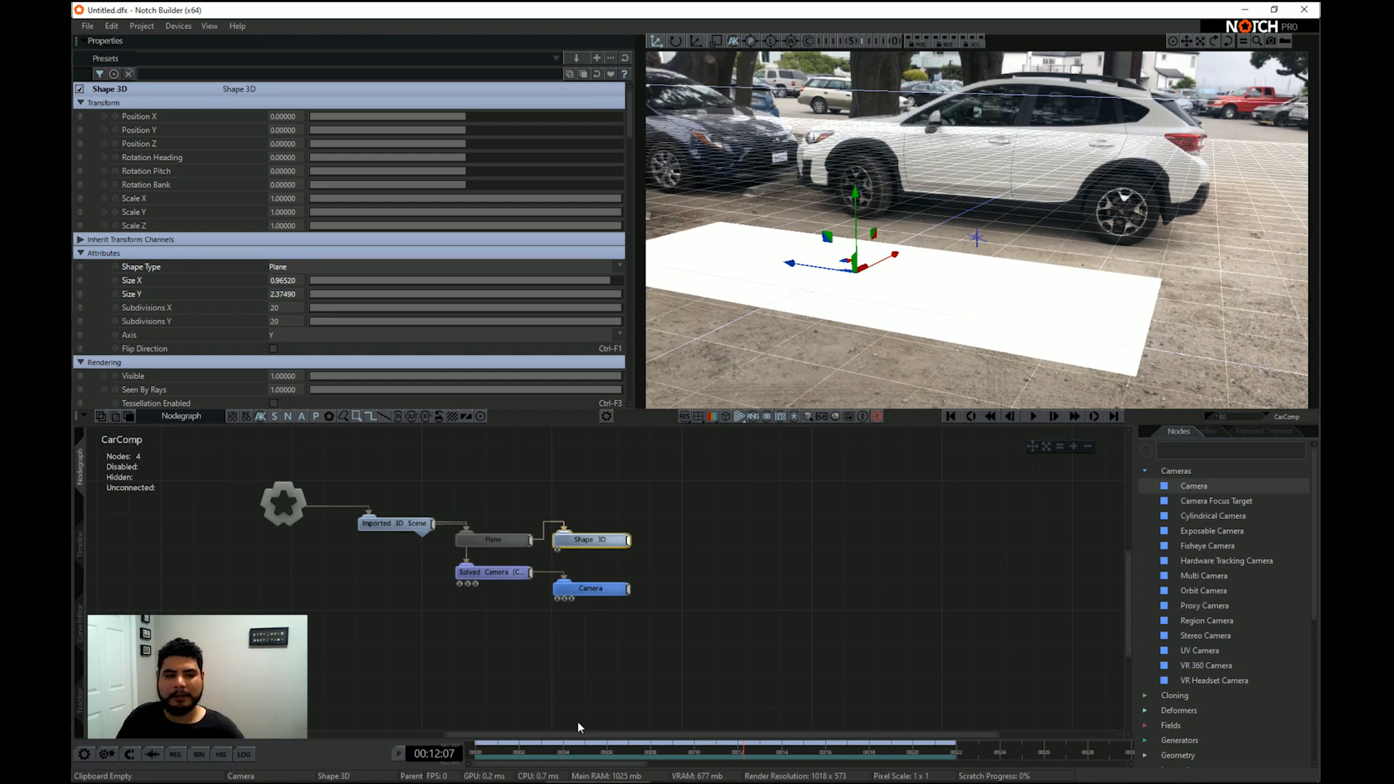
Enable Lock to Frame Rate on the Imported 3D Scene node with the locked rate at 30
{"action": "left_click", "coordinate": [395, 530]}
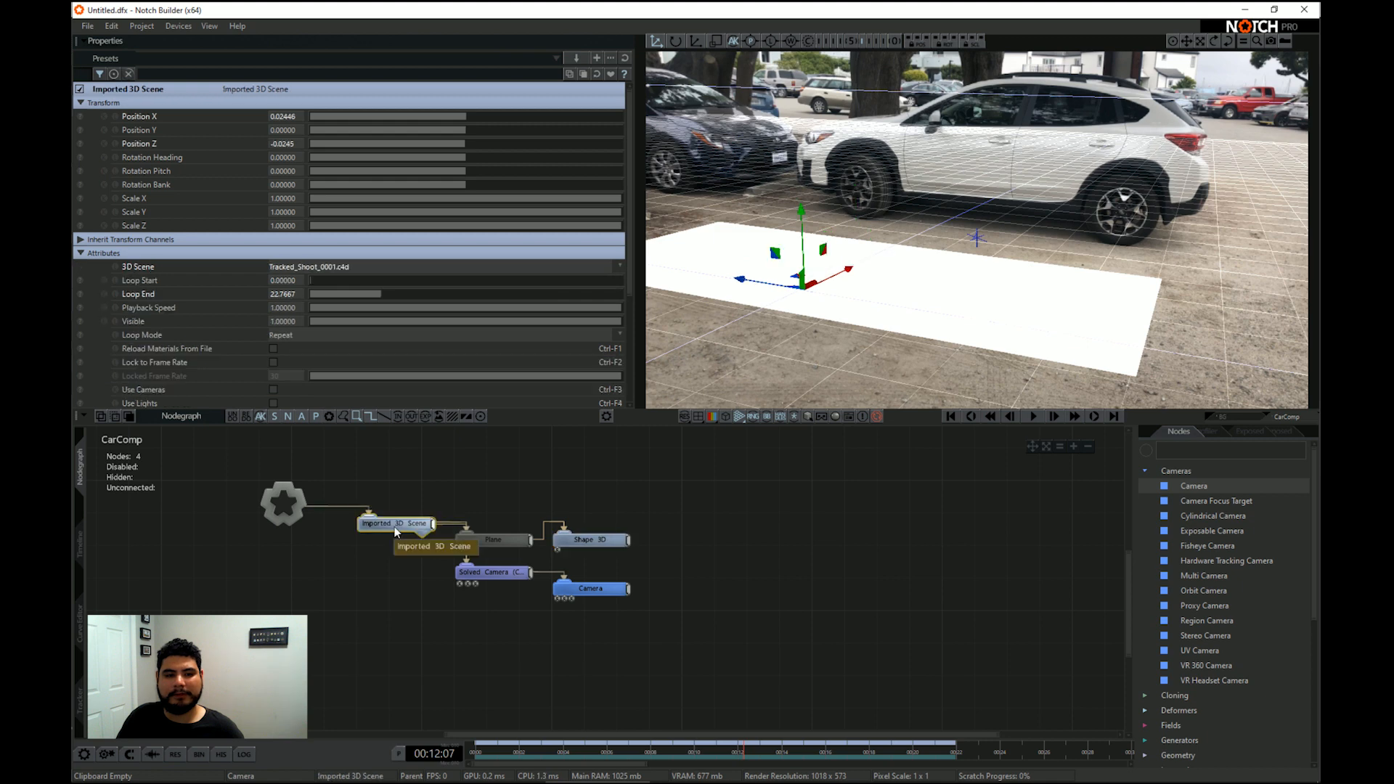
{"action": "left_click", "coordinate": [273, 364]}
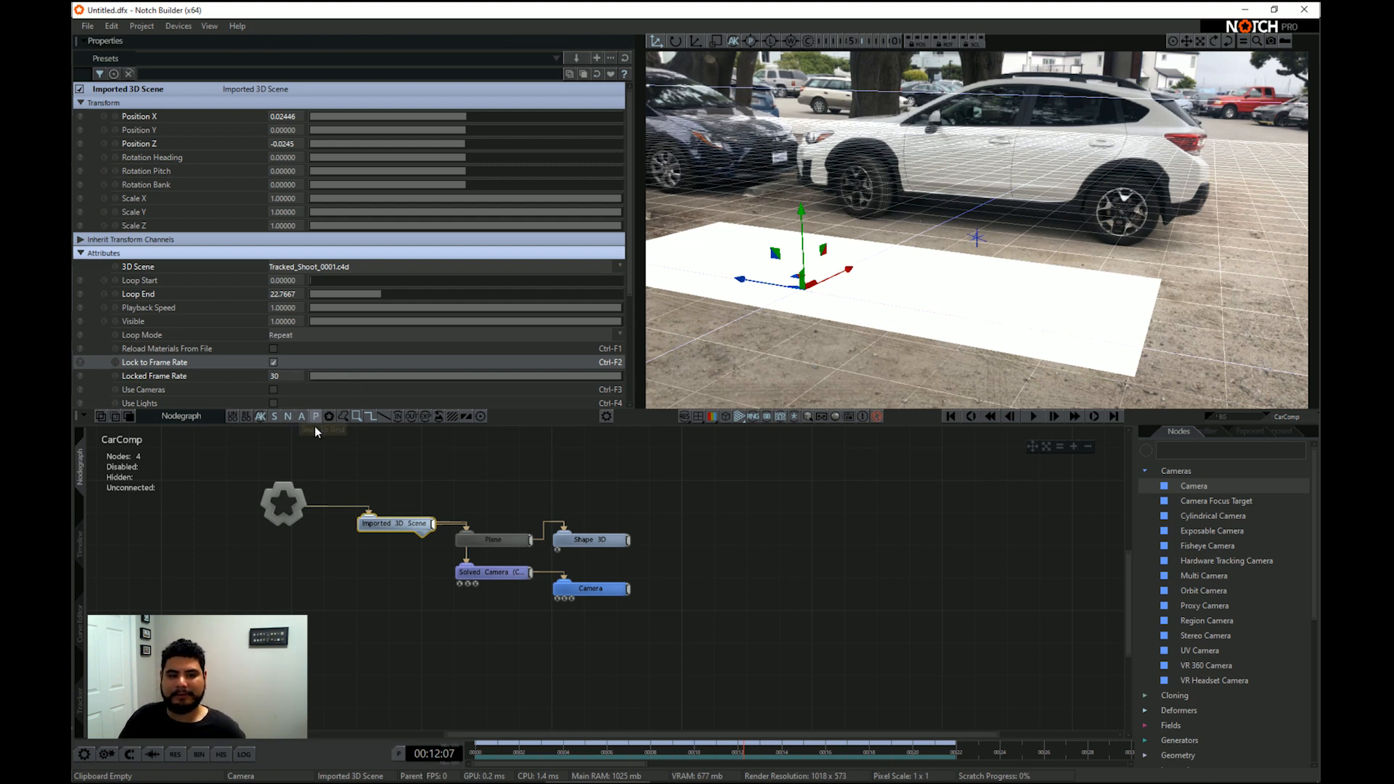
Enable Use Field Of View Y on the Camera node and set Field Of View Y to 34.619, matching the solved camera's vertical value in Cinema 4D
{"action": "left_click", "coordinate": [592, 589]}
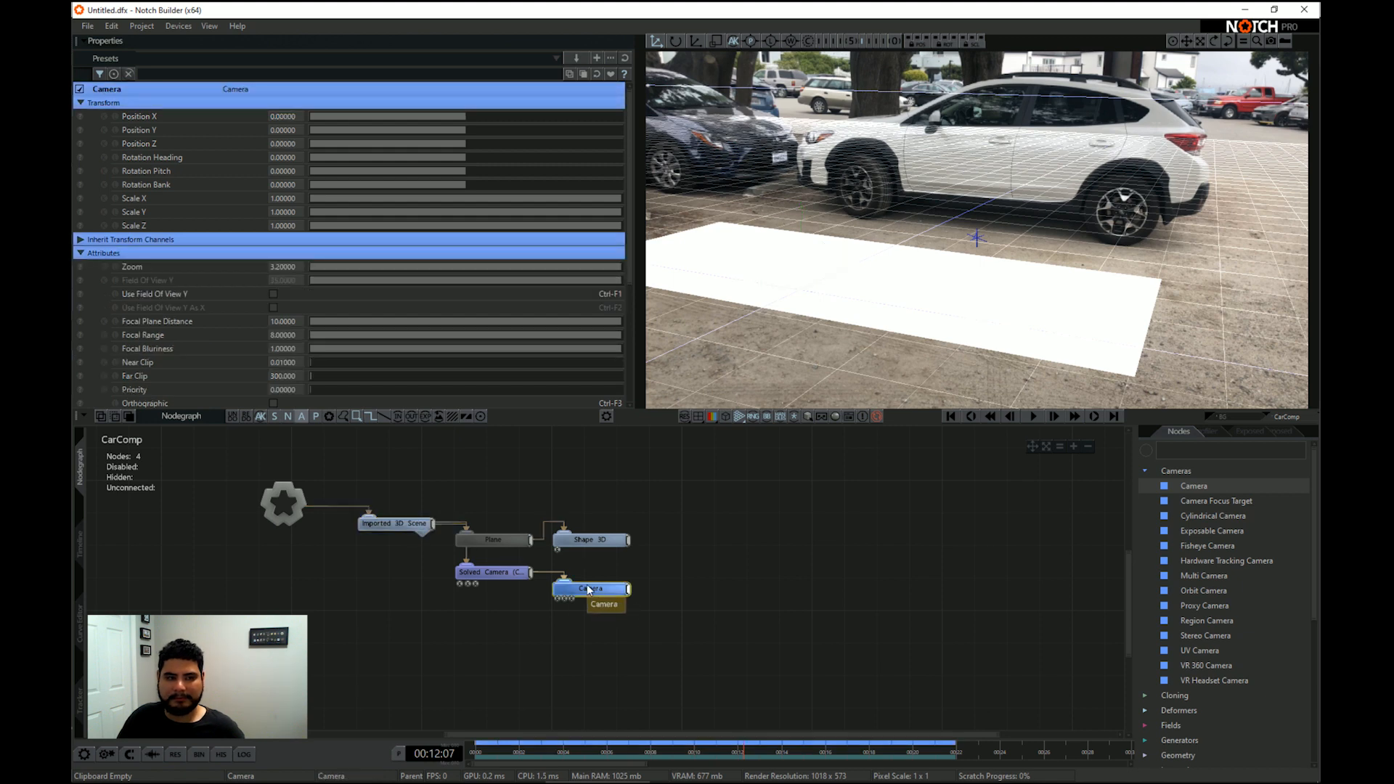
{"action": "left_click", "coordinate": [274, 294]}
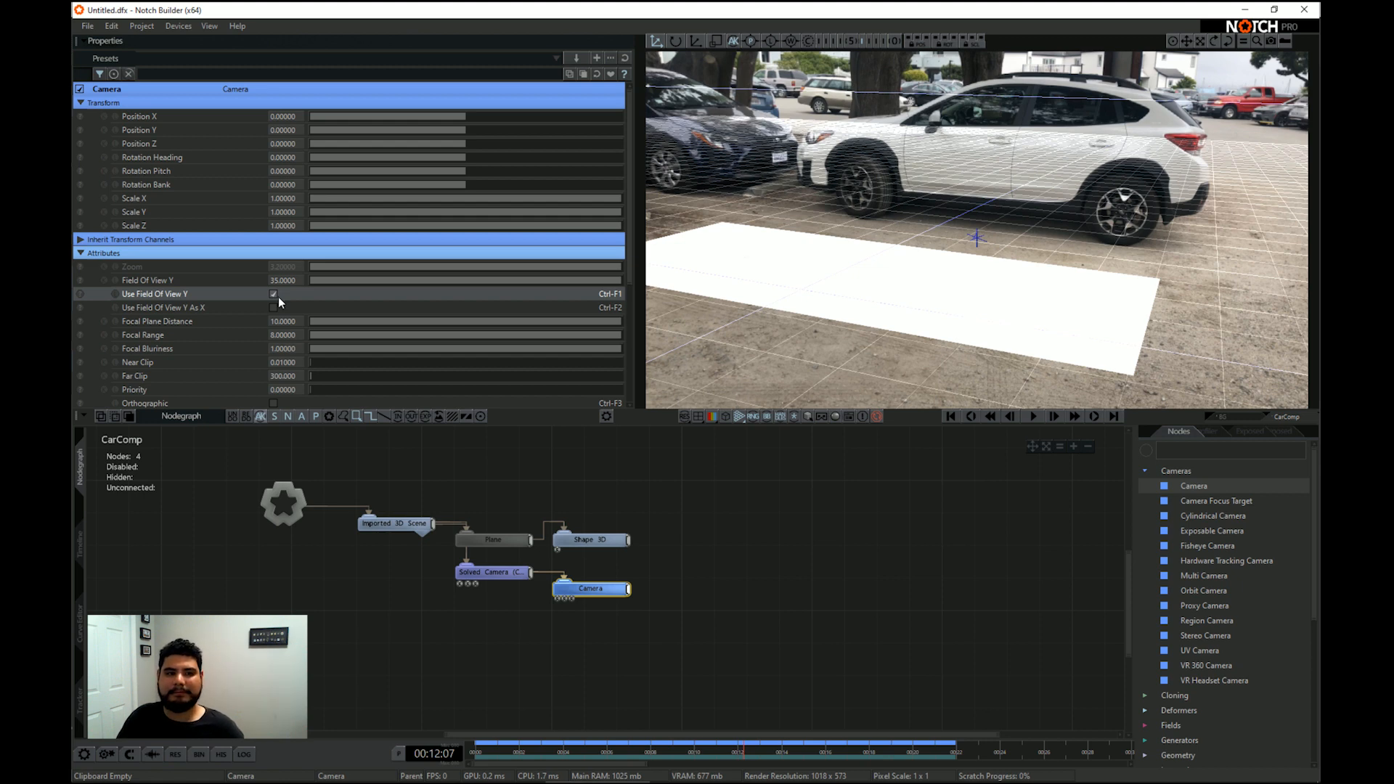
{"action": "key", "text": "alt+Tab"}
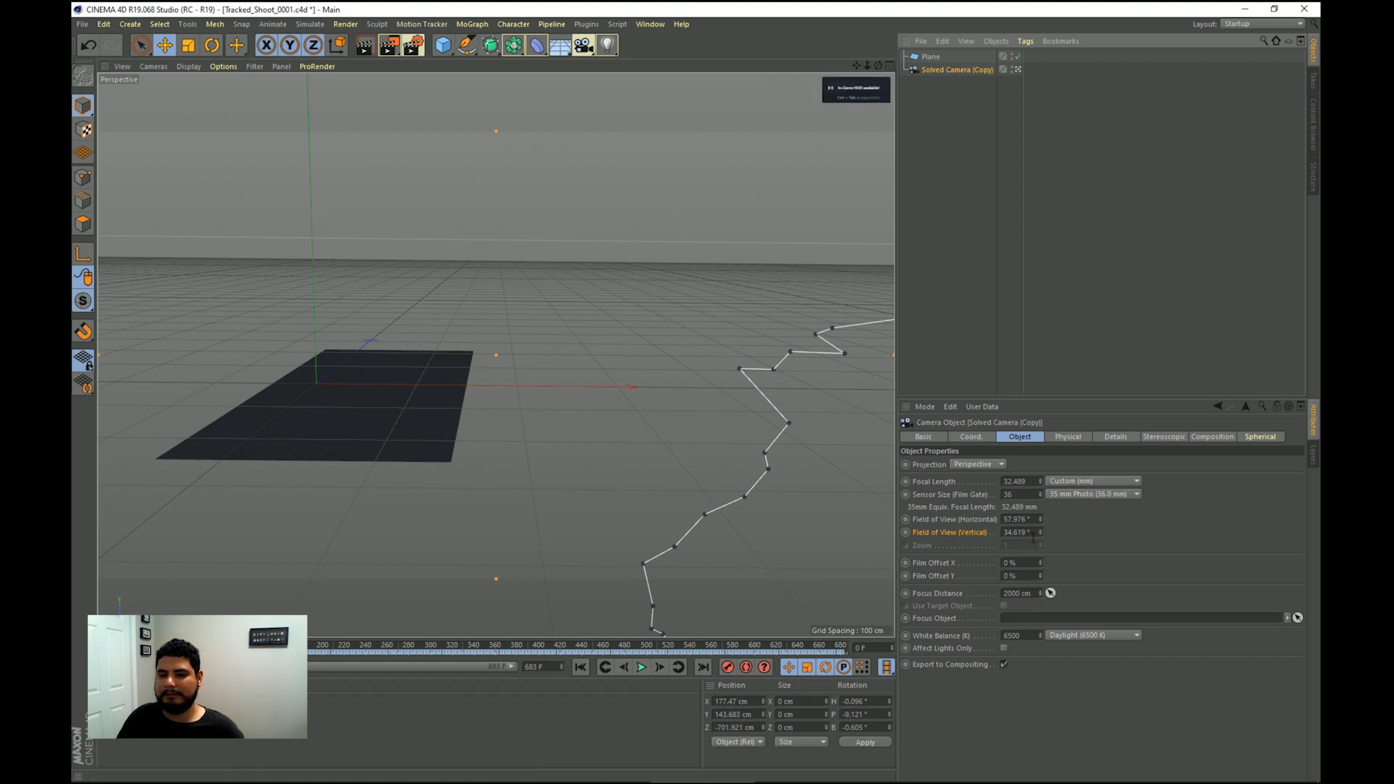
{"action": "key", "text": "alt+Tab"}
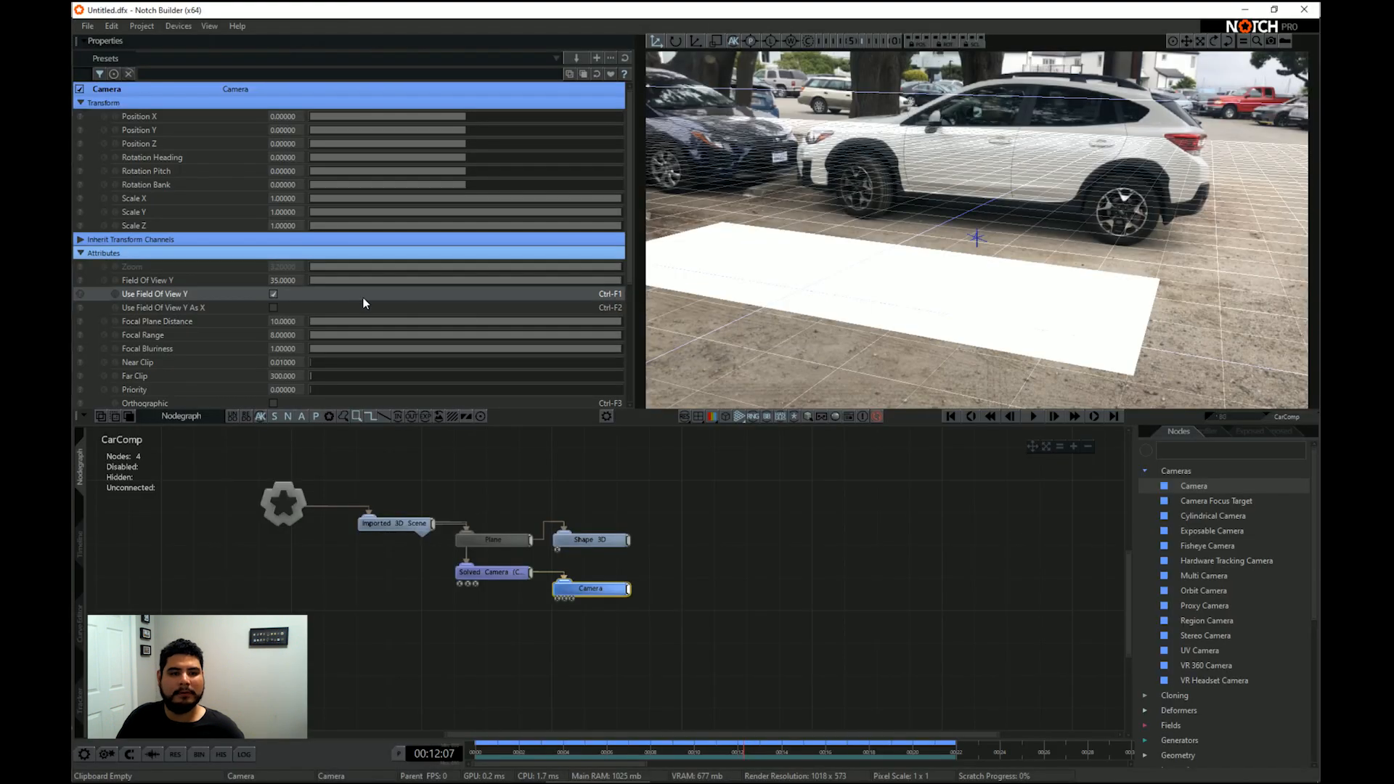
{"action": "double_click", "coordinate": [283, 280]}
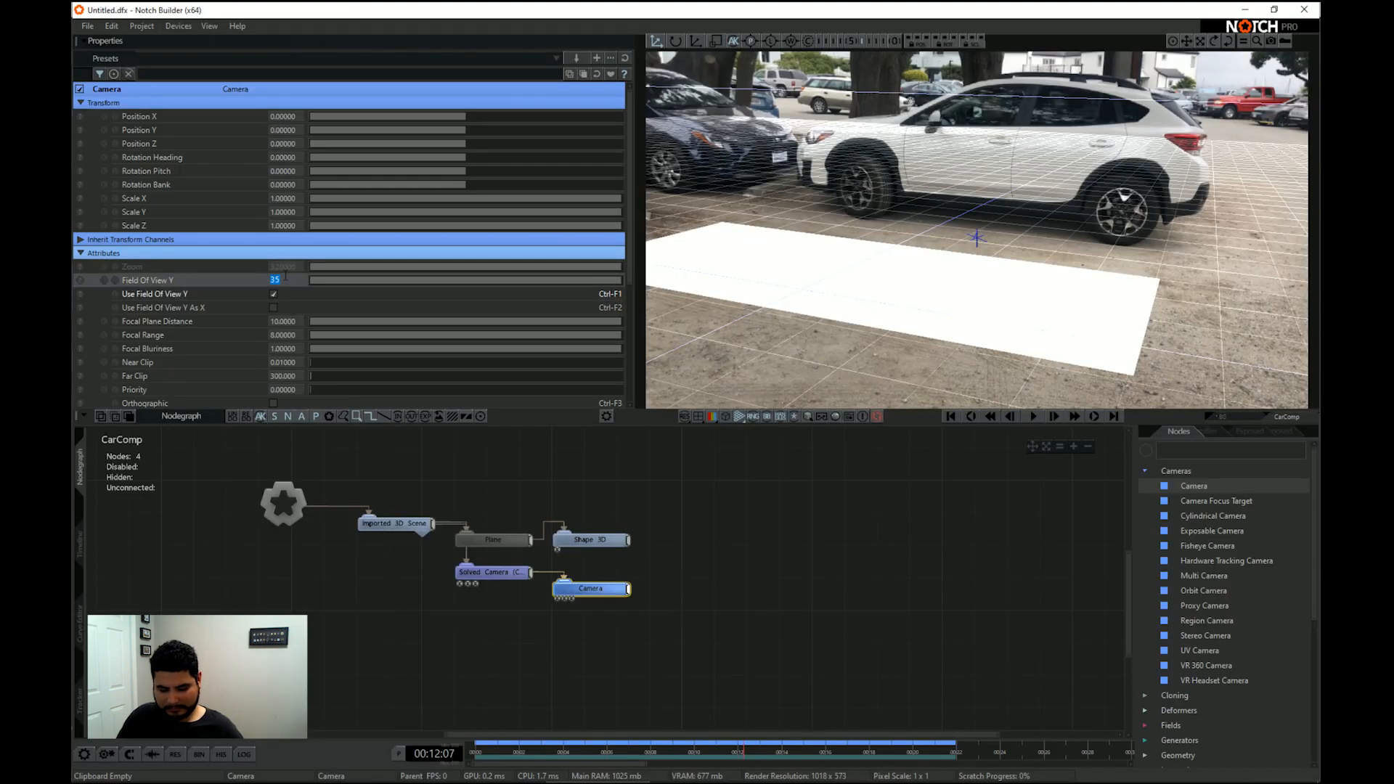
{"action": "type", "text": "34.619"}
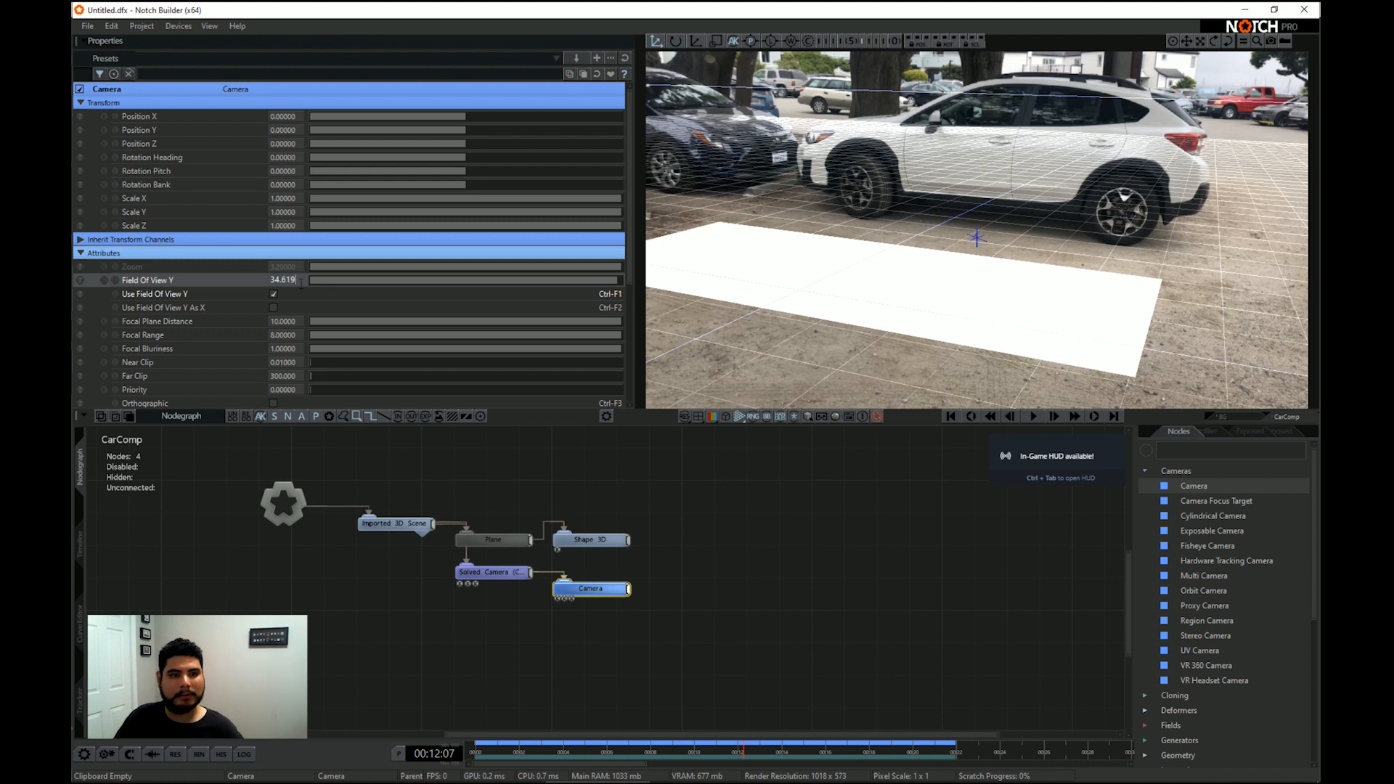
{"action": "left_click", "coordinate": [657, 488]}
Open the node settings of the Shape 3D plane with its name ready for editing
{"action": "left_click", "coordinate": [604, 541]}
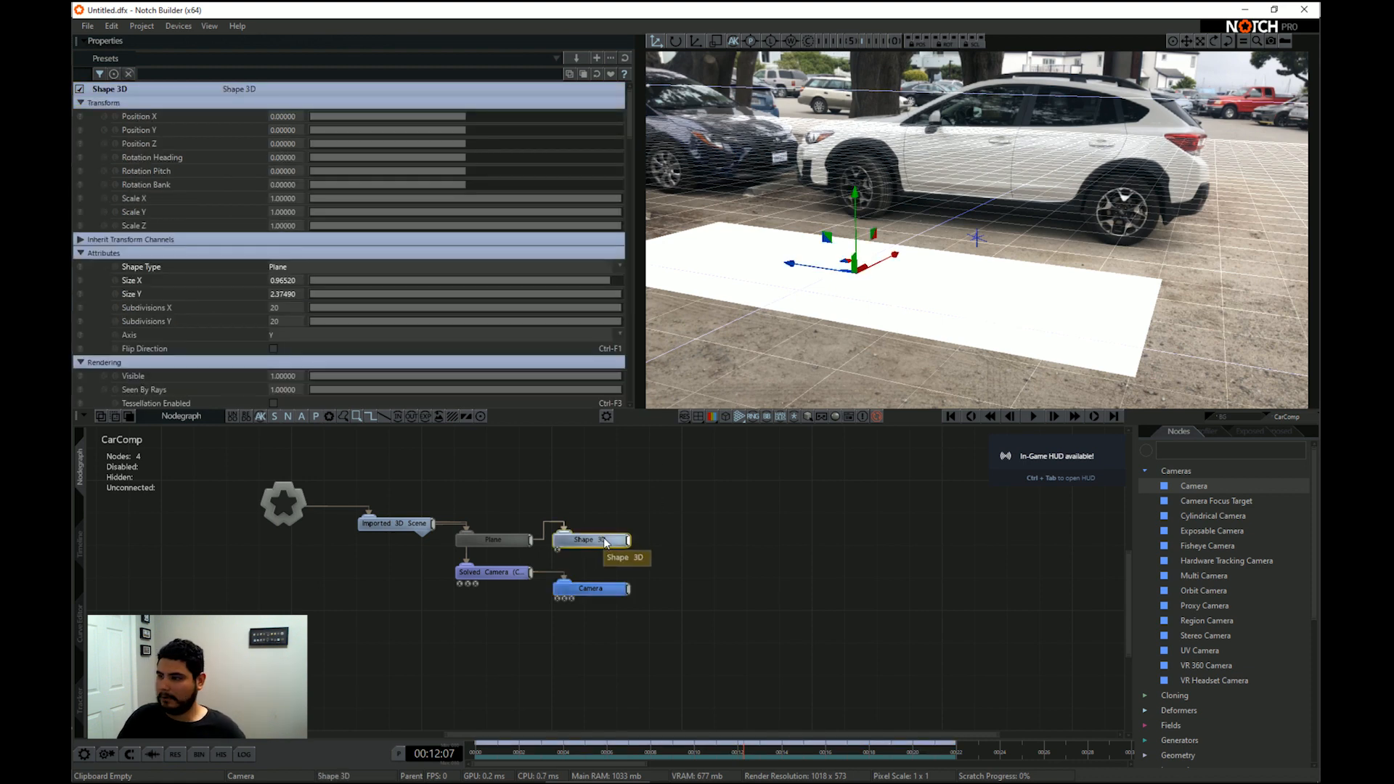
{"action": "double_click", "coordinate": [606, 542]}
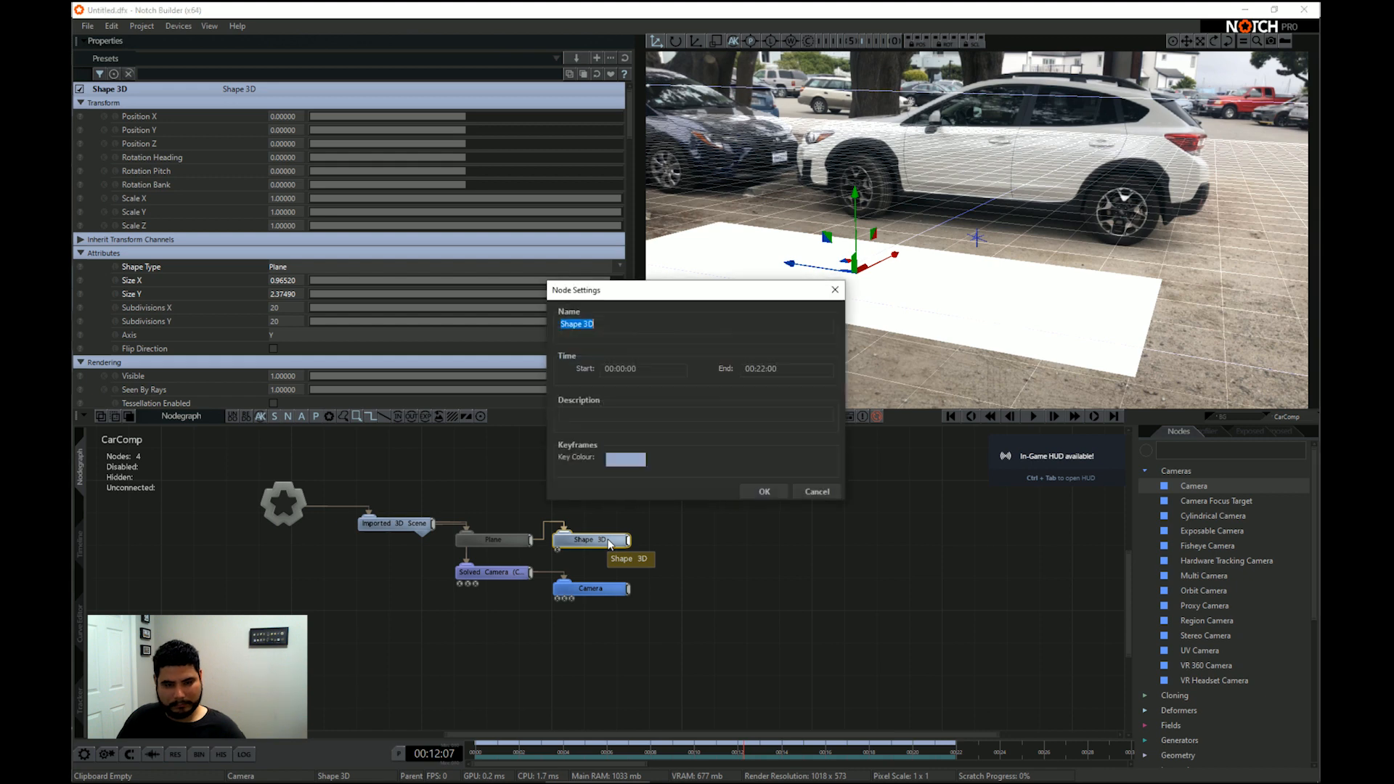
Rename the plane's Shape 3D node as Floor and attach the Lexus_LC_500.c4d scene to its output
{"action": "type", "text": "Floor"}
{"action": "key", "text": "Return"}
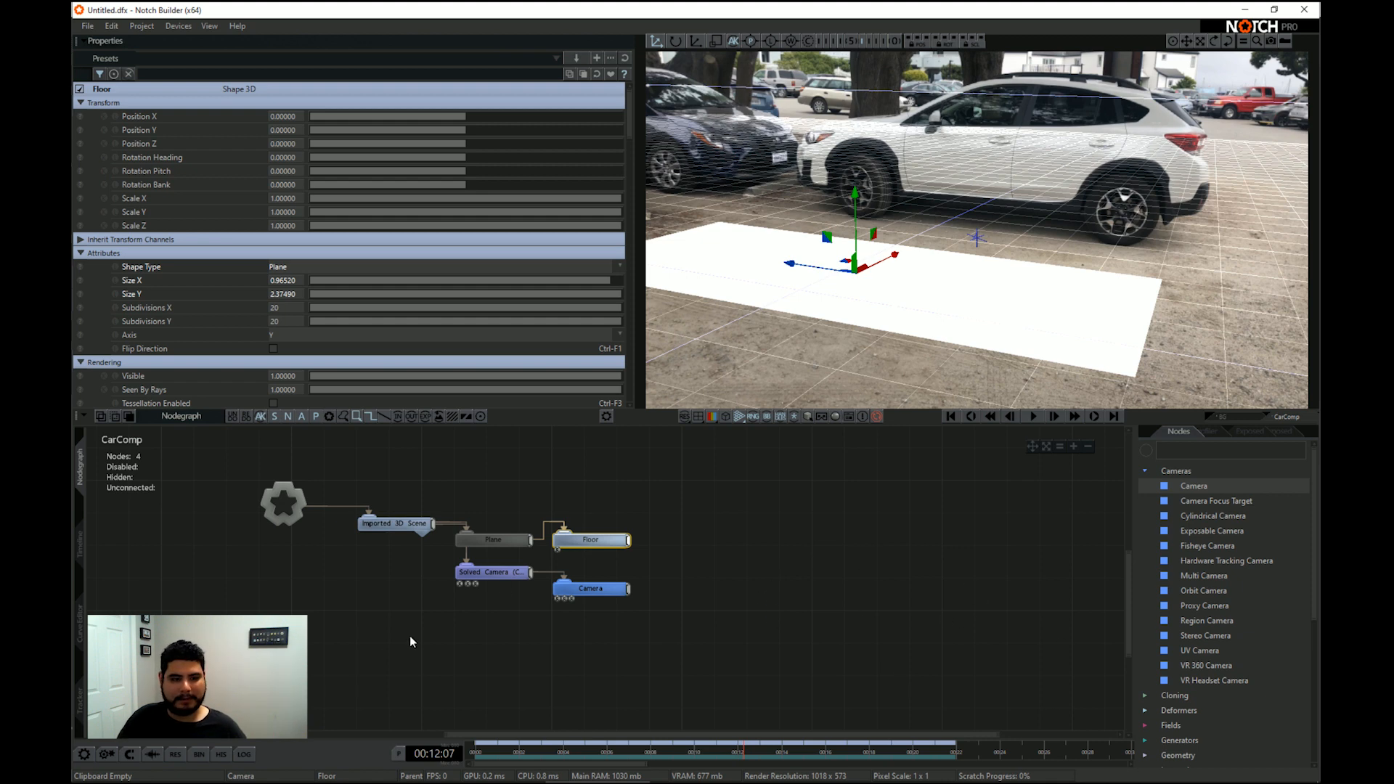
{"action": "left_click", "coordinate": [177, 758]}
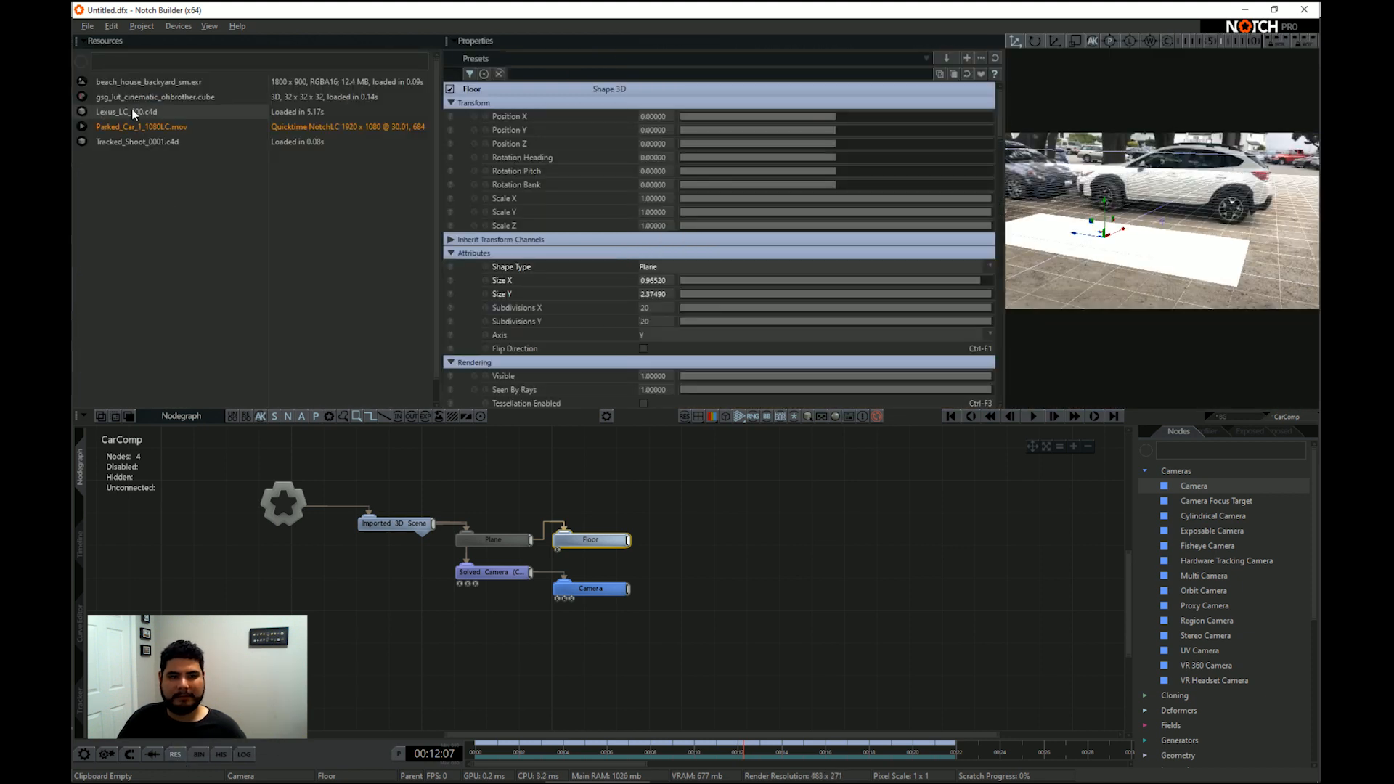
{"action": "left_click_drag", "start_coordinate": [133, 109], "coordinate": [679, 539]}
{"action": "left_click", "coordinate": [596, 544]}
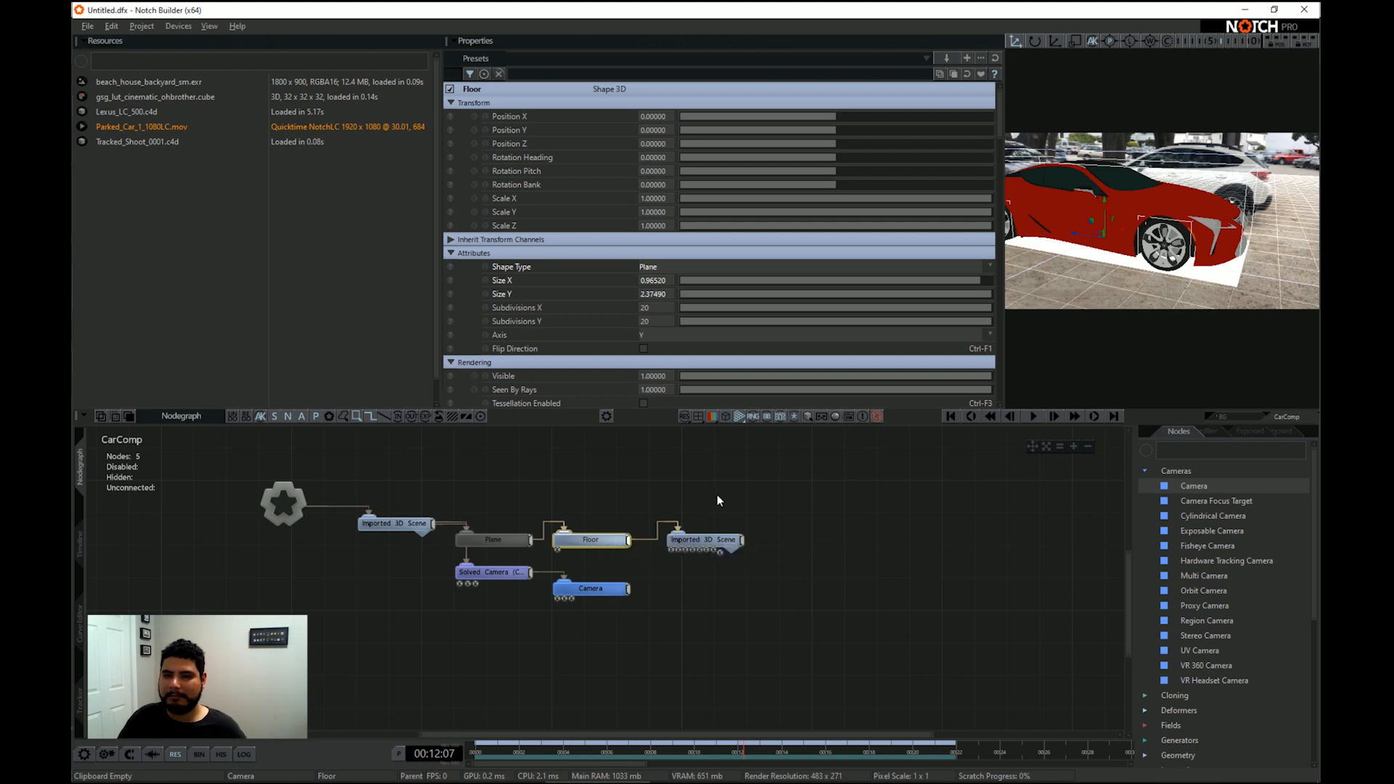
{"action": "left_click", "coordinate": [173, 754]}
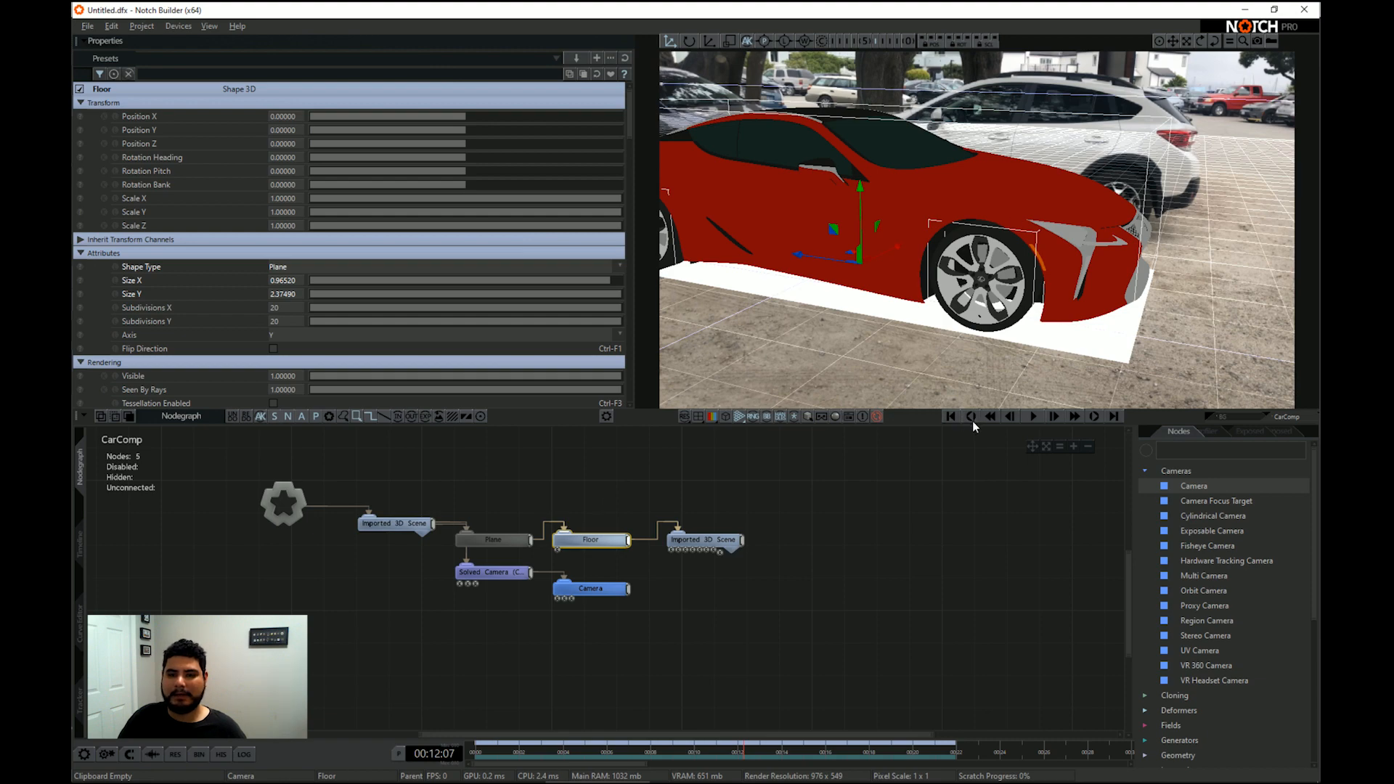
Play the animation from the start to check the car's placement in the tracked footage
{"action": "left_click", "coordinate": [951, 416]}
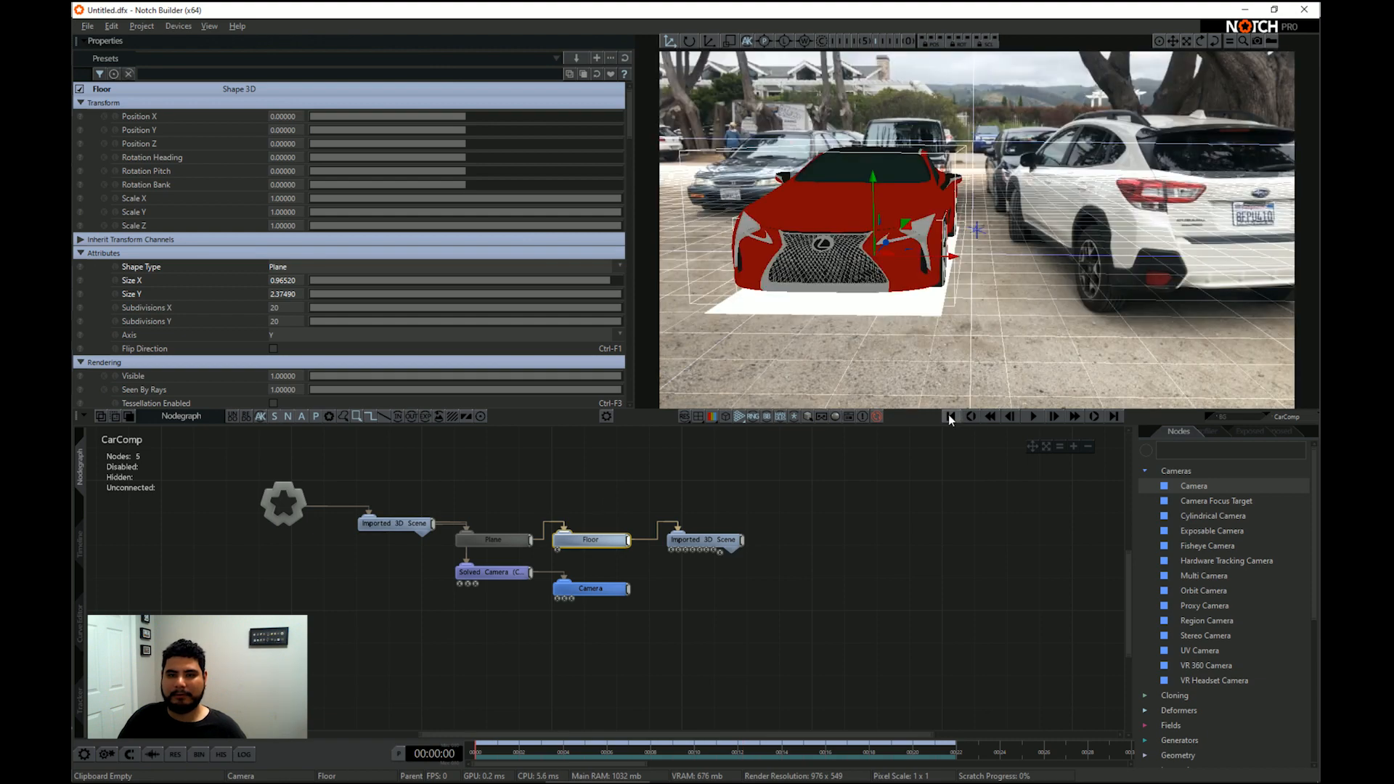
{"action": "key", "text": "space"}
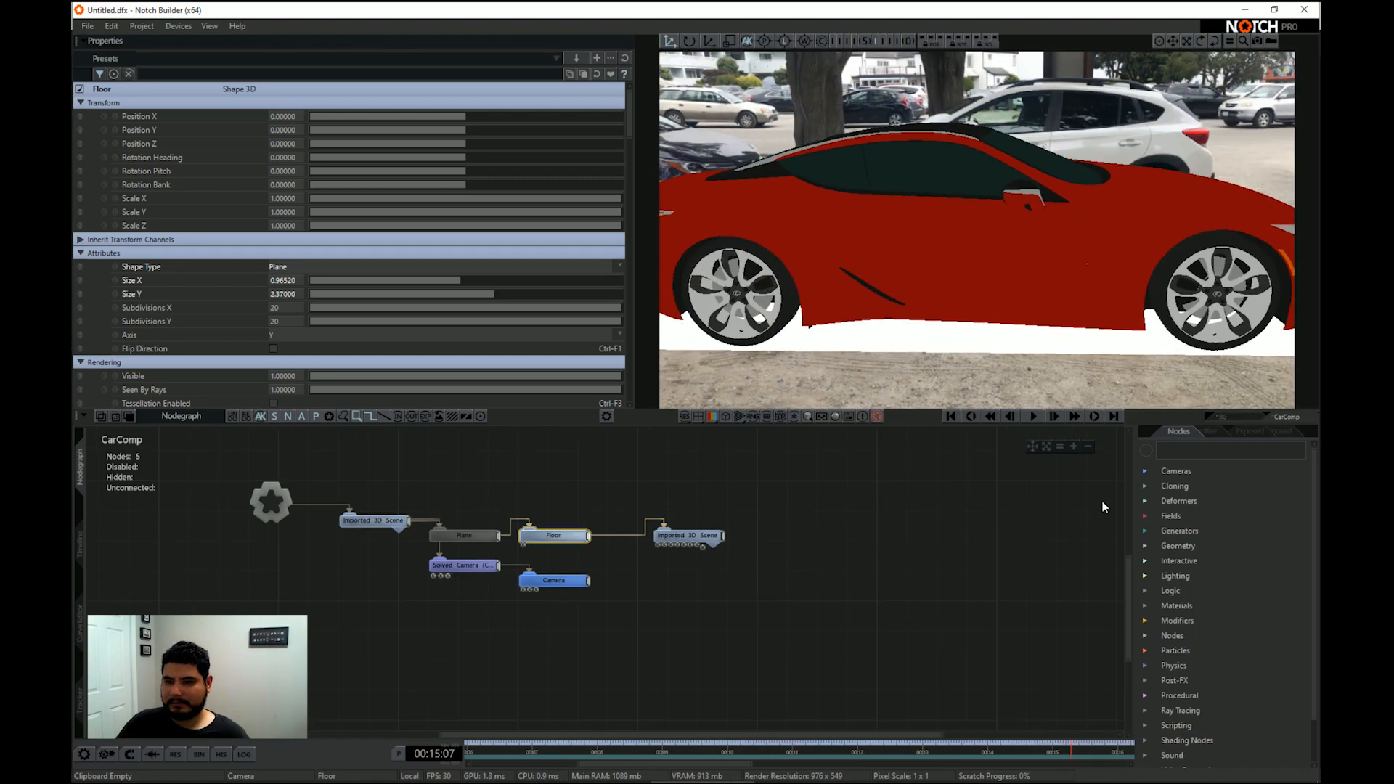
Add an Environment Map node connected to the root, and clear the node search
{"action": "type", "text": "env"}
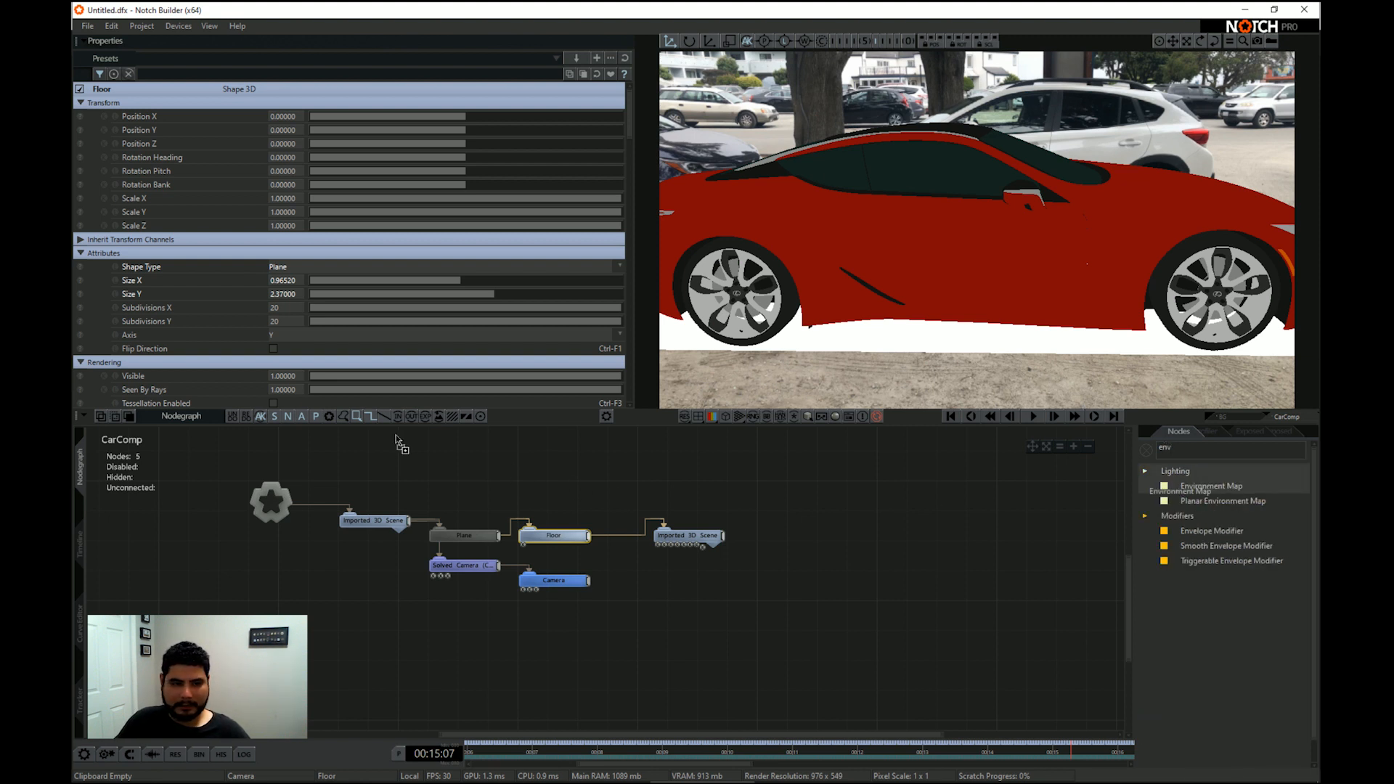
{"action": "left_click_drag", "start_coordinate": [381, 449], "coordinate": [356, 459]}
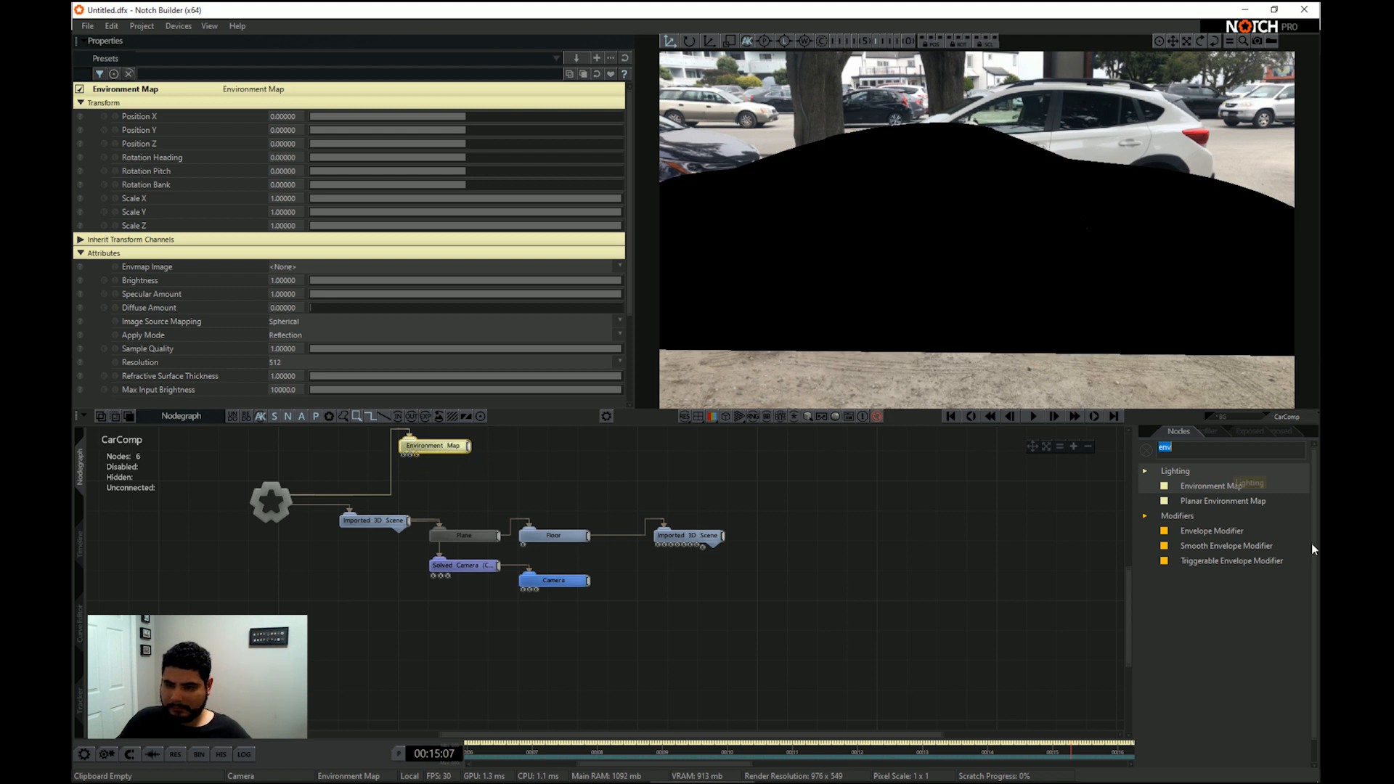
{"action": "left_click", "coordinate": [1147, 450]}
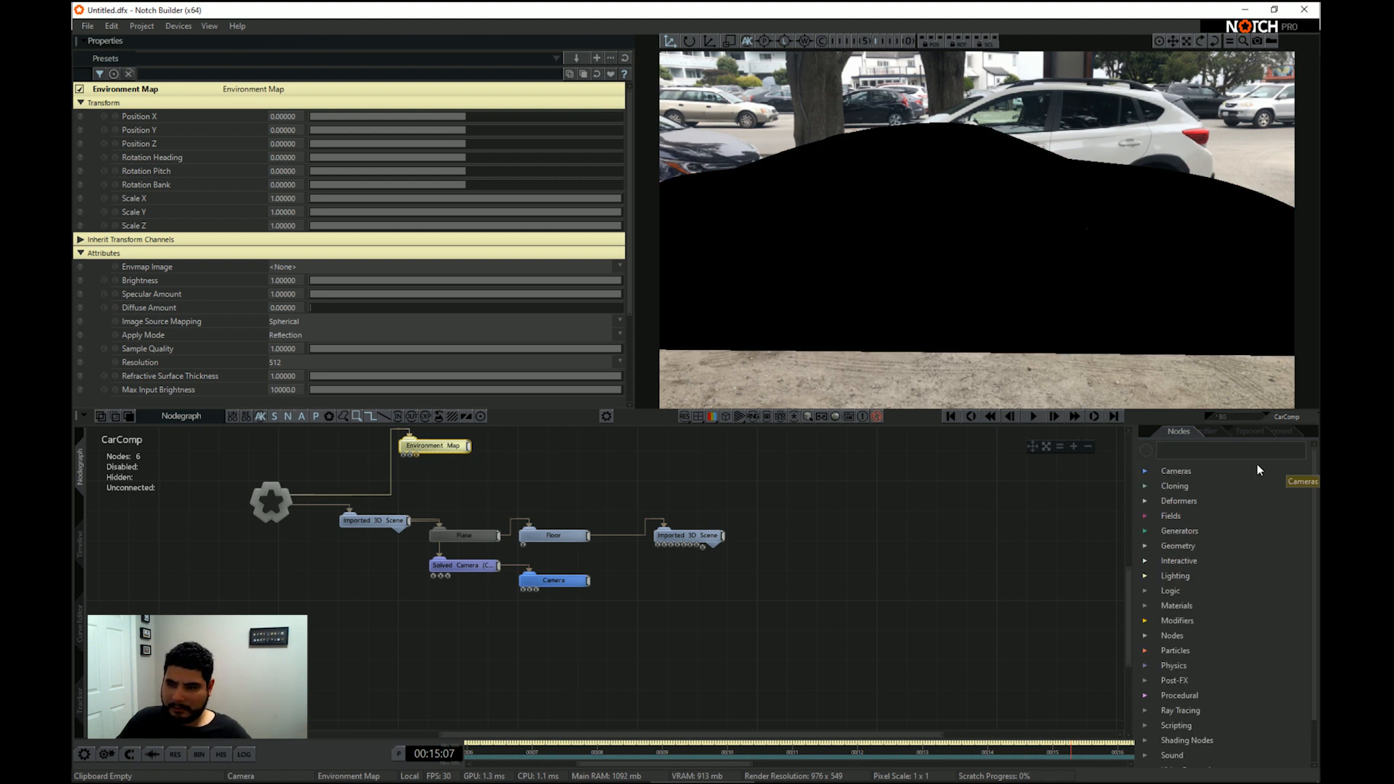
Add a Video Loader node and connect it to the Environment Map's image input
{"action": "type", "text": "video"}
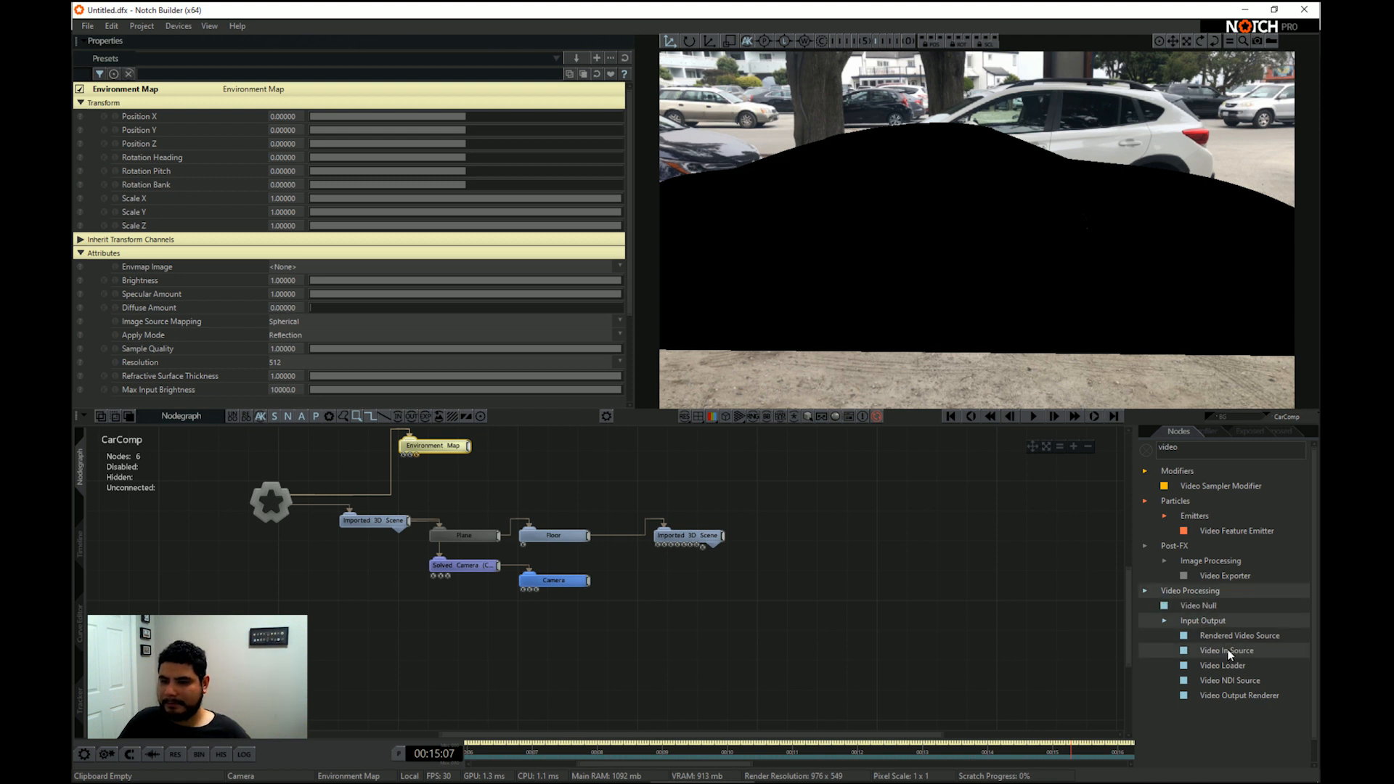
{"action": "left_click_drag", "start_coordinate": [1242, 666], "coordinate": [766, 537]}
{"action": "left_click_drag", "start_coordinate": [408, 480], "coordinate": [436, 470]}
{"action": "scroll", "coordinate": [481, 476], "scroll_direction": "down", "scroll_amount": 4}
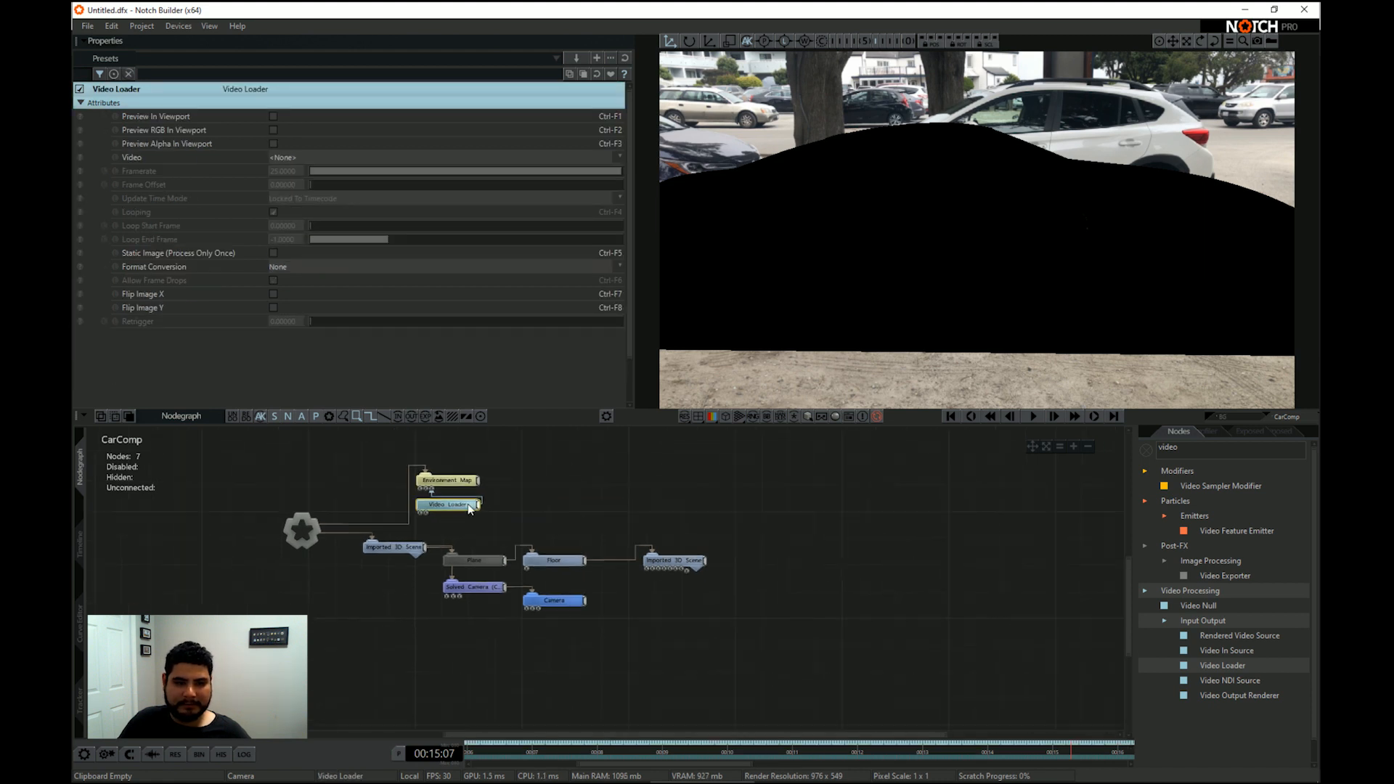
{"action": "left_click", "coordinate": [443, 500]}
{"action": "mouse_move", "coordinate": [443, 499]}
{"action": "left_mouse_down"}
{"action": "mouse_move", "coordinate": [409, 465]}
{"action": "mouse_move", "coordinate": [416, 496]}
{"action": "left_mouse_up"}
{"action": "left_click", "coordinate": [434, 499]}
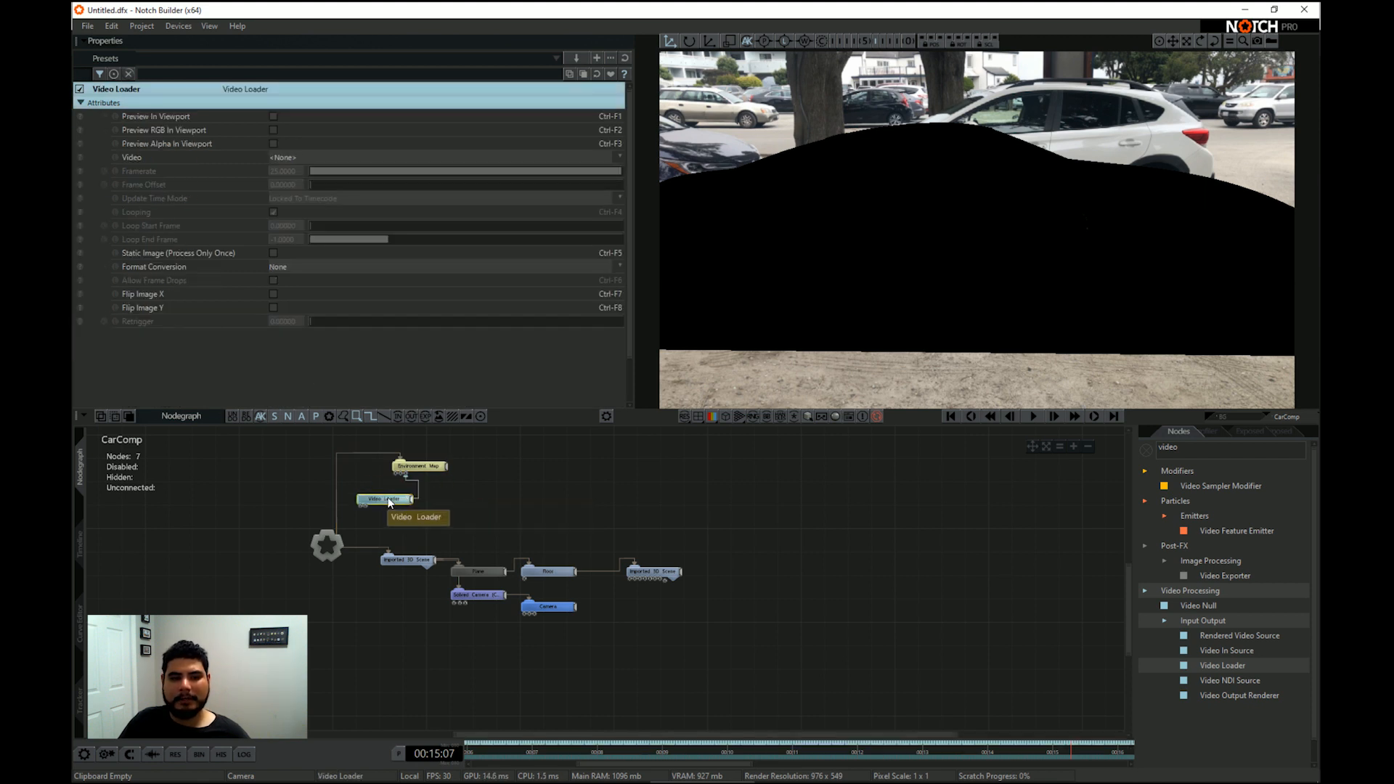
Load beach_house_backyard_sm.exr into the Video Loader and preview it briefly in the viewport
{"action": "left_click", "coordinate": [427, 469]}
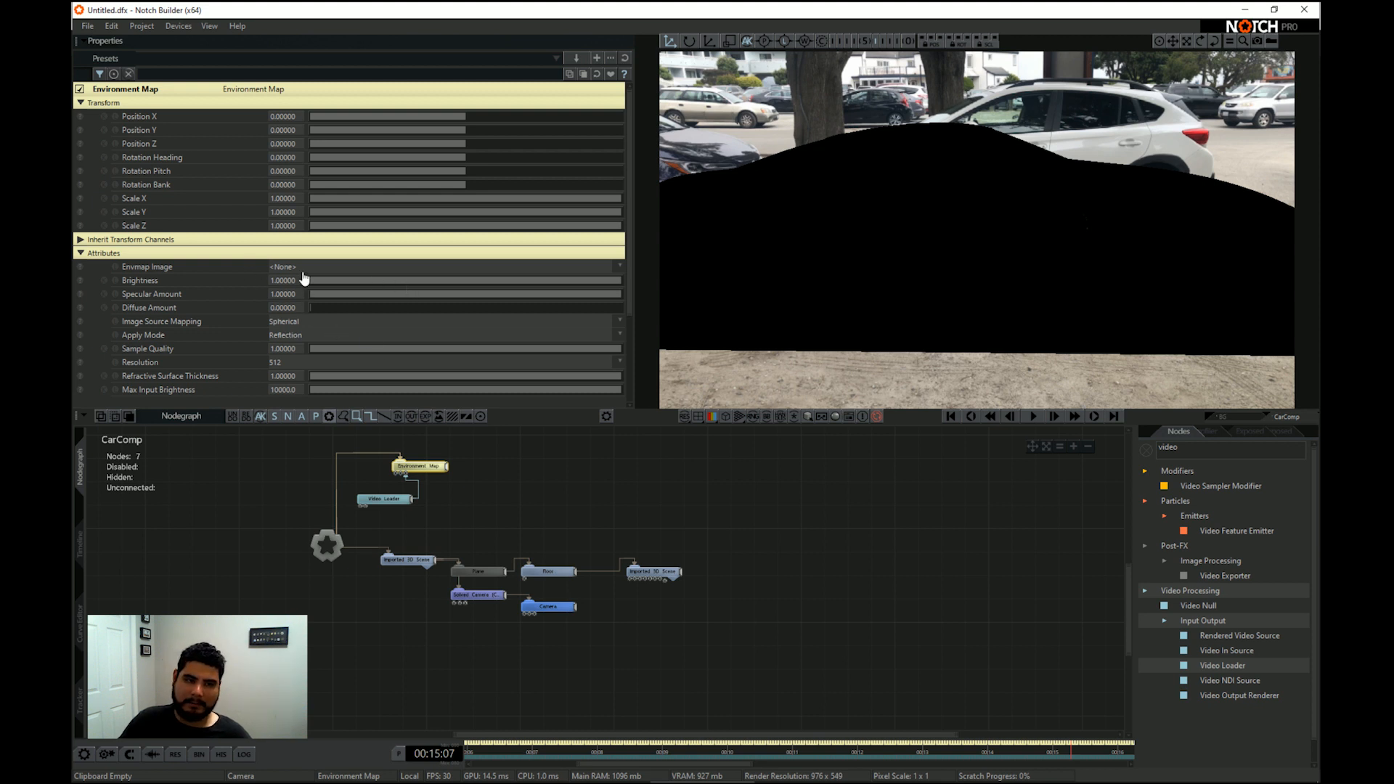
{"action": "left_click", "coordinate": [392, 499]}
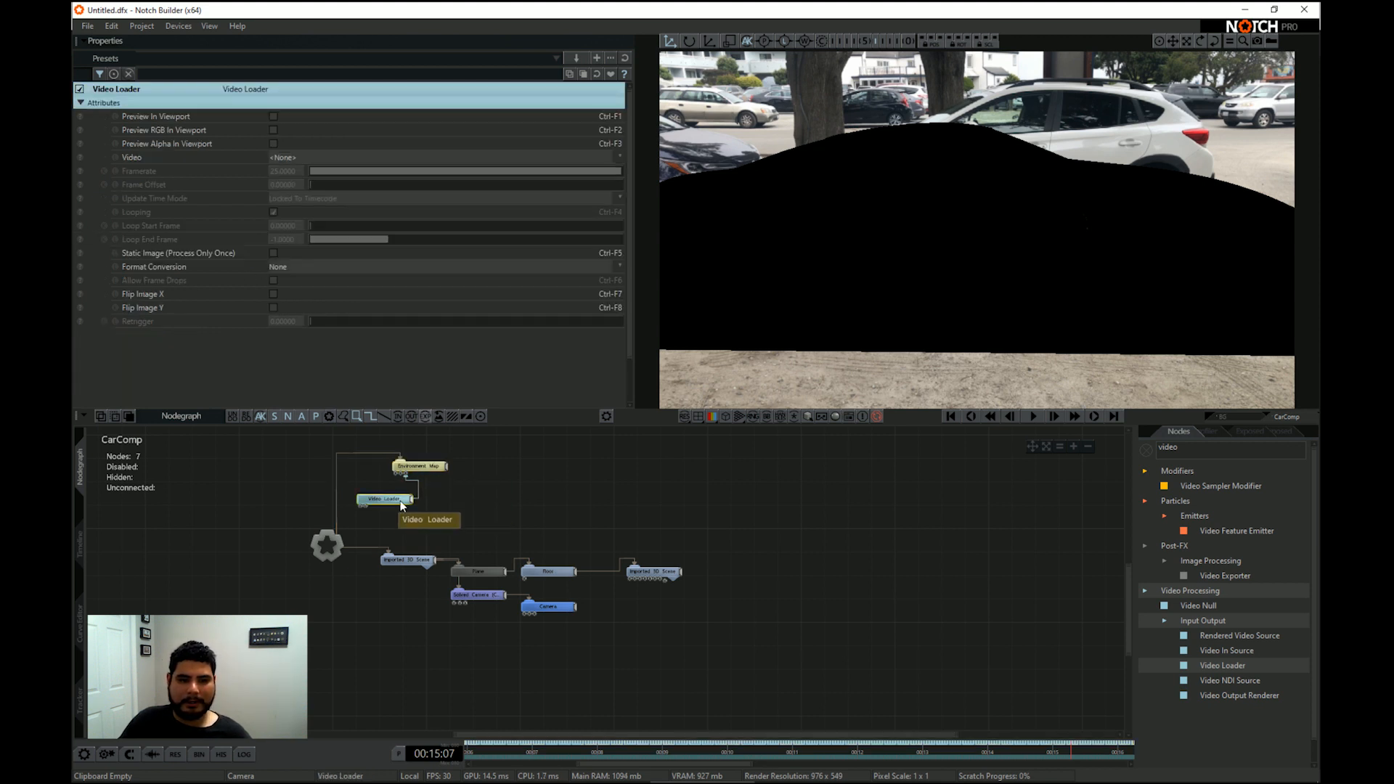
{"action": "left_click", "coordinate": [291, 153]}
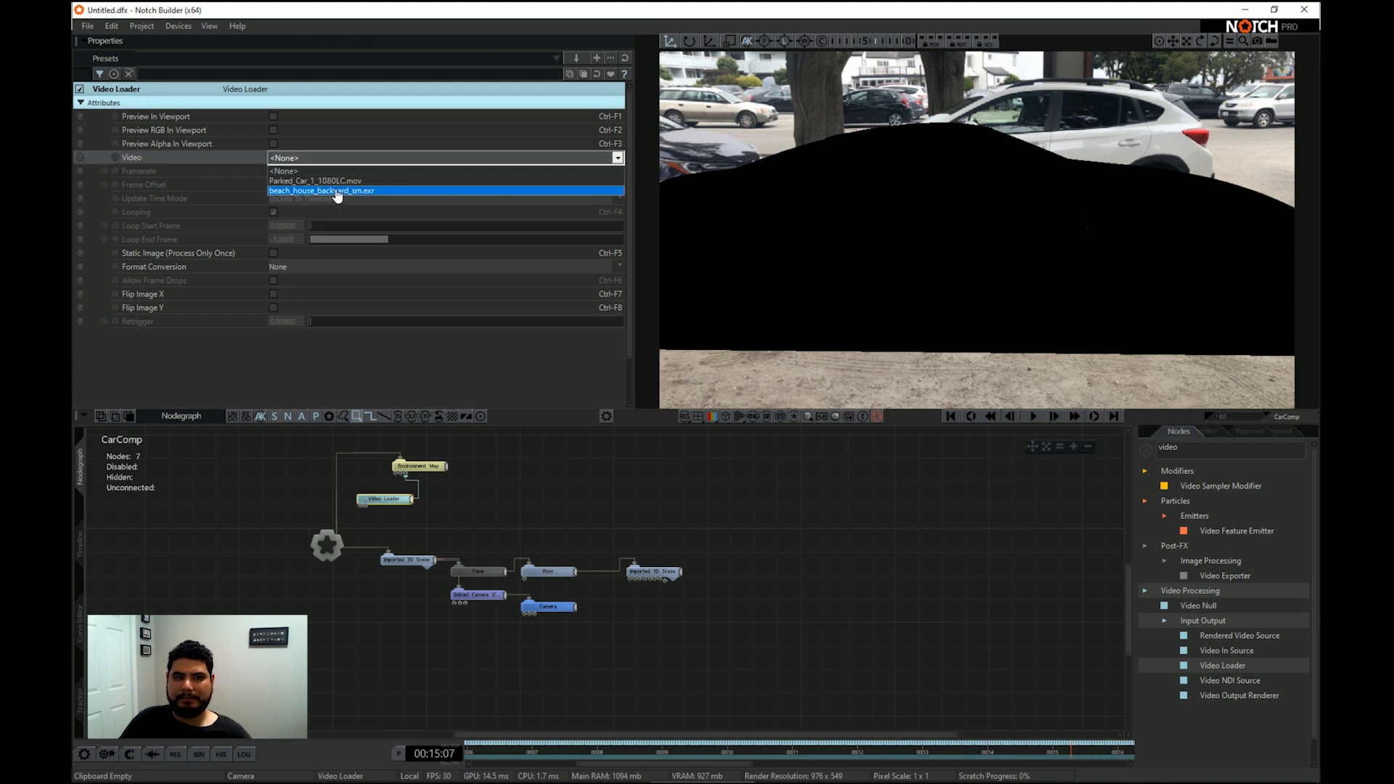
{"action": "left_click", "coordinate": [337, 191]}
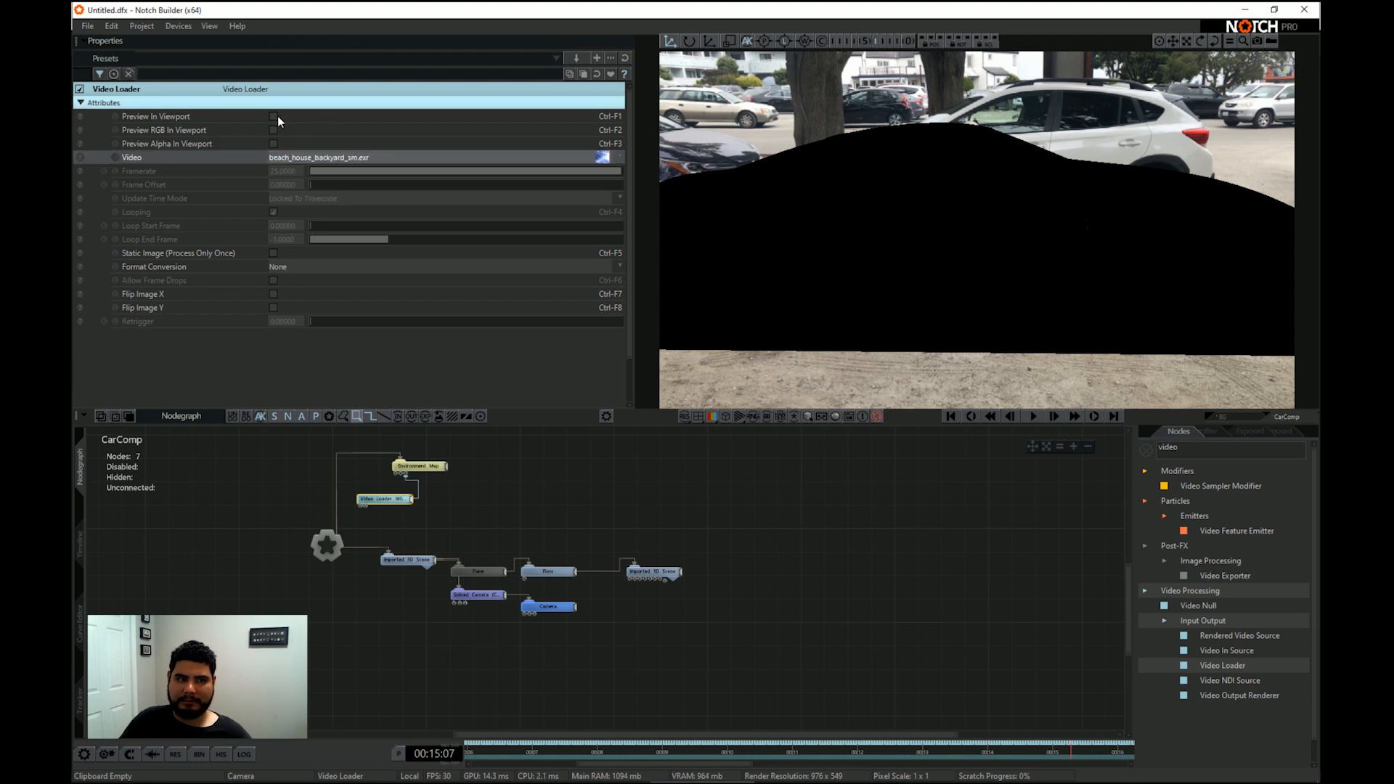
{"action": "left_click", "coordinate": [273, 117]}
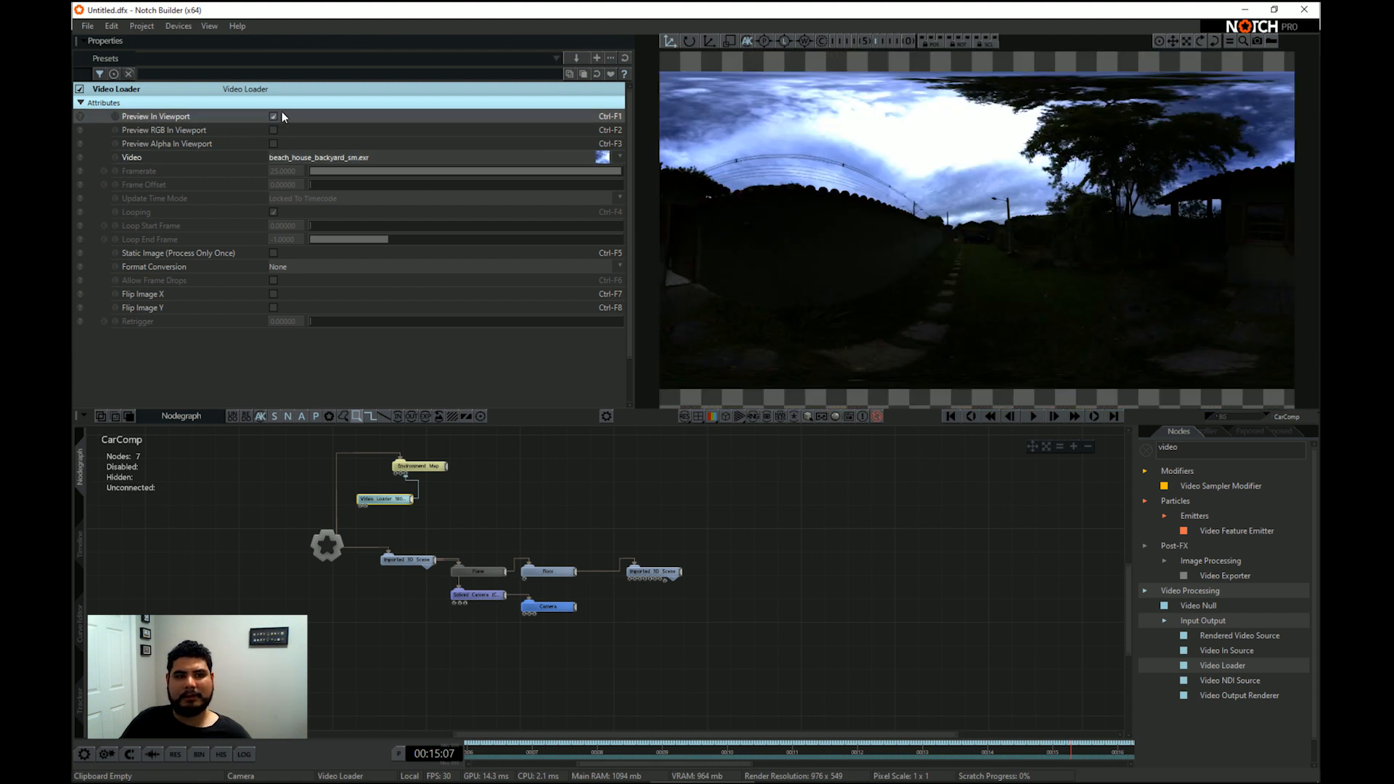
{"action": "left_click", "coordinate": [273, 117]}
Arrange the node graph by placing the Video Loader directly under the Environment Map and the Lexus scene node farther from Floor
{"action": "left_click_drag", "start_coordinate": [392, 498], "coordinate": [416, 487]}
{"action": "left_click", "coordinate": [636, 572]}
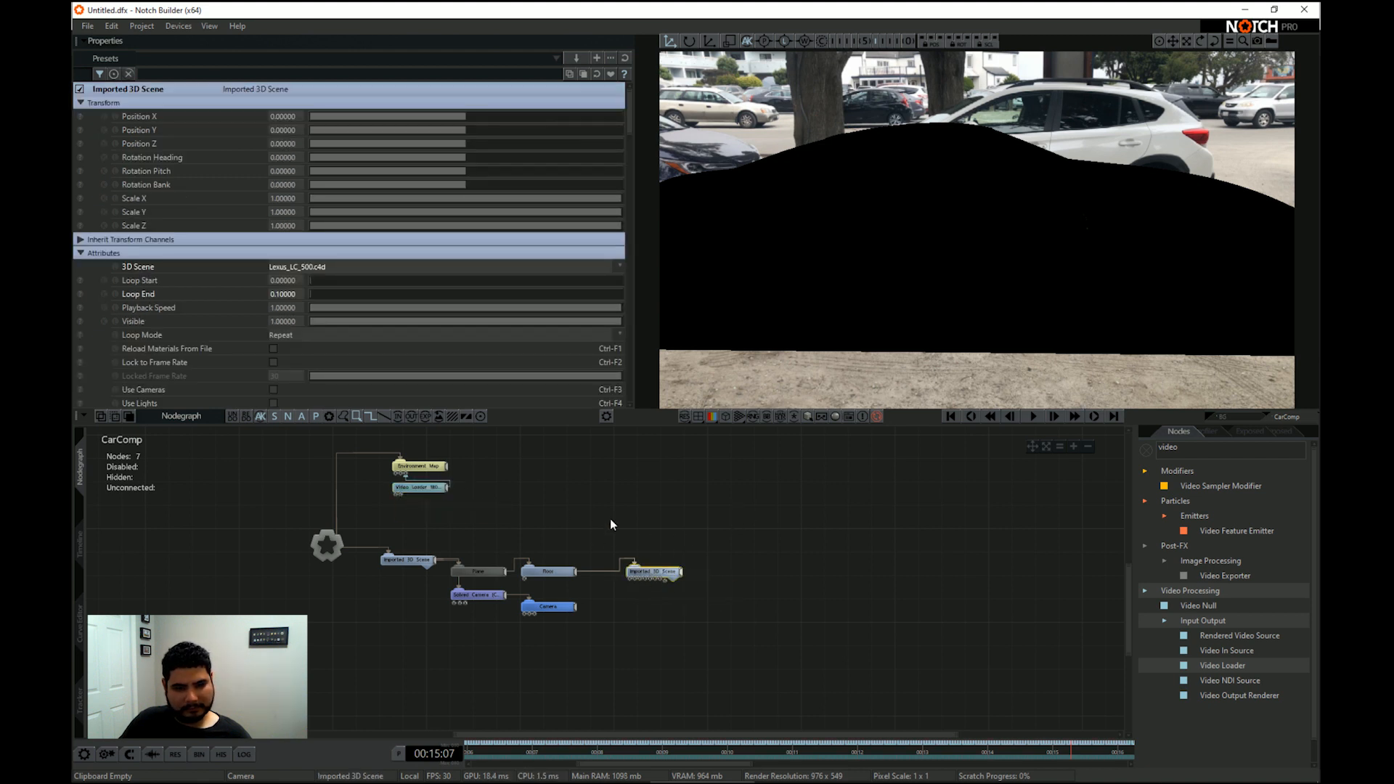
{"action": "left_click_drag", "start_coordinate": [645, 583], "coordinate": [703, 573]}
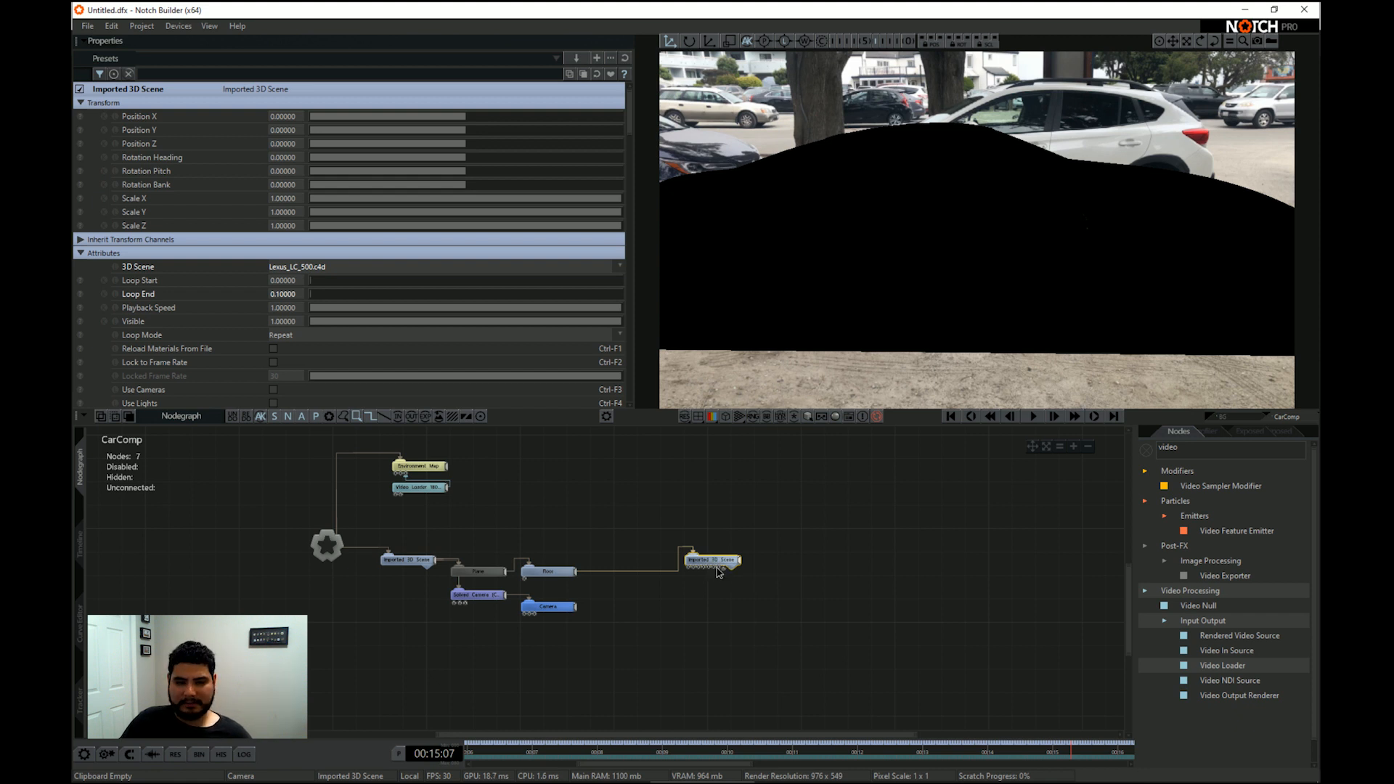
{"action": "left_click_drag", "start_coordinate": [717, 572], "coordinate": [705, 584]}
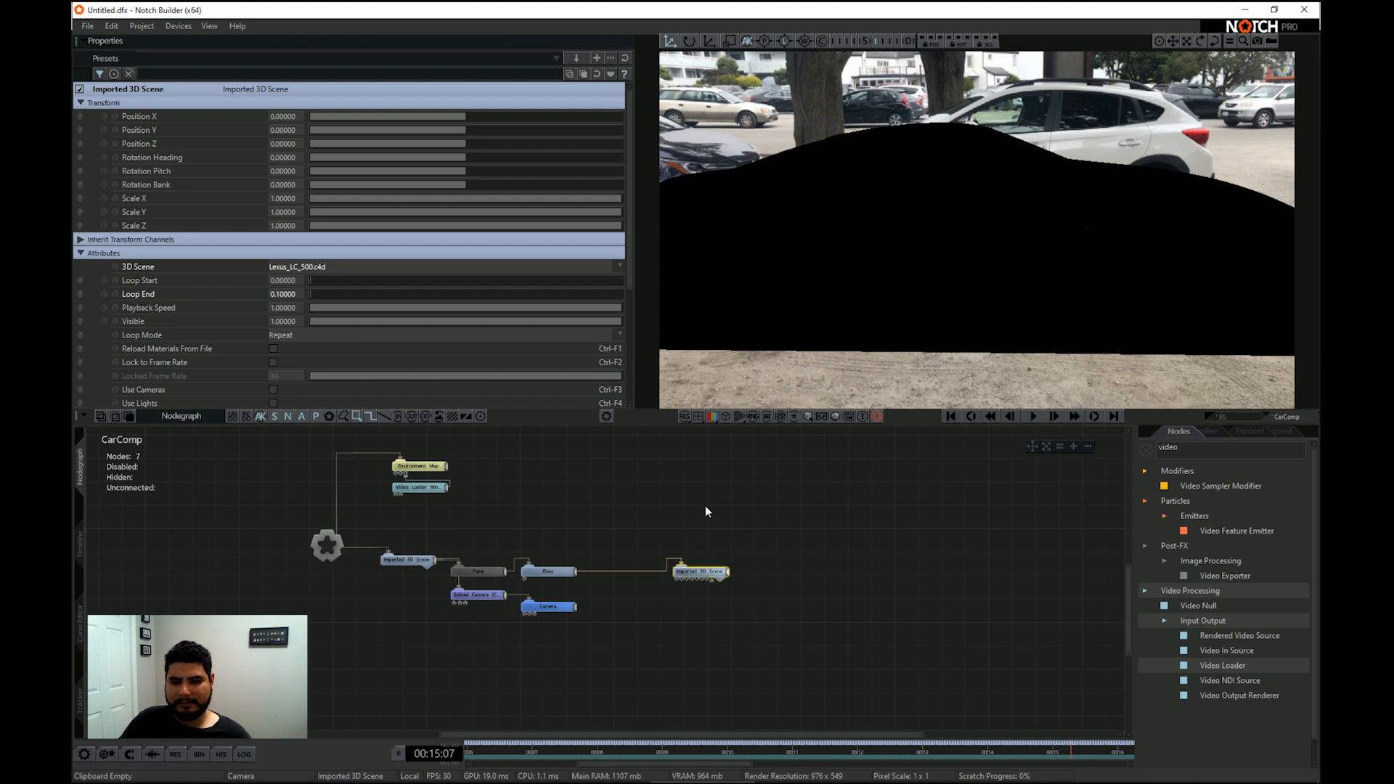
{"action": "left_click_drag", "start_coordinate": [719, 575], "coordinate": [714, 552]}
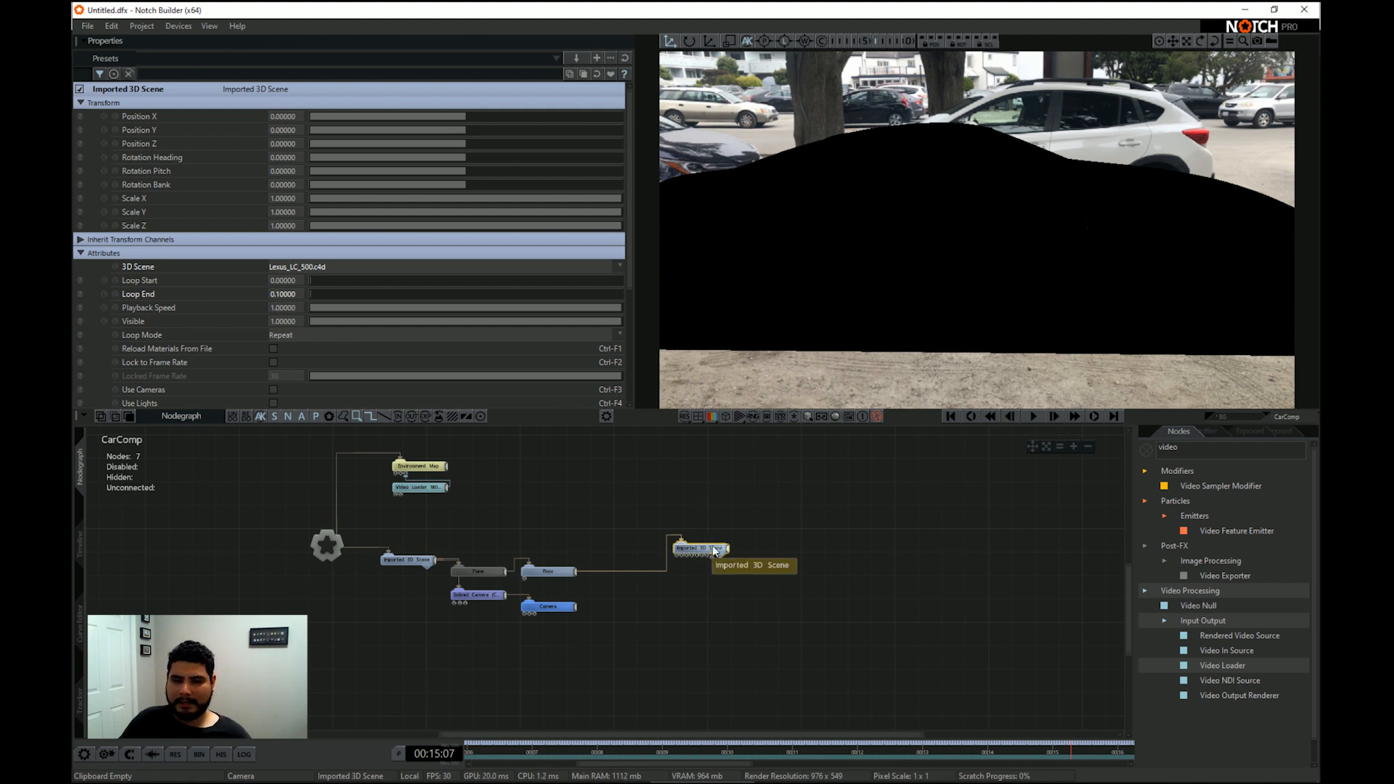
Create individual nodes from the Lexus imported 3D scene
{"action": "right_click", "coordinate": [713, 553]}
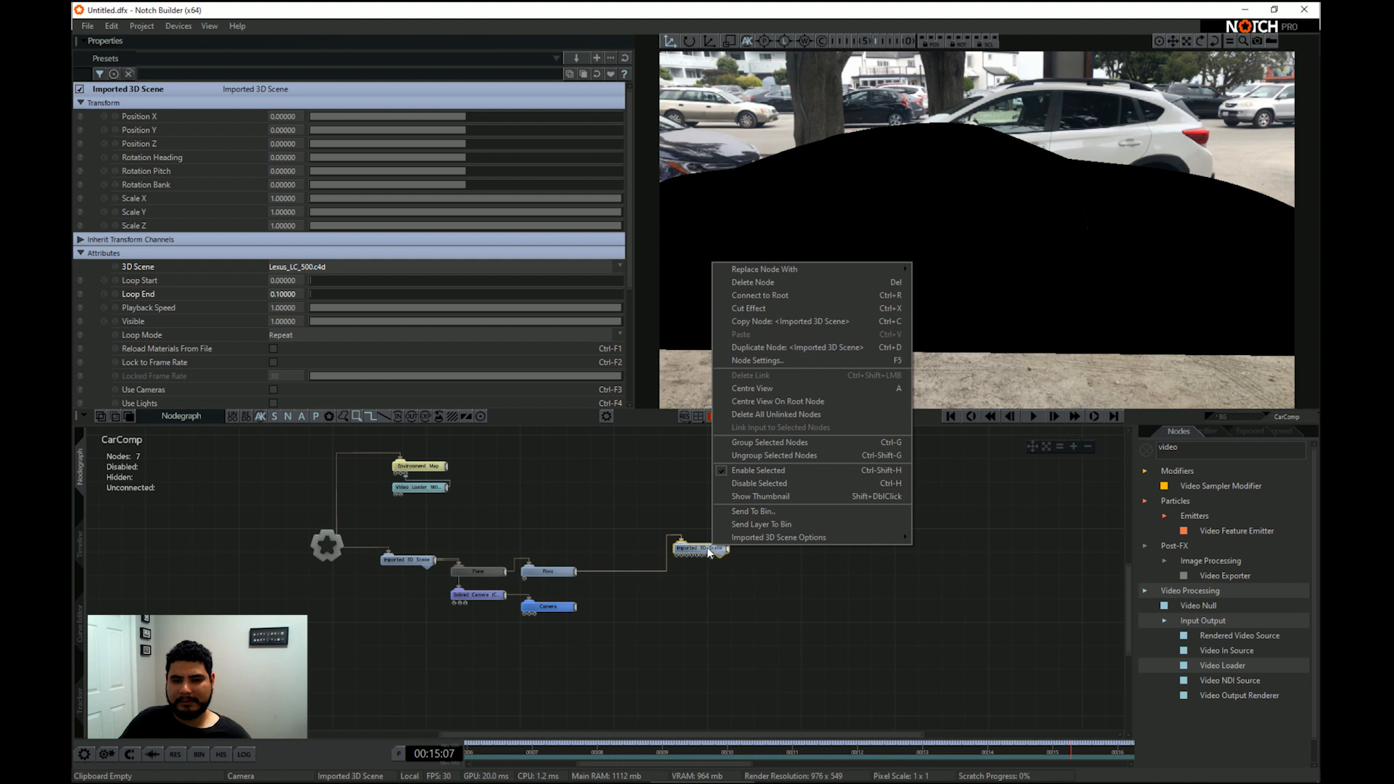
{"action": "mouse_move", "coordinate": [747, 542]}
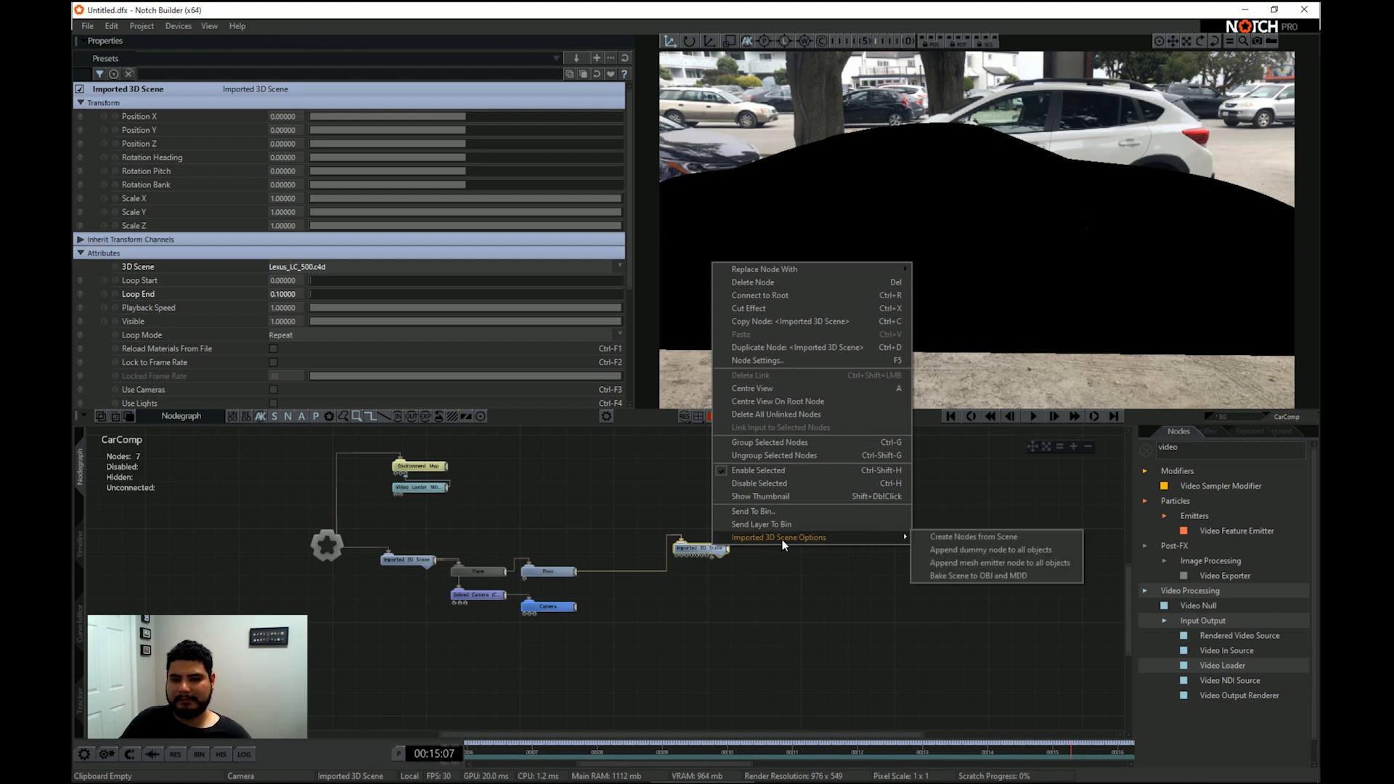
{"action": "left_click", "coordinate": [939, 538]}
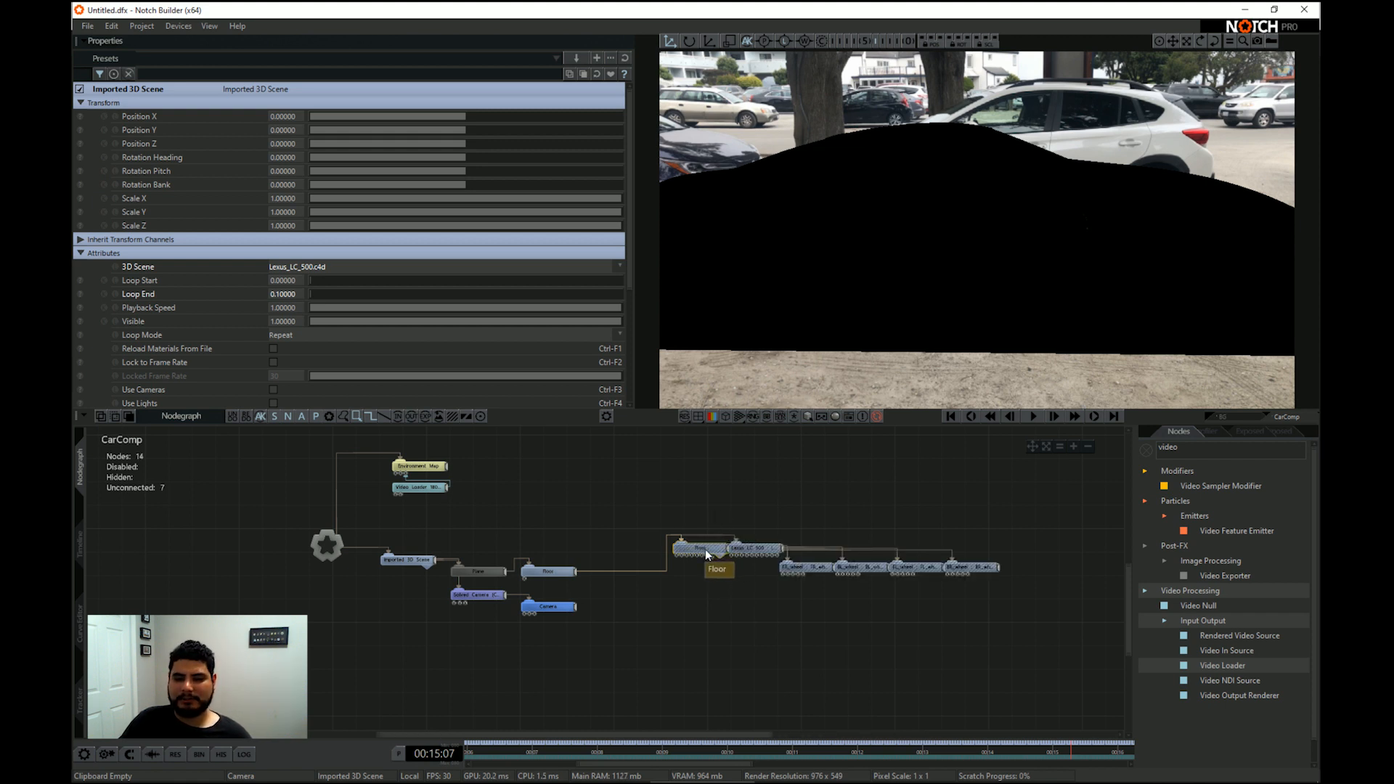
Separate the stacked nodes and delete the Lexus Imported 3D Scene node, the unnamed null and the extra Floor null
{"action": "left_click", "coordinate": [702, 544]}
{"action": "left_click_drag", "start_coordinate": [705, 535], "coordinate": [703, 522]}
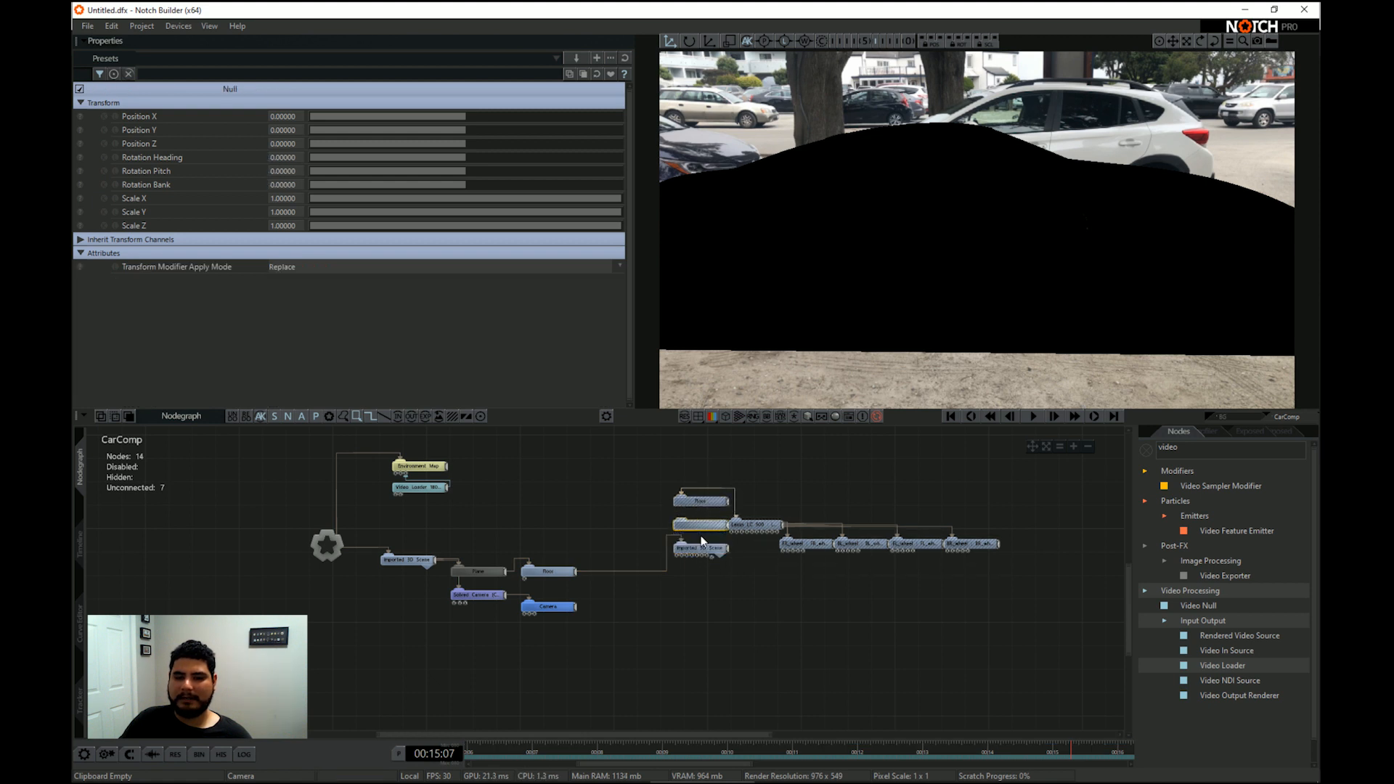
{"action": "left_click", "coordinate": [702, 552]}
{"action": "key", "text": "Delete"}
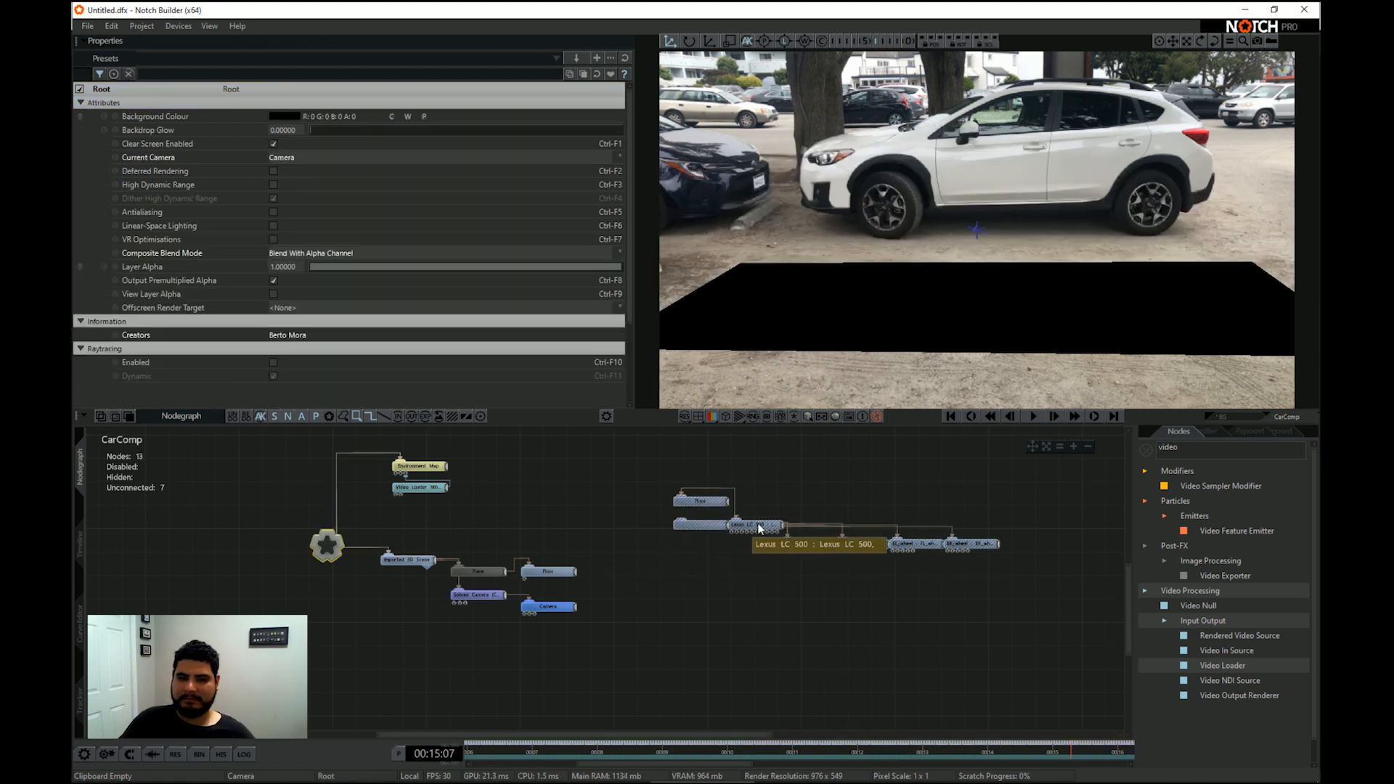
{"action": "left_click", "coordinate": [702, 527]}
{"action": "key", "text": "Delete"}
{"action": "left_click", "coordinate": [708, 502]}
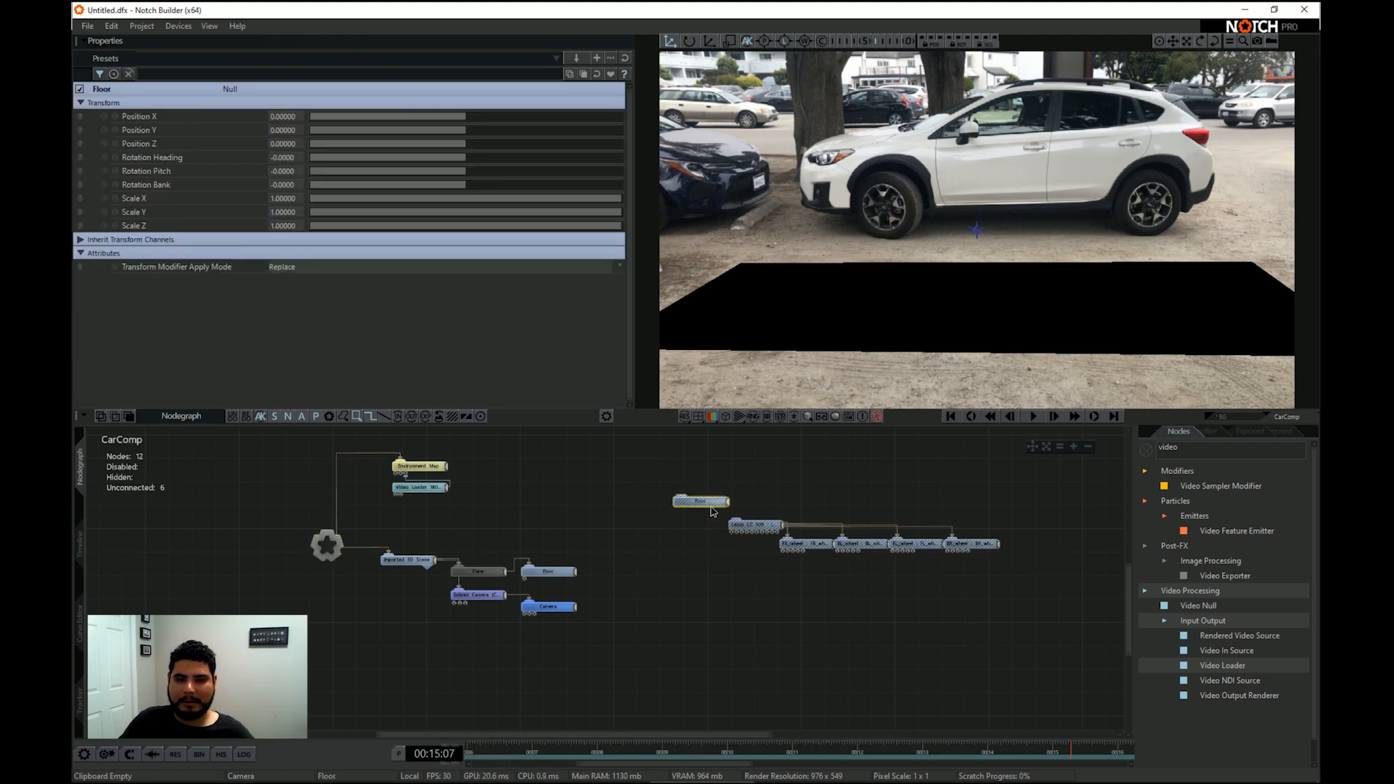
{"action": "key", "text": "Delete"}
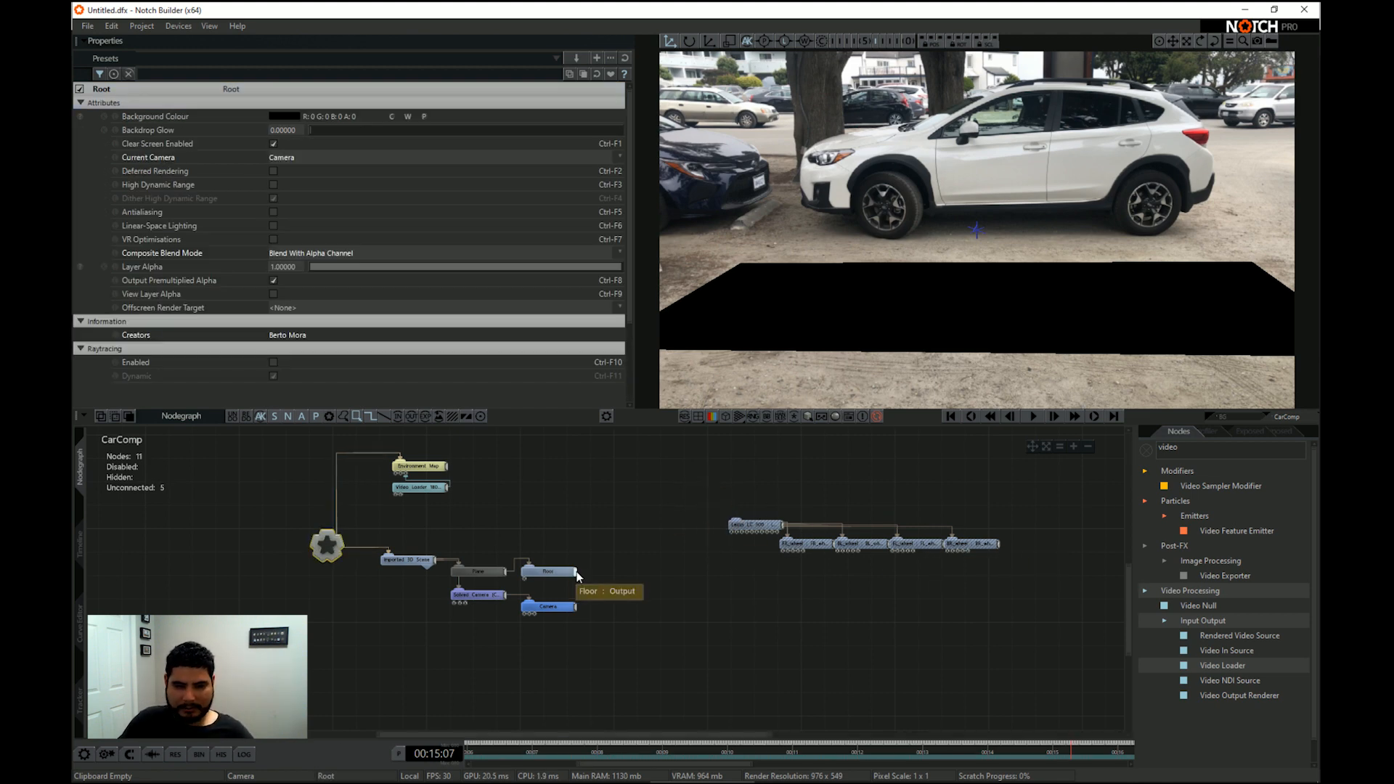
Connect the Floor node's output to the Lexus LC 500 object node that parents the wheels
{"action": "left_click_drag", "start_coordinate": [716, 488], "coordinate": [1022, 602]}
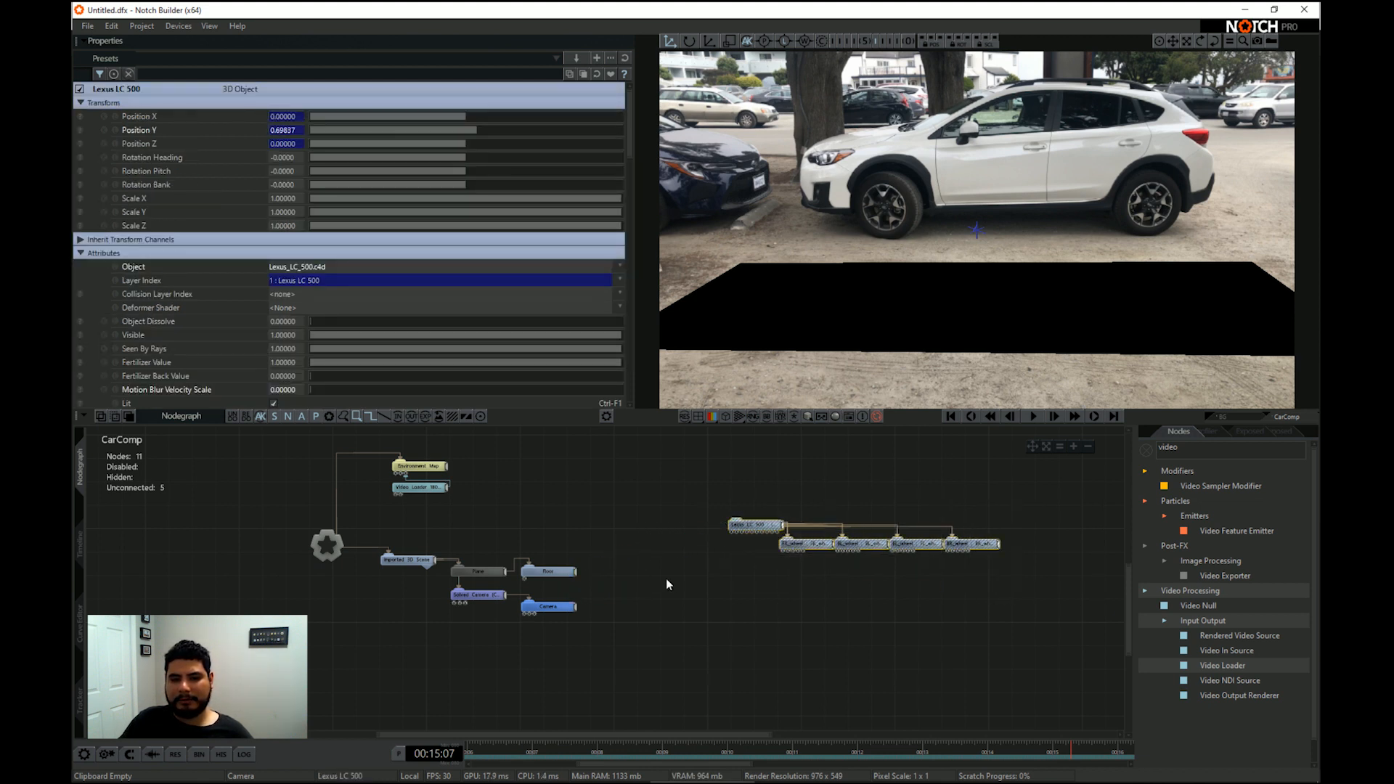
{"action": "left_click", "coordinate": [697, 582]}
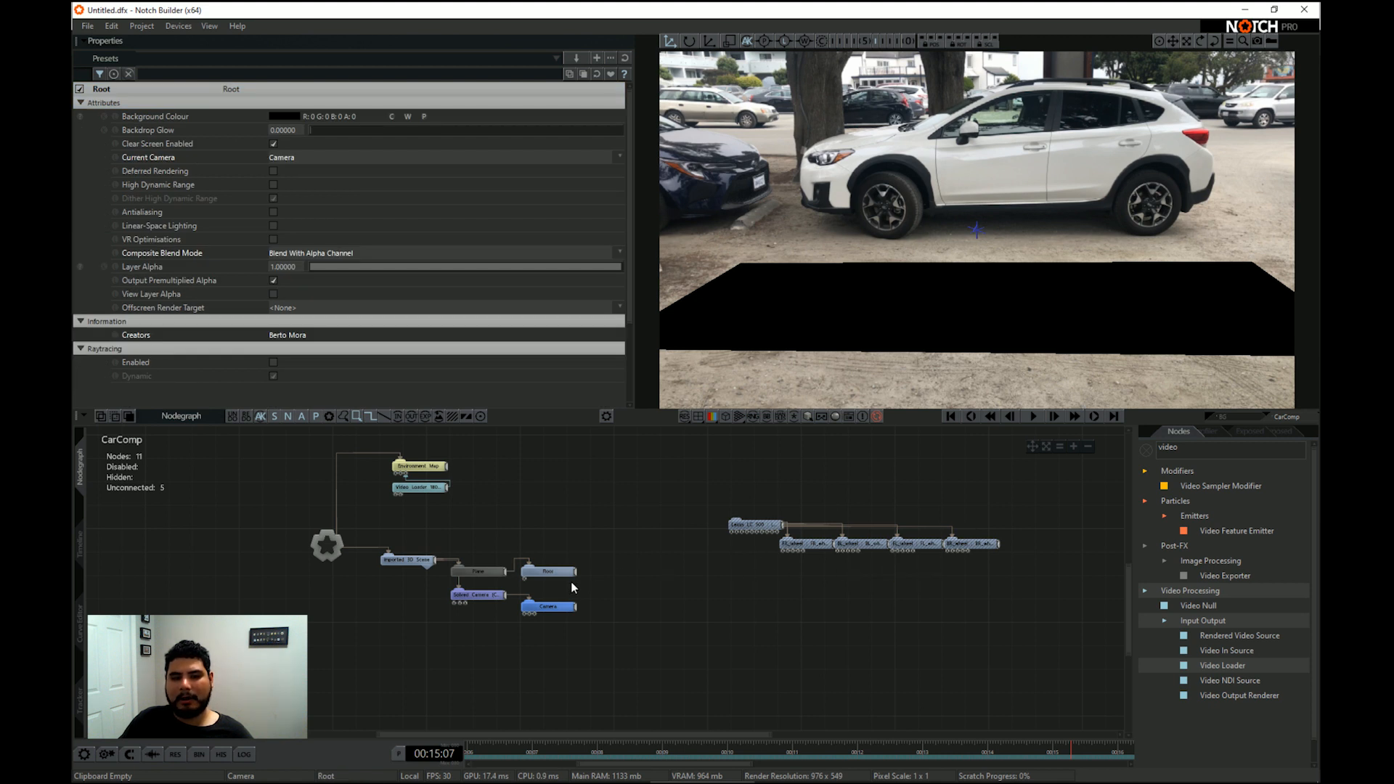
{"action": "left_click_drag", "start_coordinate": [574, 574], "coordinate": [746, 497]}
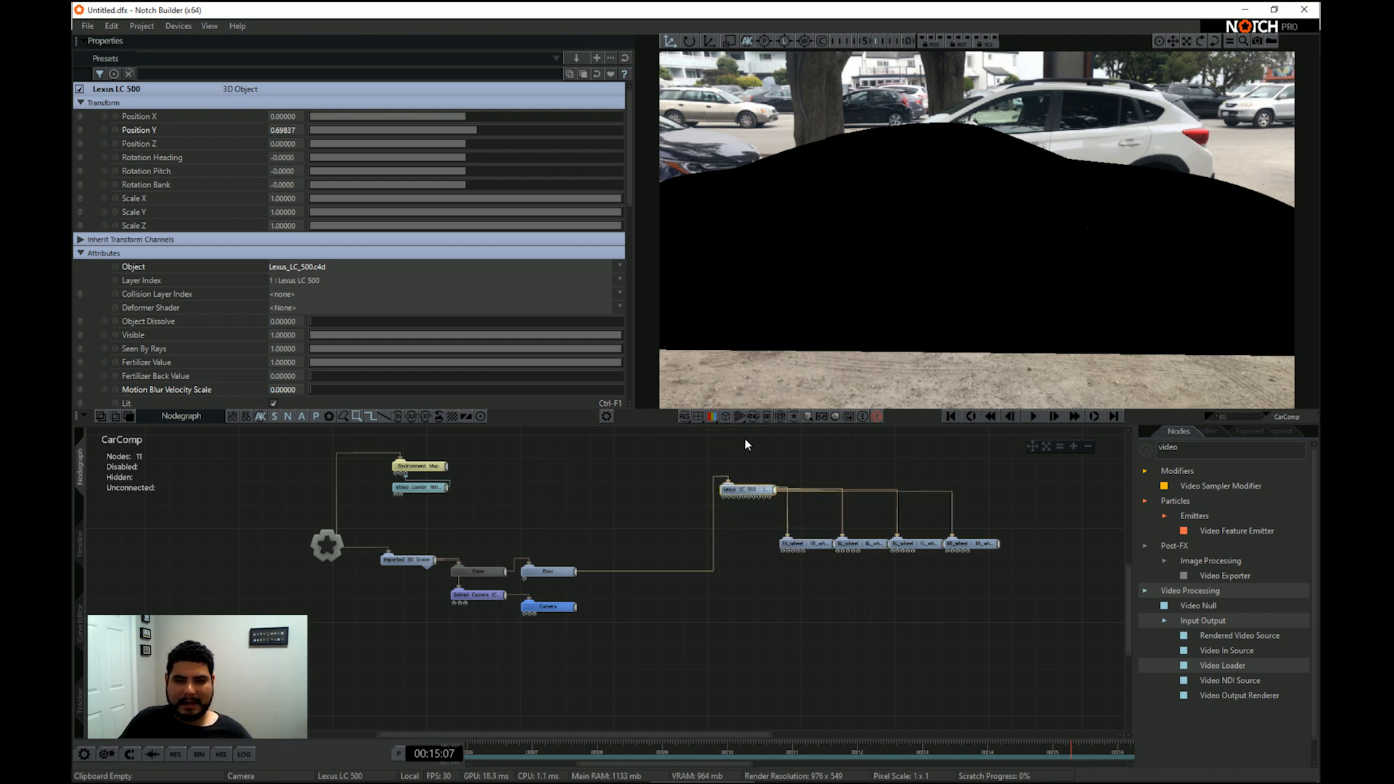
Enable Deferred Rendering, High Dynamic Range and Antialiasing on the root node
{"action": "left_click", "coordinate": [327, 544]}
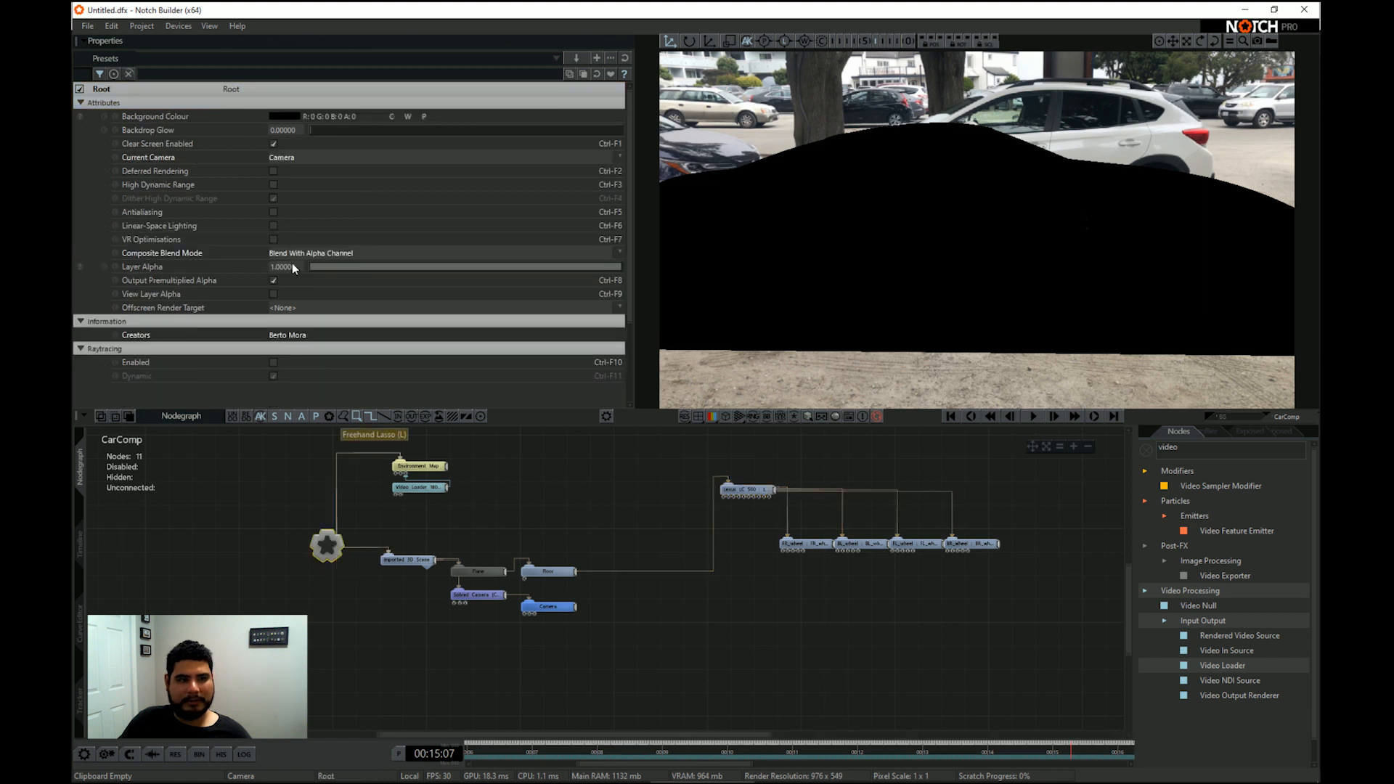
{"action": "left_click", "coordinate": [274, 171]}
{"action": "left_click", "coordinate": [274, 185]}
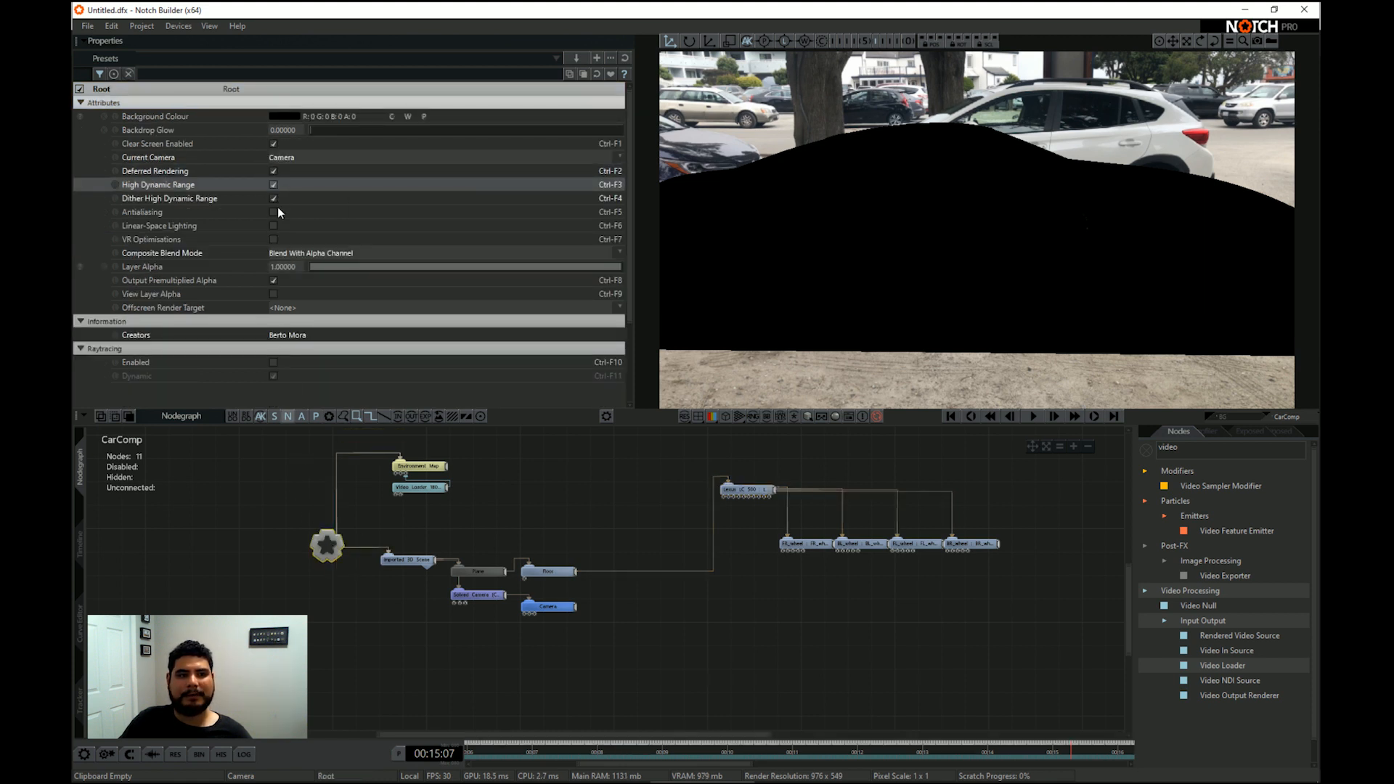
{"action": "left_click", "coordinate": [274, 212]}
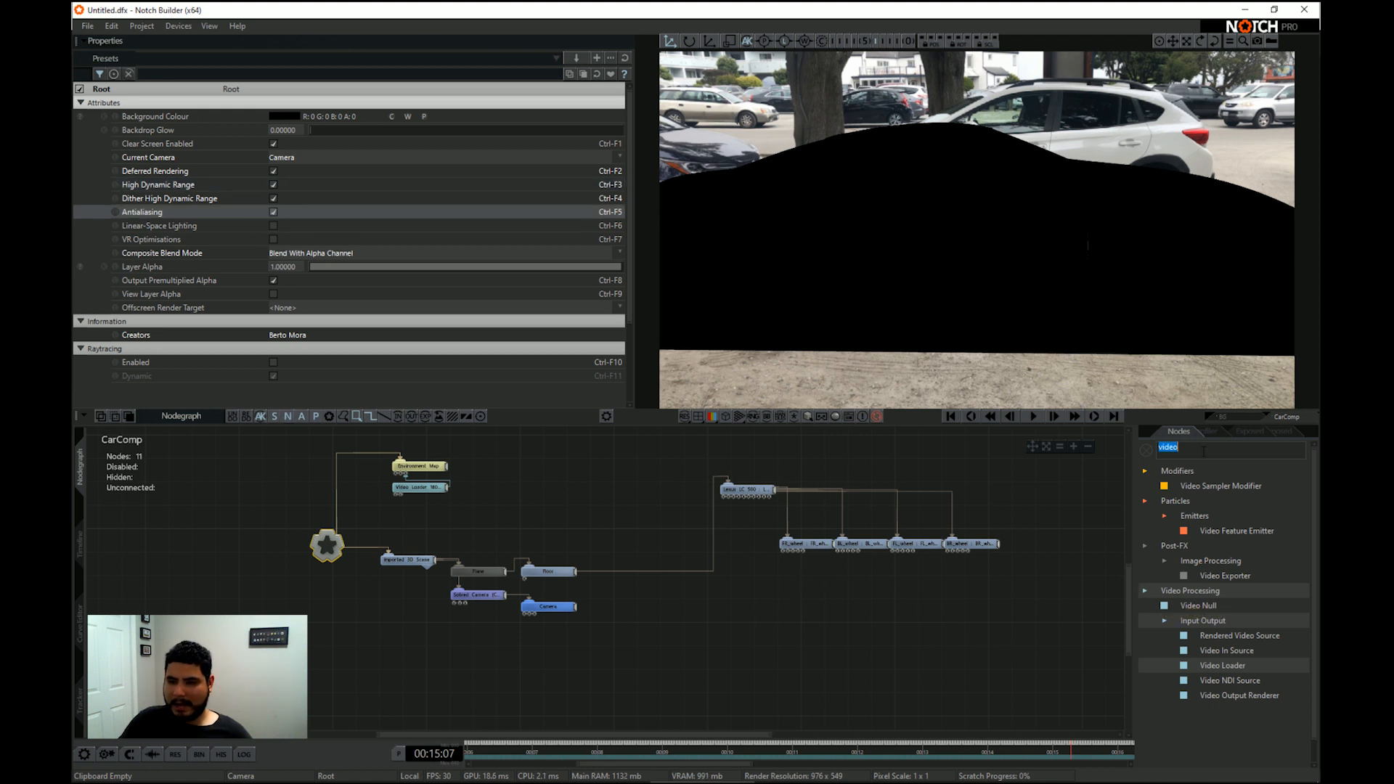
Add a Material node beside the Lexus LC 500 node and duplicate it into a column of six
{"action": "type", "text": "mat"}
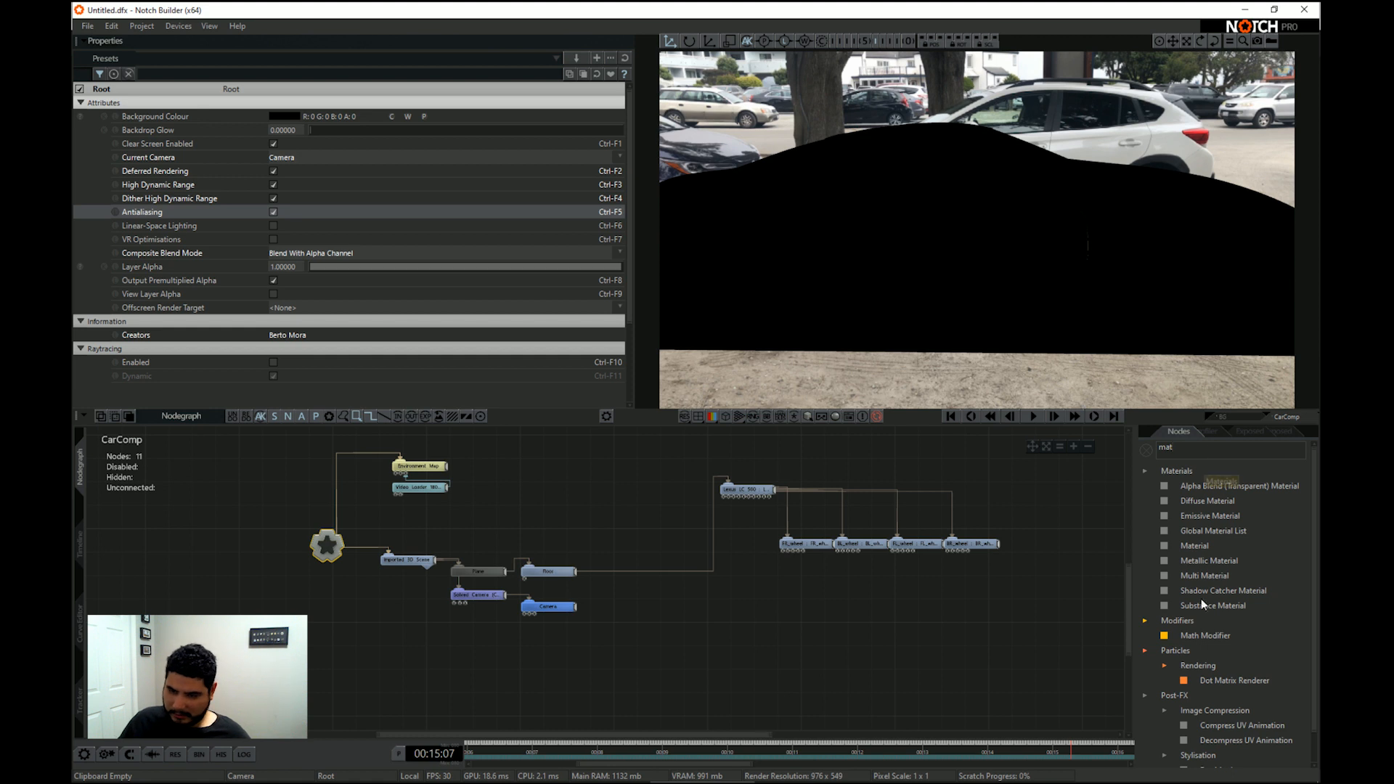
{"action": "left_click_drag", "start_coordinate": [677, 504], "coordinate": [686, 522]}
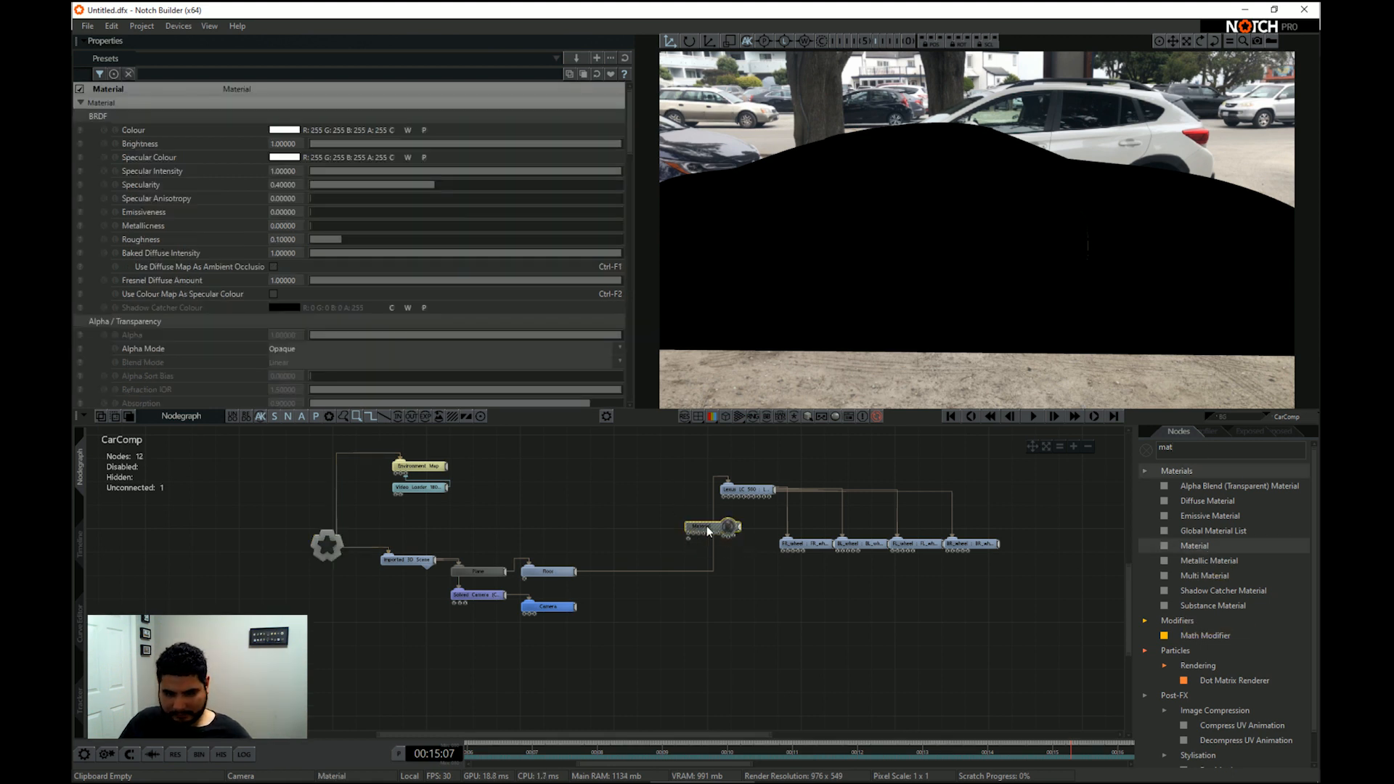
{"action": "key", "text": "ctrl+c"}
{"action": "key", "text": "ctrl+v"}
{"action": "left_click", "coordinate": [878, 571]}
{"action": "scroll", "coordinate": [878, 570], "scroll_direction": "down", "scroll_amount": 6}
{"action": "scroll", "coordinate": [879, 570], "scroll_direction": "up", "scroll_amount": 5}
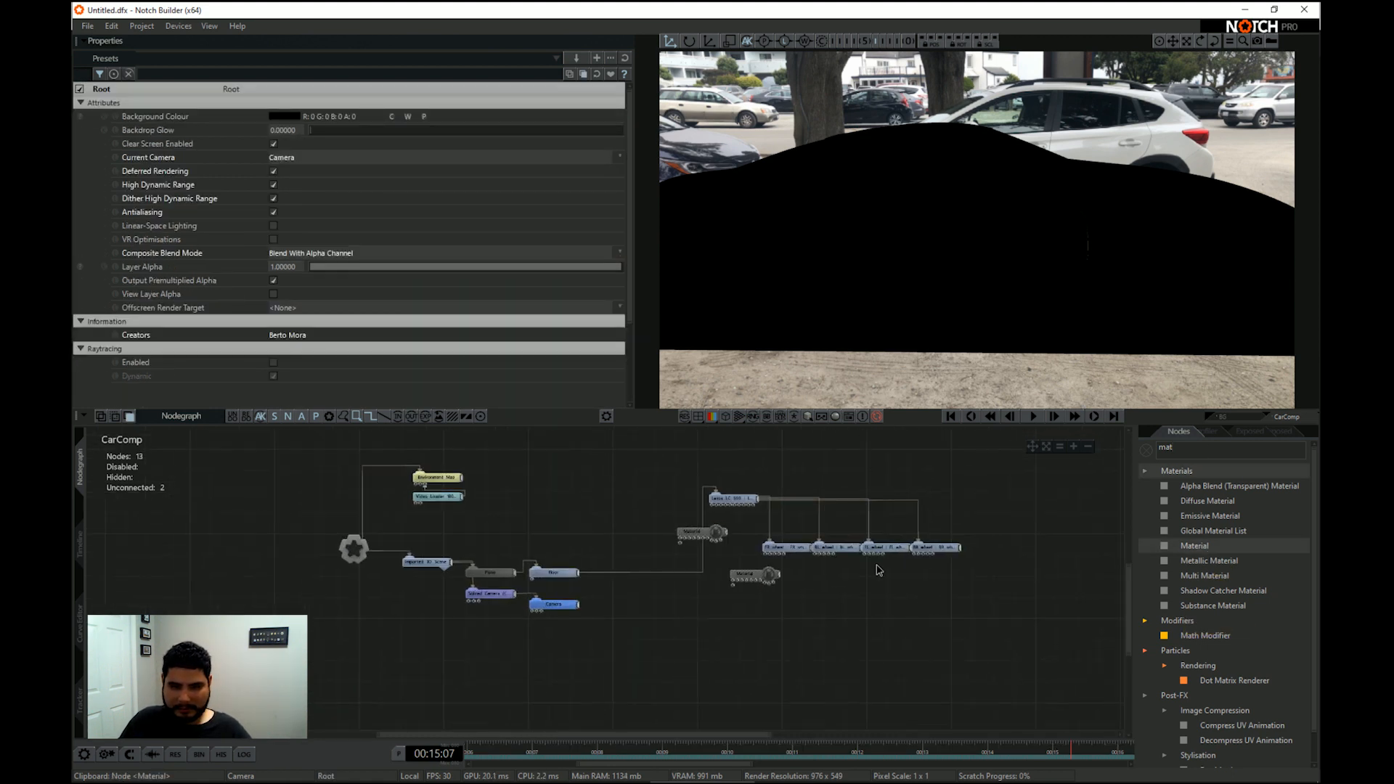
{"action": "mouse_move", "coordinate": [752, 580]}
{"action": "left_mouse_down"}
{"action": "mouse_move", "coordinate": [699, 558]}
{"action": "mouse_move", "coordinate": [714, 572]}
{"action": "mouse_move", "coordinate": [716, 648]}
{"action": "mouse_move", "coordinate": [714, 536]}
{"action": "left_mouse_up"}
{"action": "key", "text": "ctrl+v"}
{"action": "key", "text": "ctrl+v"}
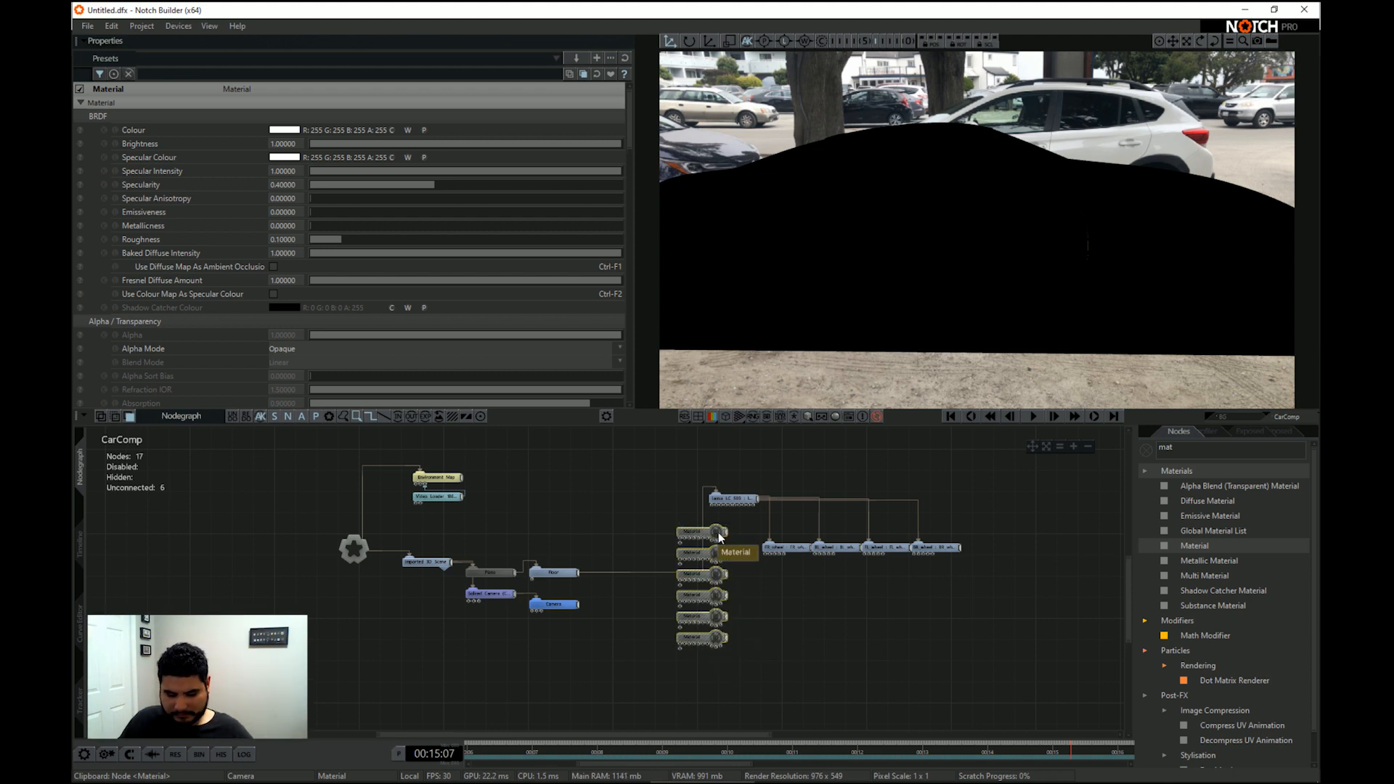
Duplicate the six Material nodes and place the copies below the originals to form a column of twelve
{"action": "key", "text": "ctrl+c"}
{"action": "key", "text": "ctrl+v"}
{"action": "left_click_drag", "start_coordinate": [771, 573], "coordinate": [709, 761]}
{"action": "scroll", "coordinate": [732, 586], "scroll_direction": "up", "scroll_amount": 2}
{"action": "middle_click_drag", "start_coordinate": [776, 639], "coordinate": [695, 679]}
{"action": "left_click_drag", "start_coordinate": [995, 614], "coordinate": [791, 539]}
{"action": "left_click", "coordinate": [725, 557]}
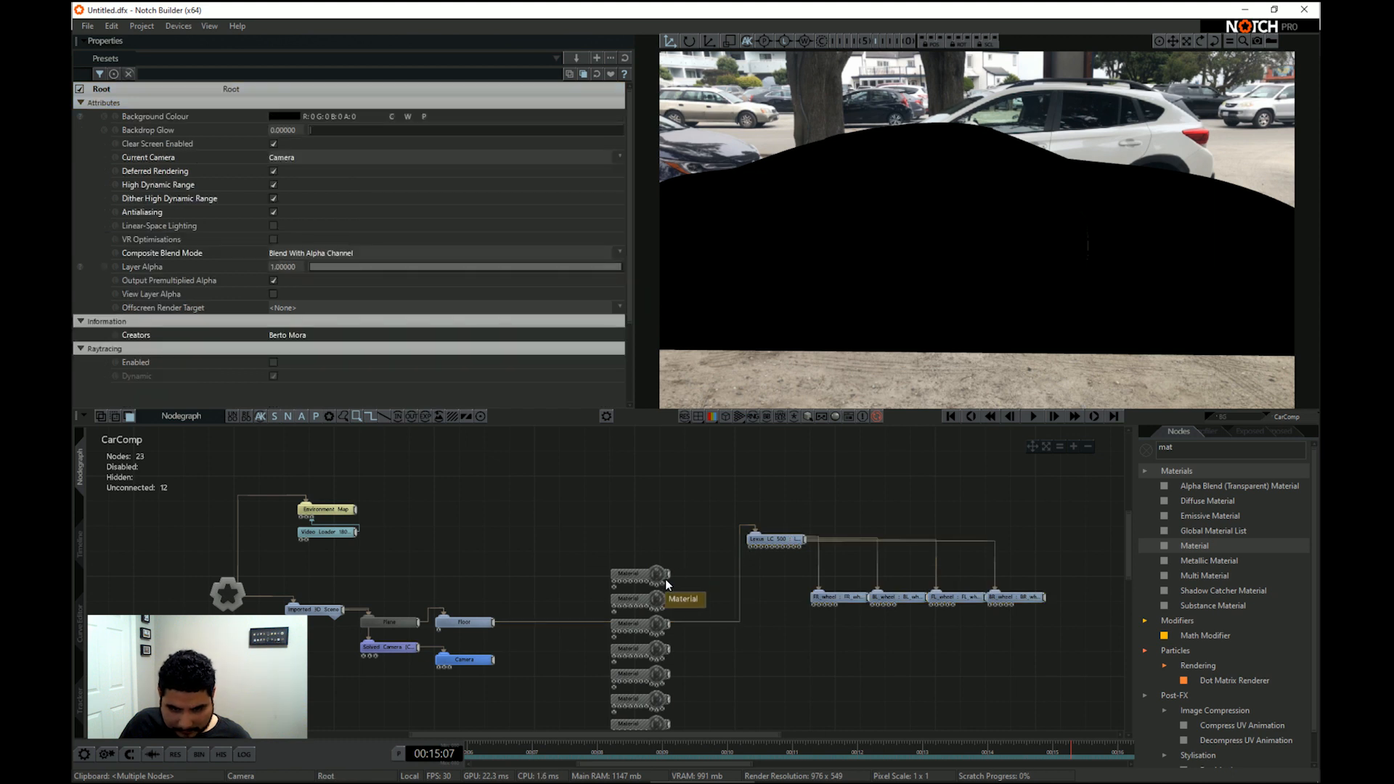
Connect the first Material node to the Lexus LC 500 node's first material input and rename it chrome
{"action": "left_click_drag", "start_coordinate": [669, 577], "coordinate": [769, 539]}
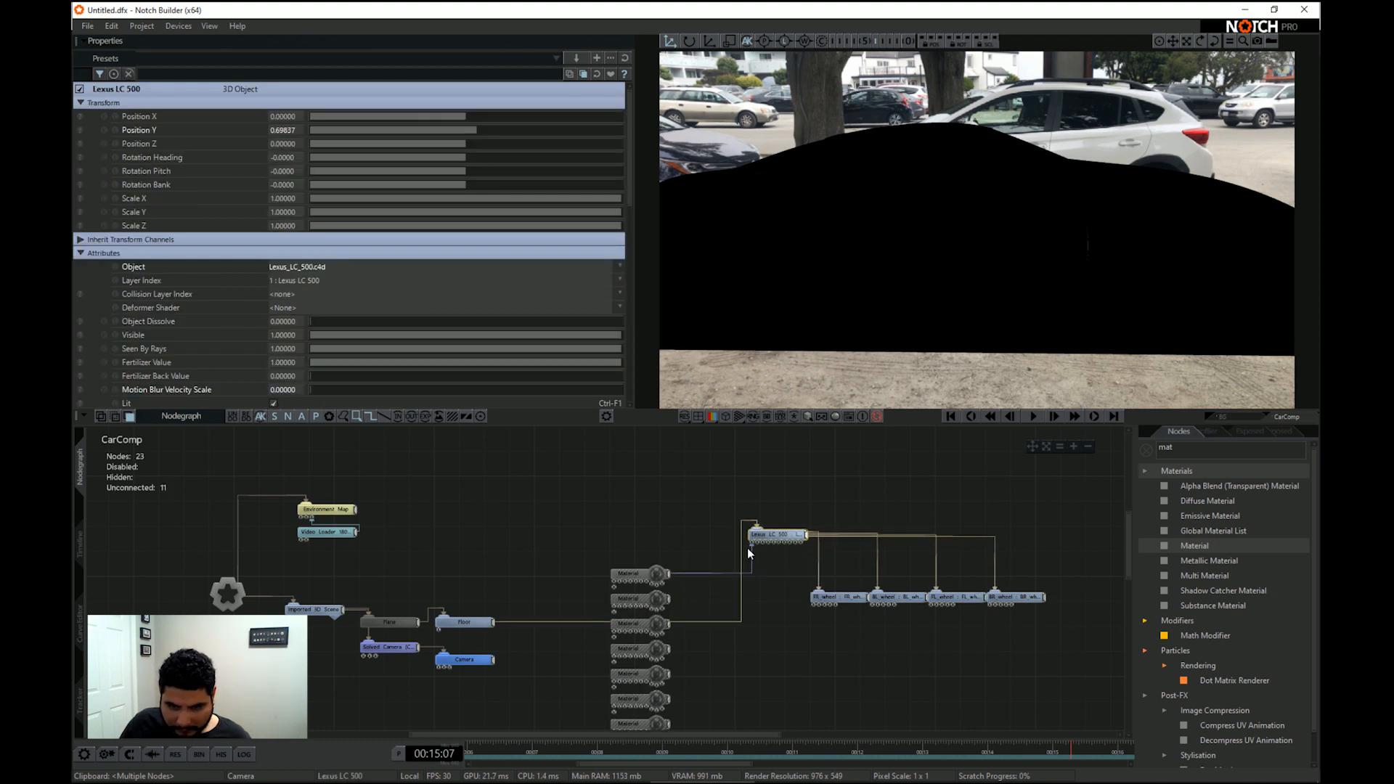
{"action": "left_click", "coordinate": [655, 578]}
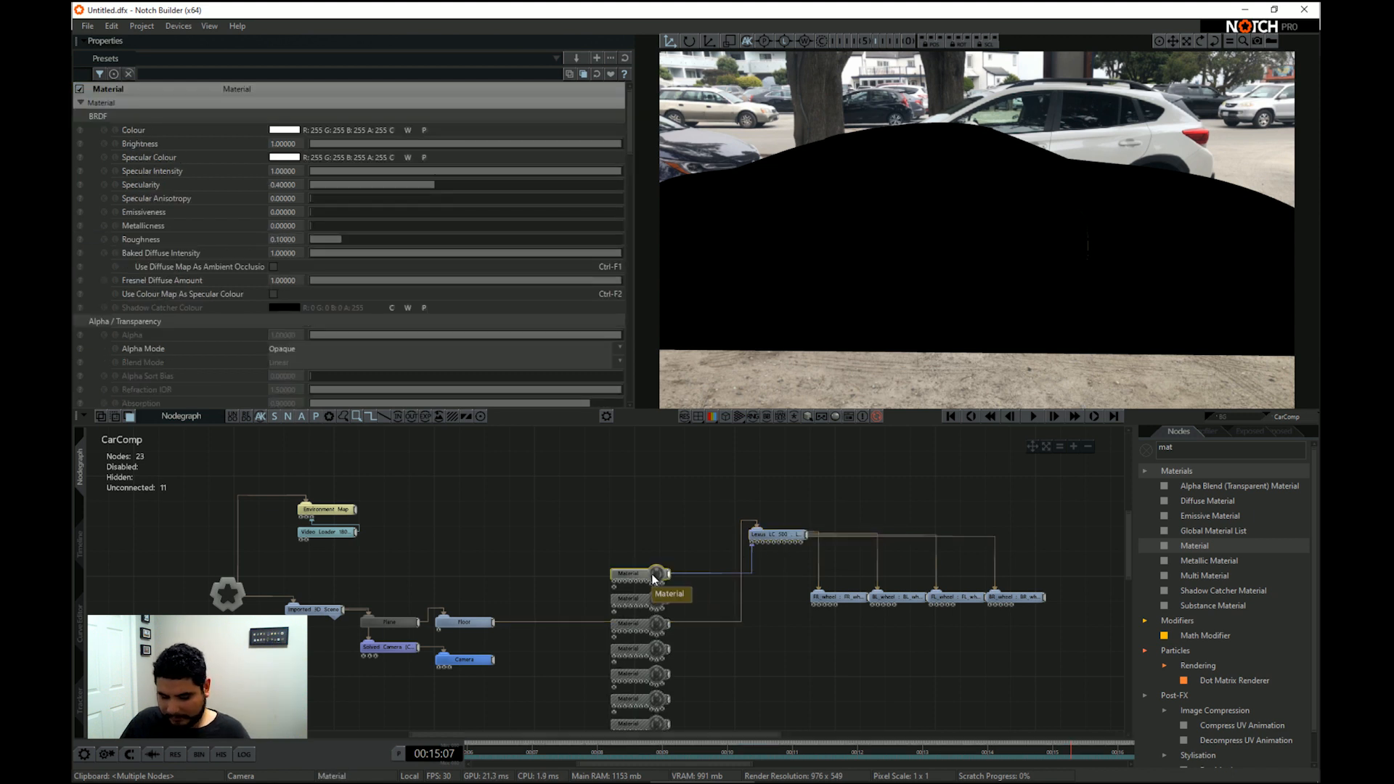
{"action": "double_click", "coordinate": [655, 578]}
{"action": "type", "text": "chrome"}
{"action": "key", "text": "Return"}
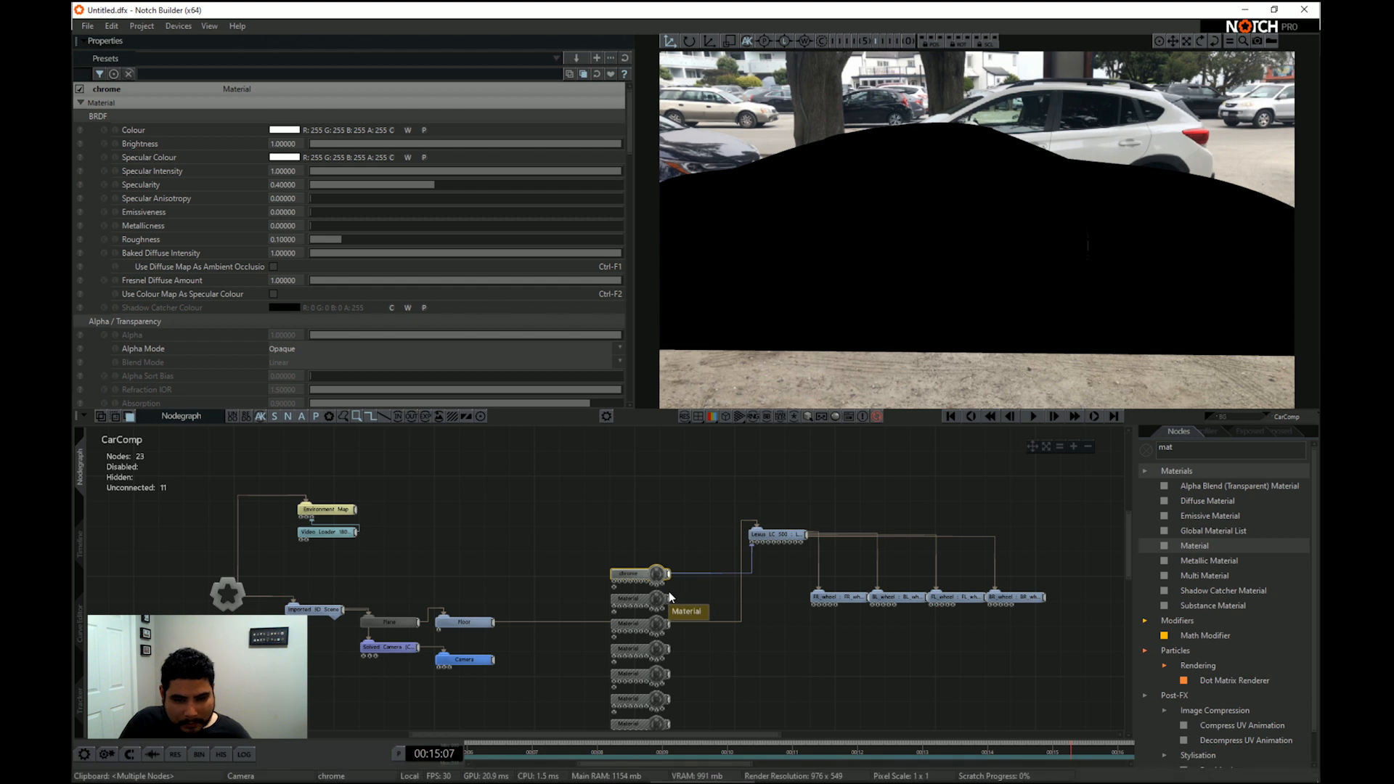
Connect the second Material node to the car's second material input and rename it Clearglass
{"action": "left_click_drag", "start_coordinate": [755, 551], "coordinate": [755, 550]}
{"action": "left_click", "coordinate": [651, 601]}
{"action": "double_click", "coordinate": [651, 601]}
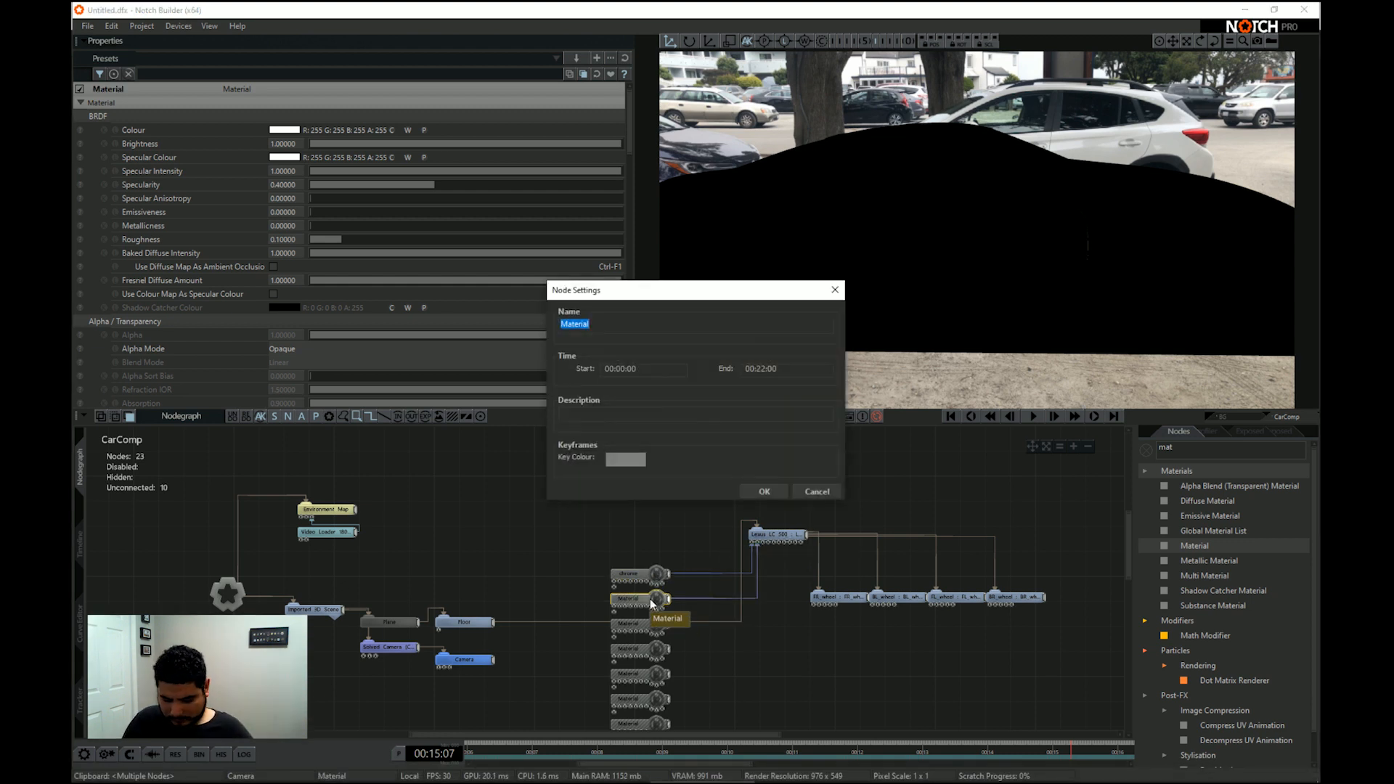
{"action": "type", "text": "Clearglass"}
{"action": "key", "text": "Return"}
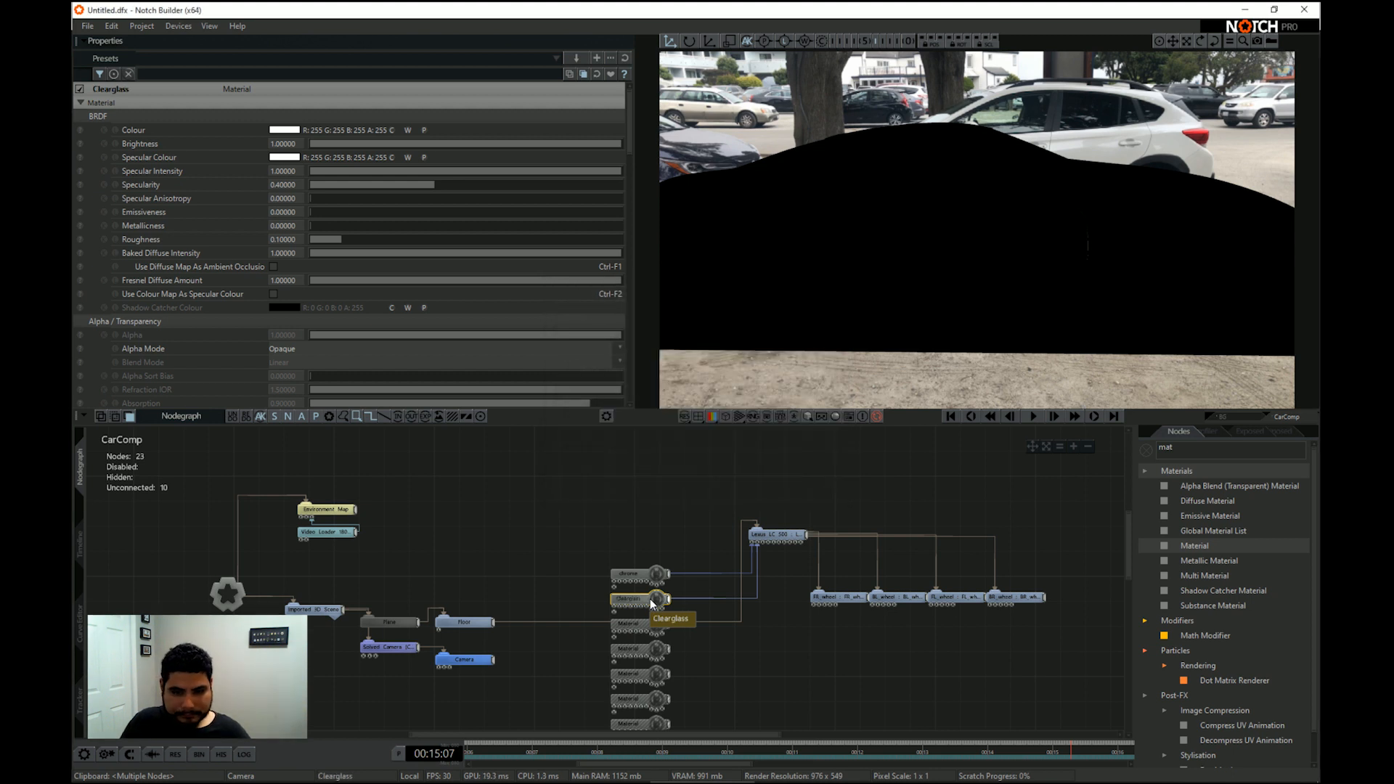
Connect the third Material node to the car's third material input and rename it Black
{"action": "left_click", "coordinate": [660, 632]}
{"action": "left_click_drag", "start_coordinate": [662, 629], "coordinate": [764, 546]}
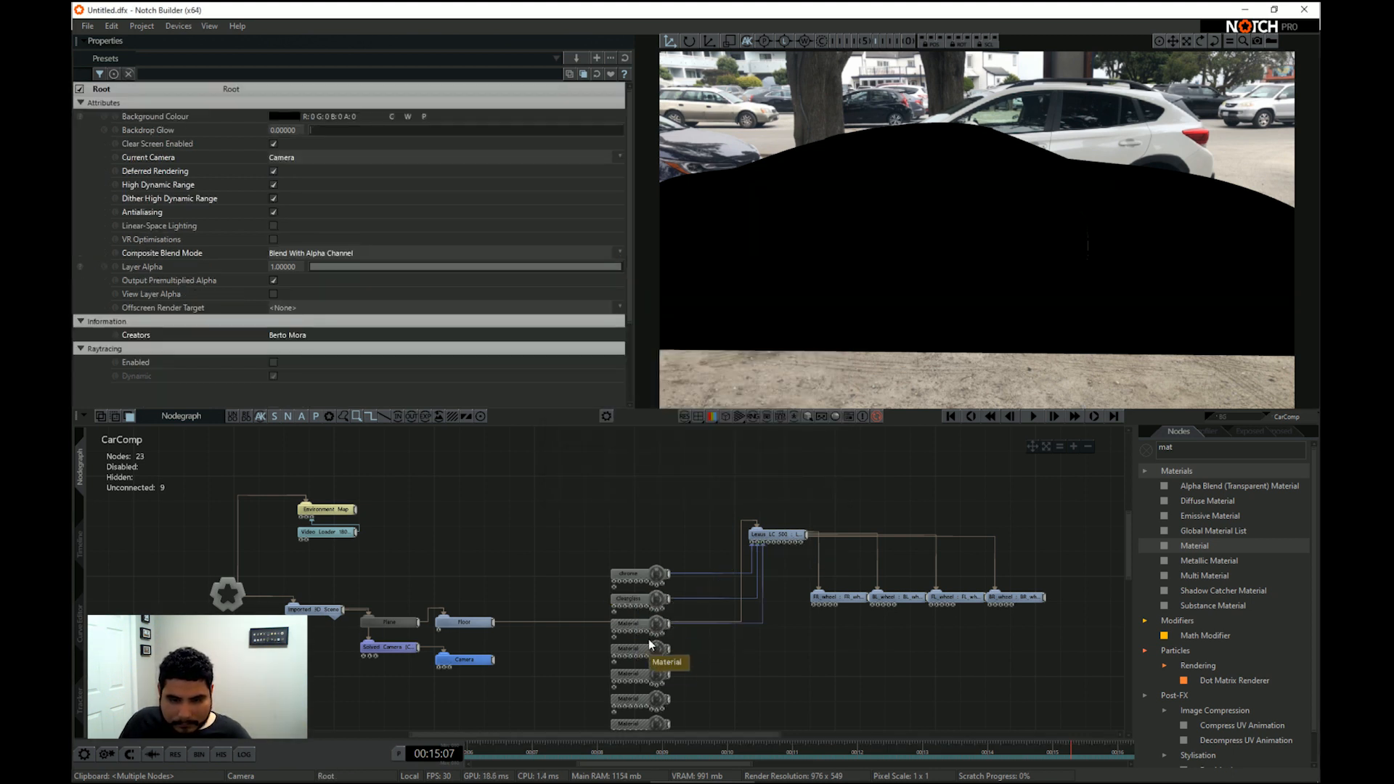
{"action": "double_click", "coordinate": [651, 626]}
{"action": "type", "text": "Black"}
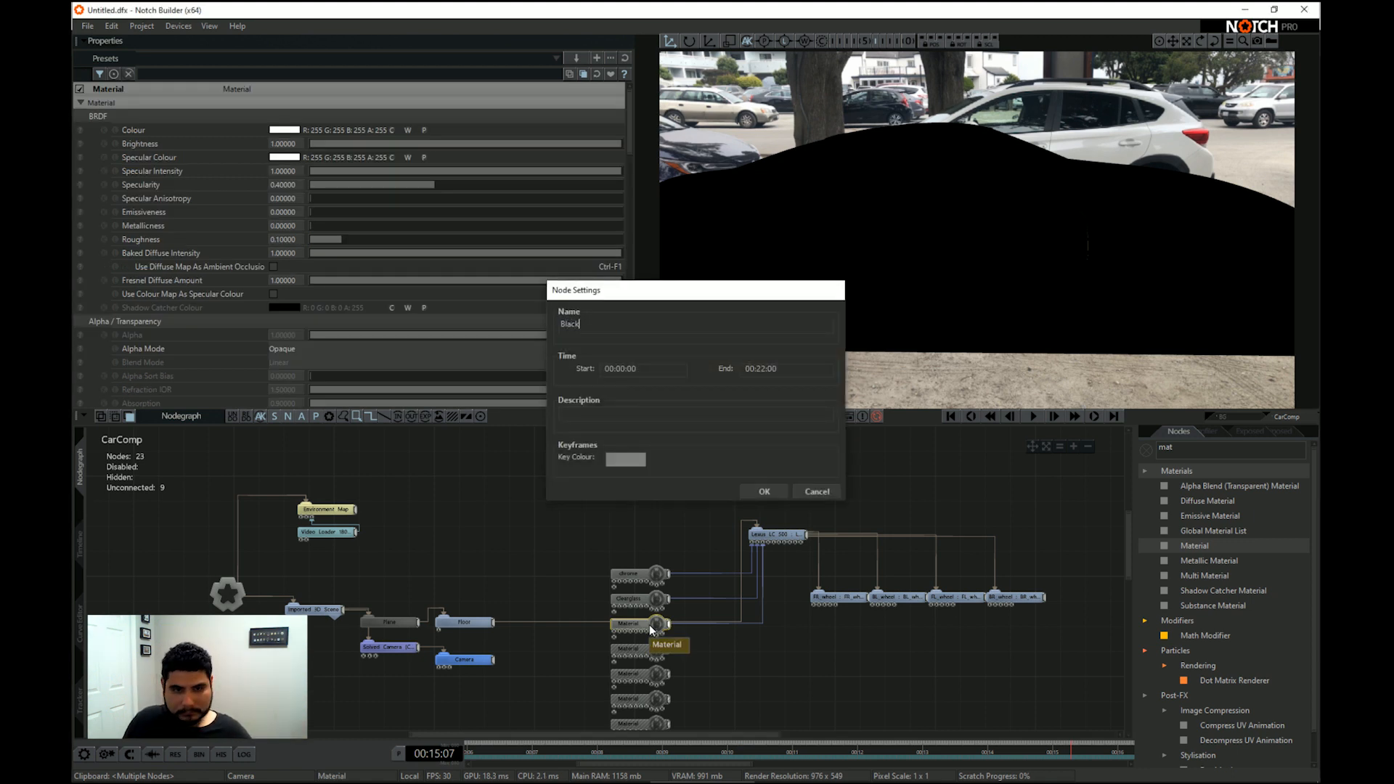
{"action": "key", "text": "Return"}
Connect the fourth Material node to the car's fourth material input and rename it Mirror
{"action": "left_click_drag", "start_coordinate": [664, 648], "coordinate": [769, 546]}
{"action": "left_click_drag", "start_coordinate": [770, 549], "coordinate": [768, 544]}
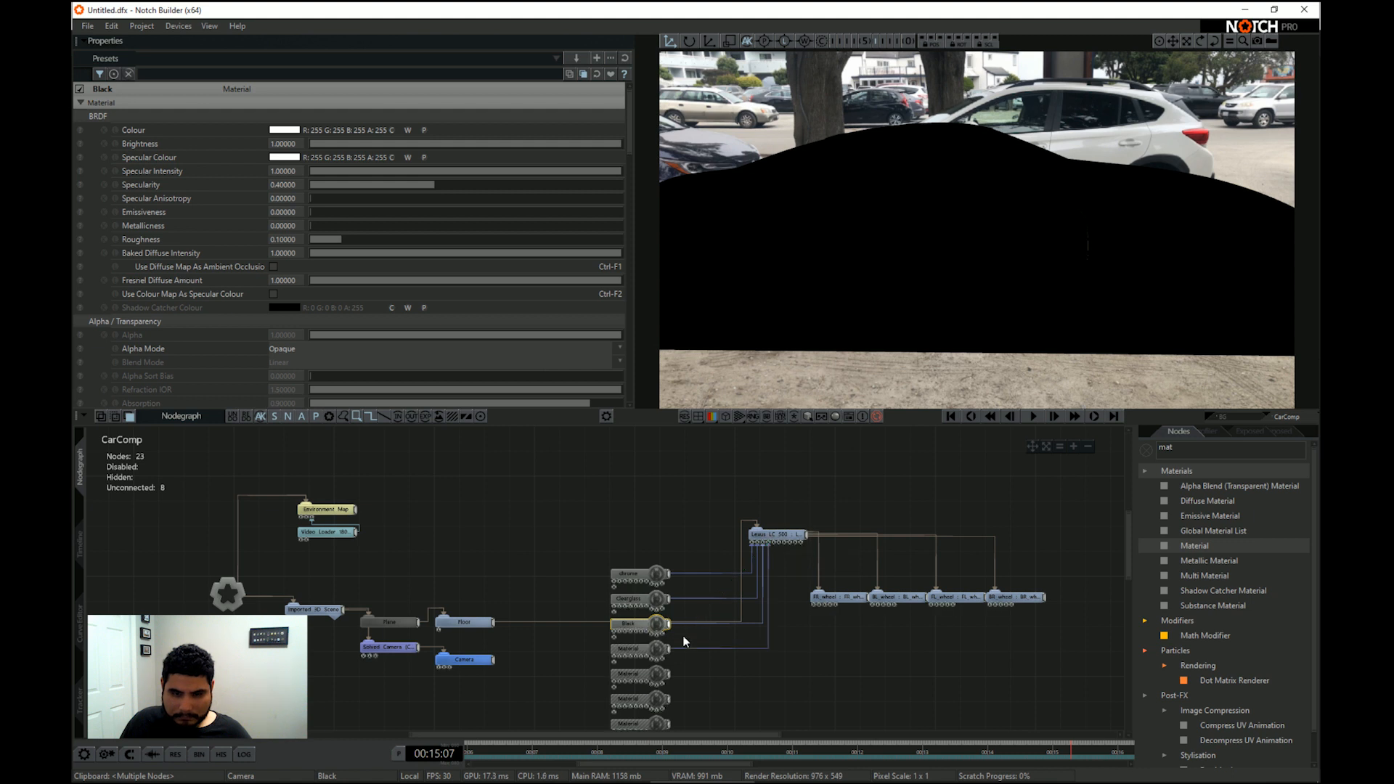
{"action": "double_click", "coordinate": [634, 648]}
{"action": "type", "text": "Mi"}
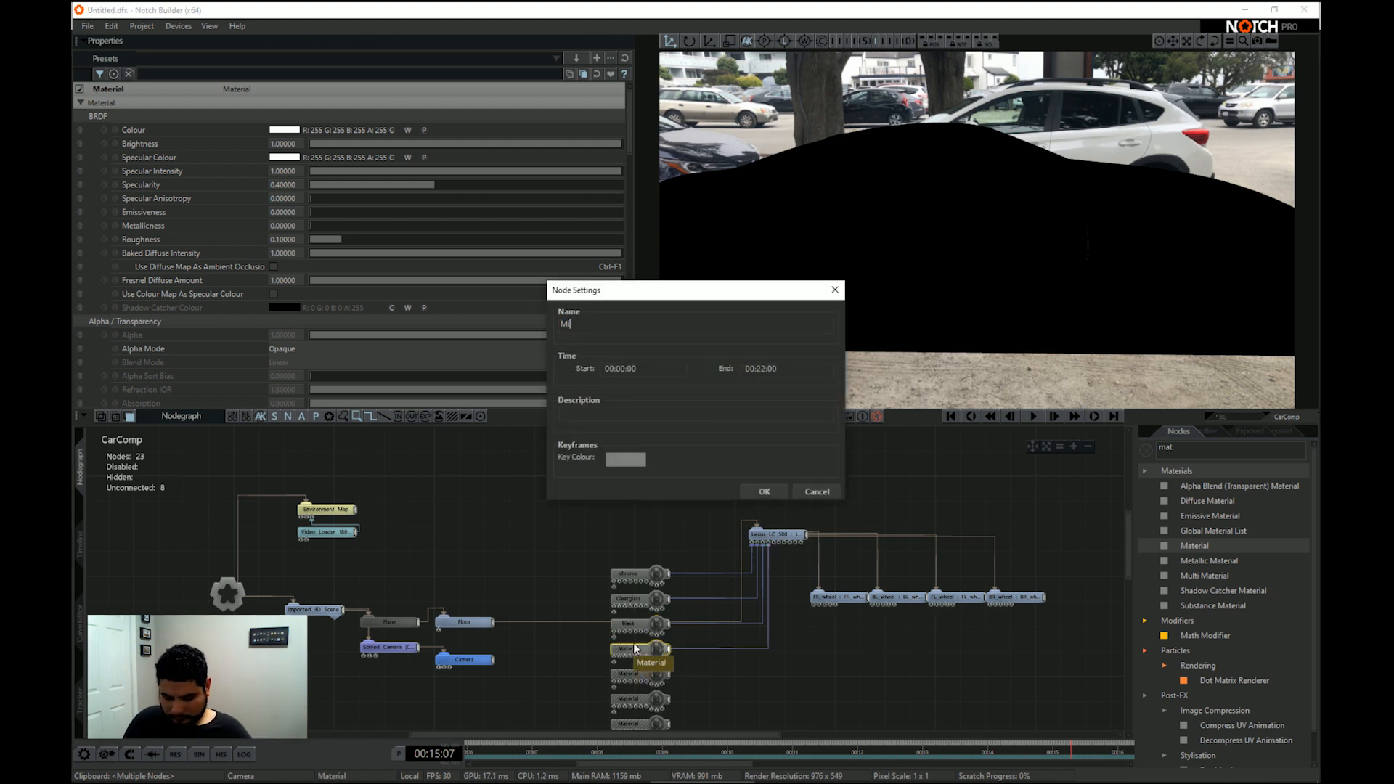
{"action": "type", "text": "rror"}
{"action": "key", "text": "Return"}
Connect the fifth Material node to the car's fifth material input and rename it Windowglass
{"action": "middle_click_drag", "start_coordinate": [758, 648], "coordinate": [718, 552]}
{"action": "scroll", "coordinate": [704, 589], "scroll_direction": "down", "scroll_amount": 1}
{"action": "mouse_move", "coordinate": [633, 578]}
{"action": "left_mouse_down"}
{"action": "mouse_move", "coordinate": [731, 450]}
{"action": "mouse_move", "coordinate": [610, 565]}
{"action": "mouse_move", "coordinate": [622, 577]}
{"action": "left_mouse_up"}
{"action": "double_click", "coordinate": [620, 578]}
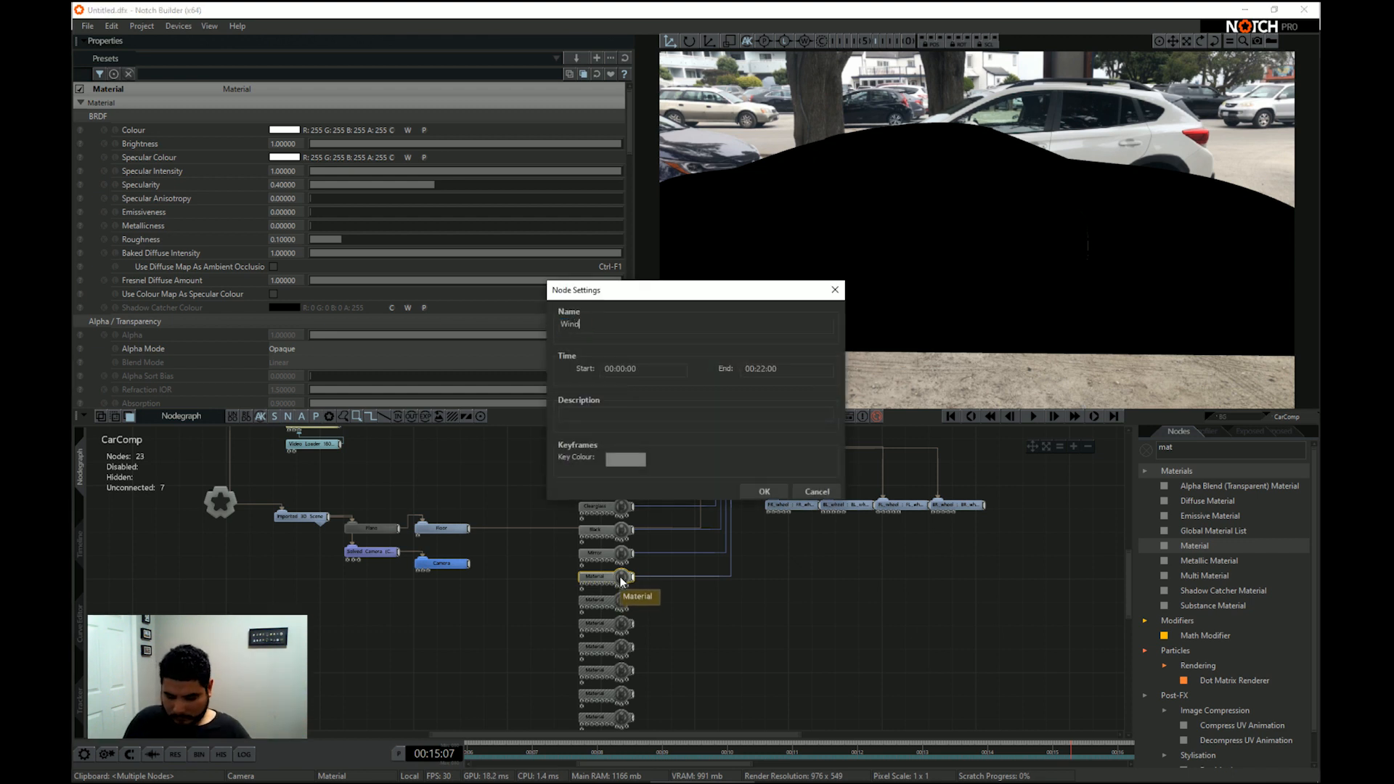
{"action": "type", "text": "Windowglass"}
{"action": "key", "text": "Return"}
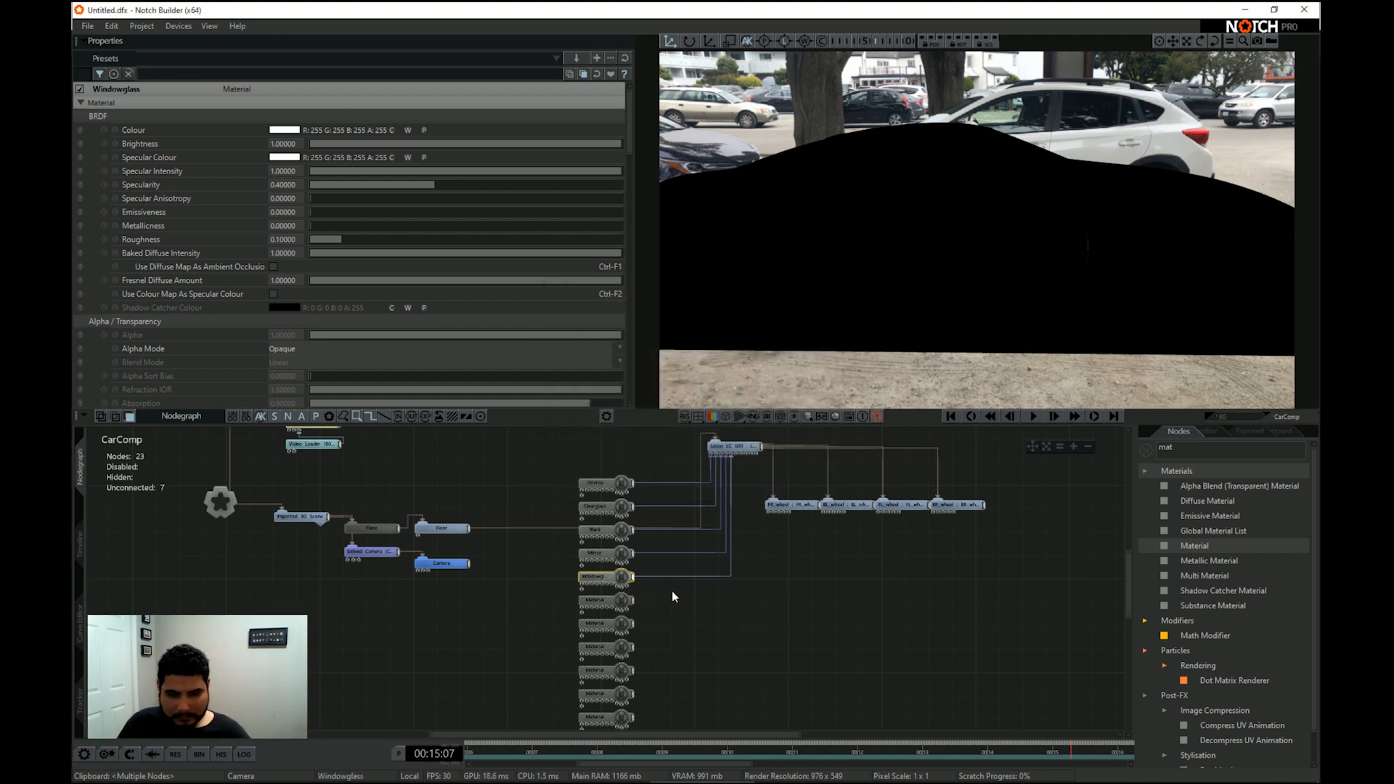
Connect the sixth Material node to the car's carpaint input and rename it Car
{"action": "left_click", "coordinate": [606, 600]}
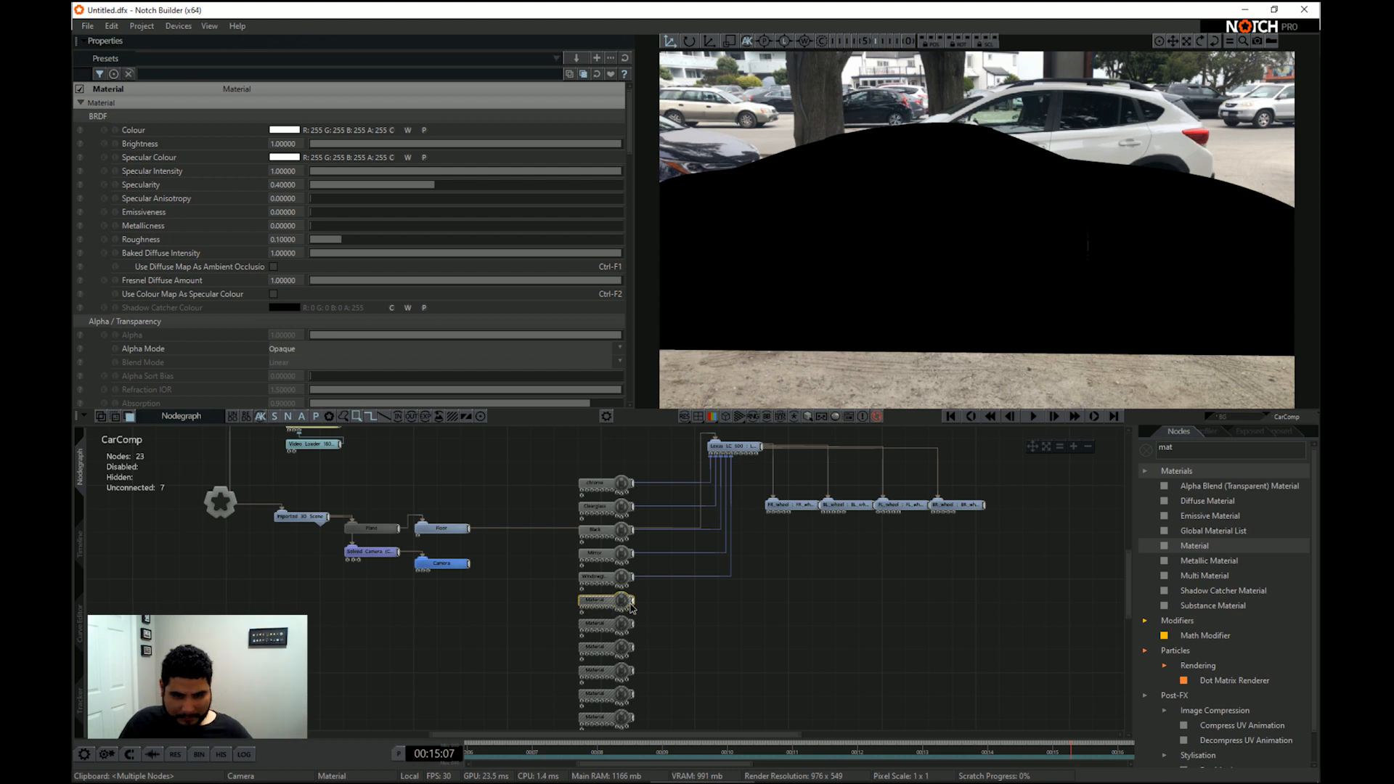
{"action": "left_click_drag", "start_coordinate": [632, 601], "coordinate": [733, 464]}
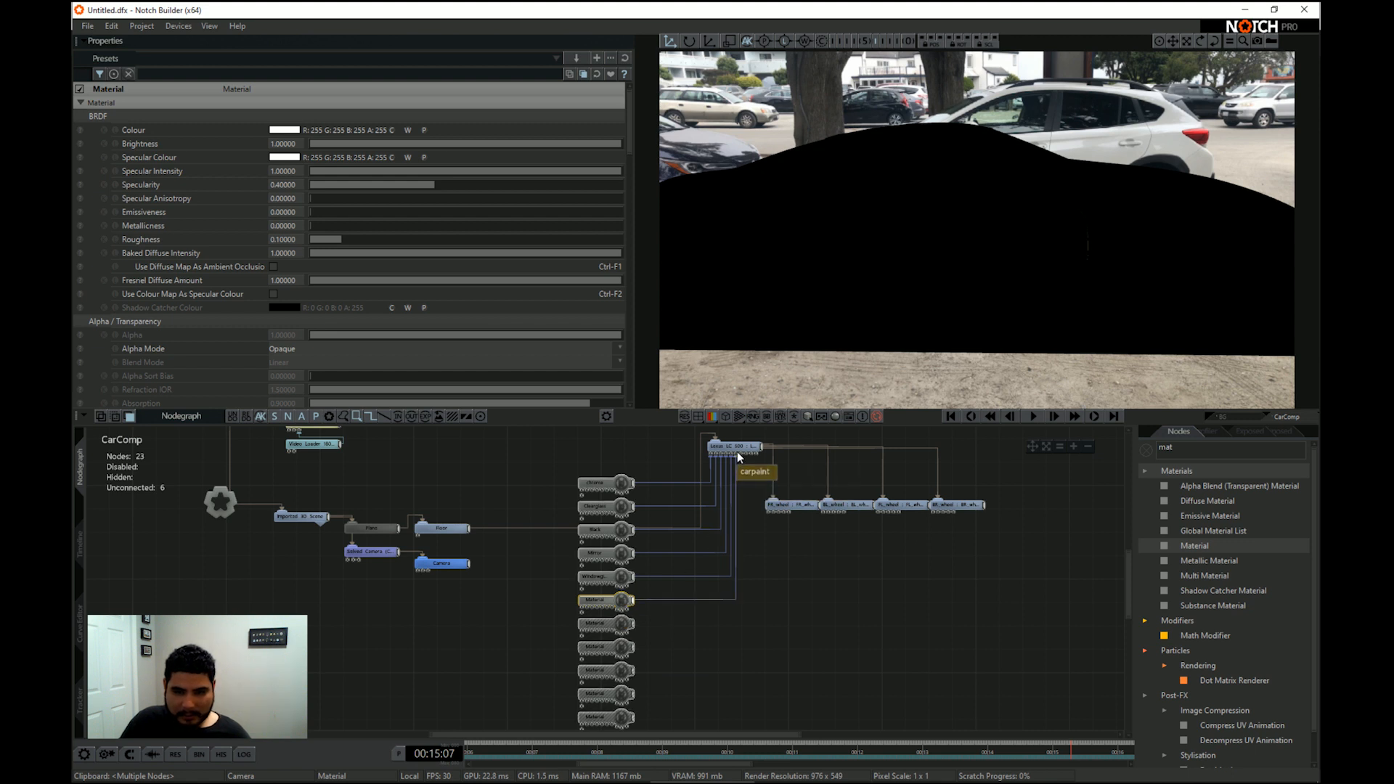
{"action": "double_click", "coordinate": [626, 598]}
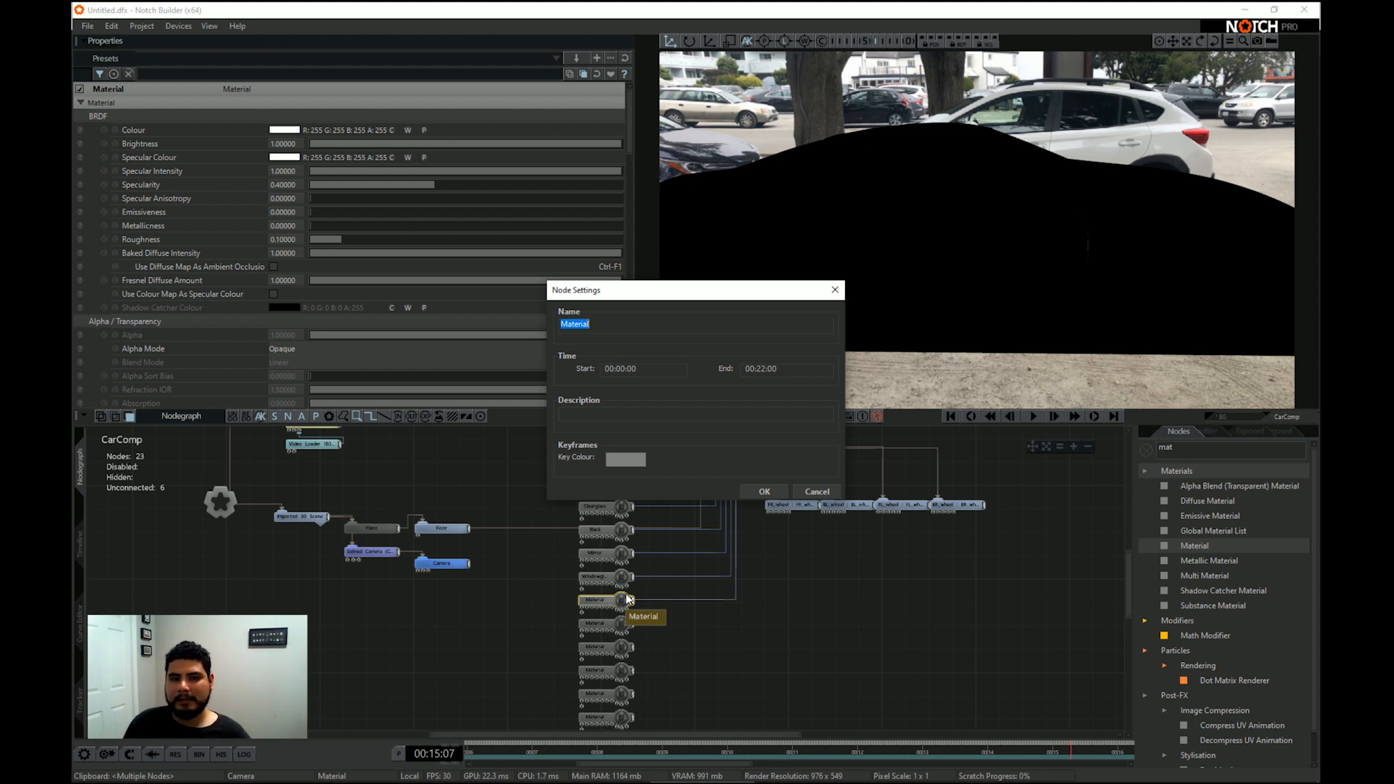
{"action": "key", "text": "Return"}
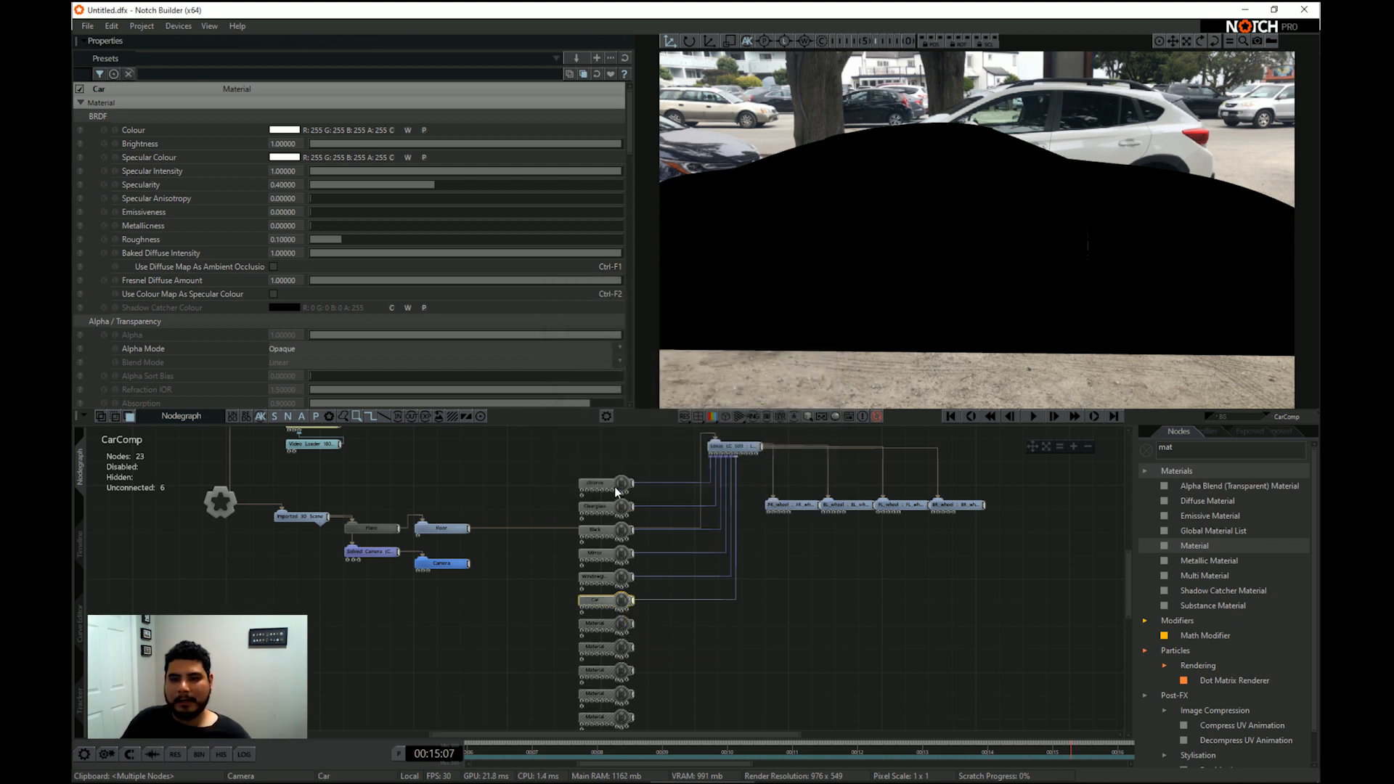
Connect the seventh Material node to the car's next free material input and rename it orangeGlass
{"action": "left_click_drag", "start_coordinate": [633, 626], "coordinate": [741, 456]}
{"action": "left_click", "coordinate": [628, 623]}
{"action": "key", "text": "Return"}
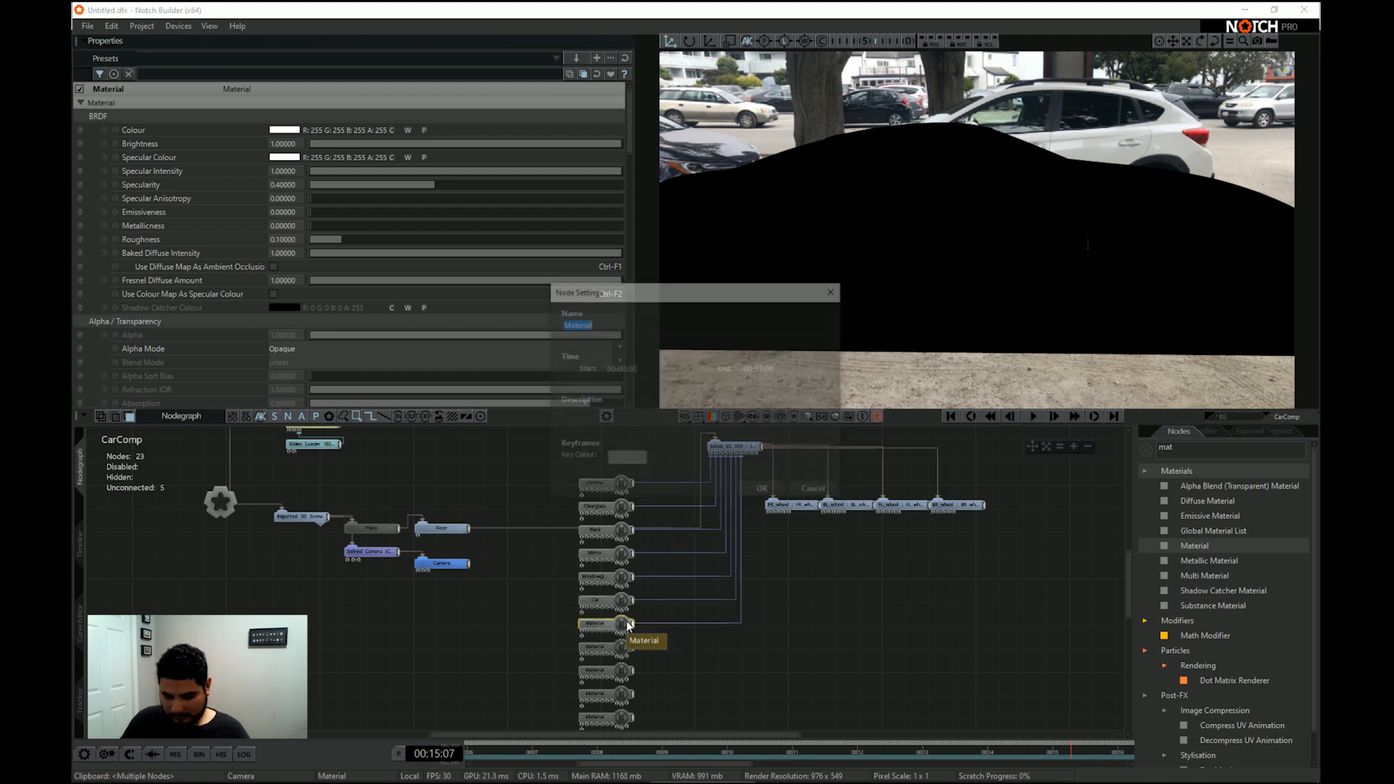
{"action": "type", "text": "gl"}
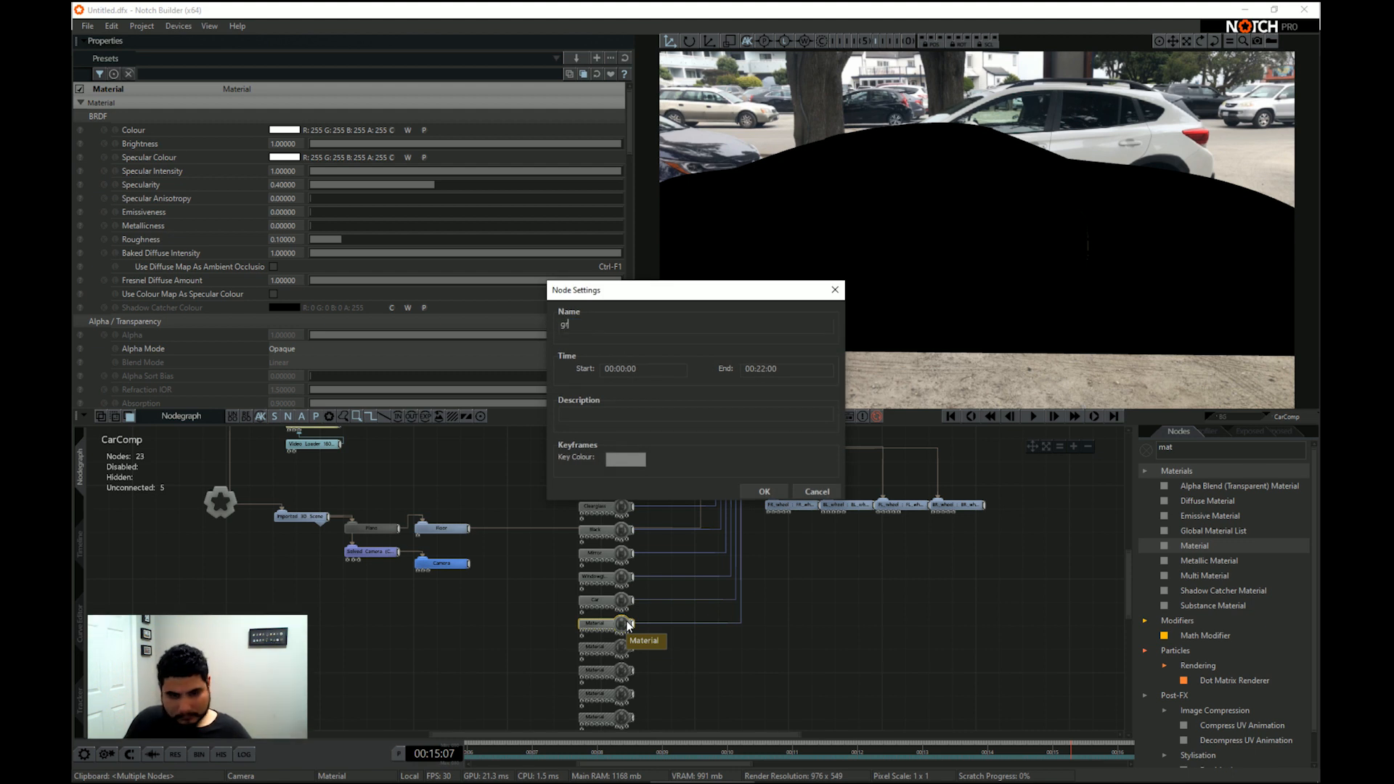
{"action": "key", "text": "BackSpace"}
{"action": "key", "text": "BackSpace"}
{"action": "type", "text": "oran"}
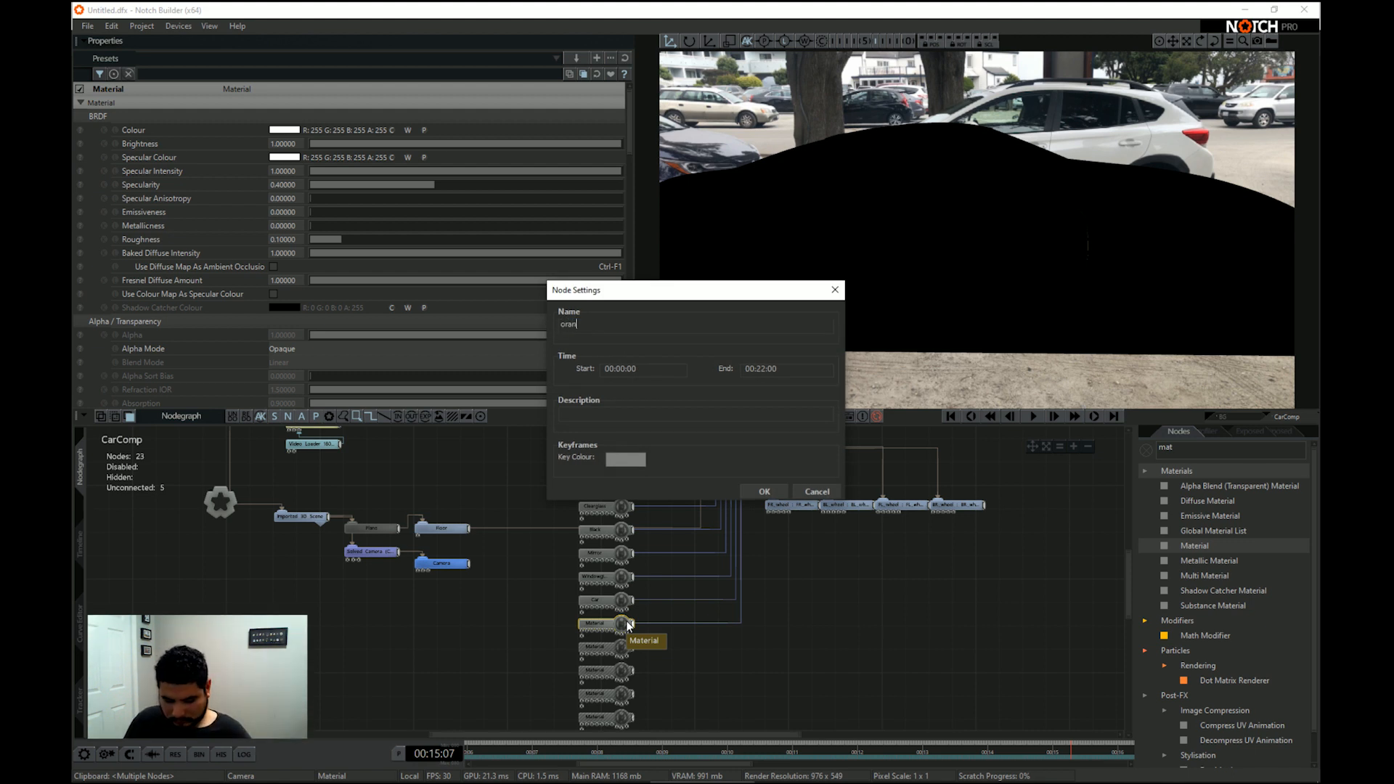
{"action": "type", "text": "geglass"}
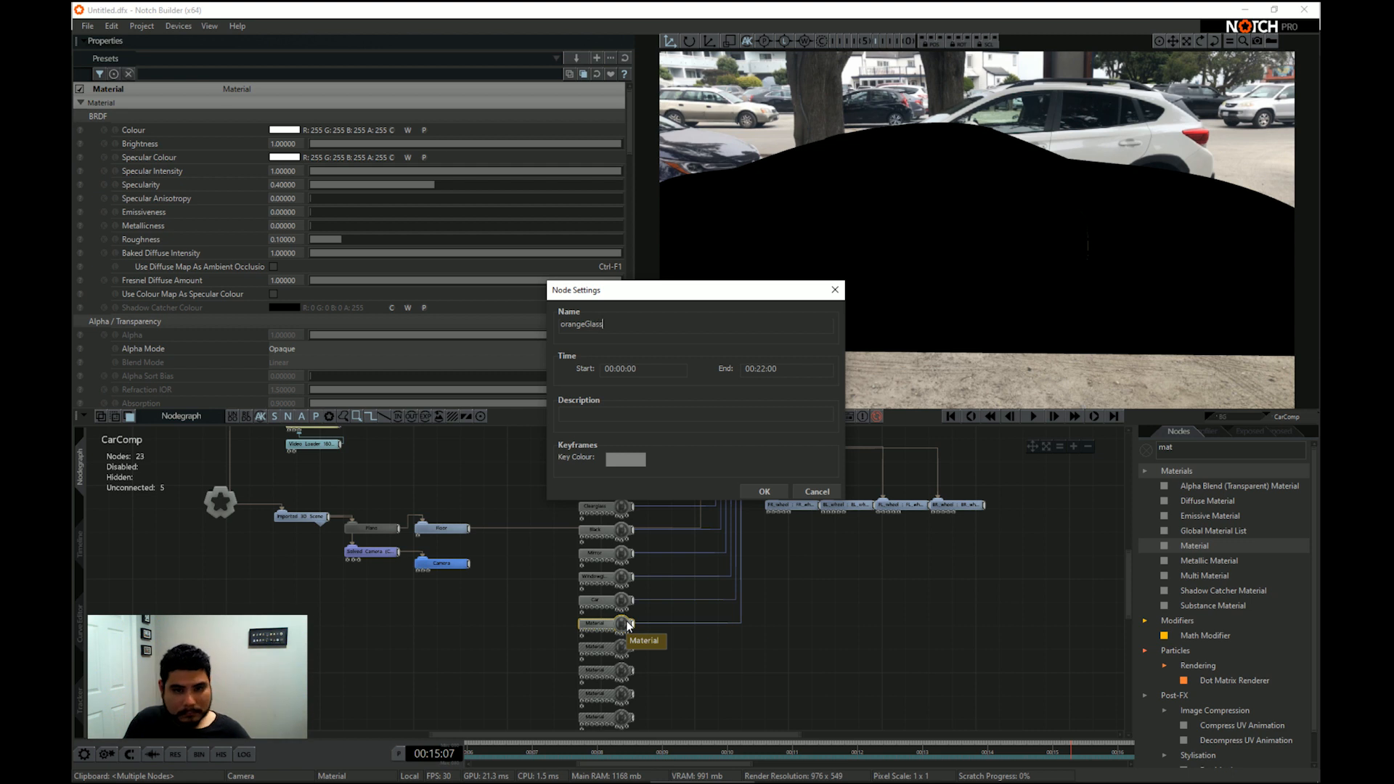
{"action": "key", "text": "Return"}
Connect the eighth Material node to the car's eighth material input and rename it Break
{"action": "left_click_drag", "start_coordinate": [631, 649], "coordinate": [743, 455]}
{"action": "left_click", "coordinate": [623, 650]}
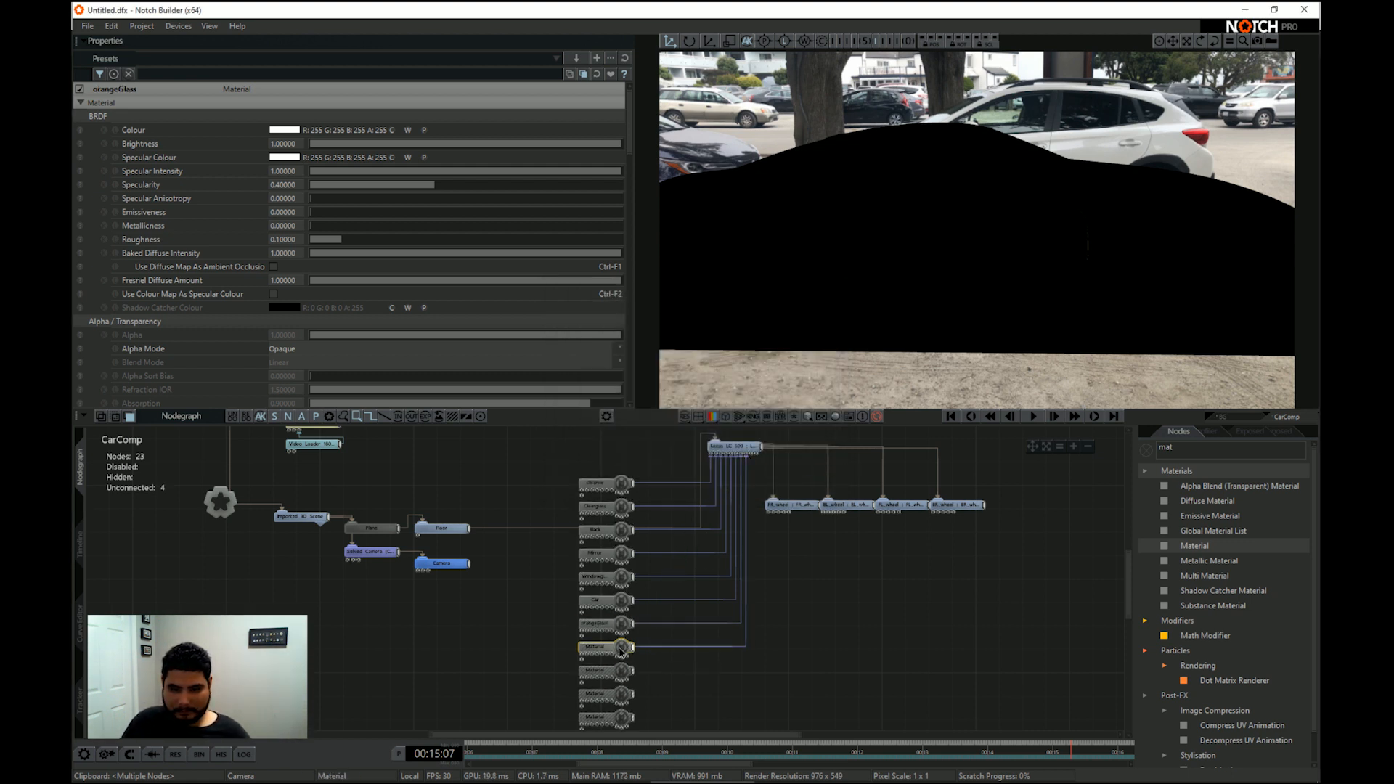
{"action": "double_click", "coordinate": [624, 653]}
{"action": "type", "text": "Break"}
{"action": "key", "text": "Return"}
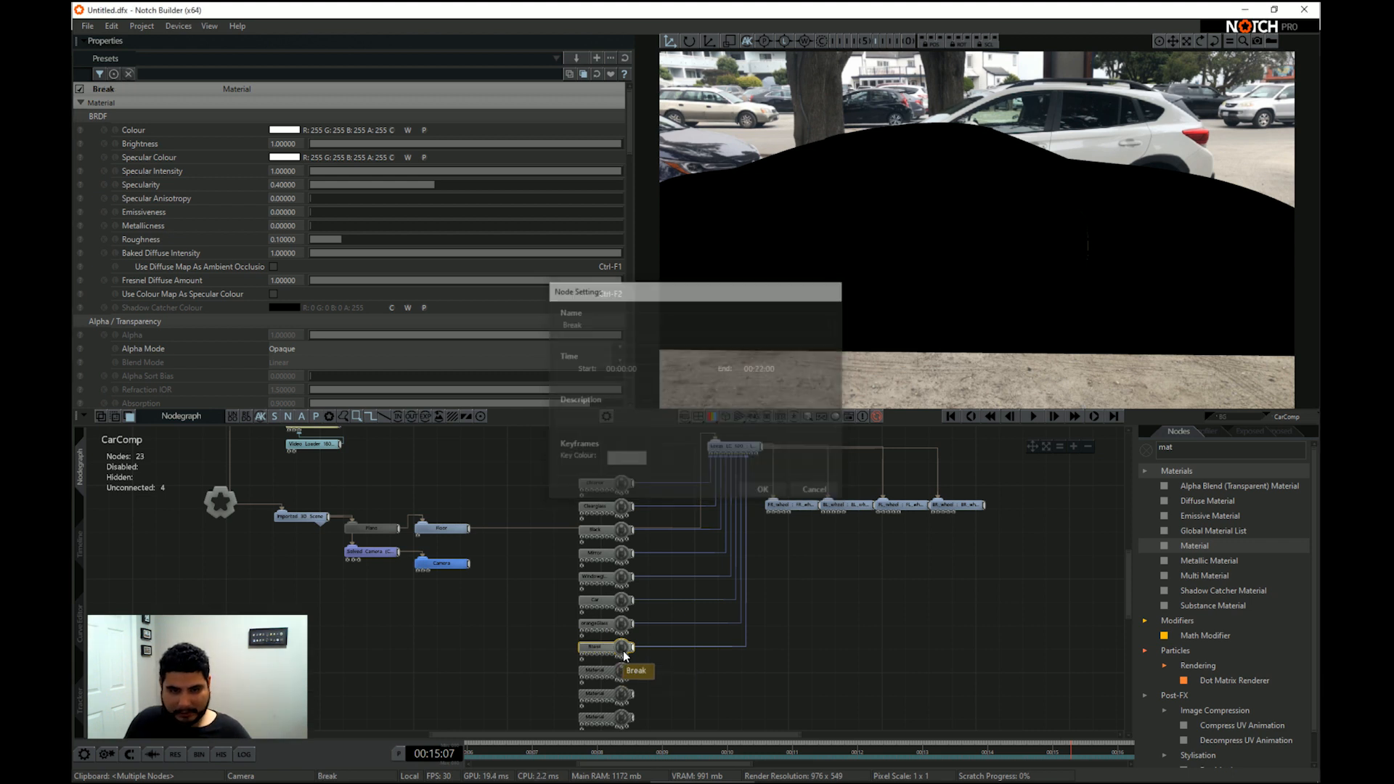
Connect the ninth Material node to the car's ninth material input and rename it Int
{"action": "left_click", "coordinate": [624, 675]}
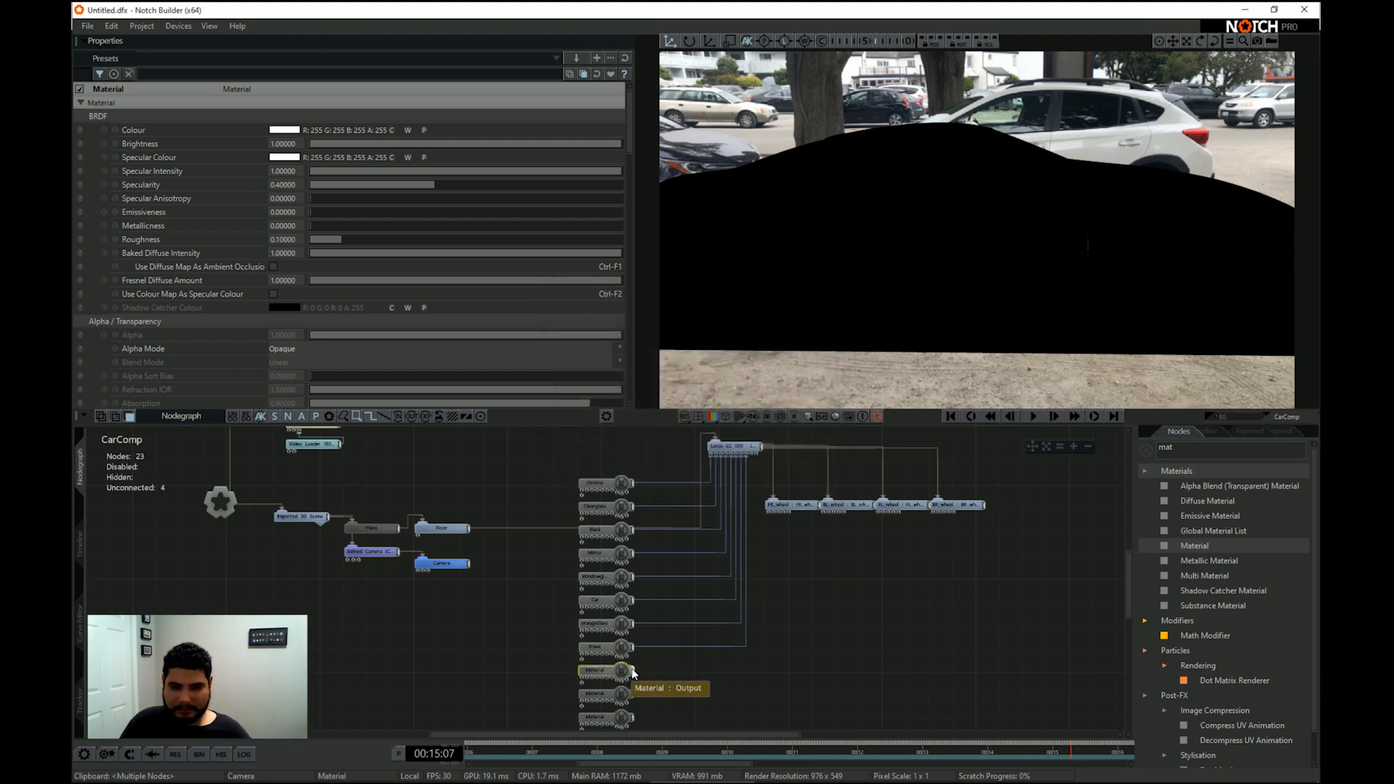
{"action": "left_click_drag", "start_coordinate": [632, 670], "coordinate": [748, 484]}
{"action": "double_click", "coordinate": [623, 671]}
{"action": "type", "text": "In"}
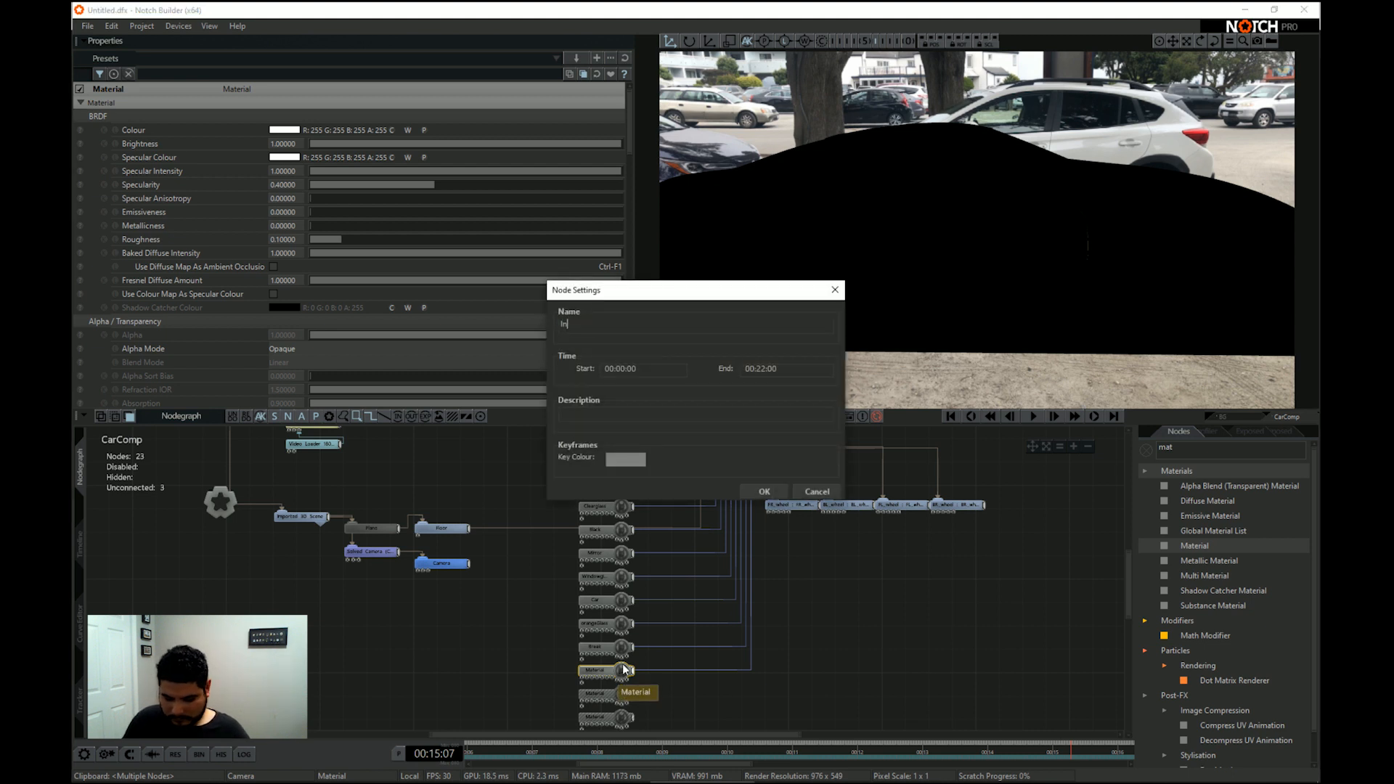
{"action": "type", "text": "t"}
{"action": "key", "text": "Return"}
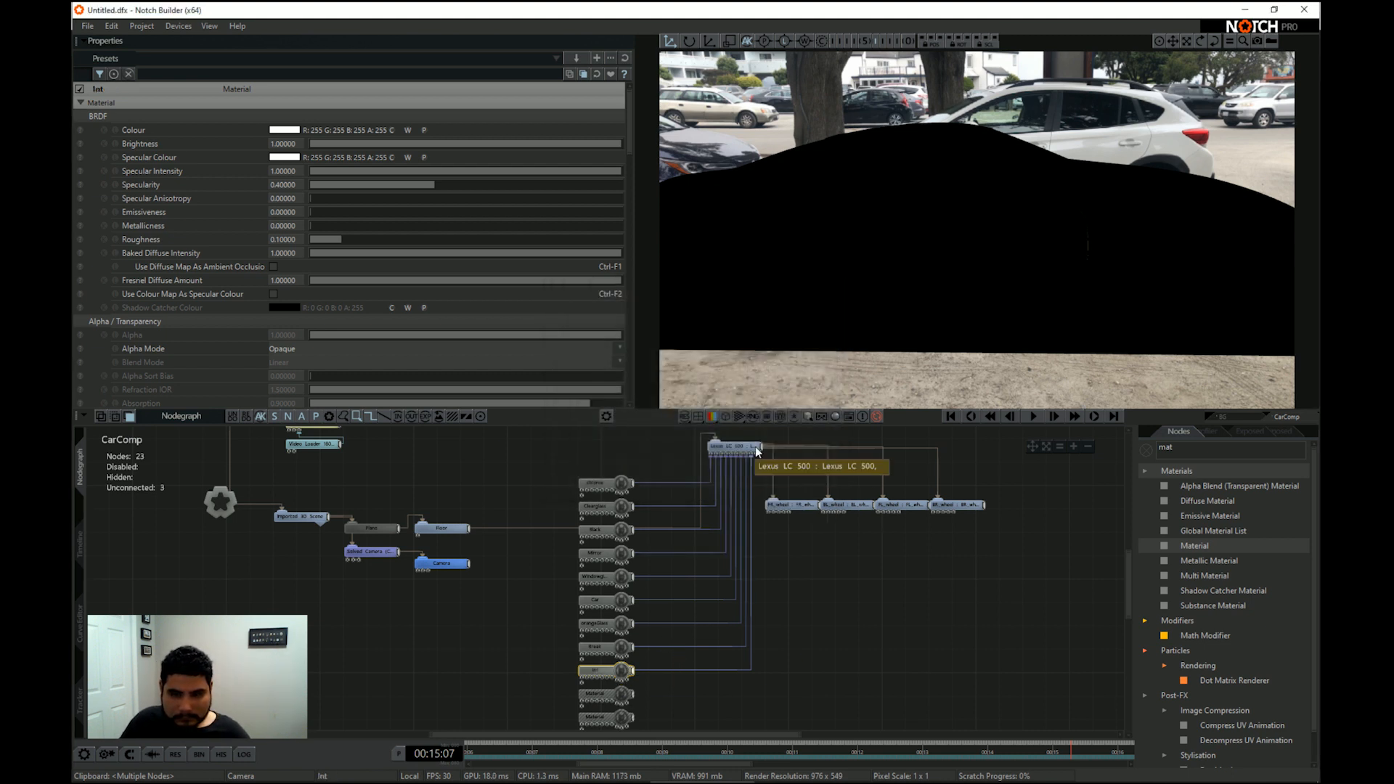
Connect the tenth Material node to the car's last material input and rename it RedGlass
{"action": "left_click_drag", "start_coordinate": [633, 694], "coordinate": [744, 452]}
{"action": "left_click", "coordinate": [610, 695]}
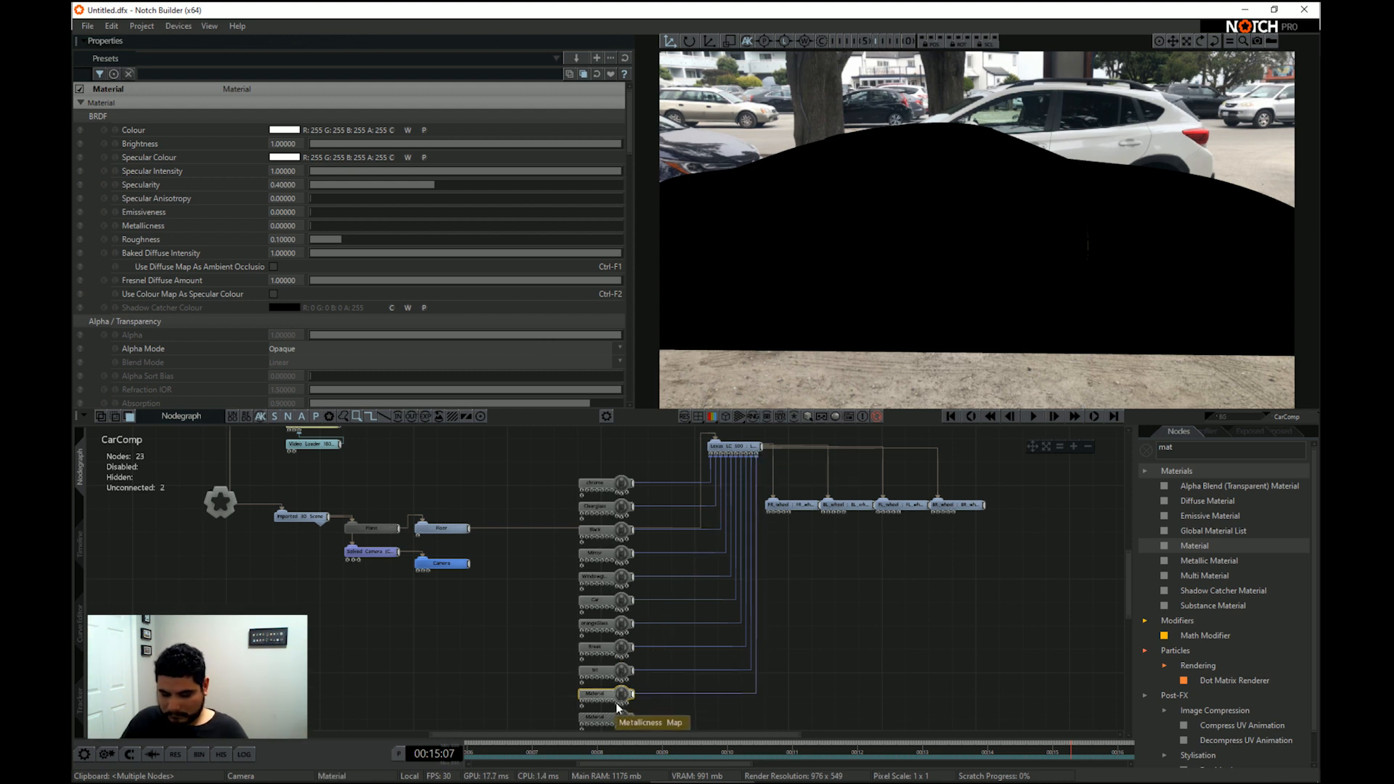
{"action": "key", "text": "F2"}
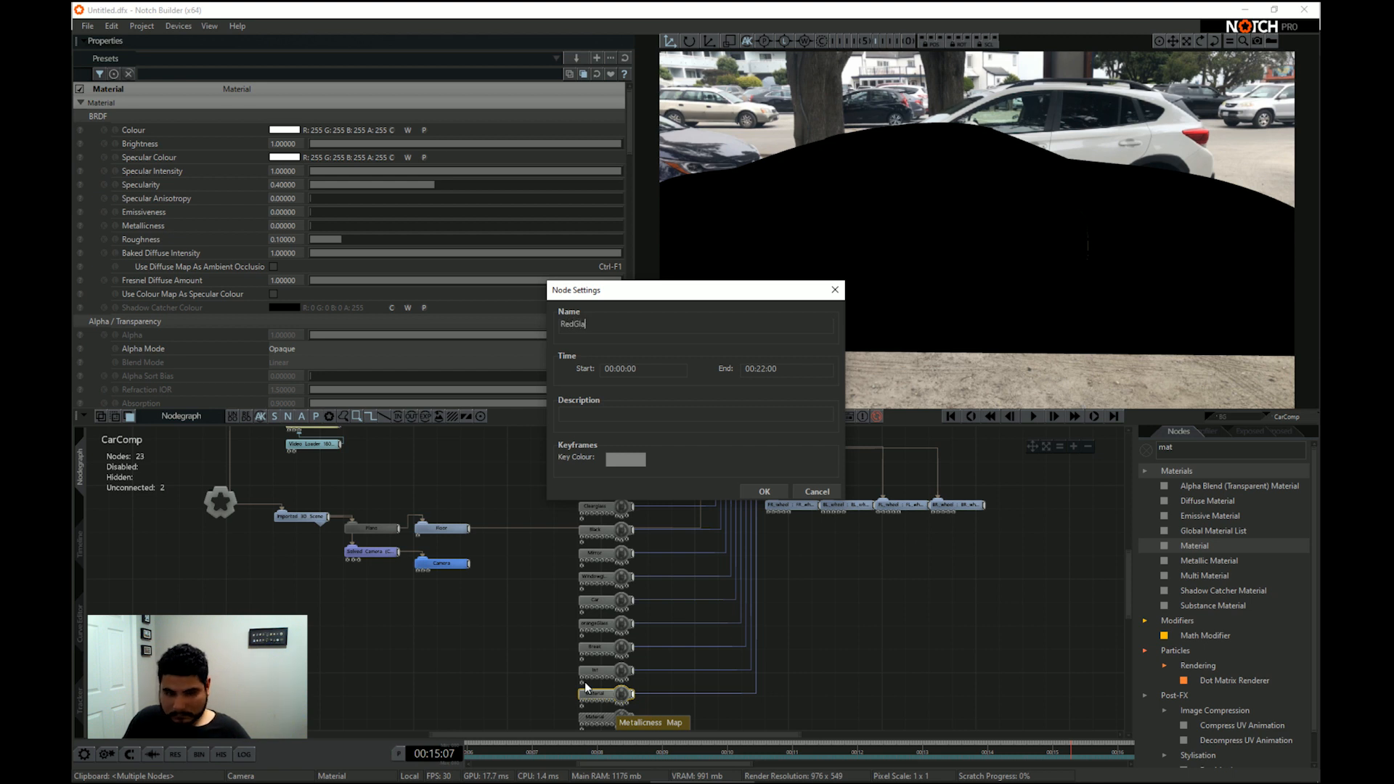
{"action": "type", "text": "RedGlass"}
{"action": "key", "text": "Return"}
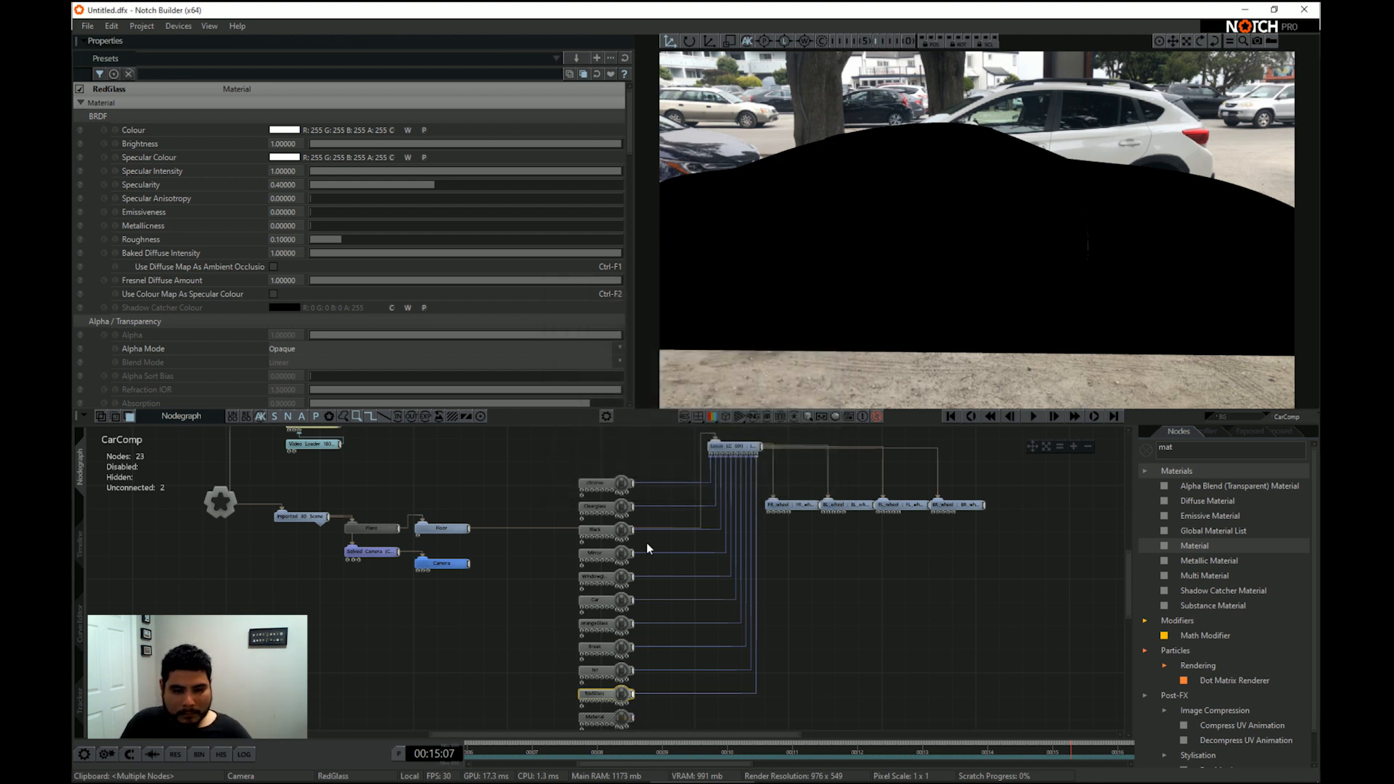
{"action": "middle_click_drag", "start_coordinate": [695, 657], "coordinate": [658, 639]}
{"action": "scroll", "coordinate": [672, 665], "scroll_direction": "down", "scroll_amount": 1}
{"action": "middle_click_drag", "start_coordinate": [732, 502], "coordinate": [685, 529]}
{"action": "scroll", "coordinate": [685, 529], "scroll_direction": "up", "scroll_amount": 1}
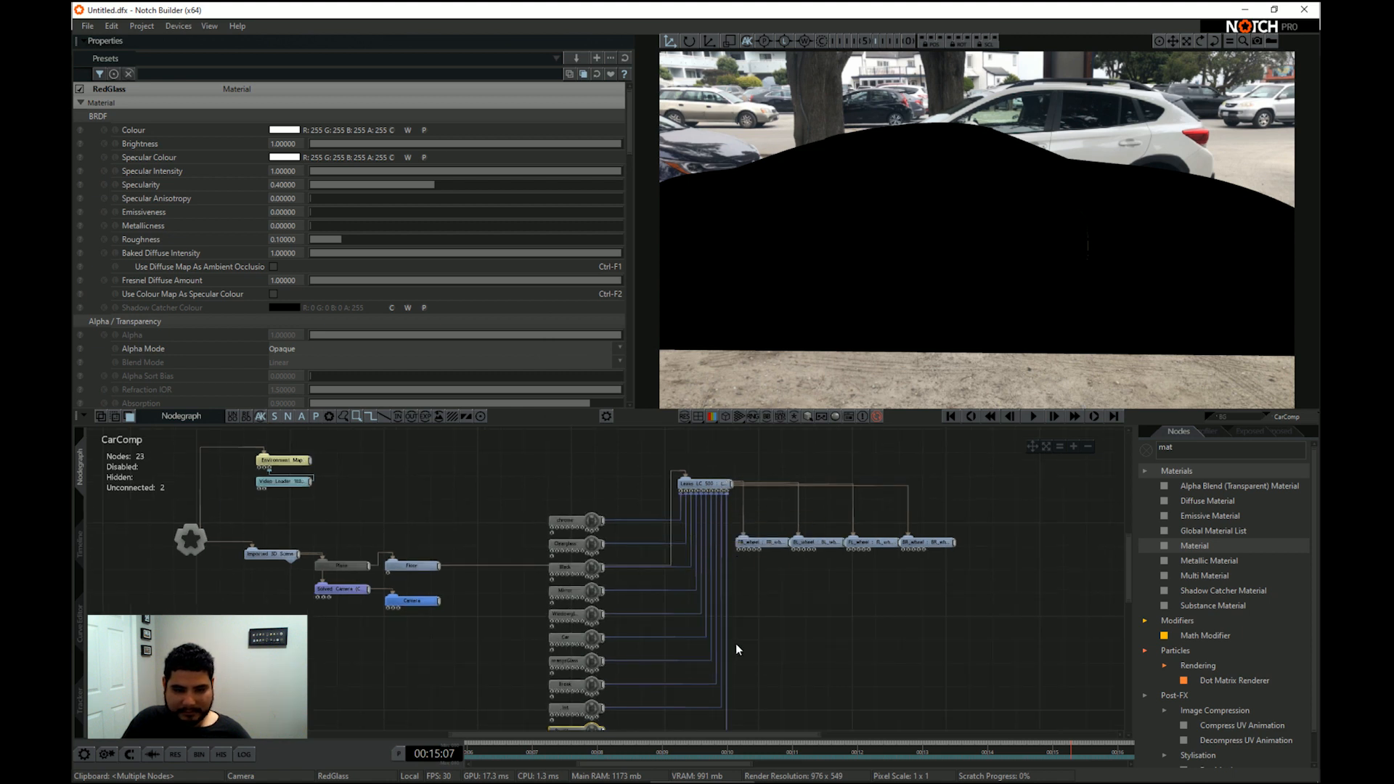
{"action": "middle_click_drag", "start_coordinate": [734, 643], "coordinate": [733, 616]}
{"action": "middle_click_drag", "start_coordinate": [672, 553], "coordinate": [642, 599]}
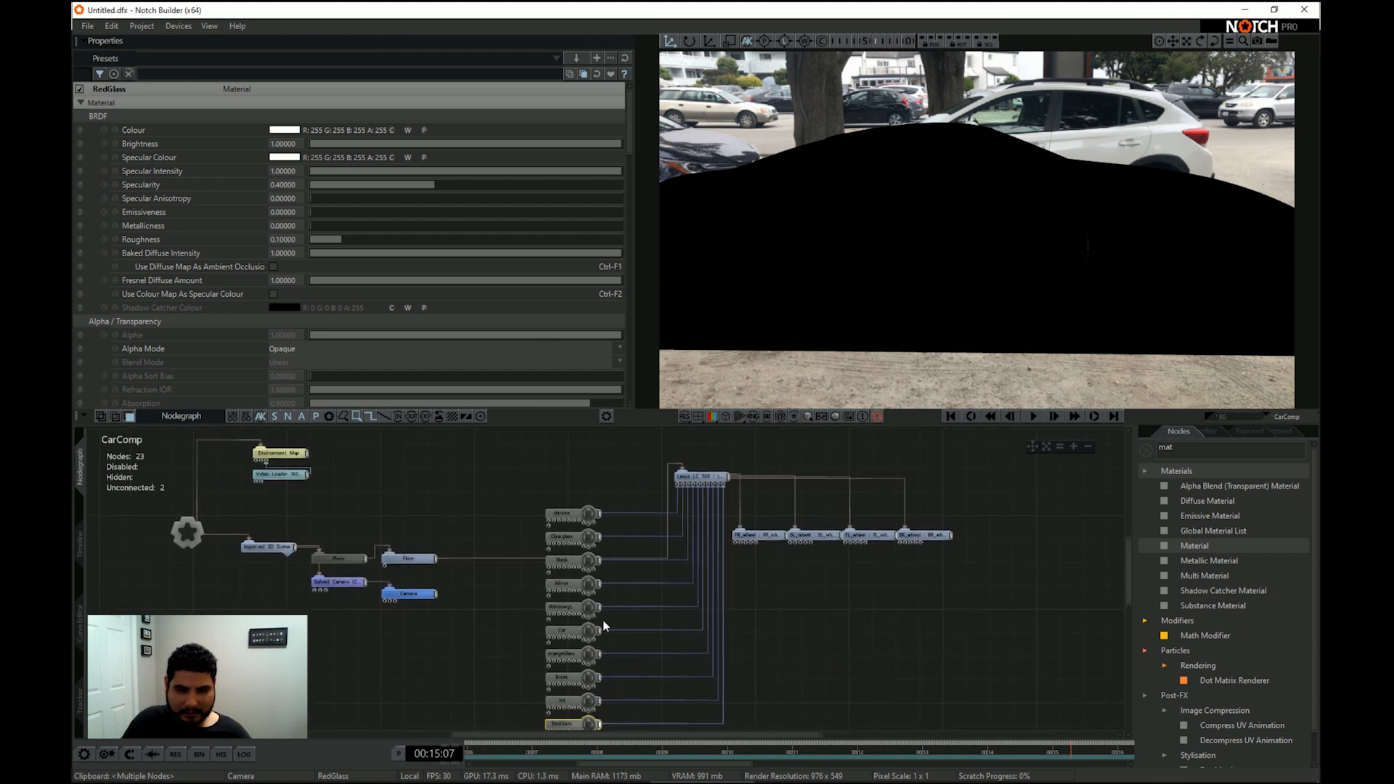
{"action": "middle_click_drag", "start_coordinate": [740, 654], "coordinate": [737, 639]}
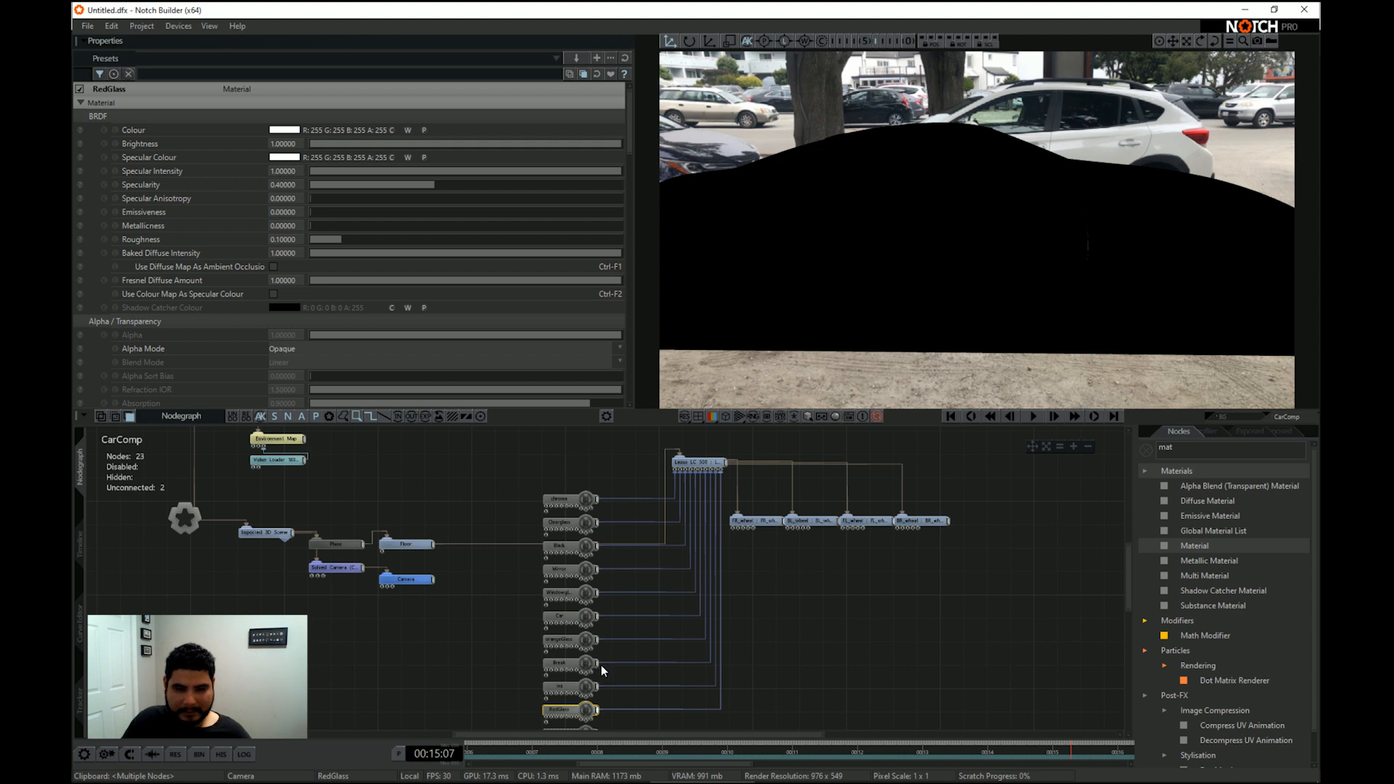
Enable Environment Mapping reflections on all of the Material nodes at once
{"action": "left_click", "coordinate": [586, 618]}
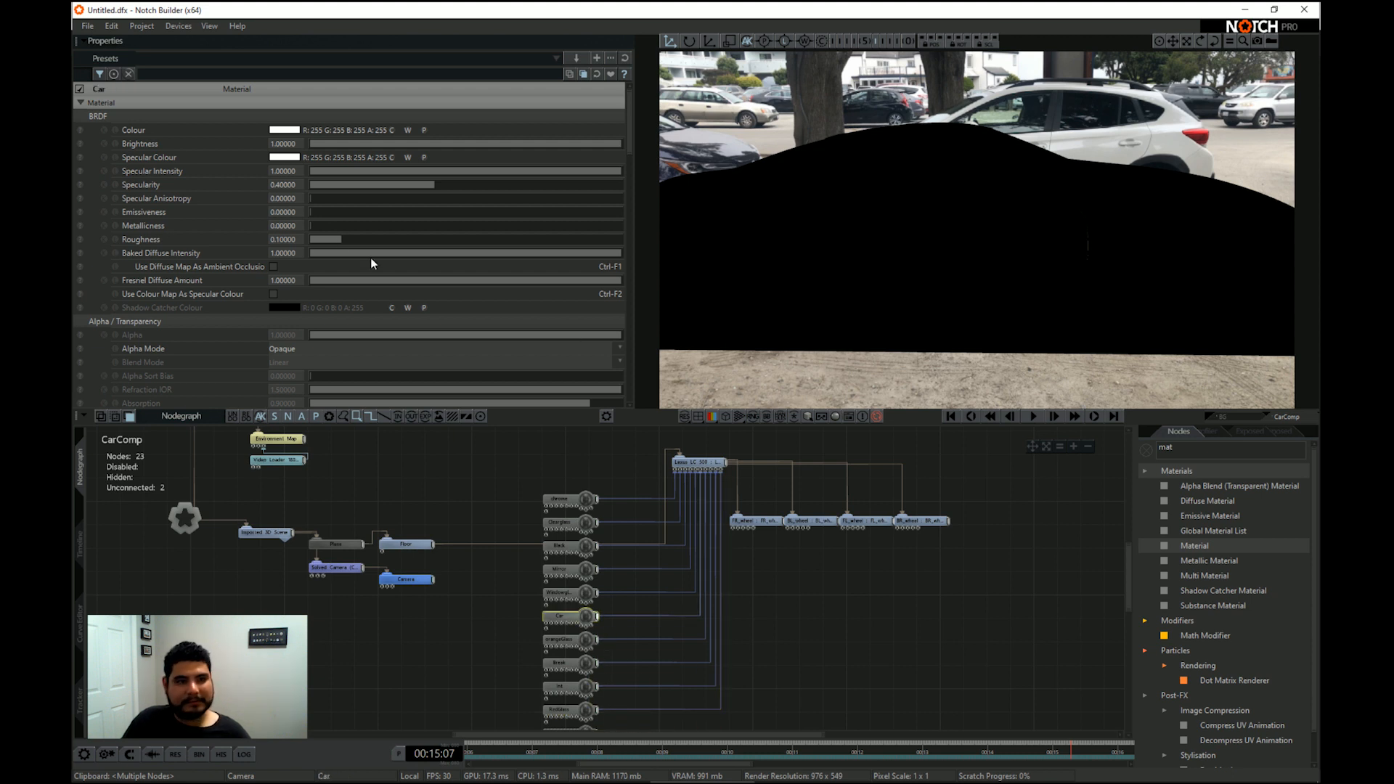
{"action": "scroll", "coordinate": [218, 260], "scroll_direction": "down", "scroll_amount": 2}
{"action": "scroll", "coordinate": [530, 629], "scroll_direction": "down", "scroll_amount": 3}
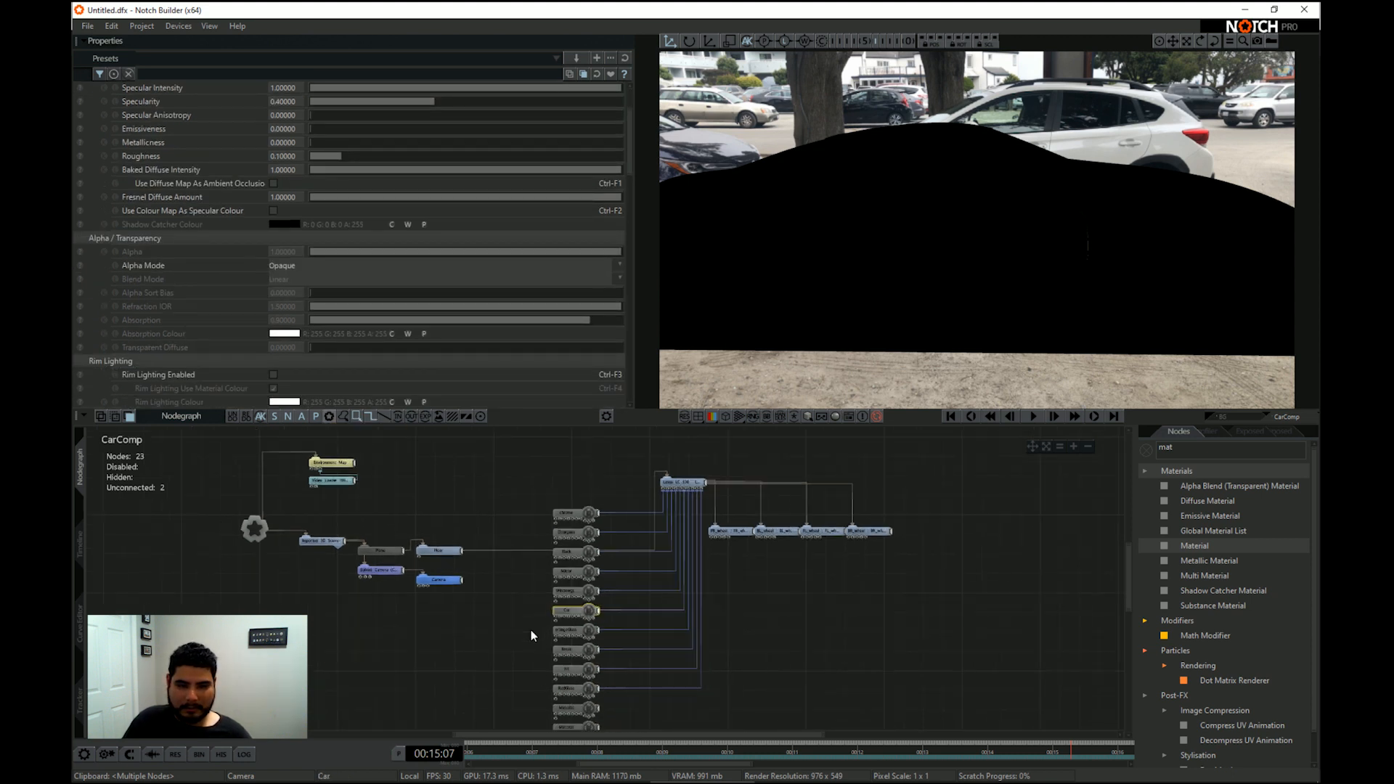
{"action": "left_click_drag", "start_coordinate": [501, 469], "coordinate": [588, 730]}
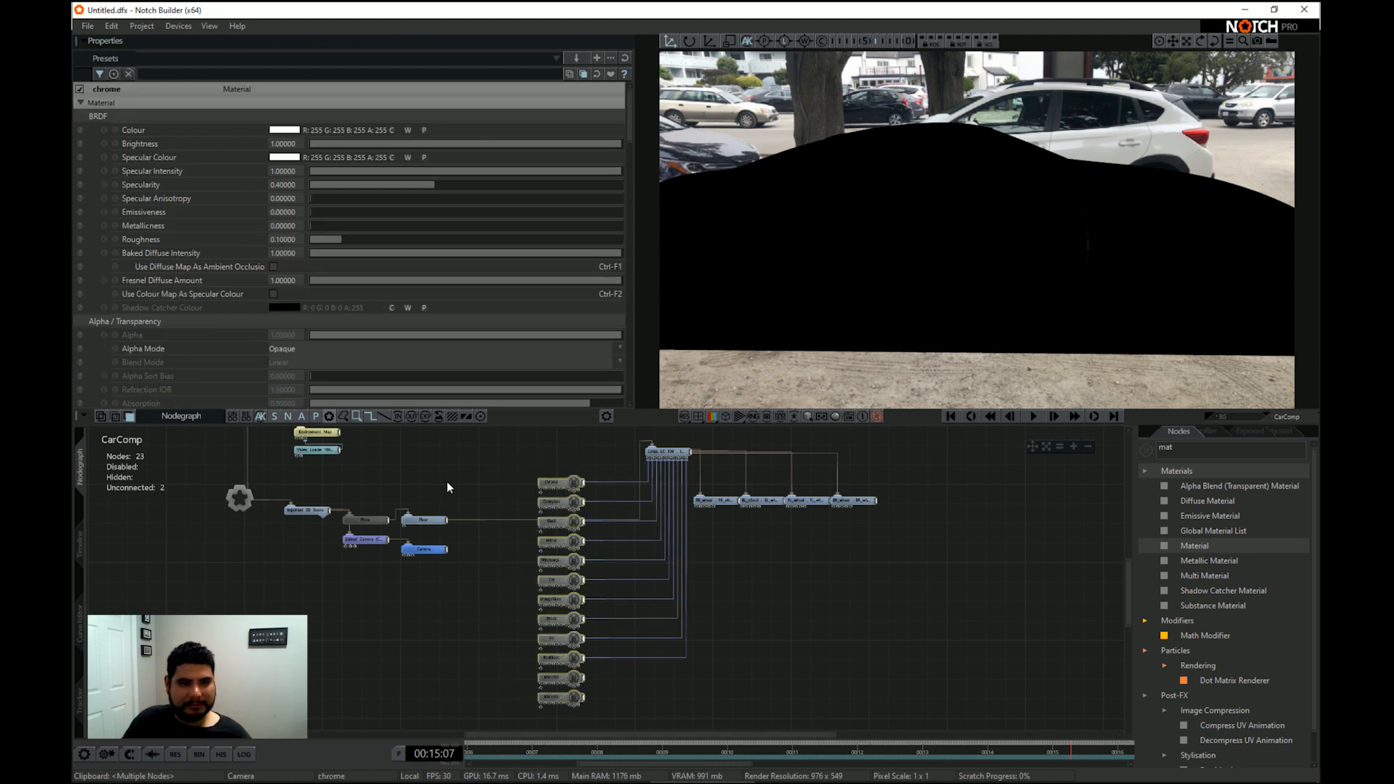
{"action": "scroll", "coordinate": [260, 354], "scroll_direction": "down", "scroll_amount": 1}
{"action": "scroll", "coordinate": [261, 358], "scroll_direction": "down", "scroll_amount": 6}
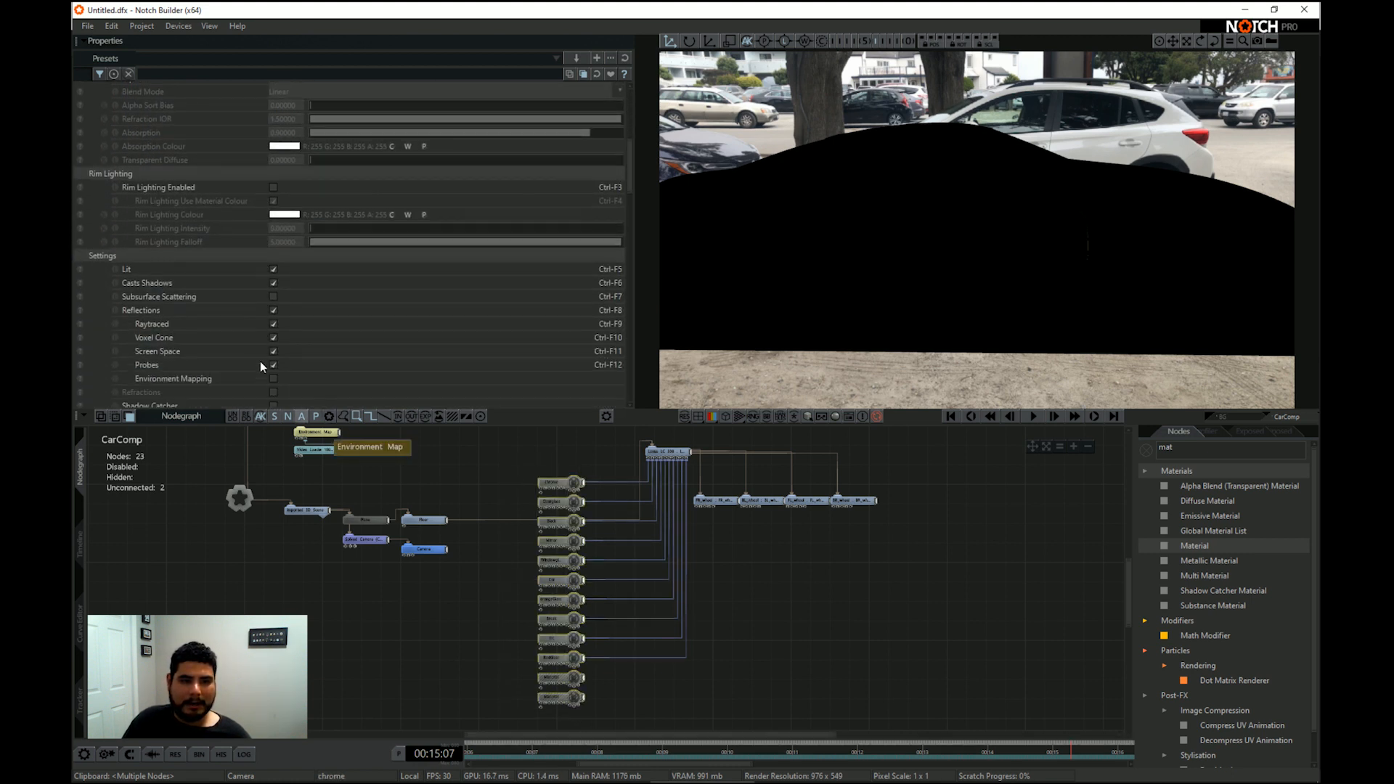
{"action": "left_click", "coordinate": [274, 359]}
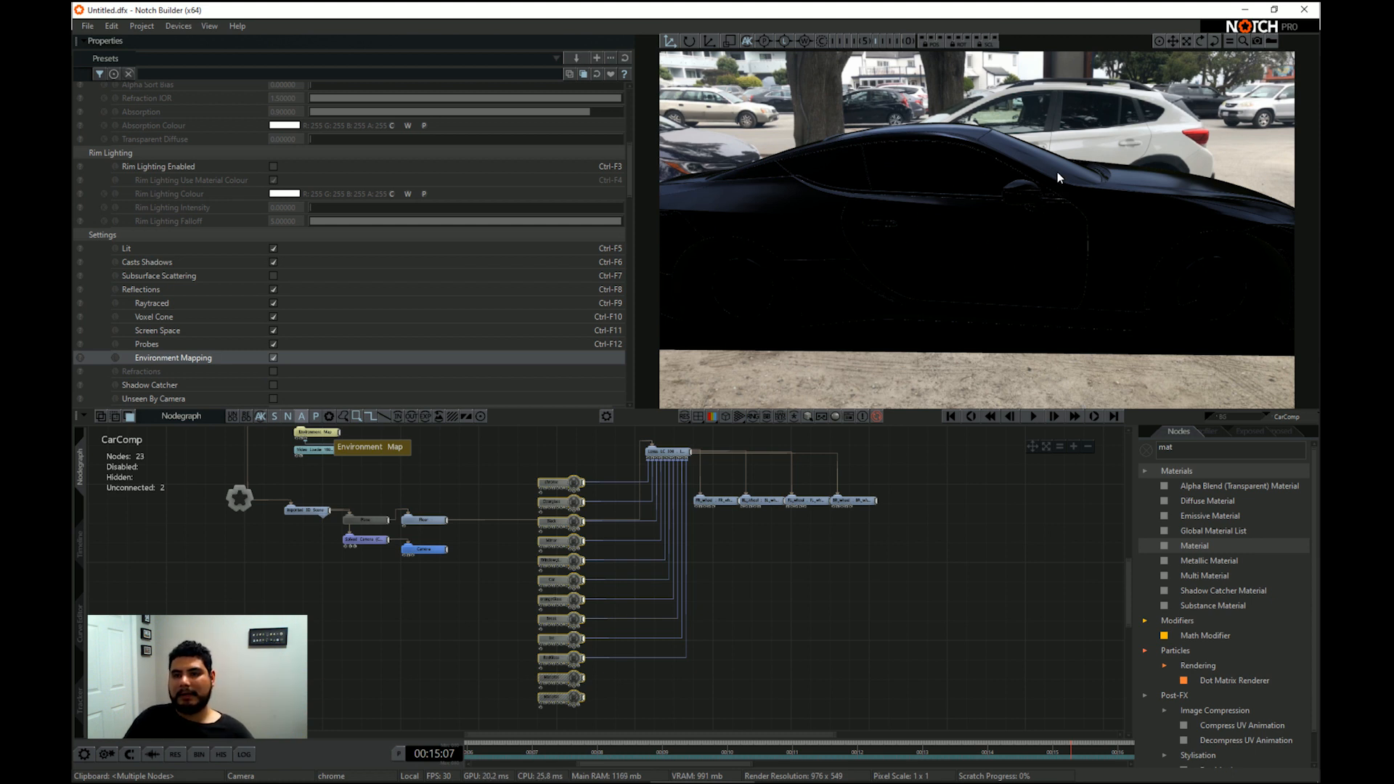
Set the chrome material's Metallicness to 1
{"action": "key", "text": "2"}
{"action": "key", "text": "3"}
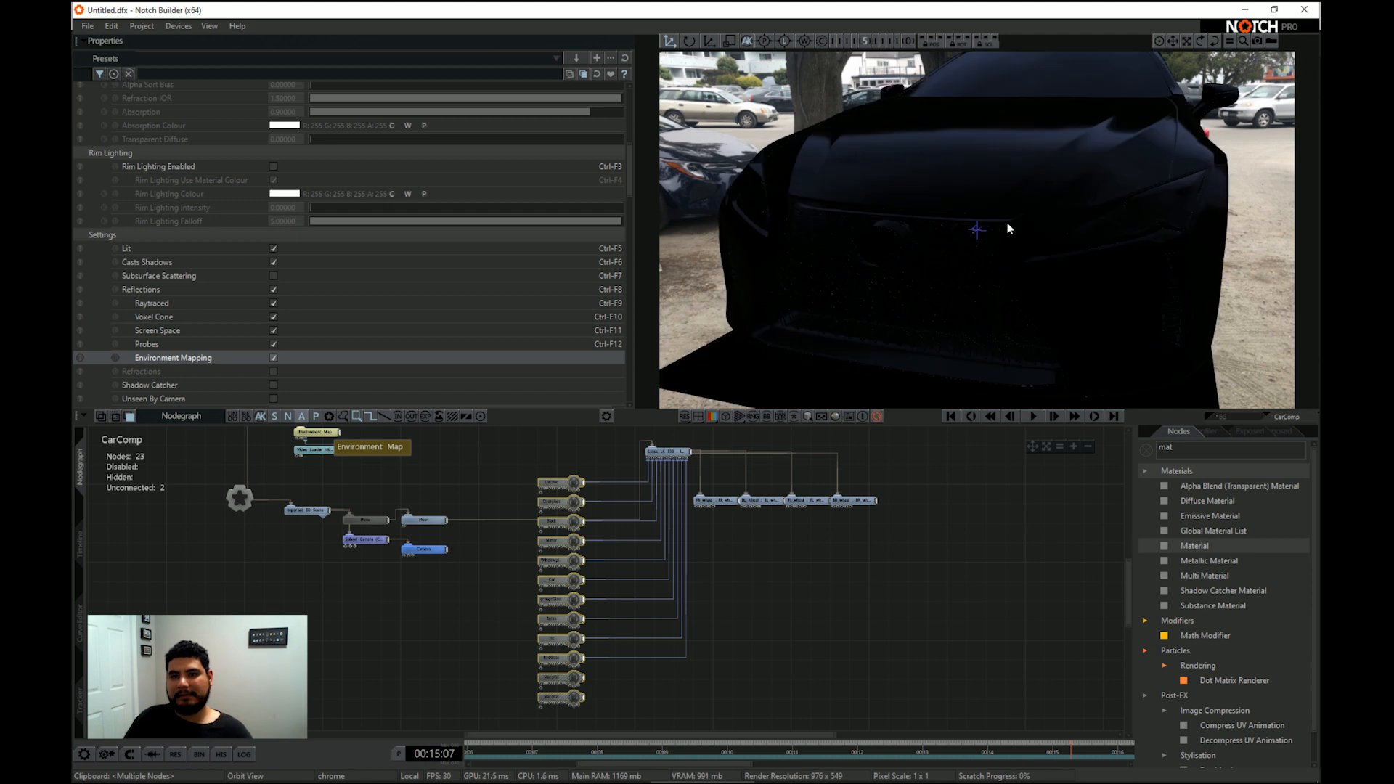
{"action": "left_click_drag", "start_coordinate": [1038, 220], "coordinate": [1109, 235]}
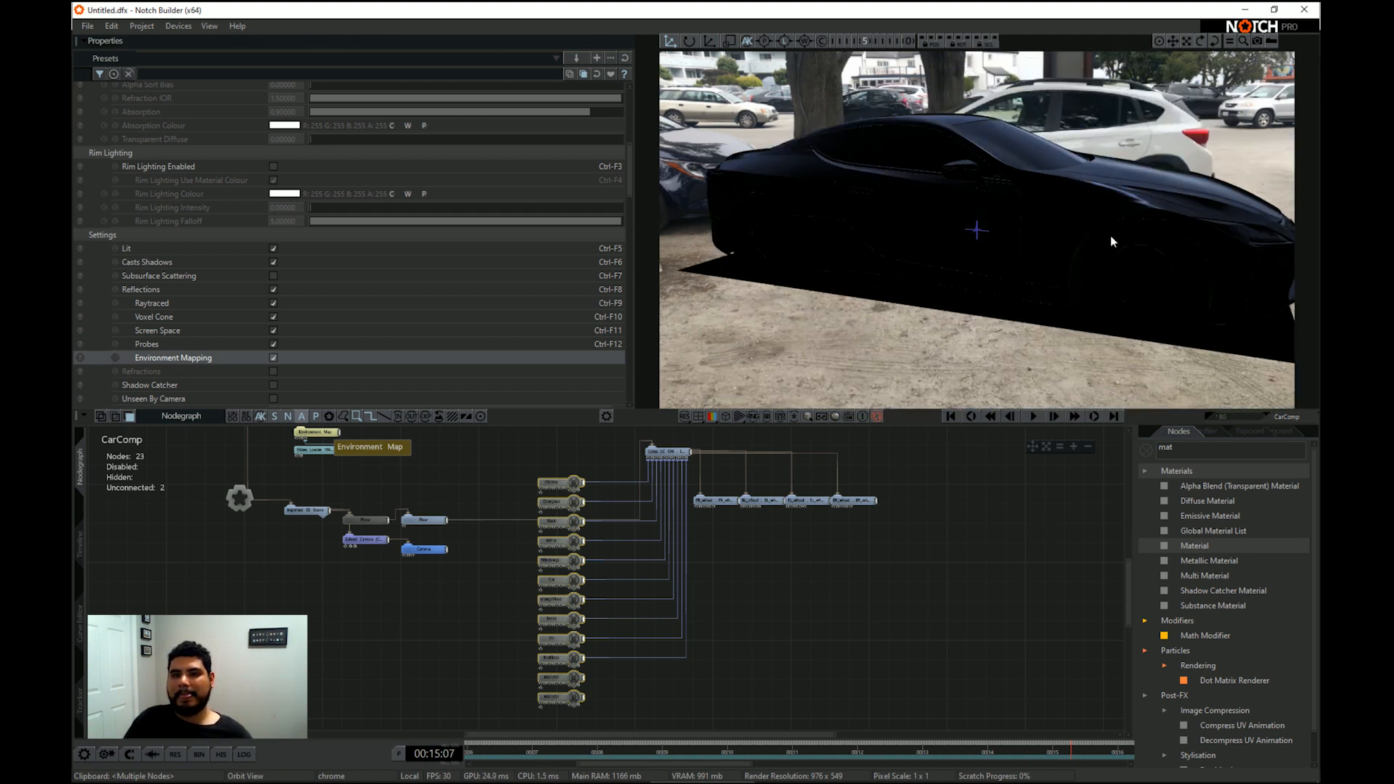
{"action": "mouse_move", "coordinate": [934, 225]}
{"action": "left_mouse_down"}
{"action": "mouse_move", "coordinate": [893, 216]}
{"action": "mouse_move", "coordinate": [1036, 178]}
{"action": "mouse_move", "coordinate": [1113, 199]}
{"action": "mouse_move", "coordinate": [1070, 269]}
{"action": "mouse_move", "coordinate": [886, 243]}
{"action": "mouse_move", "coordinate": [944, 225]}
{"action": "left_mouse_up"}
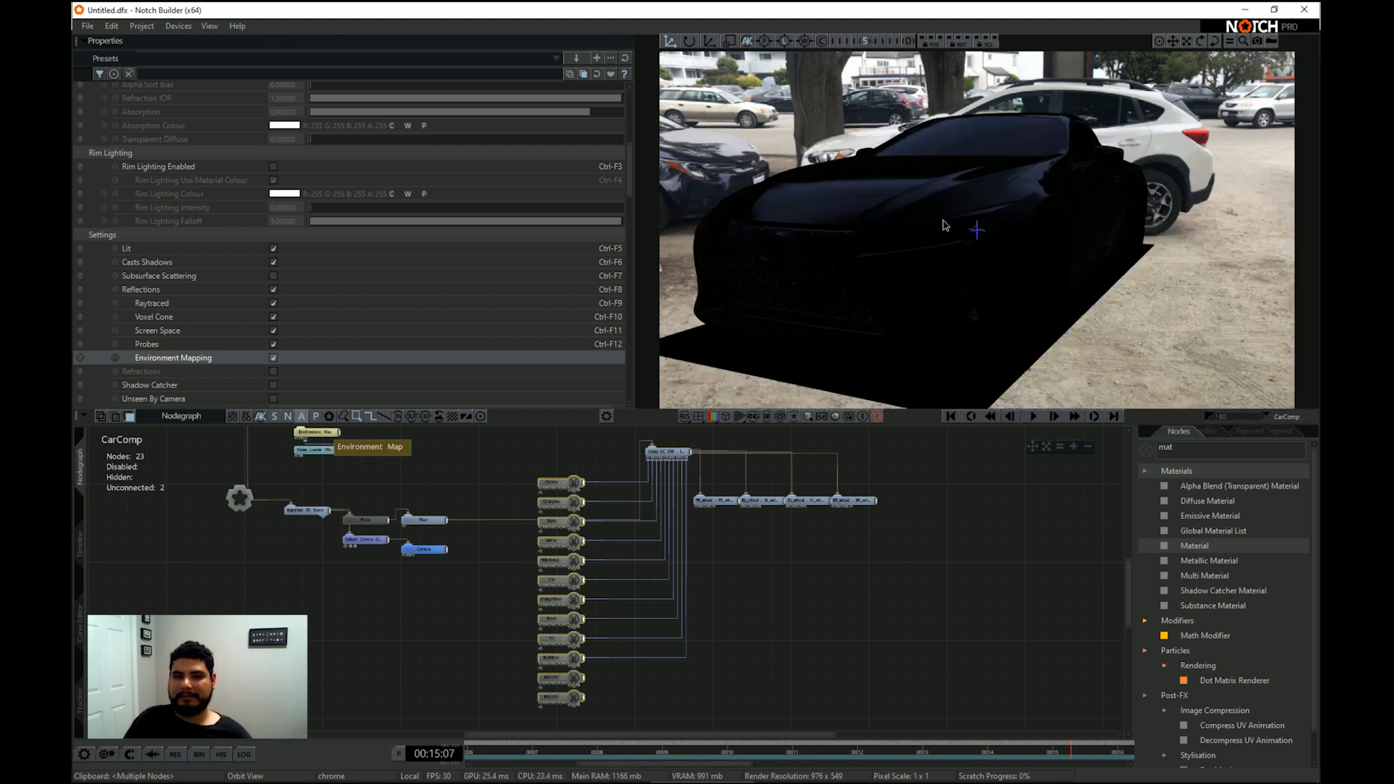
{"action": "scroll", "coordinate": [356, 274], "scroll_direction": "up", "scroll_amount": 5}
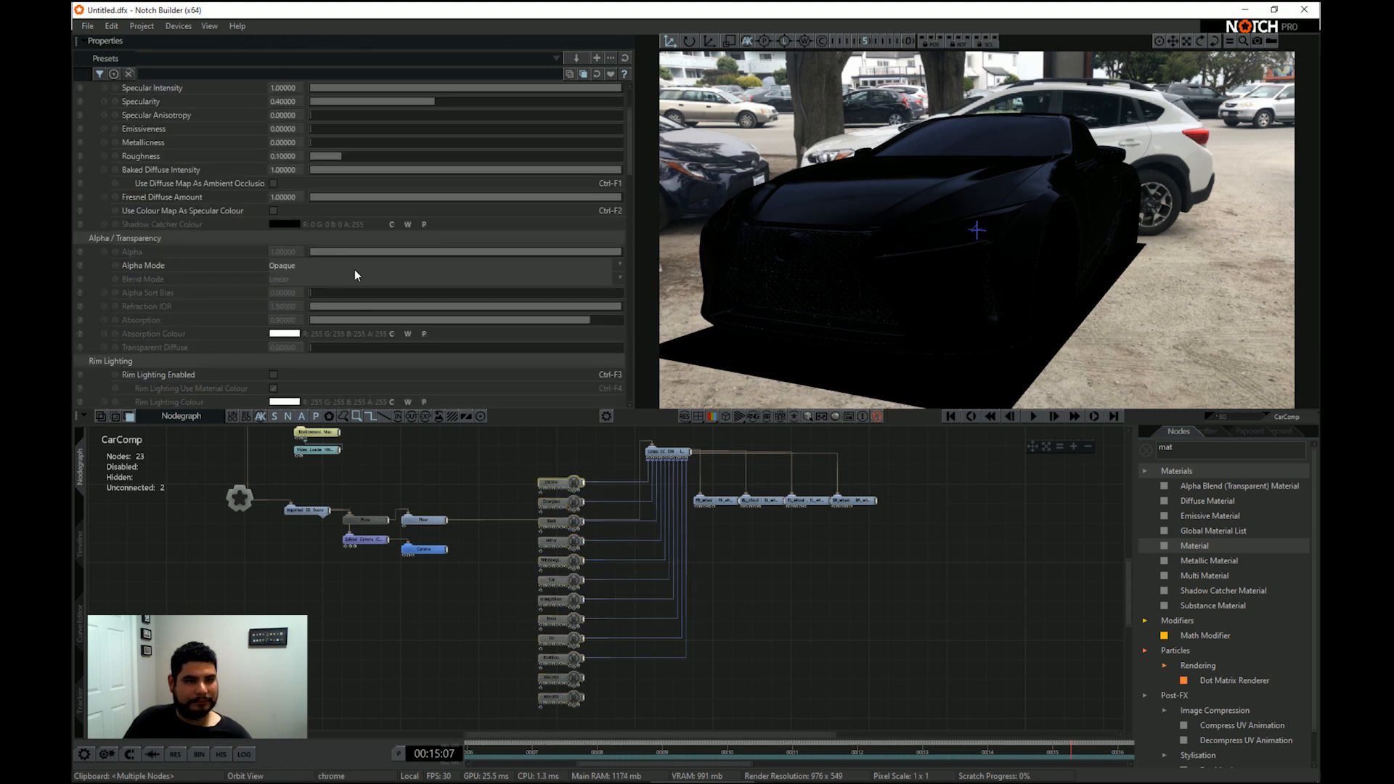
{"action": "scroll", "coordinate": [322, 254], "scroll_direction": "up", "scroll_amount": 2}
{"action": "left_click_drag", "start_coordinate": [313, 231], "coordinate": [722, 219]}
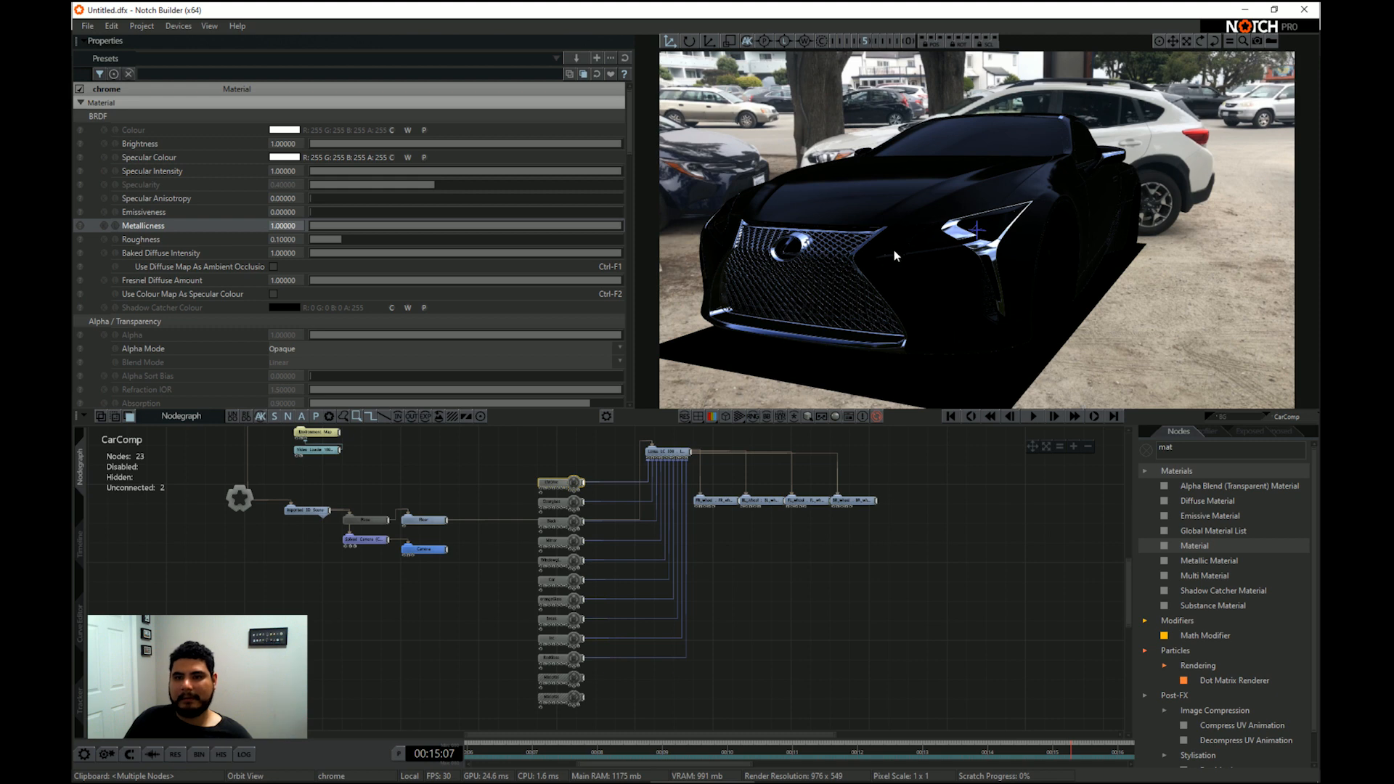
Set the Black material's Metallicness to 1
{"action": "left_click", "coordinate": [556, 502]}
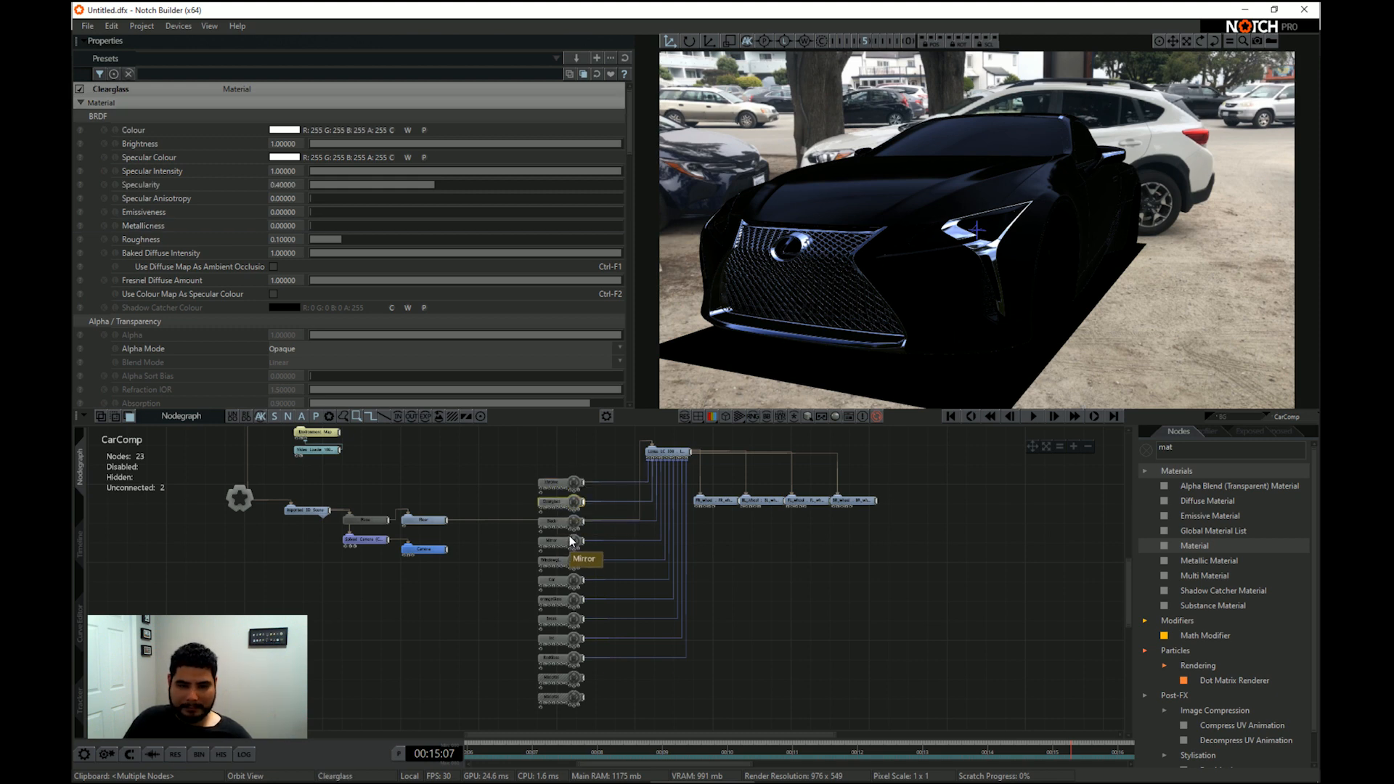
{"action": "scroll", "coordinate": [566, 555], "scroll_direction": "up", "scroll_amount": 1}
{"action": "scroll", "coordinate": [567, 555], "scroll_direction": "up", "scroll_amount": 1}
{"action": "left_click", "coordinate": [551, 509]}
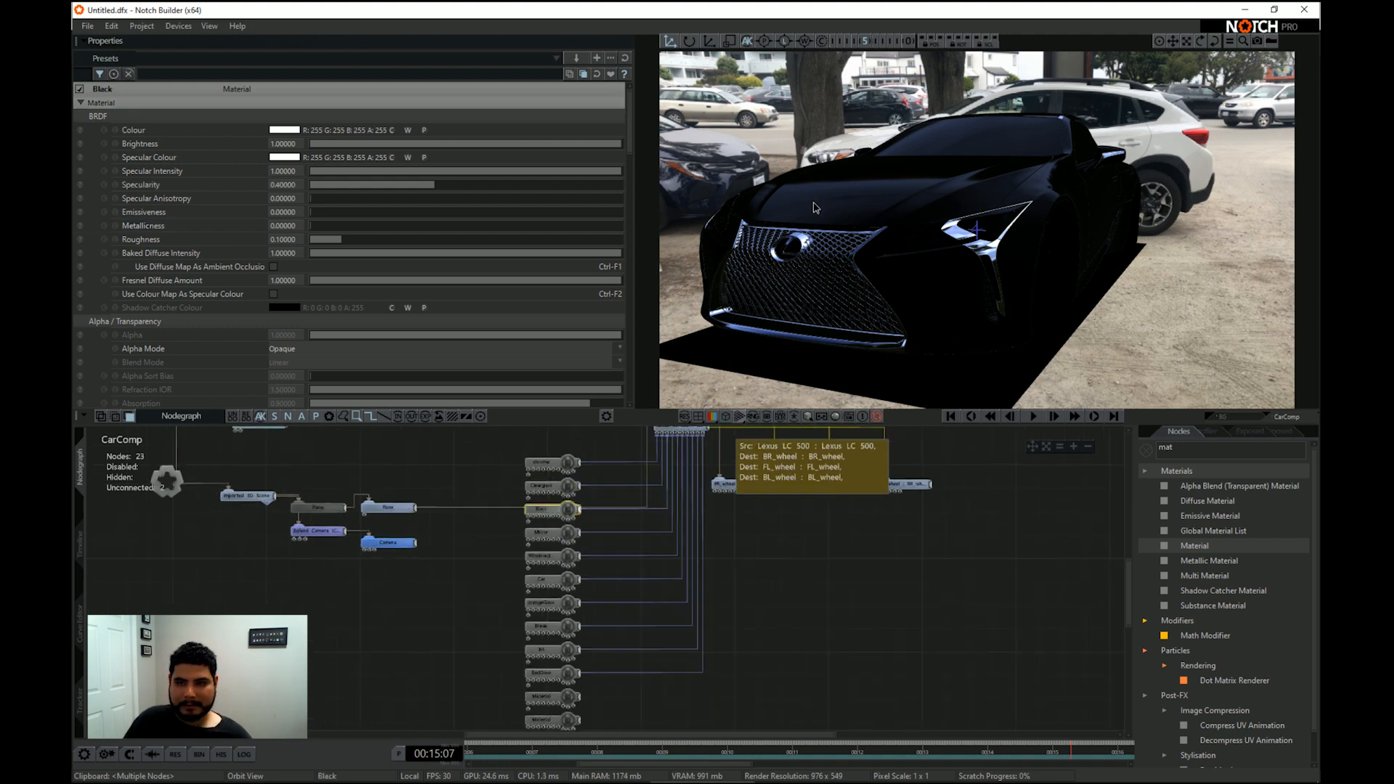
{"action": "left_click_drag", "start_coordinate": [815, 208], "coordinate": [874, 123]}
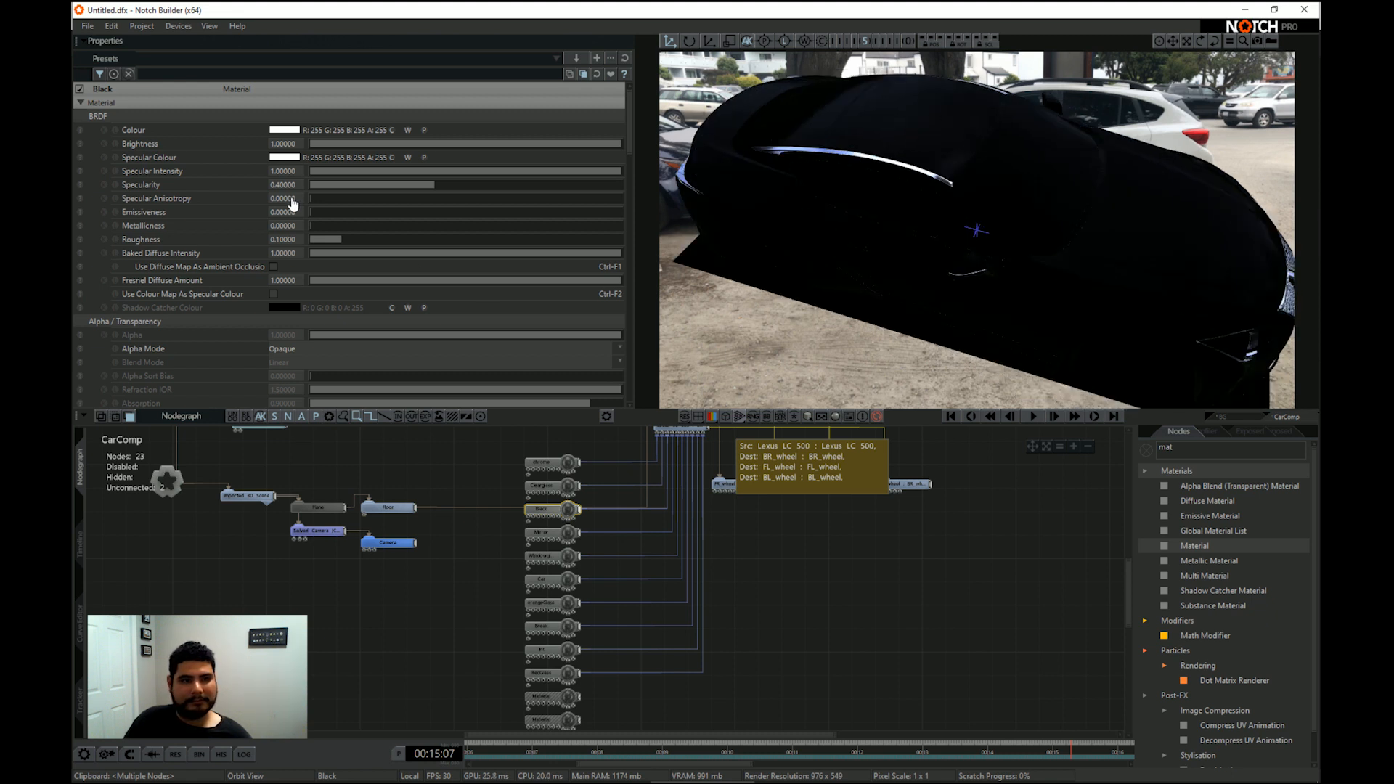
{"action": "left_click_drag", "start_coordinate": [318, 227], "coordinate": [648, 232]}
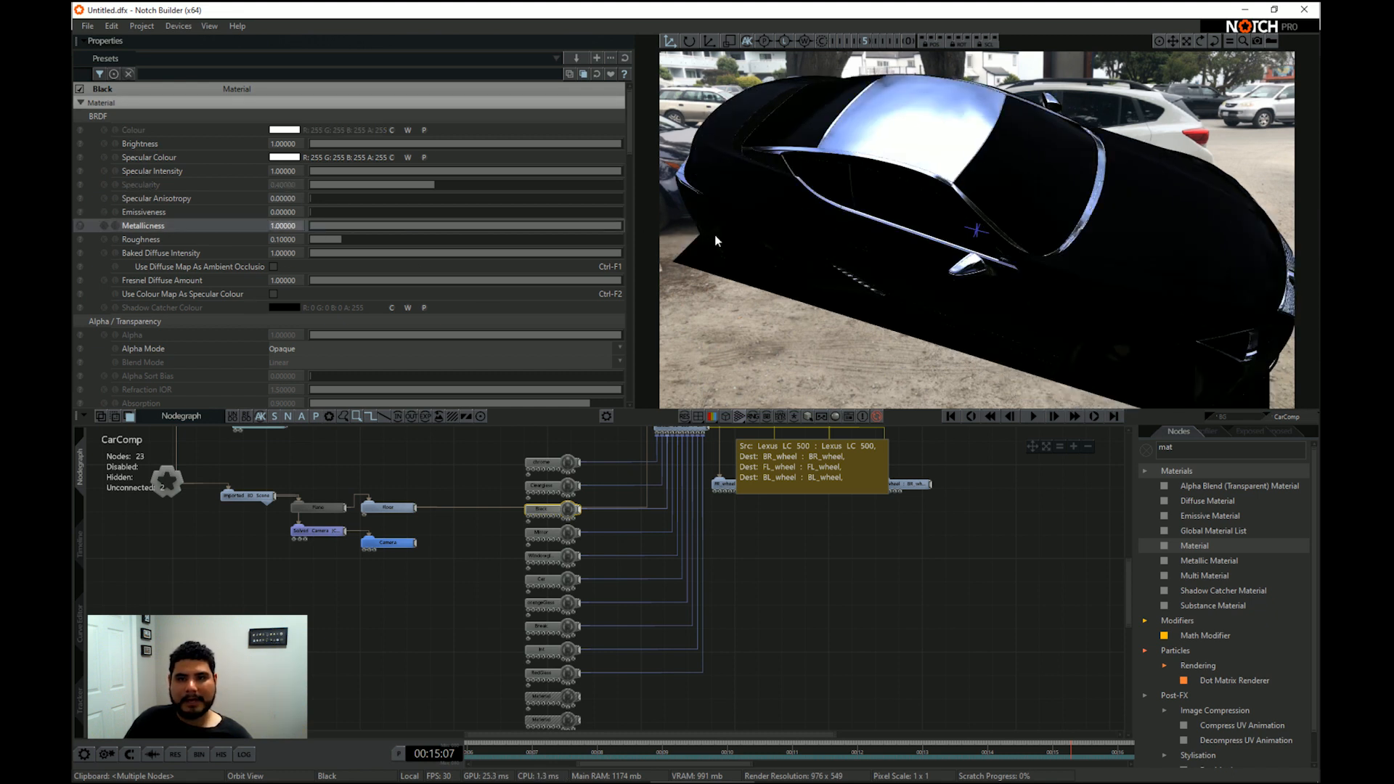
Darken the Black material's Specular Colour to RGB 37, 37, 37 and its Colour to RGB 200, 200, 200
{"action": "left_click_drag", "start_coordinate": [861, 266], "coordinate": [906, 150]}
{"action": "left_click_drag", "start_coordinate": [817, 172], "coordinate": [959, 208]}
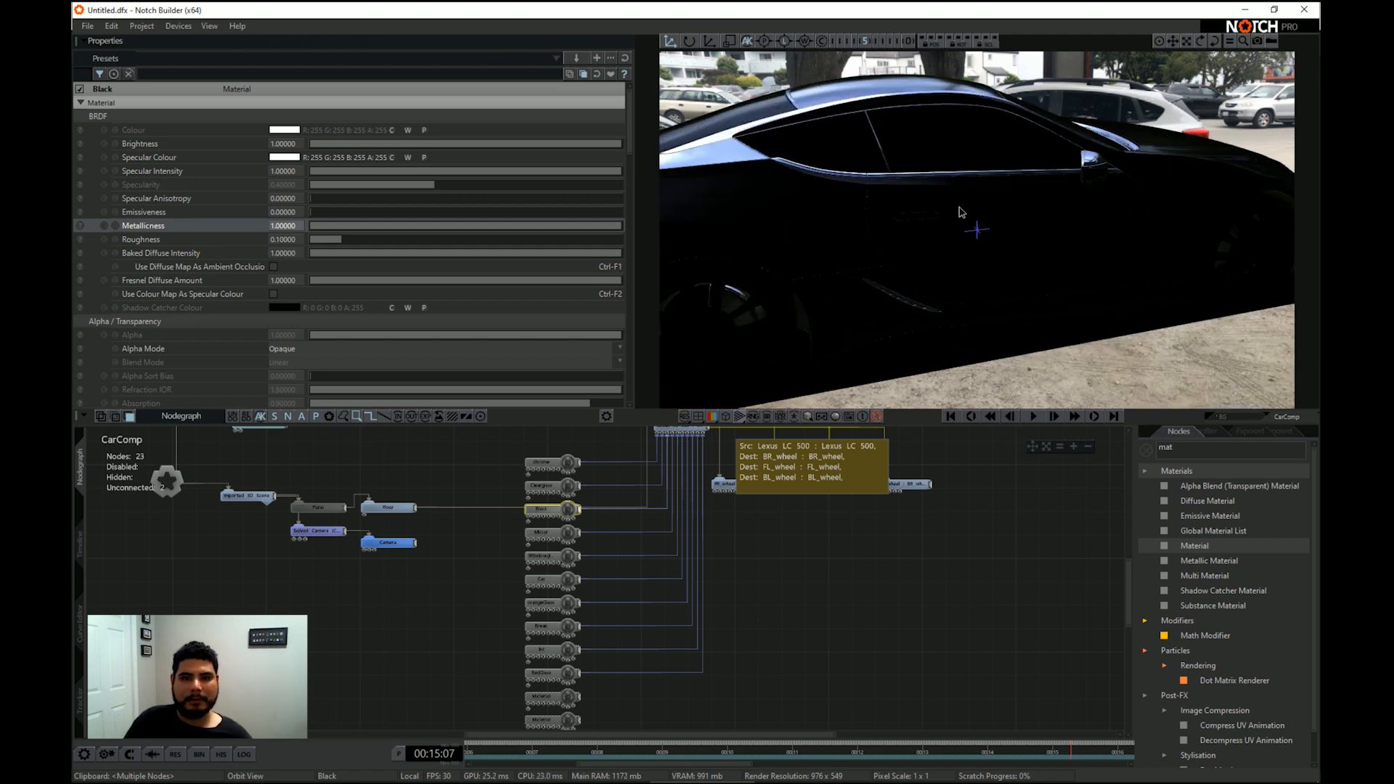
{"action": "left_click", "coordinate": [283, 159]}
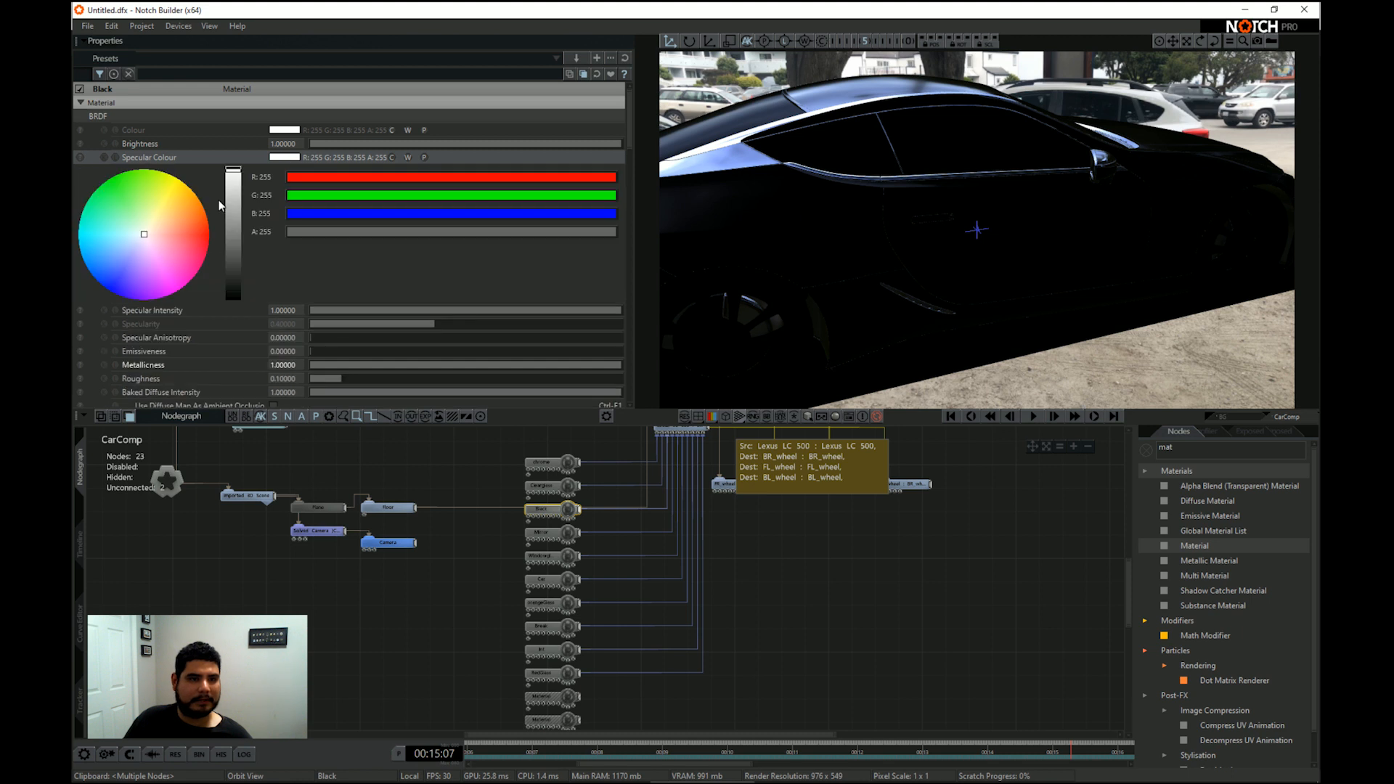
{"action": "left_click_drag", "start_coordinate": [232, 203], "coordinate": [246, 283]}
{"action": "left_click", "coordinate": [284, 131]}
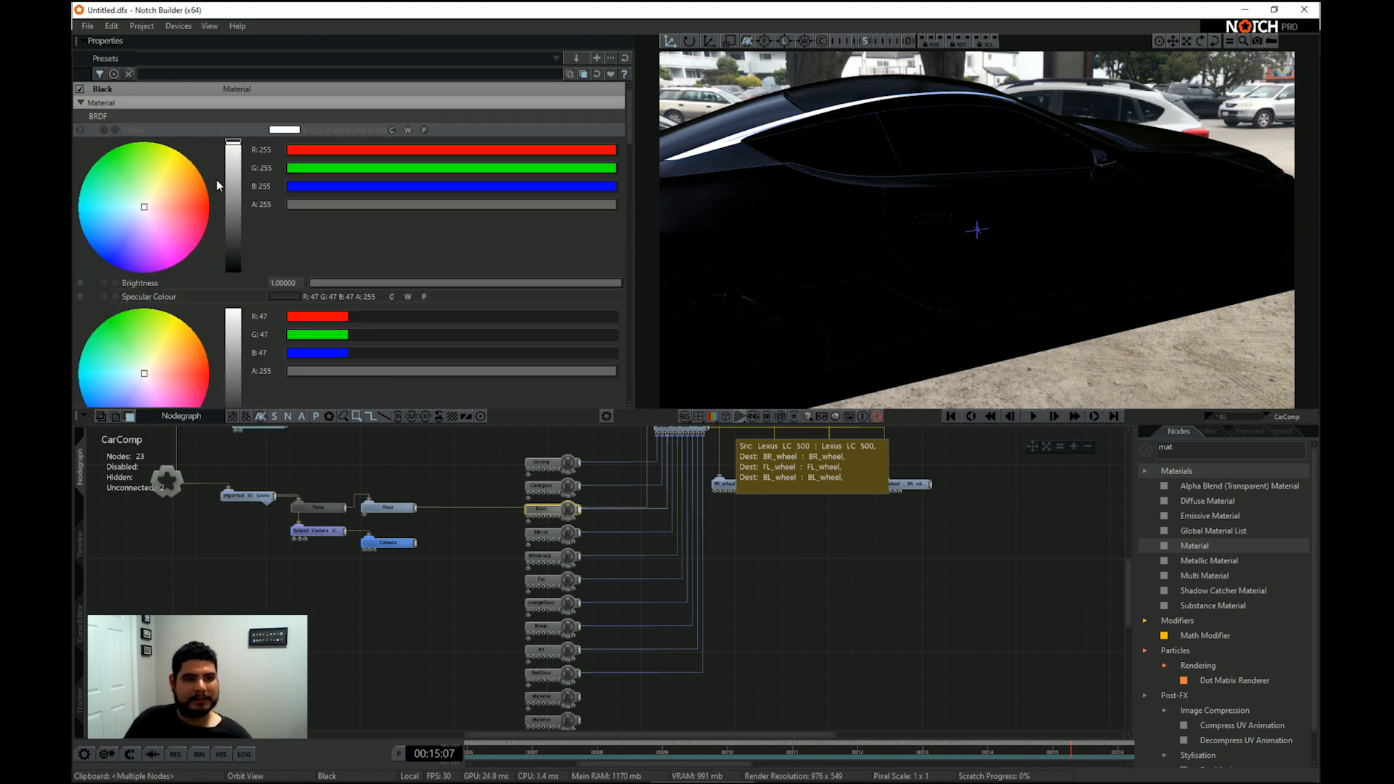
{"action": "left_click_drag", "start_coordinate": [233, 149], "coordinate": [250, 174]}
{"action": "scroll", "coordinate": [212, 338], "scroll_direction": "down", "scroll_amount": 2}
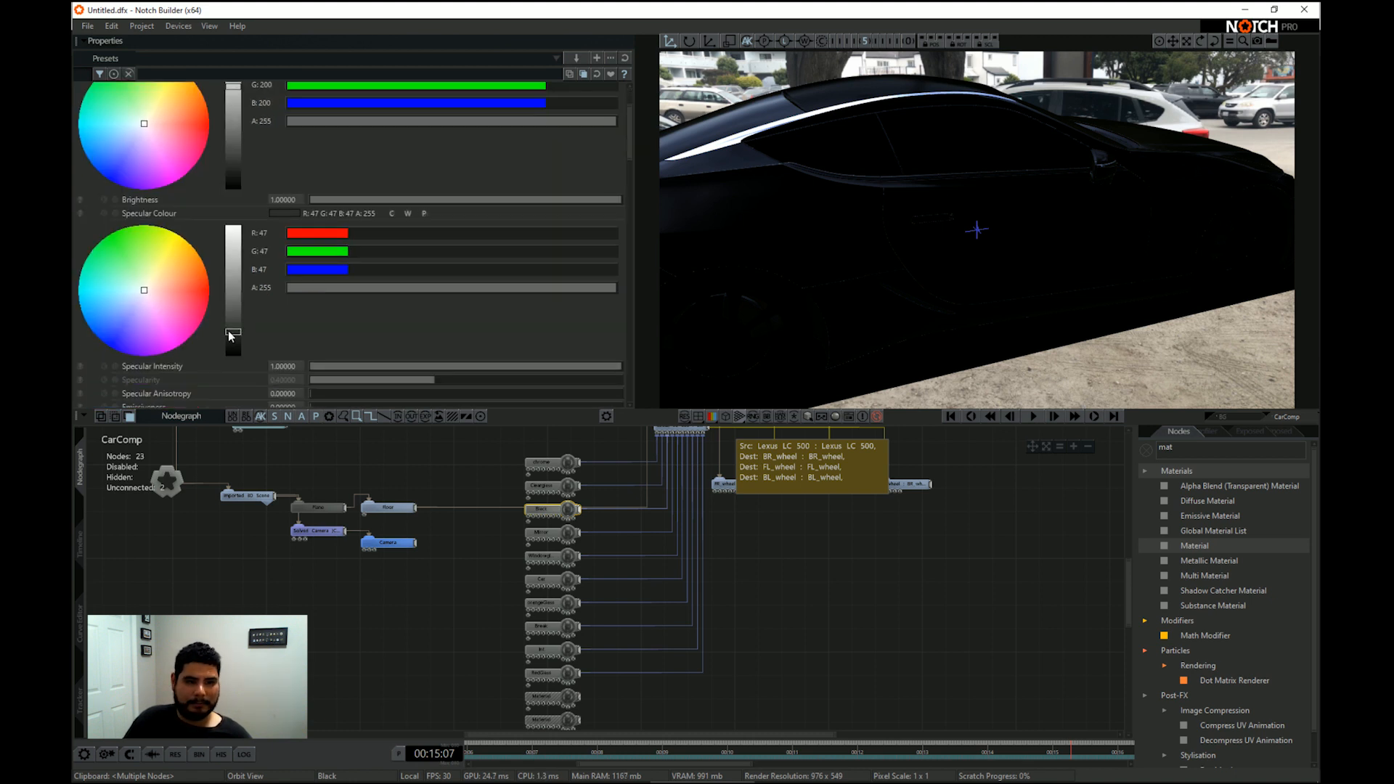
{"action": "mouse_move", "coordinate": [230, 335]}
{"action": "left_mouse_down"}
{"action": "mouse_move", "coordinate": [230, 350]}
{"action": "mouse_move", "coordinate": [232, 339]}
{"action": "left_mouse_up"}
{"action": "scroll", "coordinate": [276, 350], "scroll_direction": "down", "scroll_amount": 2}
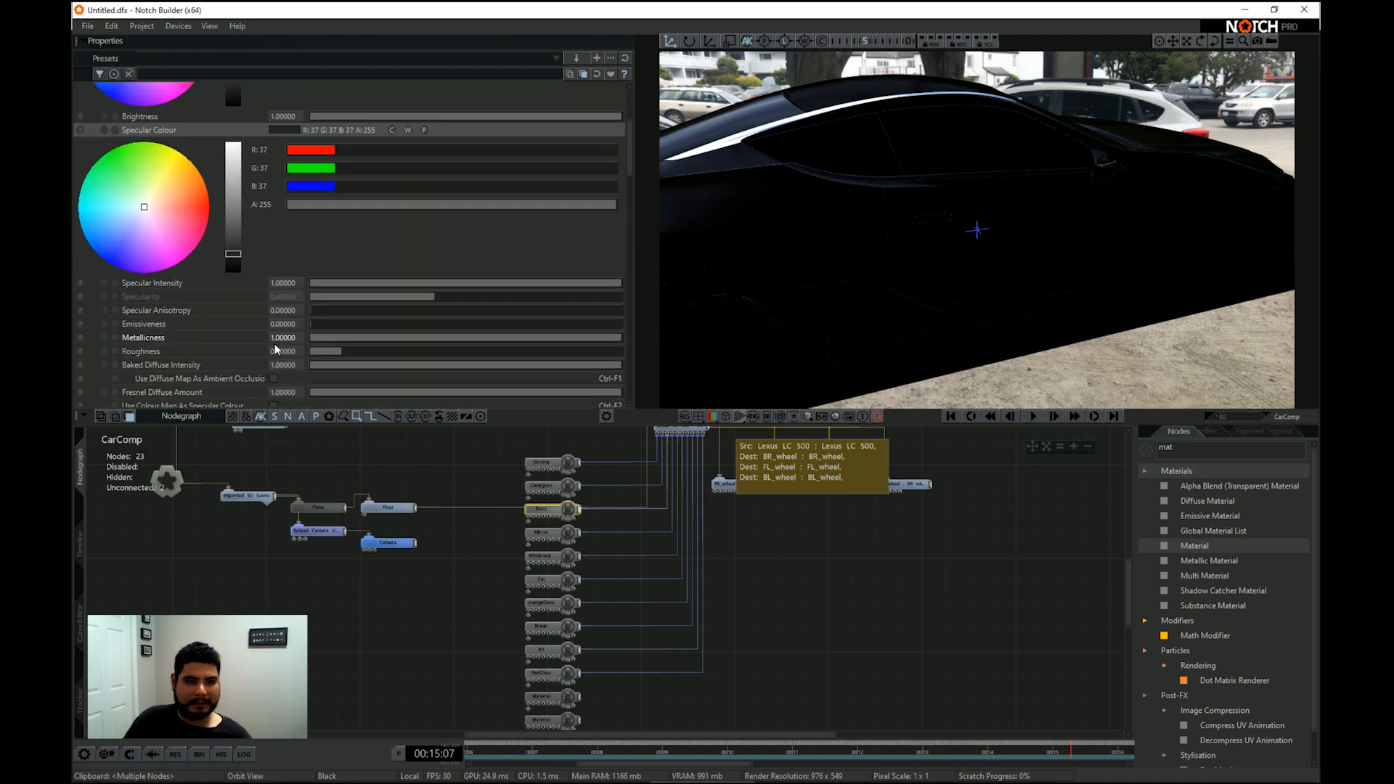
Raise the Black material's Roughness to about 0.376 and check the whole car in the viewport
{"action": "left_click_drag", "start_coordinate": [330, 355], "coordinate": [390, 362]}
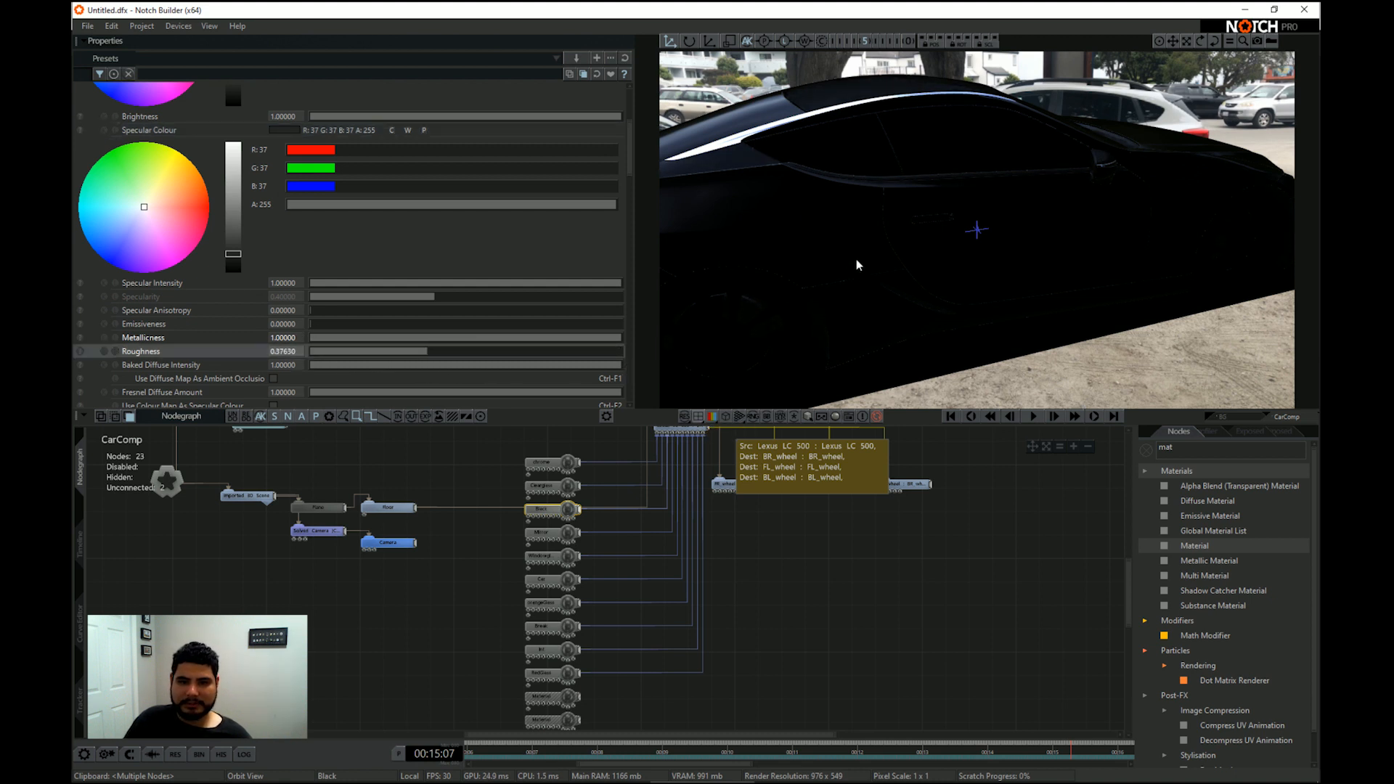
{"action": "scroll", "coordinate": [1025, 259], "scroll_direction": "down", "scroll_amount": 4}
{"action": "right_click_drag", "start_coordinate": [995, 264], "coordinate": [961, 268]}
{"action": "scroll", "coordinate": [958, 269], "scroll_direction": "down", "scroll_amount": 1}
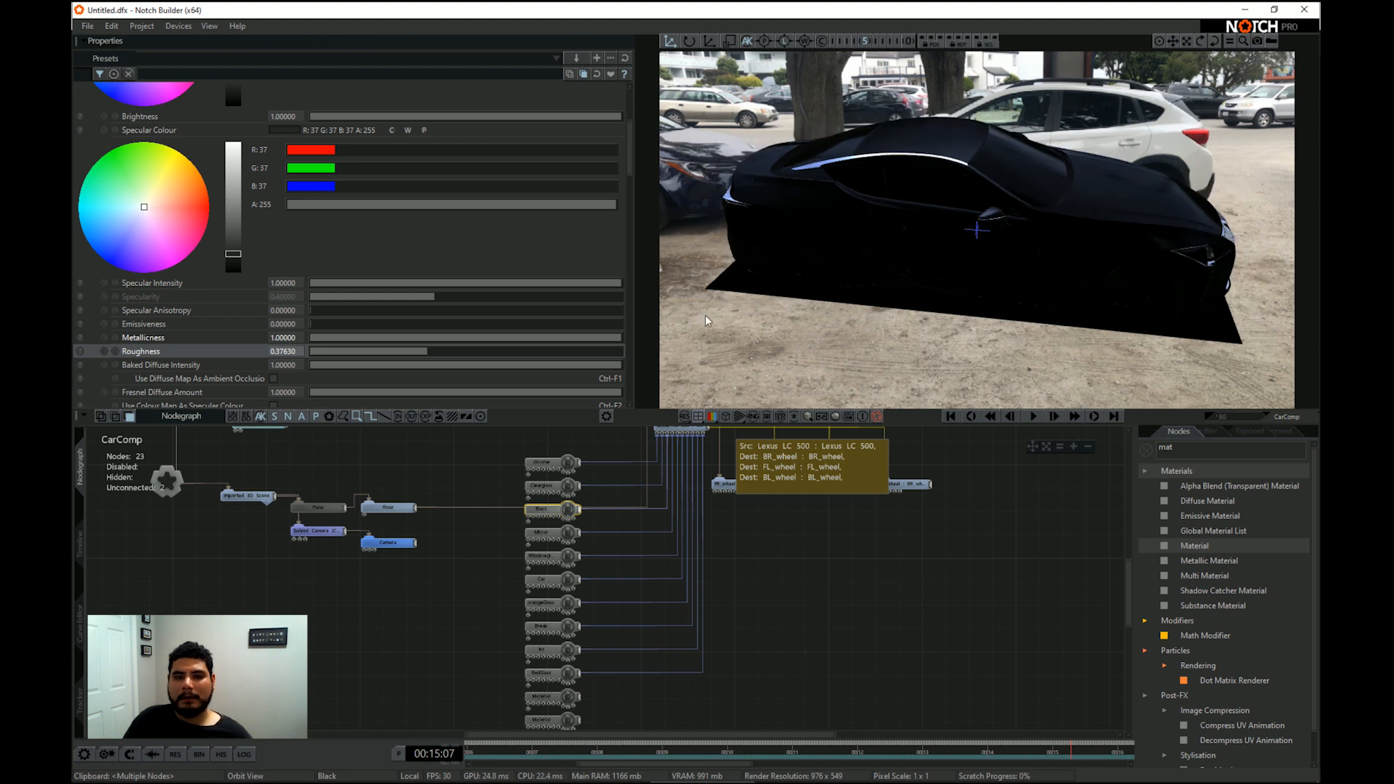
Set the Car material's Metallicness to about 0.985
{"action": "left_click", "coordinate": [566, 580]}
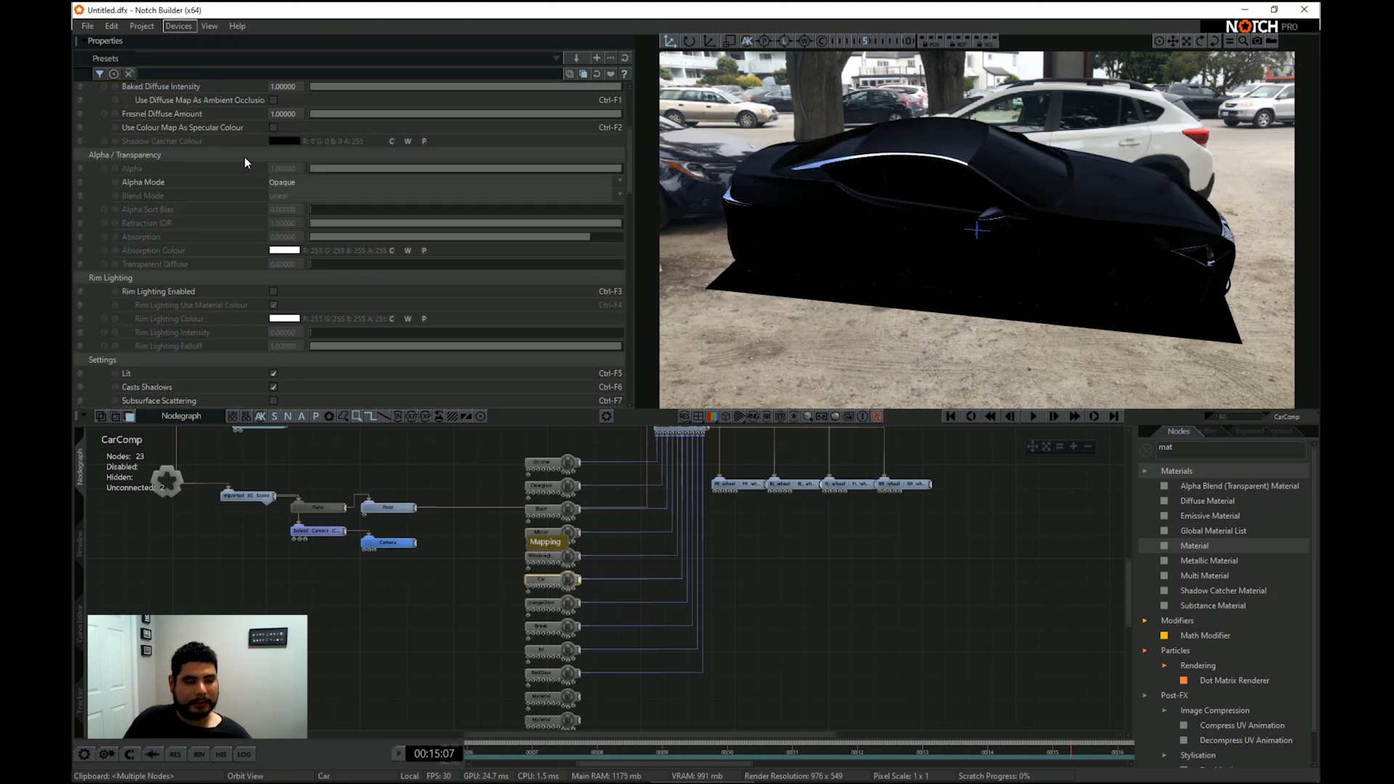
{"action": "scroll", "coordinate": [256, 206], "scroll_direction": "up", "scroll_amount": 5}
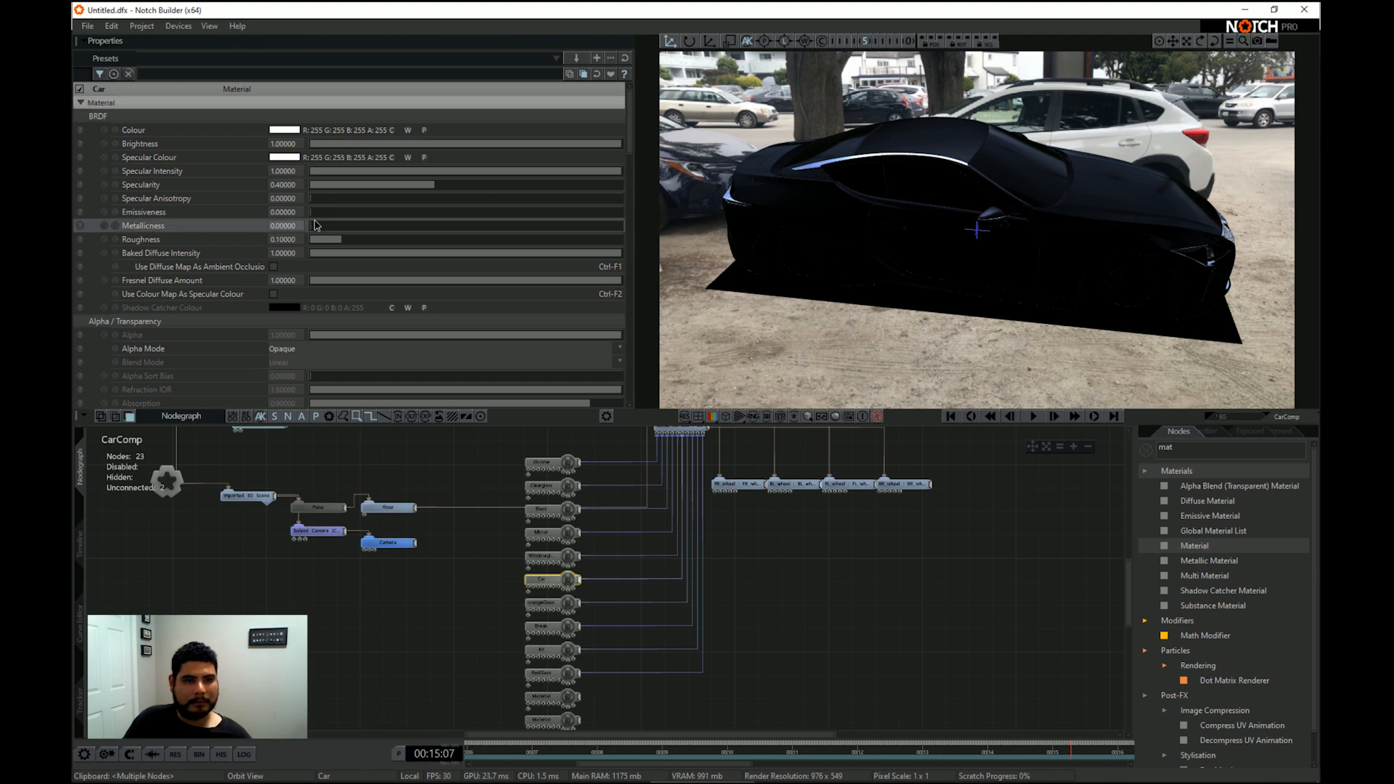
{"action": "left_click_drag", "start_coordinate": [314, 225], "coordinate": [622, 227]}
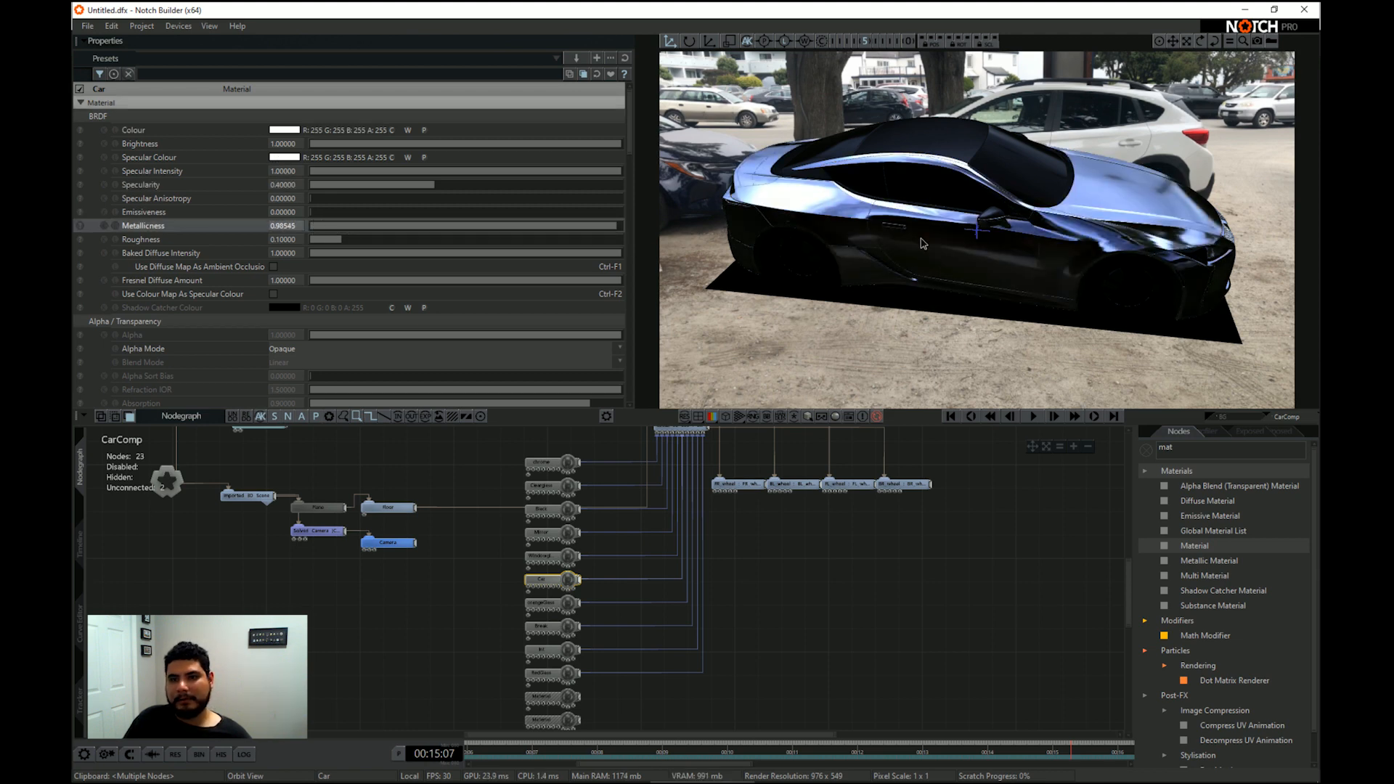
{"action": "left_click_drag", "start_coordinate": [922, 243], "coordinate": [942, 279]}
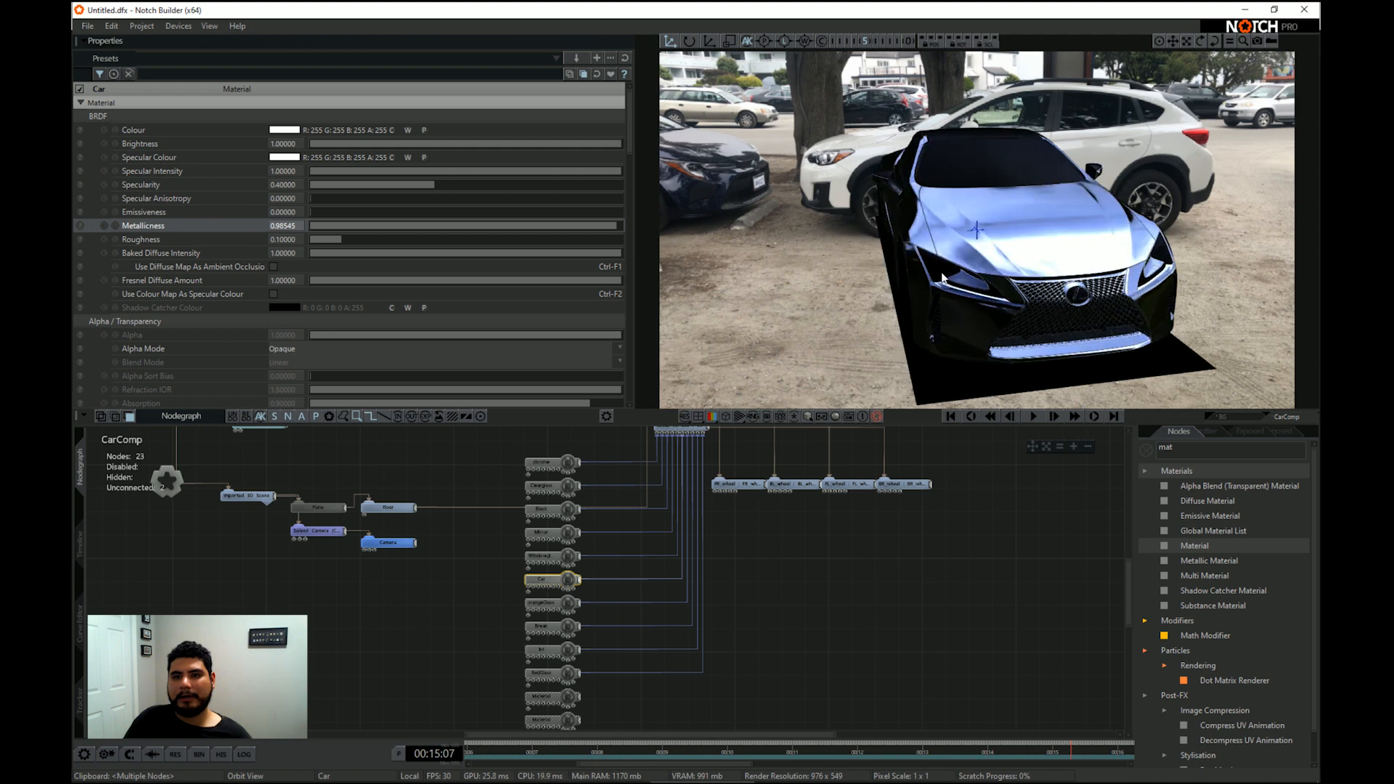
Change the Car material's Specular Colour to dark red, RGB 175, 0, 0
{"action": "left_click", "coordinate": [285, 158]}
{"action": "left_click_drag", "start_coordinate": [233, 169], "coordinate": [223, 472]}
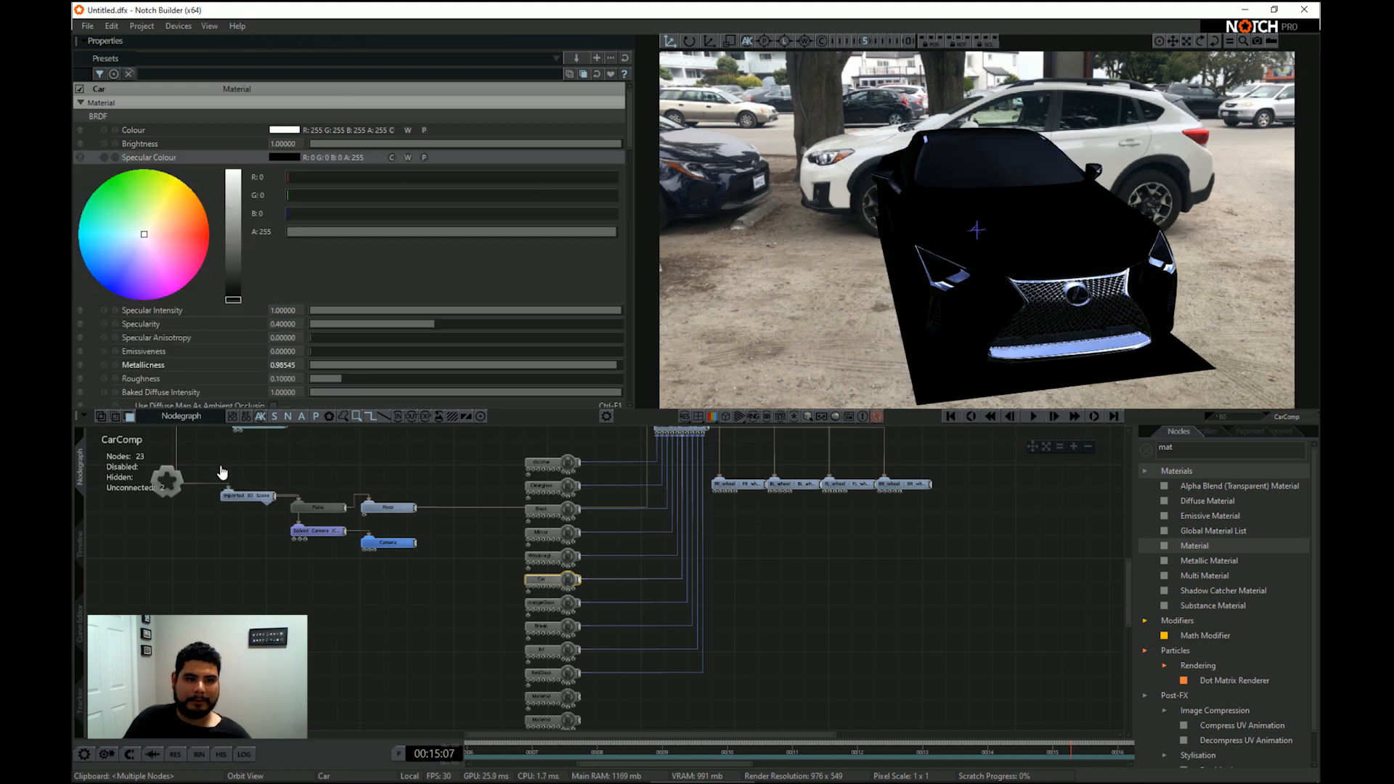
{"action": "left_click_drag", "start_coordinate": [298, 176], "coordinate": [307, 187]}
{"action": "left_click_drag", "start_coordinate": [429, 191], "coordinate": [730, 216]}
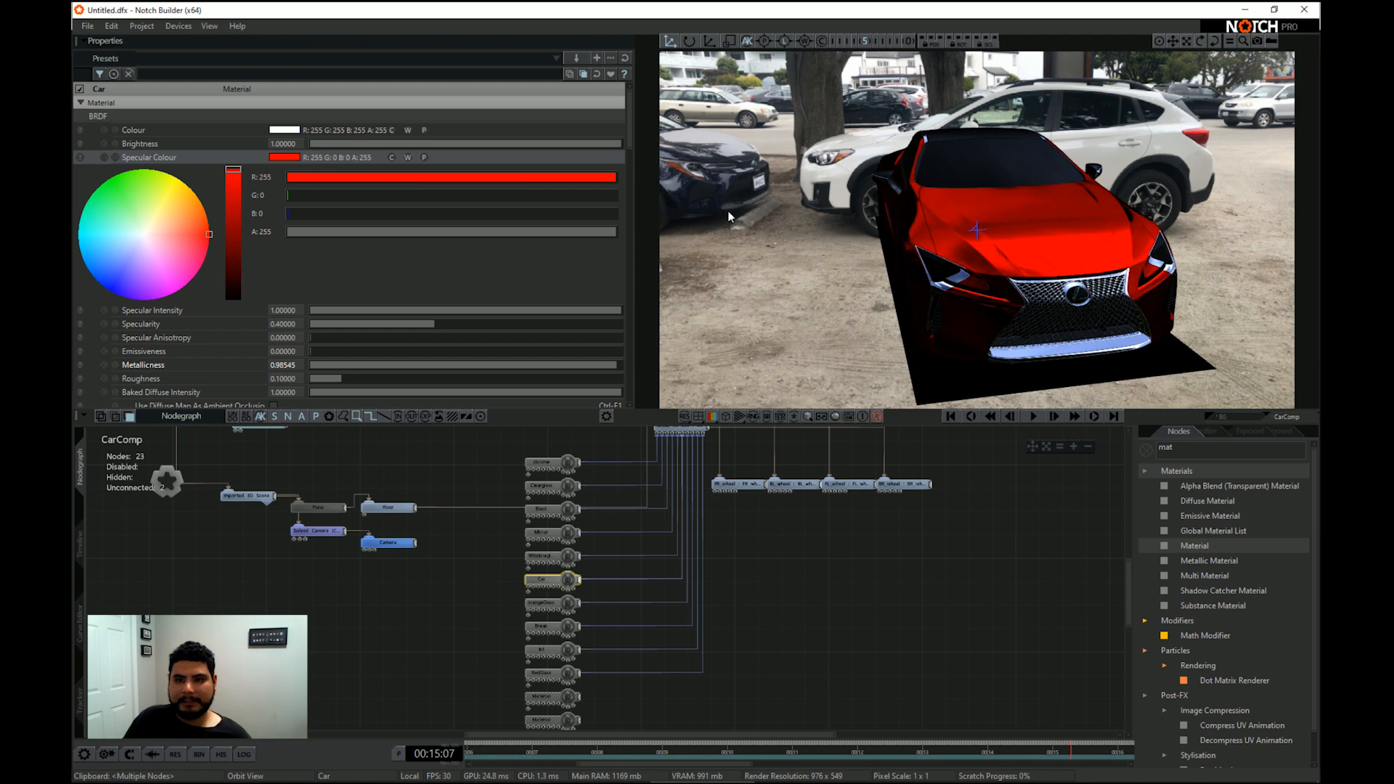
{"action": "left_click_drag", "start_coordinate": [614, 183], "coordinate": [507, 179]}
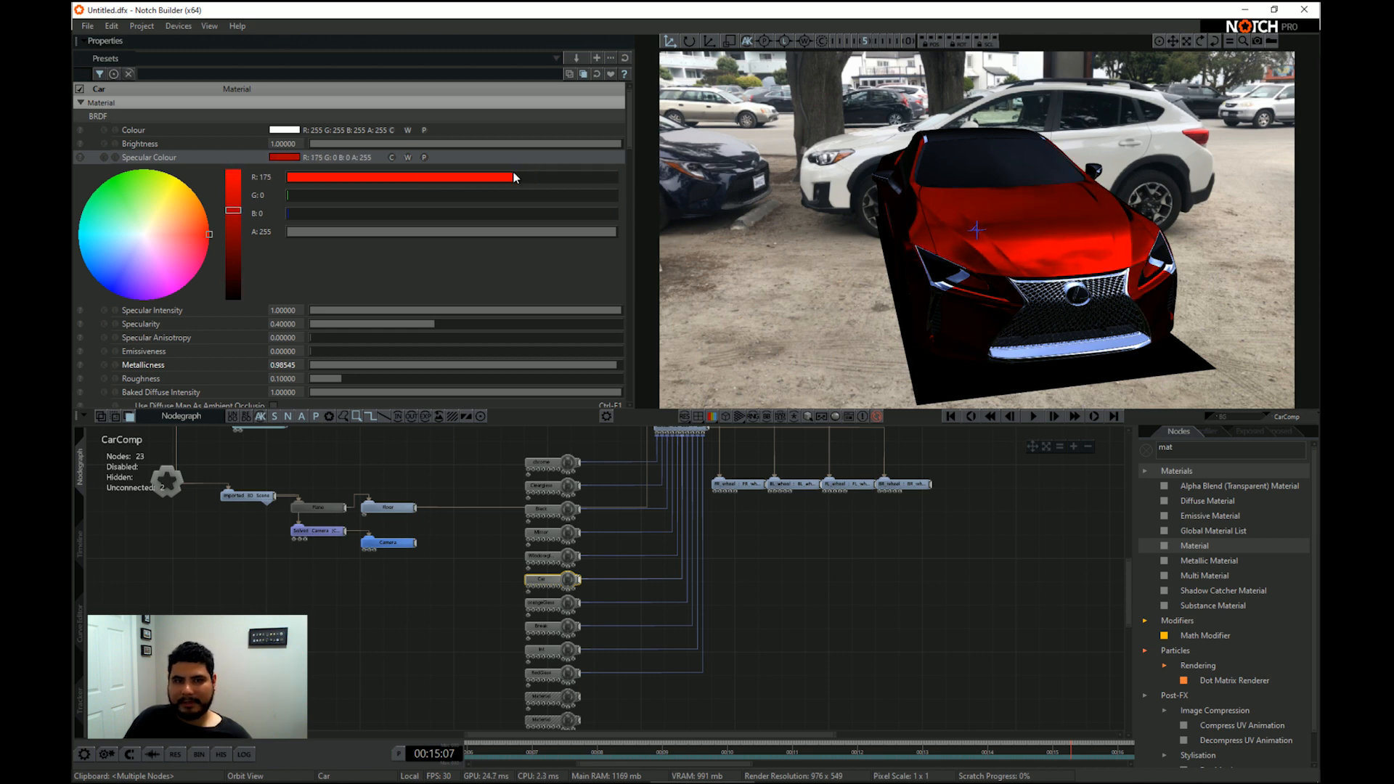
{"action": "middle_click_drag", "start_coordinate": [1017, 309], "coordinate": [1083, 268]}
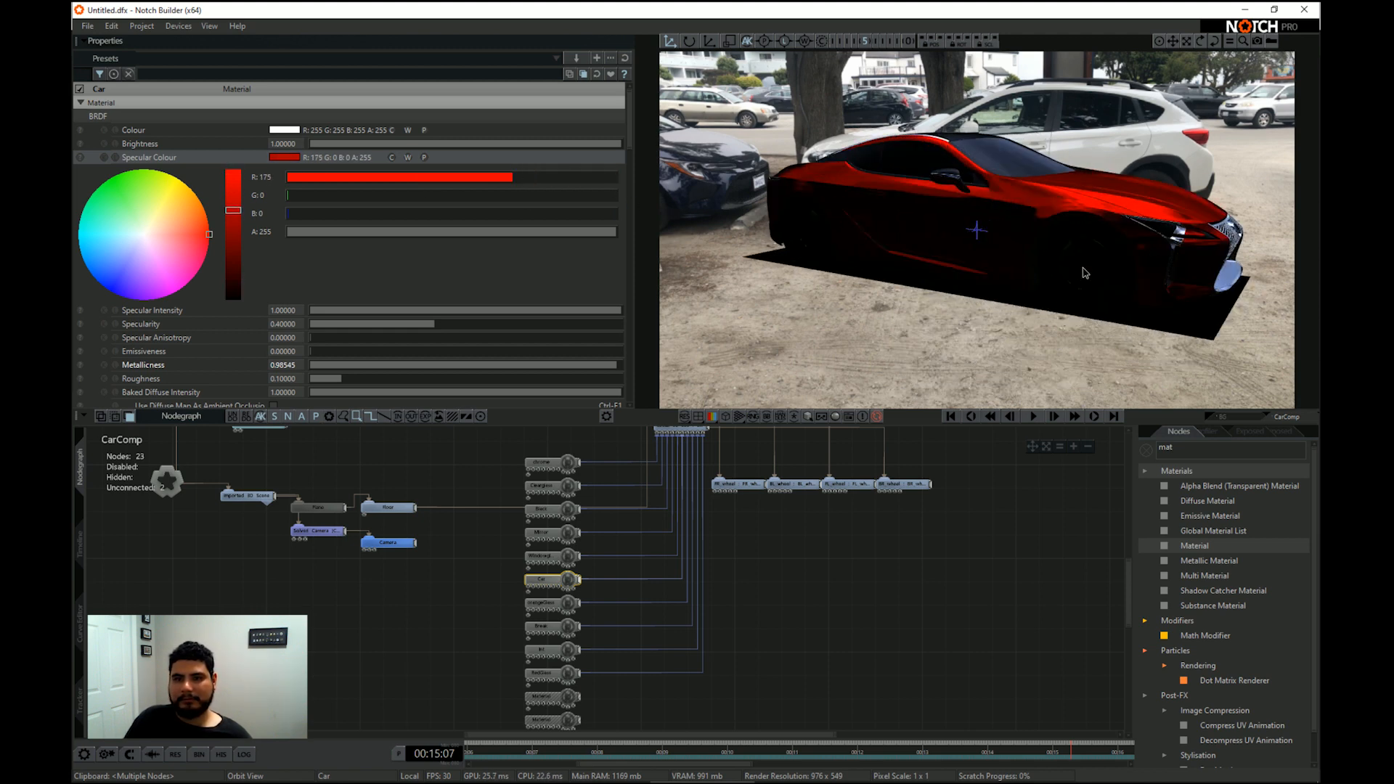
{"action": "middle_click_drag", "start_coordinate": [1000, 278], "coordinate": [924, 238]}
Set the Environment Map node's Diffuse Amount to 1
{"action": "middle_click_drag", "start_coordinate": [519, 501], "coordinate": [537, 589]}
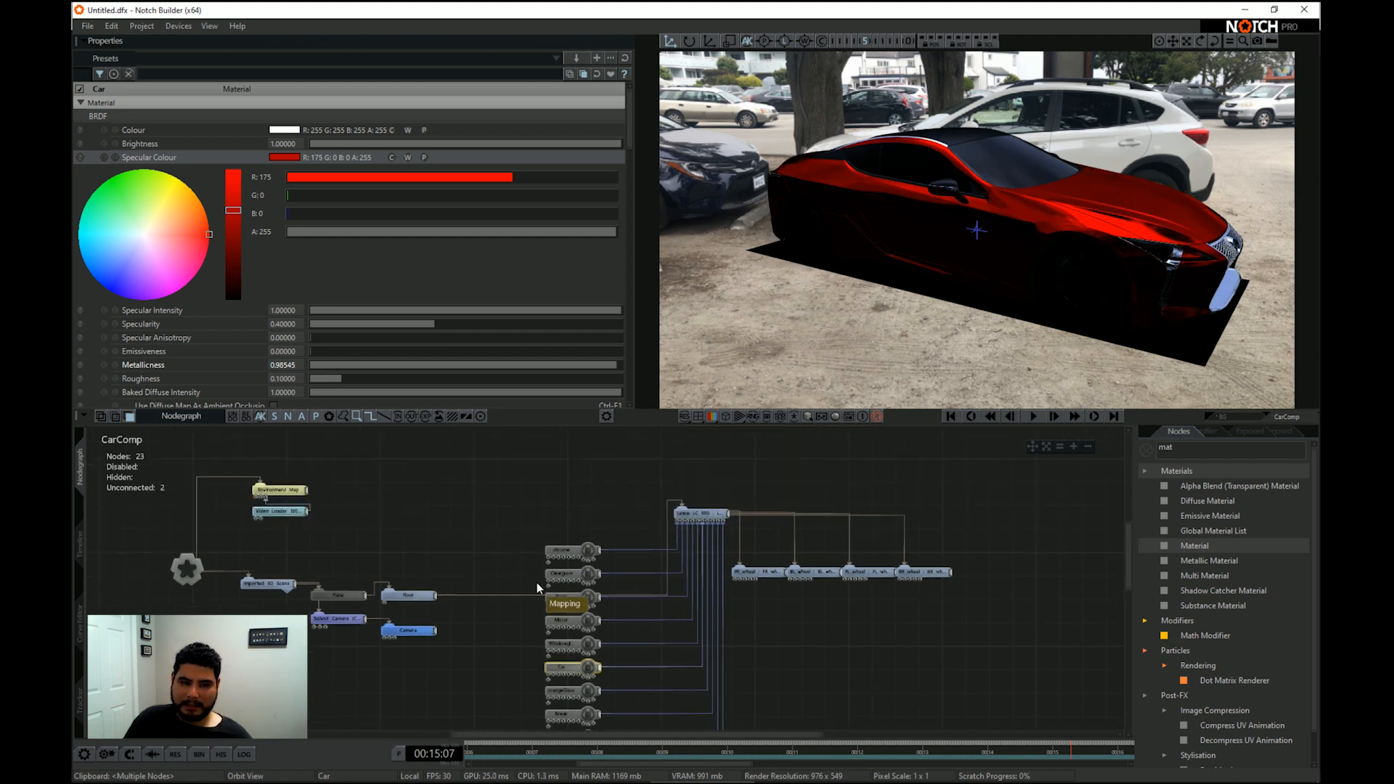
{"action": "scroll", "coordinate": [538, 589], "scroll_direction": "down", "scroll_amount": 1}
{"action": "left_click", "coordinate": [296, 495]}
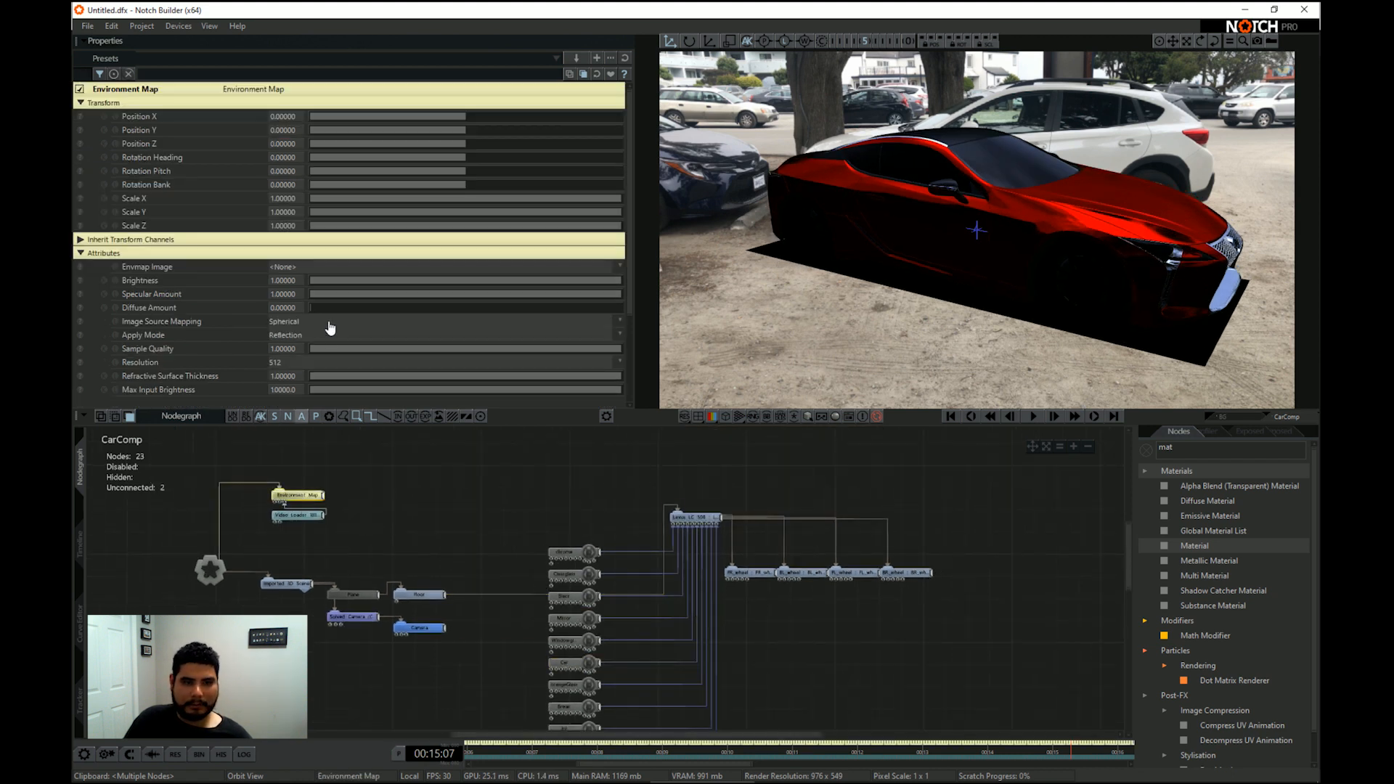
{"action": "left_click_drag", "start_coordinate": [318, 311], "coordinate": [705, 301]}
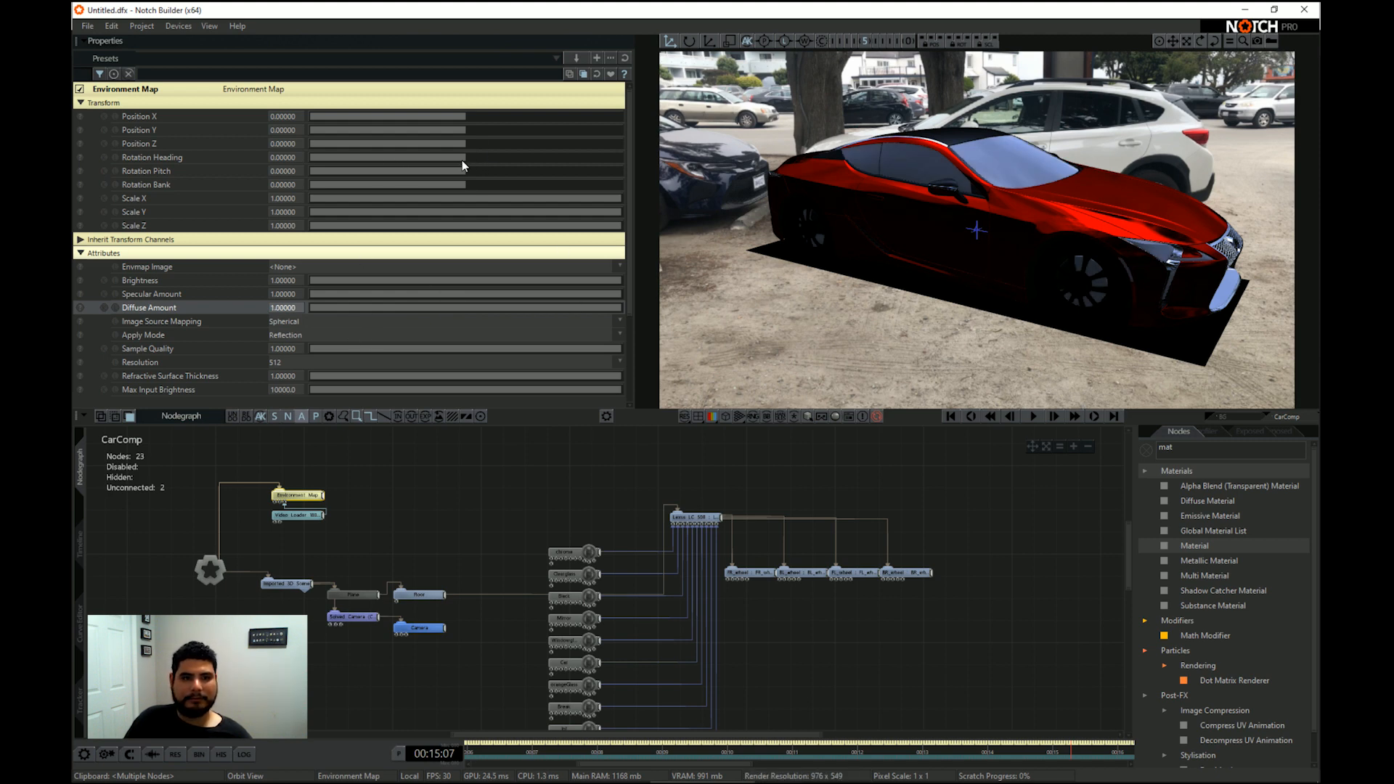
Review the car through the tracked camera and move the playhead to 00:01:04
{"action": "left_click_drag", "start_coordinate": [1195, 206], "coordinate": [976, 207], "text": "alt"}
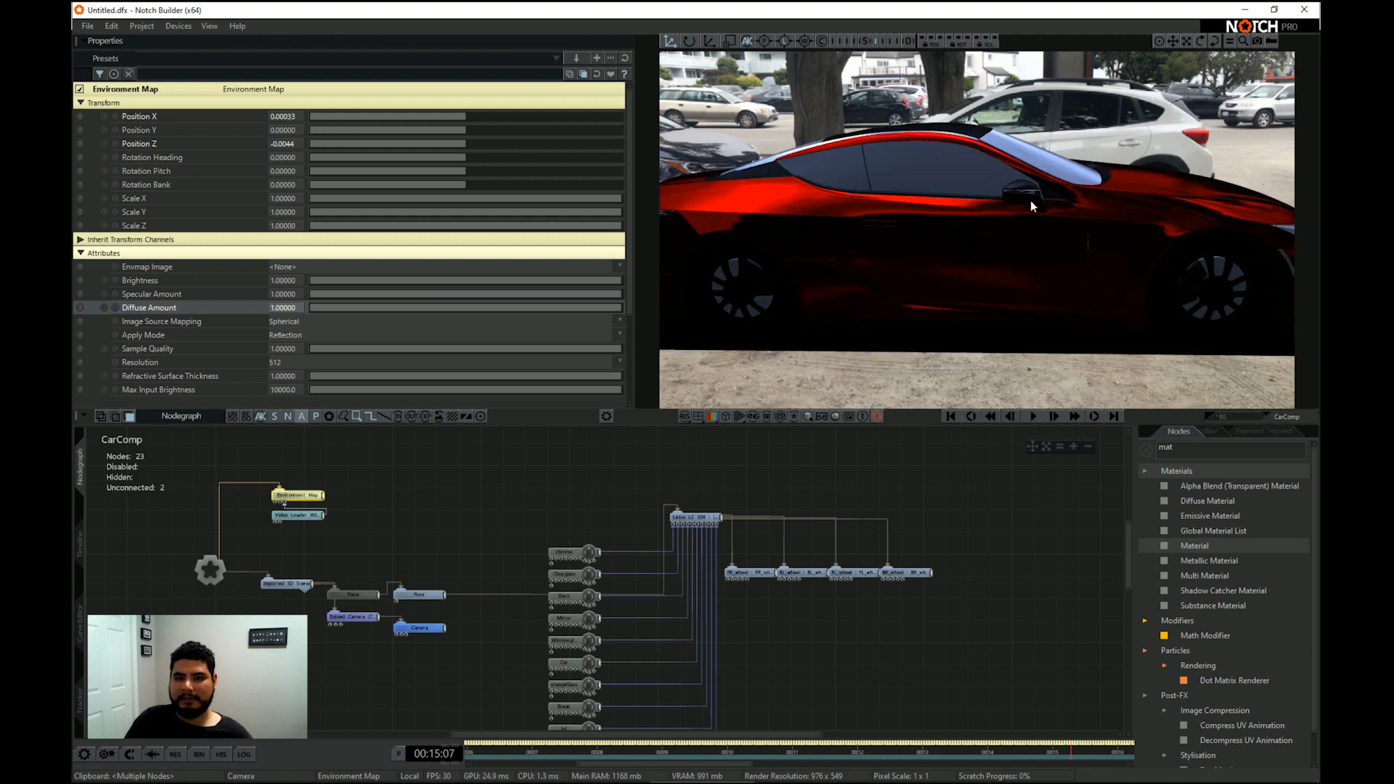
{"action": "key", "text": "space"}
{"action": "left_click_drag", "start_coordinate": [832, 755], "coordinate": [109, 690]}
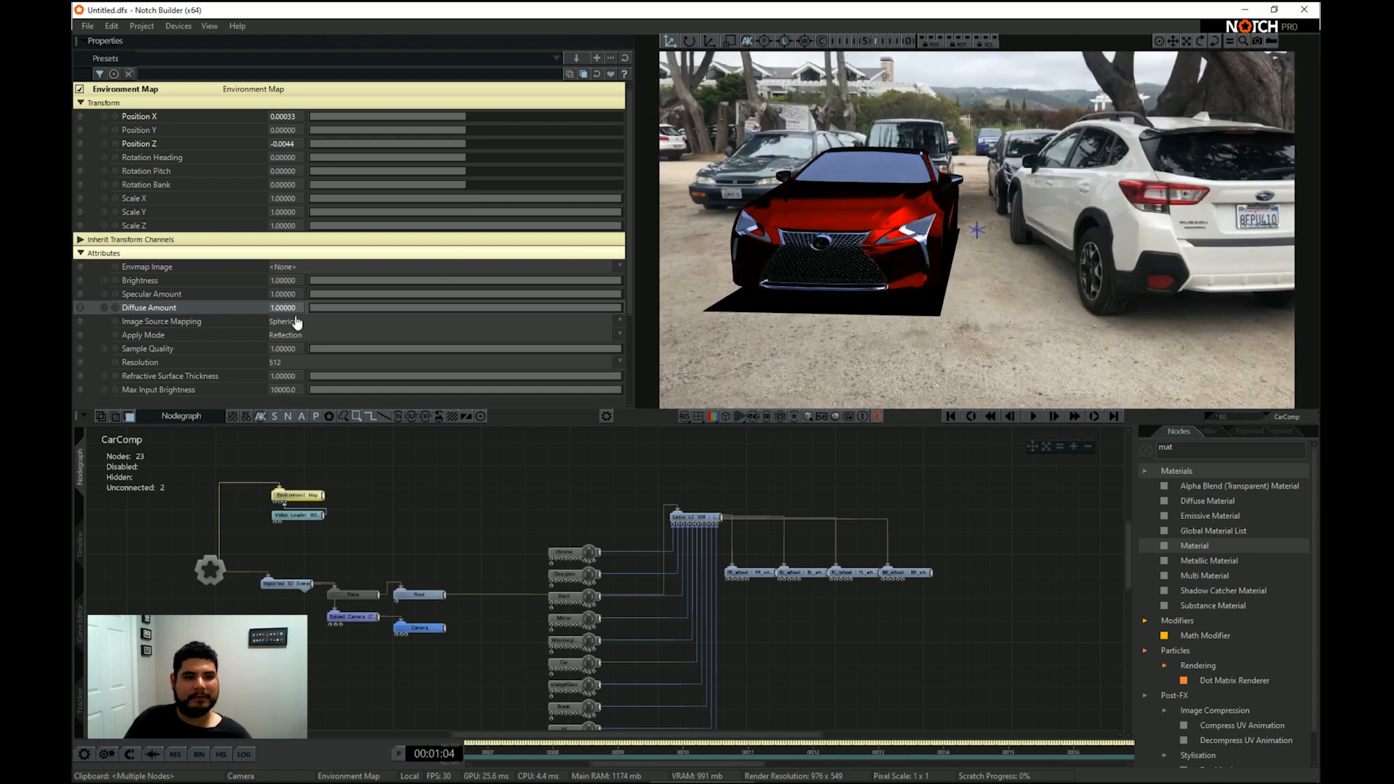
Reset the Environment Map node's Position Z and Position X to 0
{"action": "double_click", "coordinate": [296, 157]}
{"action": "double_click", "coordinate": [295, 143]}
{"action": "double_click", "coordinate": [273, 117]}
{"action": "type", "text": "0"}
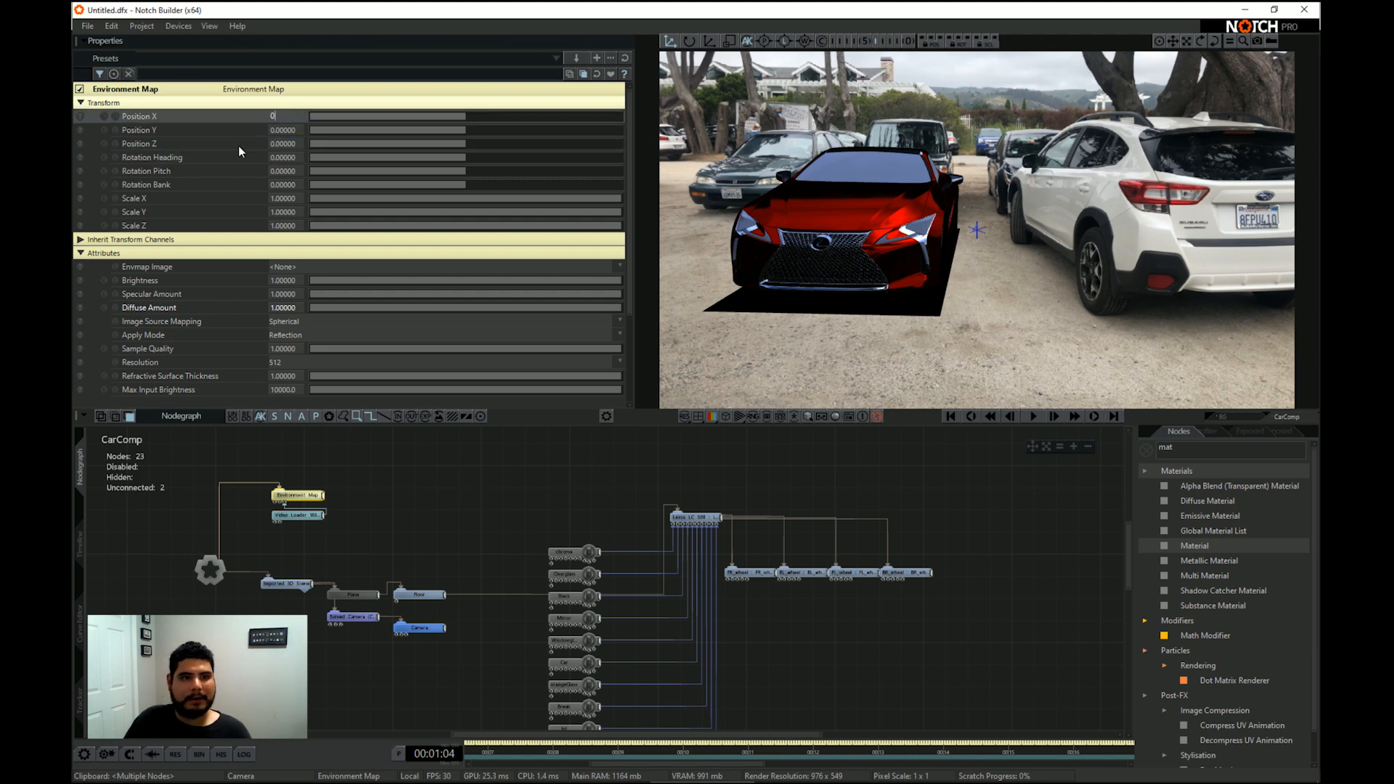
Rotate the Environment Map node to a Rotation Heading of about -156.05 and set its Resolution to 1024
{"action": "key", "text": "Return"}
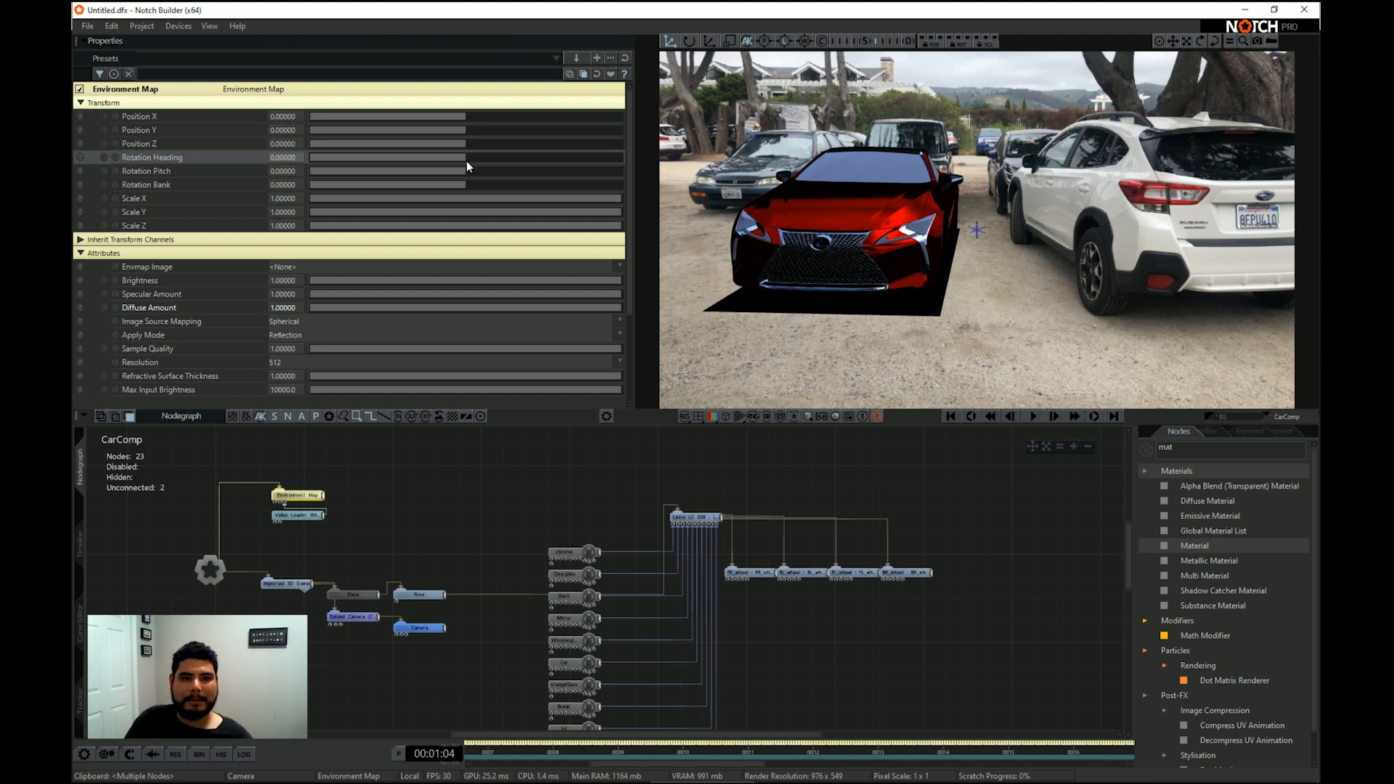
{"action": "left_click_drag", "start_coordinate": [467, 159], "coordinate": [333, 141]}
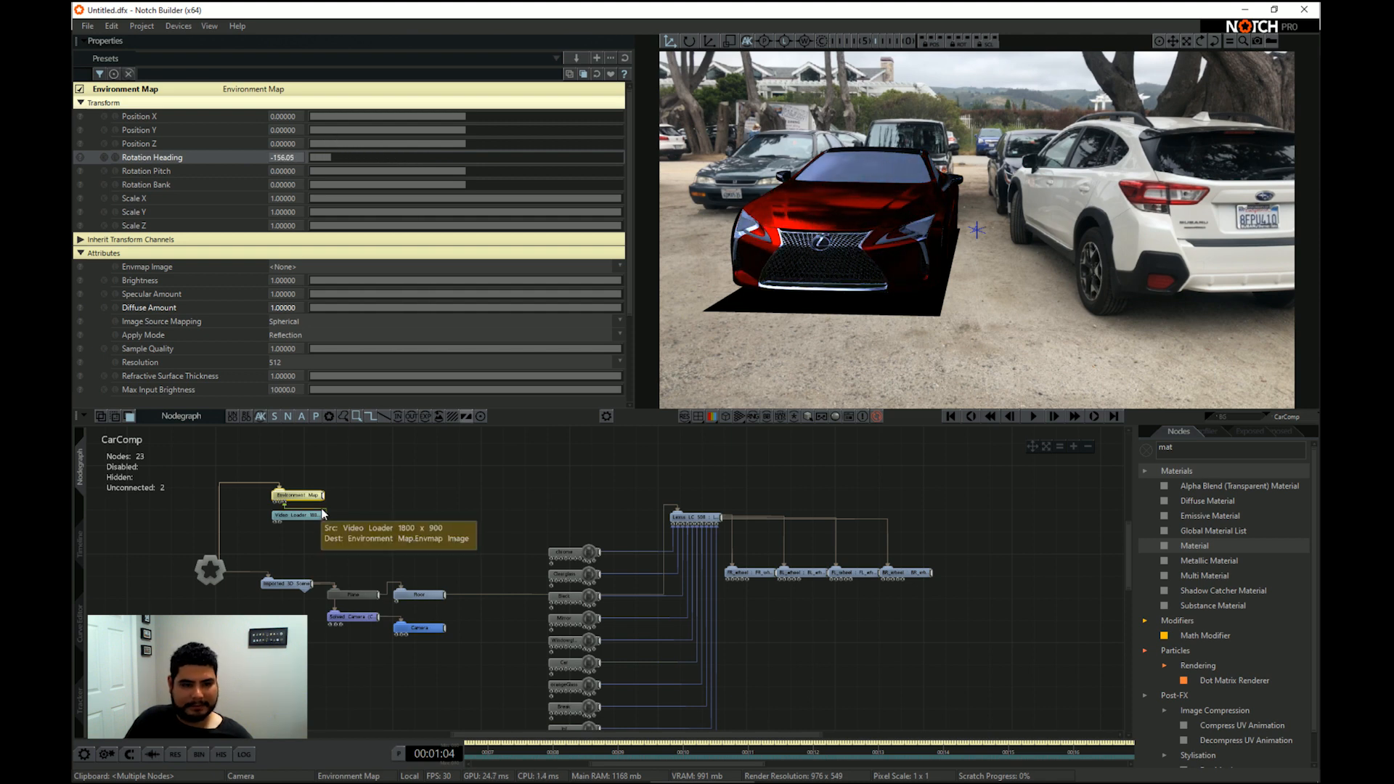
{"action": "left_click", "coordinate": [311, 502]}
{"action": "left_click", "coordinate": [310, 496]}
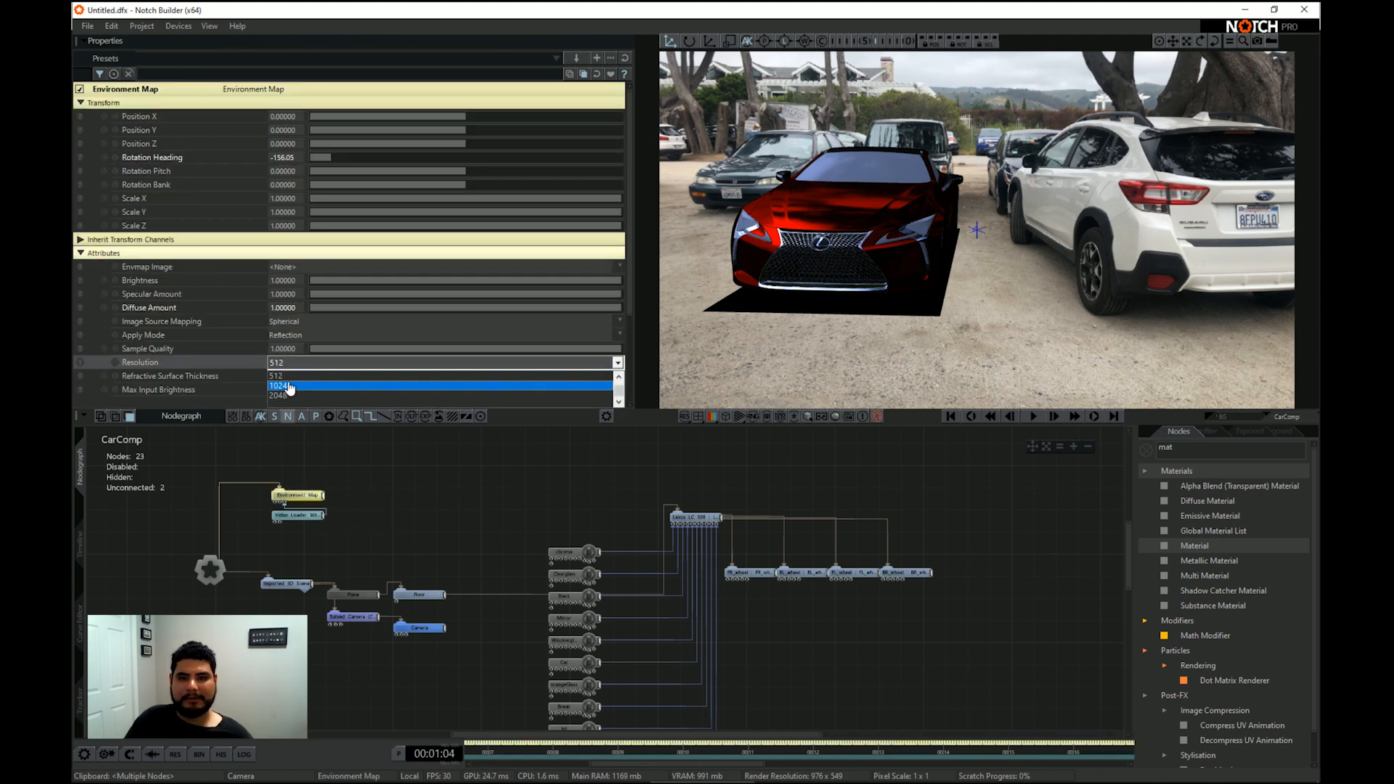
{"action": "left_click", "coordinate": [287, 384]}
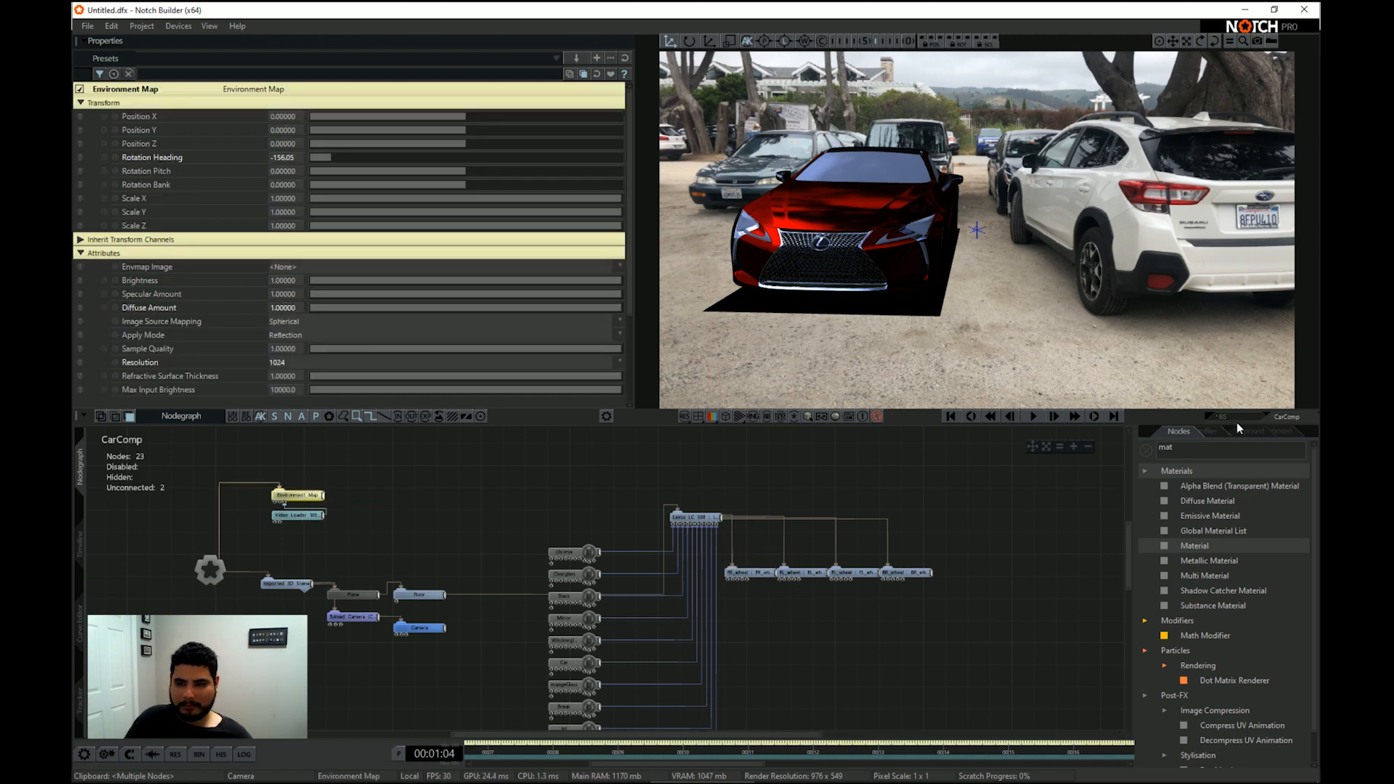
Add a Light node to the scene root and connect the Lexus LC 500 node to its Target Node input
{"action": "left_click", "coordinate": [1207, 446]}
{"action": "type", "text": "light"}
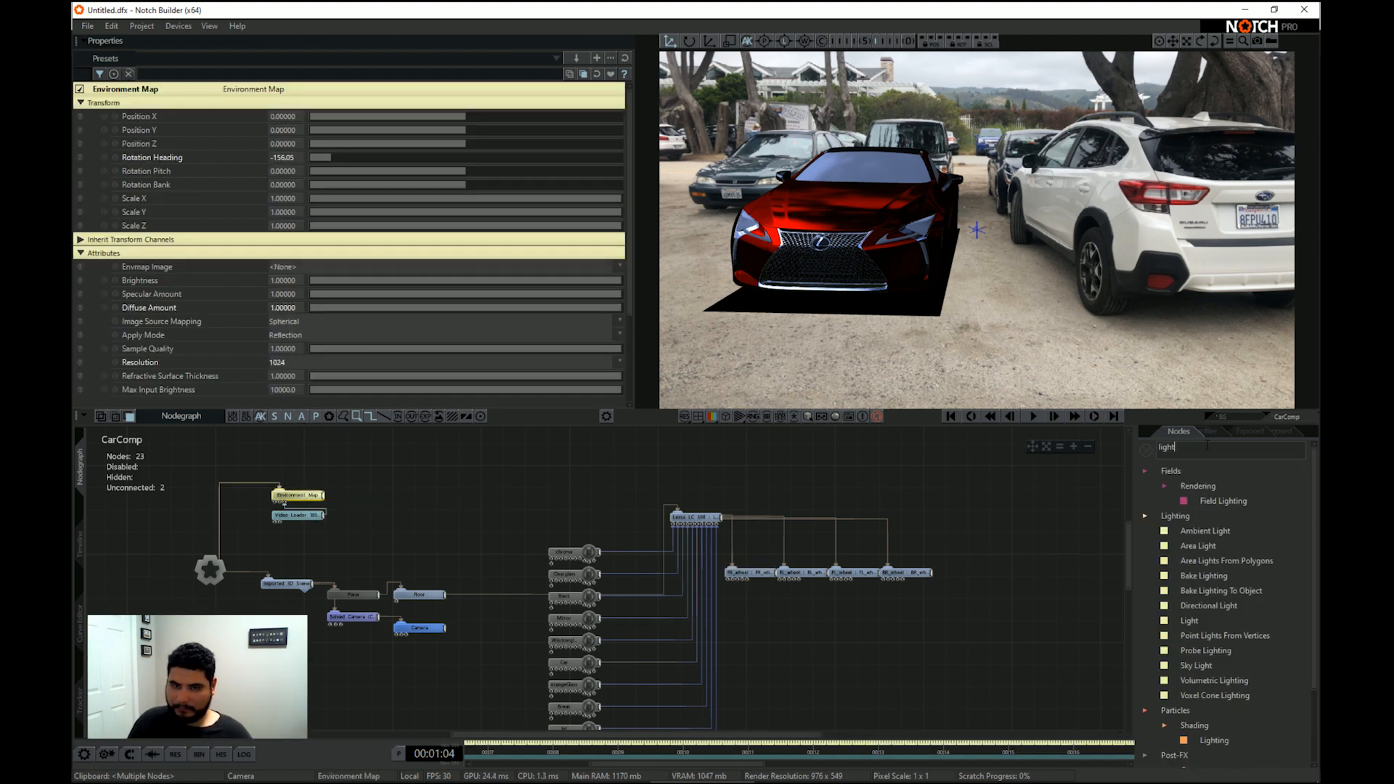
{"action": "left_click_drag", "start_coordinate": [1184, 622], "coordinate": [410, 493]}
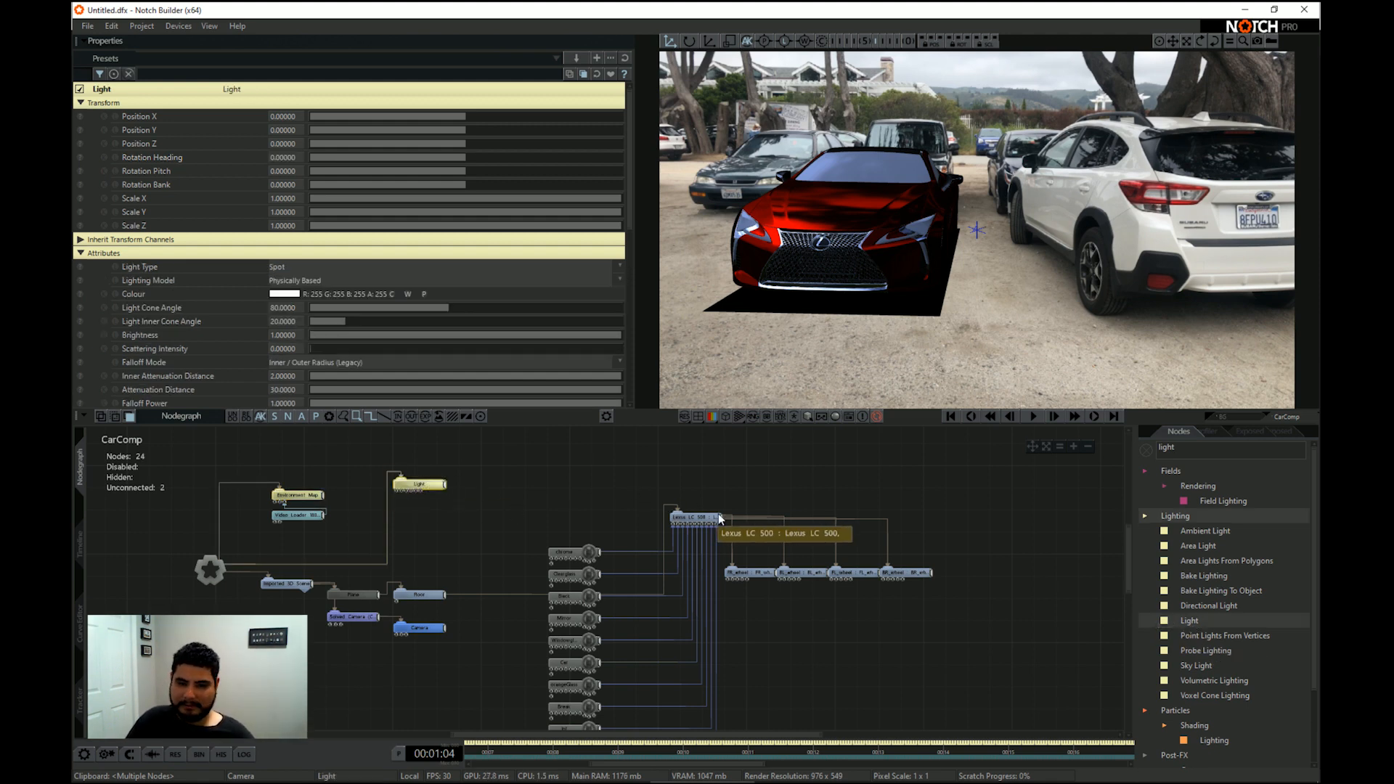
{"action": "left_click_drag", "start_coordinate": [697, 515], "coordinate": [419, 492]}
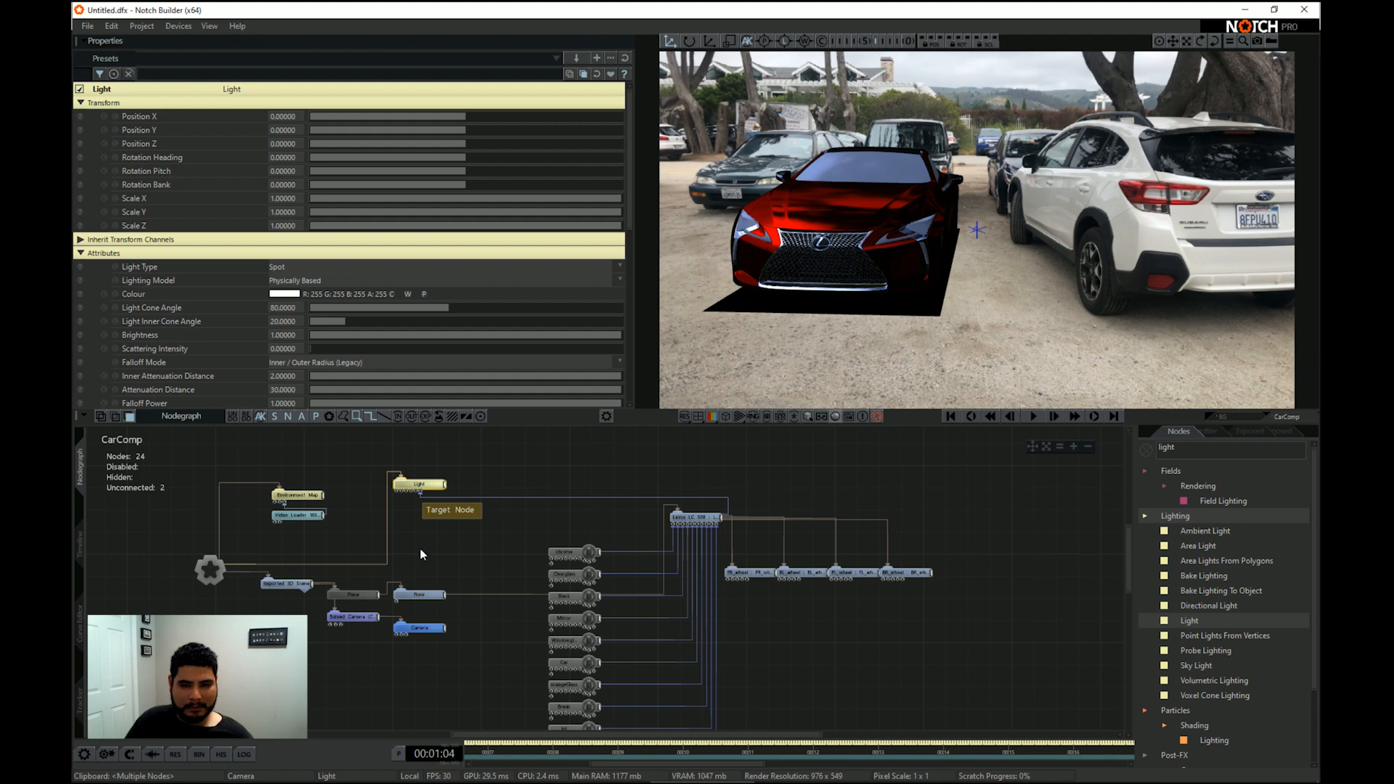
Set the Floor node's Rotation Heading to about -8.23 and check the car at 00:12:10
{"action": "left_click", "coordinate": [420, 595]}
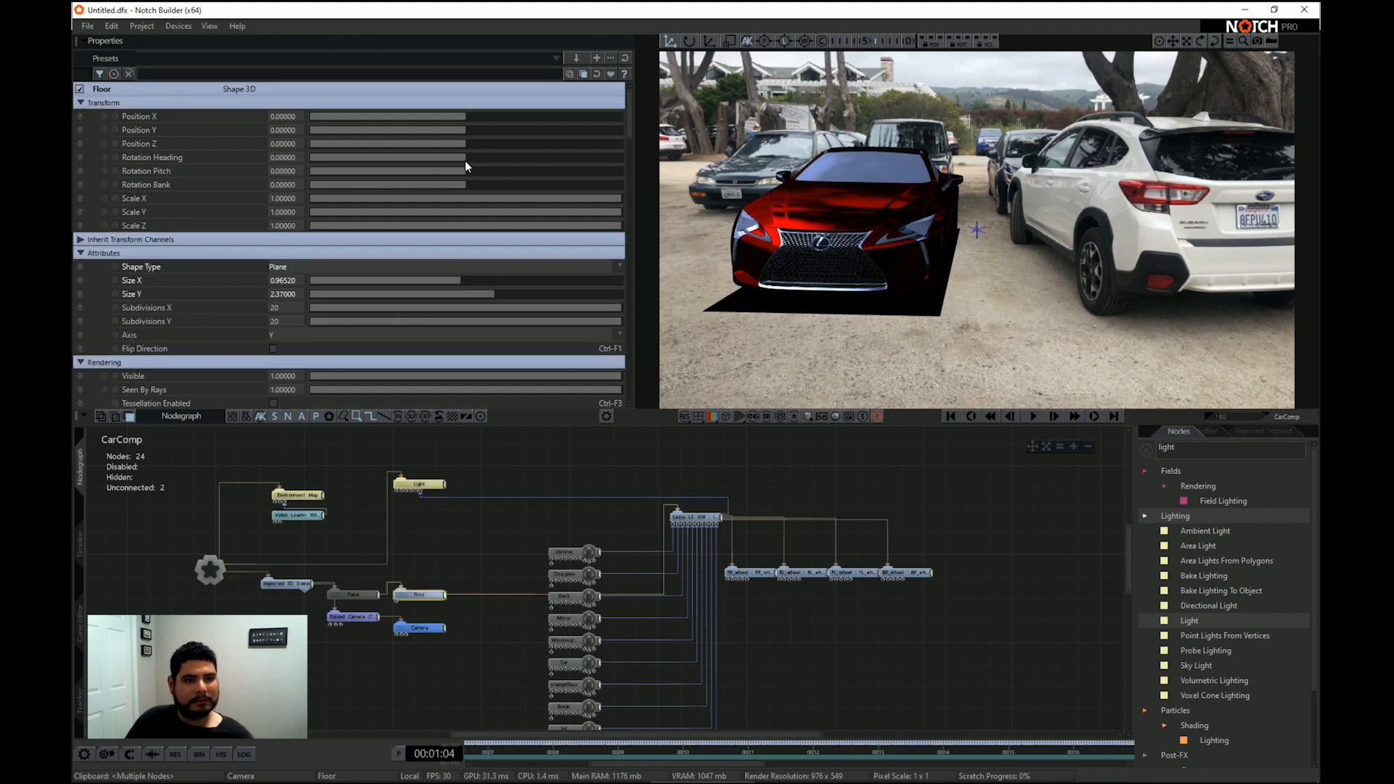
{"action": "left_click_drag", "start_coordinate": [469, 159], "coordinate": [488, 212]}
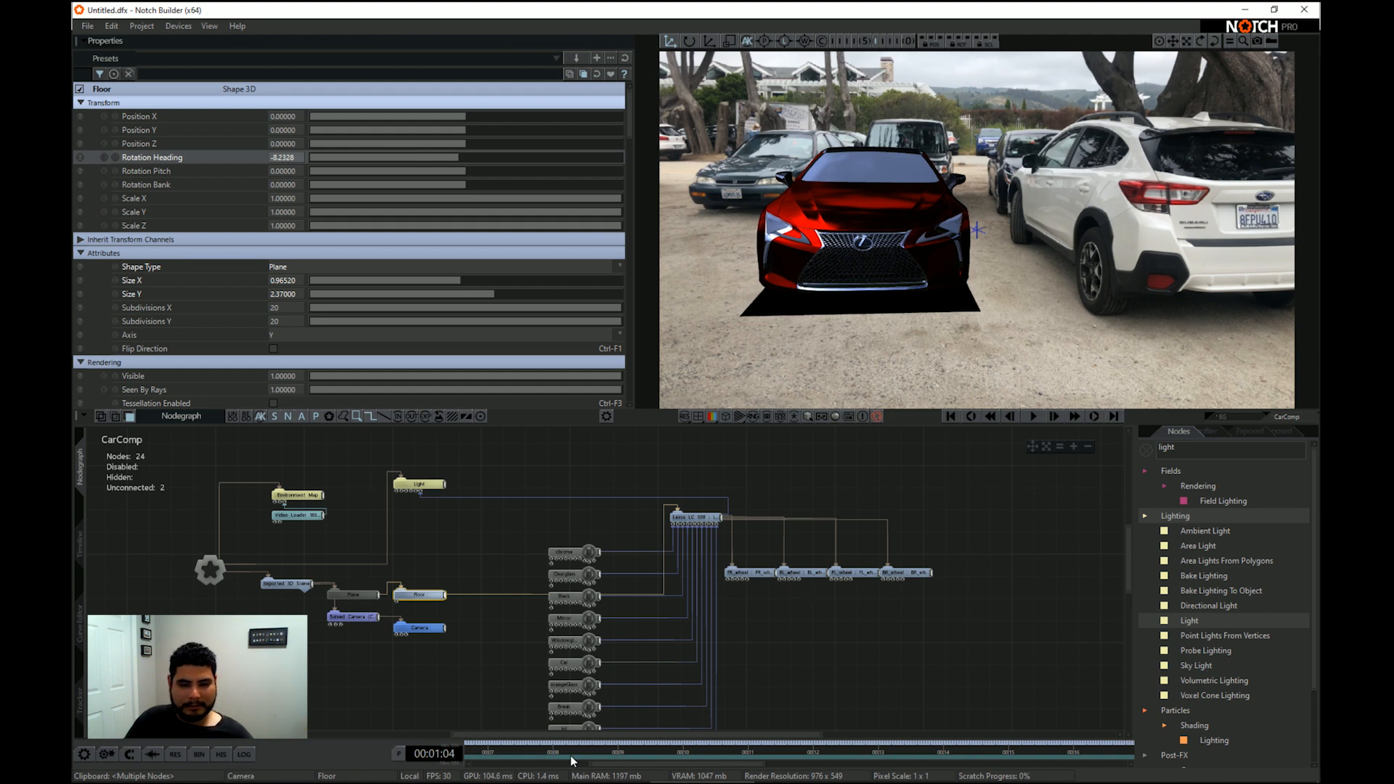
{"action": "left_click_drag", "start_coordinate": [564, 747], "coordinate": [839, 748]}
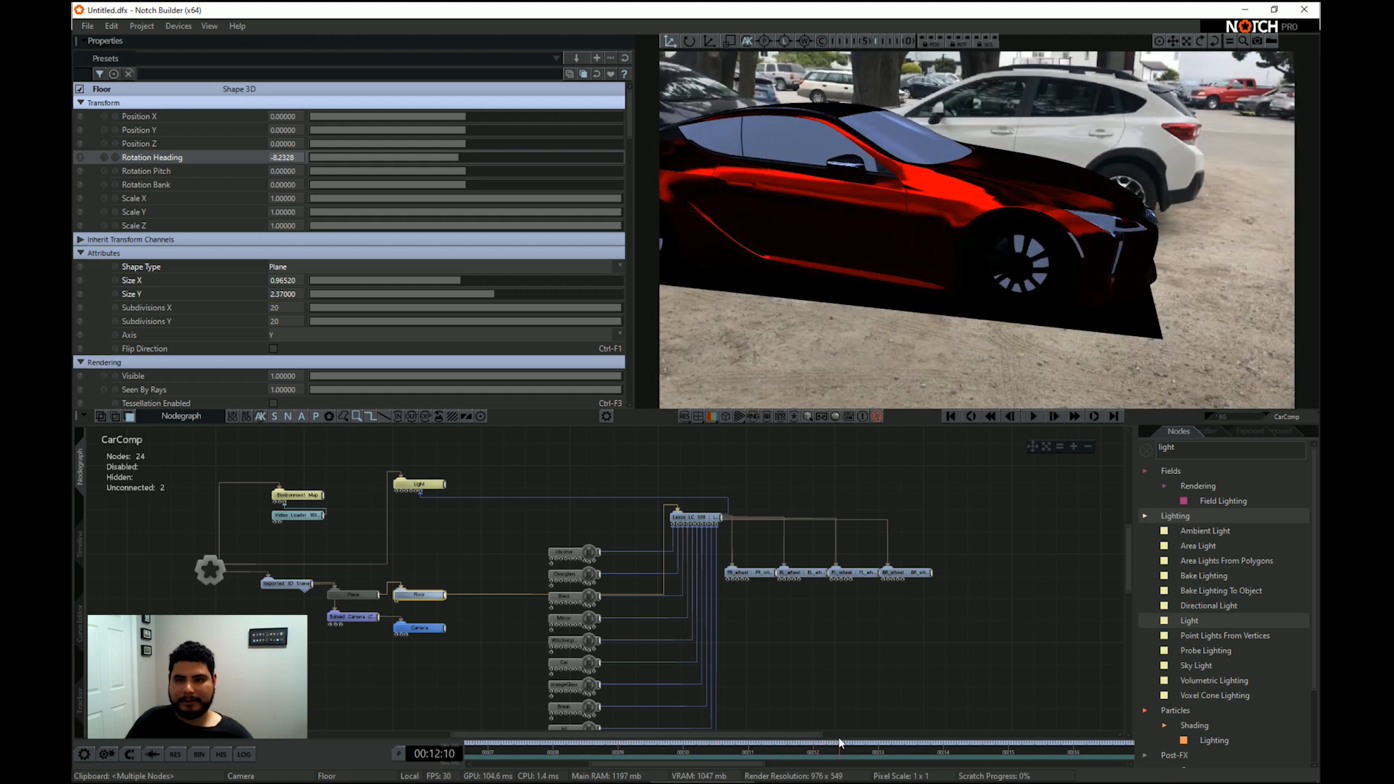
Set the Light node's Scattering Intensity to about 0.43
{"action": "left_click", "coordinate": [419, 484]}
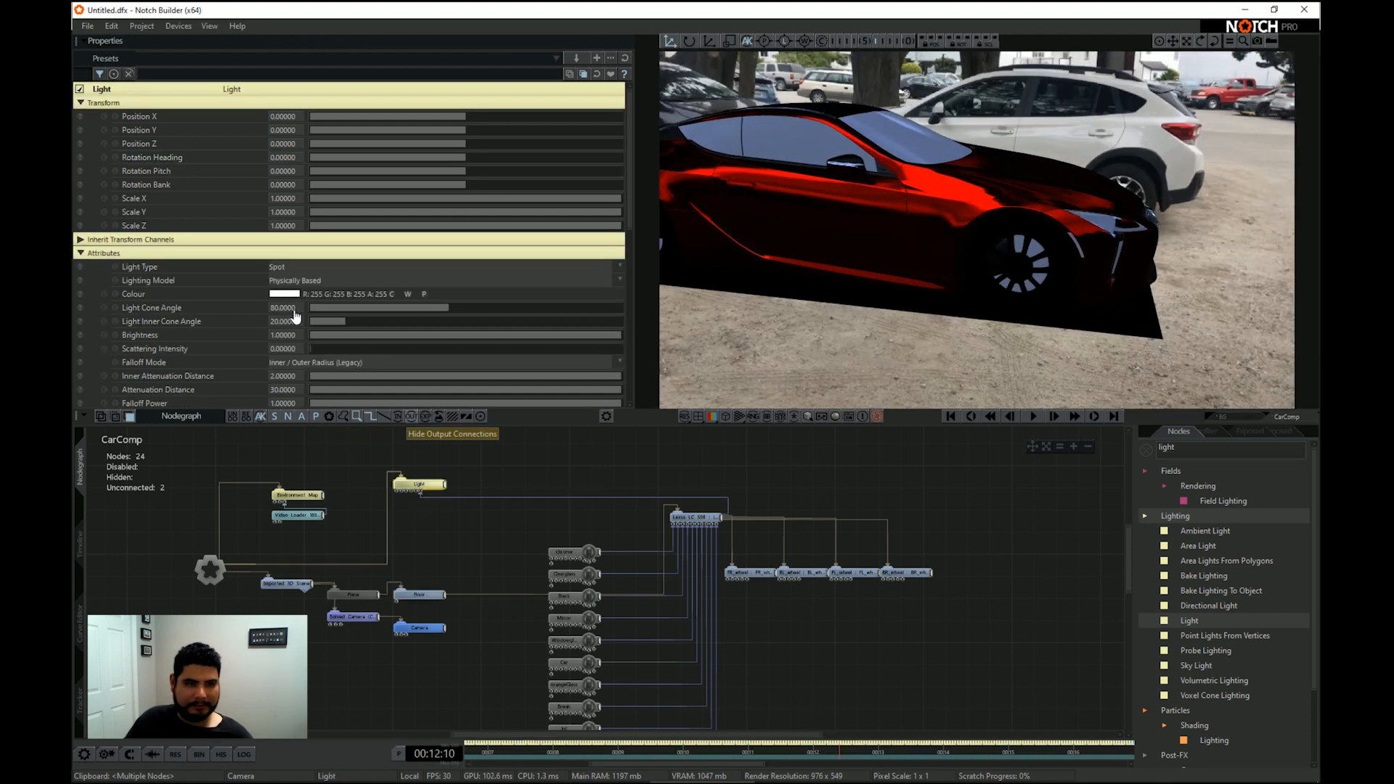
{"action": "scroll", "coordinate": [285, 292], "scroll_direction": "down", "scroll_amount": 2}
{"action": "left_click_drag", "start_coordinate": [318, 286], "coordinate": [444, 284]}
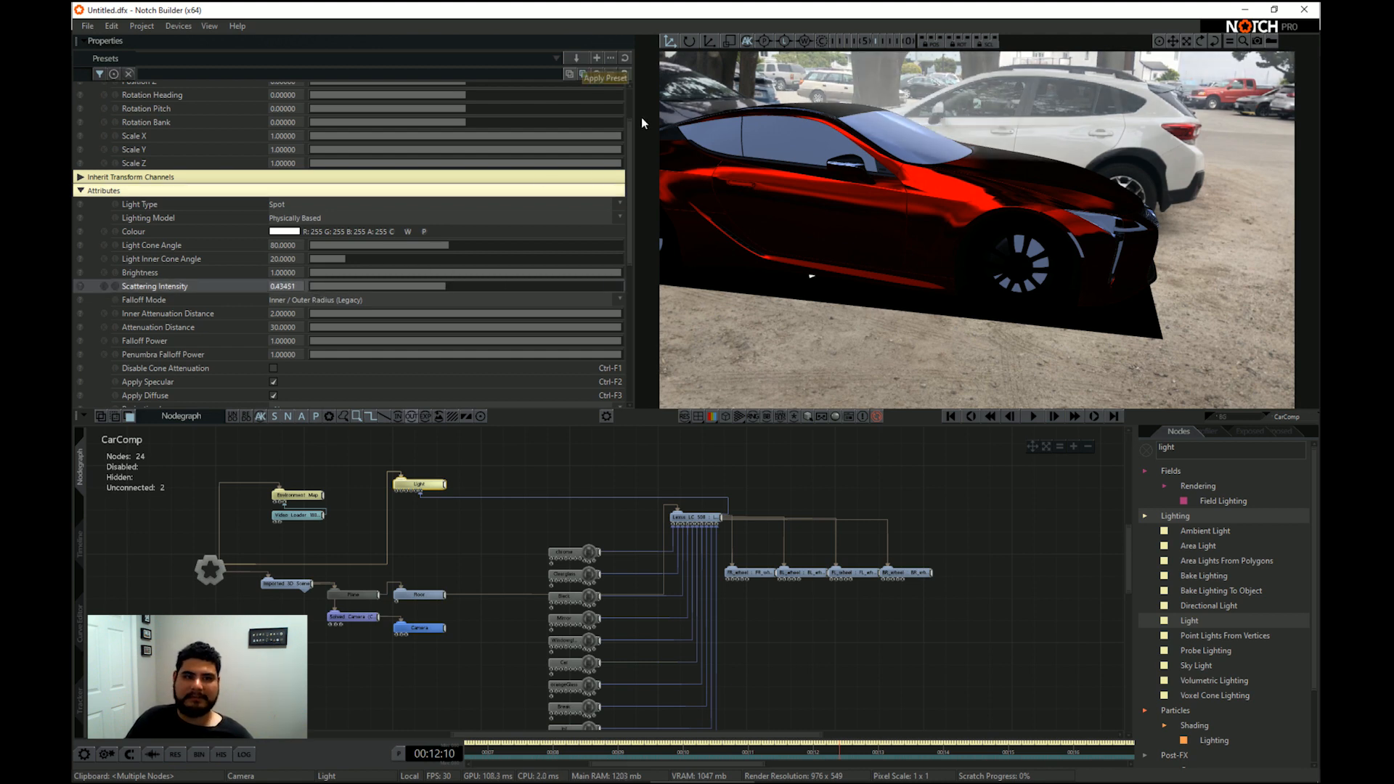
Raise the Light node to Position Y 10 while viewing the car in the orbit view
{"action": "scroll", "coordinate": [416, 271], "scroll_direction": "up", "scroll_amount": 2}
{"action": "key", "text": "4"}
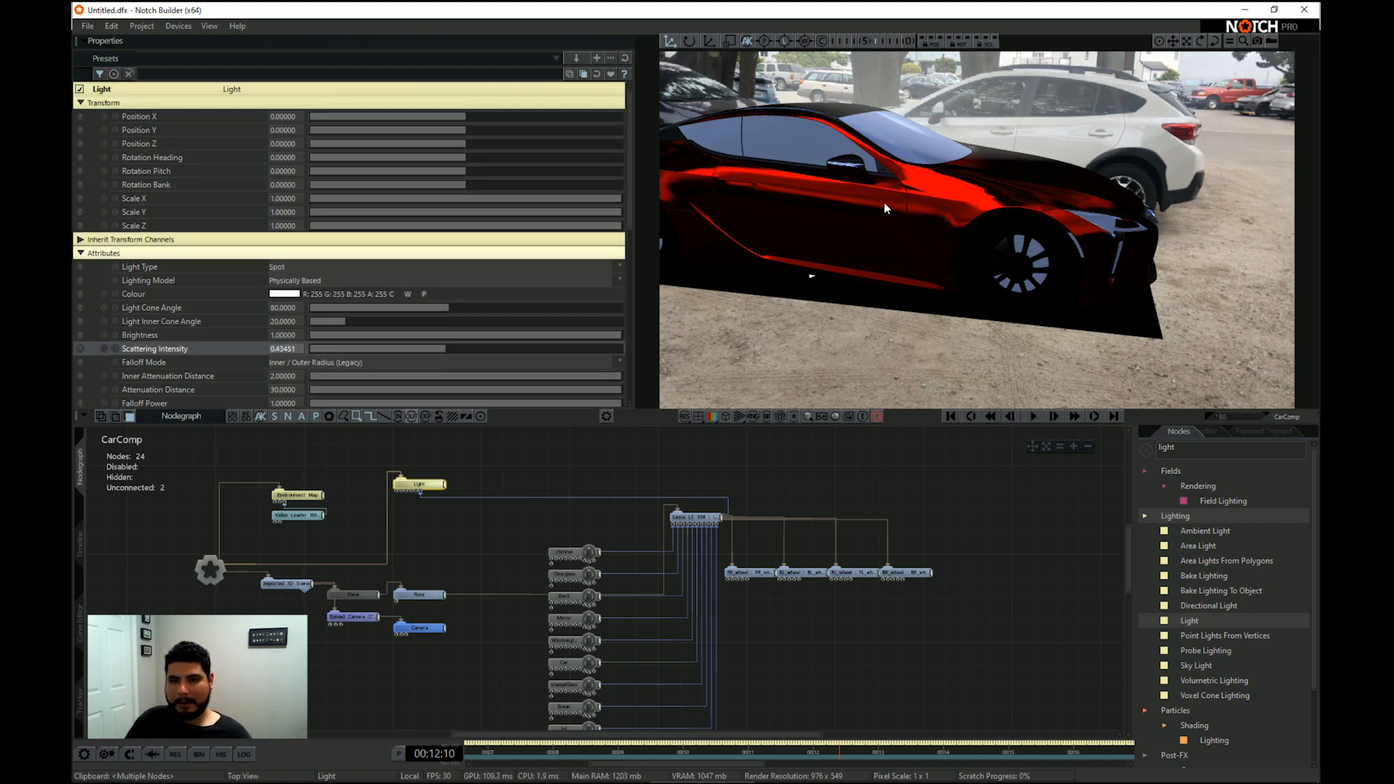
{"action": "key", "text": "5"}
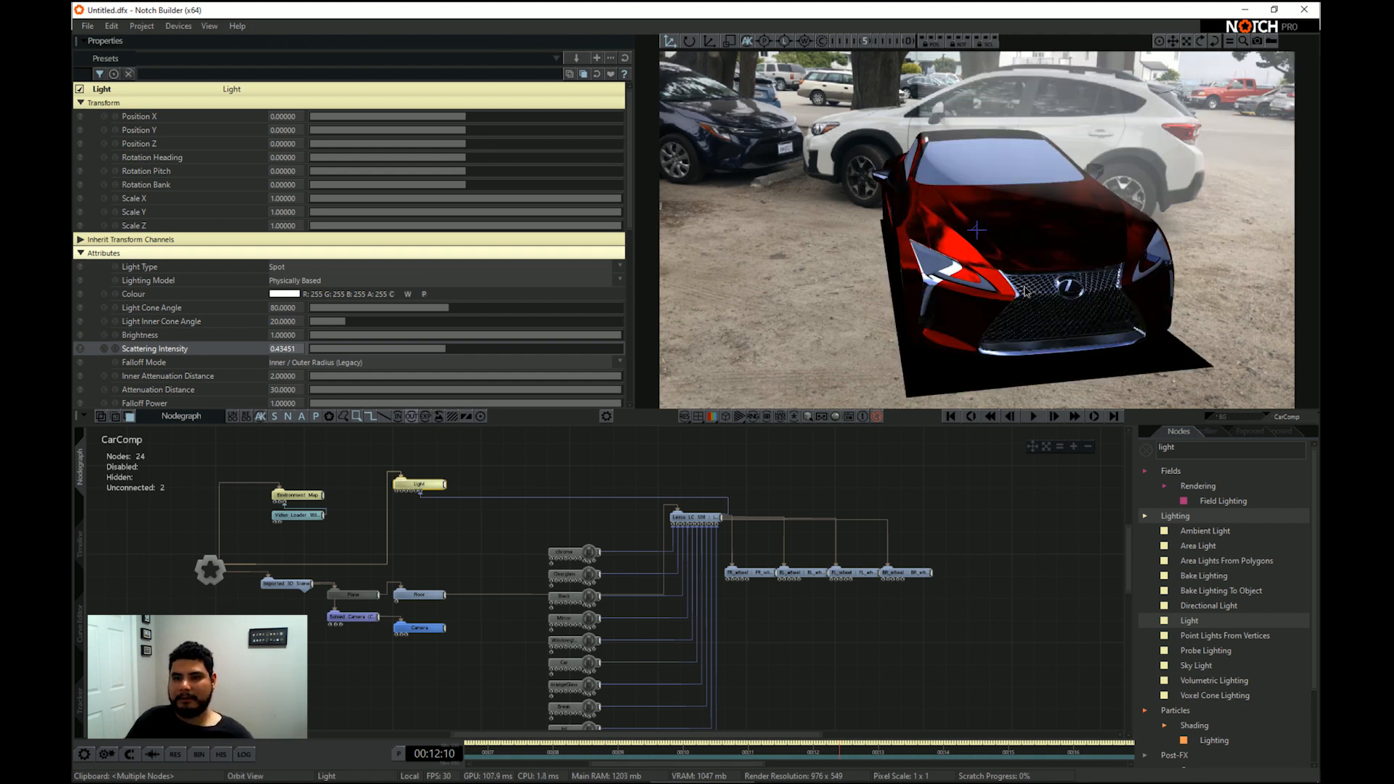
{"action": "right_click_drag", "start_coordinate": [1024, 286], "coordinate": [194, 37]}
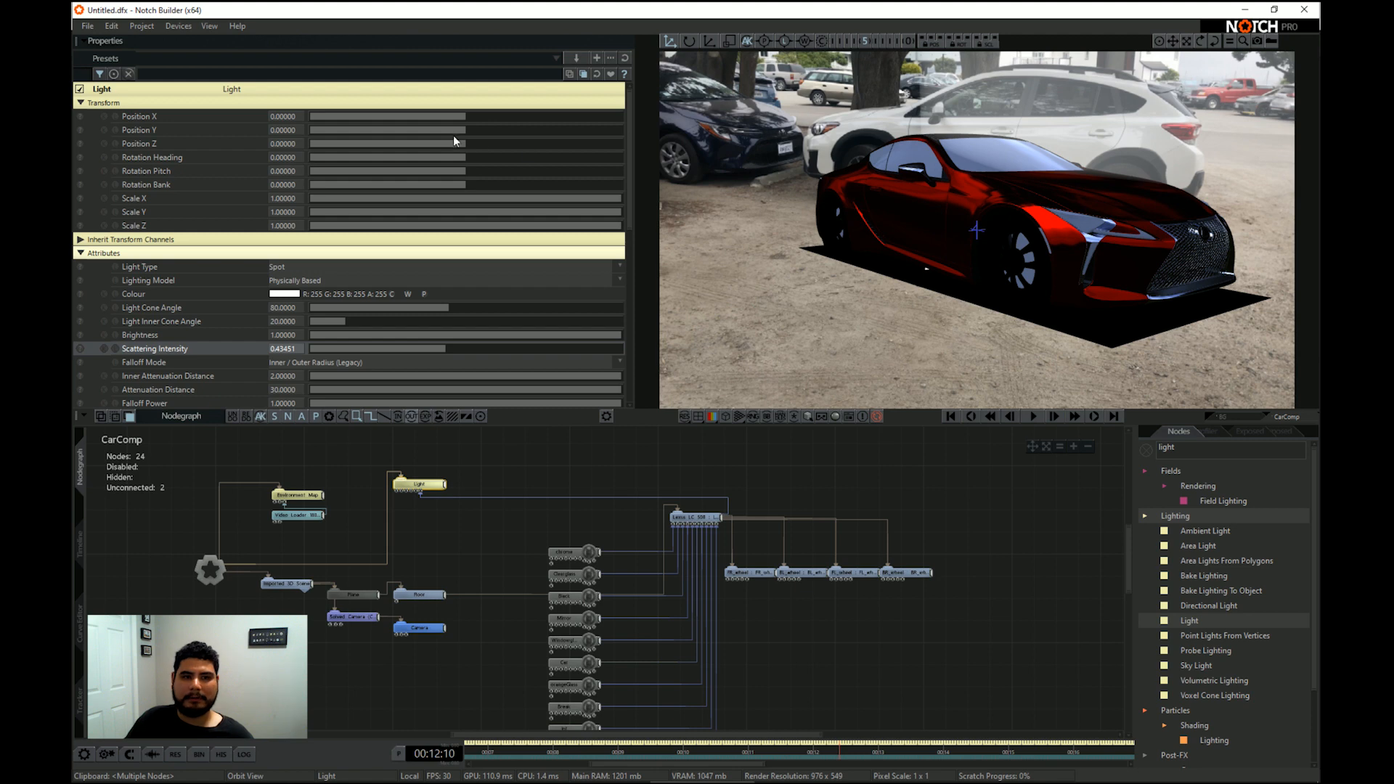
{"action": "left_click_drag", "start_coordinate": [465, 138], "coordinate": [675, 136]}
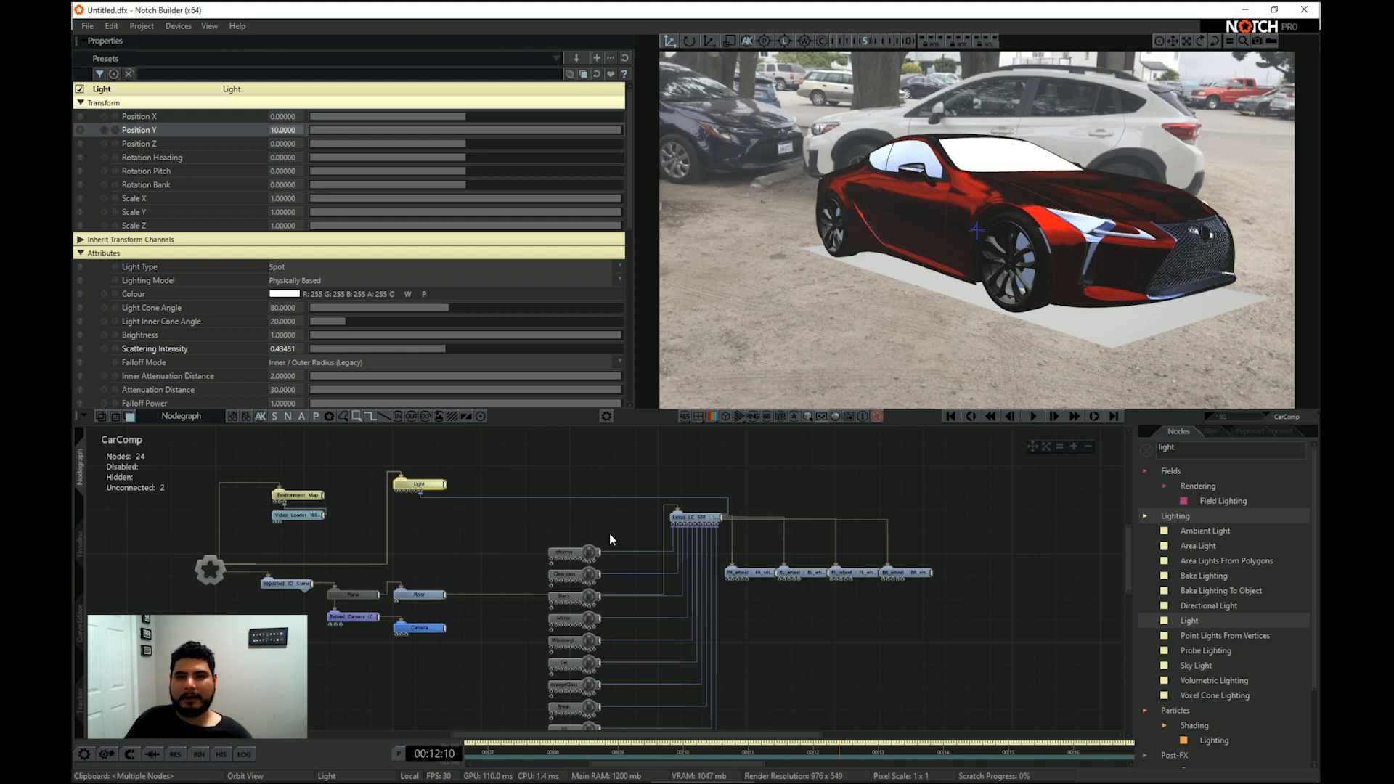
Enable Casts Shadows on the Light node and check the floor shadow through the tracked camera
{"action": "scroll", "coordinate": [448, 347], "scroll_direction": "down", "scroll_amount": 5}
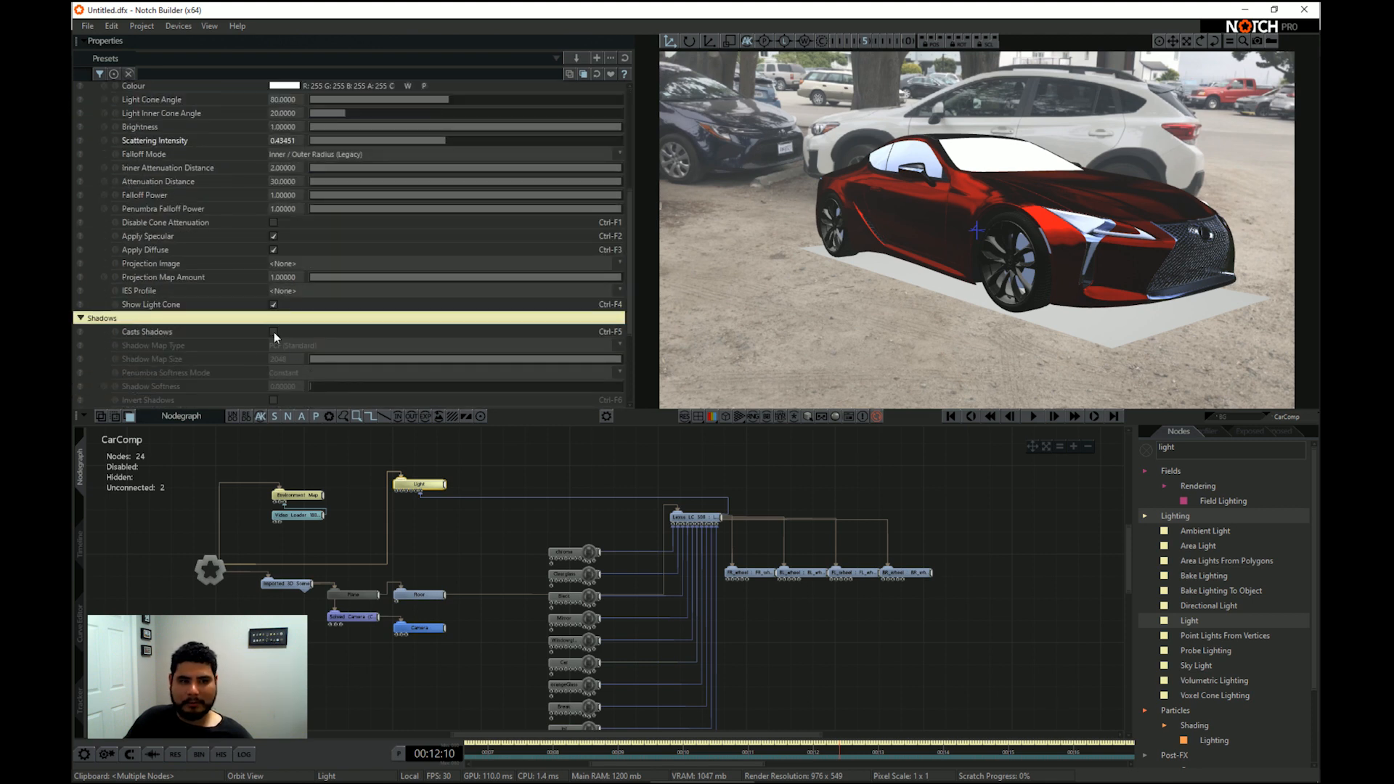
{"action": "left_click", "coordinate": [273, 333]}
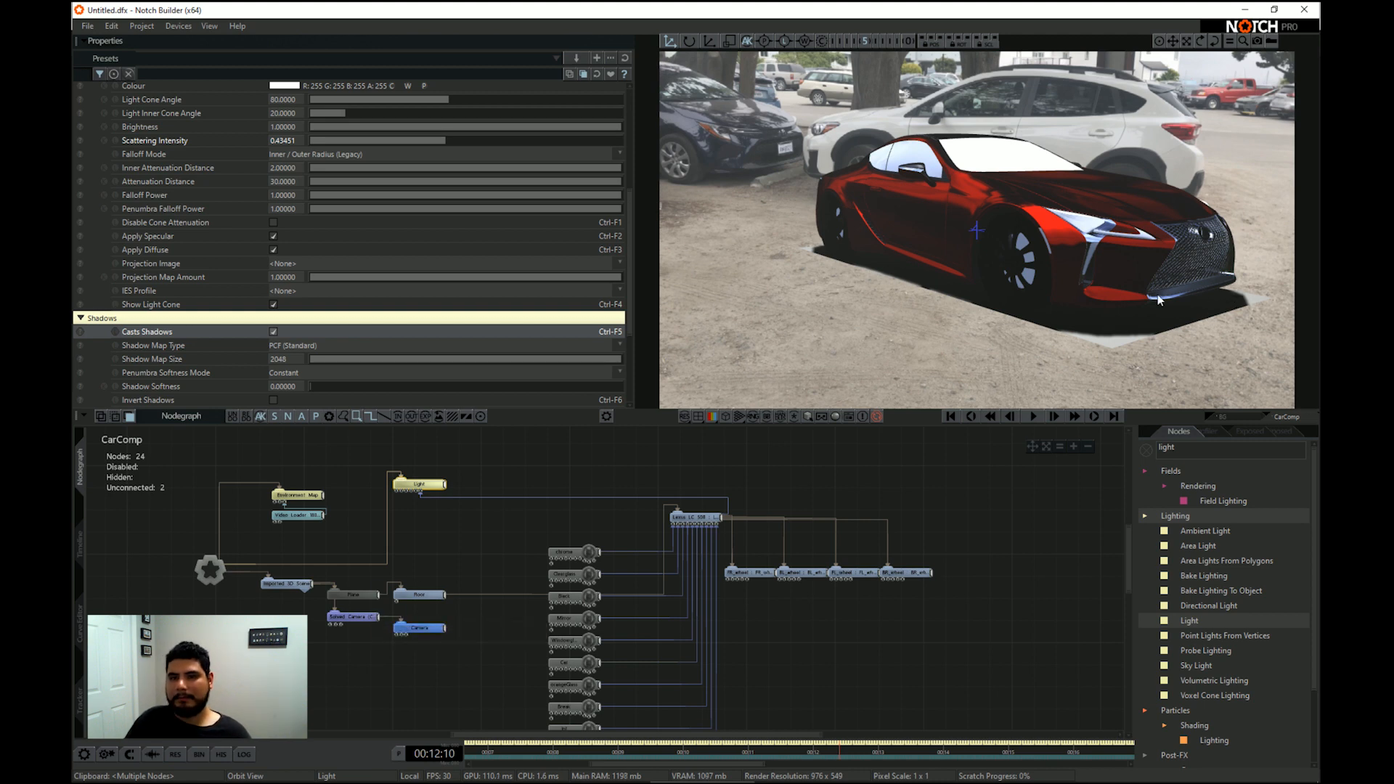
{"action": "key", "text": "5"}
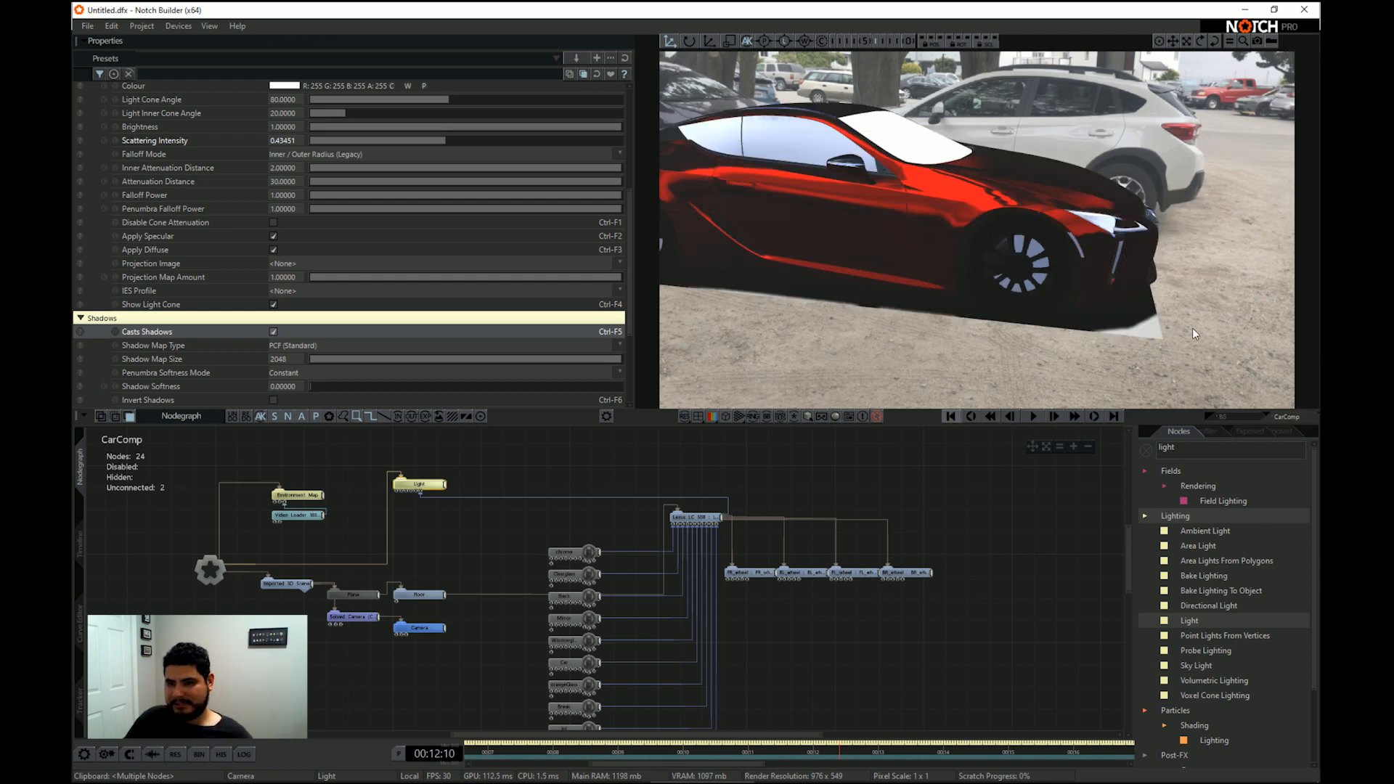
Enlarge the Floor plane to a Size X of about 1.50 and Size Y of about 3.48, and return the playhead to 00:00:00
{"action": "left_click", "coordinate": [419, 594]}
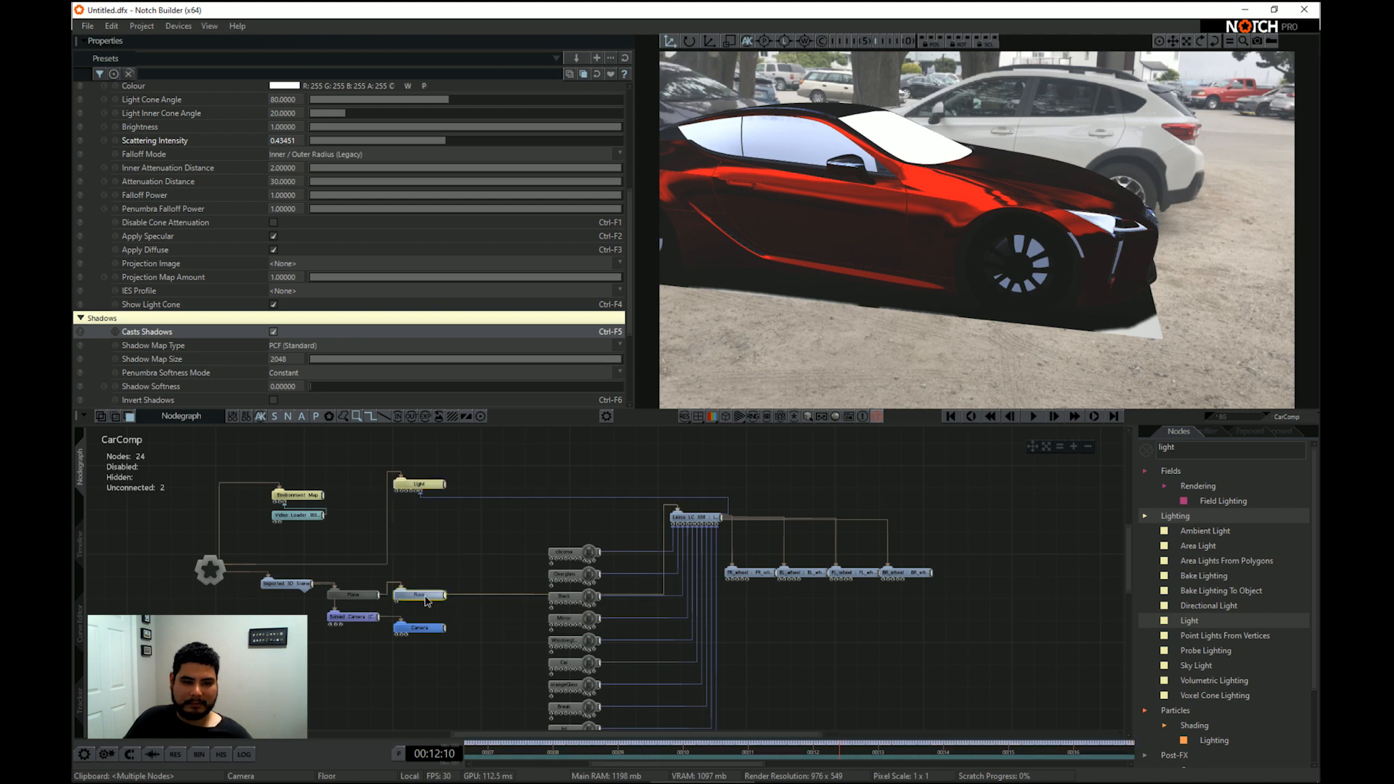
{"action": "left_click_drag", "start_coordinate": [458, 283], "coordinate": [581, 296]}
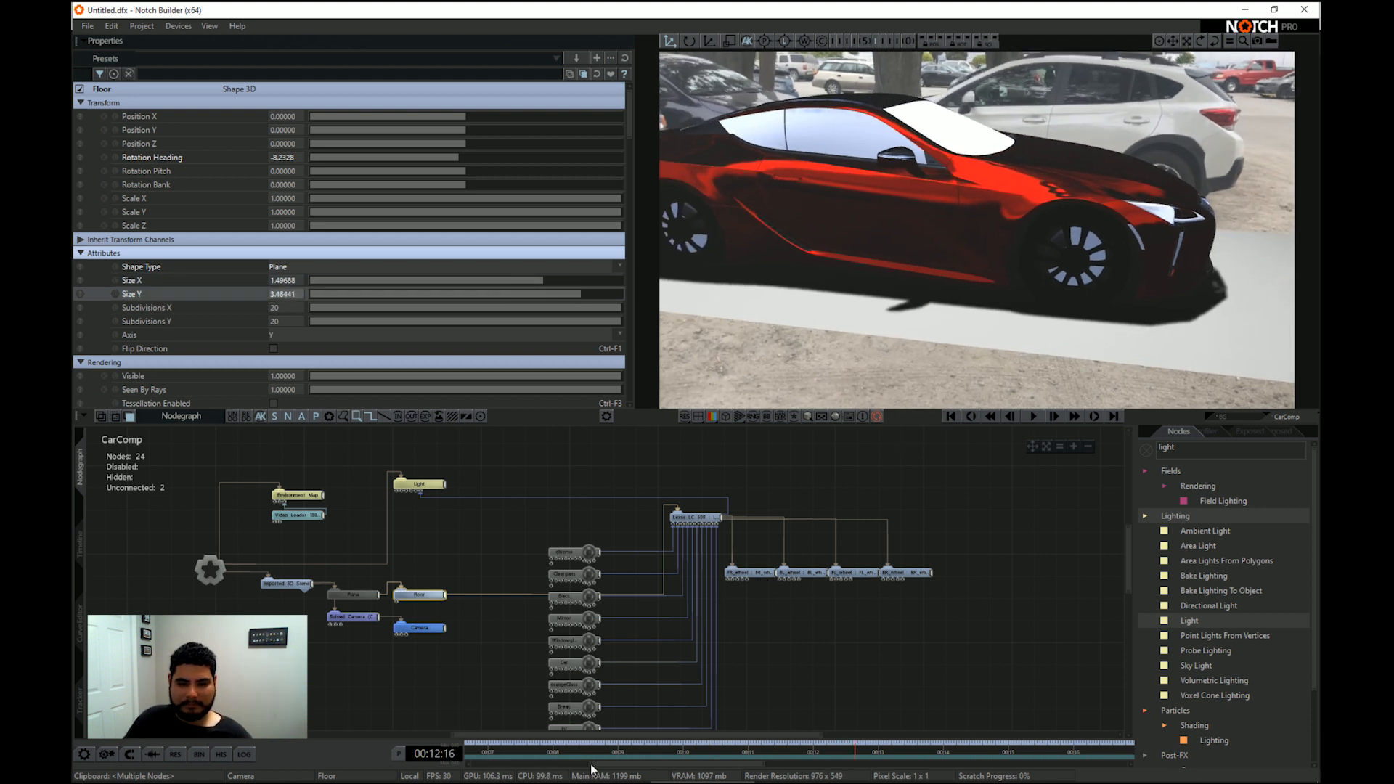
{"action": "left_click_drag", "start_coordinate": [577, 753], "coordinate": [348, 701]}
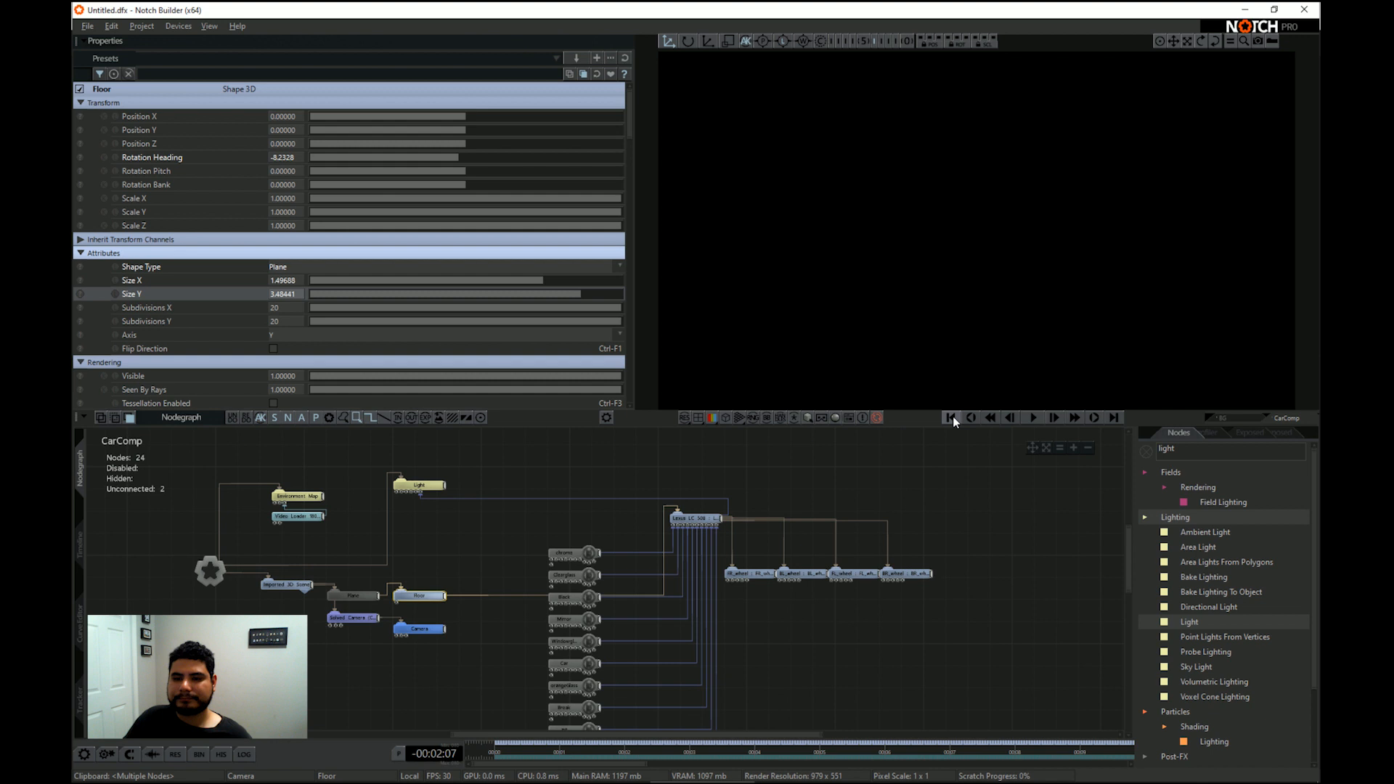
{"action": "left_click", "coordinate": [951, 417]}
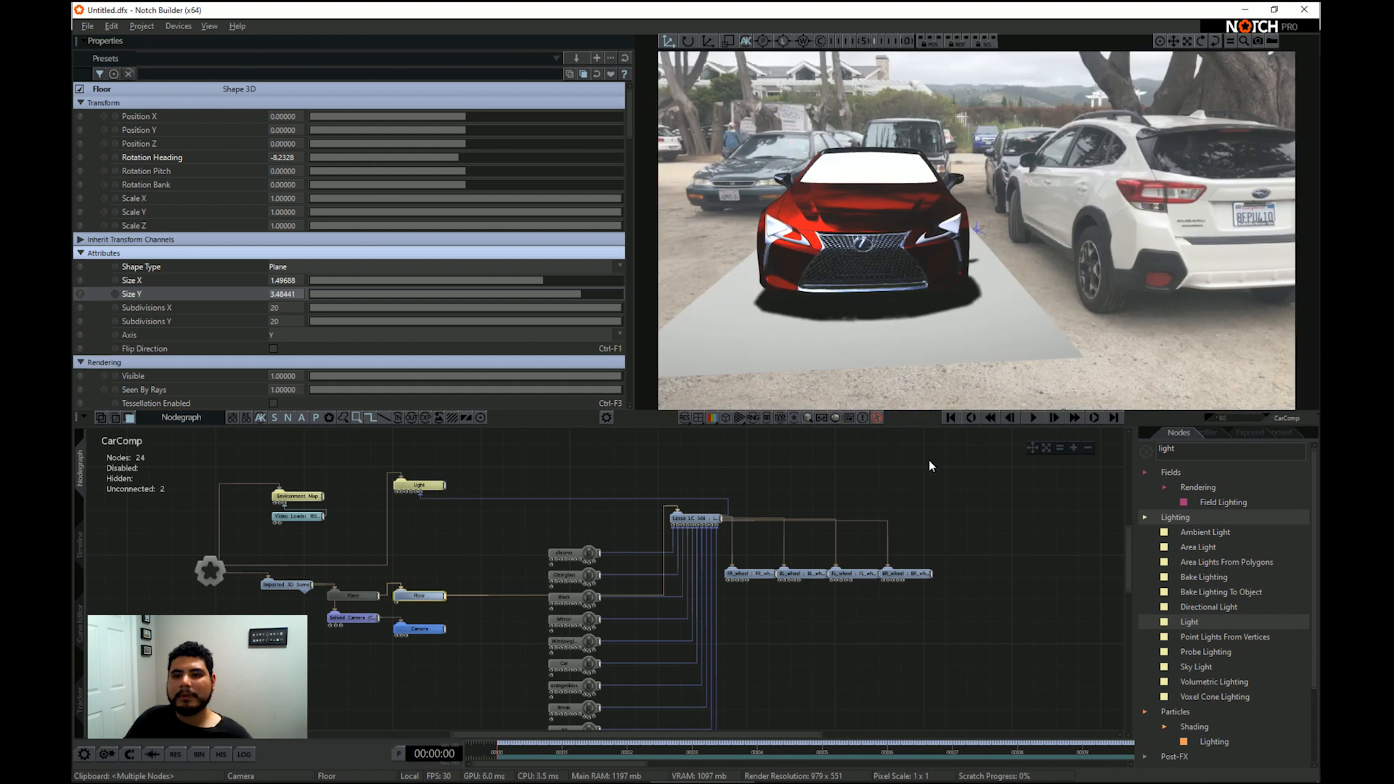
Set the Light node's Shadow Softness to 1
{"action": "left_click", "coordinate": [429, 484]}
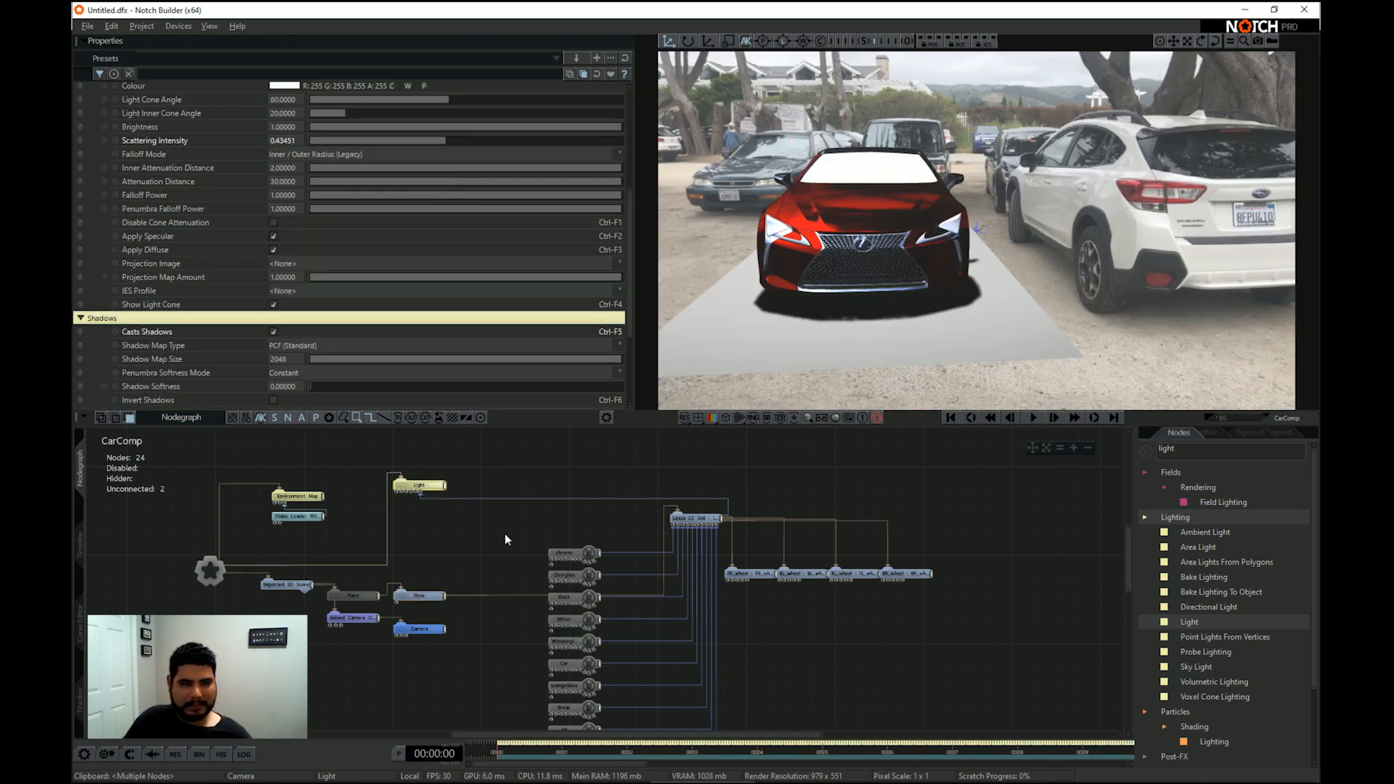
{"action": "scroll", "coordinate": [385, 340], "scroll_direction": "down", "scroll_amount": 3}
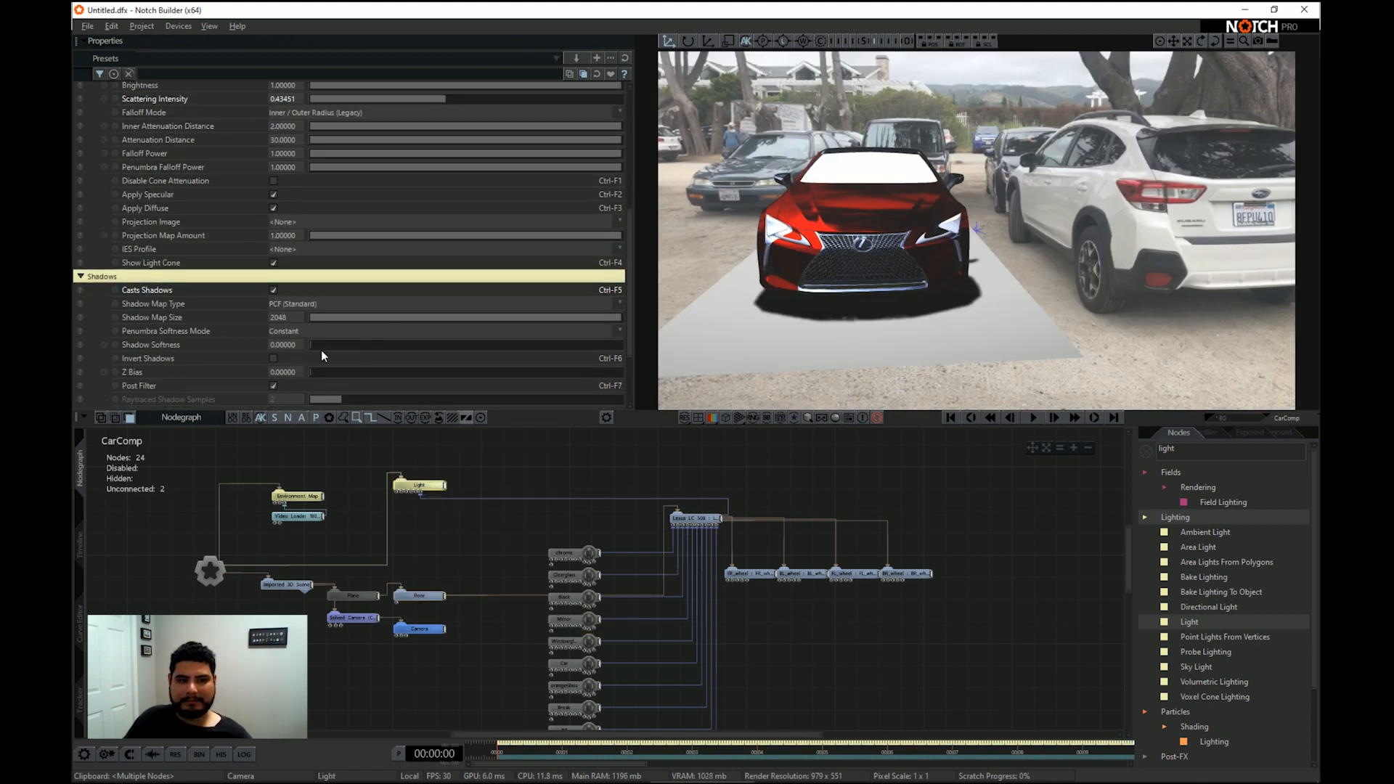
{"action": "left_click_drag", "start_coordinate": [321, 350], "coordinate": [646, 318]}
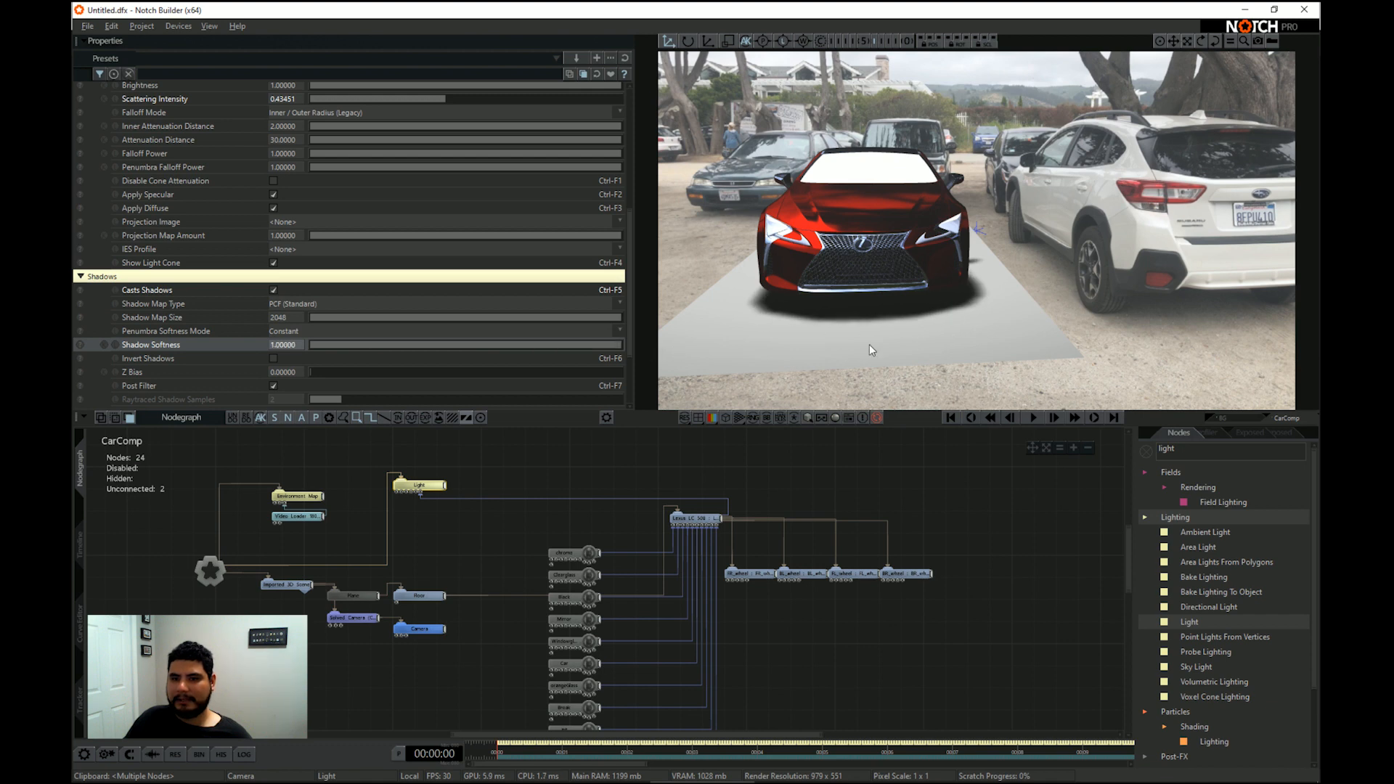
Try a Shadow Softness of 3 on the Light node and undo the change
{"action": "left_click", "coordinate": [284, 347]}
{"action": "type", "text": "3"}
{"action": "key", "text": "Return"}
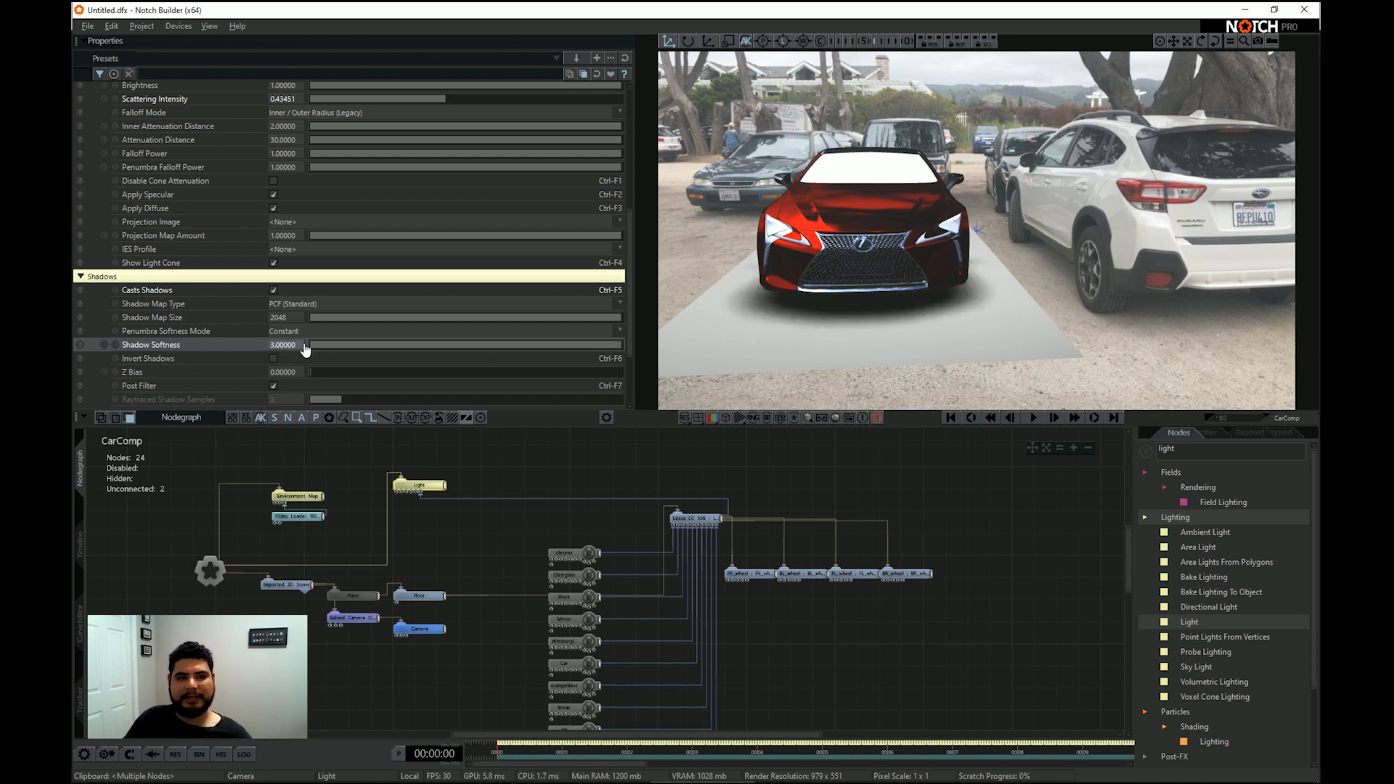
{"action": "key", "text": "ctrl+z"}
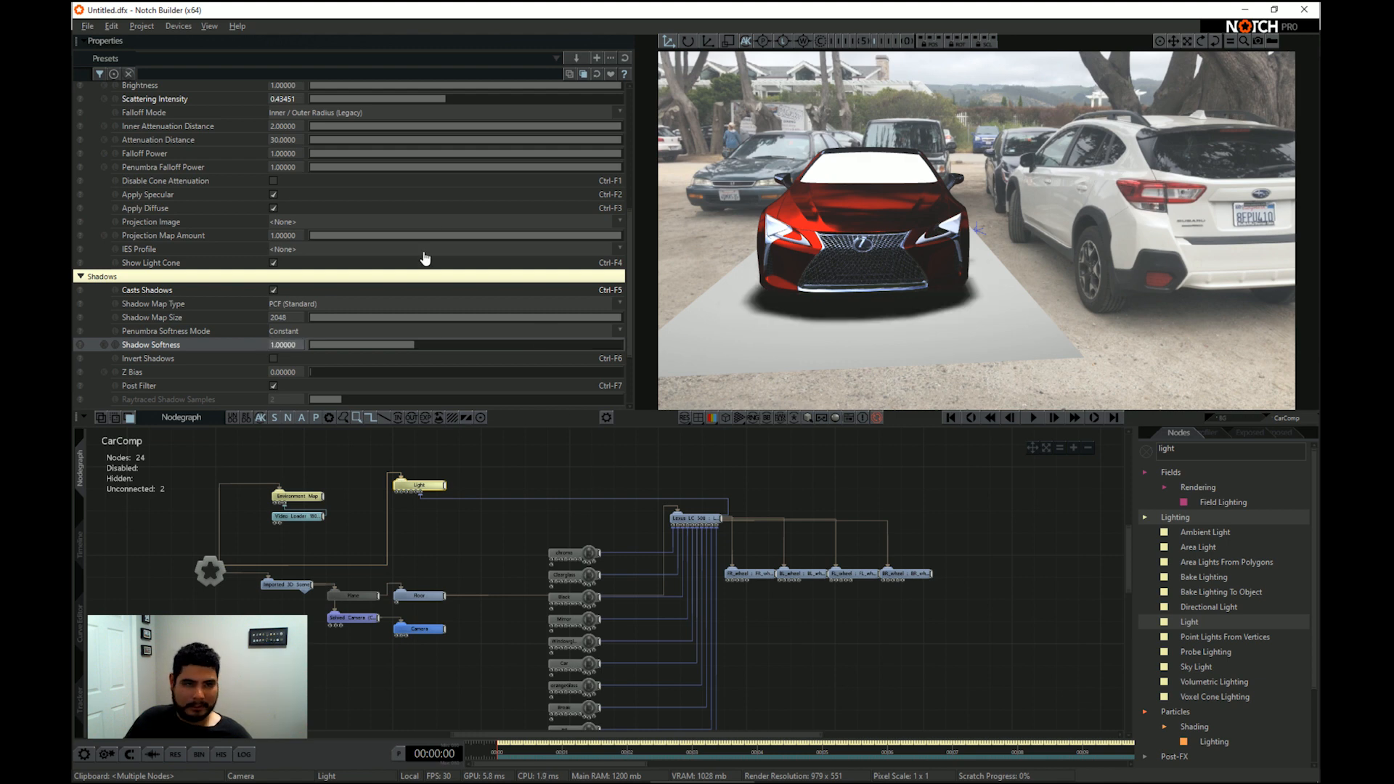
Raise the Light node's Position Y to 20
{"action": "scroll", "coordinate": [421, 259], "scroll_direction": "up", "scroll_amount": 6}
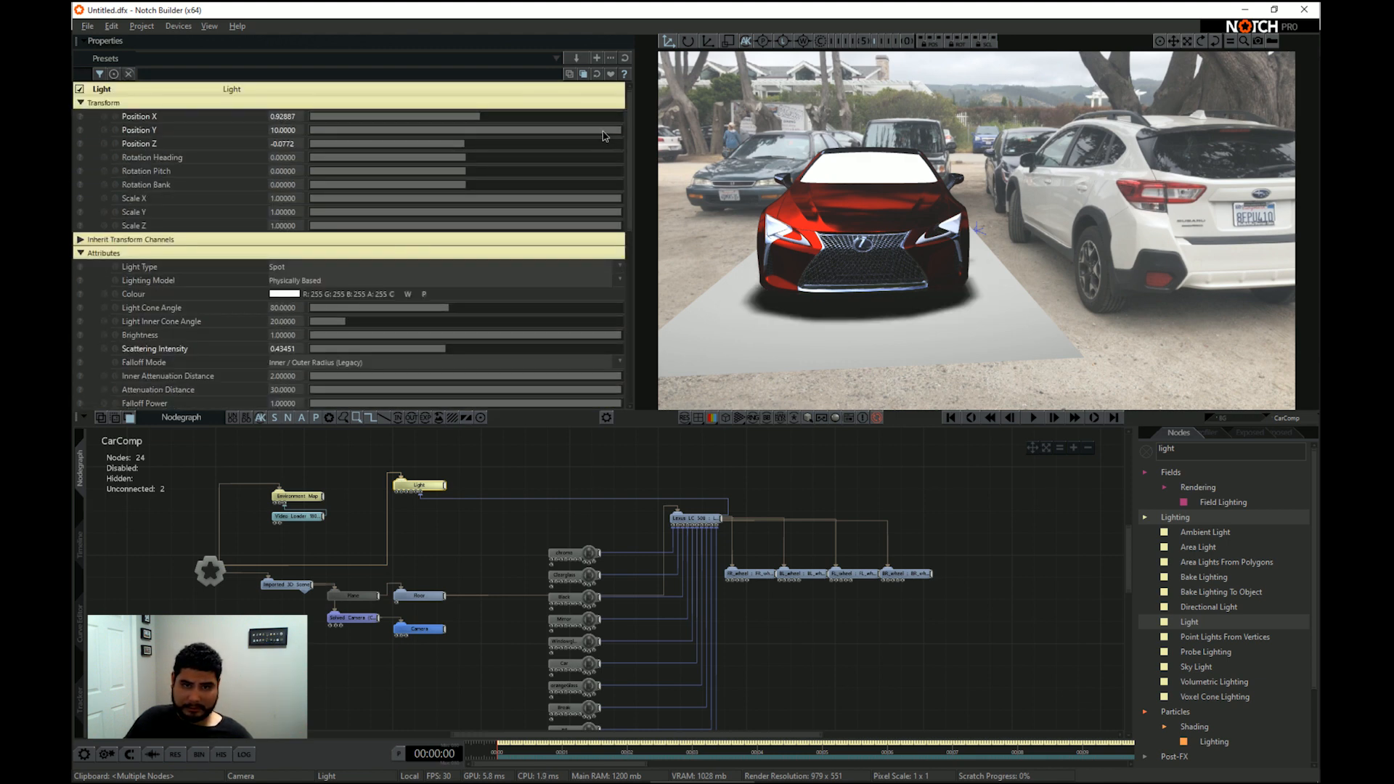
{"action": "left_click", "coordinate": [292, 128]}
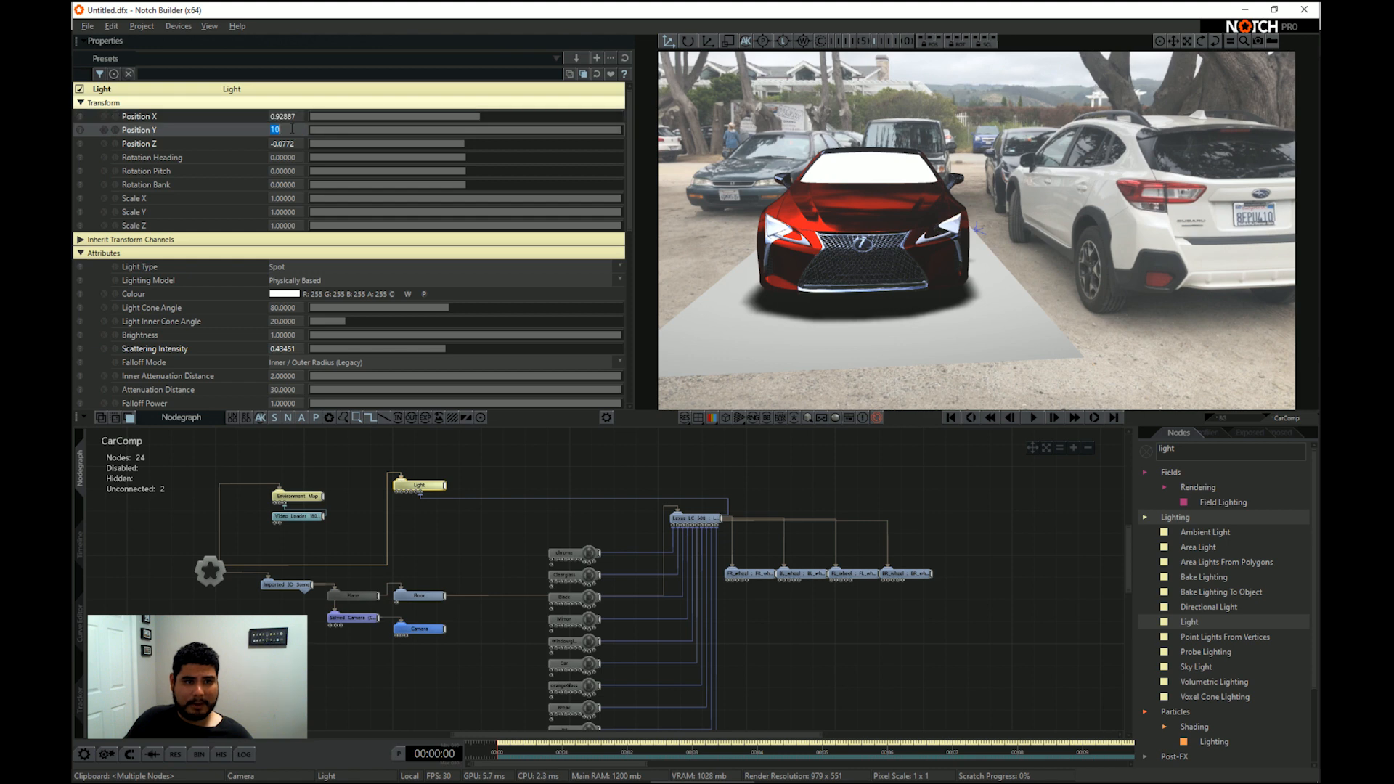
{"action": "type", "text": "20"}
{"action": "key", "text": "Return"}
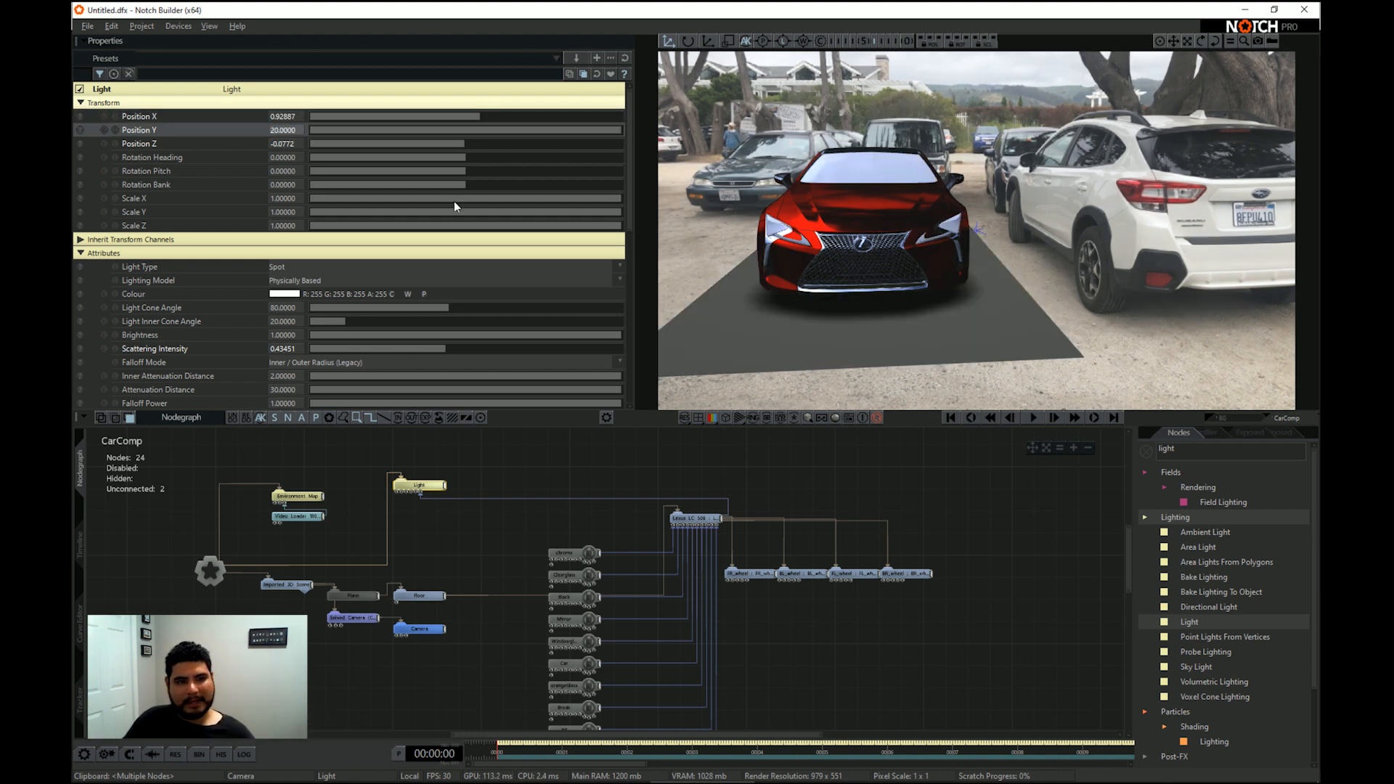
Move the Light node to Position X about 2.02 and Position Z about -7.88, and widen its Light Cone Angle to about 93.18
{"action": "left_click", "coordinate": [291, 117]}
{"action": "type", "text": "0"}
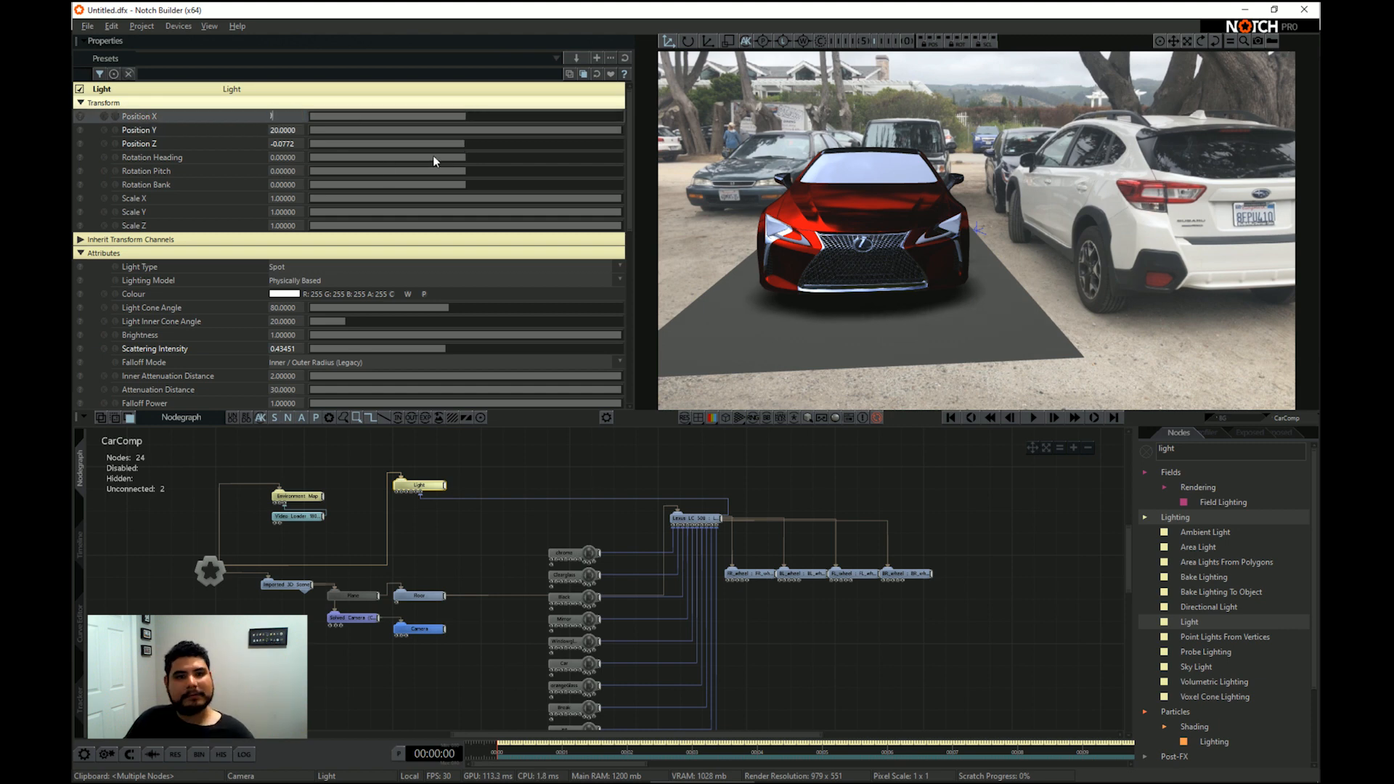
{"action": "key", "text": "Return"}
{"action": "left_click_drag", "start_coordinate": [469, 143], "coordinate": [330, 148]}
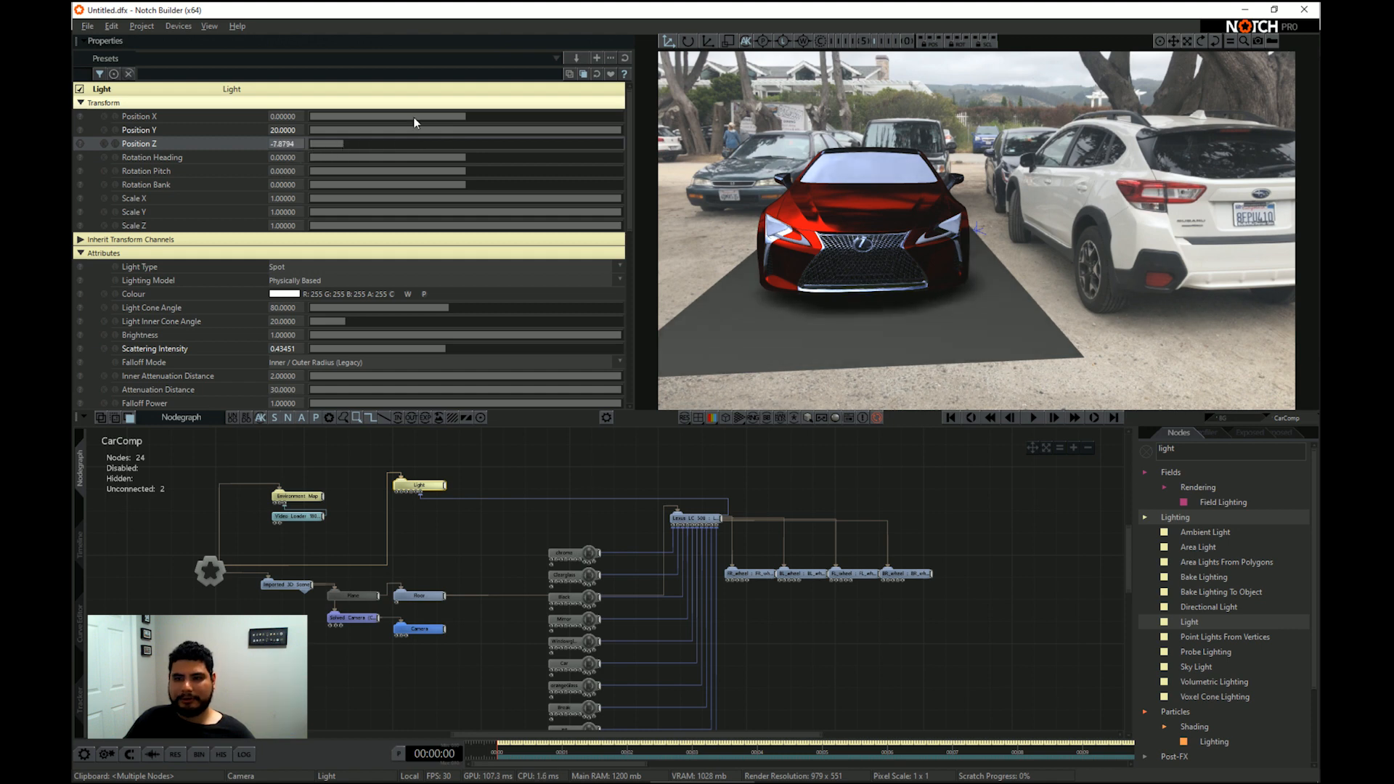
{"action": "left_click_drag", "start_coordinate": [466, 116], "coordinate": [498, 121]}
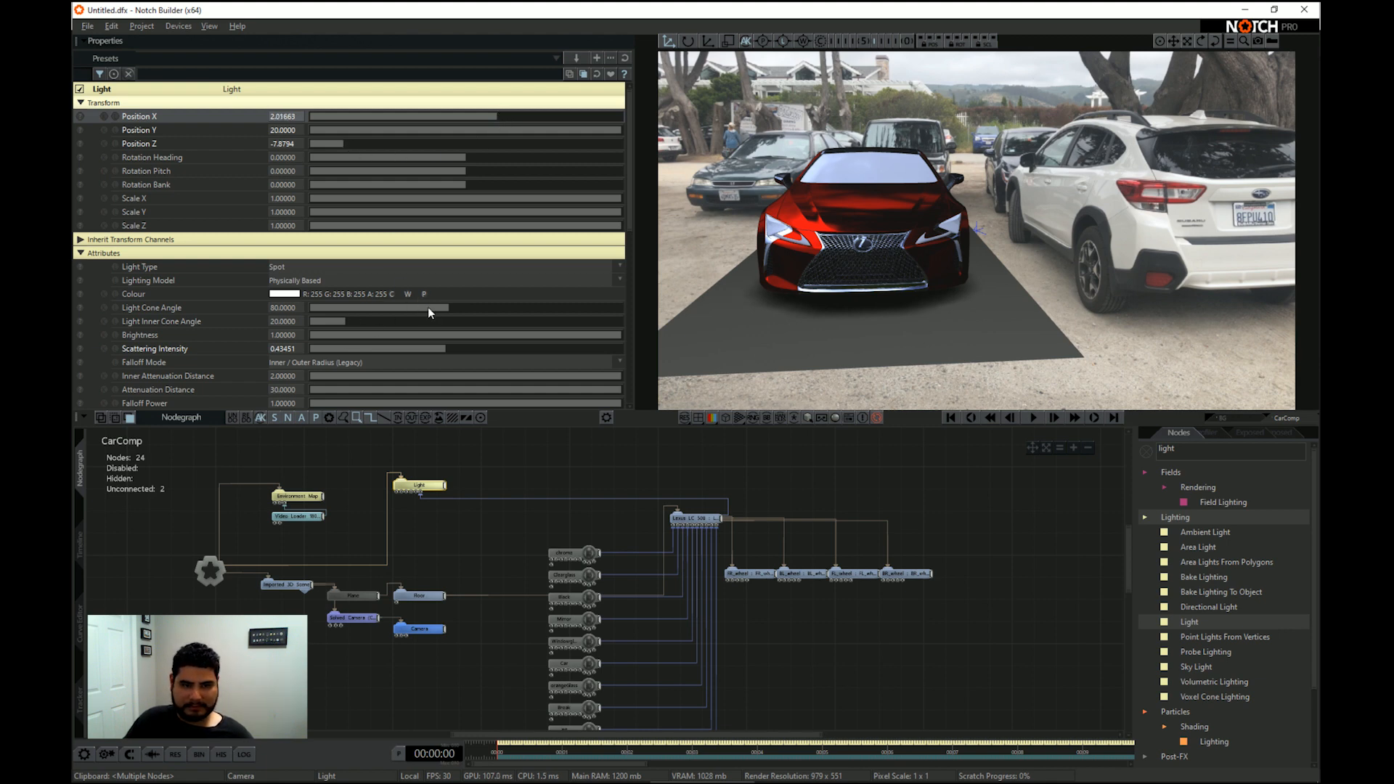
{"action": "left_click_drag", "start_coordinate": [428, 308], "coordinate": [471, 293]}
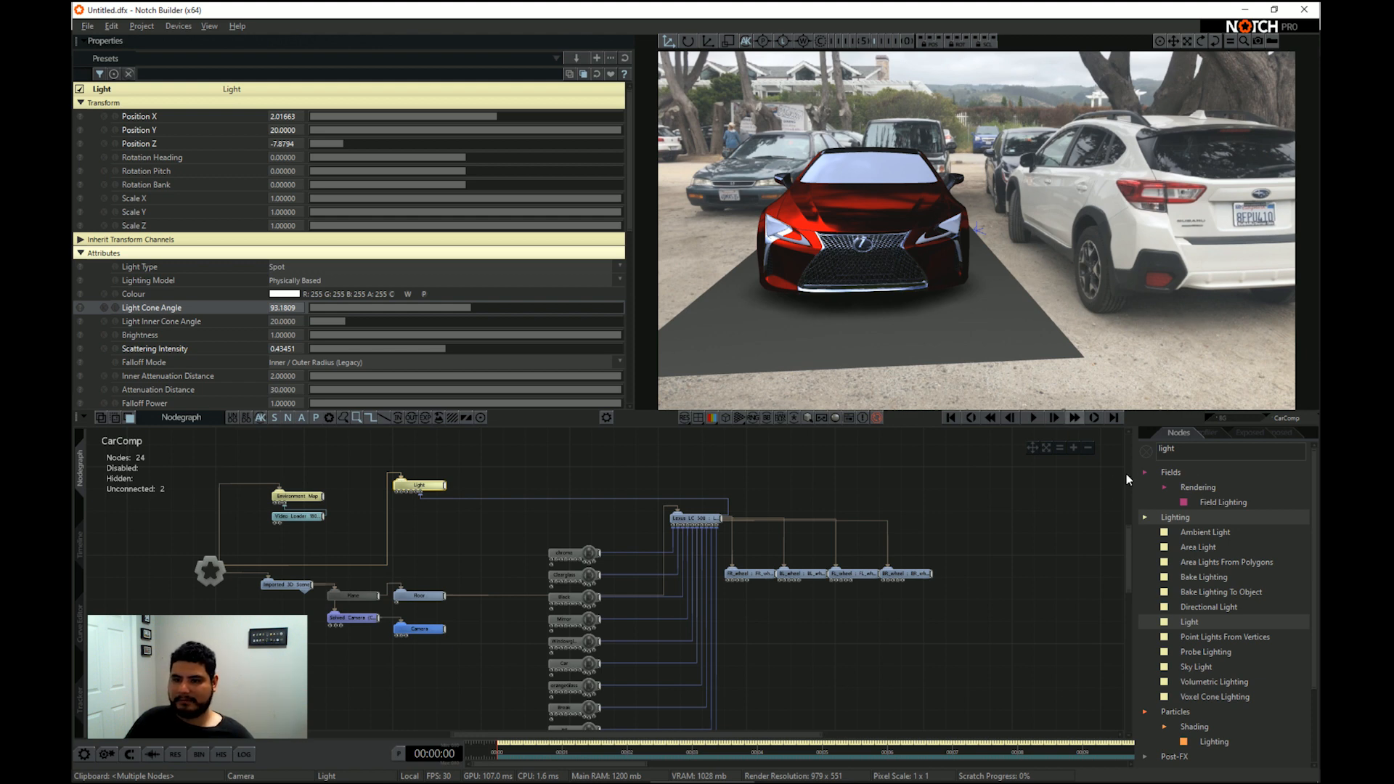
Add a Shadow Catcher Material node and connect it to the Floor plane
{"action": "left_click", "coordinate": [1146, 450]}
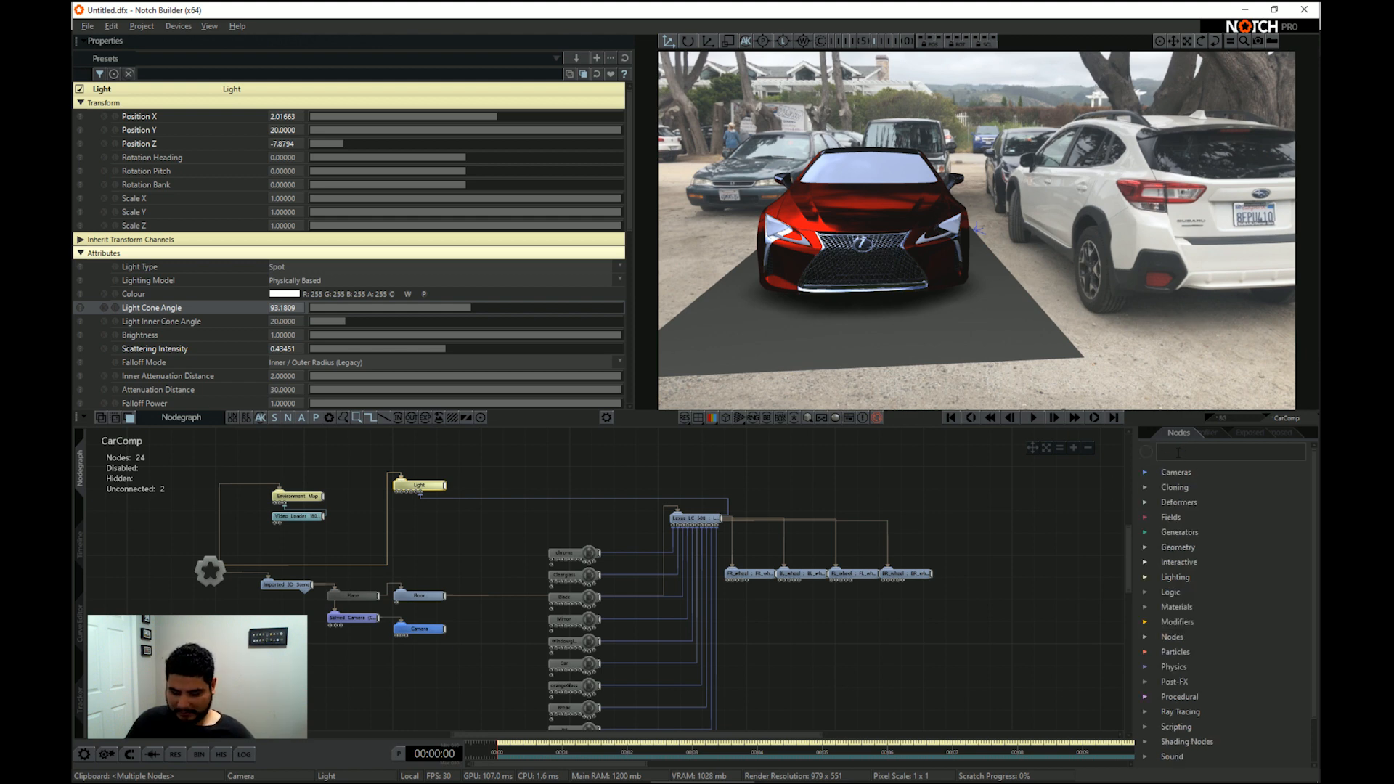
{"action": "type", "text": "shado"}
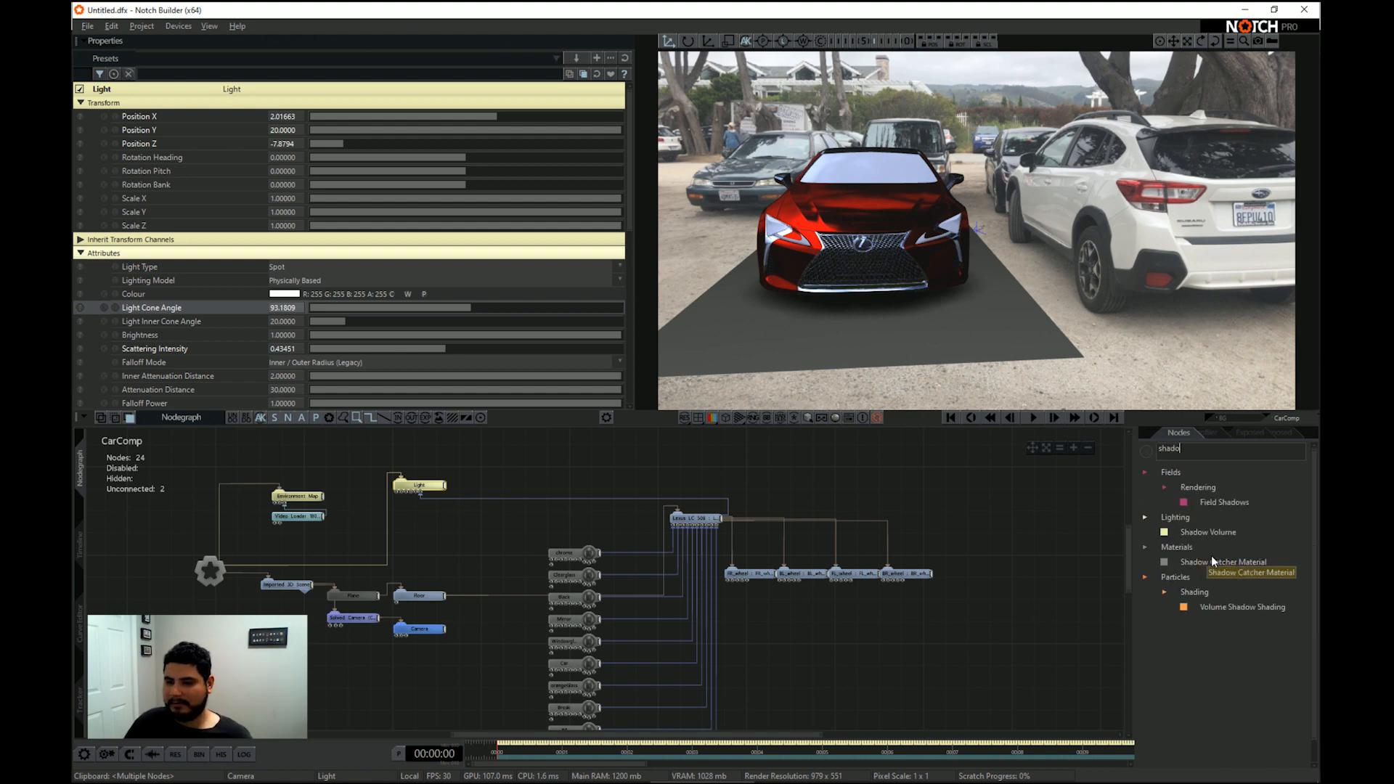
{"action": "left_click_drag", "start_coordinate": [1211, 561], "coordinate": [397, 606]}
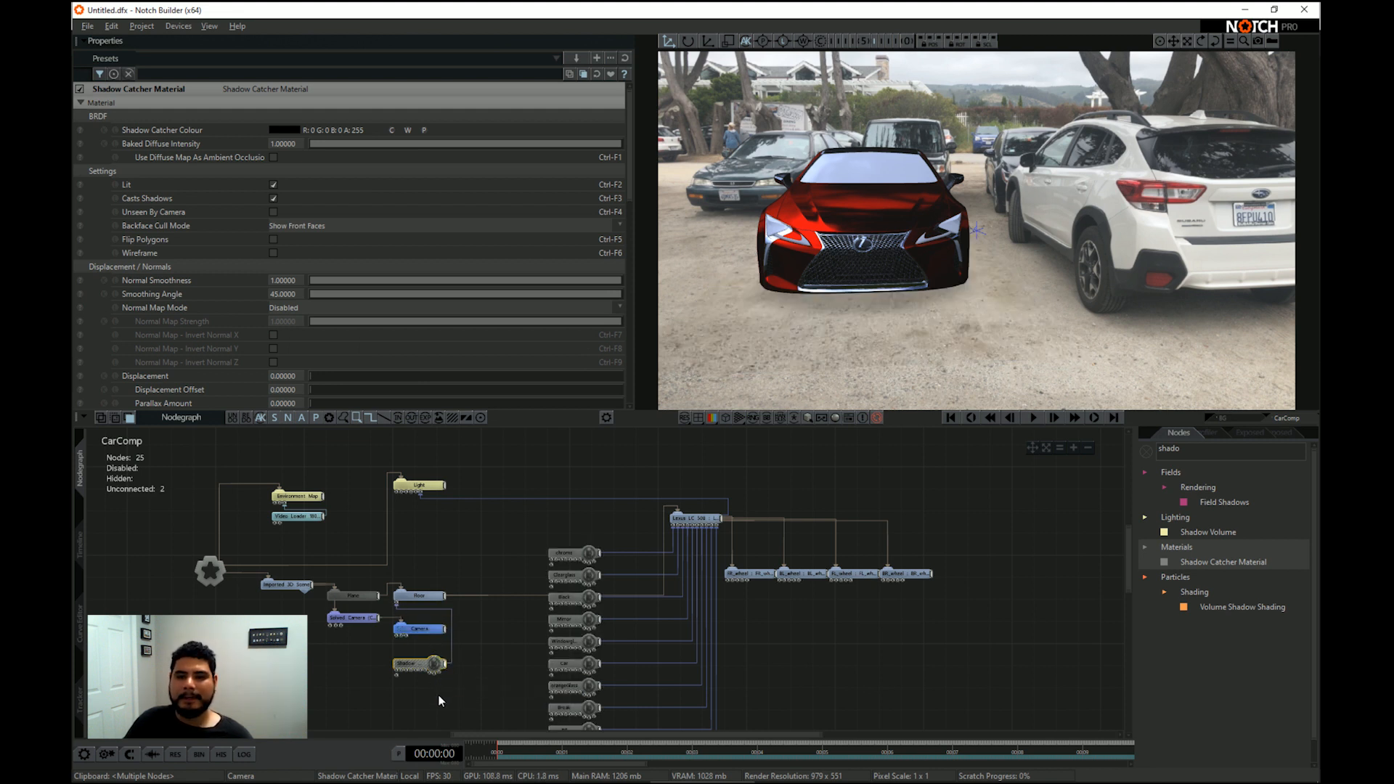
Switch Deferred Rendering off on the Root node to compare the shadow catcher, and switch it back on
{"action": "left_click", "coordinate": [209, 572]}
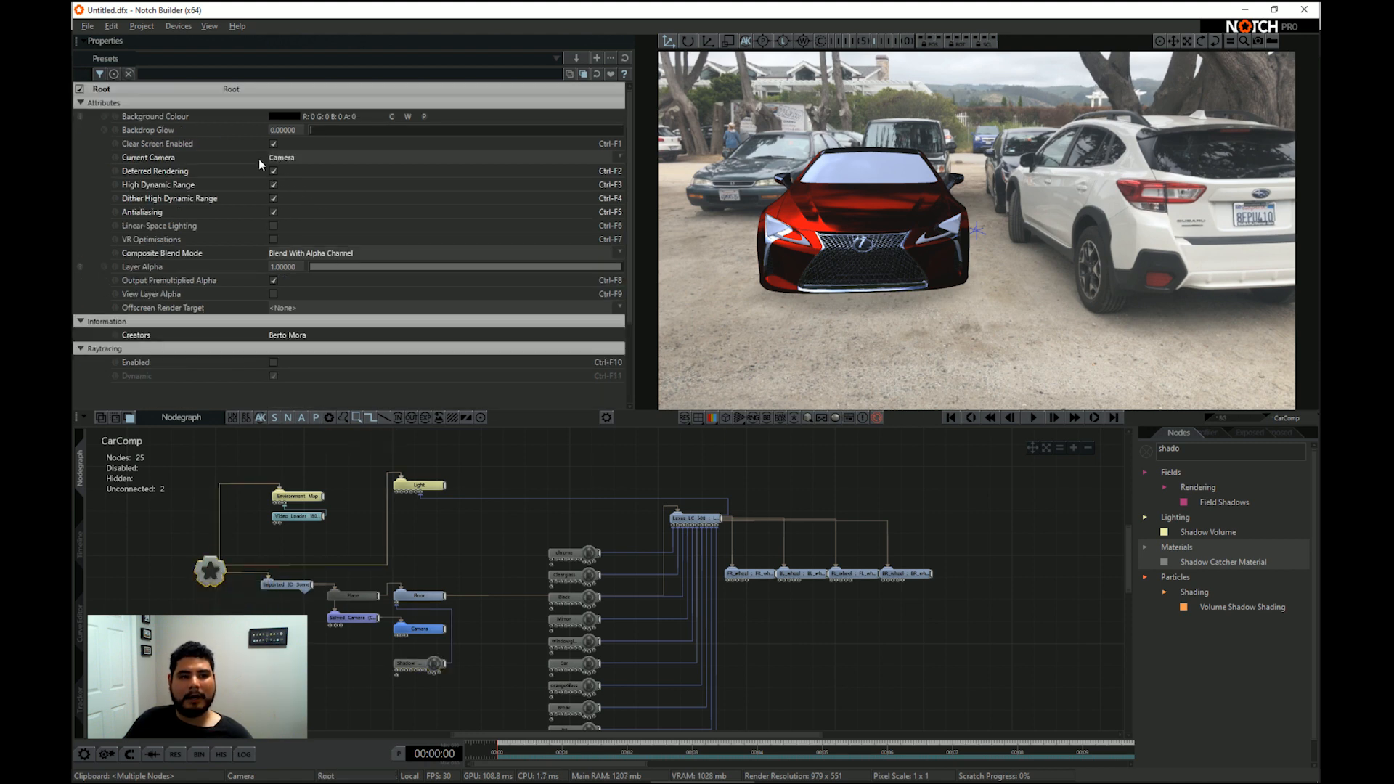
{"action": "left_click", "coordinate": [274, 171]}
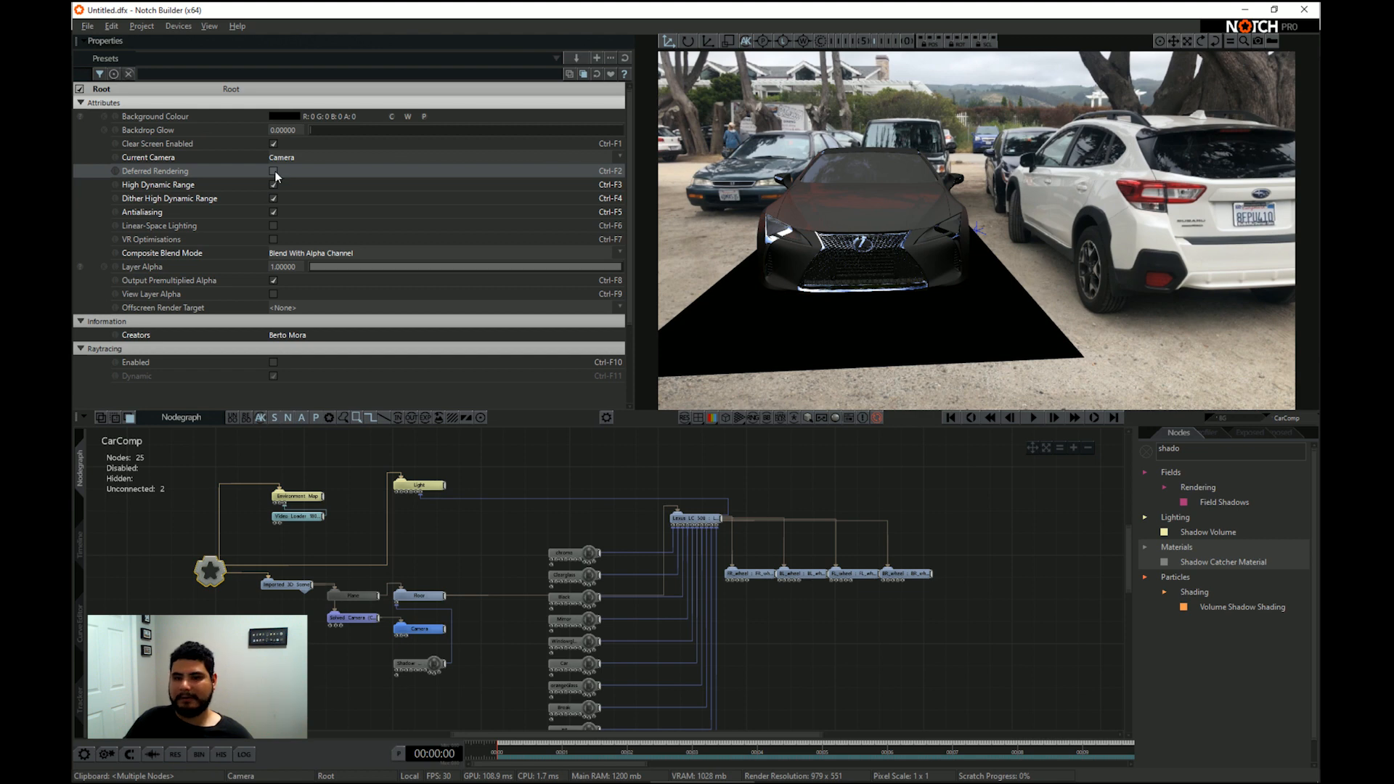
{"action": "left_click", "coordinate": [274, 171]}
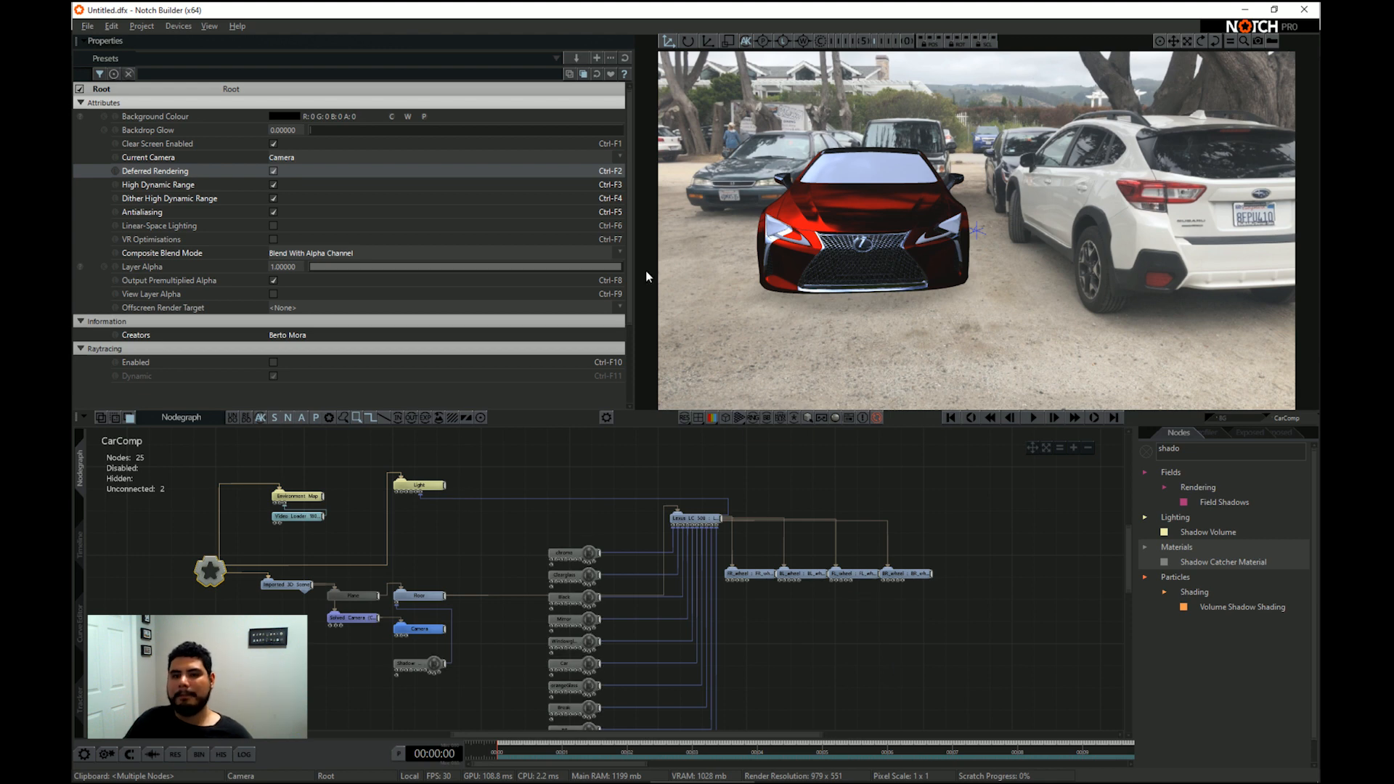
Set the Light node's Position Y to about 10.02, Scattering Intensity to 0 and Light Cone Angle to about 94.30
{"action": "left_click", "coordinate": [433, 486]}
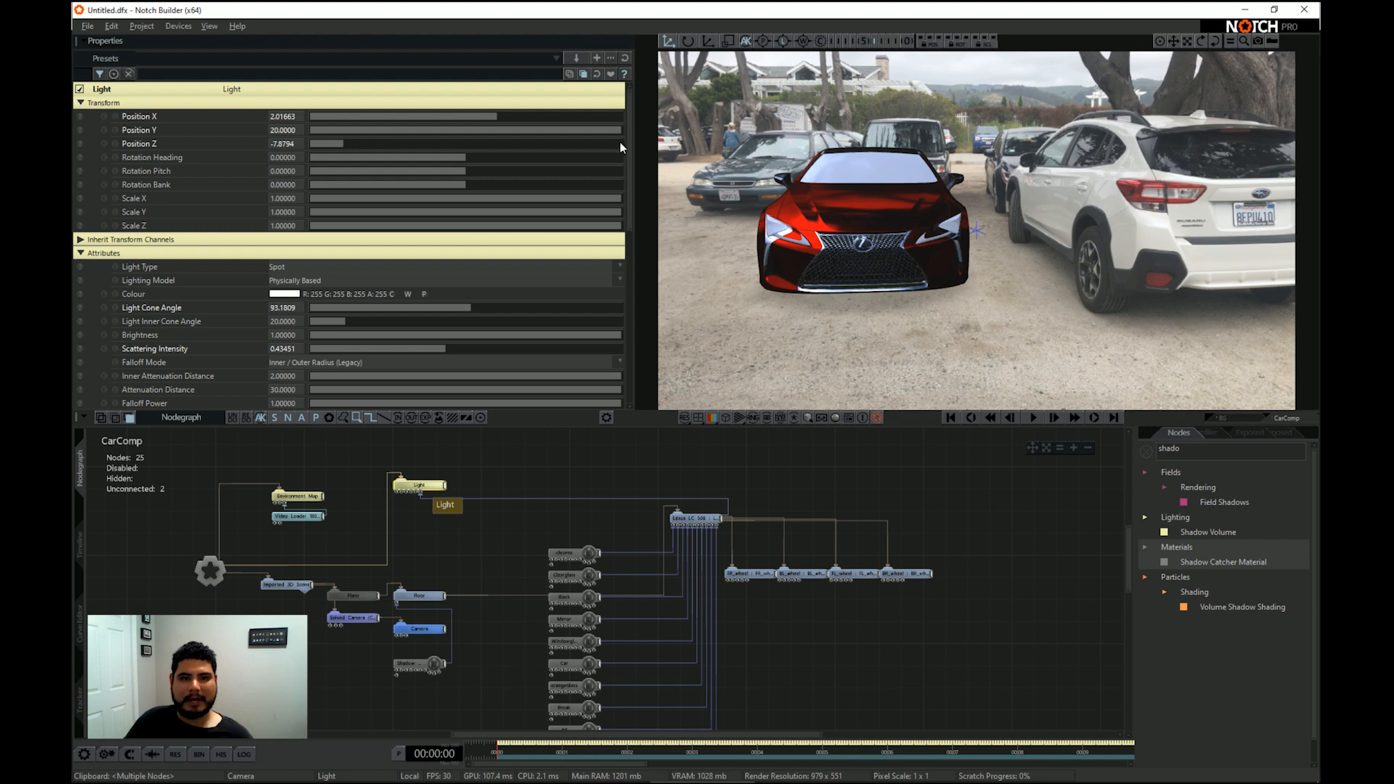
{"action": "left_click_drag", "start_coordinate": [622, 133], "coordinate": [505, 138]}
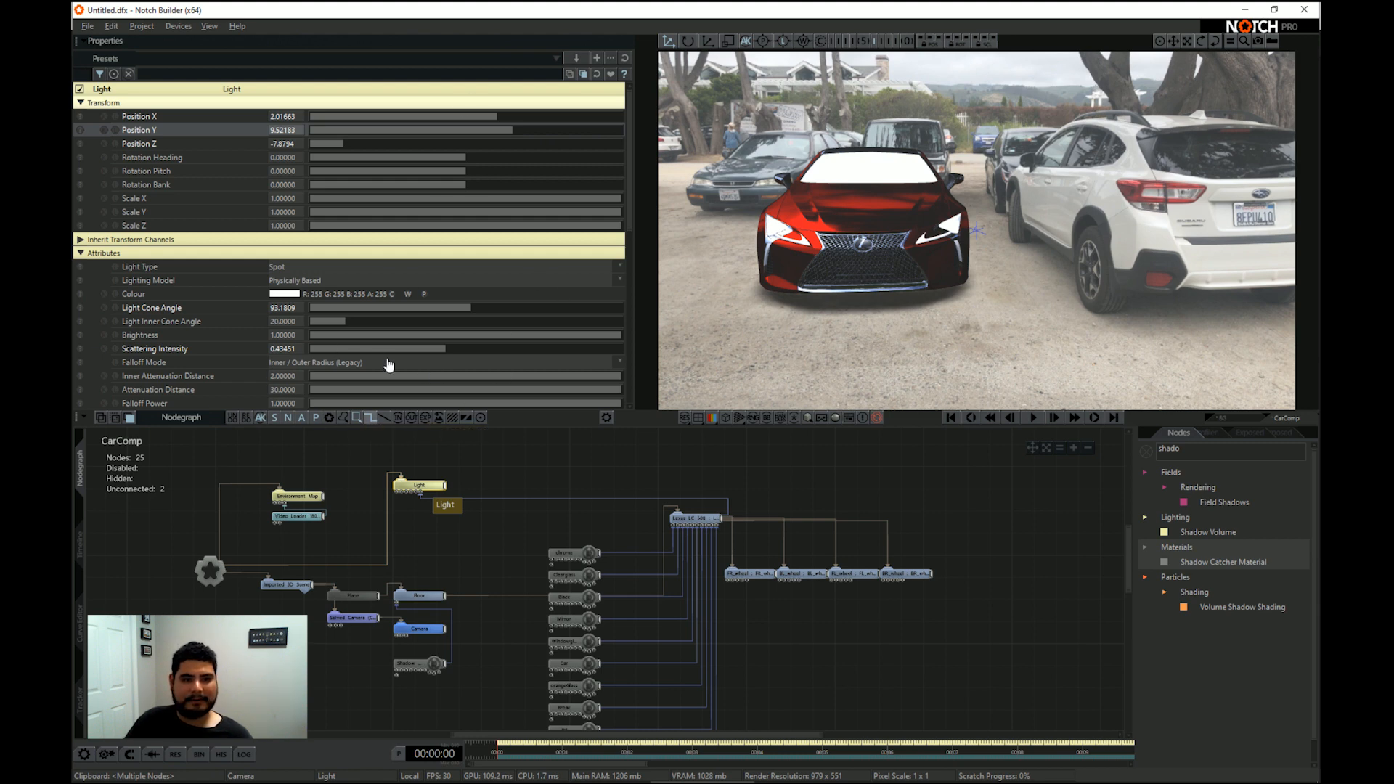
{"action": "left_click_drag", "start_coordinate": [447, 351], "coordinate": [72, 325]}
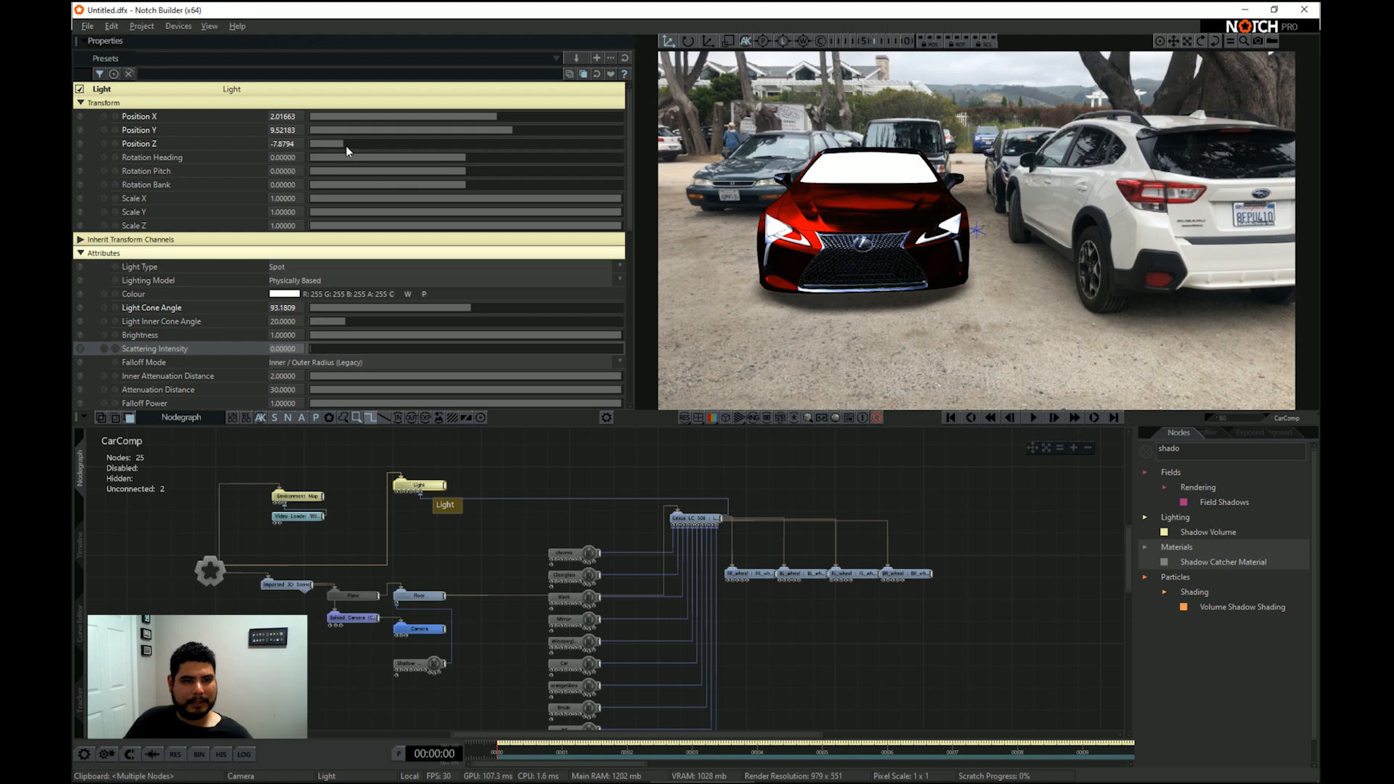
{"action": "mouse_move", "coordinate": [530, 137]}
{"action": "left_mouse_down"}
{"action": "mouse_move", "coordinate": [482, 140]}
{"action": "mouse_move", "coordinate": [538, 140]}
{"action": "mouse_move", "coordinate": [520, 148]}
{"action": "left_mouse_up"}
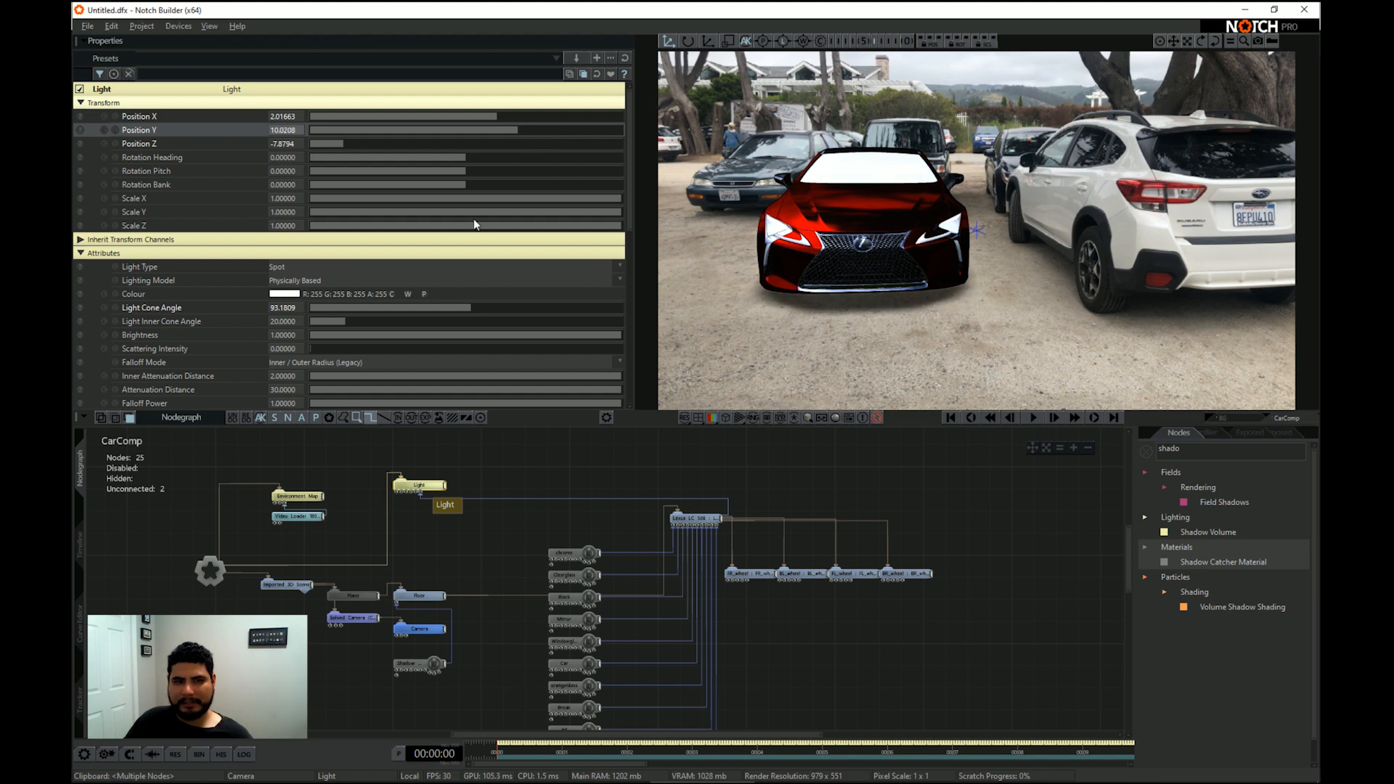
{"action": "mouse_move", "coordinate": [469, 311]}
{"action": "left_mouse_down"}
{"action": "mouse_move", "coordinate": [527, 318]}
{"action": "mouse_move", "coordinate": [444, 301]}
{"action": "mouse_move", "coordinate": [475, 301]}
{"action": "left_mouse_up"}
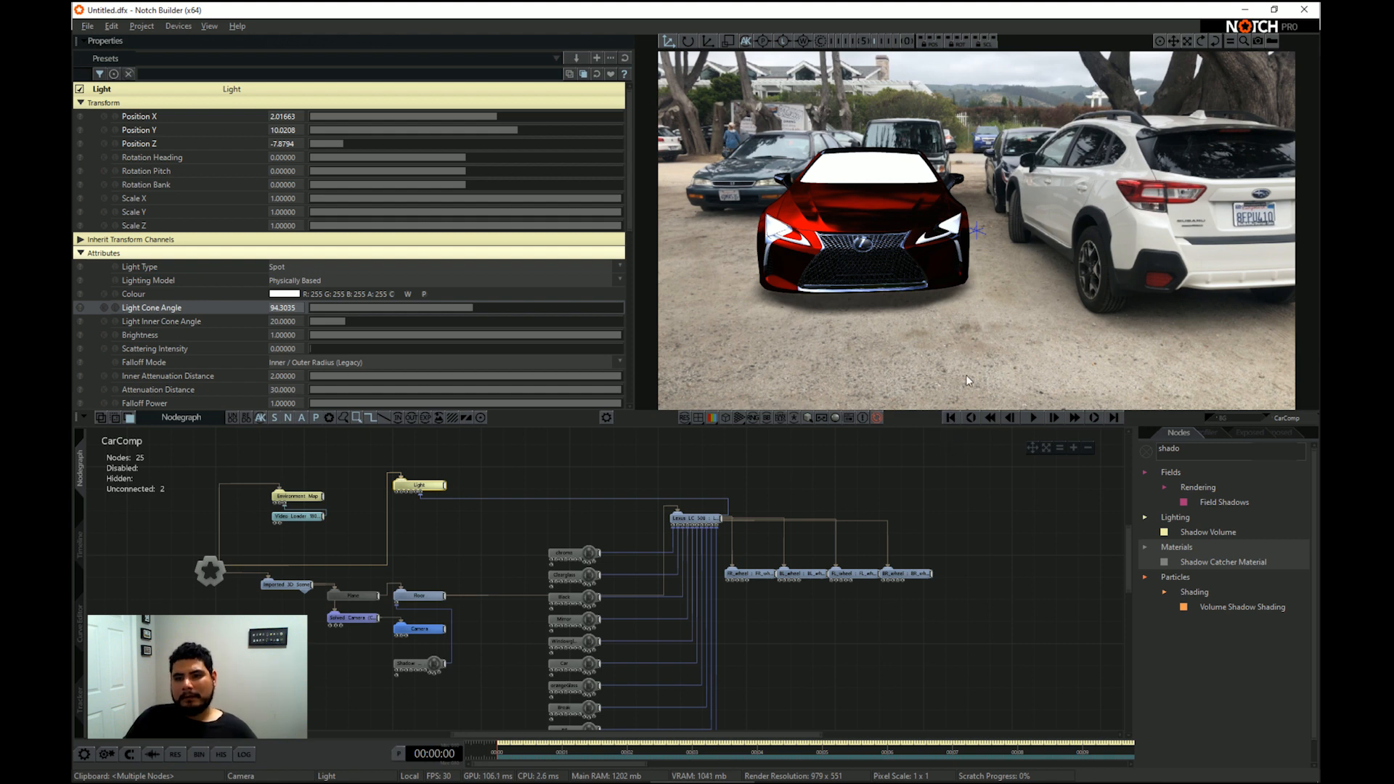
Set the Environment Map's Resolution to 512 and play the composite
{"action": "key", "text": "space"}
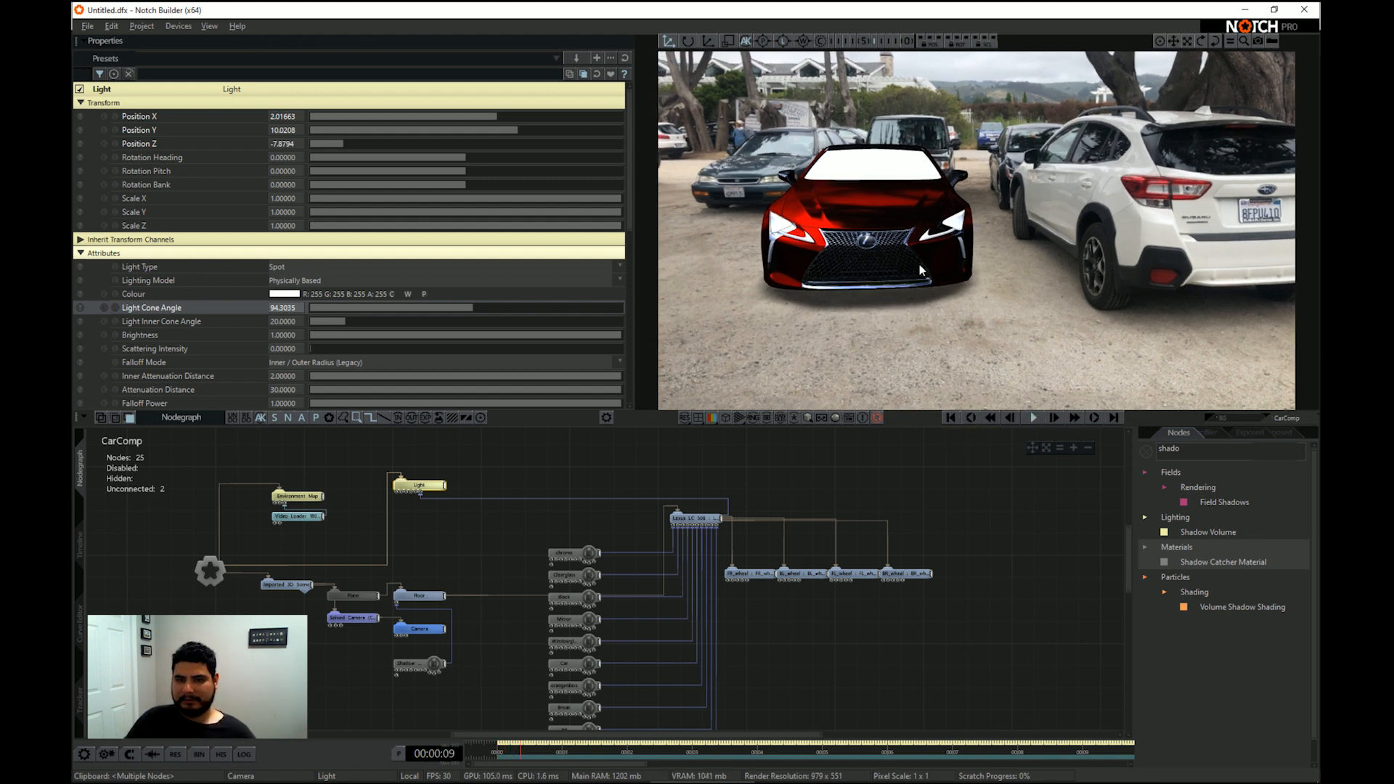
{"action": "left_click", "coordinate": [303, 496]}
{"action": "left_click", "coordinate": [303, 365]}
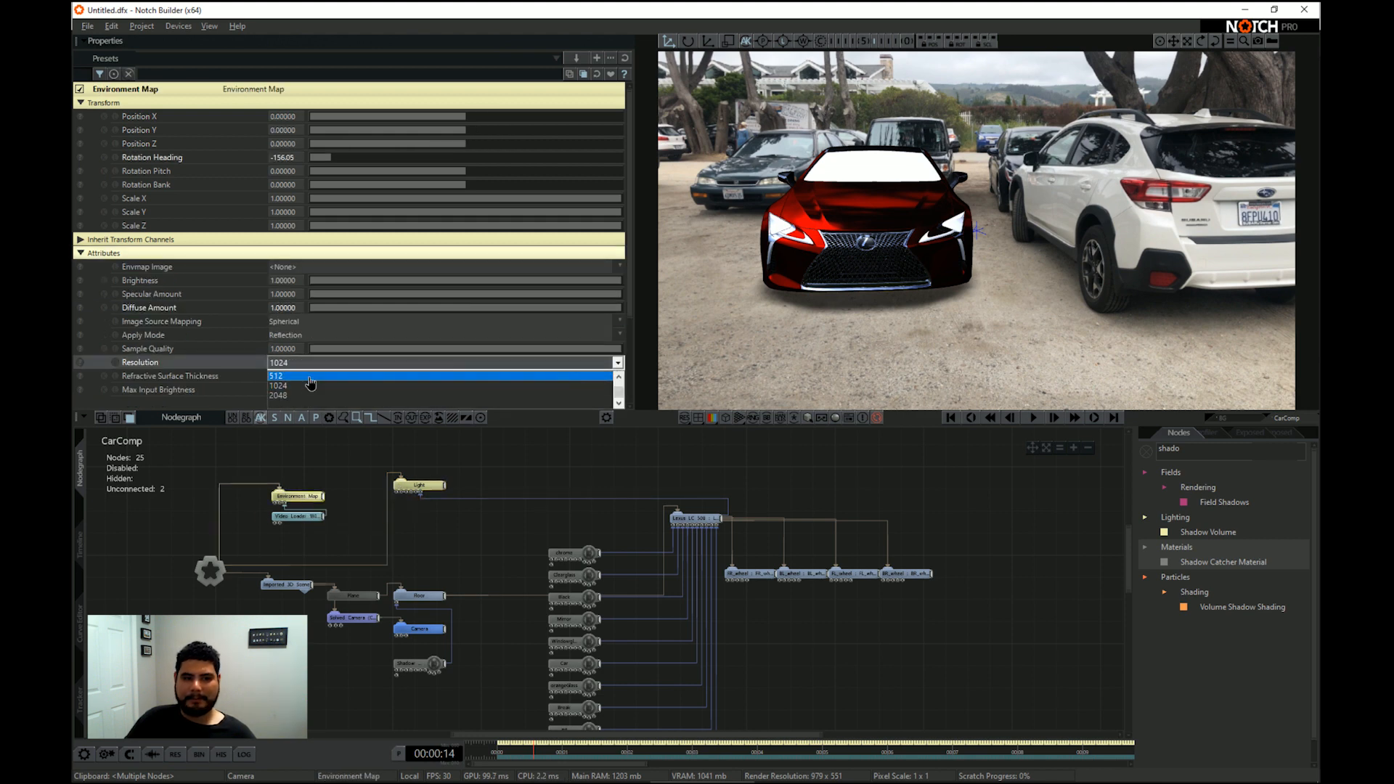
{"action": "left_click", "coordinate": [278, 368]}
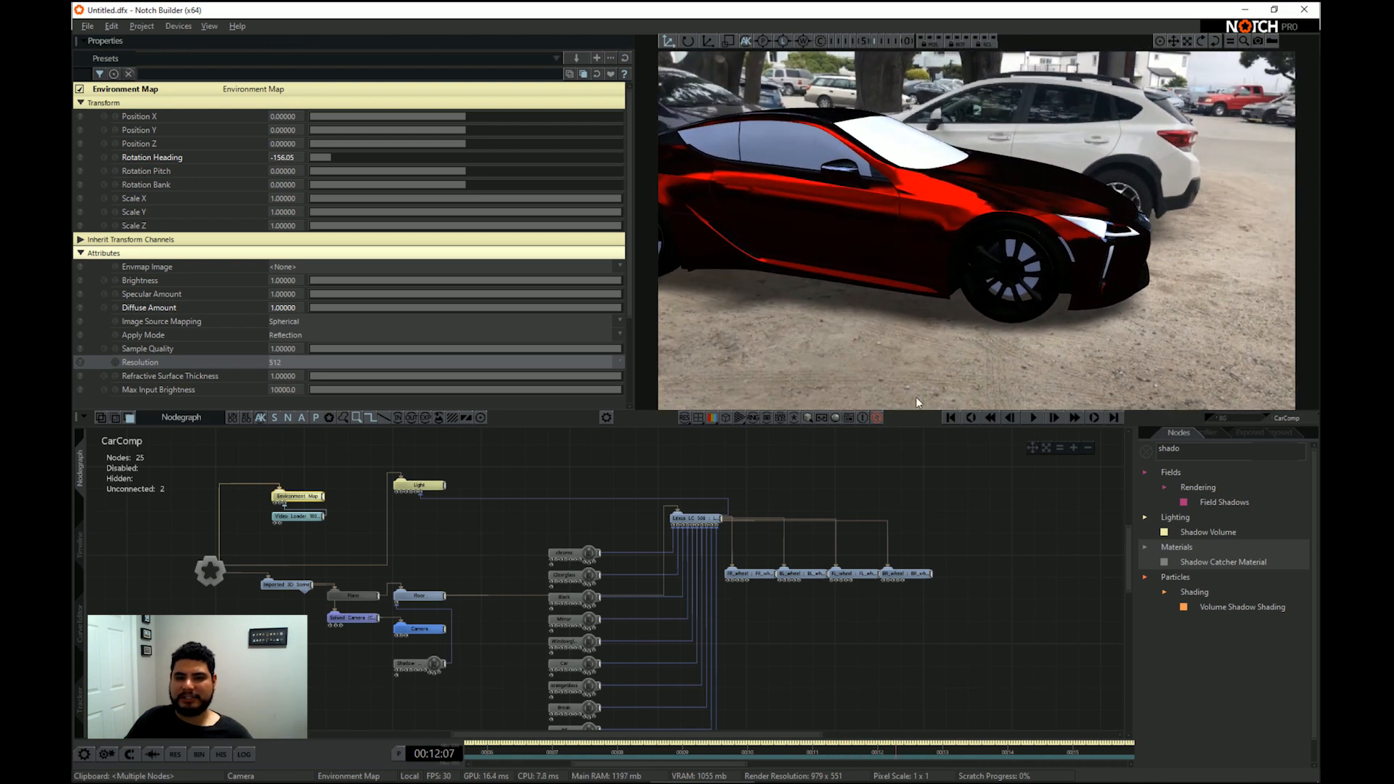
At 00:11:04, disable the Lexus LC 500 and its four wheel nodes to compare the footage, and re-enable them
{"action": "left_click_drag", "start_coordinate": [855, 746], "coordinate": [824, 748]}
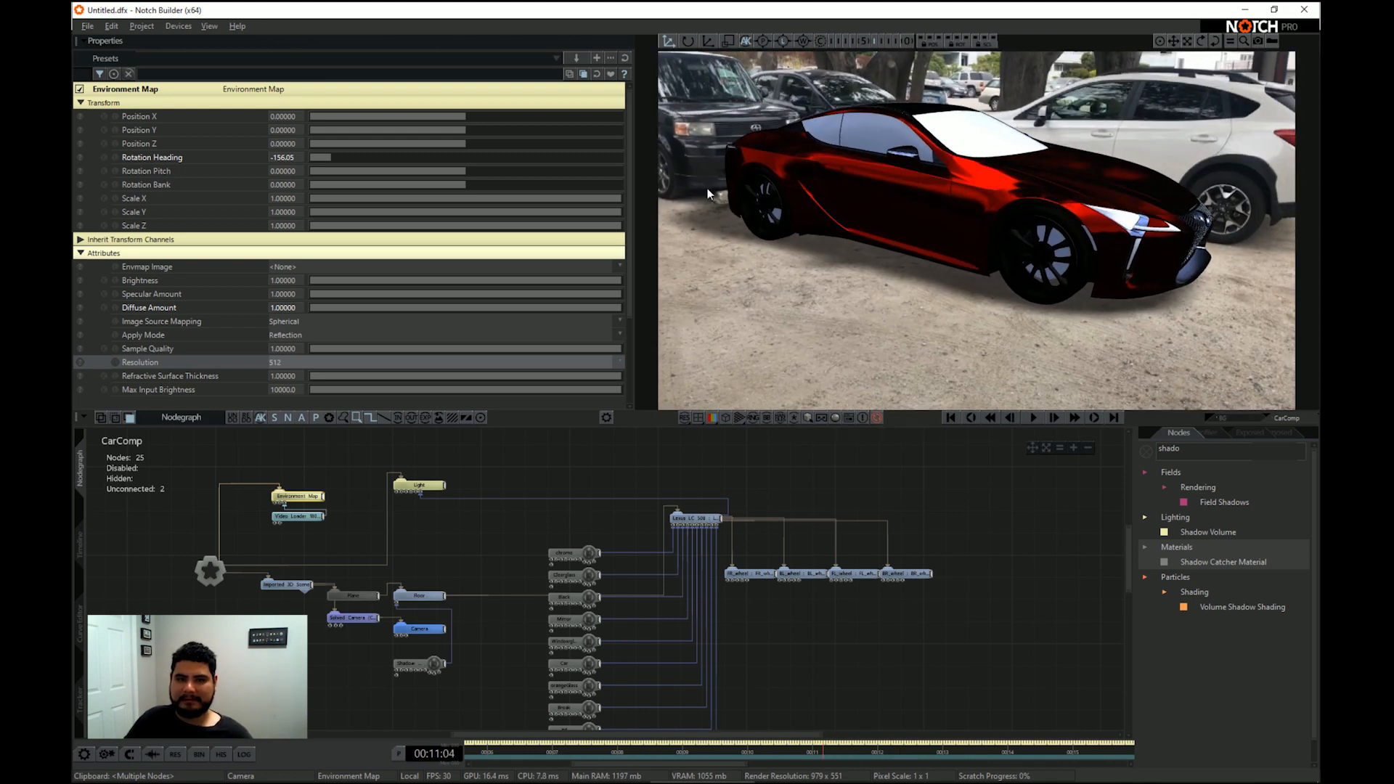
{"action": "left_click", "coordinate": [697, 519]}
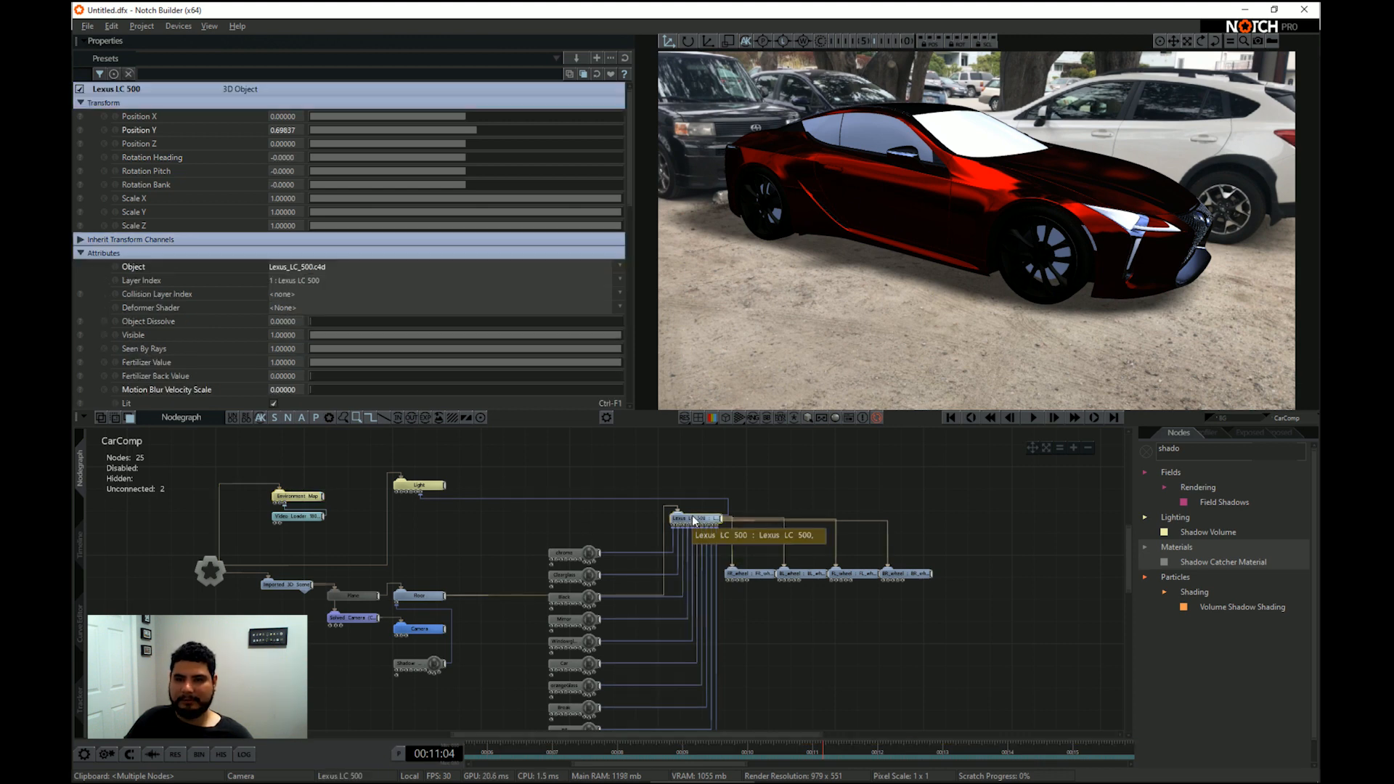
{"action": "left_click_drag", "start_coordinate": [943, 615], "coordinate": [713, 503]}
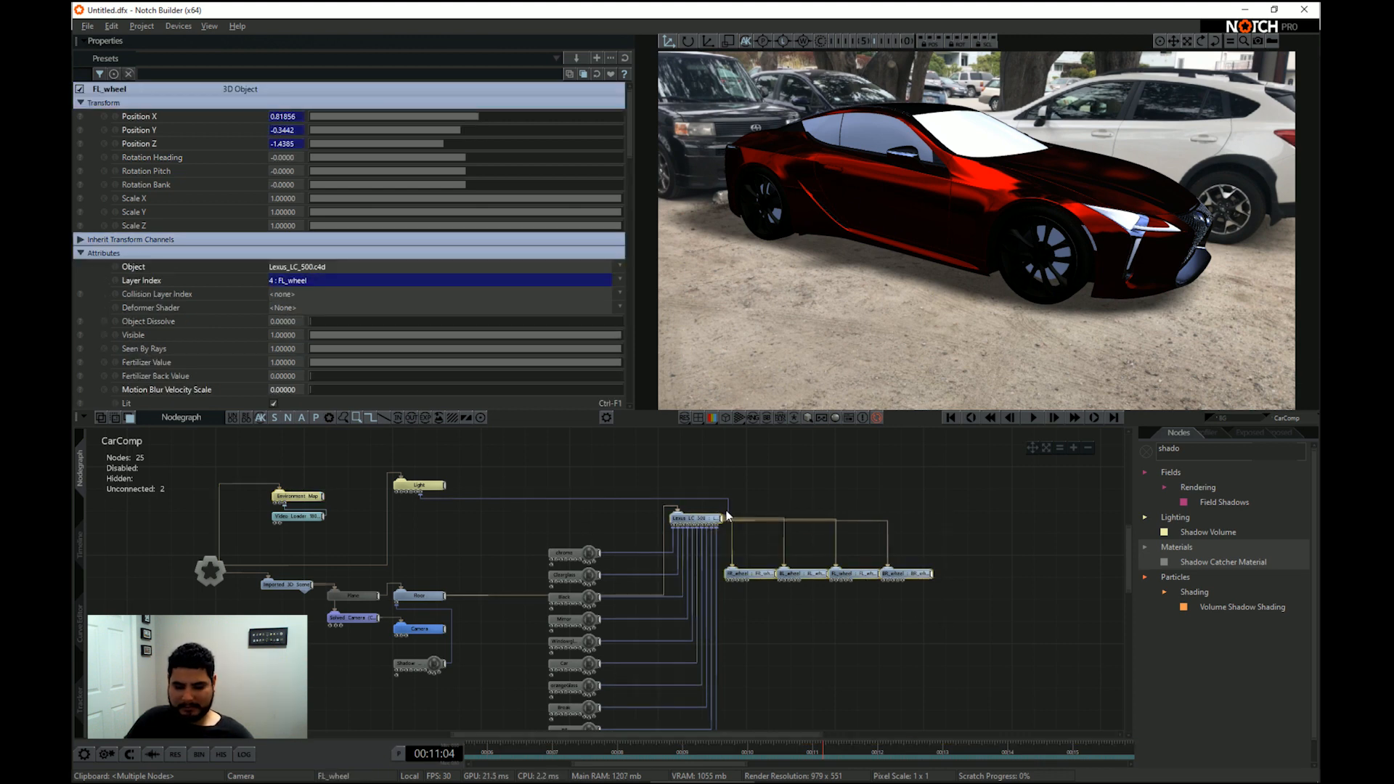
{"action": "key", "text": "ctrl+e"}
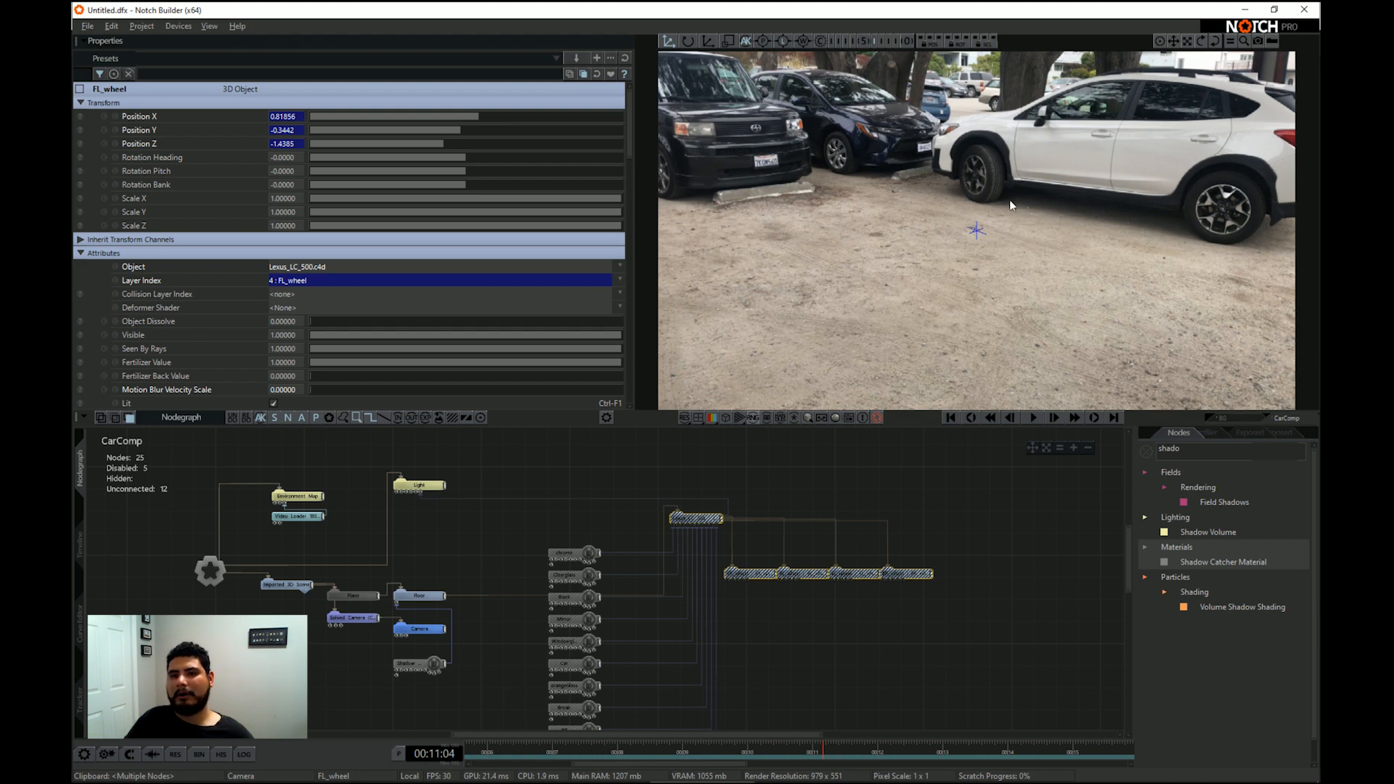
{"action": "key", "text": "ctrl+e"}
Move the Light node to Position Z about -2.27 and Position X about -1.31, comparing the shadow near the timeline's start
{"action": "left_click", "coordinate": [421, 489]}
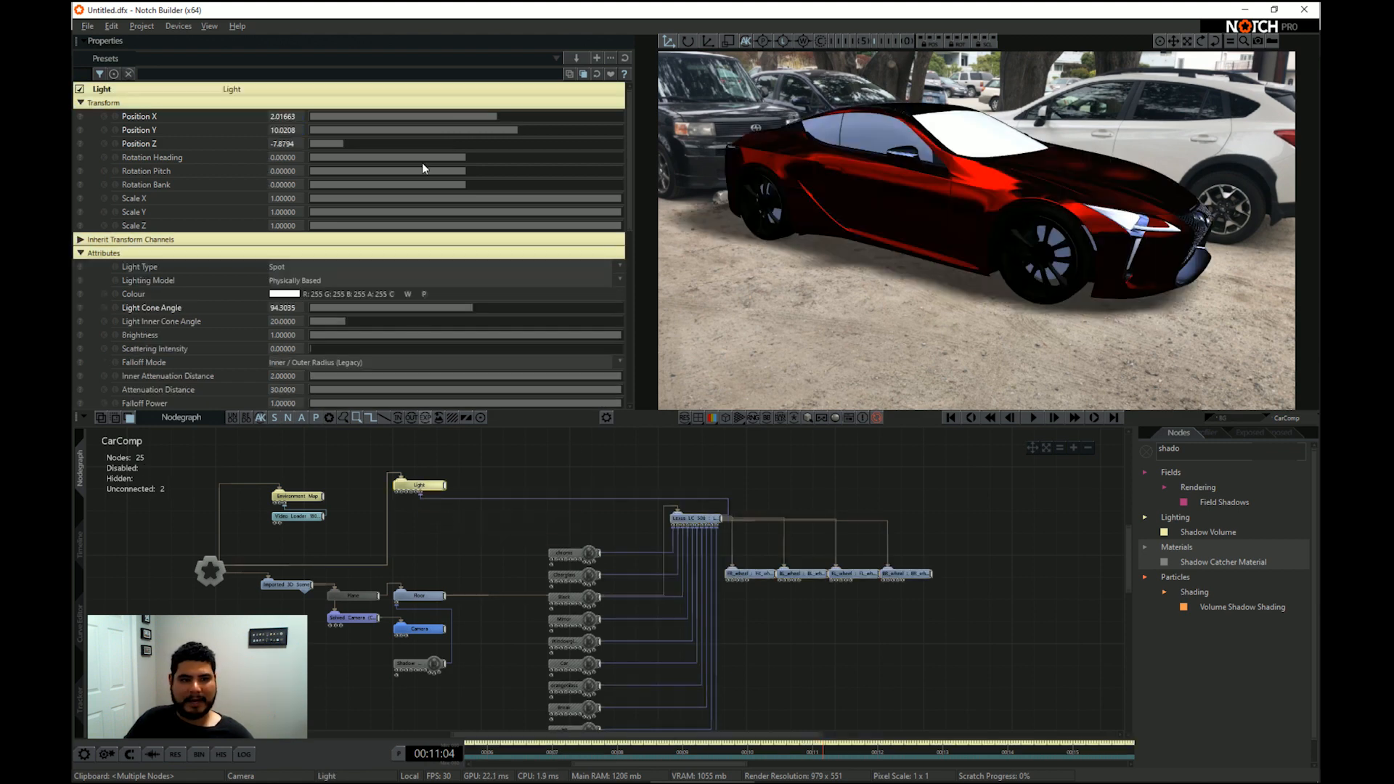
{"action": "left_click_drag", "start_coordinate": [342, 144], "coordinate": [415, 165]}
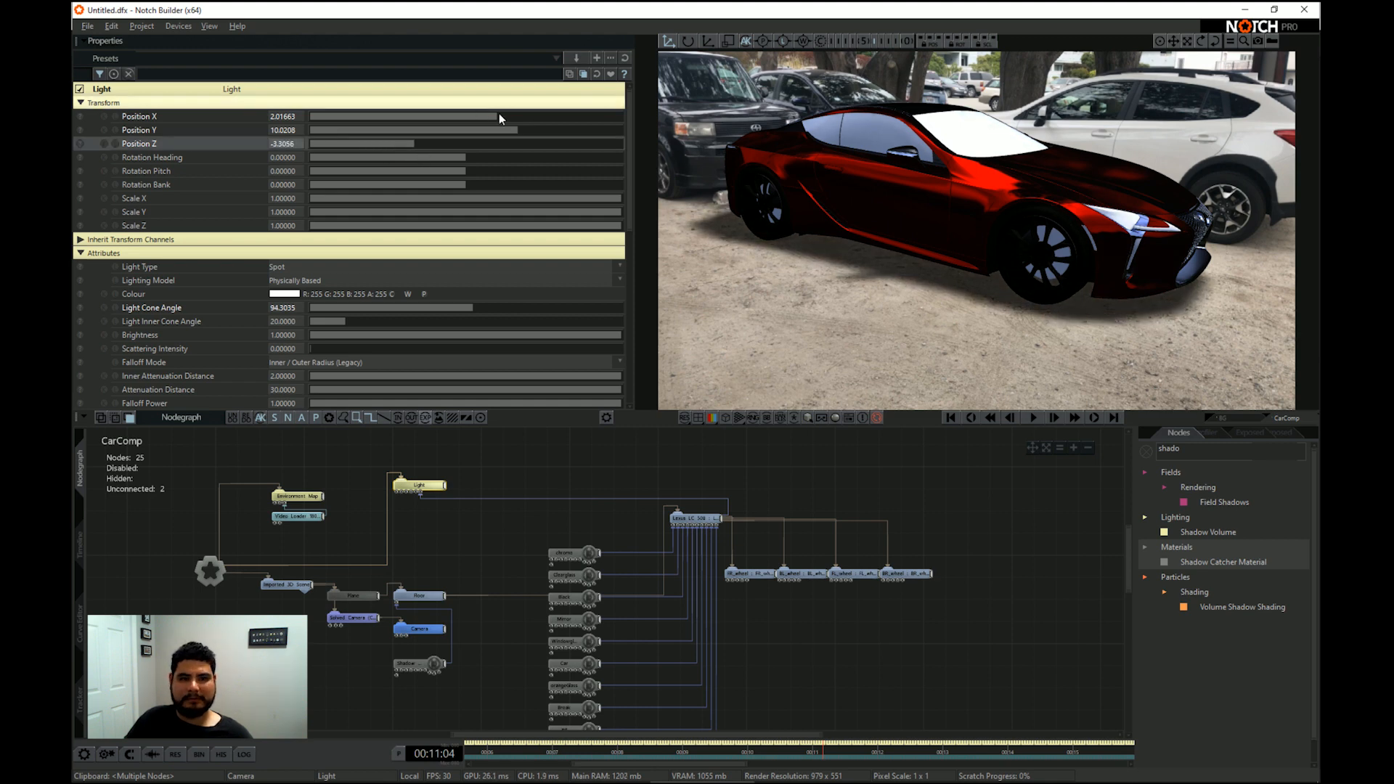
{"action": "left_click_drag", "start_coordinate": [499, 116], "coordinate": [431, 147]}
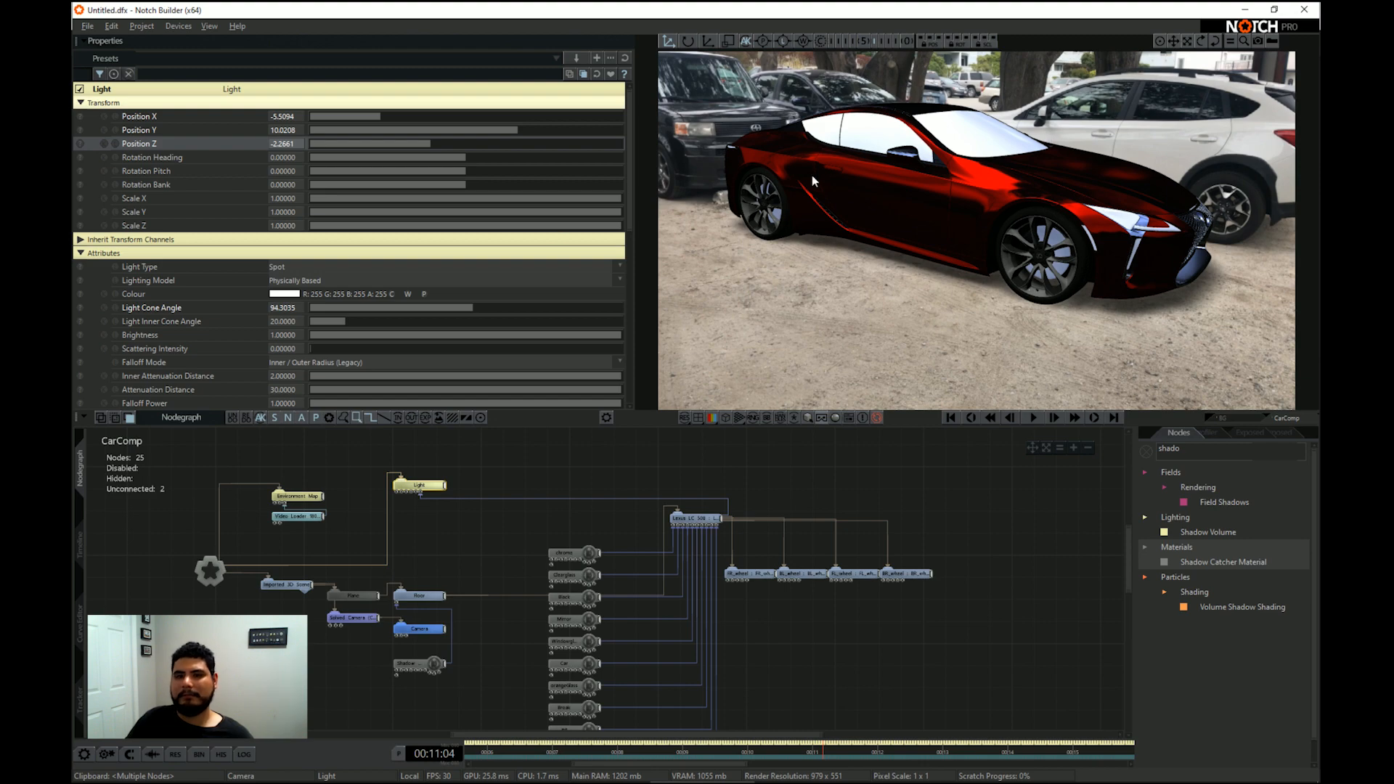
{"action": "left_click_drag", "start_coordinate": [677, 754], "coordinate": [454, 730]}
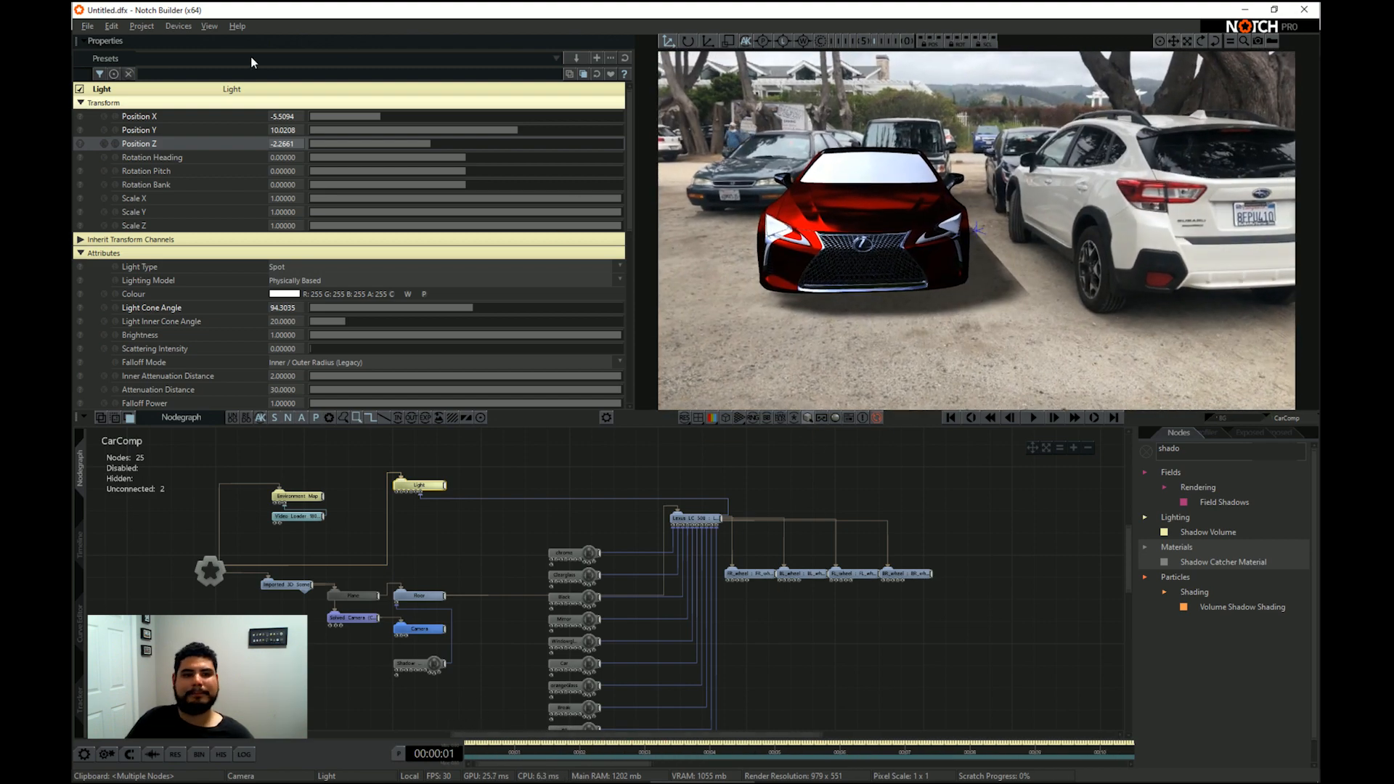
{"action": "left_click_drag", "start_coordinate": [378, 117], "coordinate": [450, 141]}
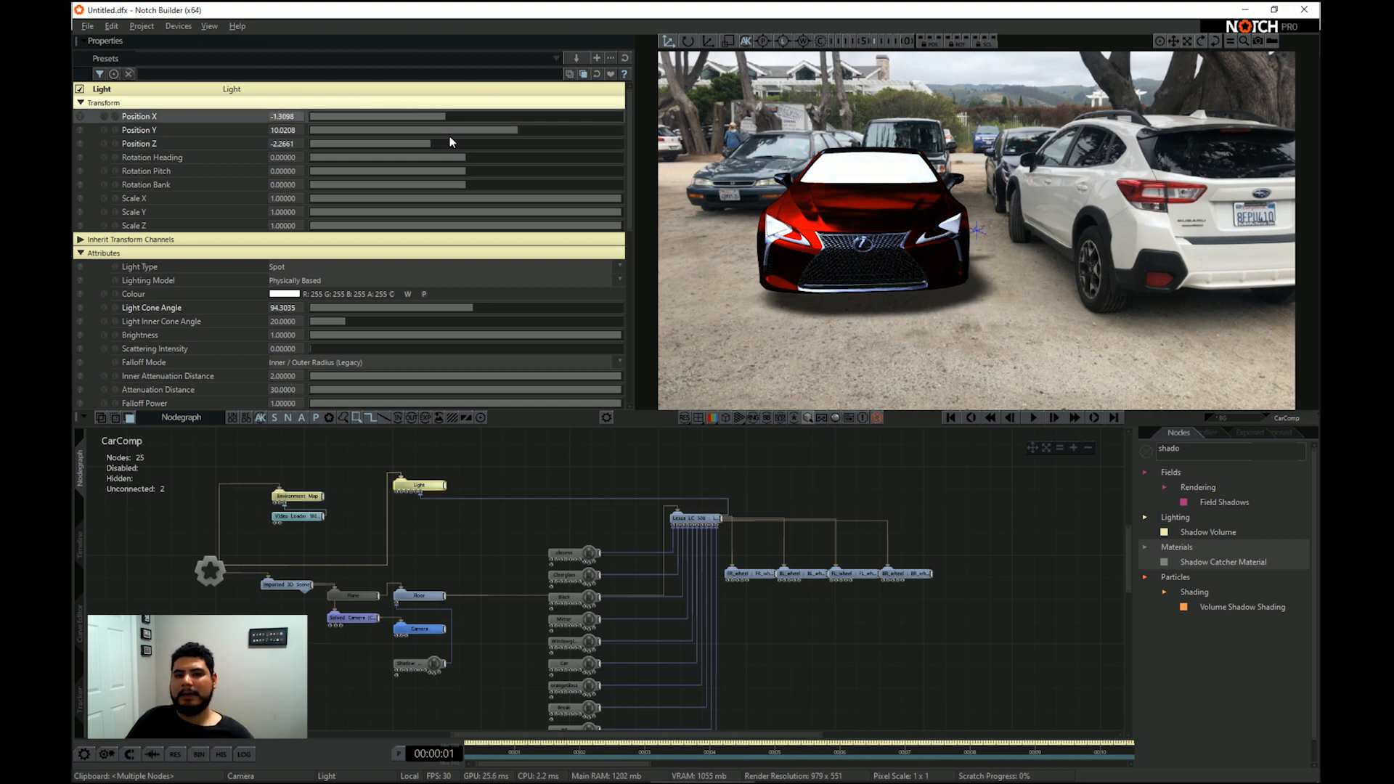
Widen the Light's cone angle to about 139.6 and move it to Position X about -0.31 and Position Y about 8.90
{"action": "scroll", "coordinate": [400, 344], "scroll_direction": "down", "scroll_amount": 3}
{"action": "scroll", "coordinate": [402, 340], "scroll_direction": "up", "scroll_amount": 2}
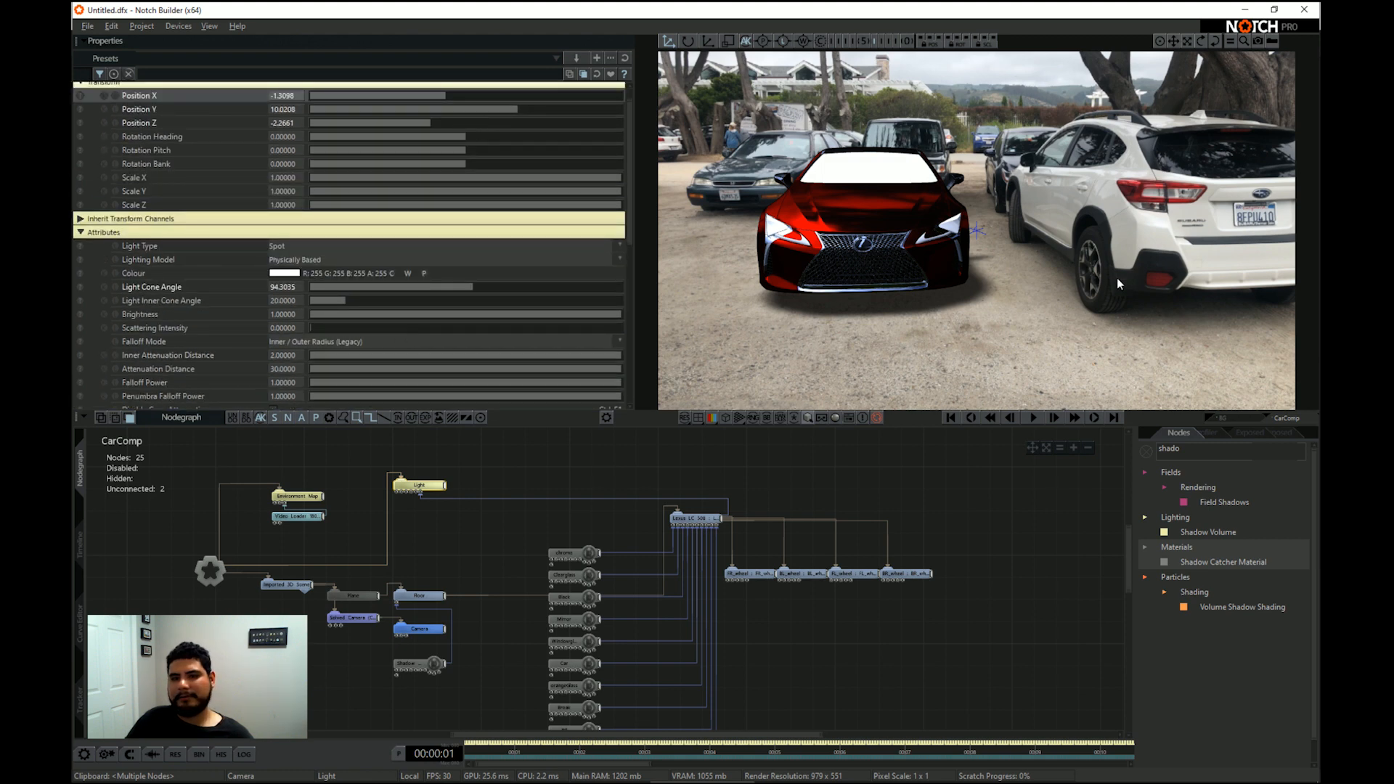
{"action": "left_click_drag", "start_coordinate": [471, 294], "coordinate": [553, 301]}
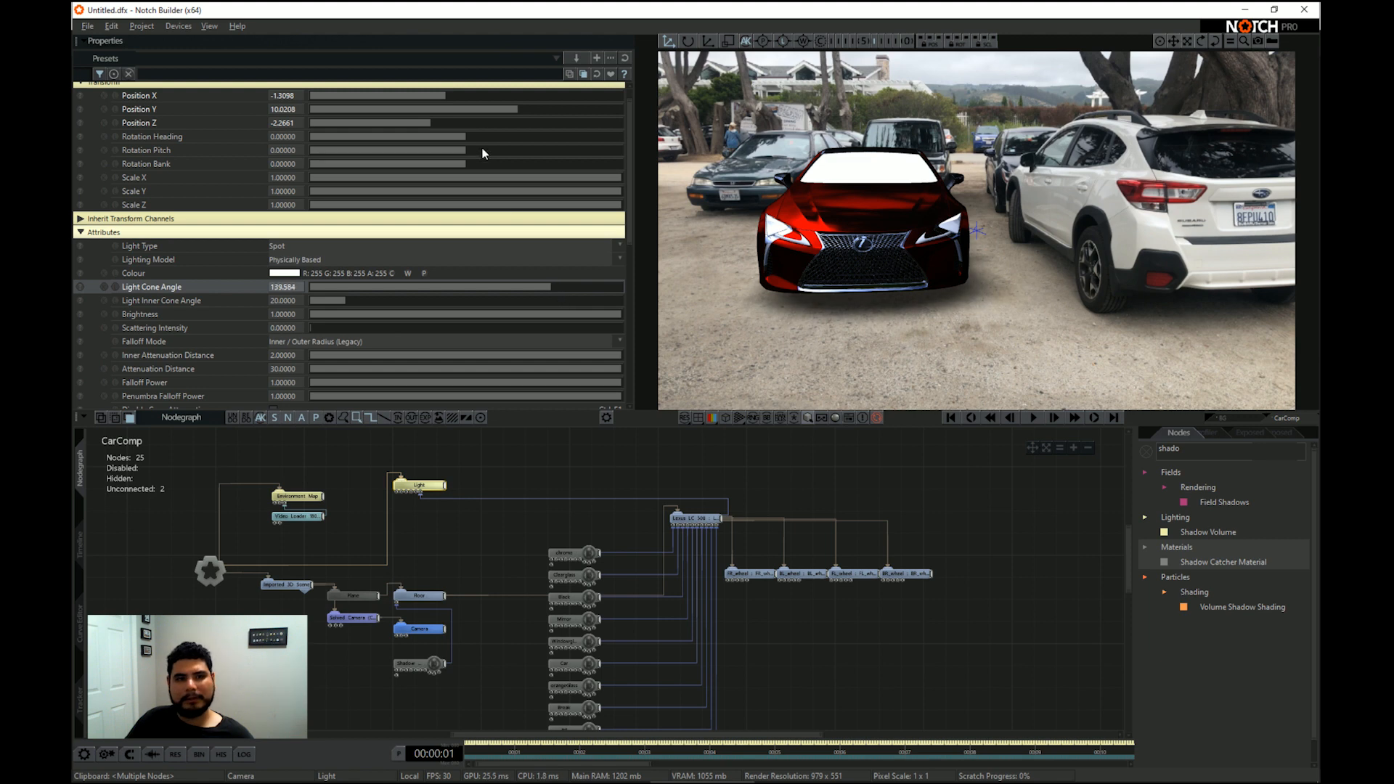
{"action": "left_click_drag", "start_coordinate": [521, 111], "coordinate": [506, 111]}
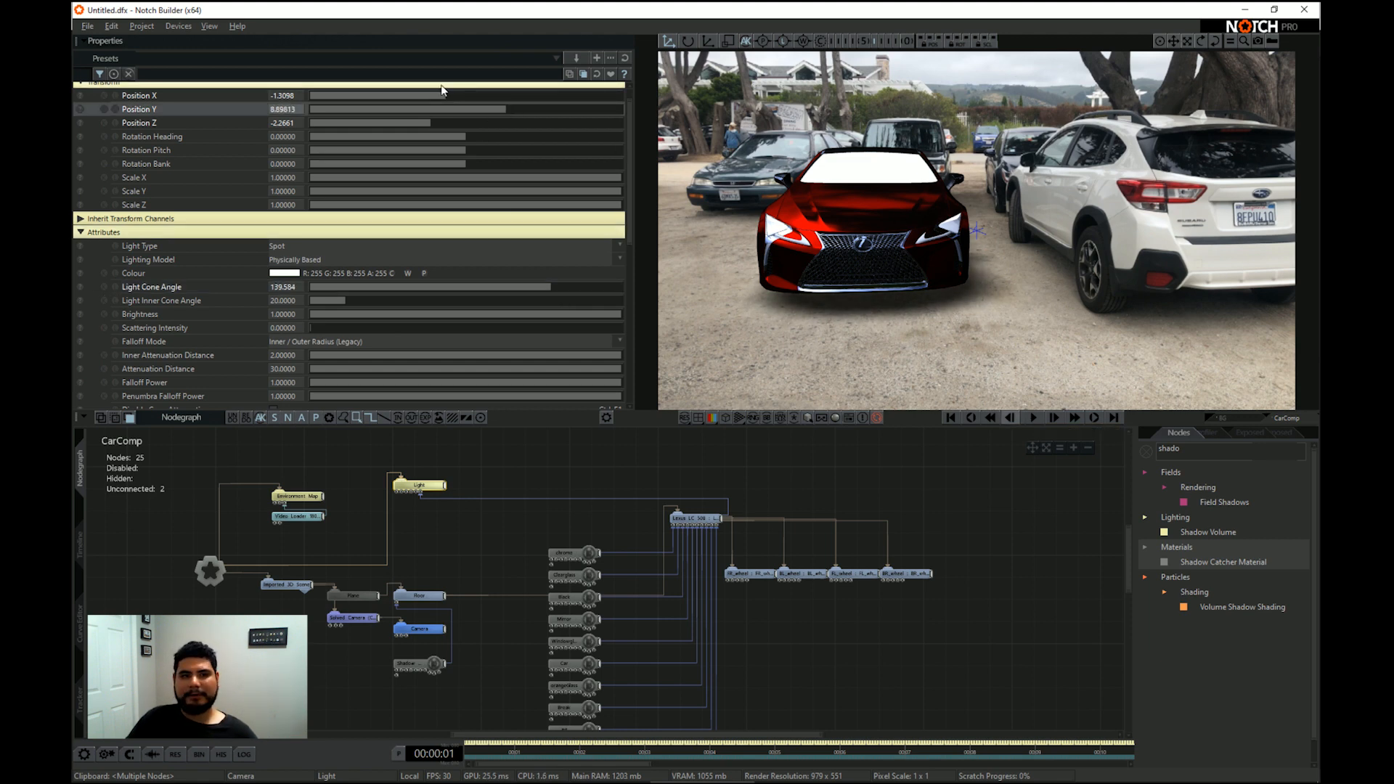
{"action": "mouse_move", "coordinate": [447, 100]}
{"action": "left_mouse_down"}
{"action": "mouse_move", "coordinate": [436, 99]}
{"action": "mouse_move", "coordinate": [459, 102]}
{"action": "left_mouse_up"}
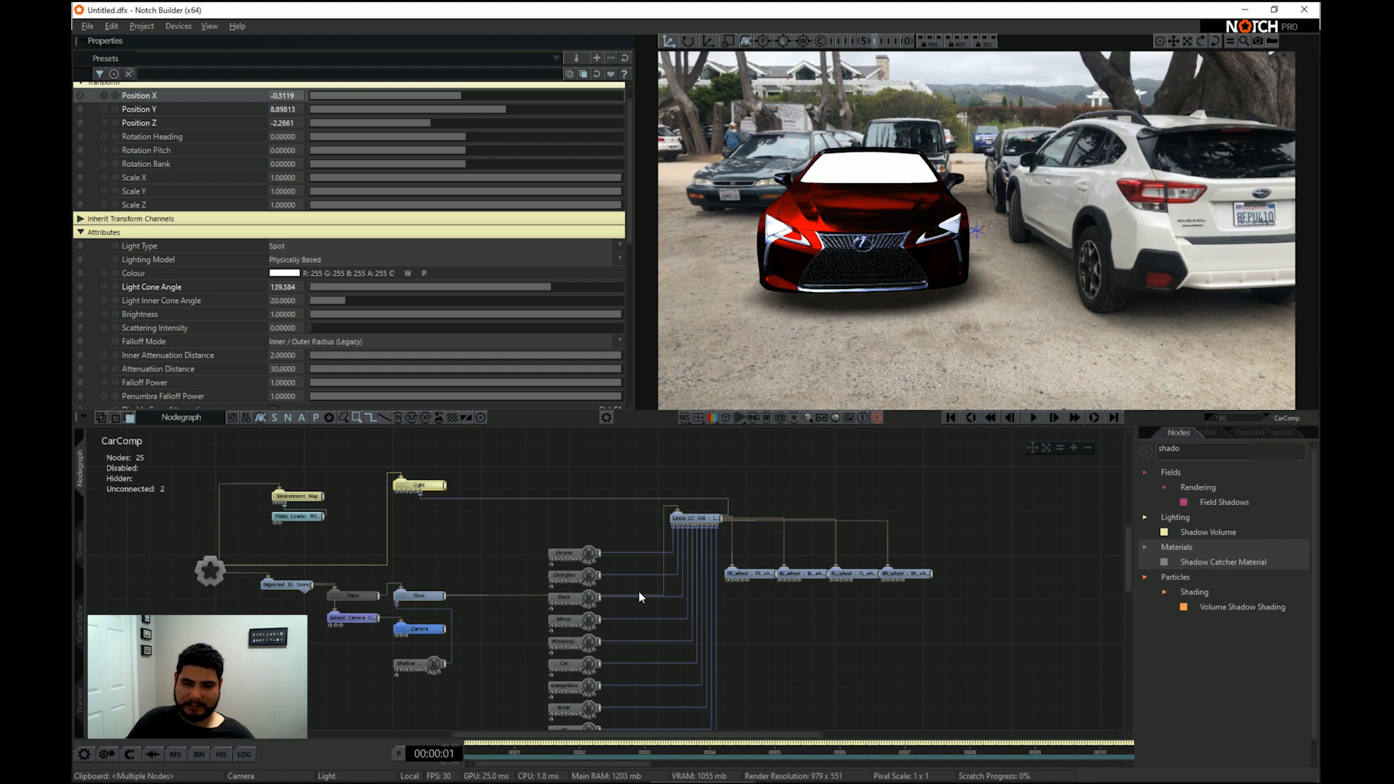
Brighten the Car material's Specular Colour to red 203 and raise its Emissiveness to about 0.16
{"action": "middle_click_drag", "start_coordinate": [639, 592], "coordinate": [639, 577]}
{"action": "middle_click_drag", "start_coordinate": [853, 686], "coordinate": [823, 656]}
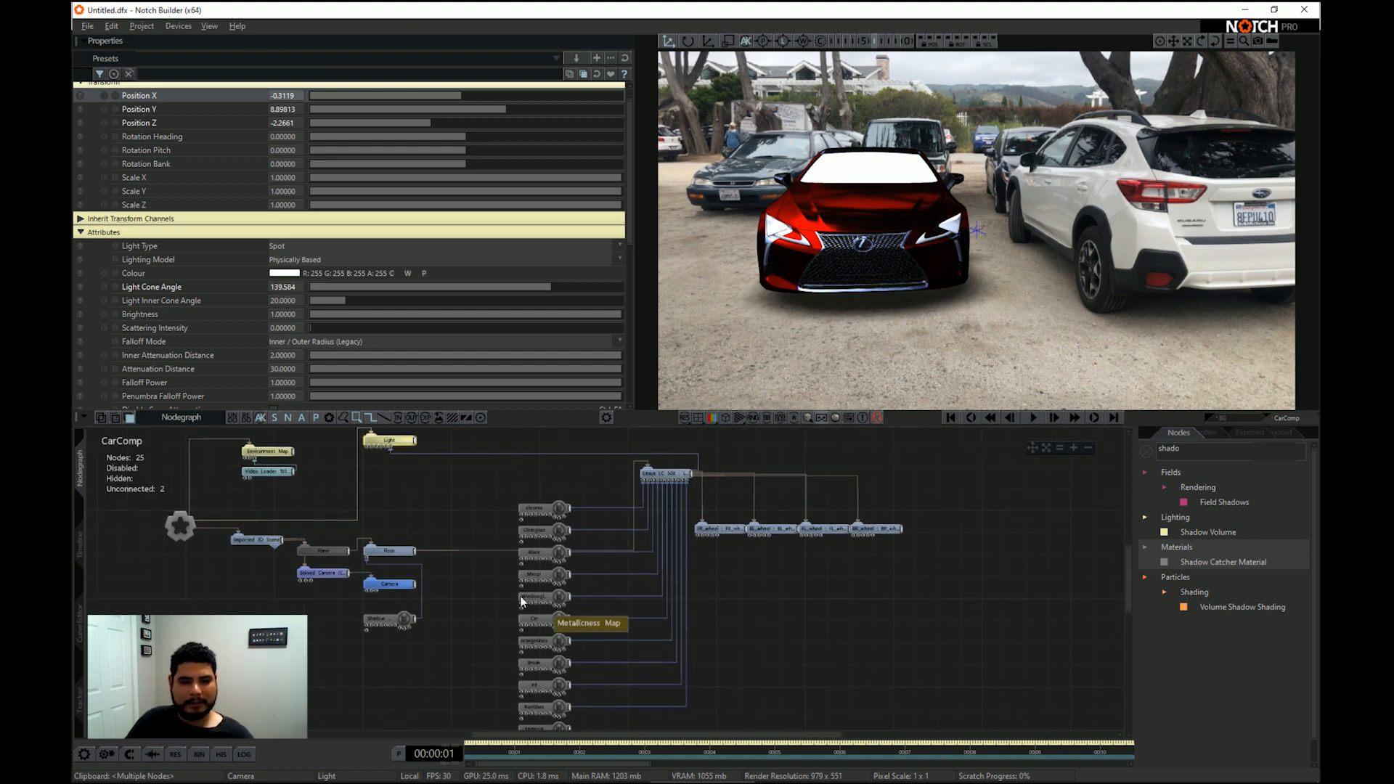
{"action": "middle_click_drag", "start_coordinate": [783, 596], "coordinate": [778, 595]}
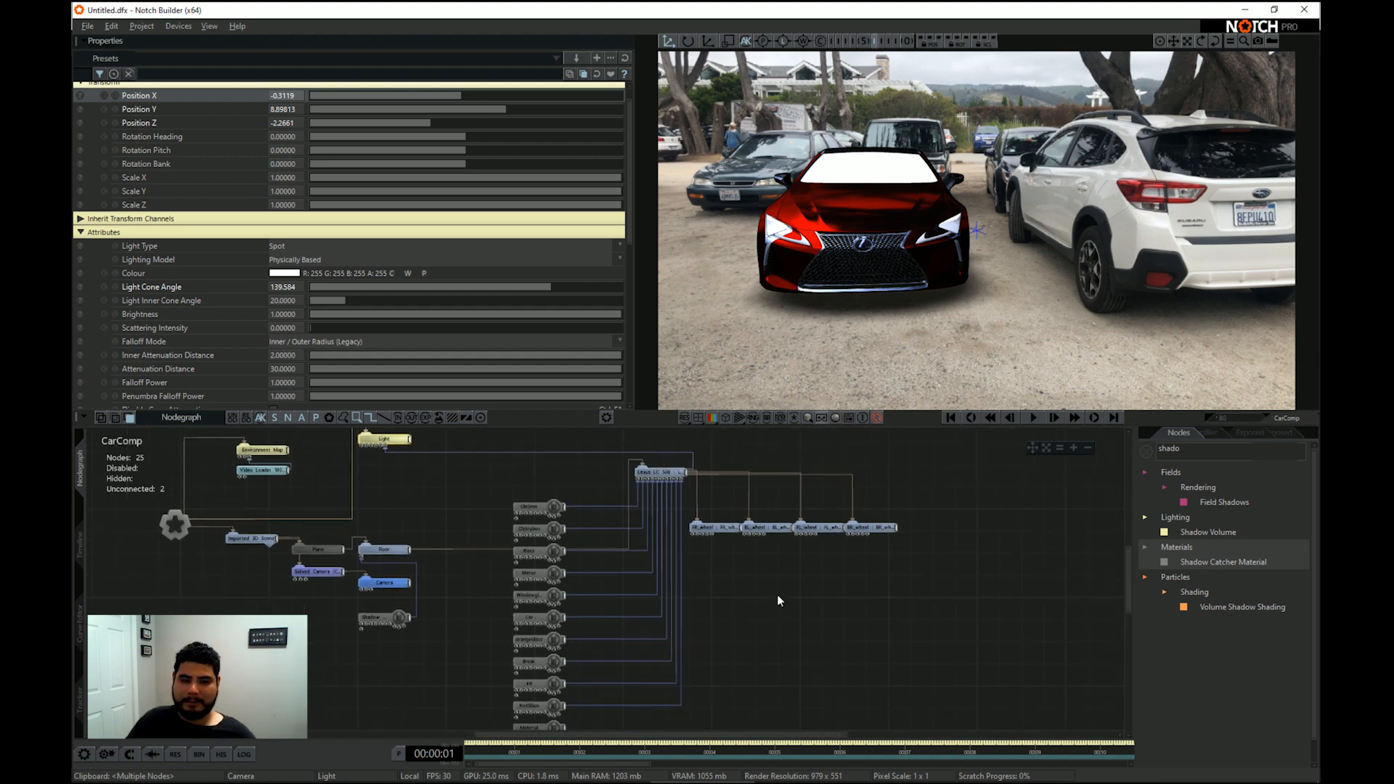
{"action": "left_click", "coordinate": [532, 617]}
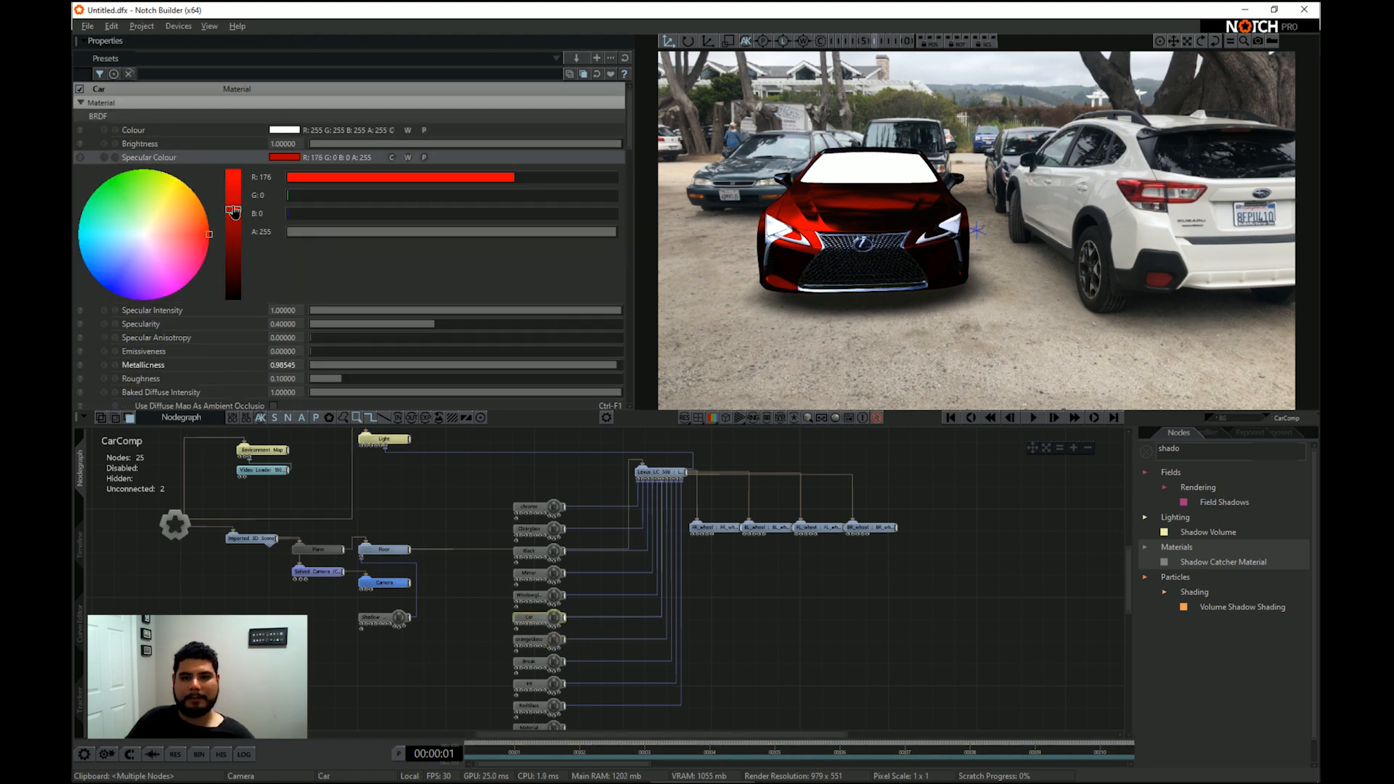
{"action": "left_click_drag", "start_coordinate": [236, 214], "coordinate": [236, 201]}
{"action": "scroll", "coordinate": [247, 242], "scroll_direction": "down", "scroll_amount": 3}
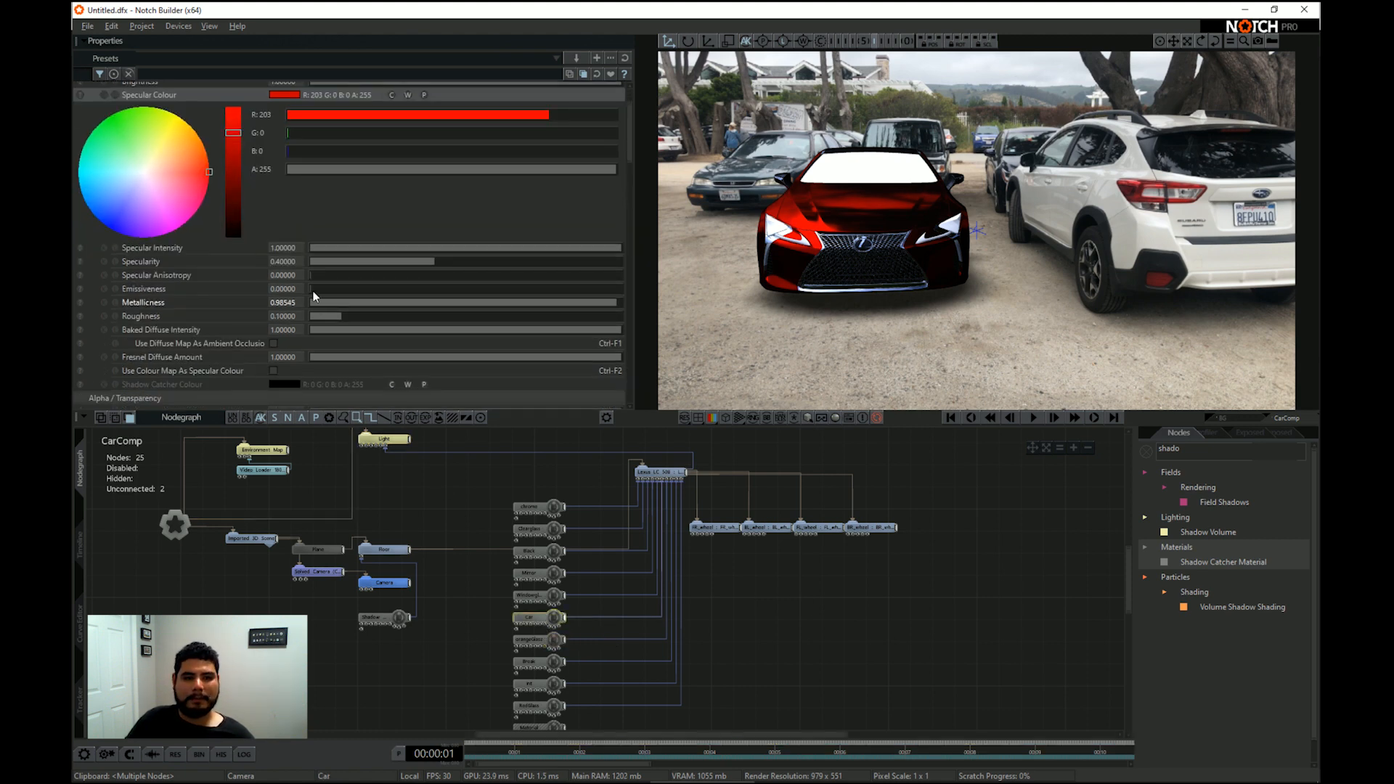
{"action": "left_click_drag", "start_coordinate": [313, 287], "coordinate": [362, 294]}
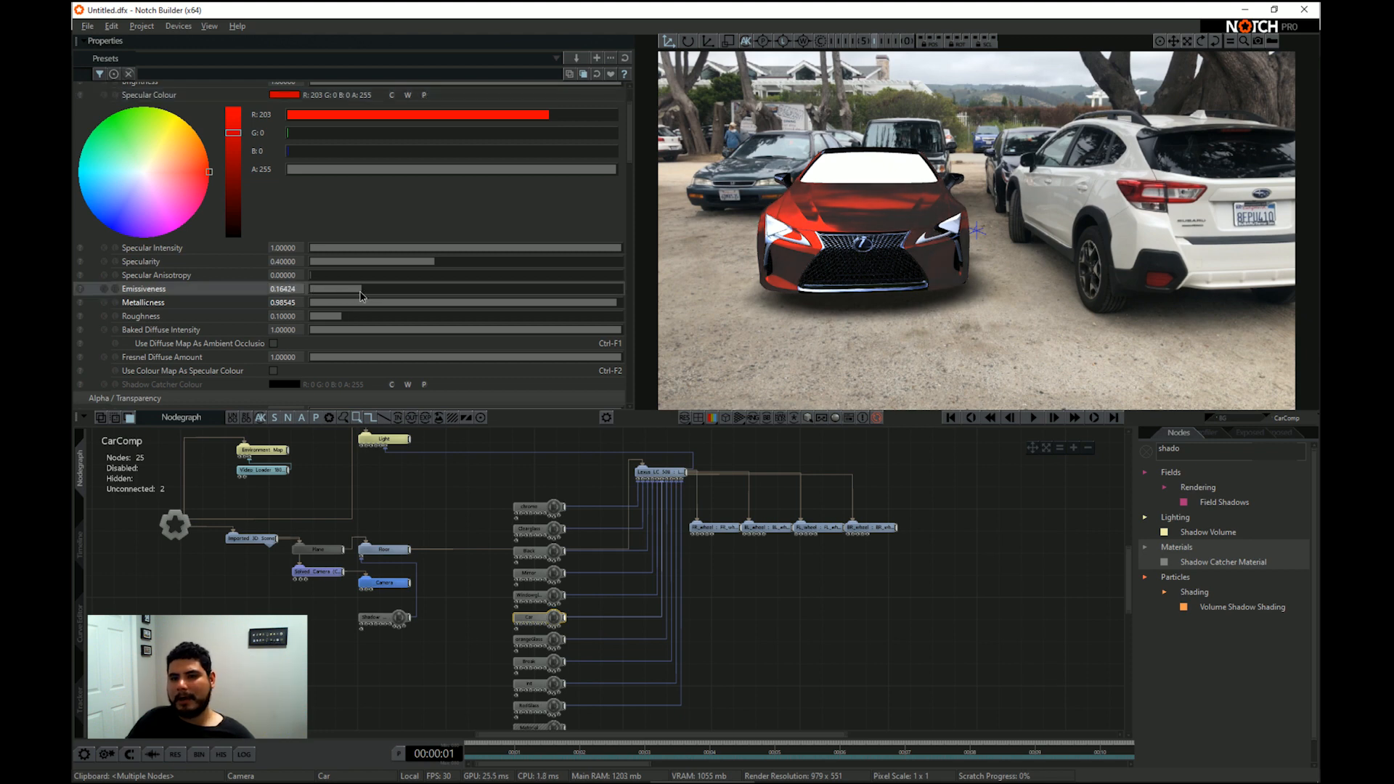
Set the Car material's base Colour to pure red, RGB 255, 0, 0
{"action": "scroll", "coordinate": [422, 139], "scroll_direction": "up", "scroll_amount": 3}
{"action": "left_click", "coordinate": [284, 130]}
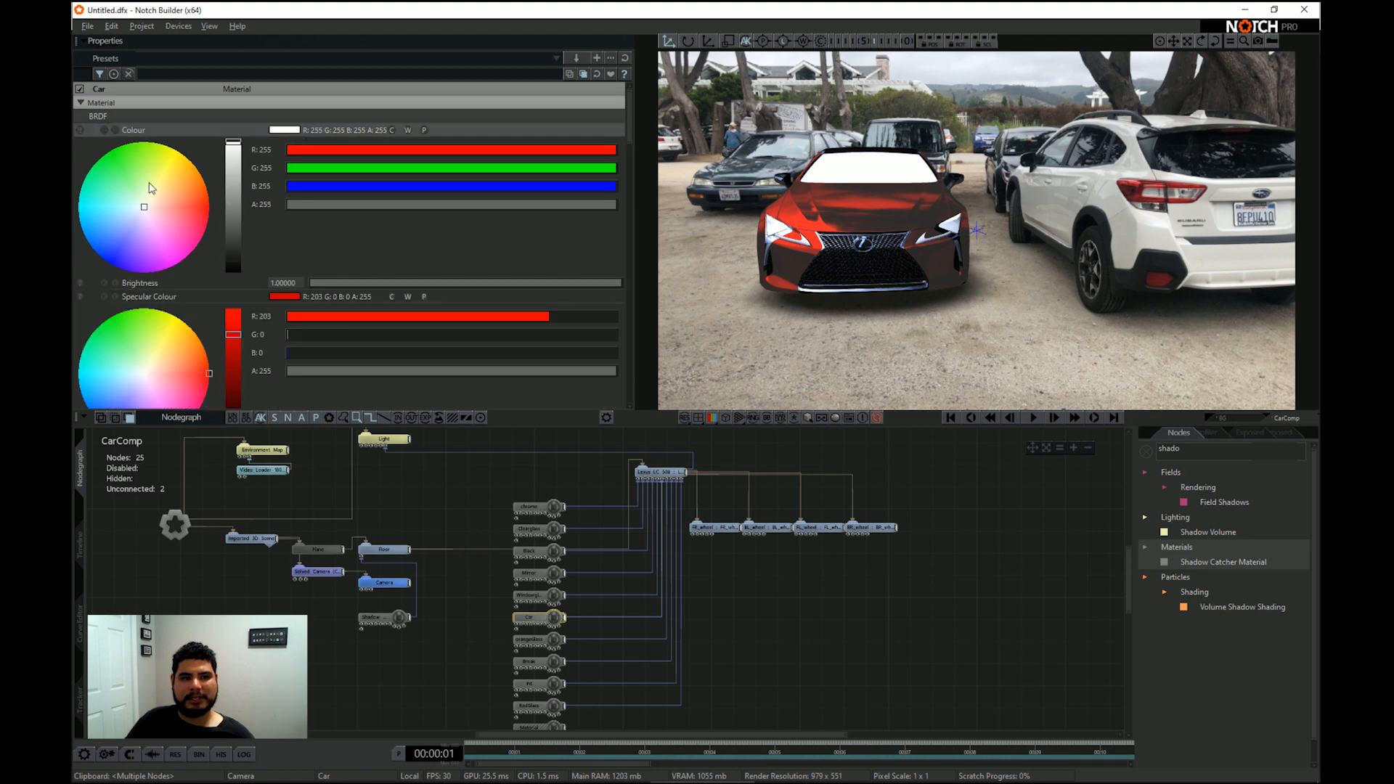
{"action": "left_click_drag", "start_coordinate": [239, 181], "coordinate": [240, 280]}
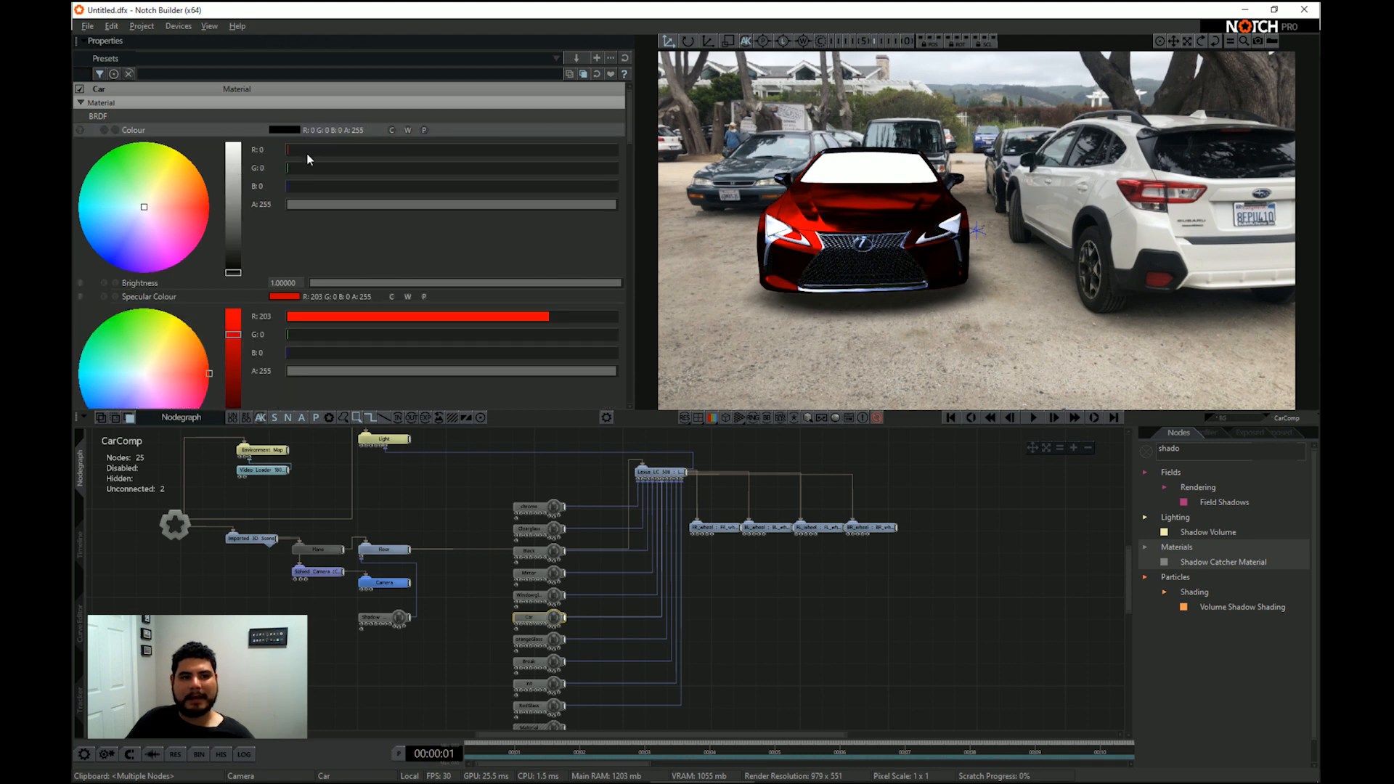
{"action": "left_click_drag", "start_coordinate": [290, 151], "coordinate": [699, 181]}
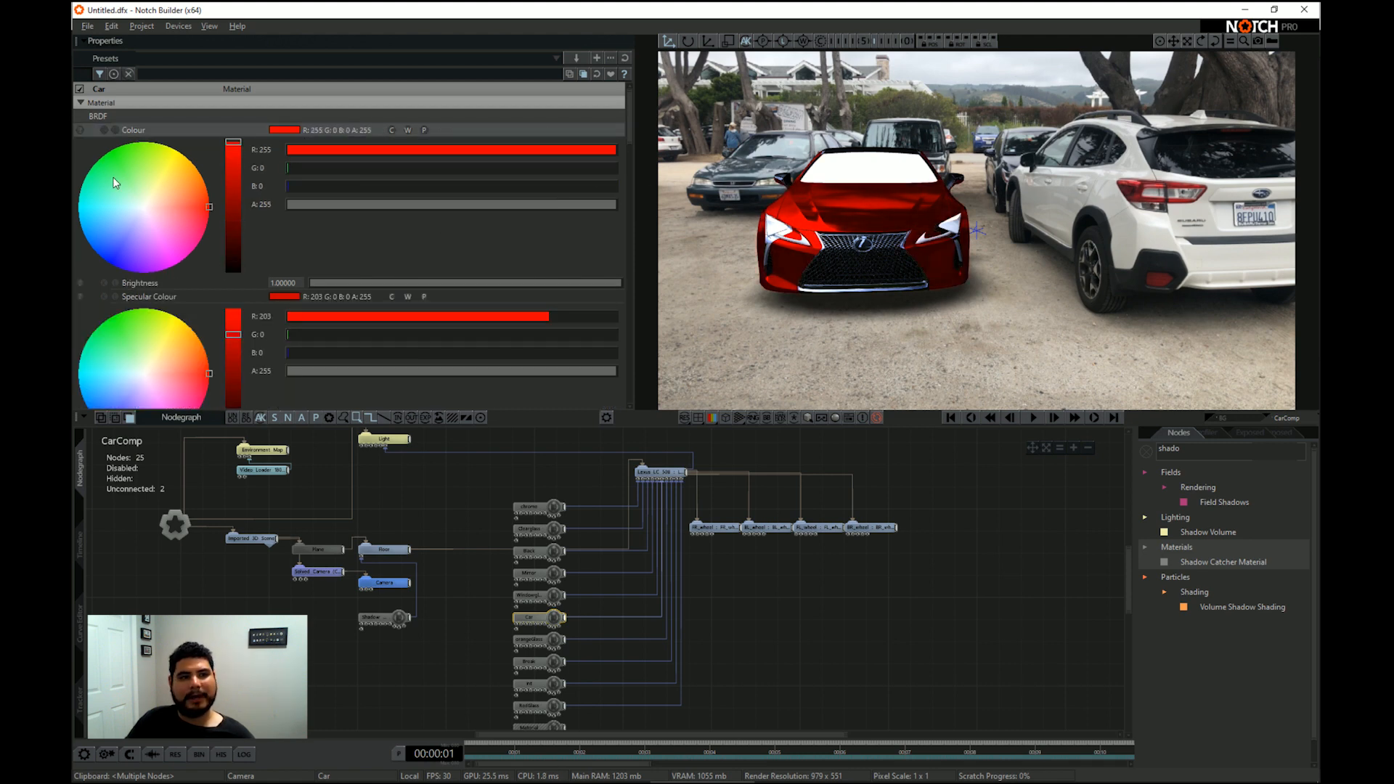
Fine-tune the Car material's base Colour to RGB 247, 0, 9 and check it at the start and farther along the footage
{"action": "mouse_move", "coordinate": [209, 210]}
{"action": "left_mouse_down"}
{"action": "mouse_move", "coordinate": [226, 193]}
{"action": "mouse_move", "coordinate": [230, 219]}
{"action": "left_mouse_up"}
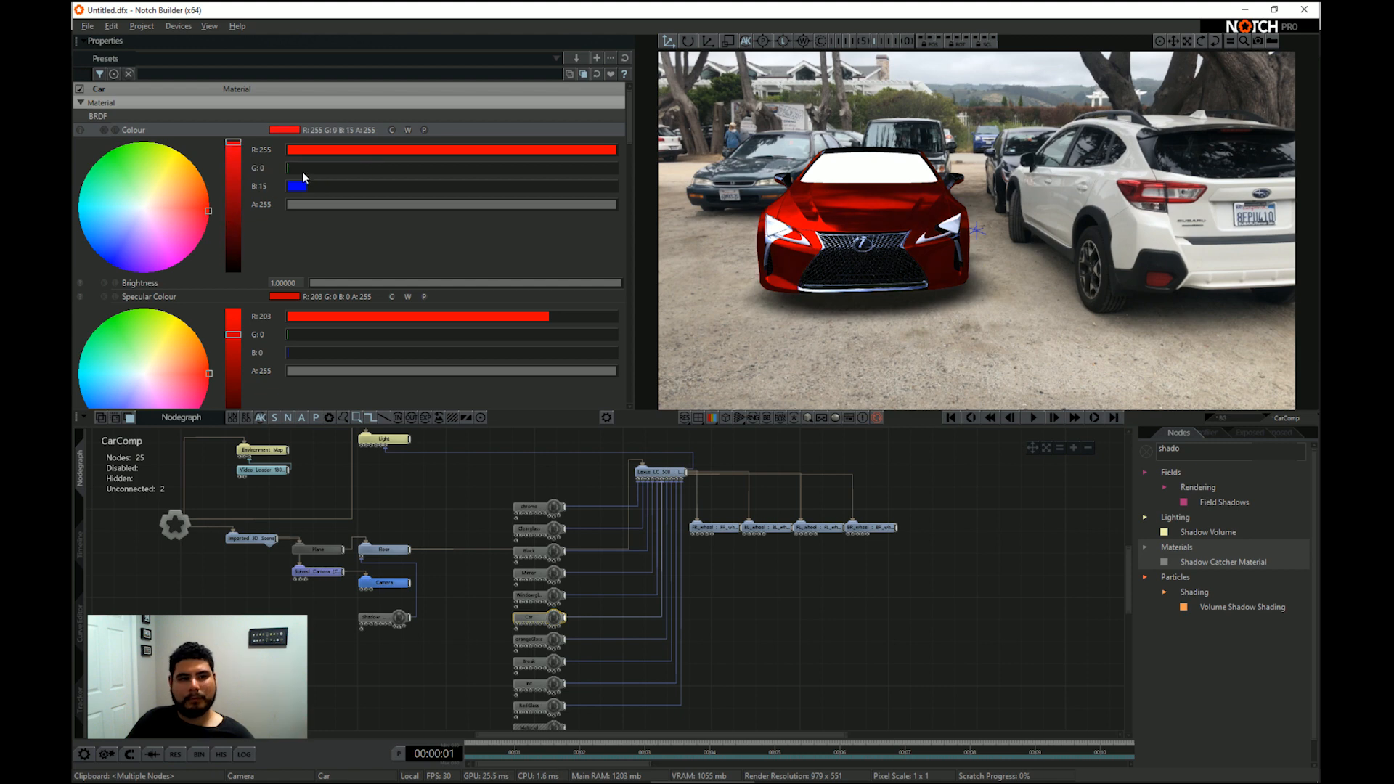
{"action": "left_click_drag", "start_coordinate": [303, 191], "coordinate": [298, 190]}
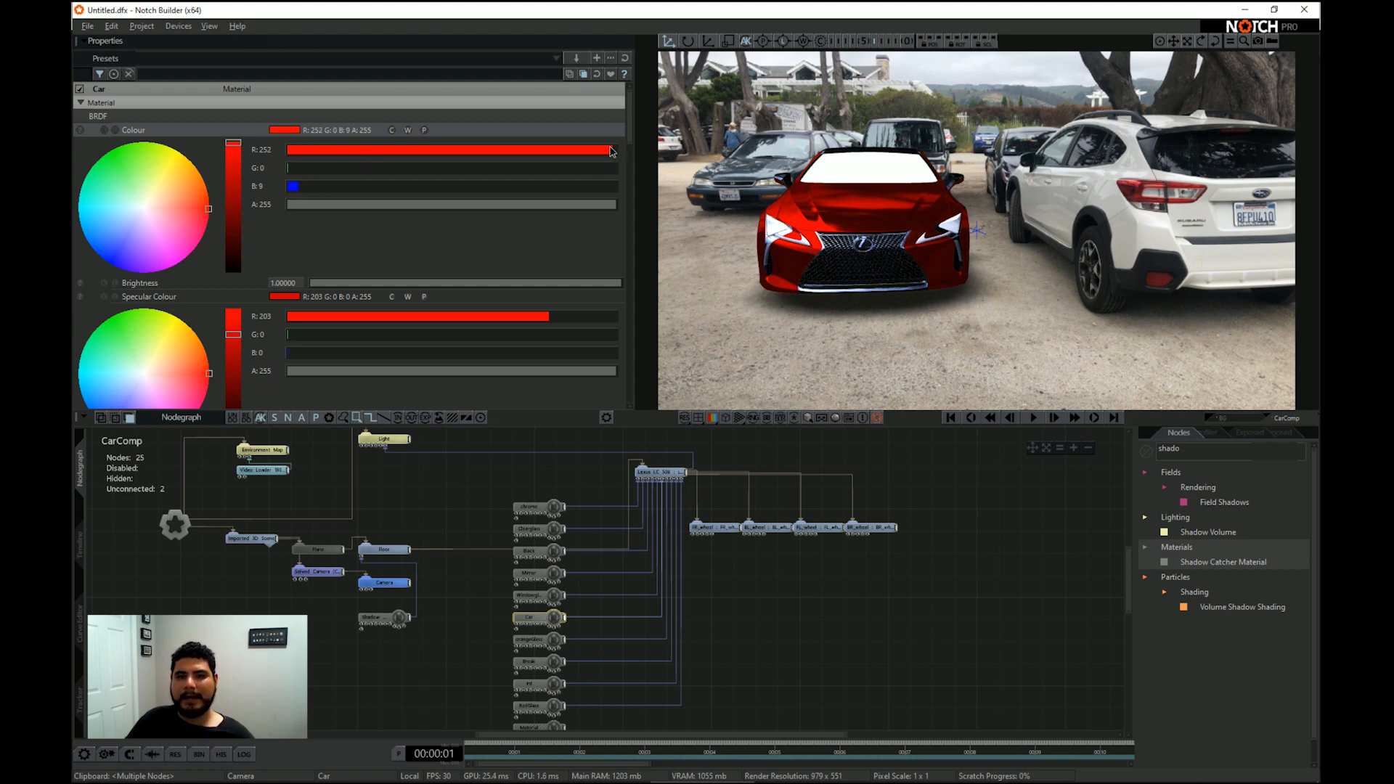
{"action": "mouse_move", "coordinate": [611, 151]}
{"action": "left_mouse_down"}
{"action": "mouse_move", "coordinate": [589, 151]}
{"action": "mouse_move", "coordinate": [605, 151]}
{"action": "left_mouse_up"}
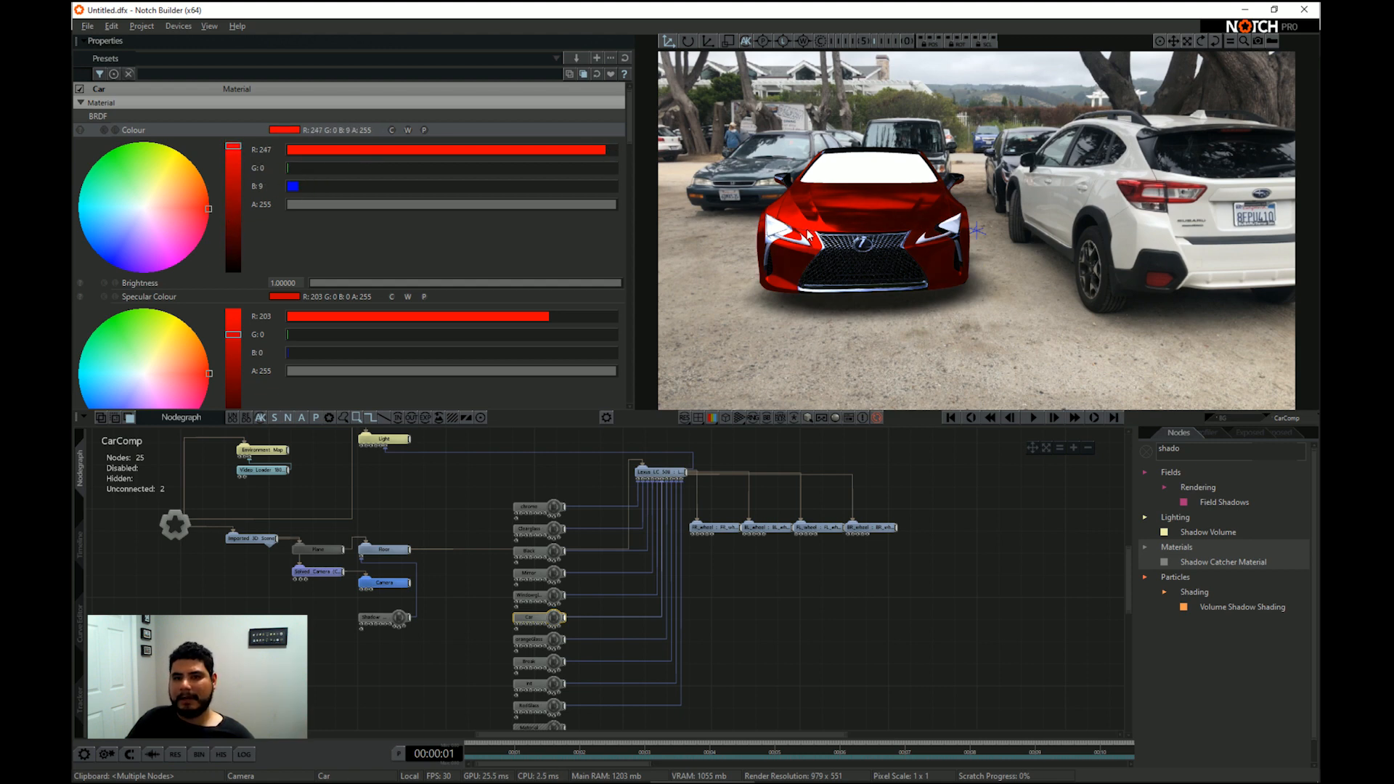
{"action": "left_click", "coordinate": [949, 418]}
{"action": "key", "text": "space"}
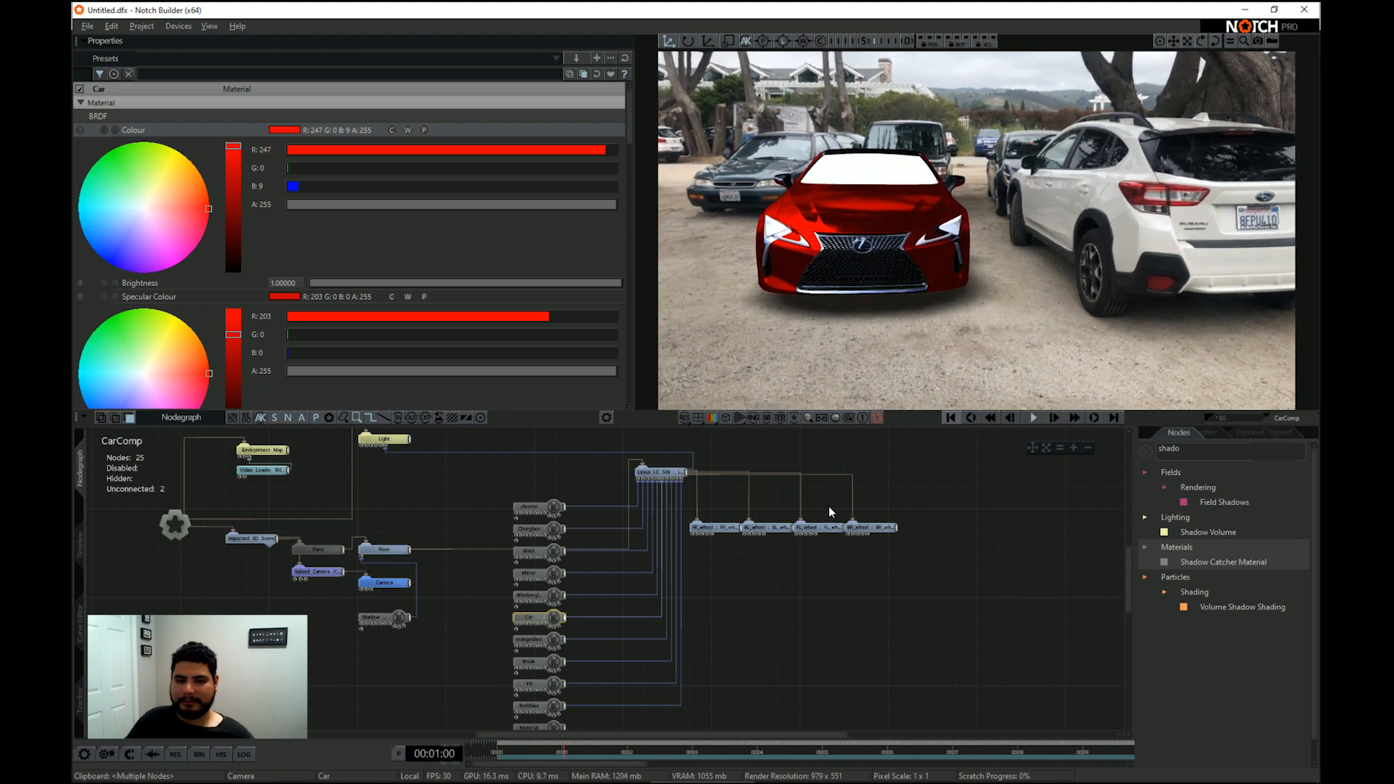
{"action": "left_click", "coordinate": [1014, 745]}
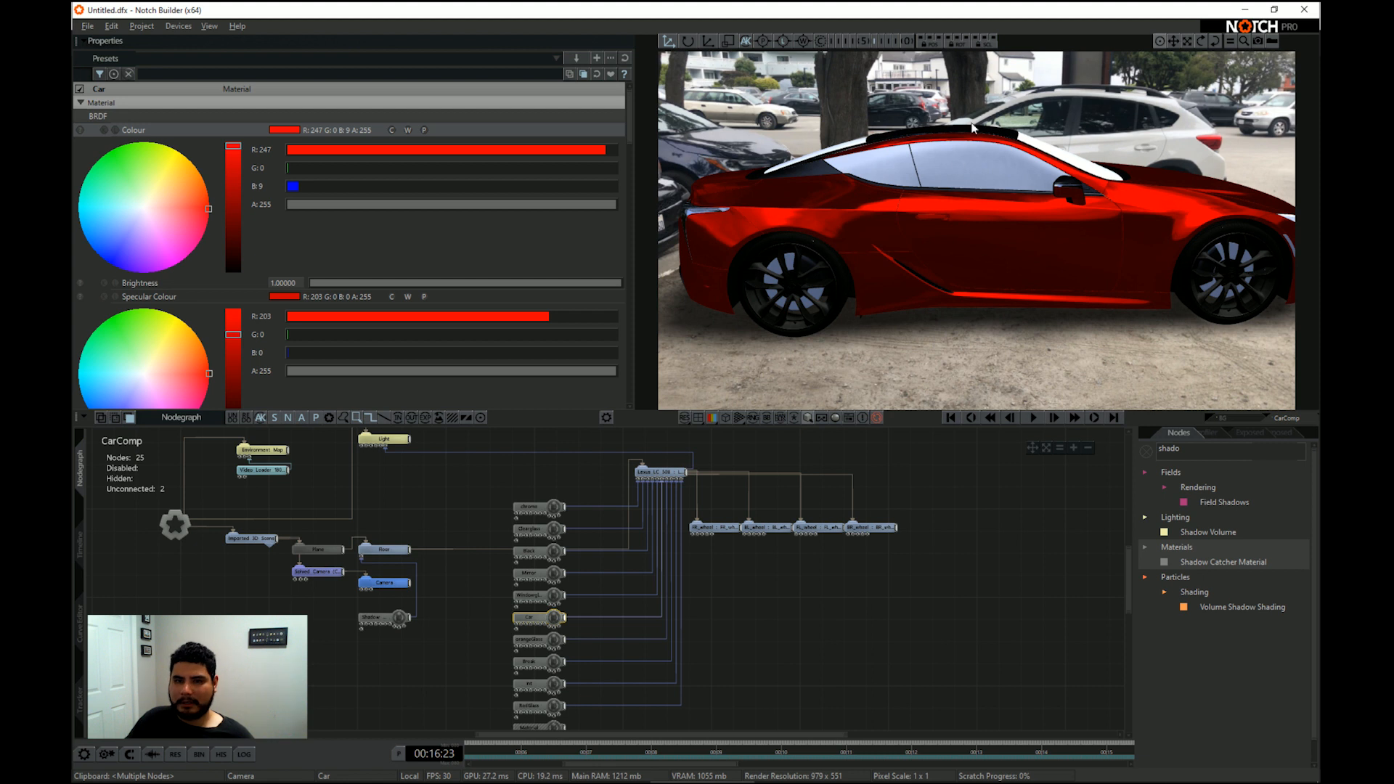
{"action": "left_click", "coordinate": [264, 450]}
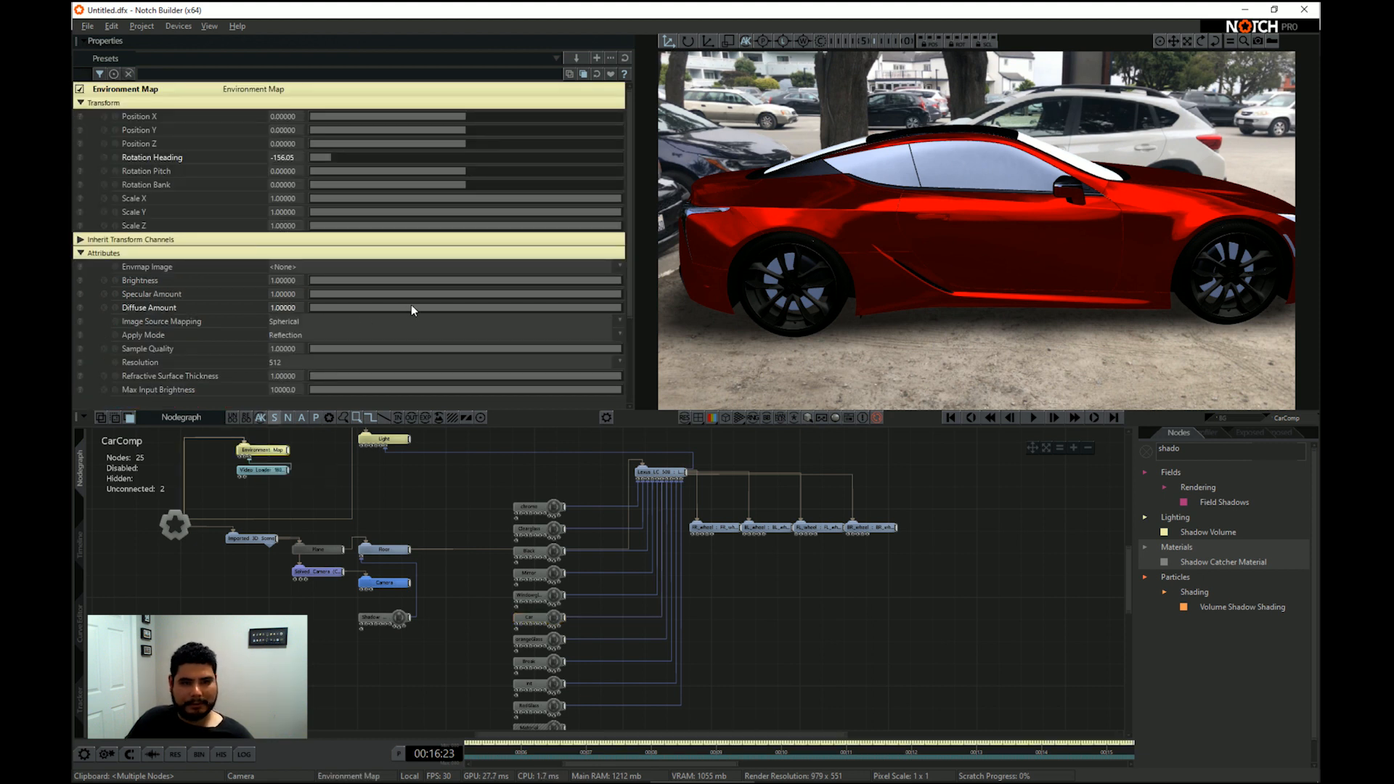
{"action": "double_click", "coordinate": [291, 280]}
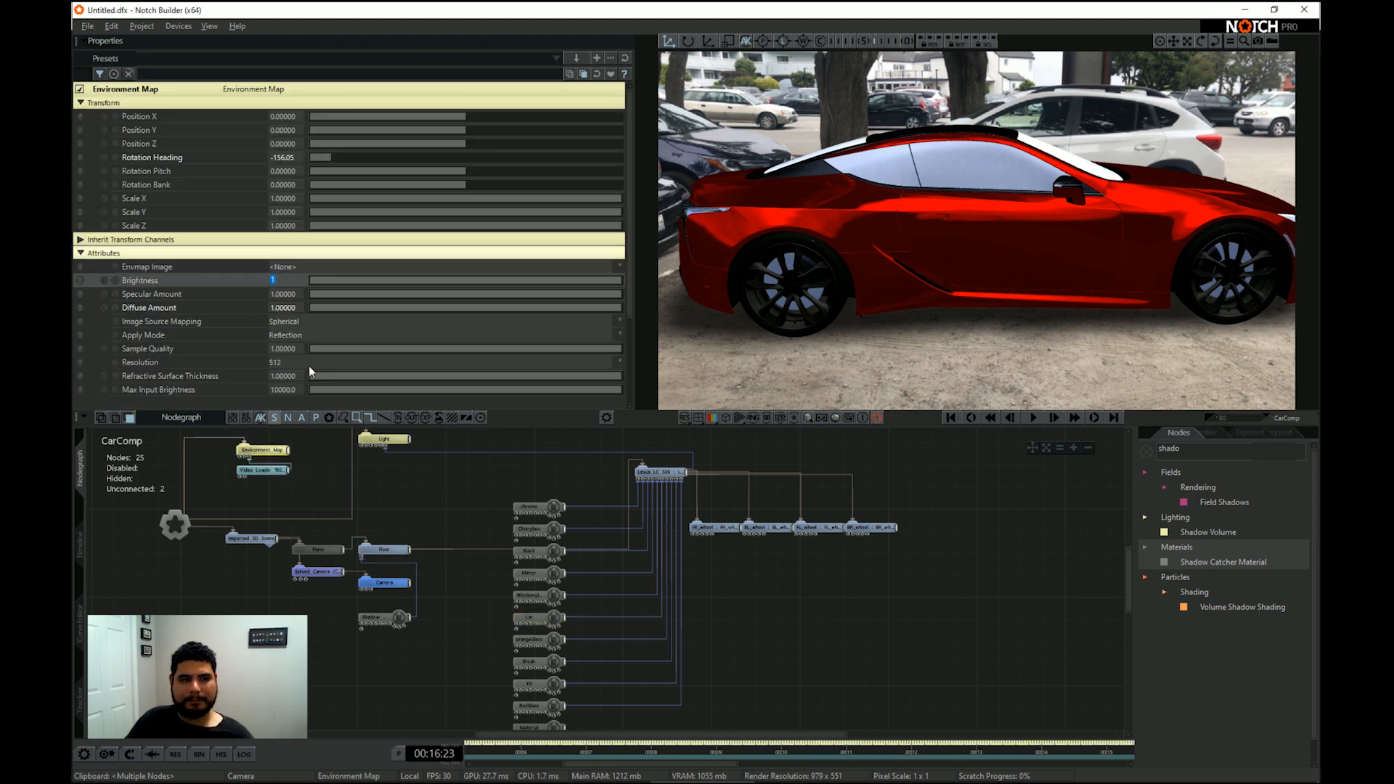
{"action": "left_click", "coordinate": [386, 440]}
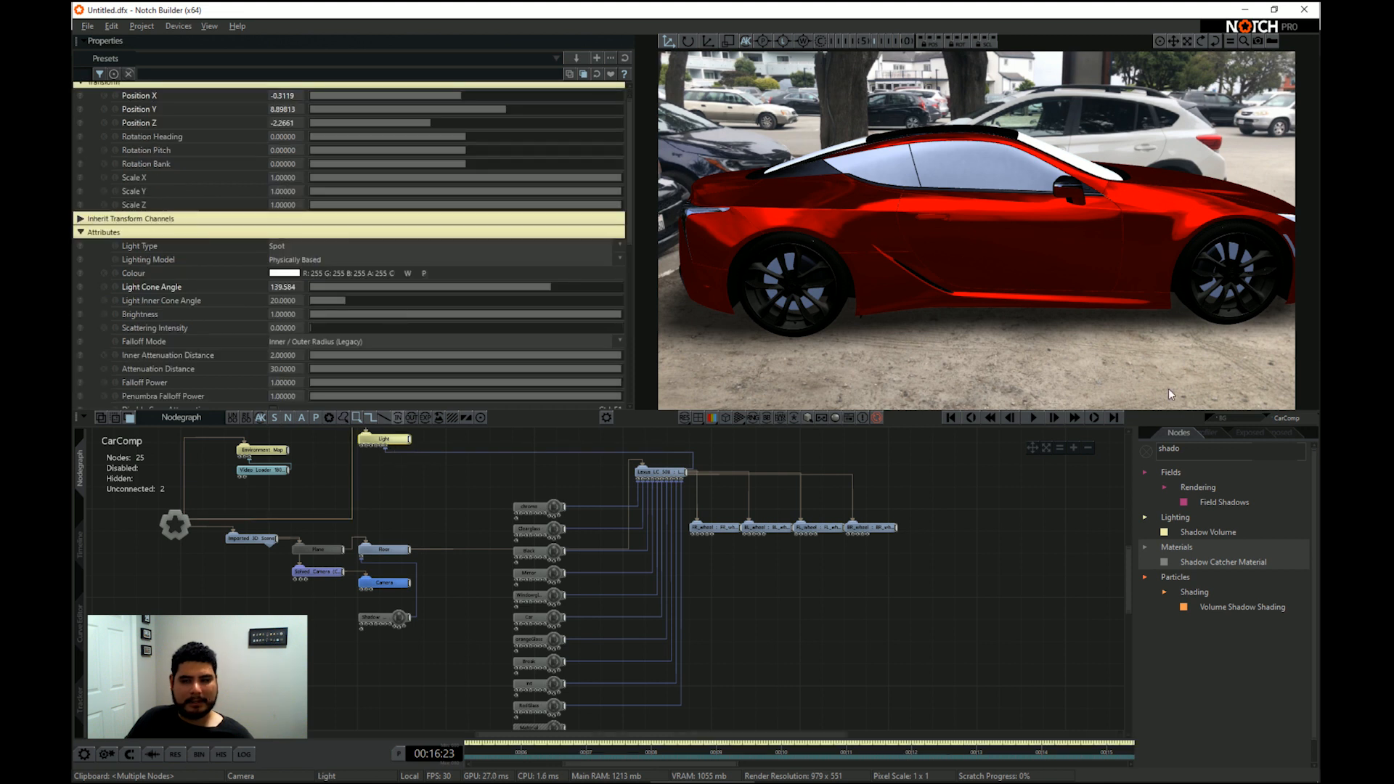
Add an Ambient Light node beside the Light, connected to the Root, and lower its Brightness to about 0.07
{"action": "type", "text": "amb"}
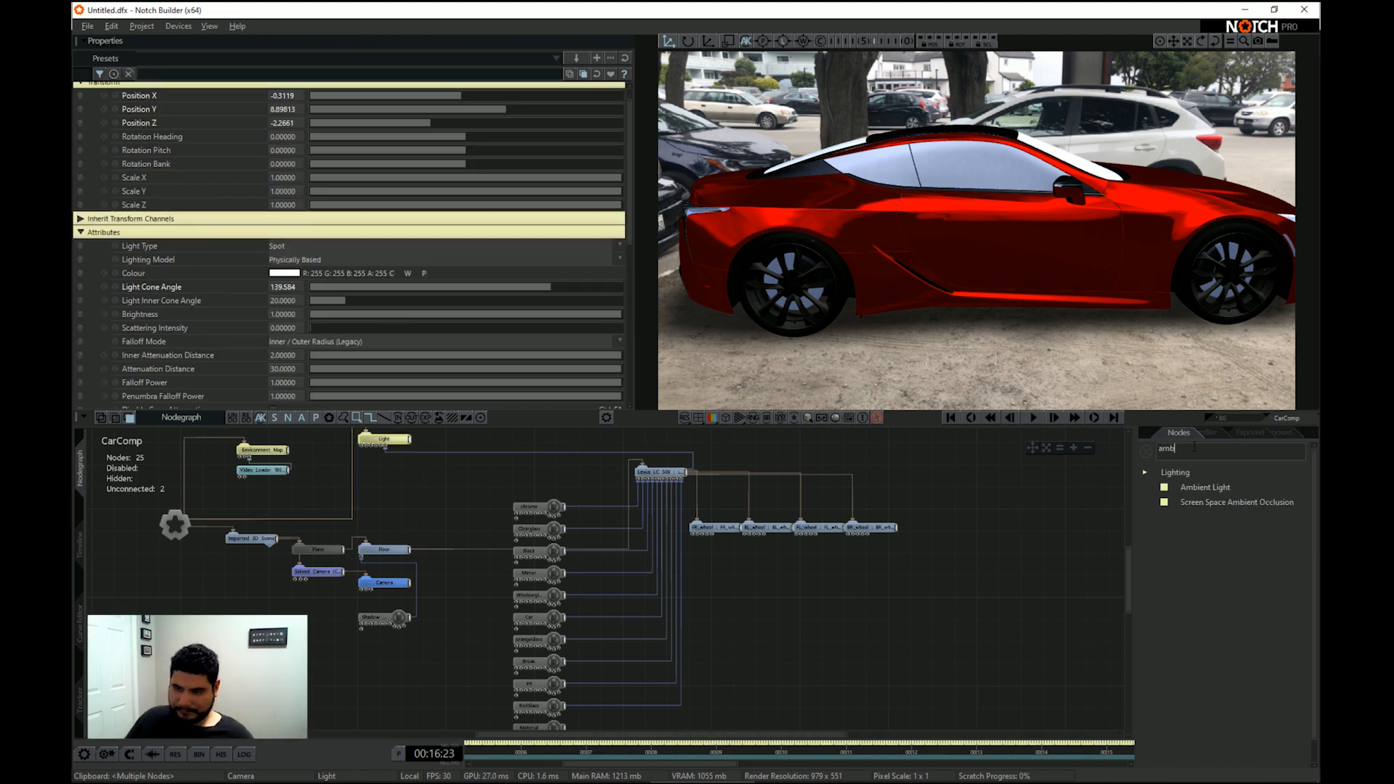
{"action": "left_click_drag", "start_coordinate": [1219, 495], "coordinate": [461, 451]}
{"action": "double_click", "coordinate": [446, 444]}
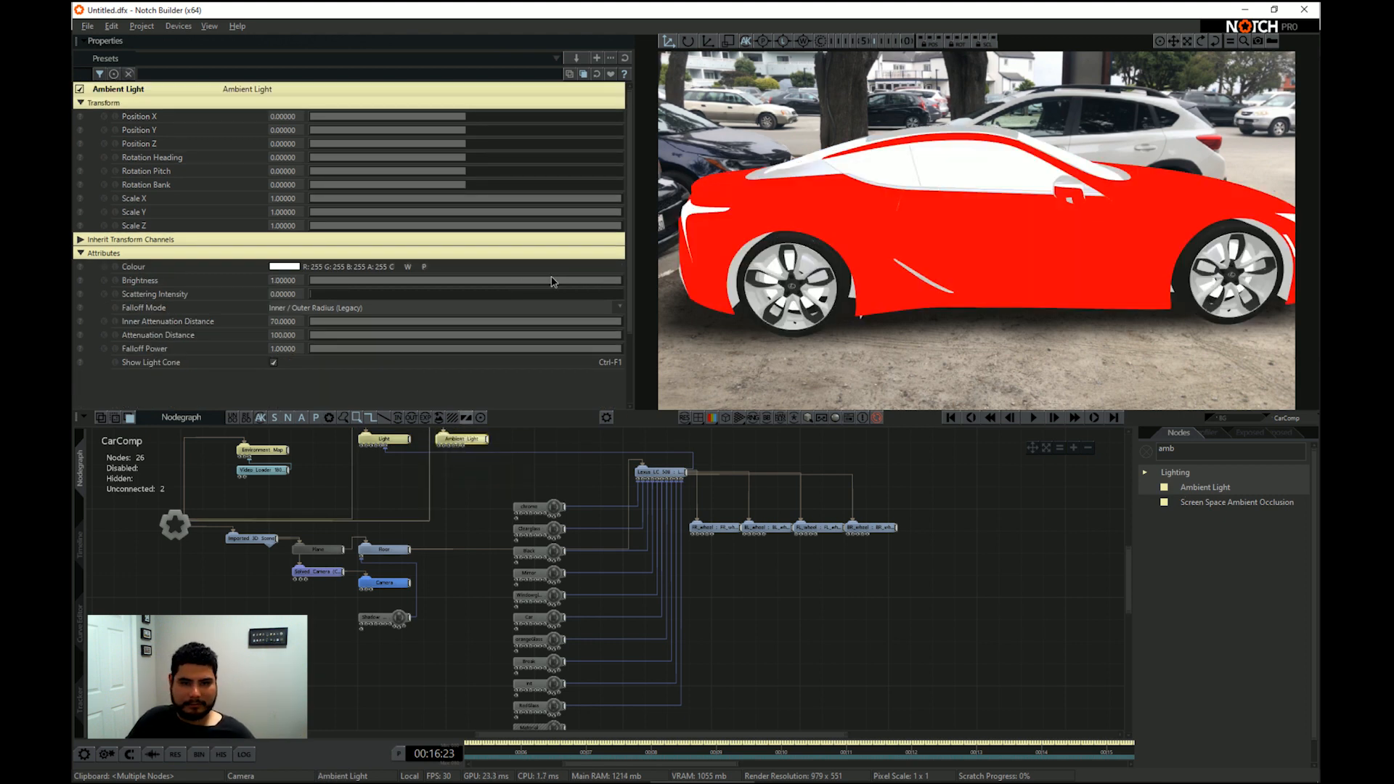
{"action": "left_click_drag", "start_coordinate": [552, 282], "coordinate": [156, 298]}
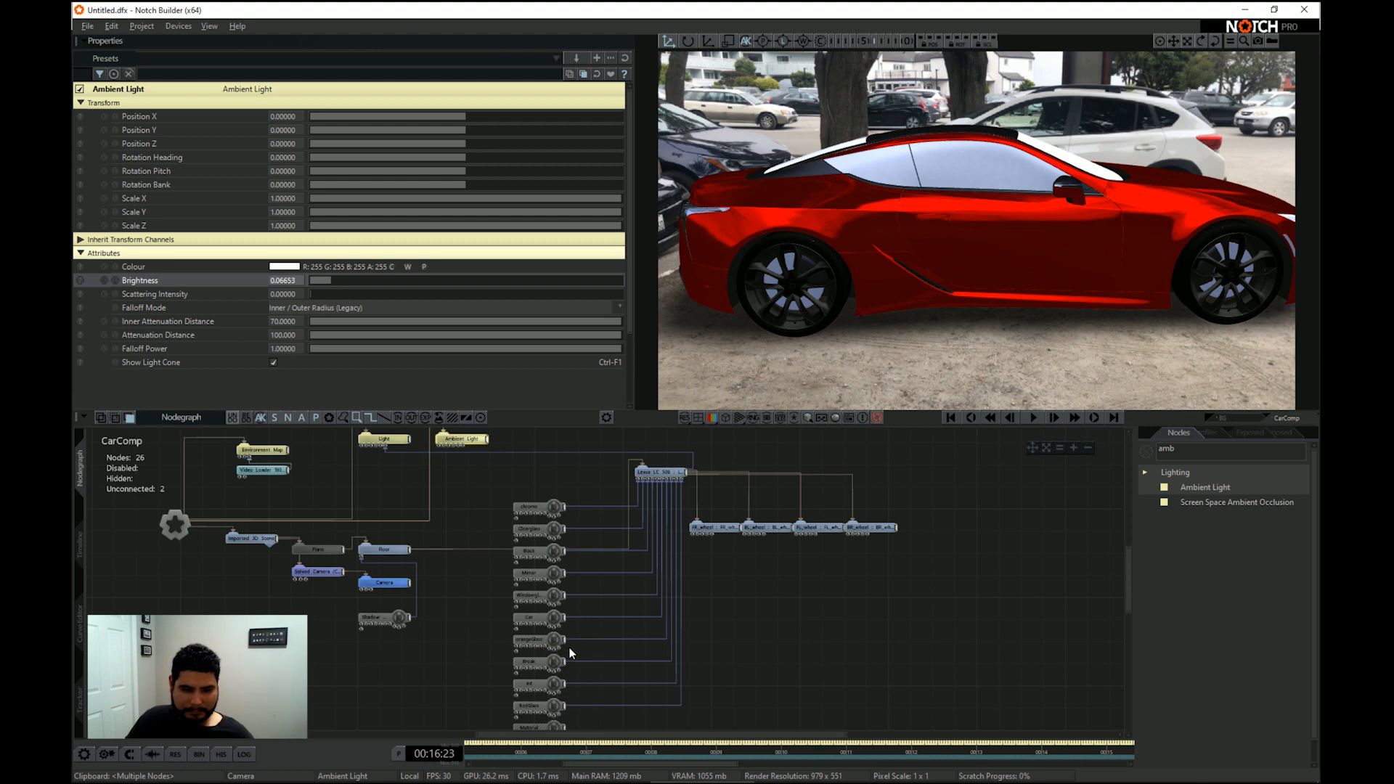
Lower the Car material's Metallicness to about 0.85 and its Specular Intensity to about 0.53
{"action": "scroll", "coordinate": [552, 650], "scroll_direction": "down", "scroll_amount": 2}
{"action": "left_click", "coordinate": [550, 587]}
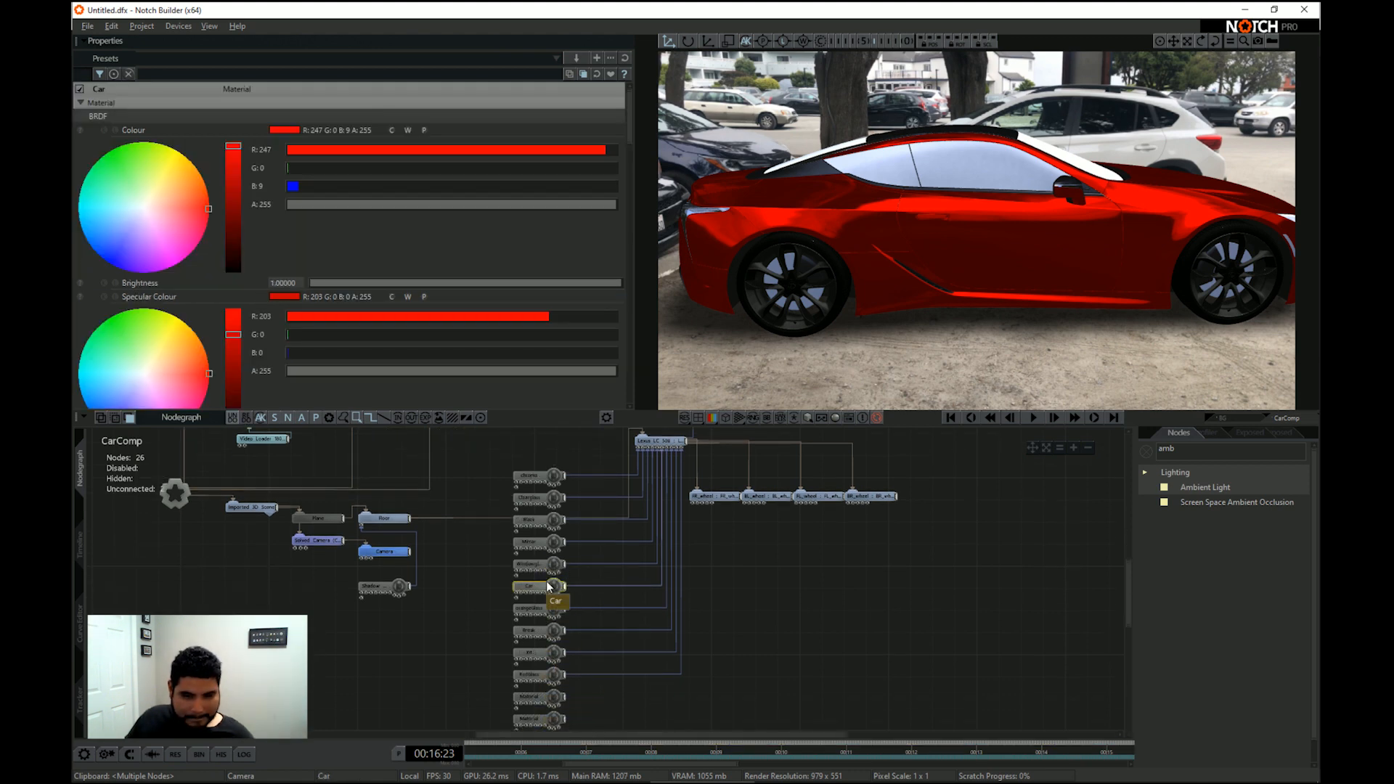
{"action": "scroll", "coordinate": [341, 254], "scroll_direction": "down", "scroll_amount": 5}
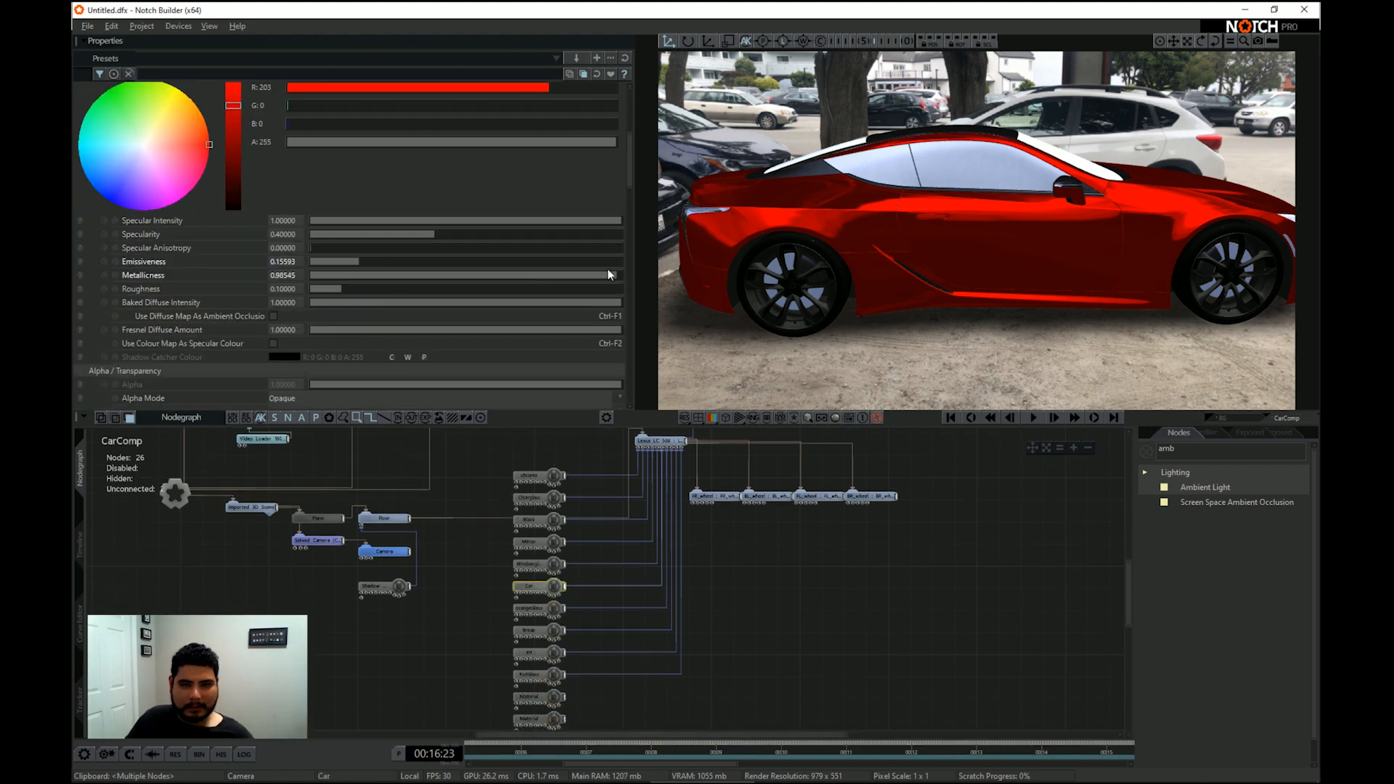
{"action": "left_click_drag", "start_coordinate": [578, 277], "coordinate": [574, 316]}
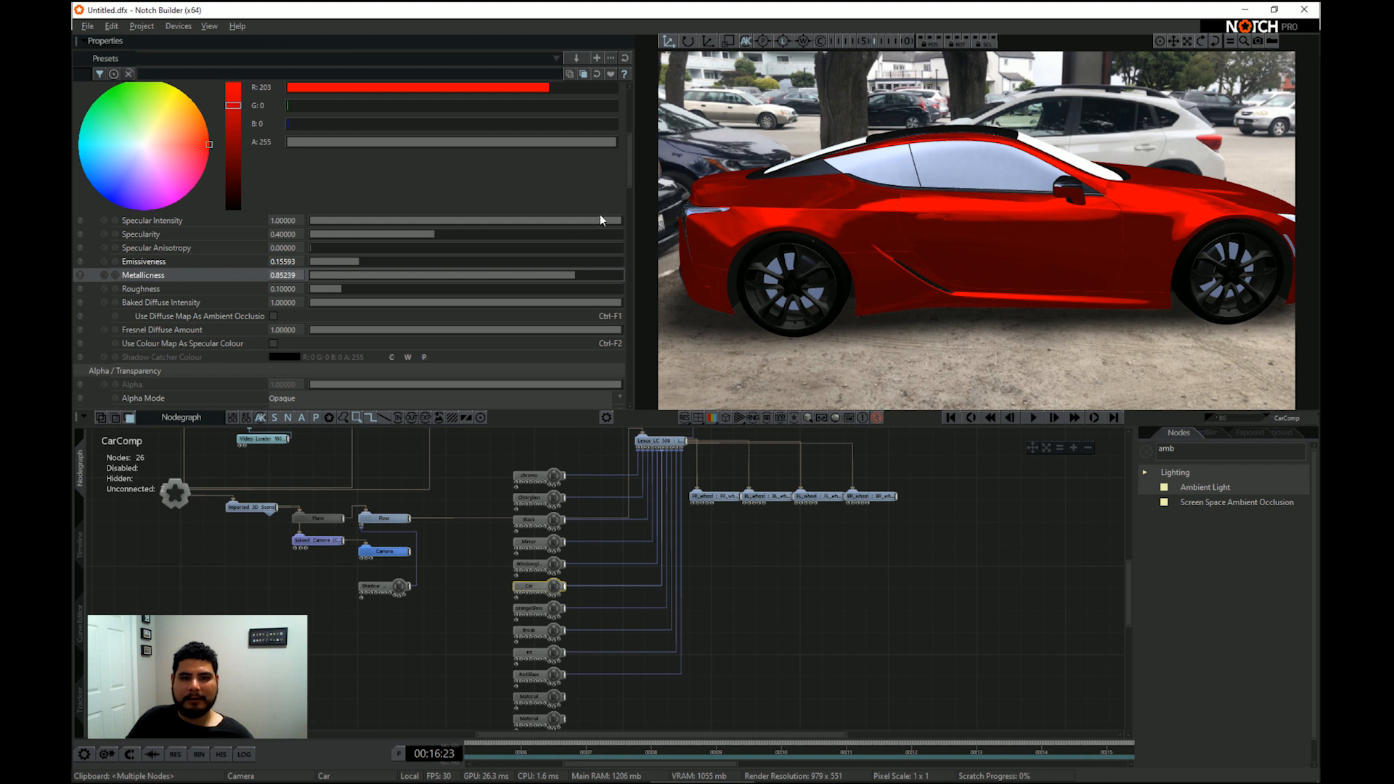
{"action": "left_click_drag", "start_coordinate": [621, 223], "coordinate": [474, 238]}
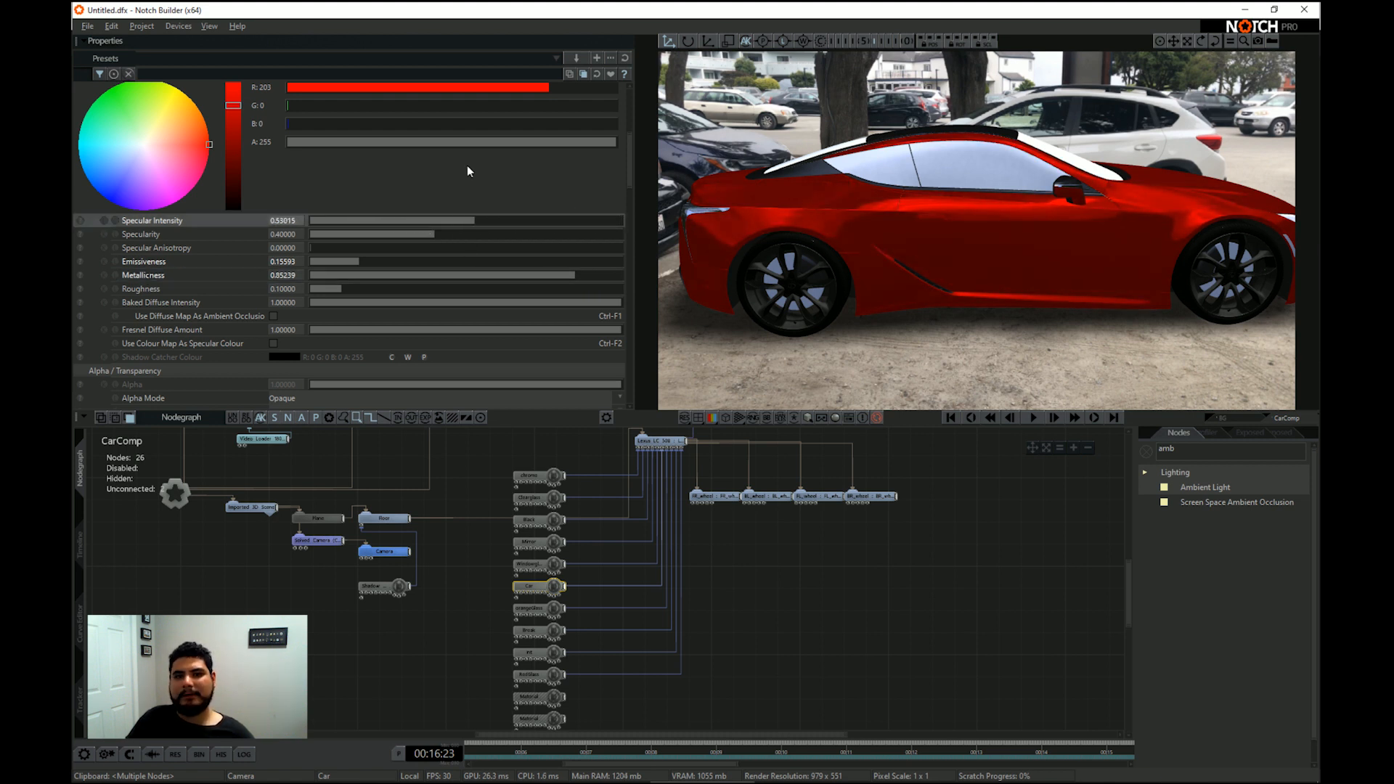
Add a Film Grading node connected to the Root and let it affect the Alpha channel as well
{"action": "left_click", "coordinate": [1171, 452]}
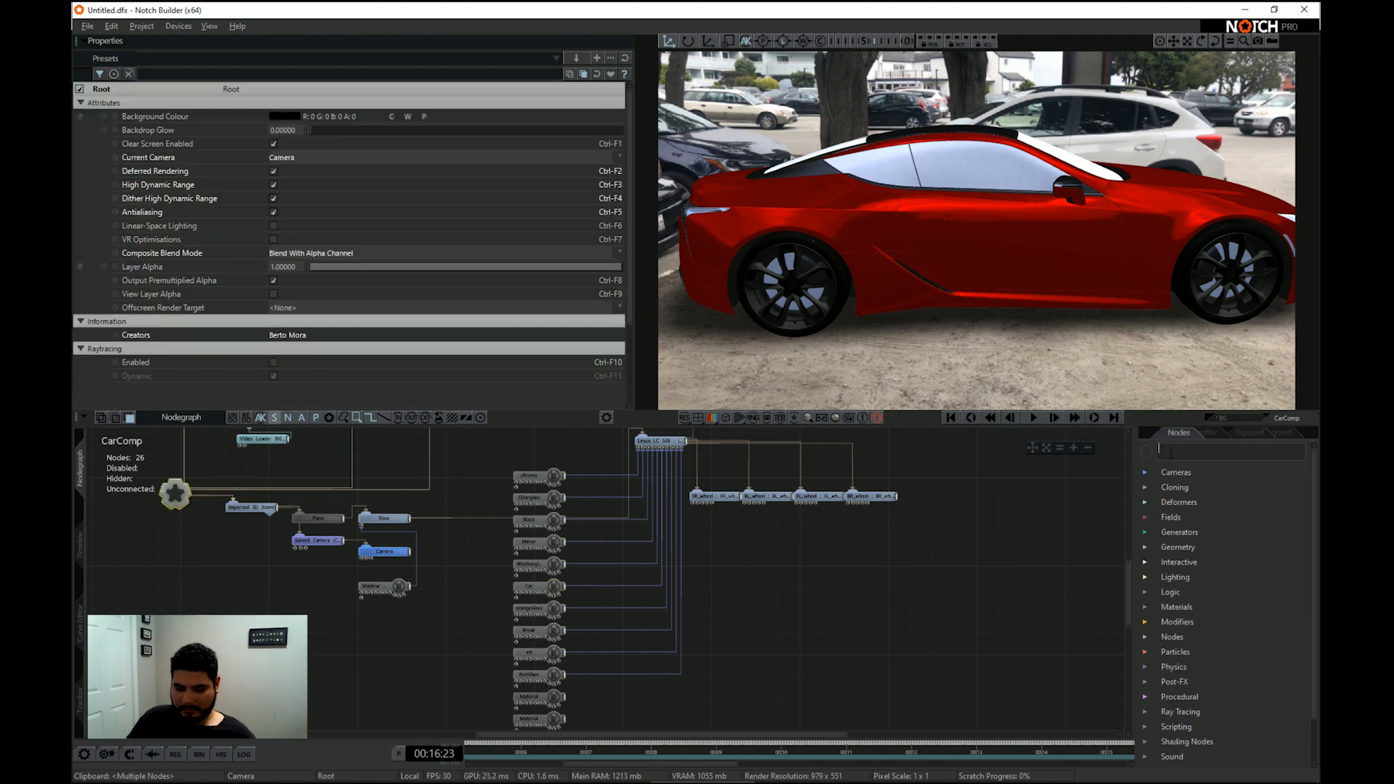
{"action": "type", "text": "film"}
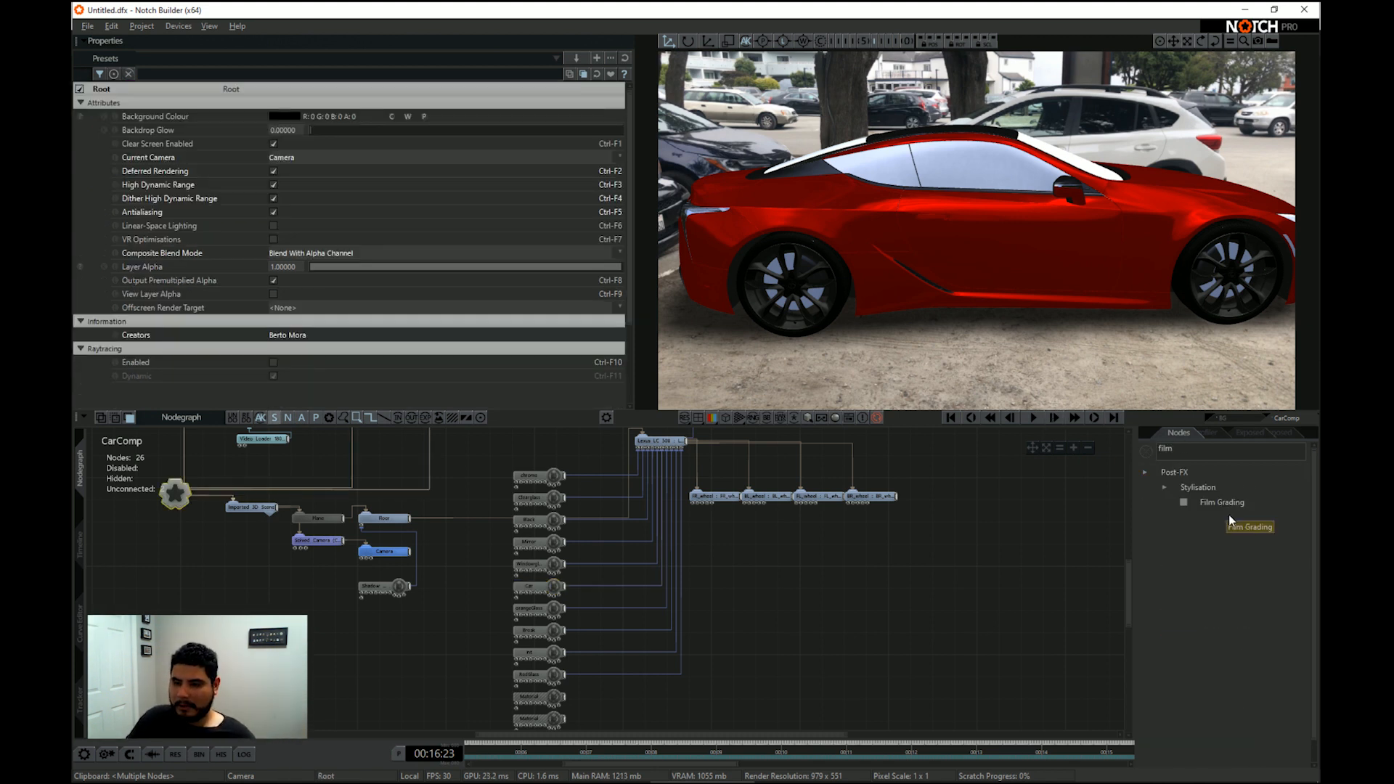
{"action": "left_click_drag", "start_coordinate": [1226, 502], "coordinate": [182, 560]}
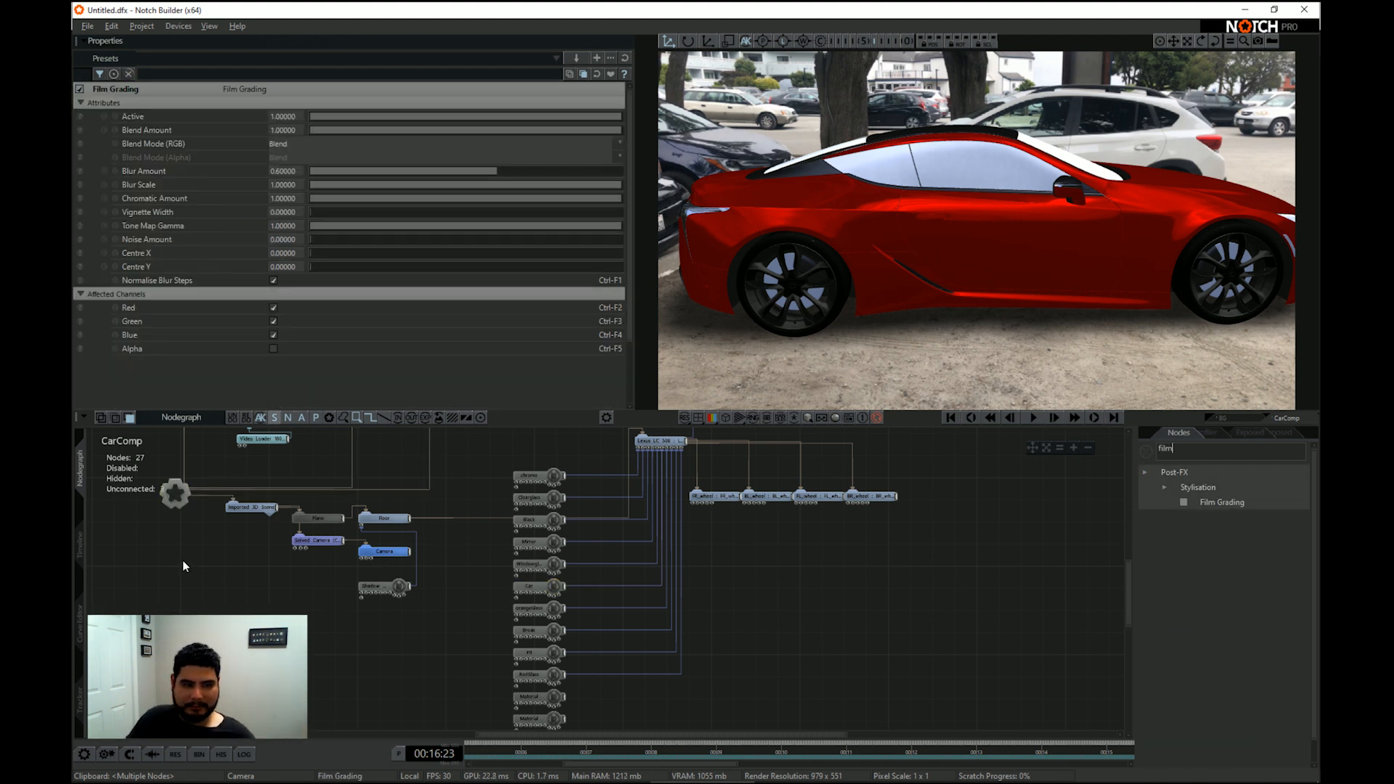
{"action": "left_click_drag", "start_coordinate": [180, 508], "coordinate": [231, 634]}
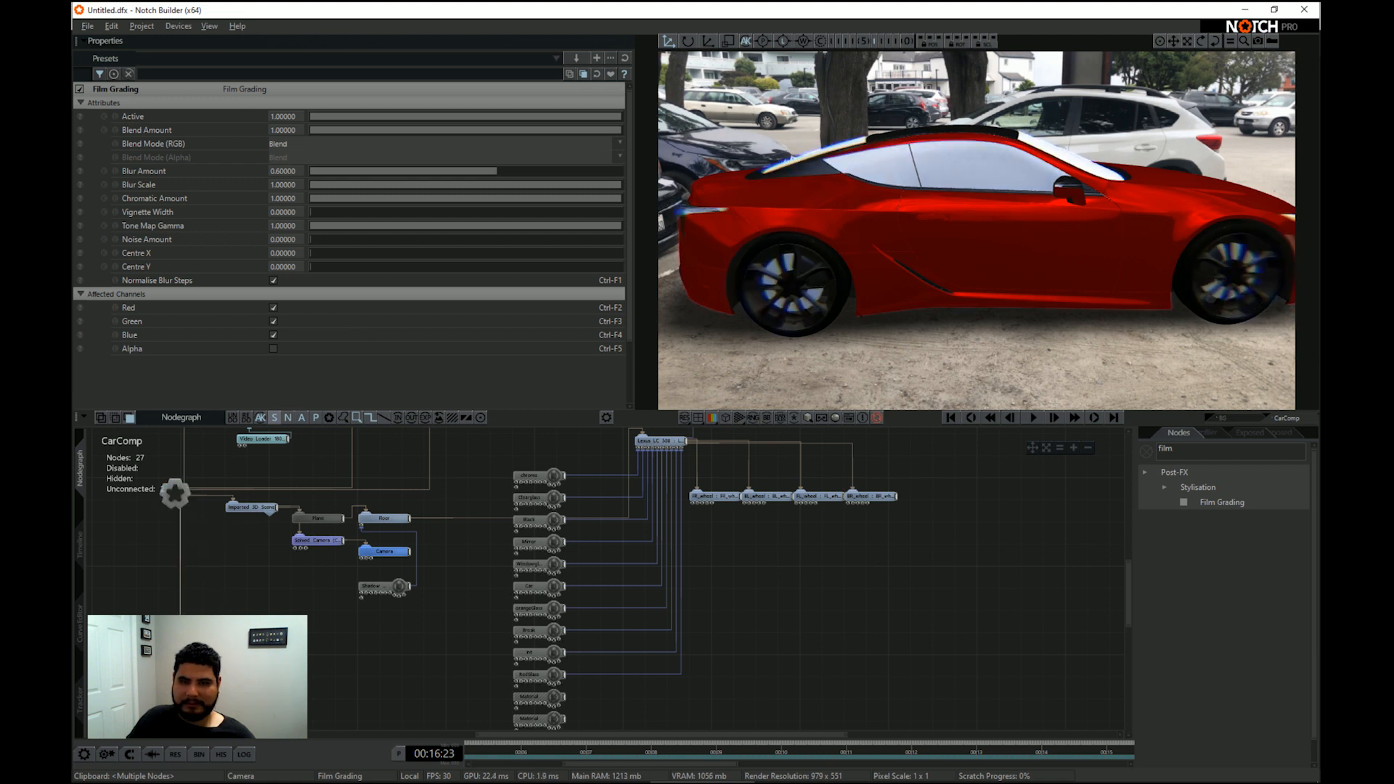
{"action": "left_click", "coordinate": [273, 350]}
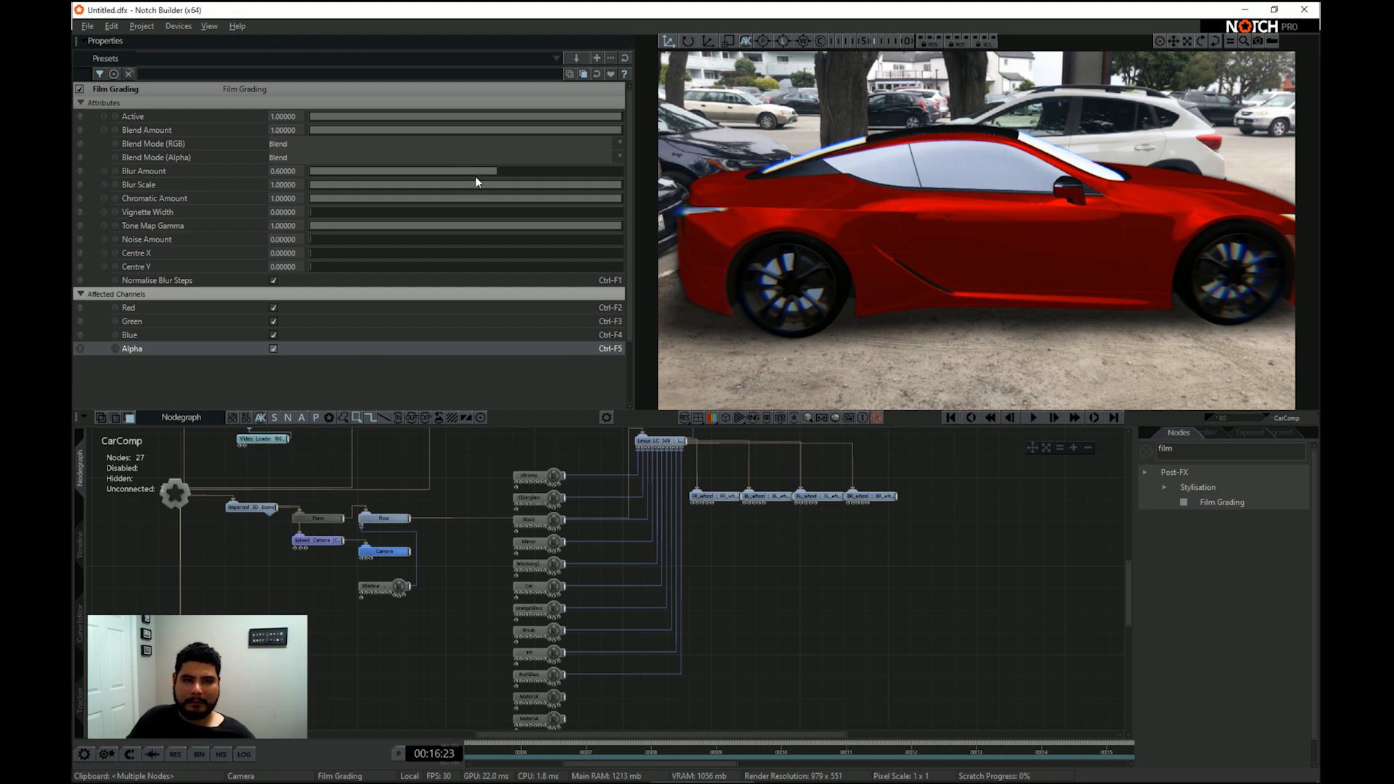
Set the Film Grading node's Noise Amount to about 0.35, Blur Amount to about 0.44 and Blur Scale to about 0.37
{"action": "left_click_drag", "start_coordinate": [477, 176], "coordinate": [220, 170]}
{"action": "left_click_drag", "start_coordinate": [470, 186], "coordinate": [267, 170]}
{"action": "left_click_drag", "start_coordinate": [316, 239], "coordinate": [350, 245]}
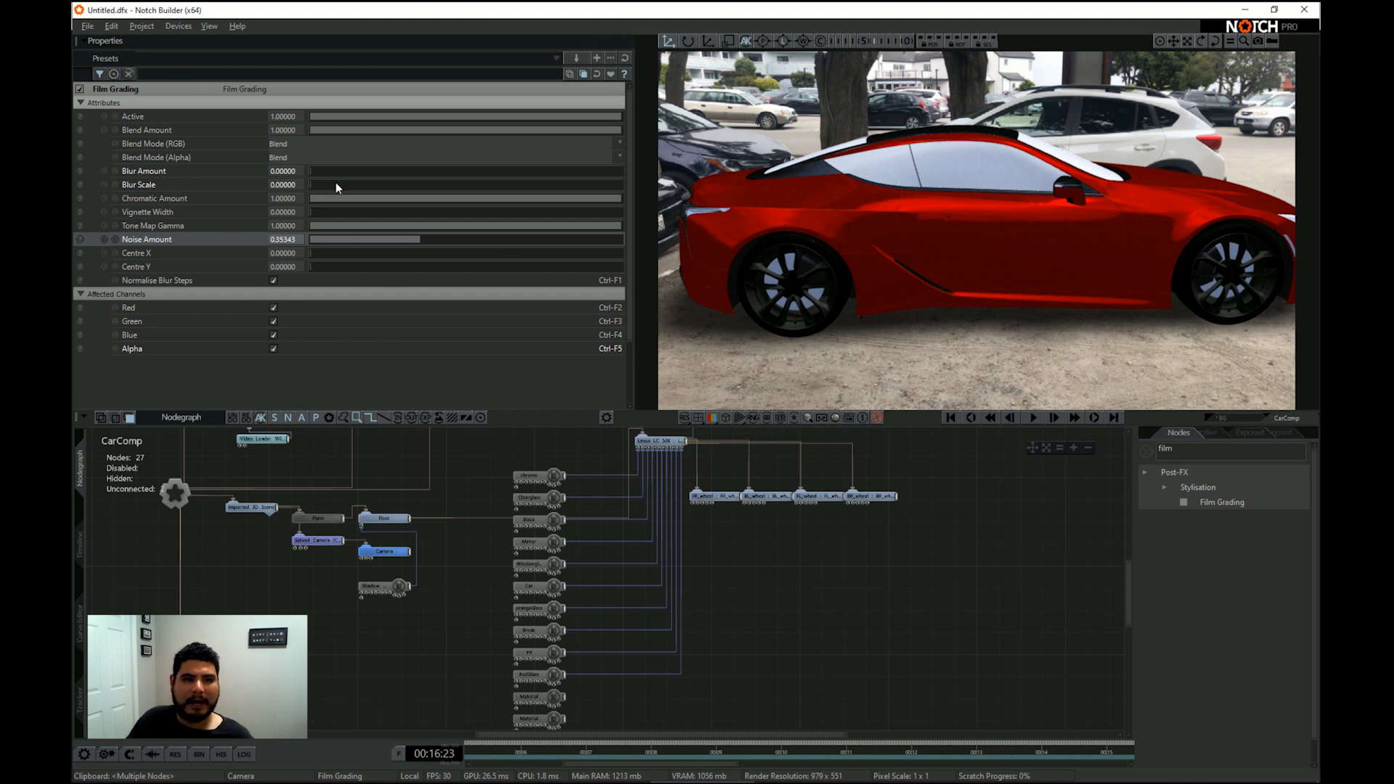
{"action": "left_click_drag", "start_coordinate": [320, 177], "coordinate": [385, 184]}
{"action": "left_click", "coordinate": [323, 200]}
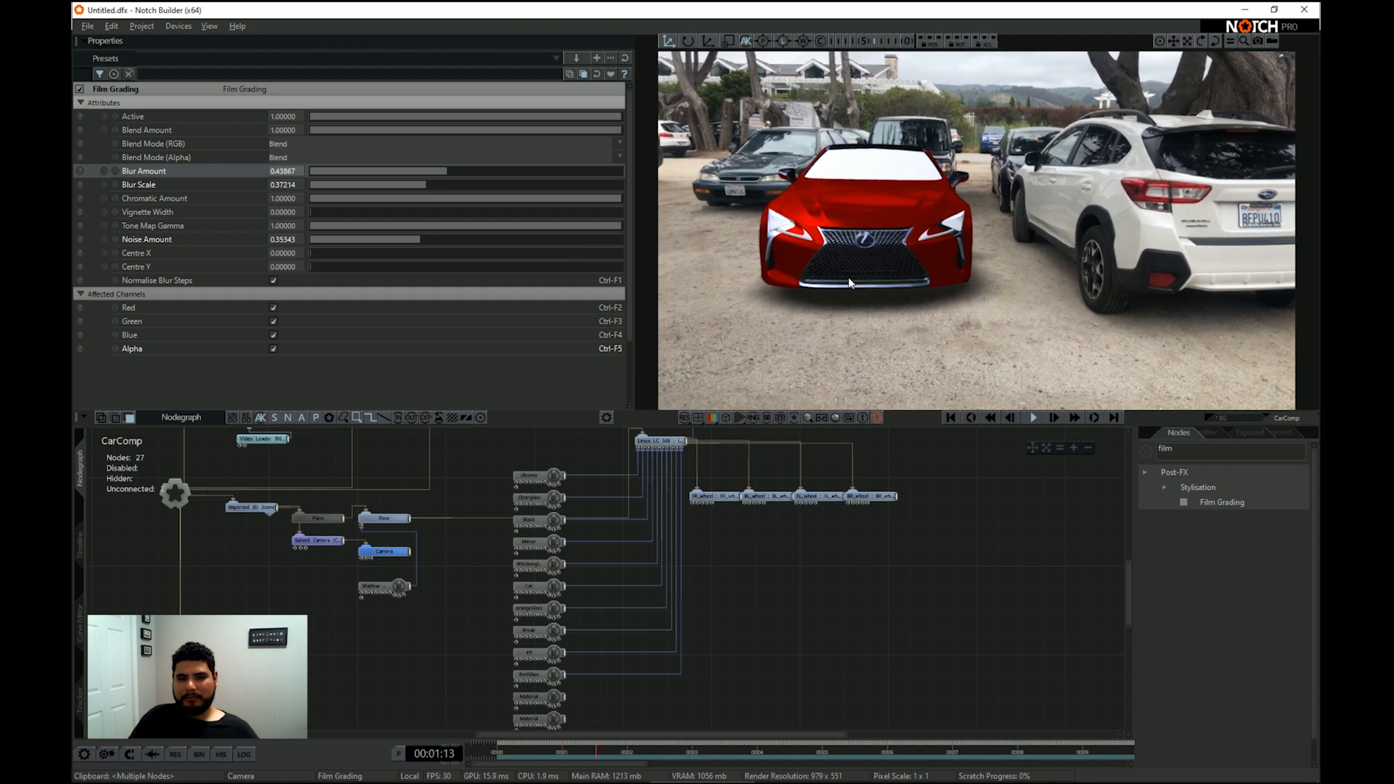
Darken the Car material's Specular Colour to red 133
{"action": "left_click", "coordinate": [530, 586]}
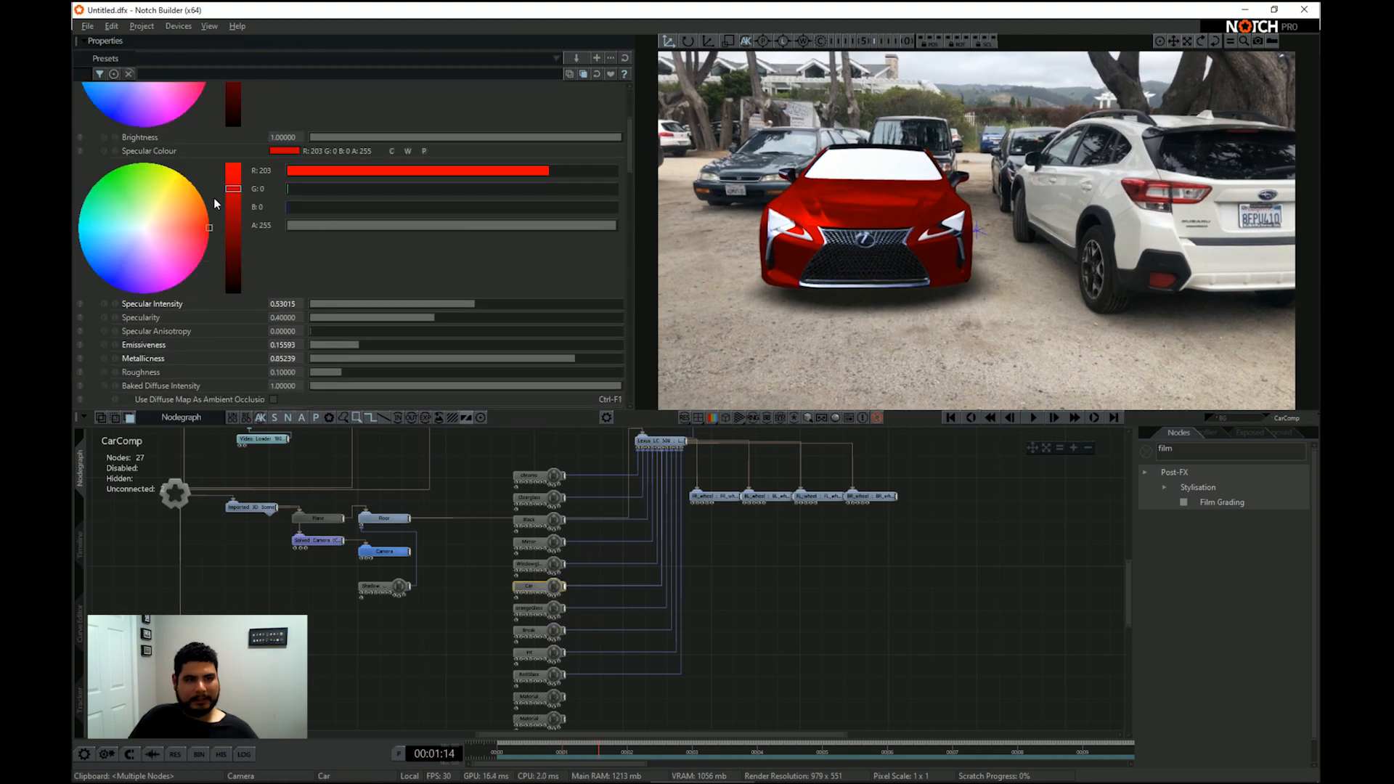
{"action": "left_click_drag", "start_coordinate": [232, 192], "coordinate": [223, 173]}
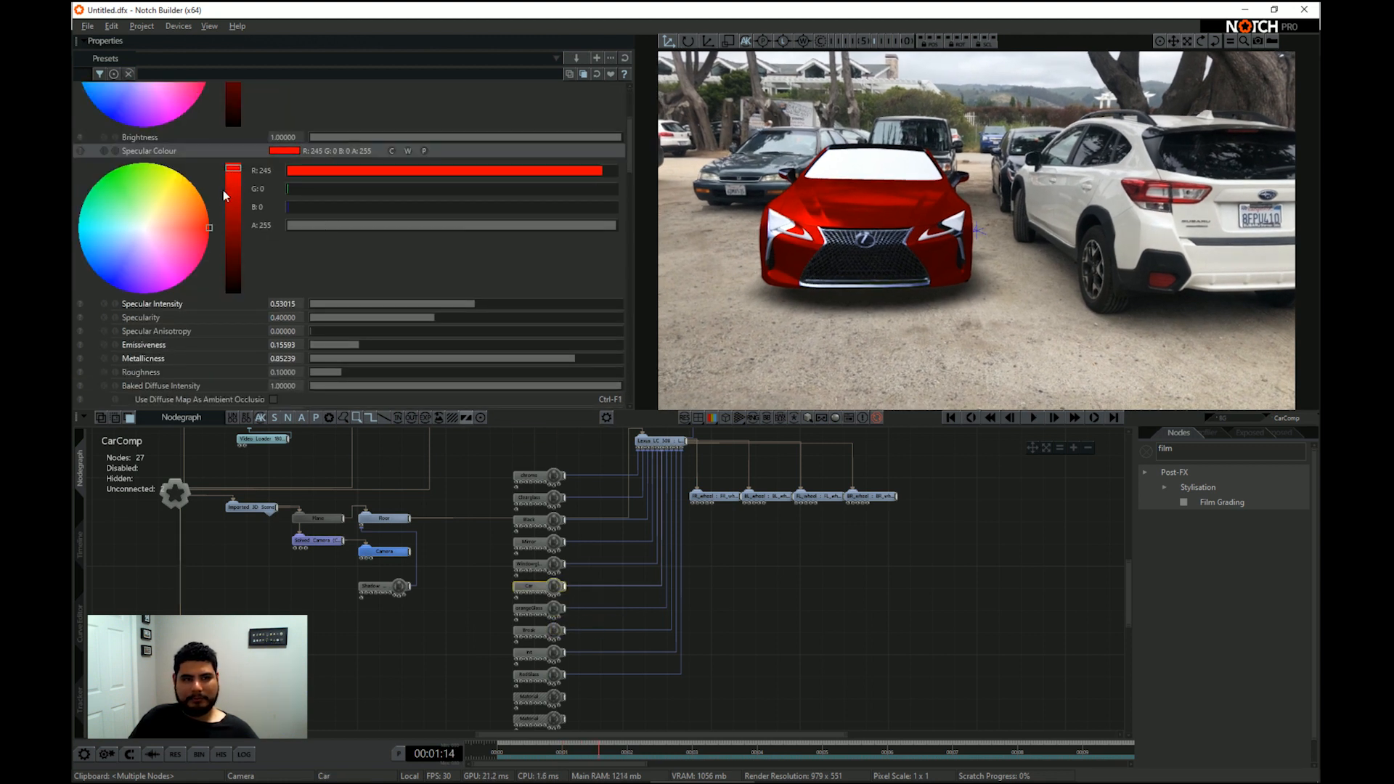
{"action": "scroll", "coordinate": [223, 190], "scroll_direction": "up", "scroll_amount": 1}
{"action": "left_click_drag", "start_coordinate": [231, 238], "coordinate": [242, 291]}
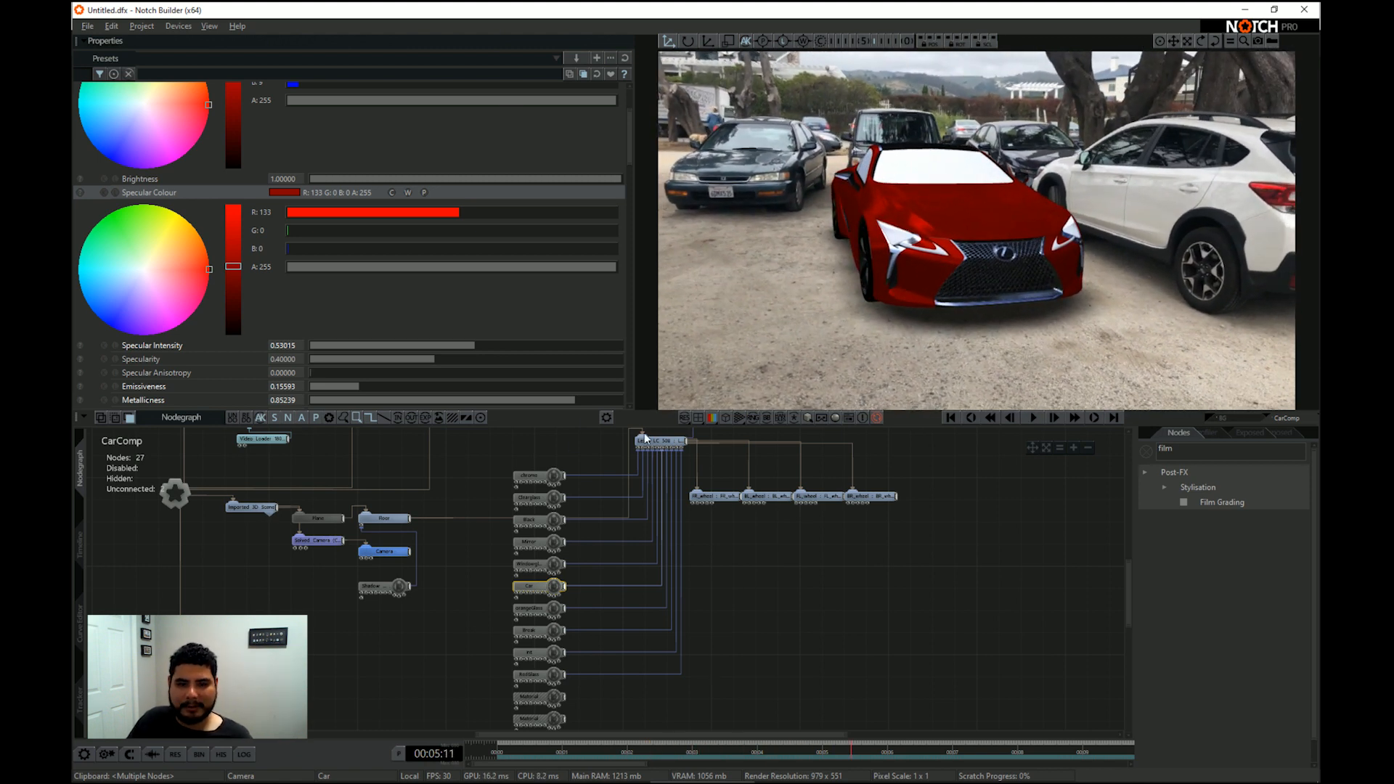
Raise the Windowglass material's Metallicness to 1 and lower its Roughness to about 0.08
{"action": "left_click", "coordinate": [537, 564]}
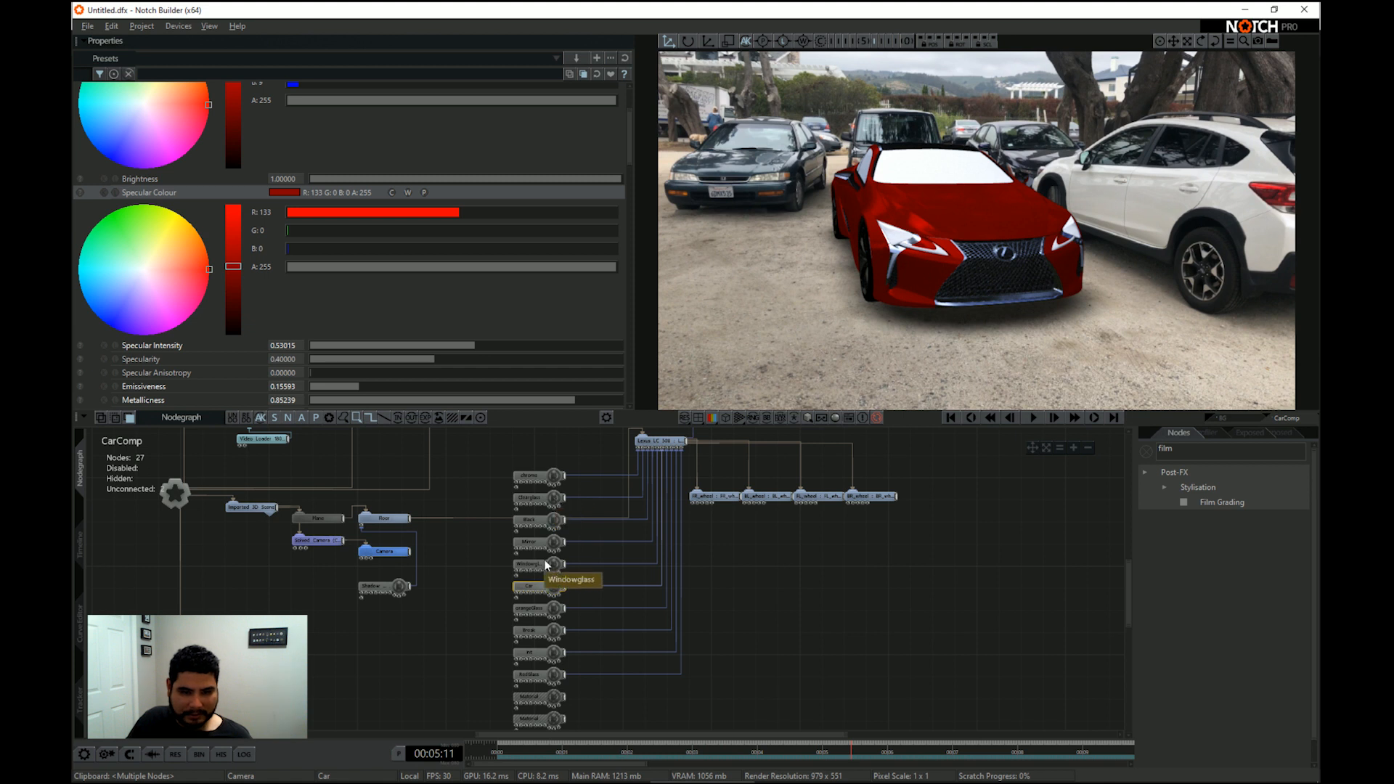
{"action": "scroll", "coordinate": [289, 289], "scroll_direction": "up", "scroll_amount": 3}
{"action": "scroll", "coordinate": [289, 289], "scroll_direction": "up", "scroll_amount": 1}
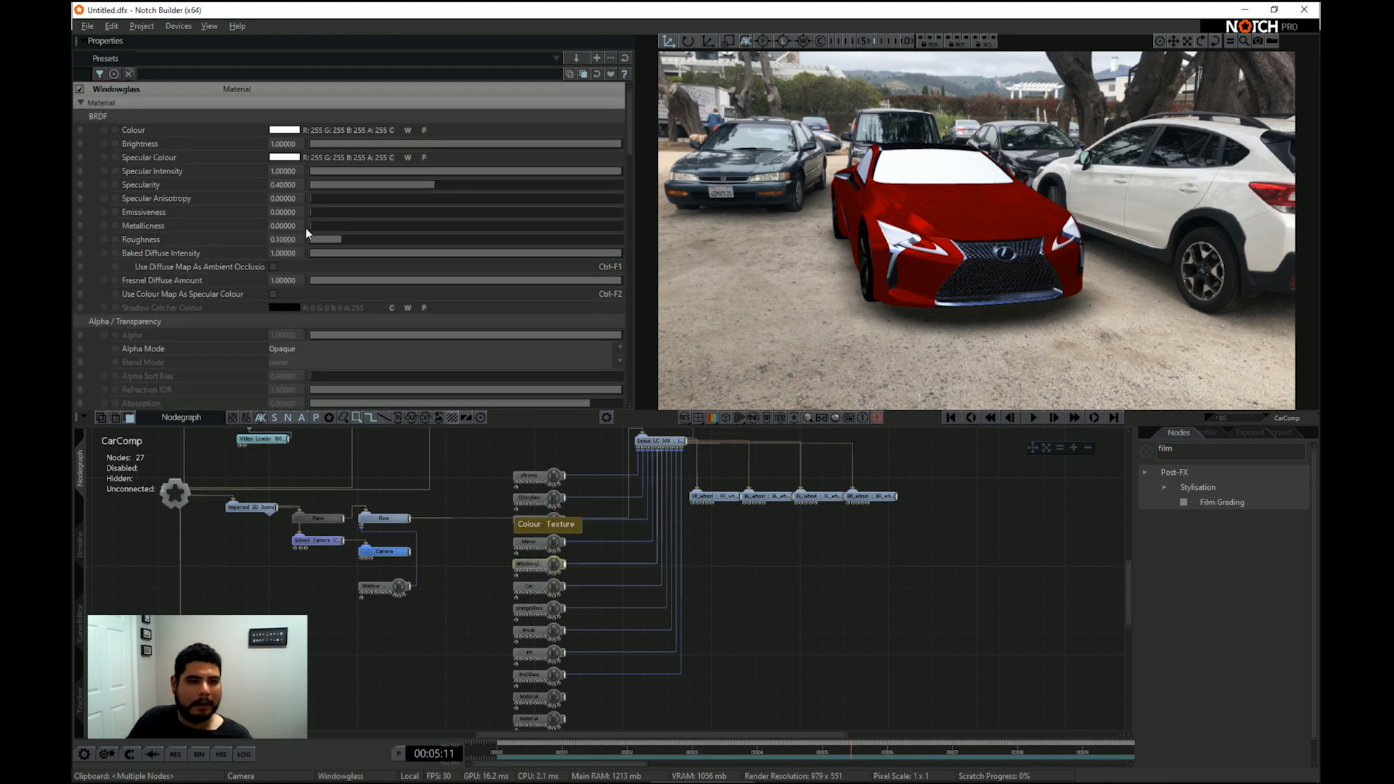
{"action": "left_click_drag", "start_coordinate": [352, 226], "coordinate": [808, 243]}
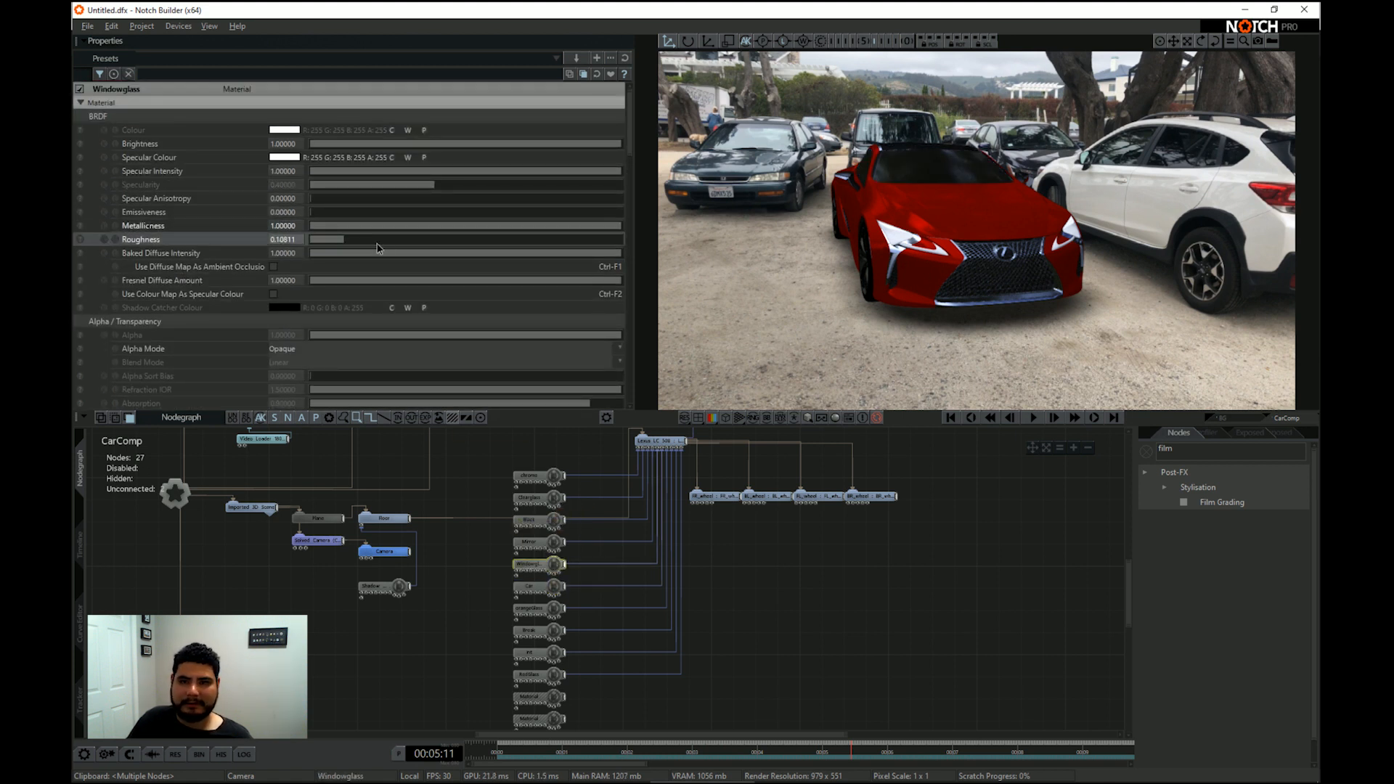
{"action": "left_click_drag", "start_coordinate": [361, 241], "coordinate": [331, 245]}
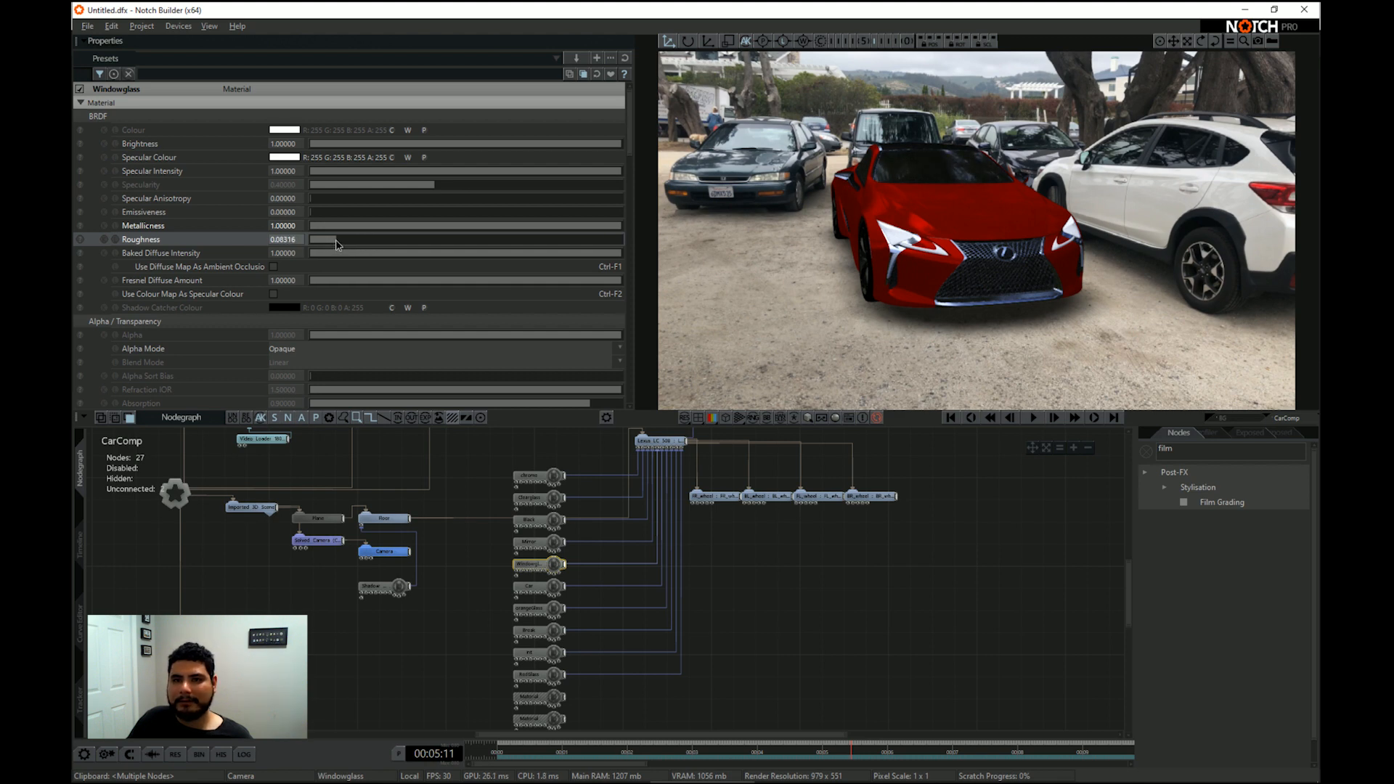
Set the Windowglass Emissiveness to about 0.002, tint its Specular Colour pale cyan, RGB 188, 255, 248, and replay the footage from the start
{"action": "key", "text": "space"}
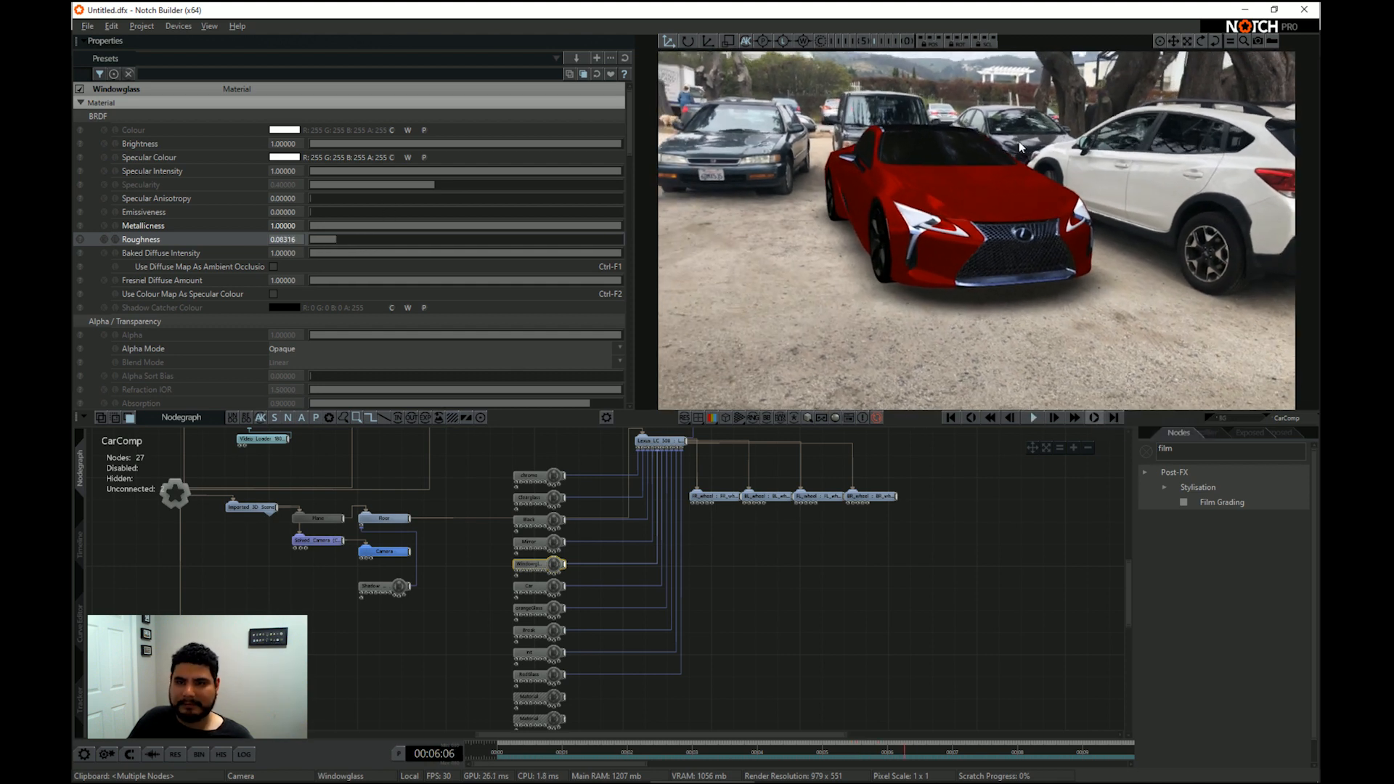
{"action": "mouse_move", "coordinate": [316, 216]}
{"action": "left_mouse_down"}
{"action": "mouse_move", "coordinate": [348, 217]}
{"action": "mouse_move", "coordinate": [310, 218]}
{"action": "left_mouse_up"}
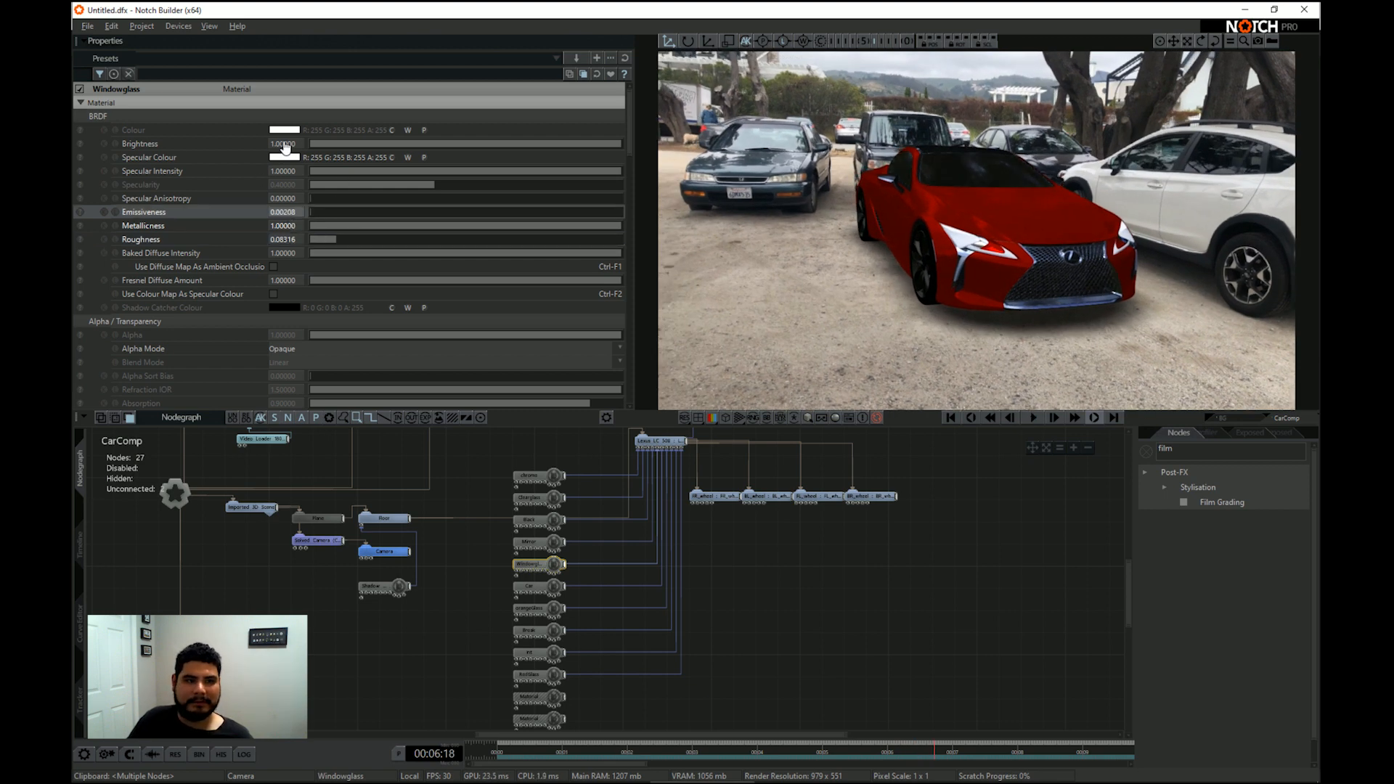
{"action": "left_click", "coordinate": [284, 157]}
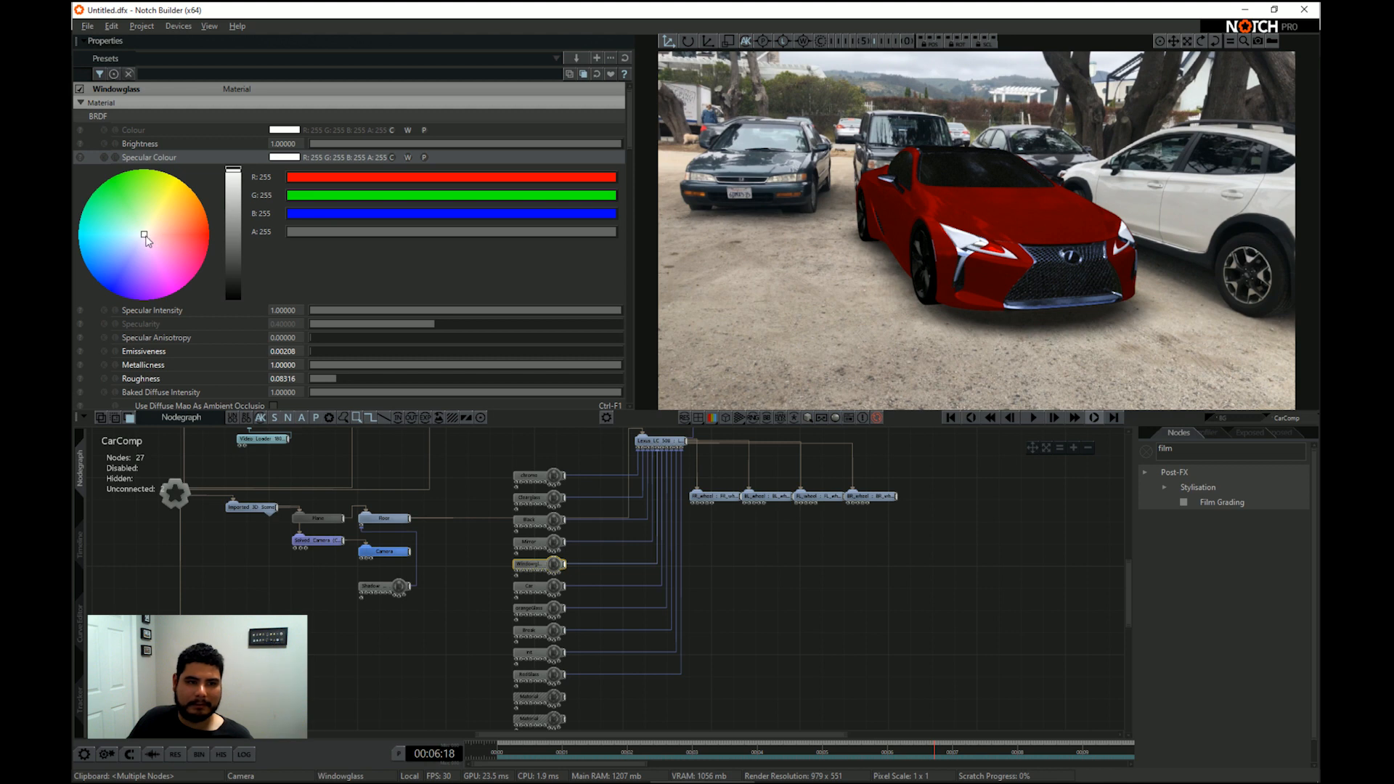
{"action": "left_click_drag", "start_coordinate": [126, 236], "coordinate": [128, 233]}
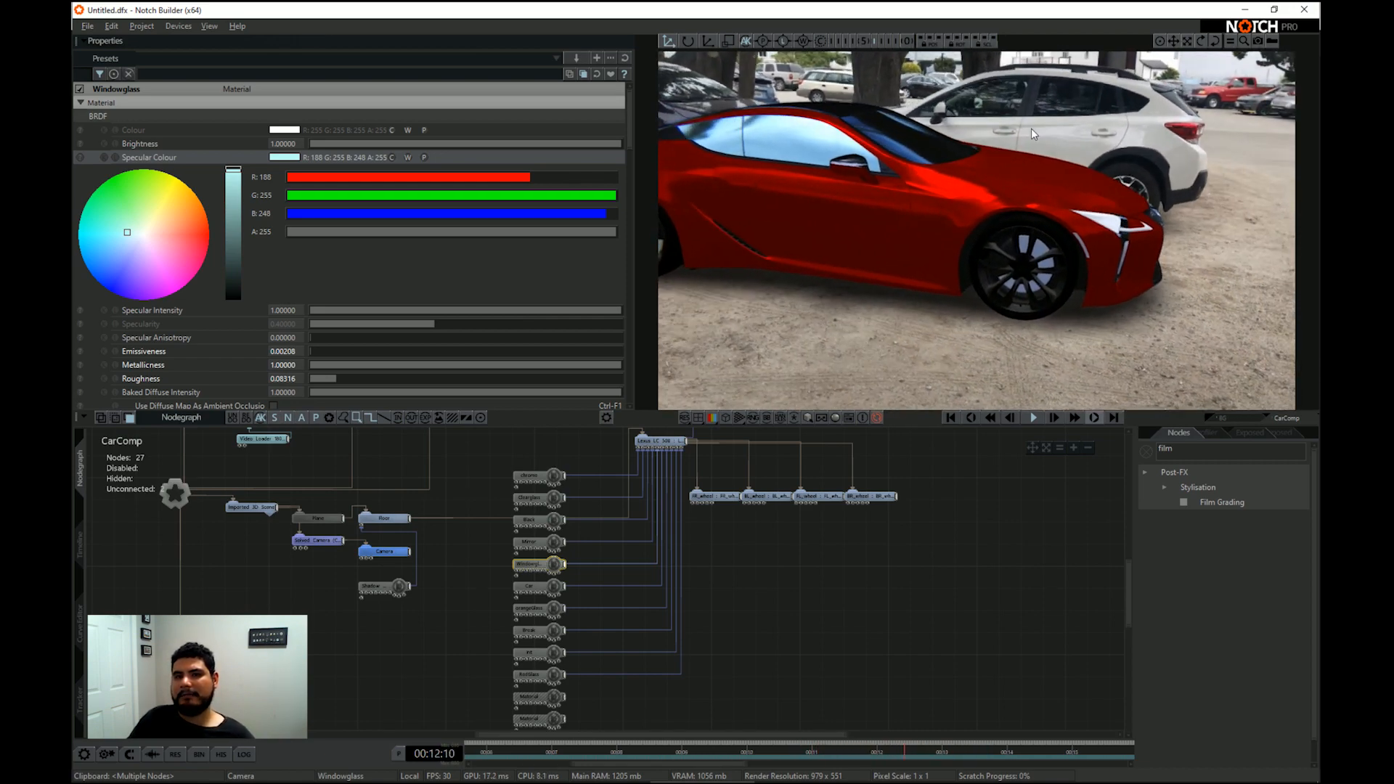
{"action": "left_click", "coordinate": [951, 417]}
{"action": "key", "text": "space"}
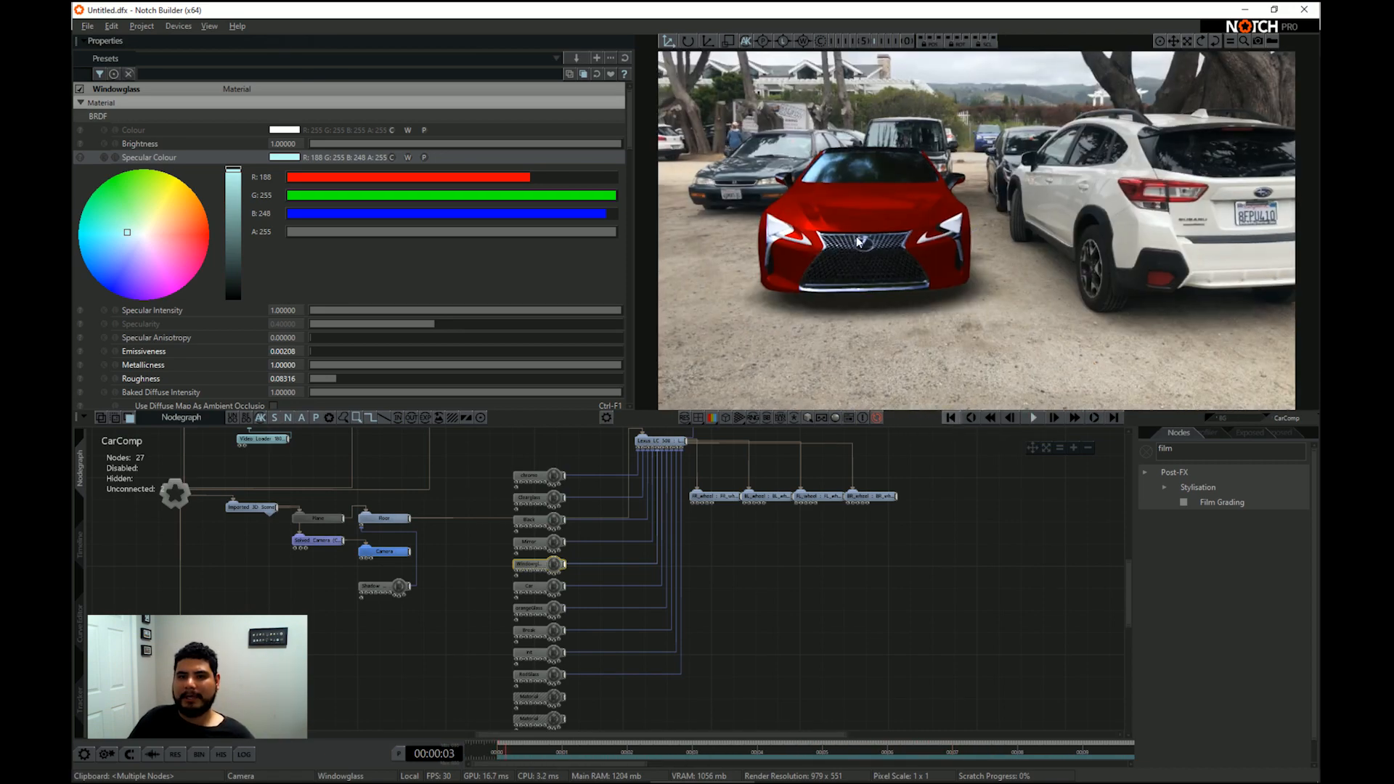
{"action": "key", "text": "space"}
Set the Environment Map's Rotation Heading to about -139.4, Position X to about 0.68 and Position Z to about 0.01, checking the reflections during playback
{"action": "middle_click_drag", "start_coordinate": [392, 497], "coordinate": [396, 594]}
{"action": "left_click", "coordinate": [267, 514]}
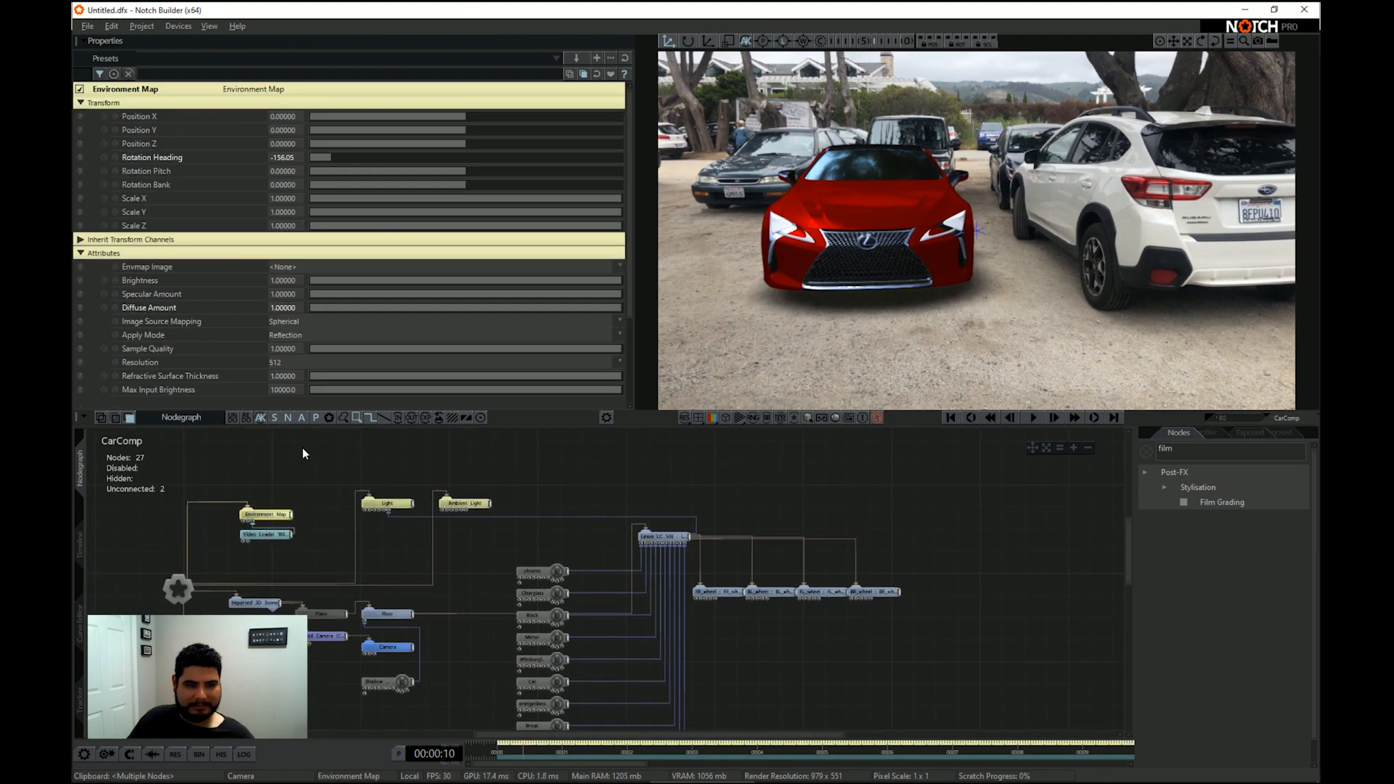
{"action": "left_click_drag", "start_coordinate": [332, 162], "coordinate": [472, 171]}
{"action": "key", "text": "space"}
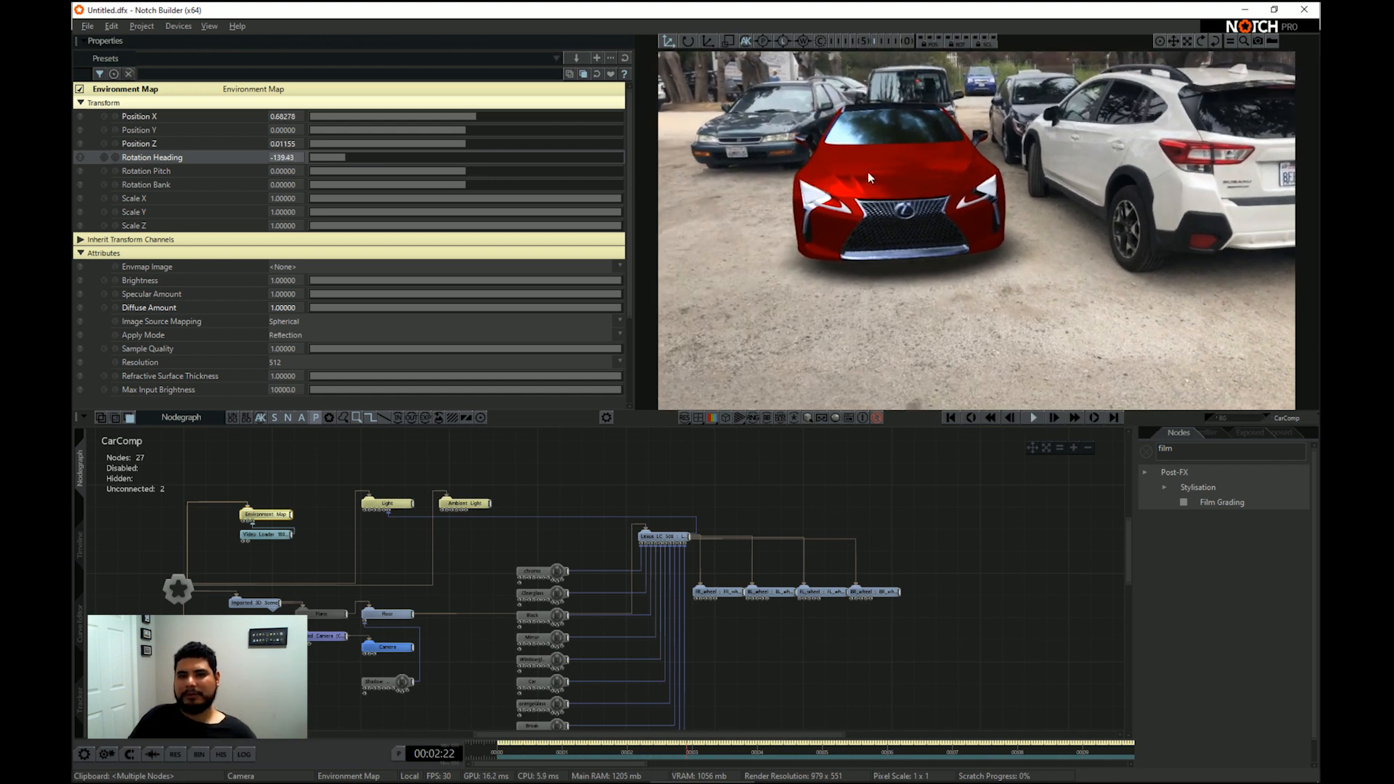
{"action": "key", "text": "space"}
Raise the Clearglass material's Metallicness to 1 and inspect the car's headlight up close
{"action": "mouse_move", "coordinate": [629, 675]}
{"action": "middle_mouse_down"}
{"action": "mouse_move", "coordinate": [647, 623]}
{"action": "mouse_move", "coordinate": [606, 671]}
{"action": "middle_mouse_up"}
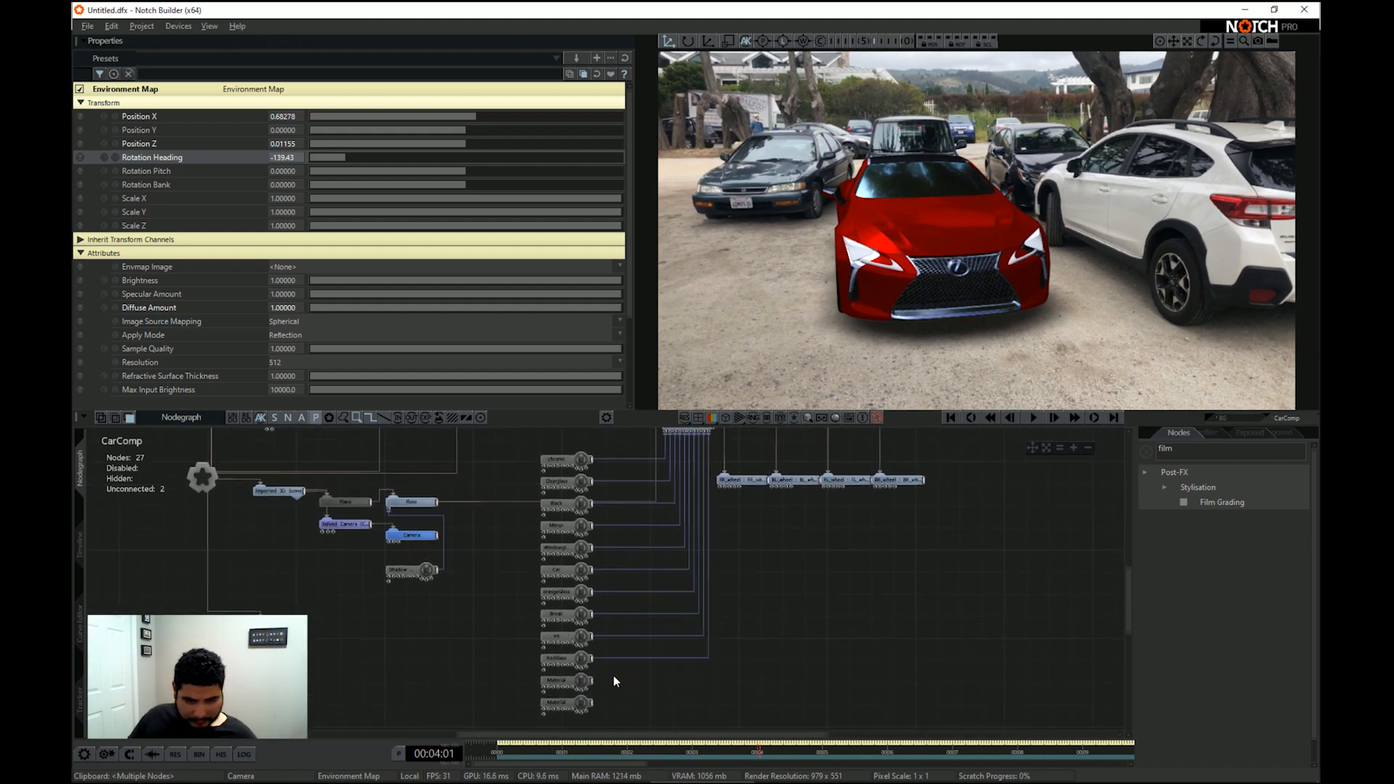
{"action": "scroll", "coordinate": [567, 617], "scroll_direction": "up", "scroll_amount": 1}
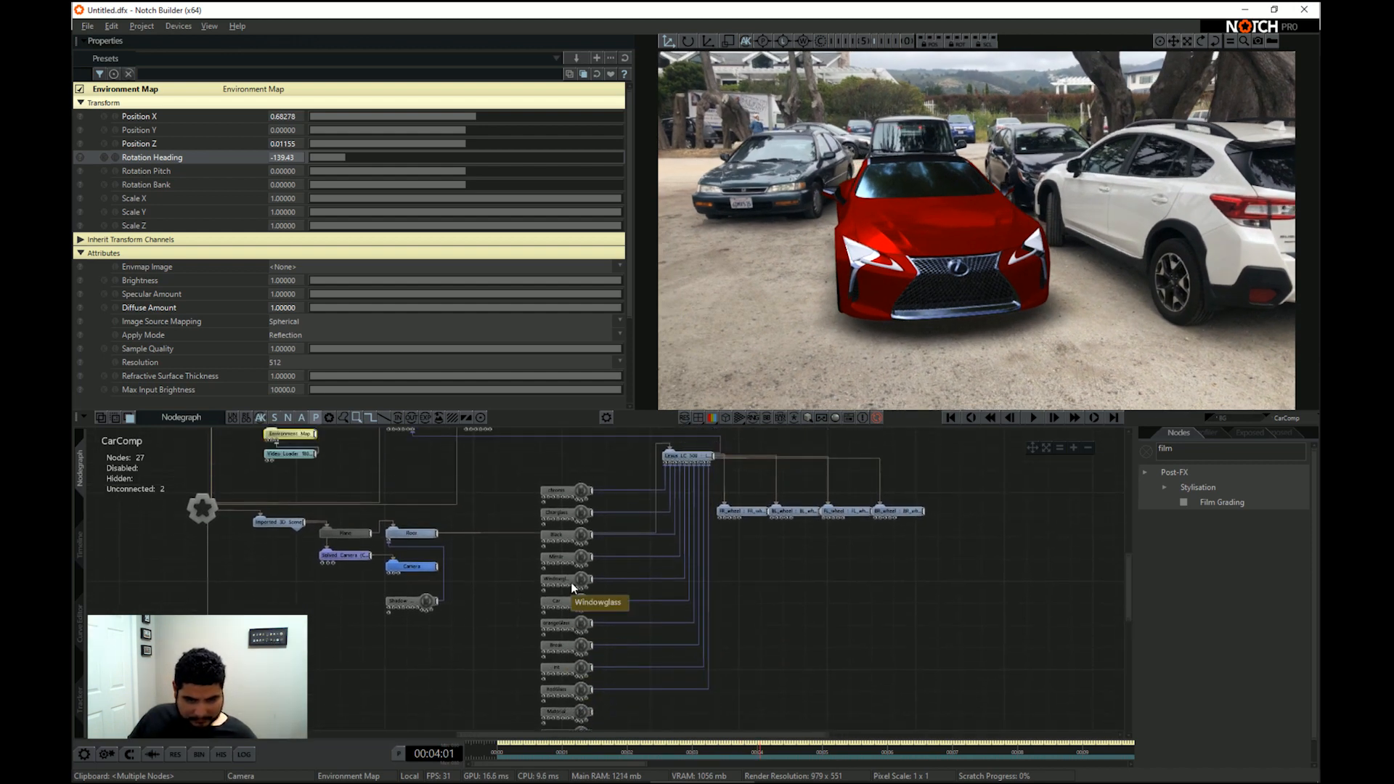
{"action": "left_click", "coordinate": [575, 515]}
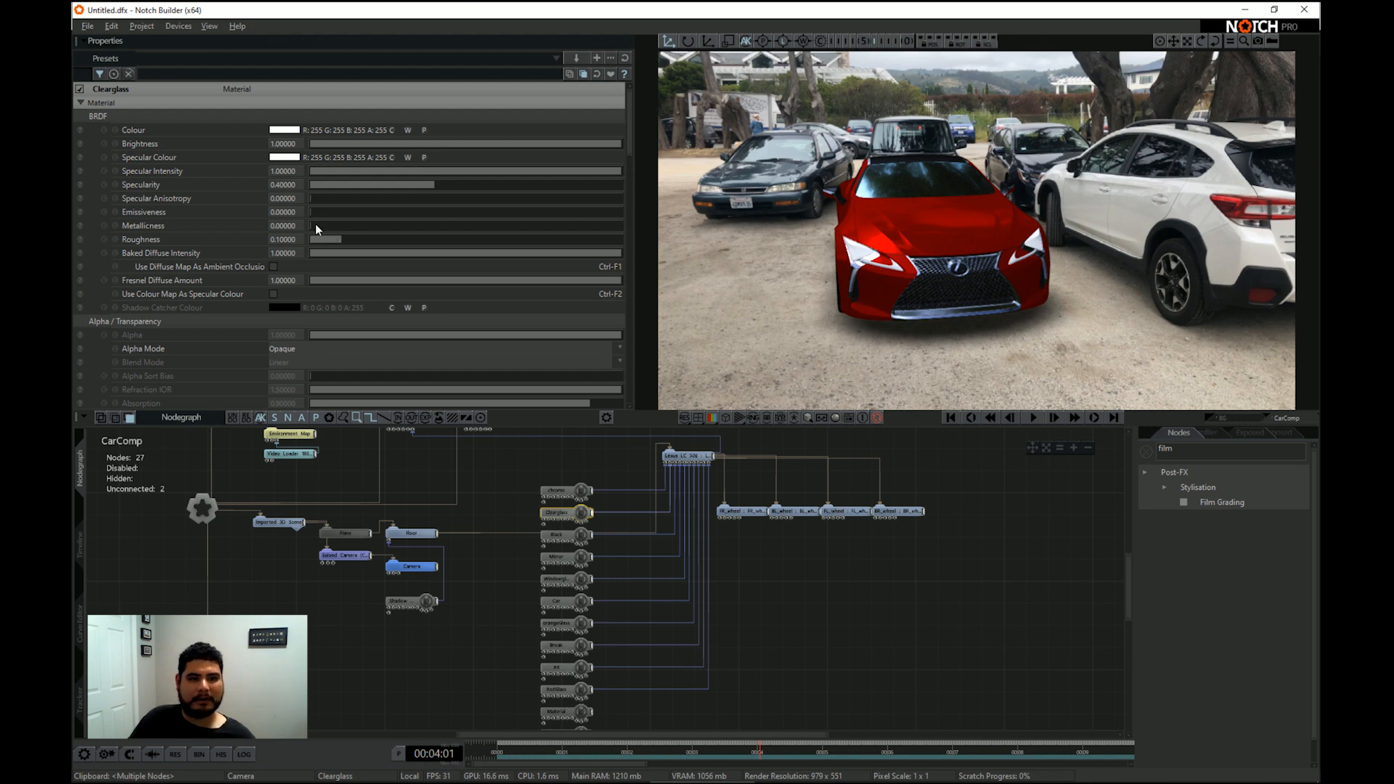
{"action": "left_click_drag", "start_coordinate": [318, 229], "coordinate": [763, 240]}
{"action": "left_click_drag", "start_coordinate": [855, 312], "coordinate": [894, 273]}
{"action": "left_click_drag", "start_coordinate": [1137, 242], "coordinate": [1109, 265]}
{"action": "scroll", "coordinate": [1175, 280], "scroll_direction": "up", "scroll_amount": 5}
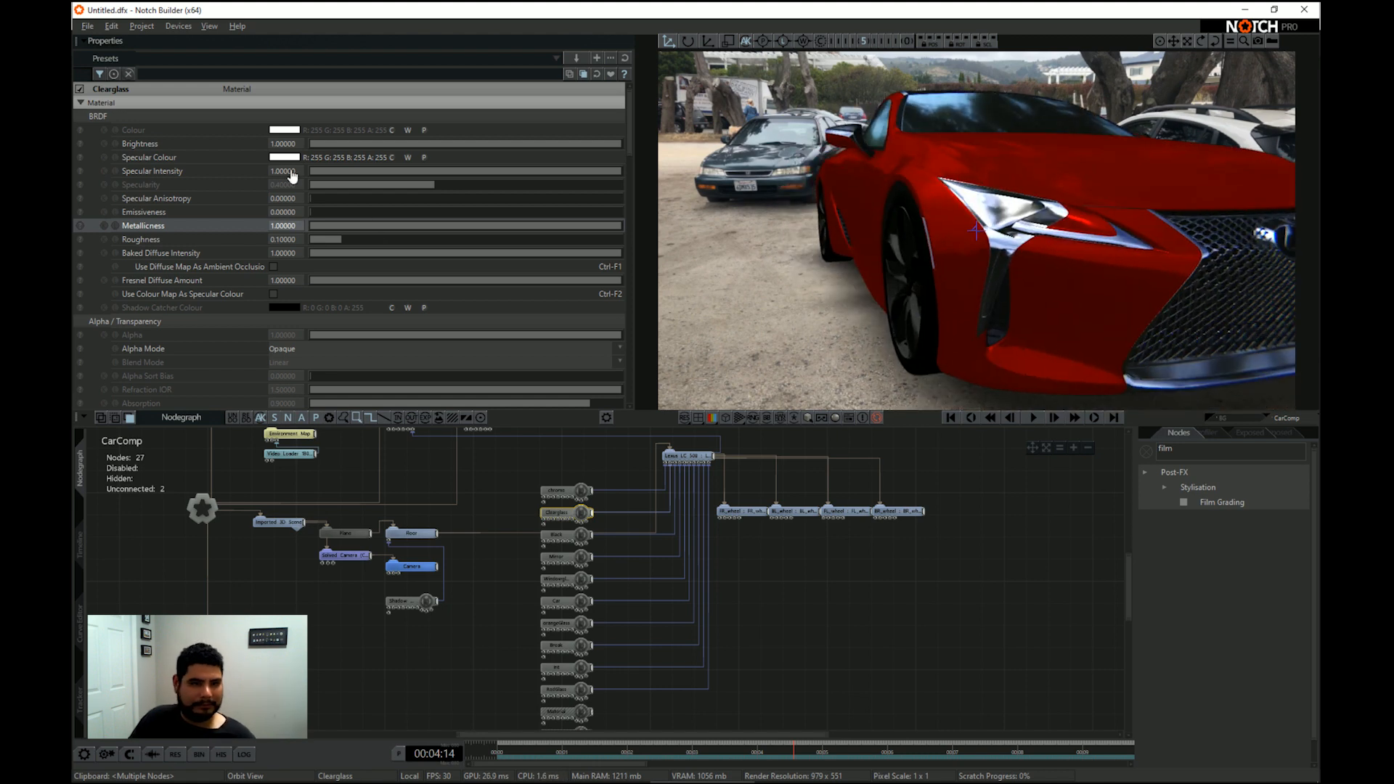
Make the Clearglass material Alpha Blended with an Alpha of about 0.23, and play the footage through the scene camera
{"action": "scroll", "coordinate": [319, 247], "scroll_direction": "down", "scroll_amount": 3}
{"action": "left_click", "coordinate": [311, 249]}
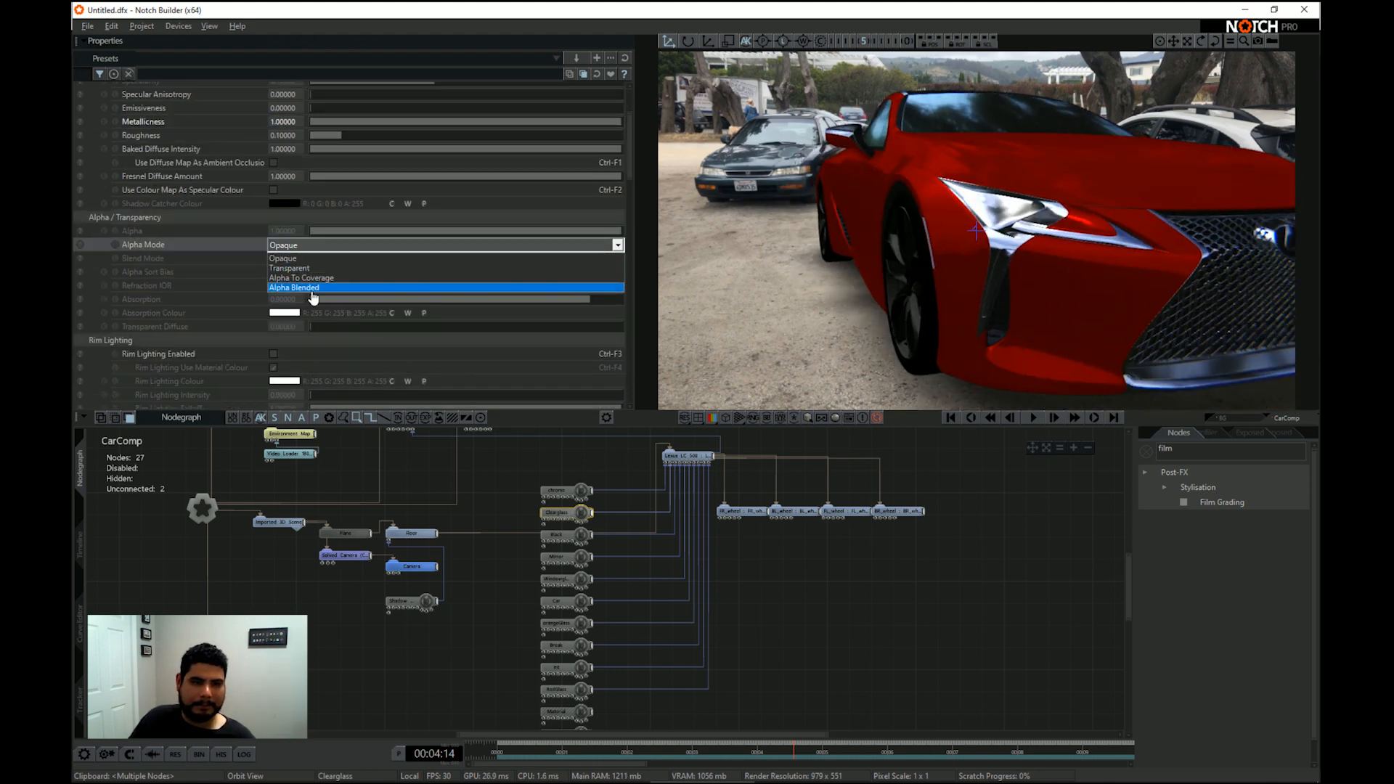
{"action": "left_click", "coordinate": [314, 288]}
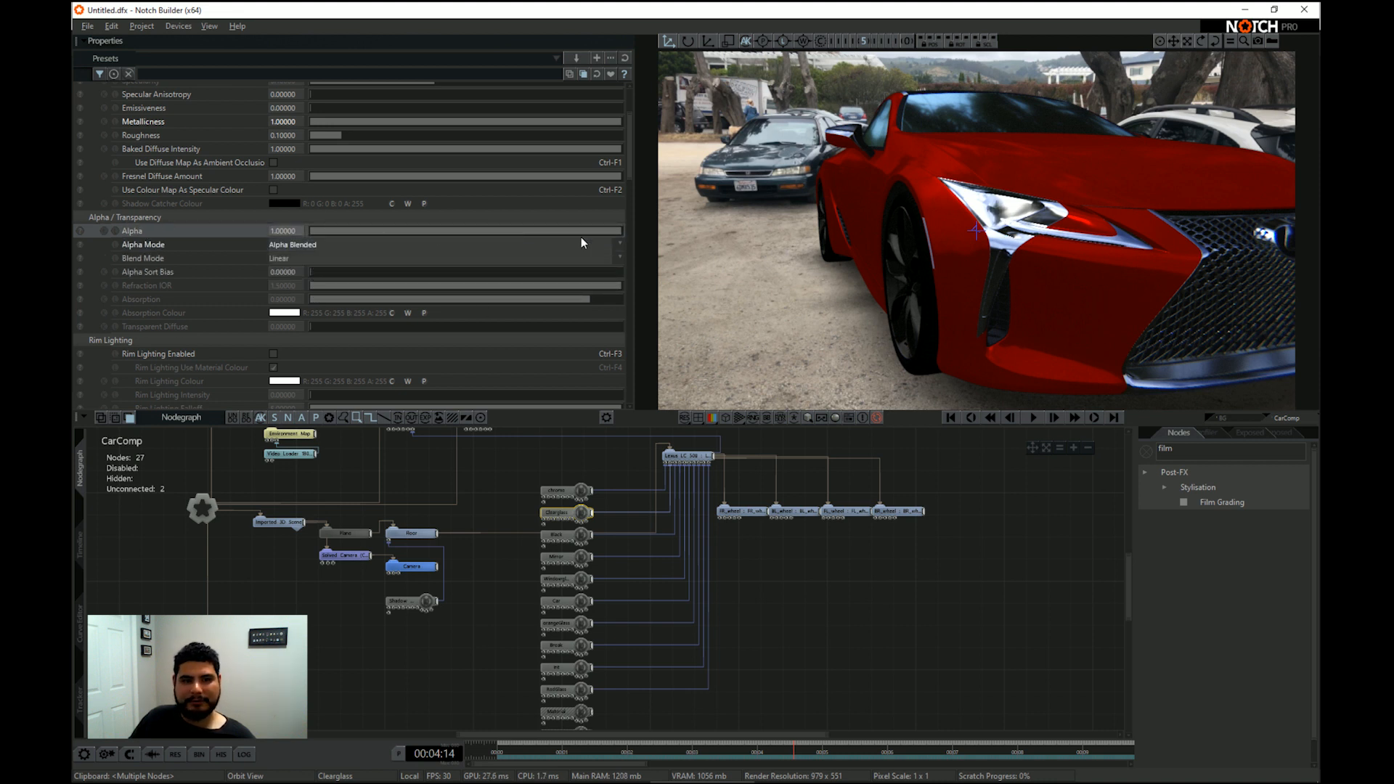
{"action": "left_click_drag", "start_coordinate": [583, 235], "coordinate": [252, 245]}
{"action": "scroll", "coordinate": [859, 187], "scroll_direction": "up", "scroll_amount": 5}
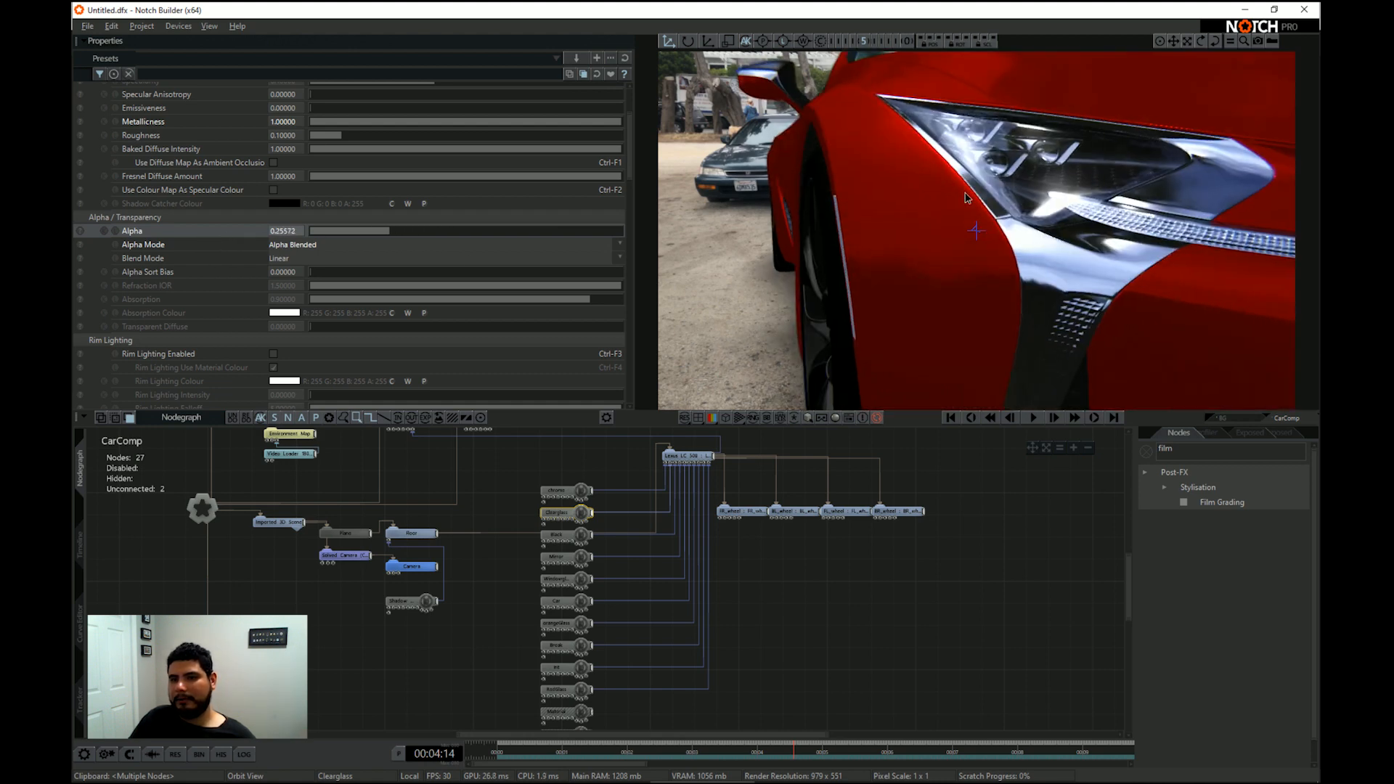
{"action": "mouse_move", "coordinate": [371, 241]}
{"action": "left_mouse_down"}
{"action": "mouse_move", "coordinate": [312, 231]}
{"action": "mouse_move", "coordinate": [508, 234]}
{"action": "mouse_move", "coordinate": [369, 236]}
{"action": "left_mouse_up"}
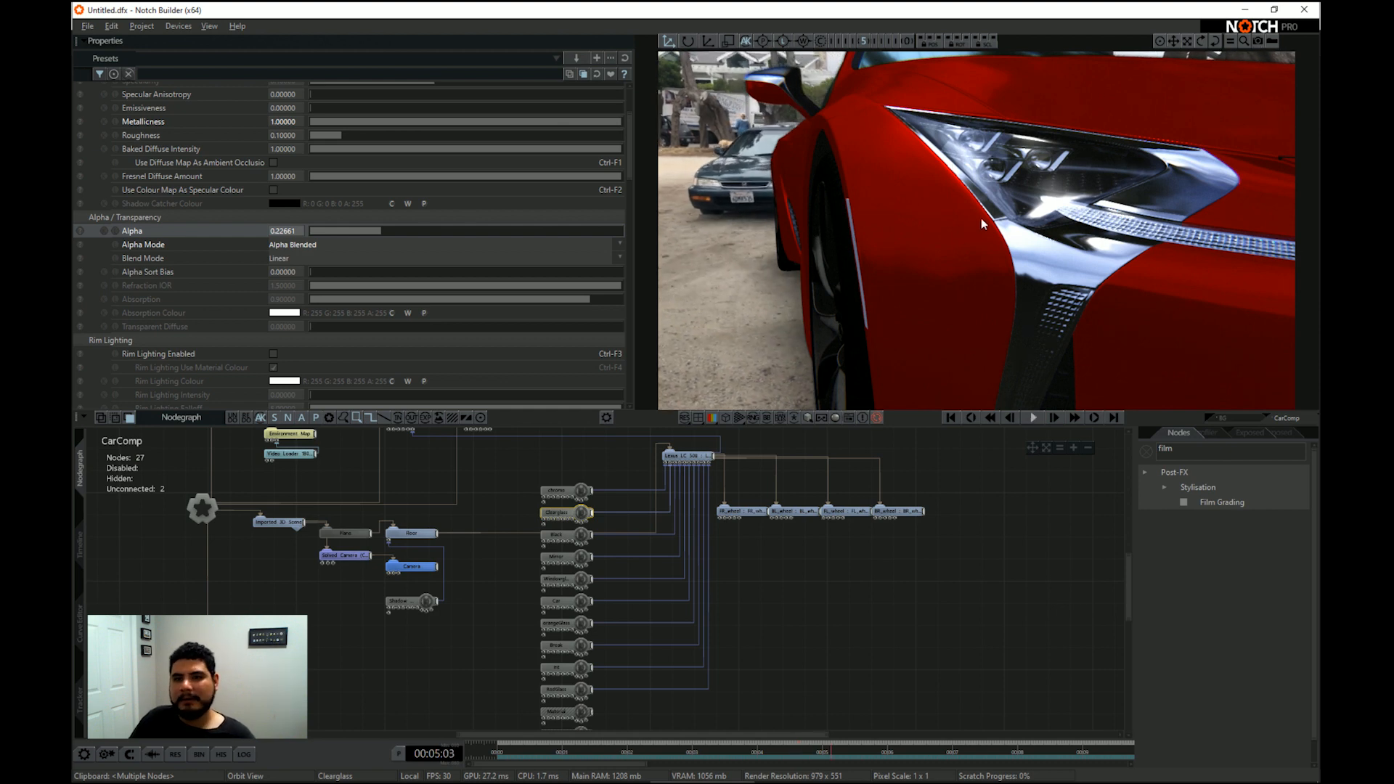
{"action": "key", "text": "c"}
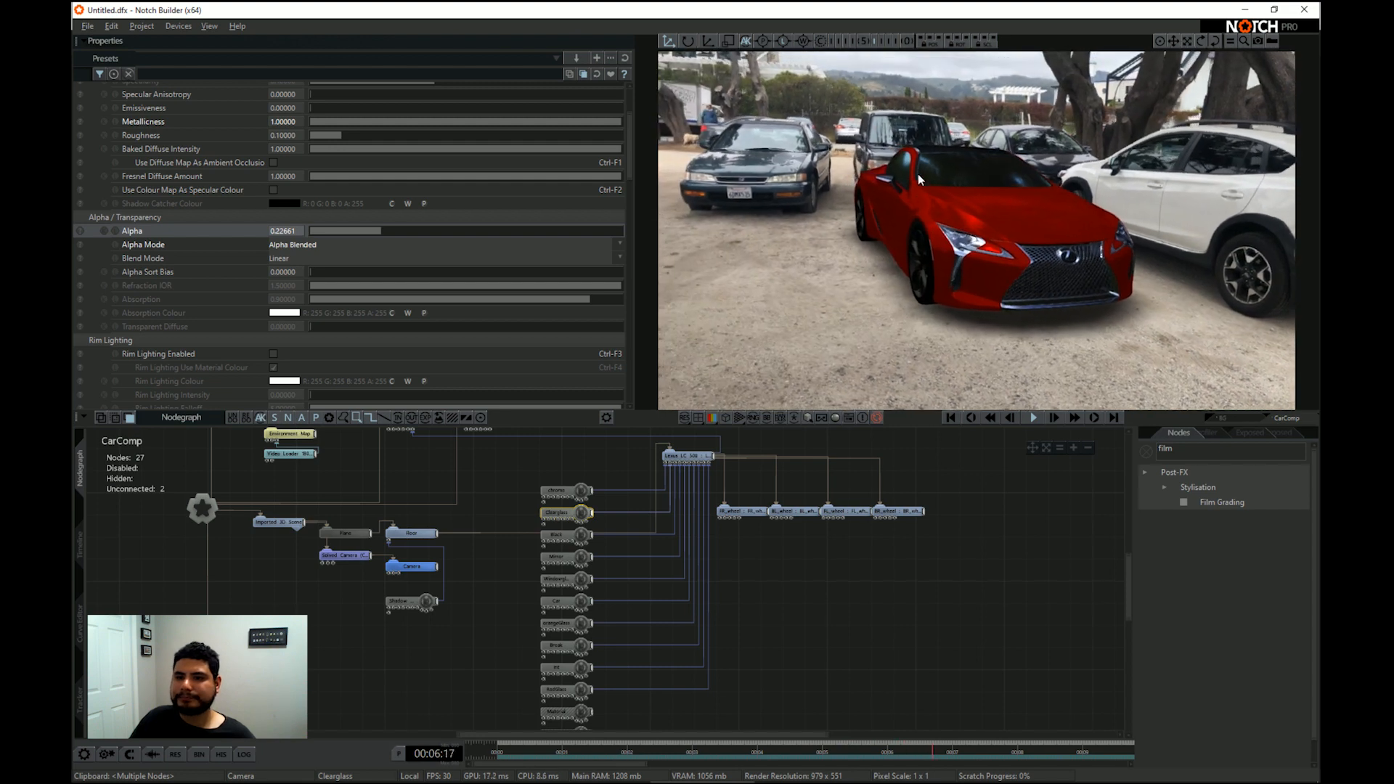
{"action": "key", "text": "space"}
Set the spot Light's Brightness to about 1.07 and play the footage to check the car's shadow
{"action": "middle_click_drag", "start_coordinate": [525, 480], "coordinate": [537, 553]}
{"action": "left_click", "coordinate": [421, 496]}
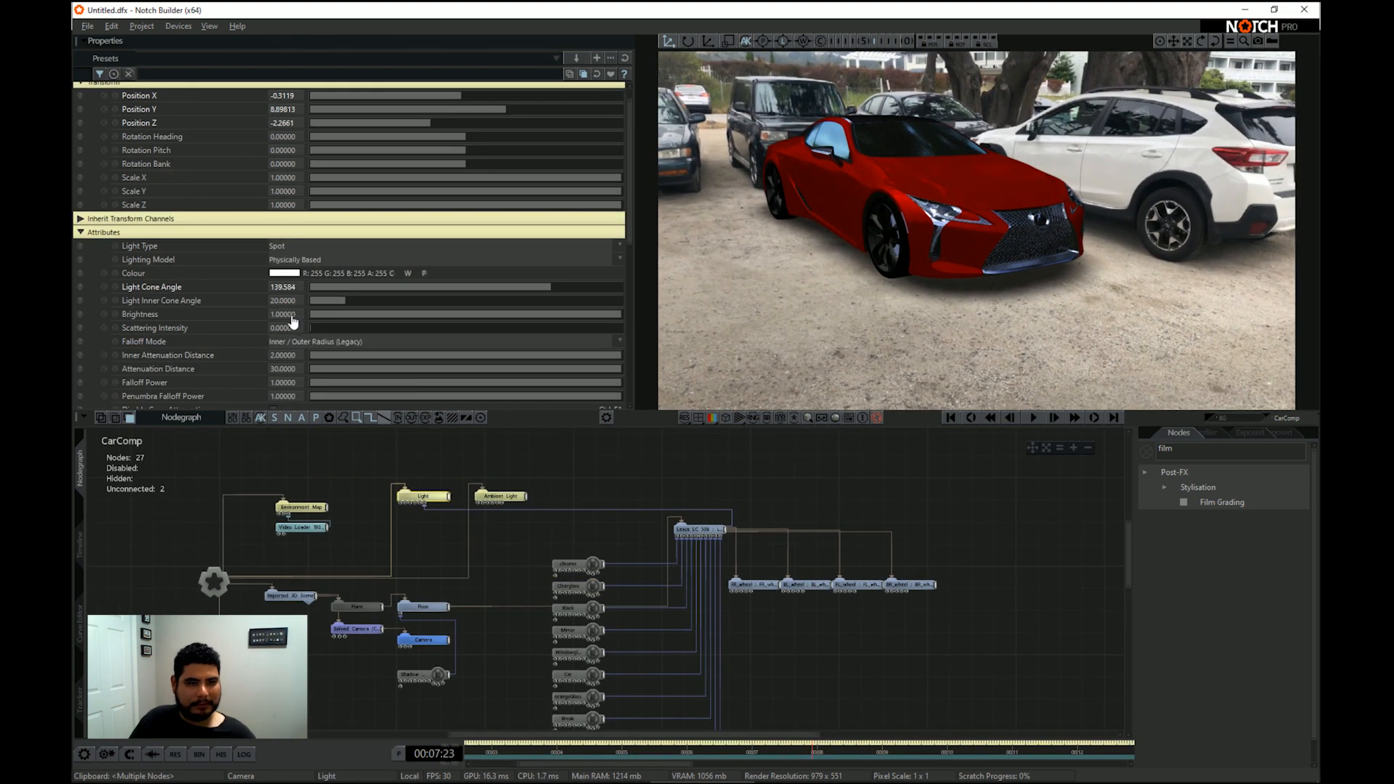
{"action": "left_click", "coordinate": [291, 316]}
{"action": "type", "text": "2"}
{"action": "key", "text": "Return"}
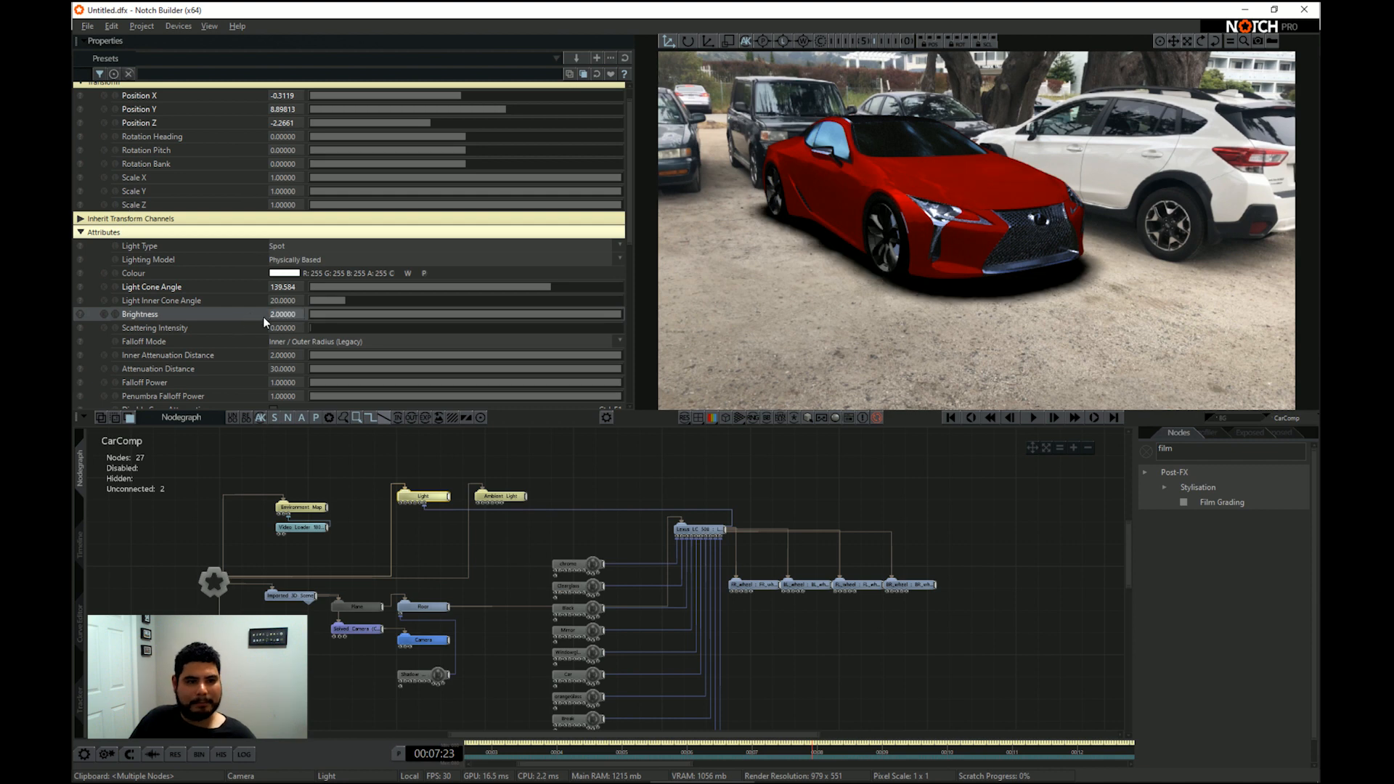
{"action": "key", "text": "ctrl+z"}
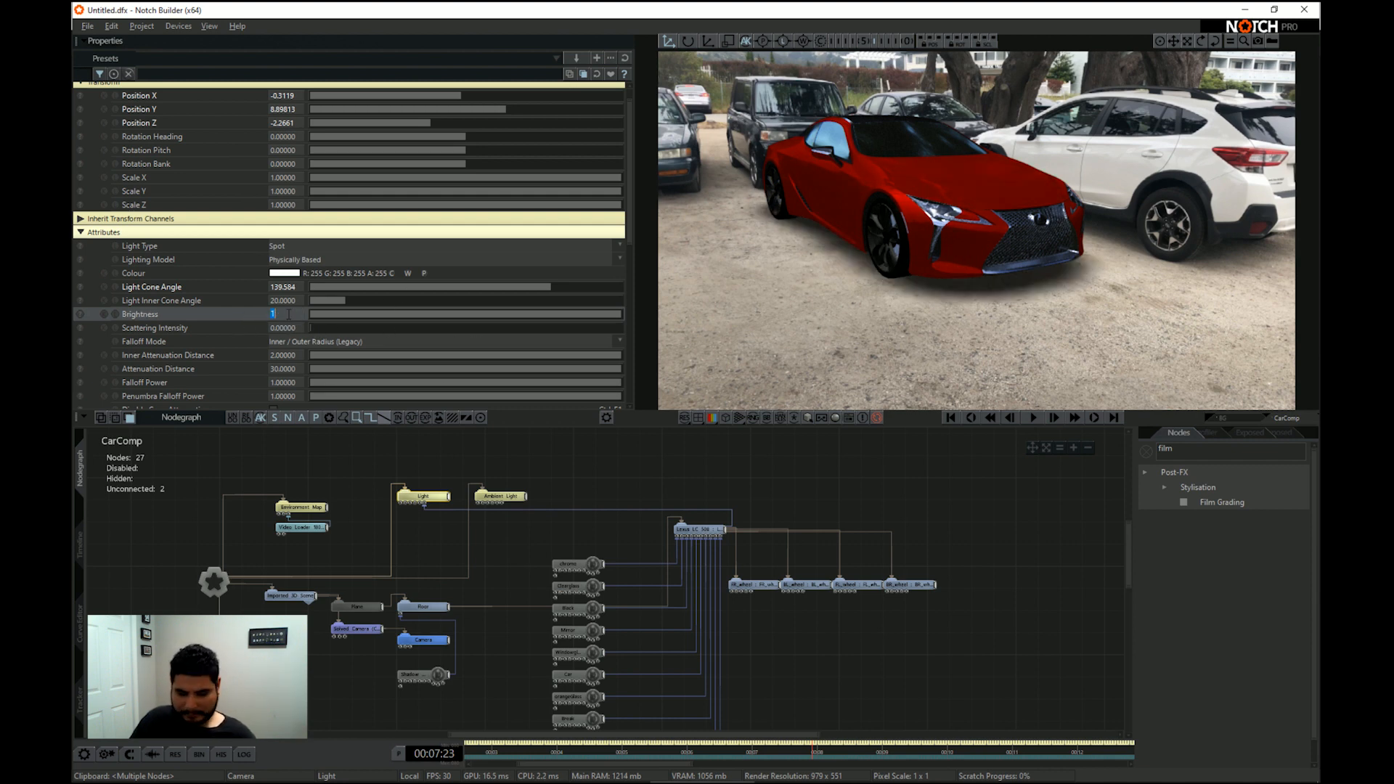
{"action": "type", "text": "1.2"}
{"action": "key", "text": "Return"}
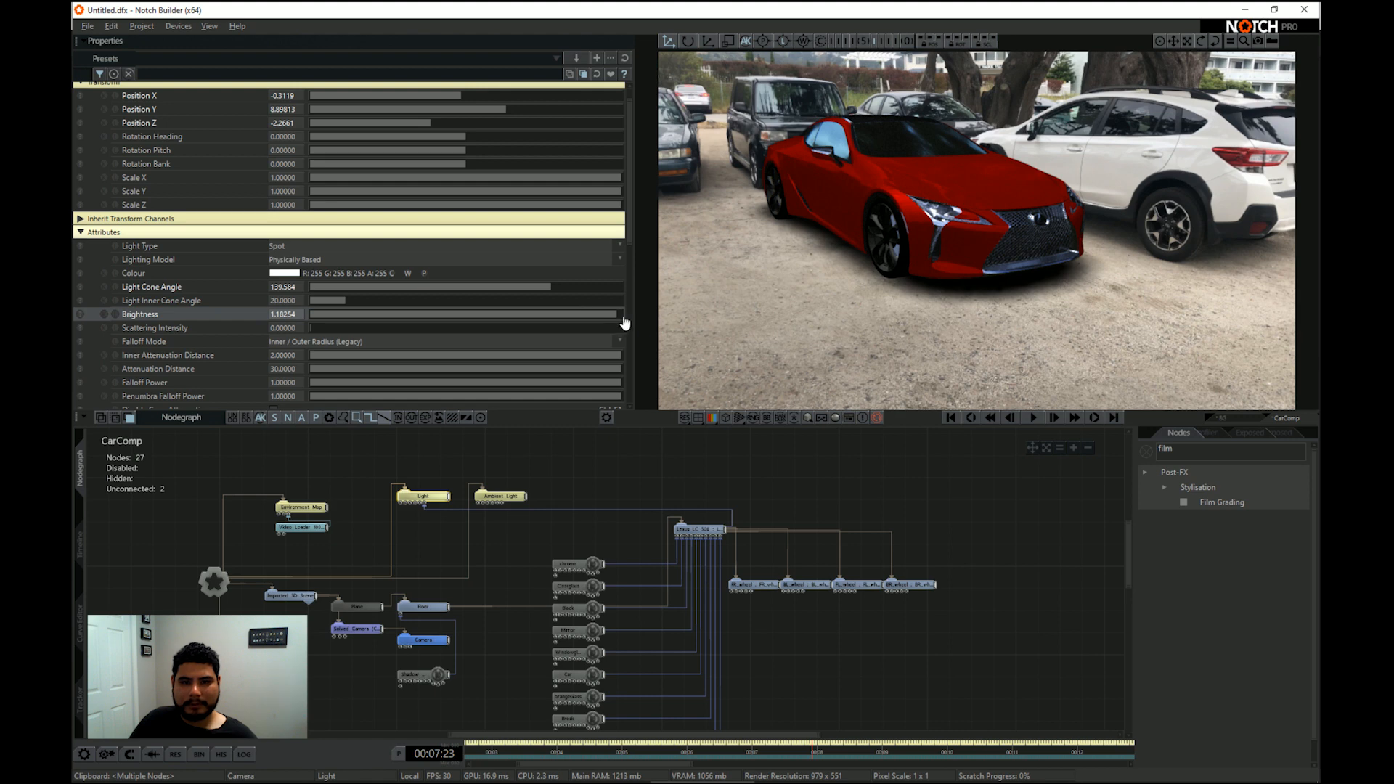
{"action": "left_click_drag", "start_coordinate": [397, 325], "coordinate": [297, 317]}
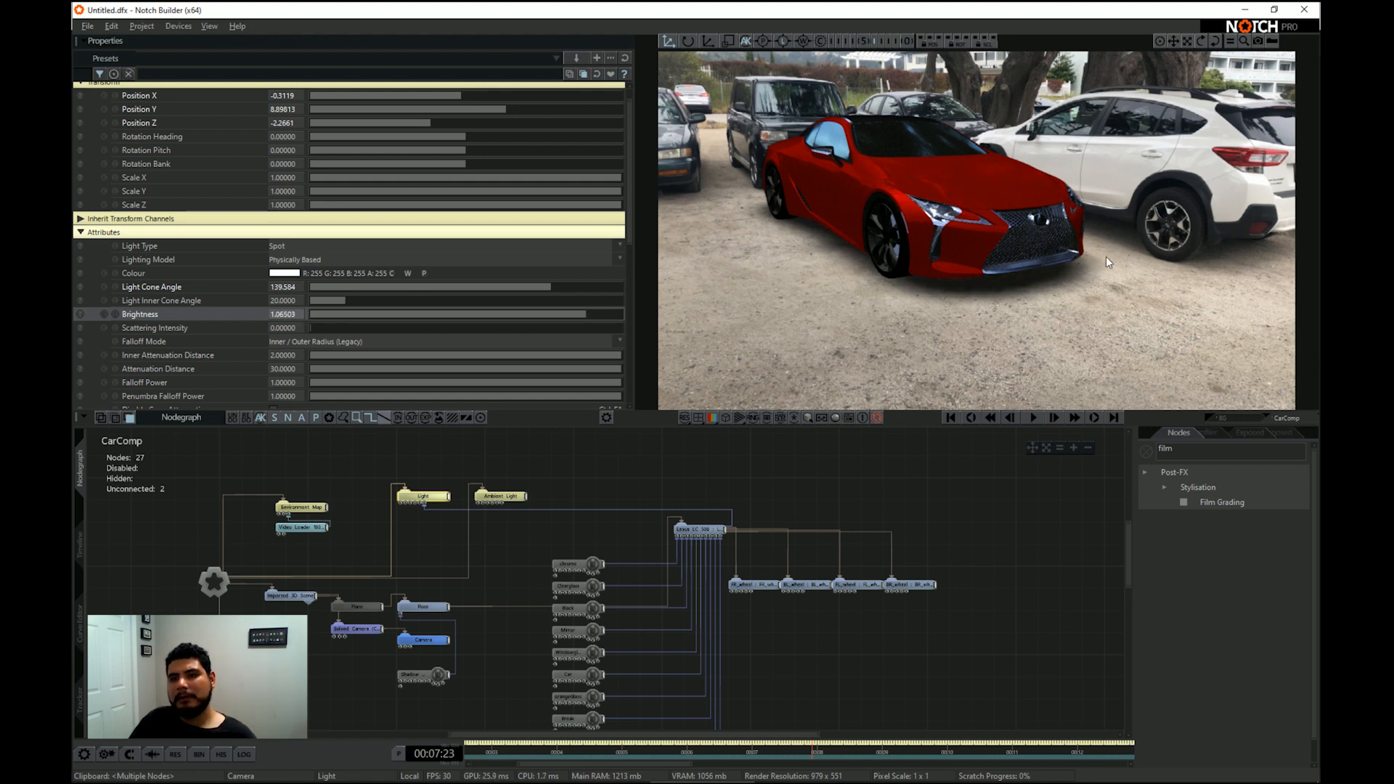
{"action": "left_click_drag", "start_coordinate": [1107, 258], "coordinate": [962, 298]}
{"action": "key", "text": "ctrl+z"}
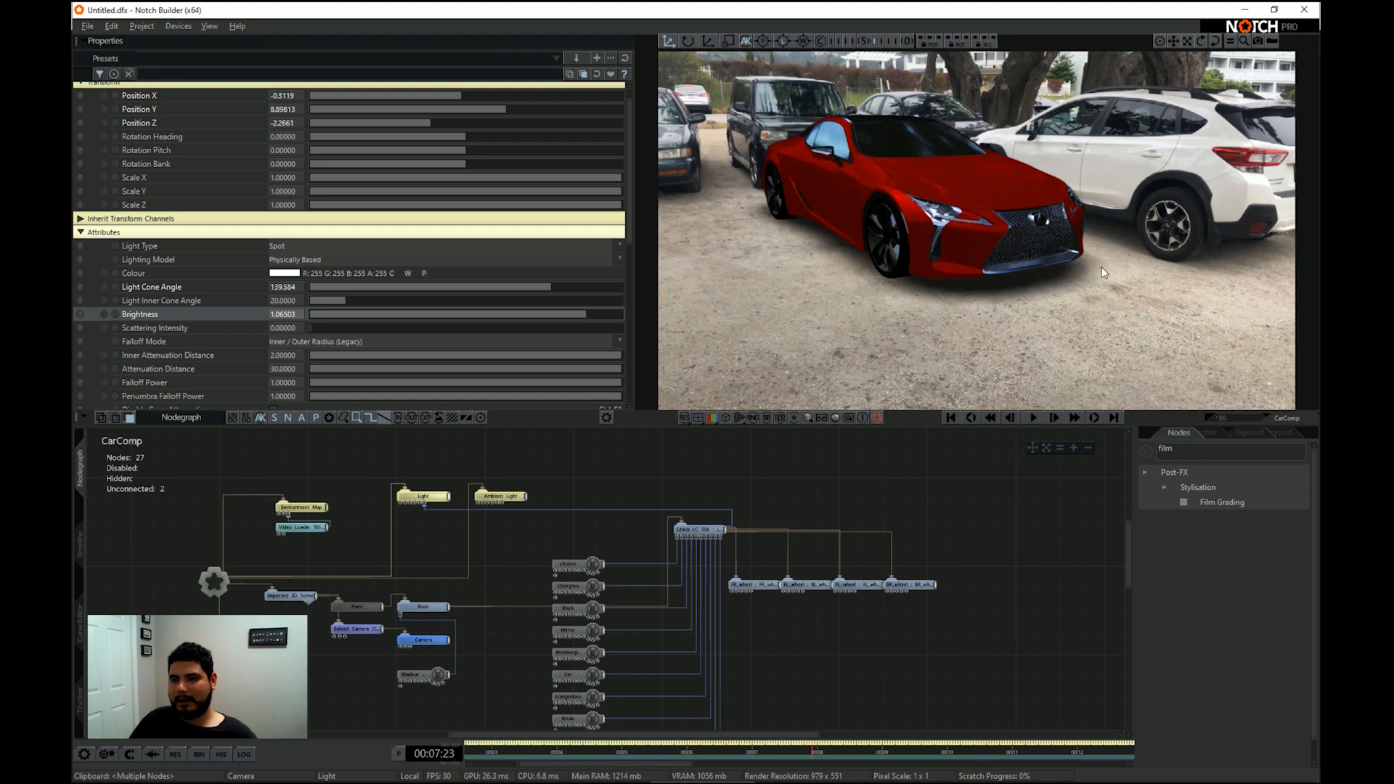
{"action": "key", "text": "space"}
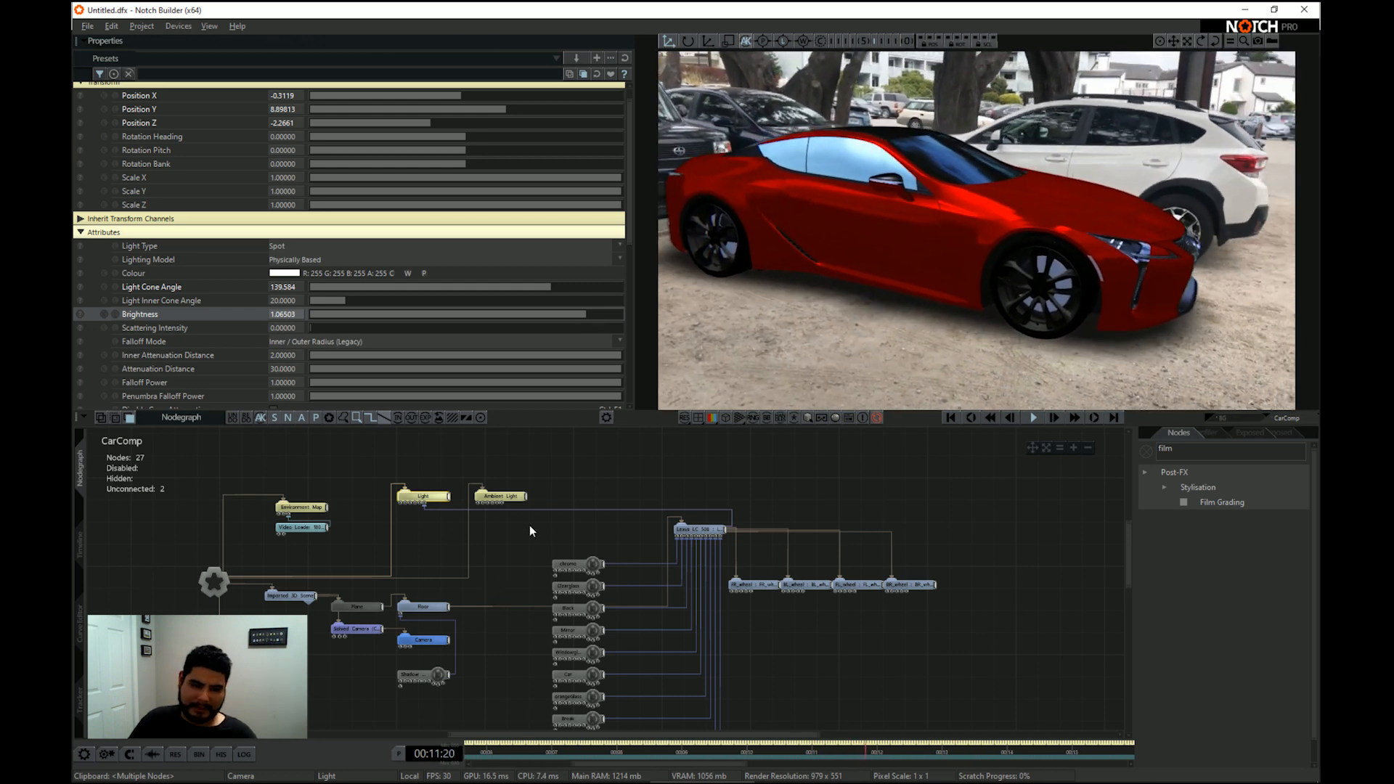
Set the Ambient Light's Brightness to about 0.05
{"action": "left_click", "coordinate": [505, 497]}
{"action": "mouse_move", "coordinate": [328, 287]}
{"action": "left_mouse_down"}
{"action": "mouse_move", "coordinate": [305, 278]}
{"action": "mouse_move", "coordinate": [396, 284]}
{"action": "mouse_move", "coordinate": [327, 289]}
{"action": "left_mouse_up"}
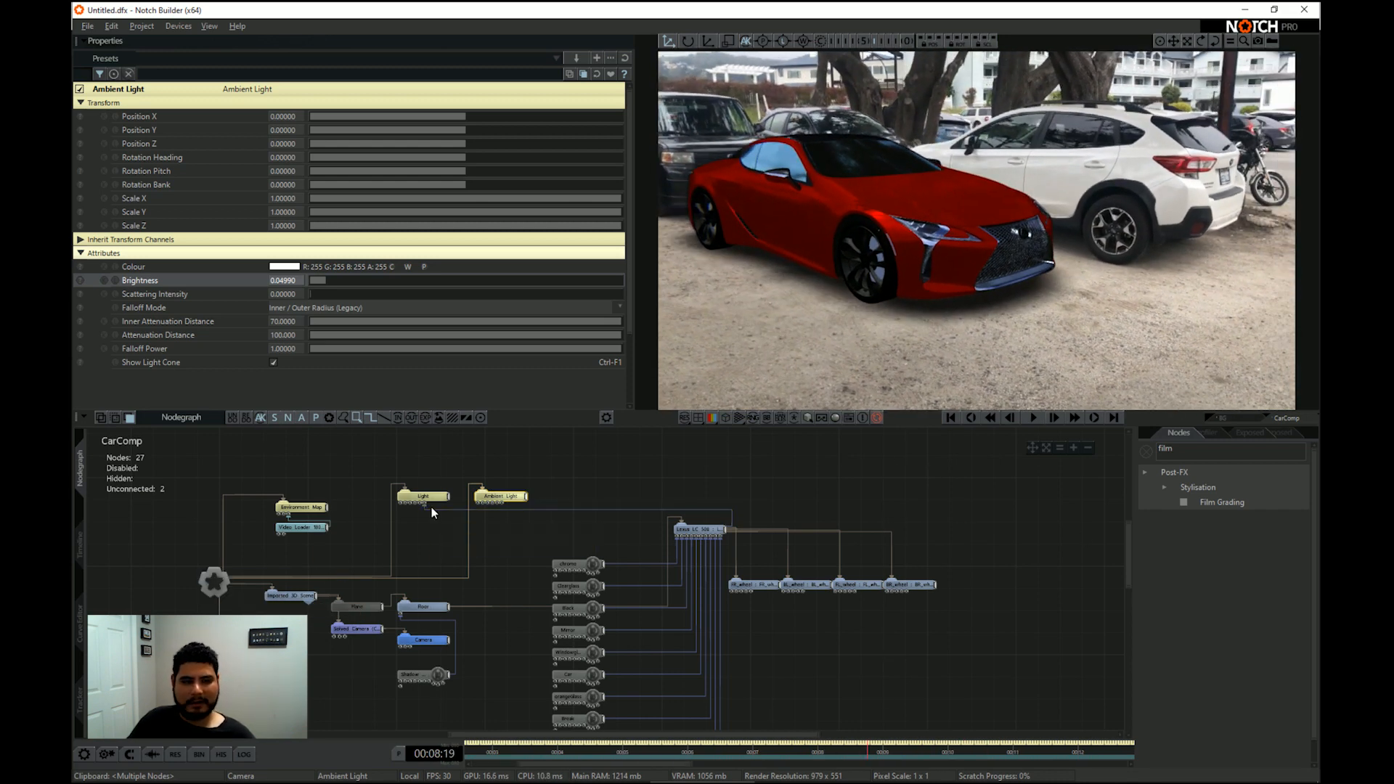
{"action": "left_click", "coordinate": [300, 507]}
Add a new layer named FX below CarComp and set its Composite Blend Mode to Composition
{"action": "left_click", "coordinate": [81, 551]}
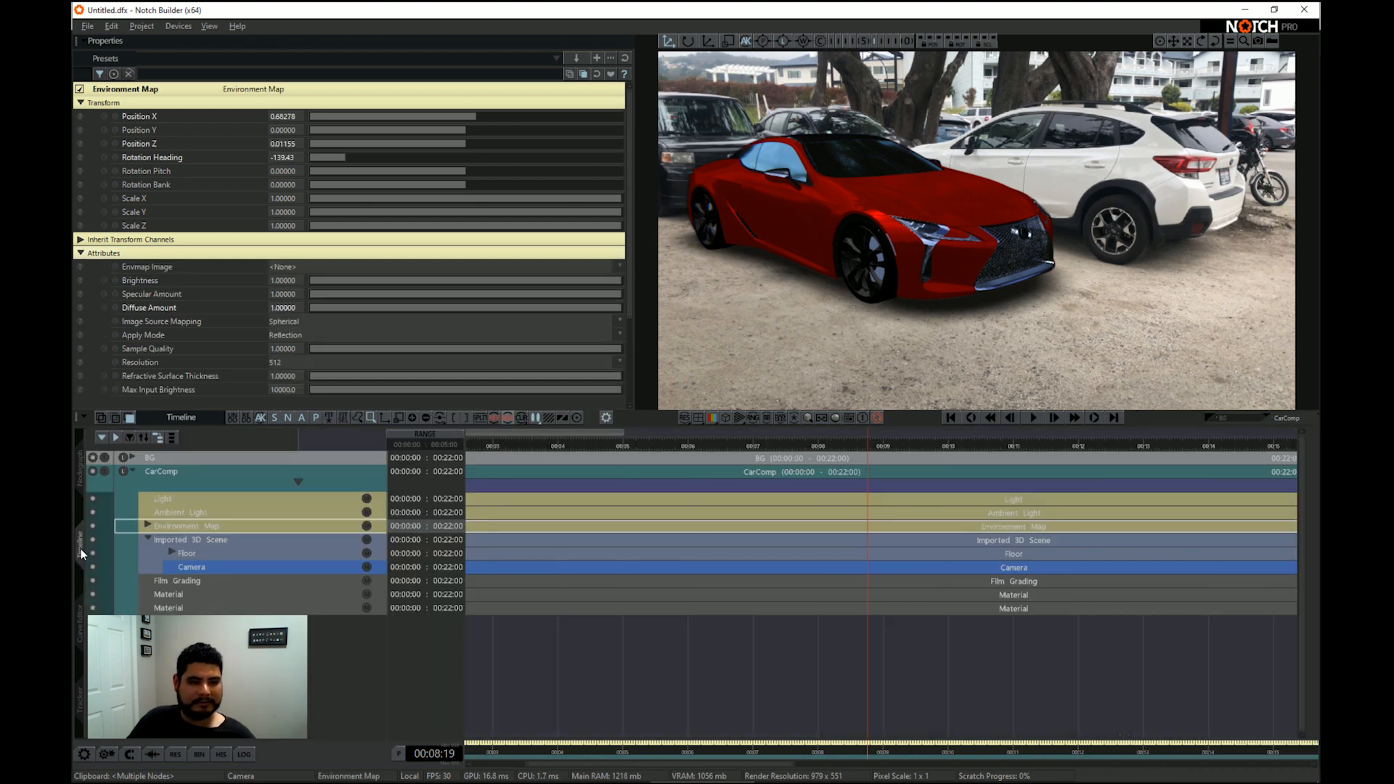
{"action": "left_click", "coordinate": [133, 472]}
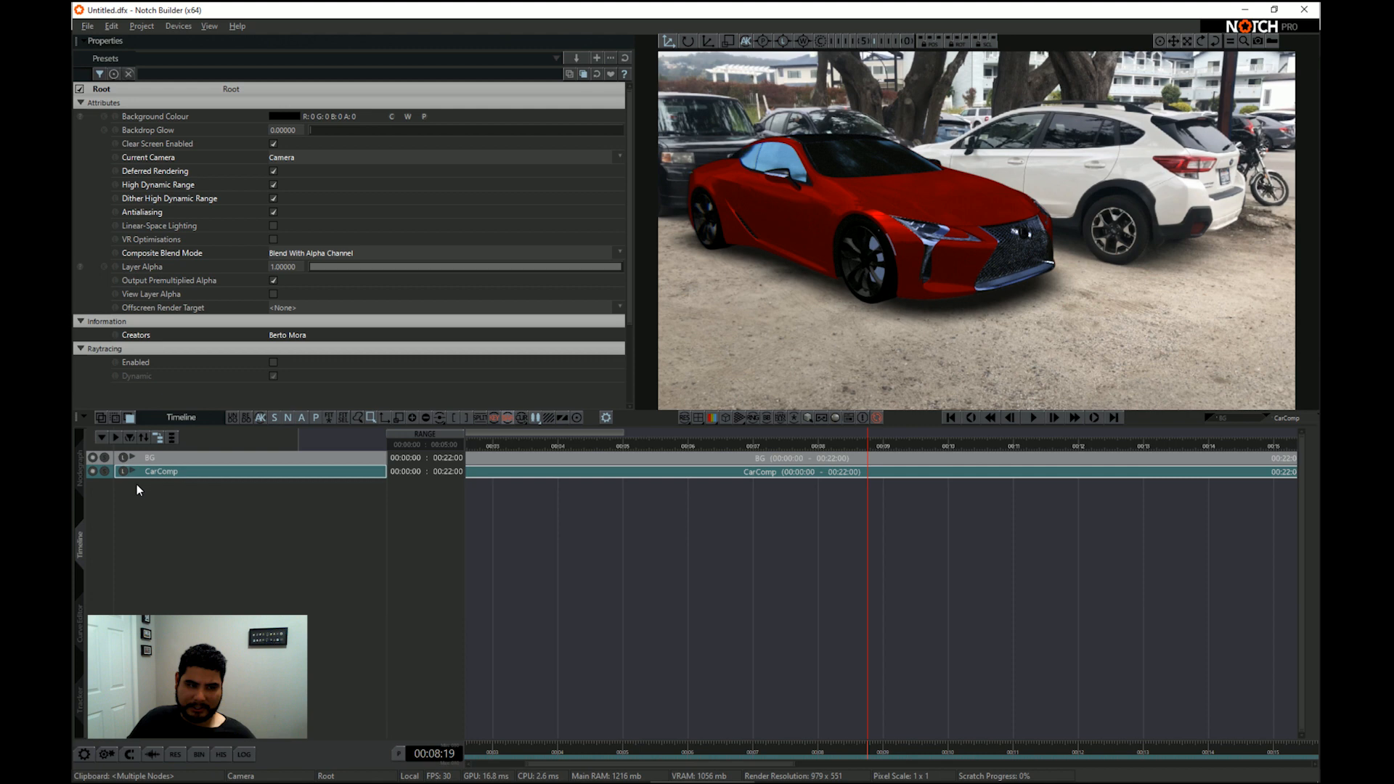
{"action": "right_click", "coordinate": [192, 526]}
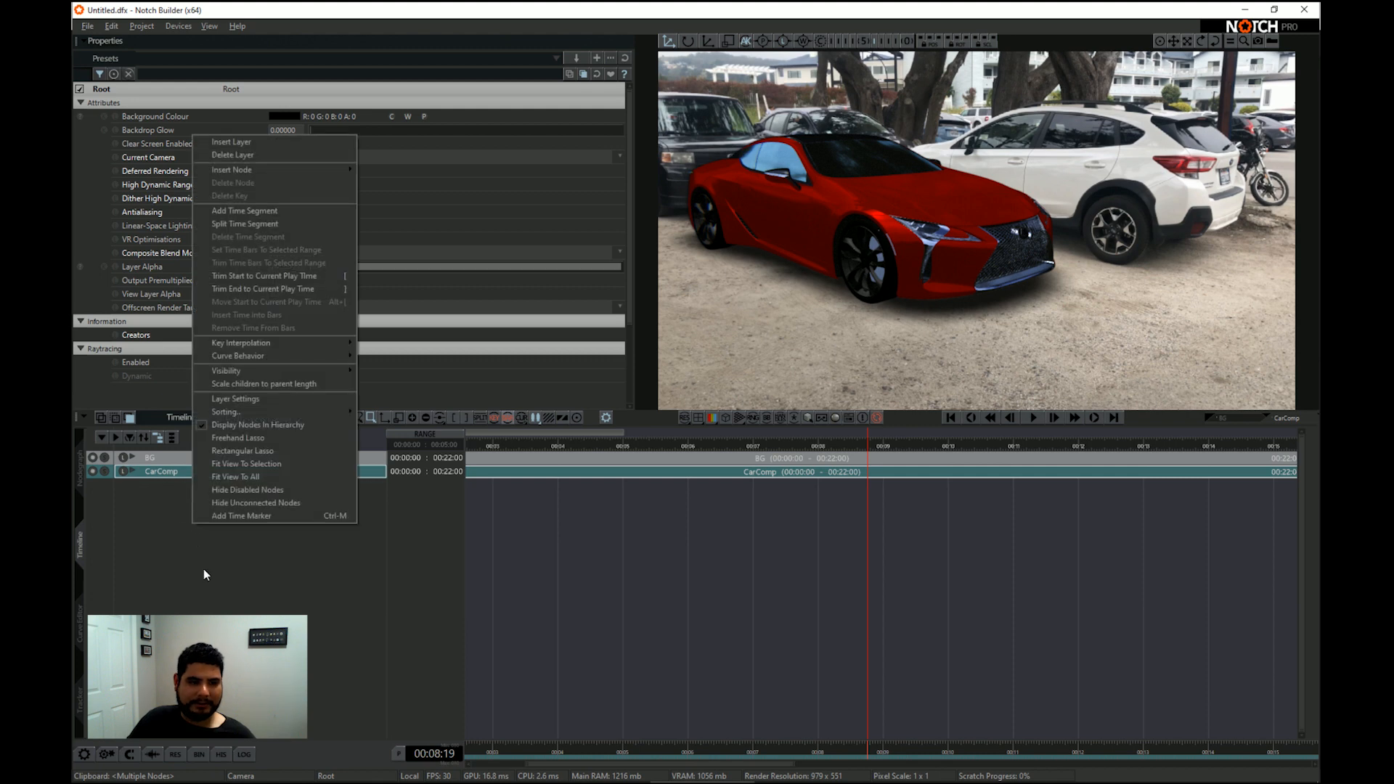
{"action": "left_click", "coordinate": [238, 143]}
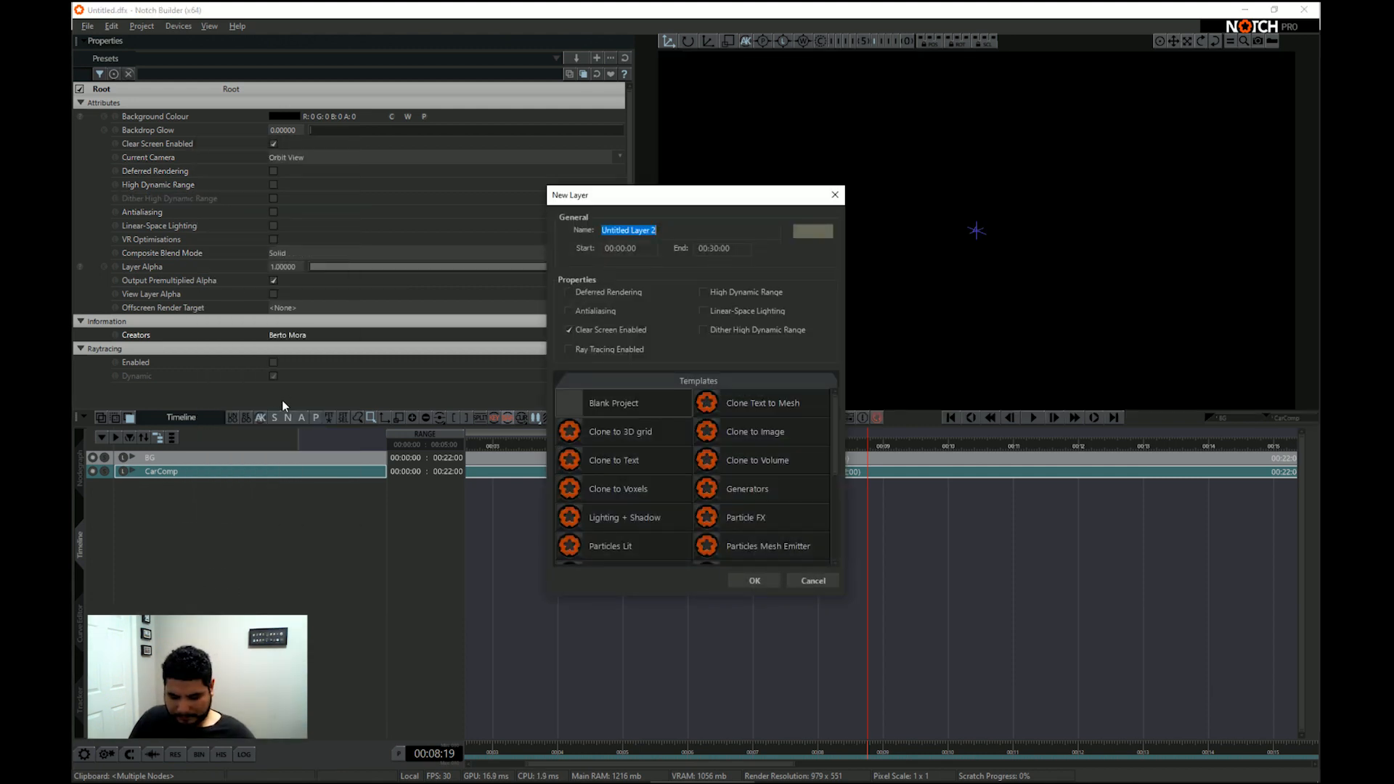
{"action": "type", "text": "FX"}
{"action": "key", "text": "Return"}
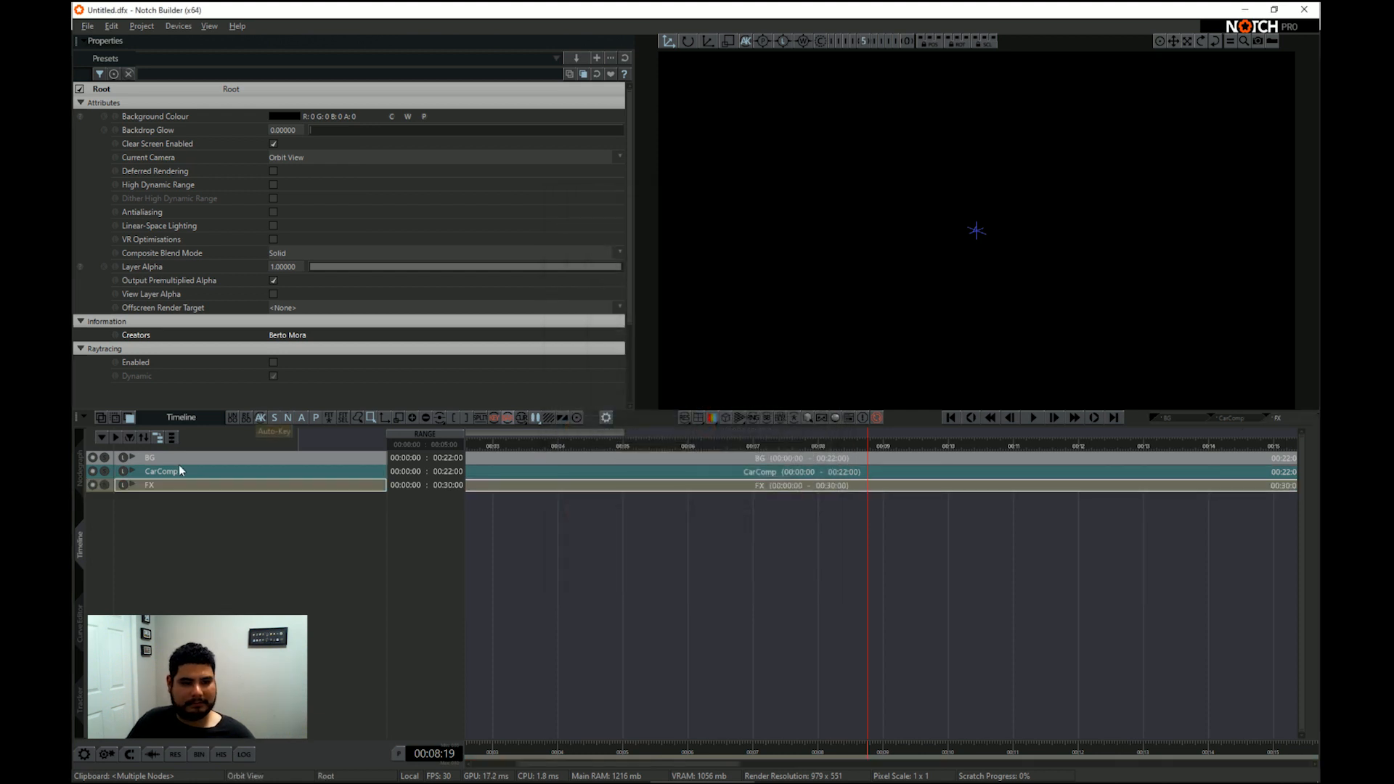
{"action": "left_click", "coordinate": [297, 257]}
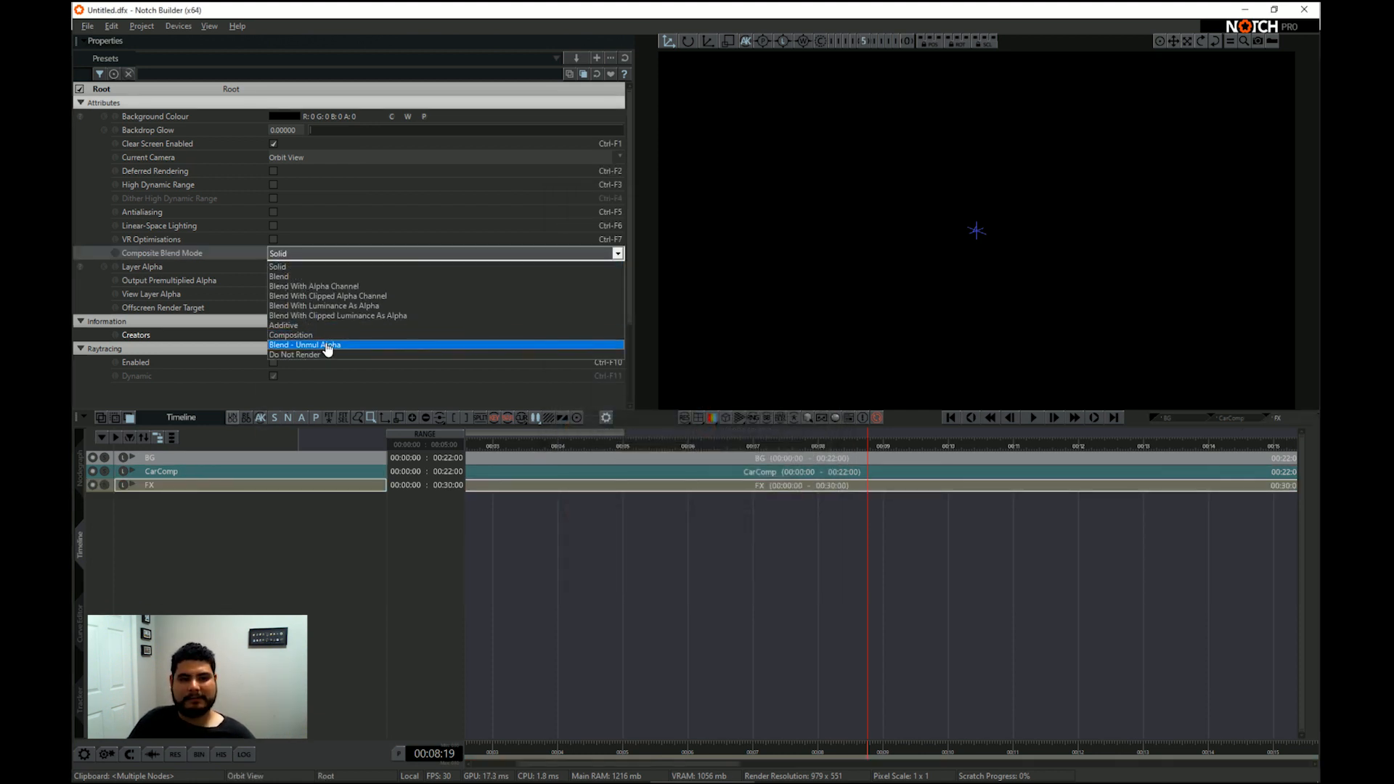
{"action": "left_click", "coordinate": [326, 336]}
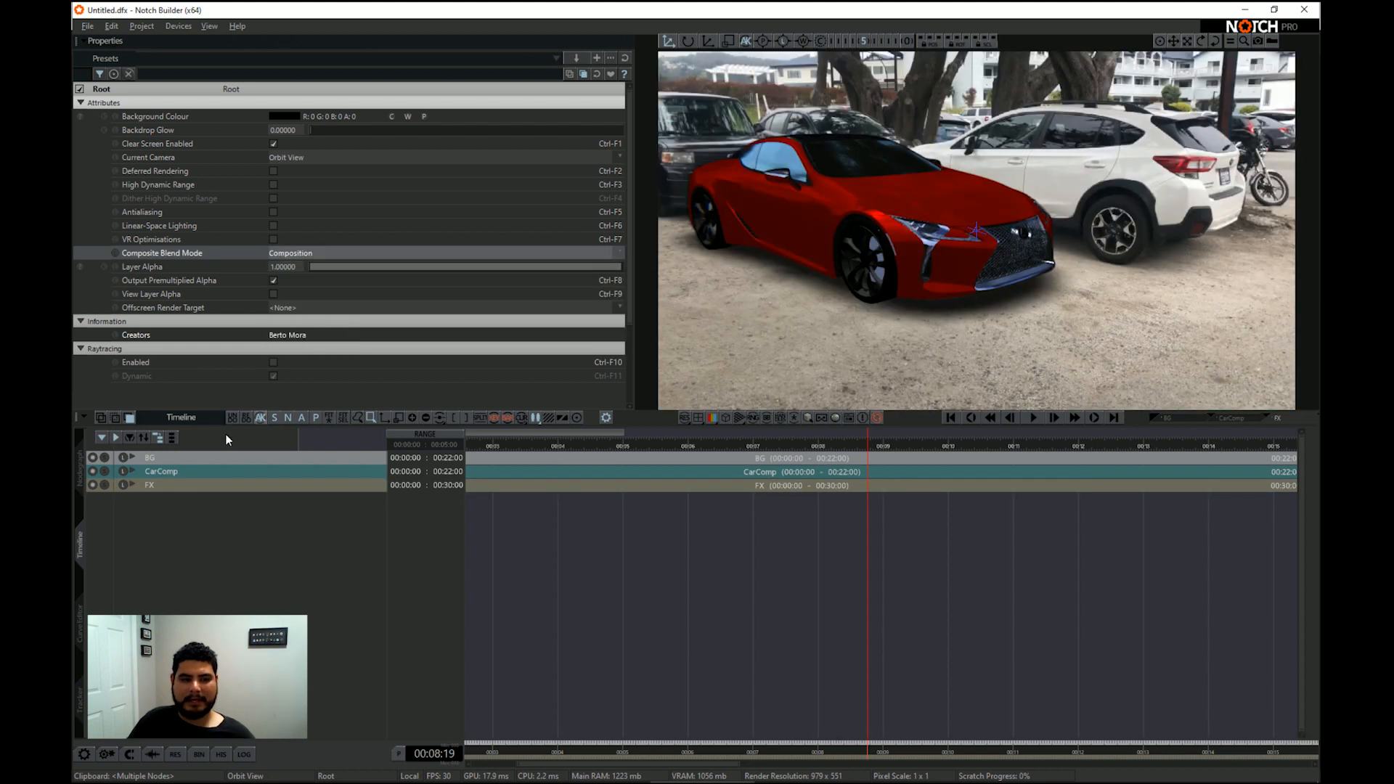
Add an Apply Colour LUT node to the FX layer's nodegraph and connect it to the root
{"action": "left_click", "coordinate": [78, 475]}
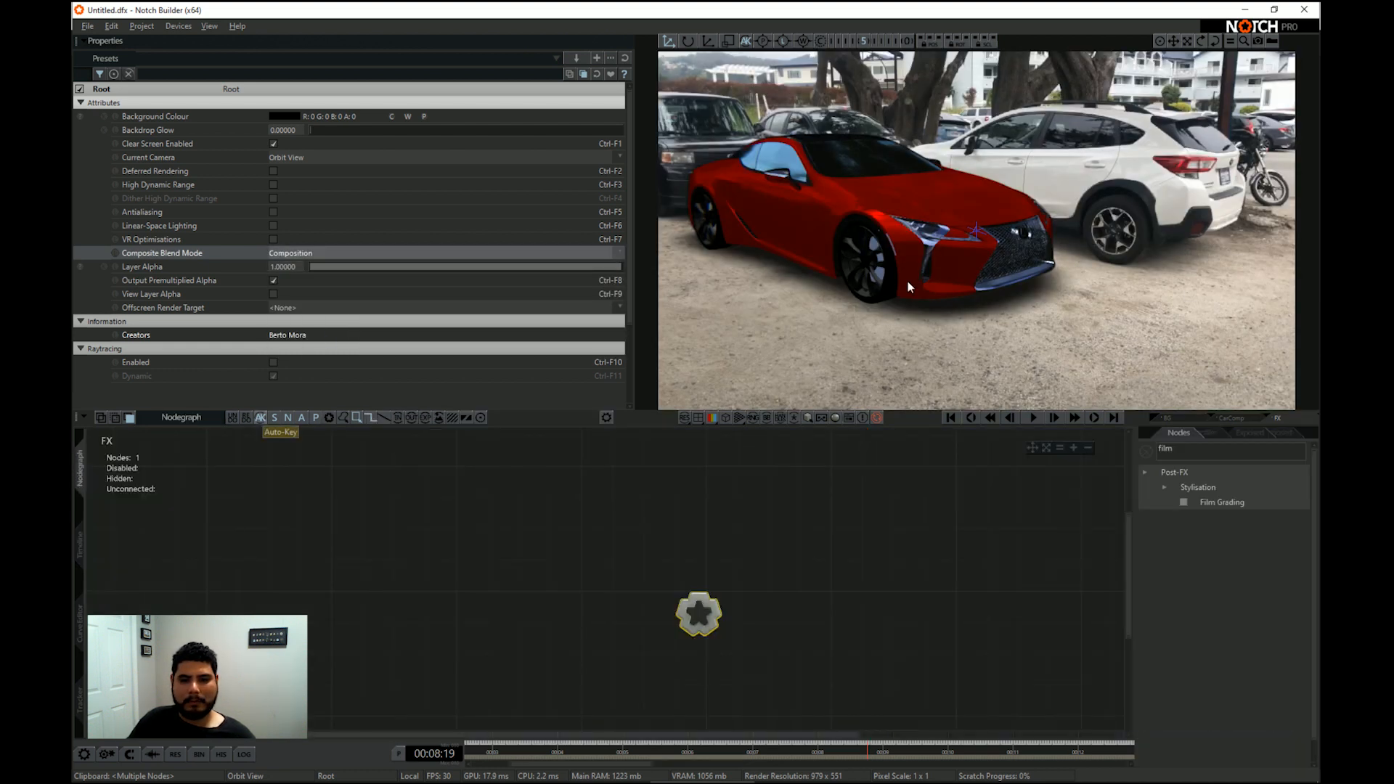
{"action": "left_click", "coordinate": [1145, 452]}
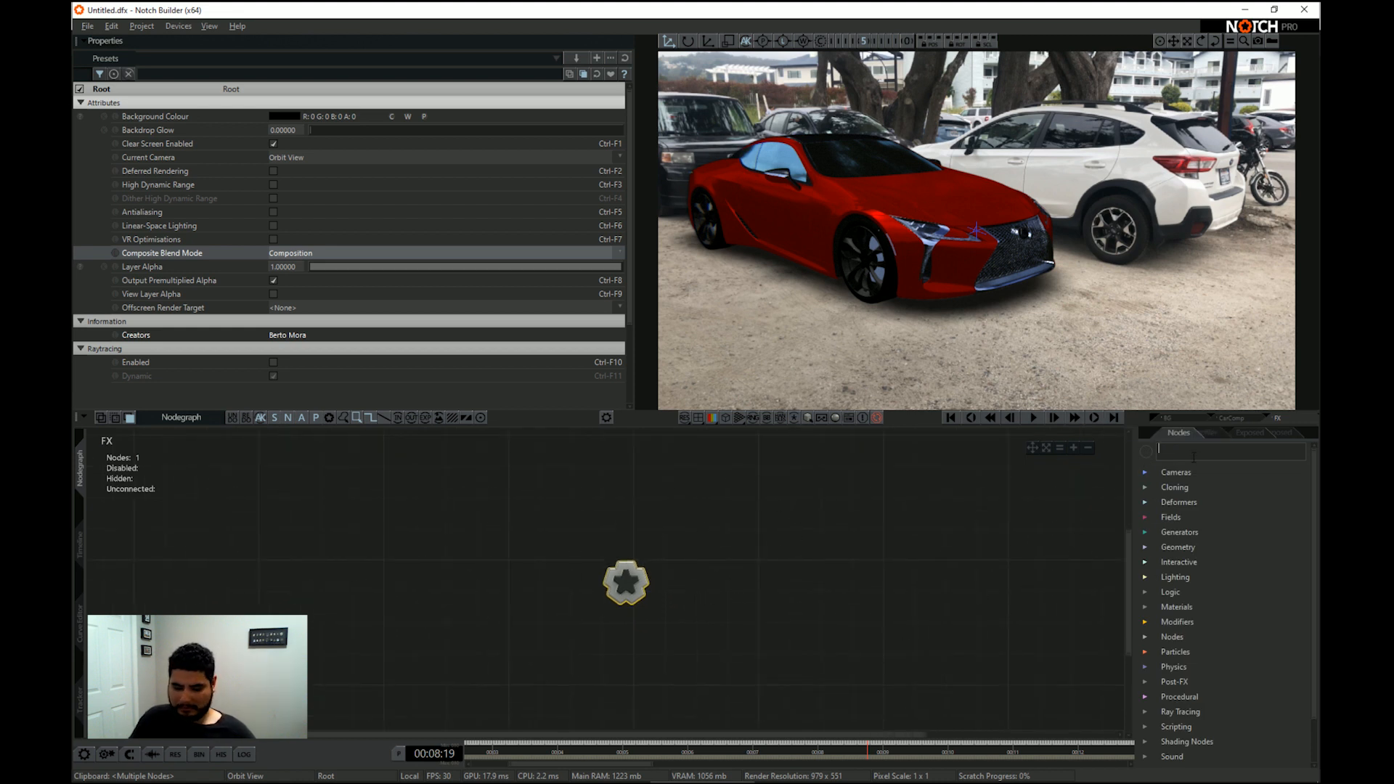
{"action": "type", "text": "appl"}
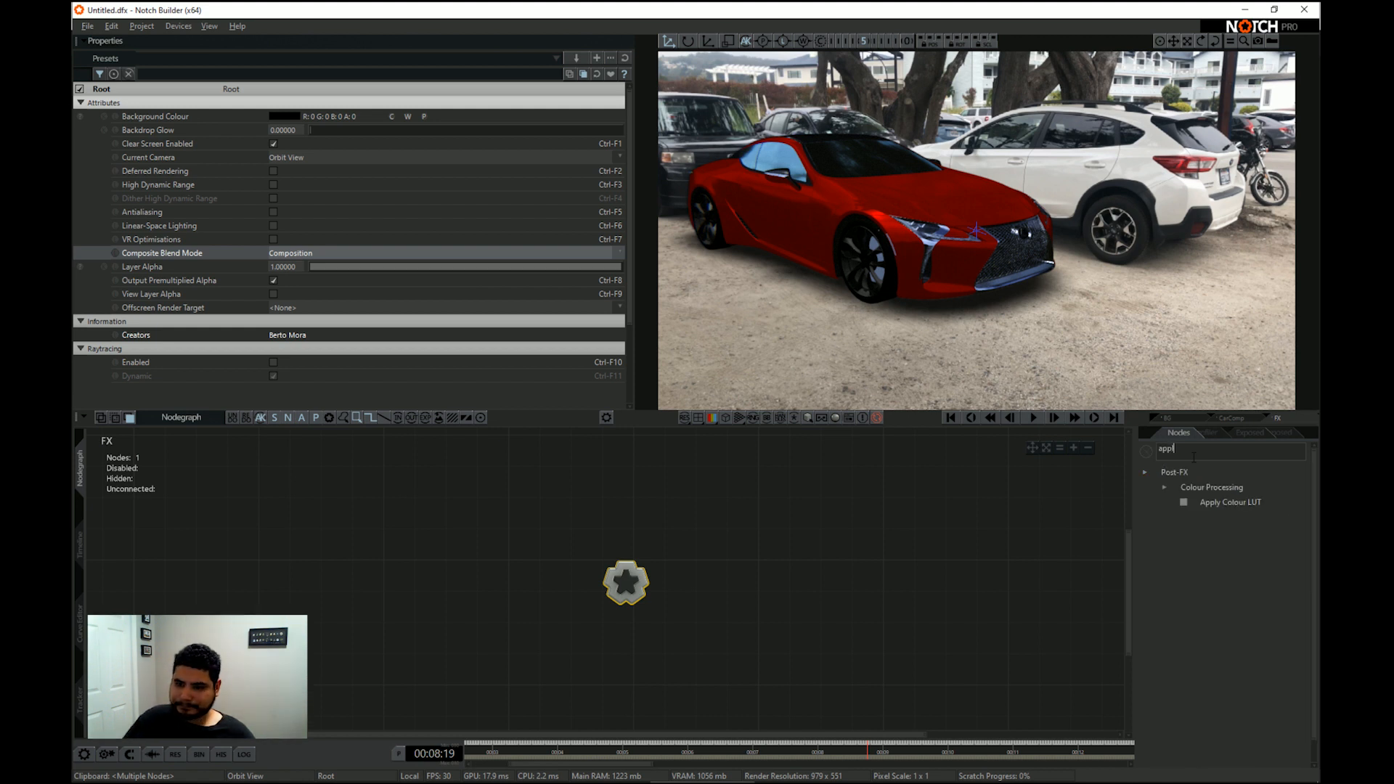
{"action": "left_click_drag", "start_coordinate": [1224, 505], "coordinate": [704, 639]}
{"action": "key", "text": "r"}
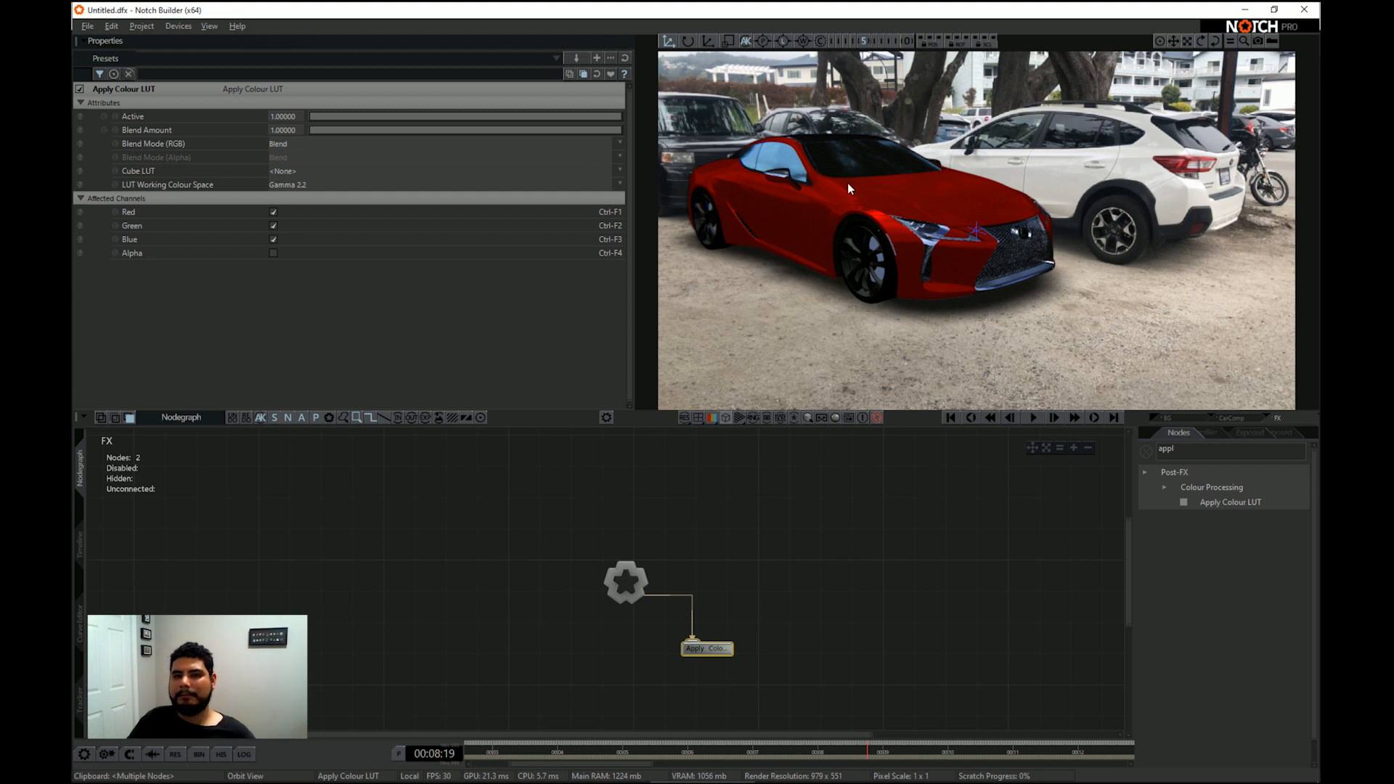
Assign gsg_lut_cinematic_ohbrother.cube as the Cube LUT and set the Blend Amount to about 0.75
{"action": "left_click", "coordinate": [303, 173]}
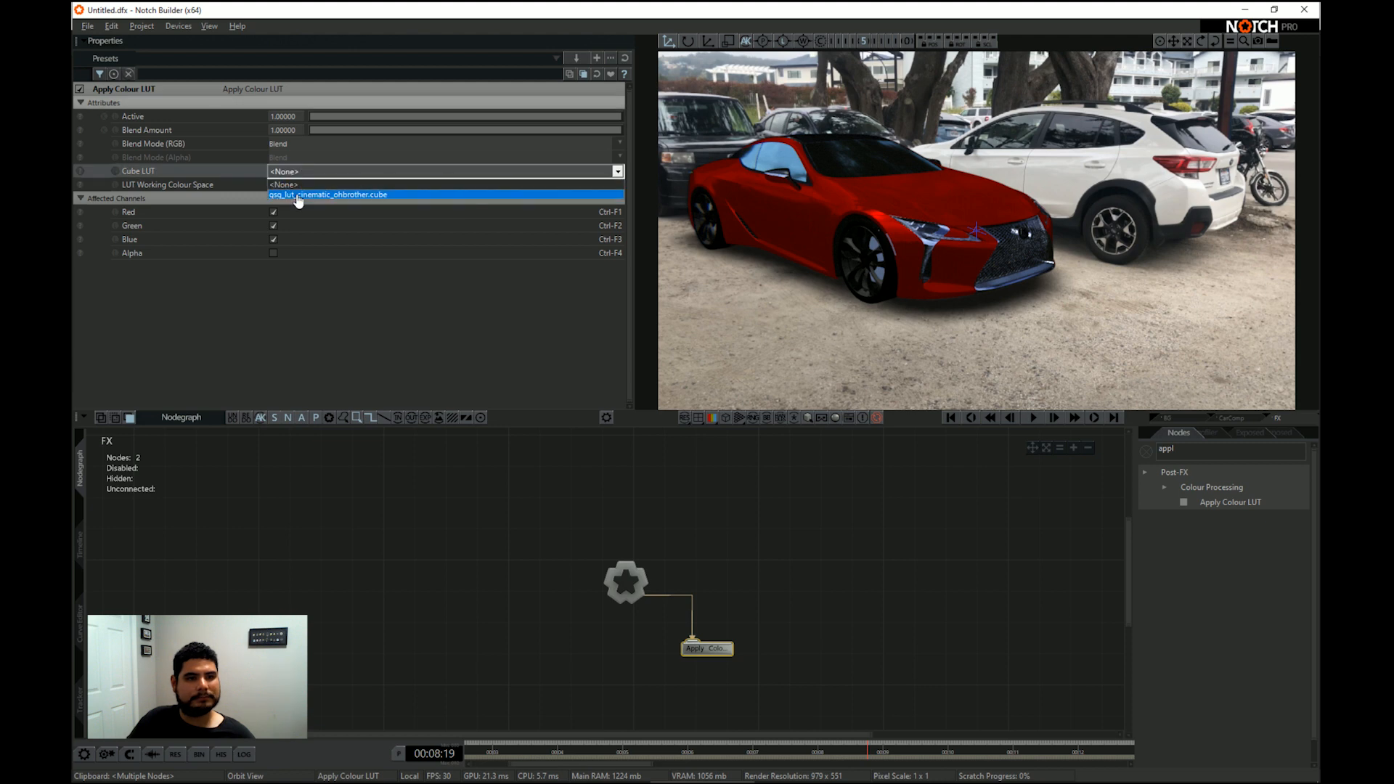
{"action": "left_click", "coordinate": [299, 195]}
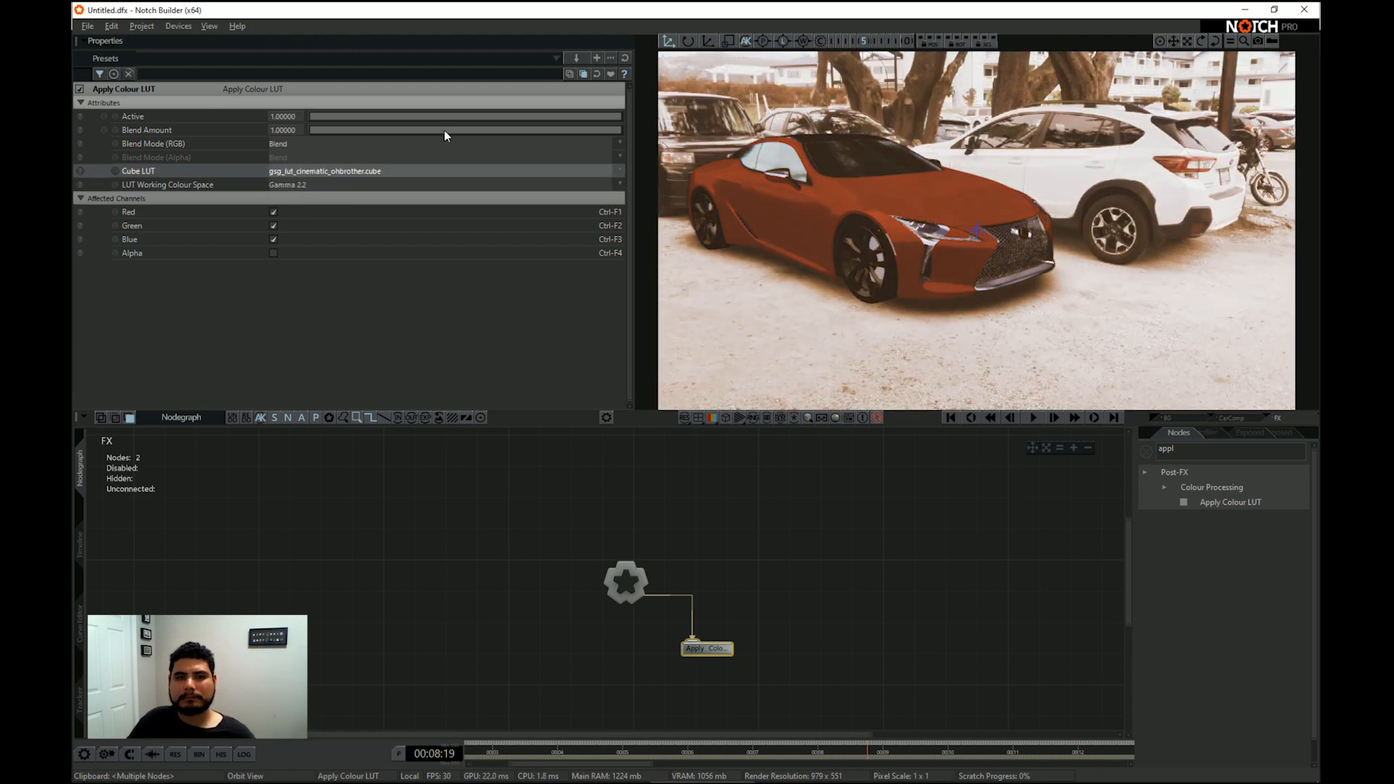
{"action": "left_click", "coordinate": [595, 131]}
{"action": "left_click_drag", "start_coordinate": [449, 117], "coordinate": [541, 134]}
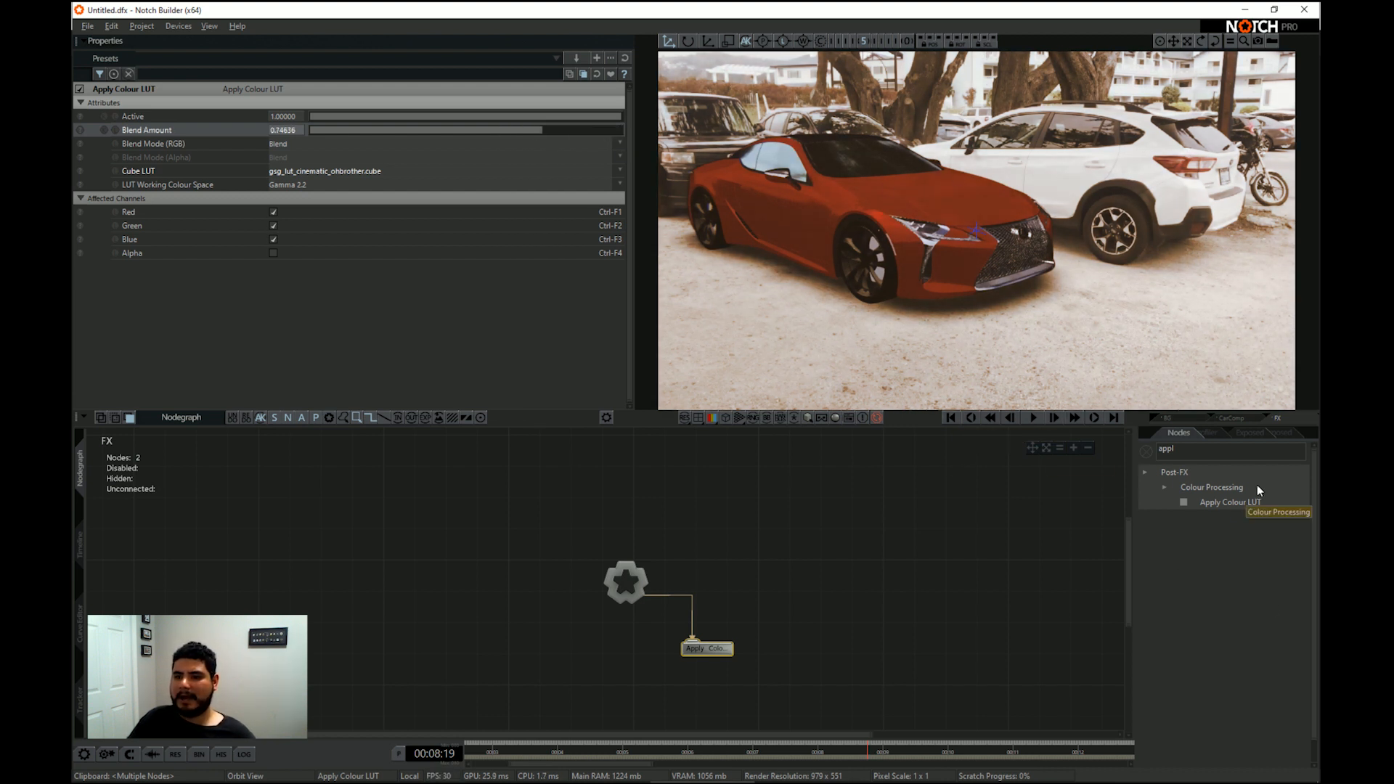
Add Colour Grading and Colour Correction nodes to the FX nodegraph and connect both to the root, with Colour Correction above Colour Grading
{"action": "double_click", "coordinate": [1203, 452]}
{"action": "key", "text": "BackSpace"}
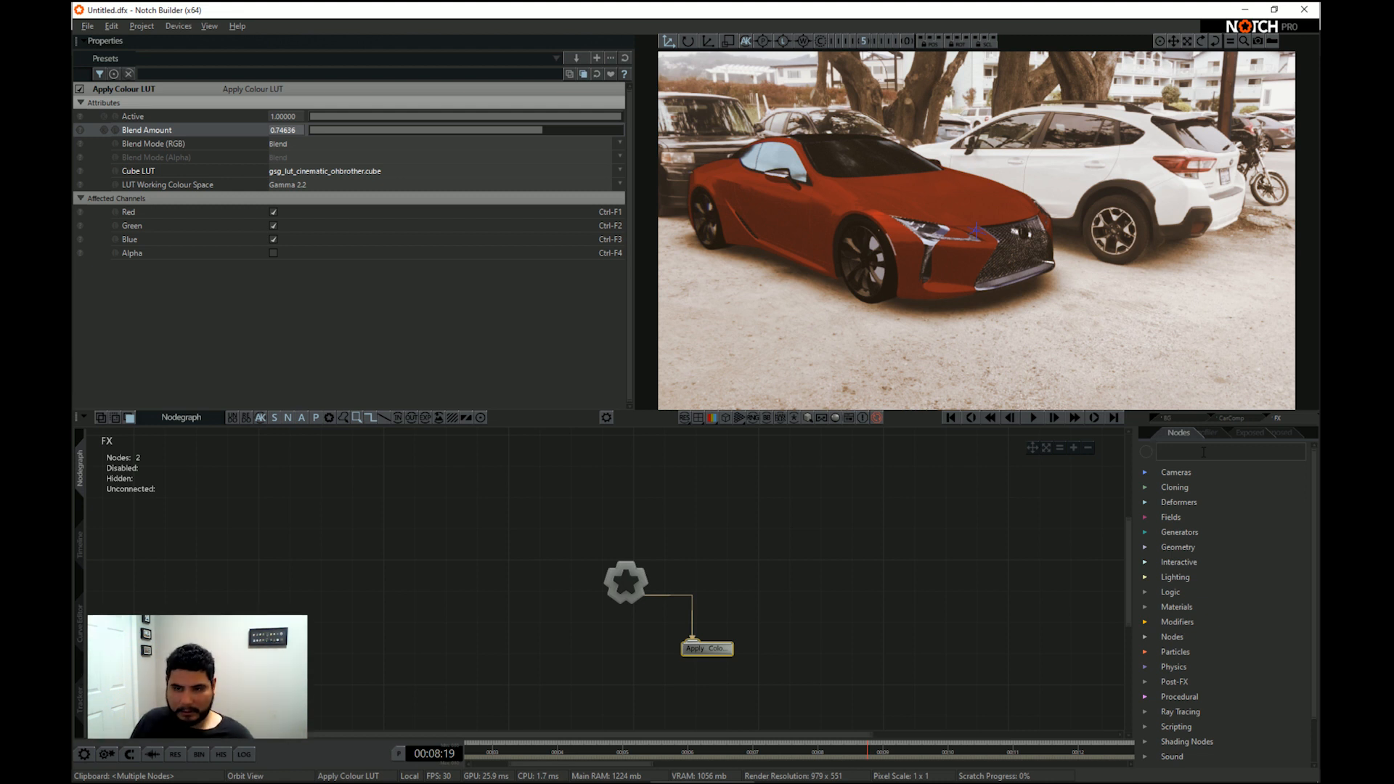
{"action": "type", "text": "colo"}
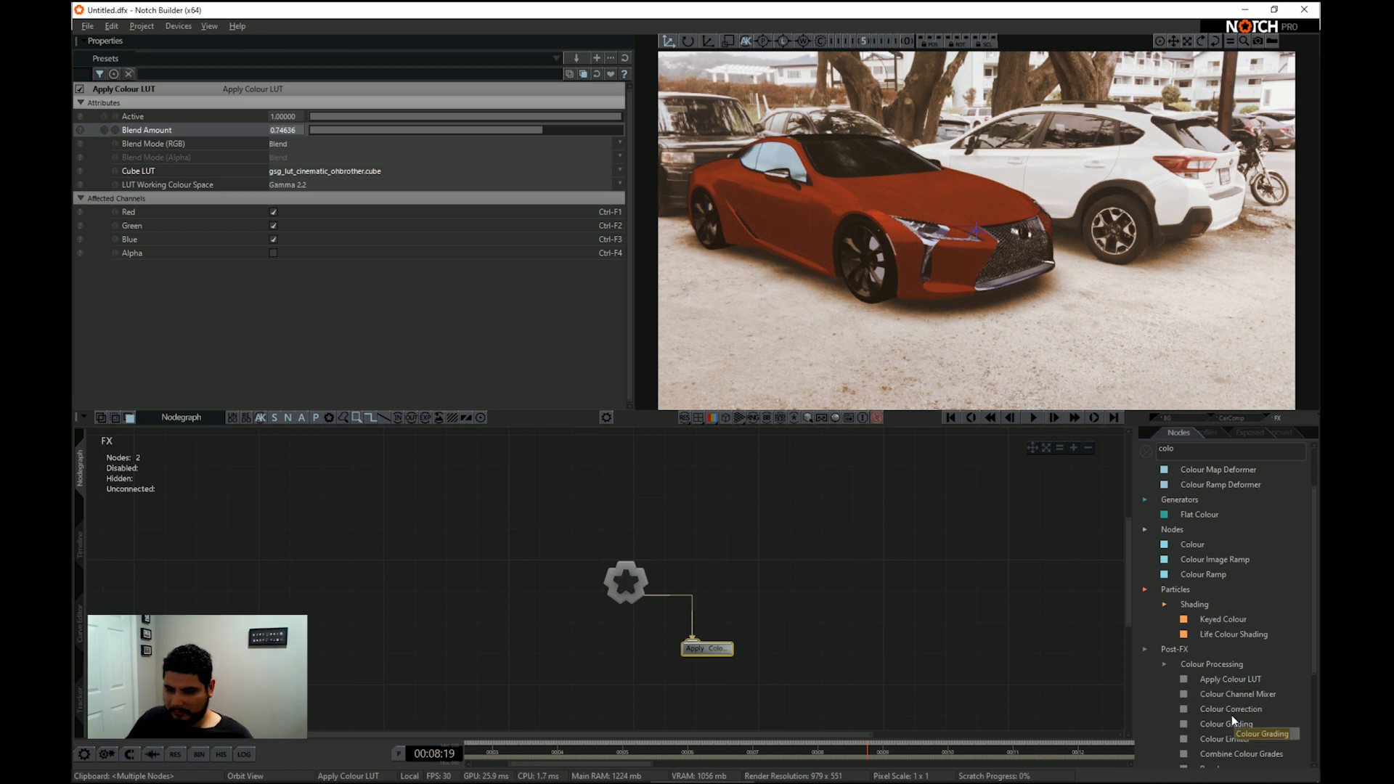
{"action": "scroll", "coordinate": [1234, 715], "scroll_direction": "down", "scroll_amount": 1}
{"action": "left_click_drag", "start_coordinate": [1225, 735], "coordinate": [626, 585]}
{"action": "left_click_drag", "start_coordinate": [692, 696], "coordinate": [693, 695]}
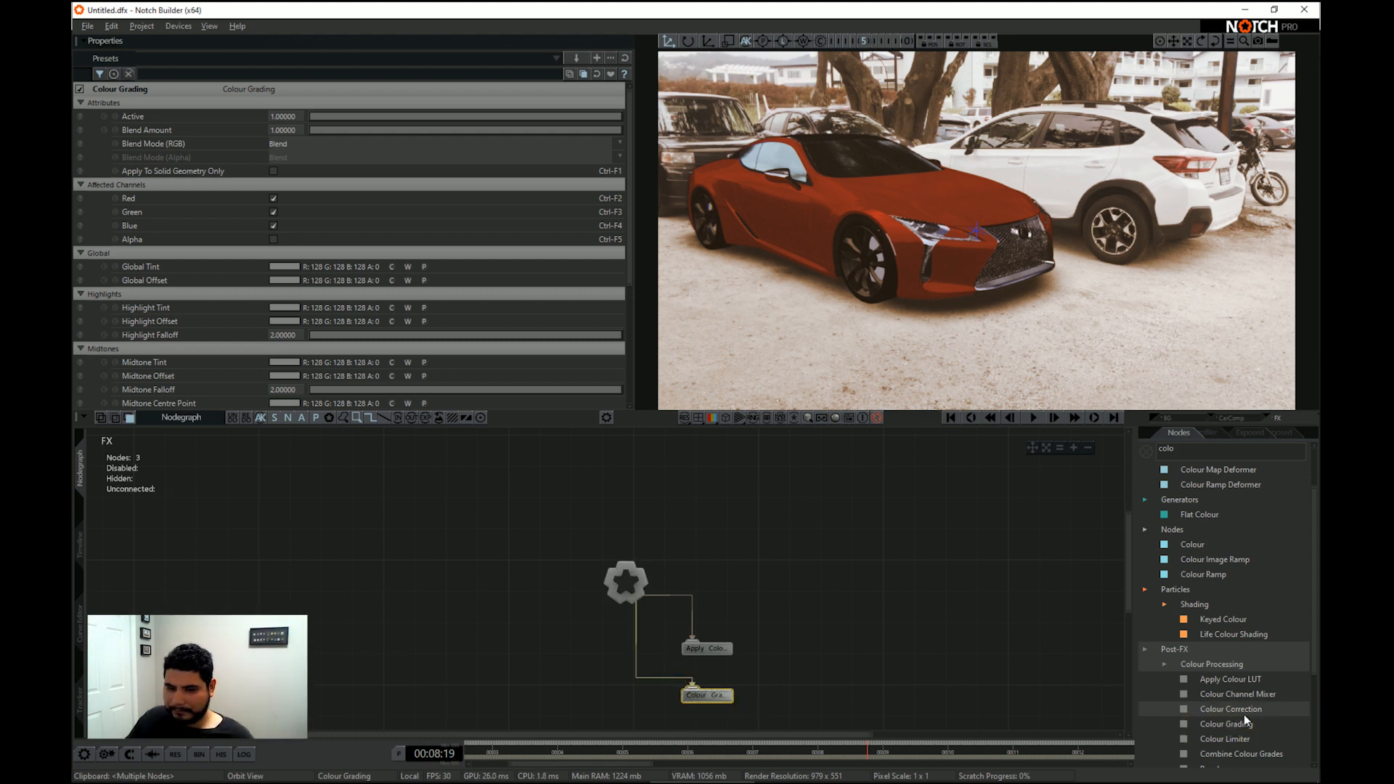
{"action": "left_click_drag", "start_coordinate": [1243, 715], "coordinate": [696, 715]}
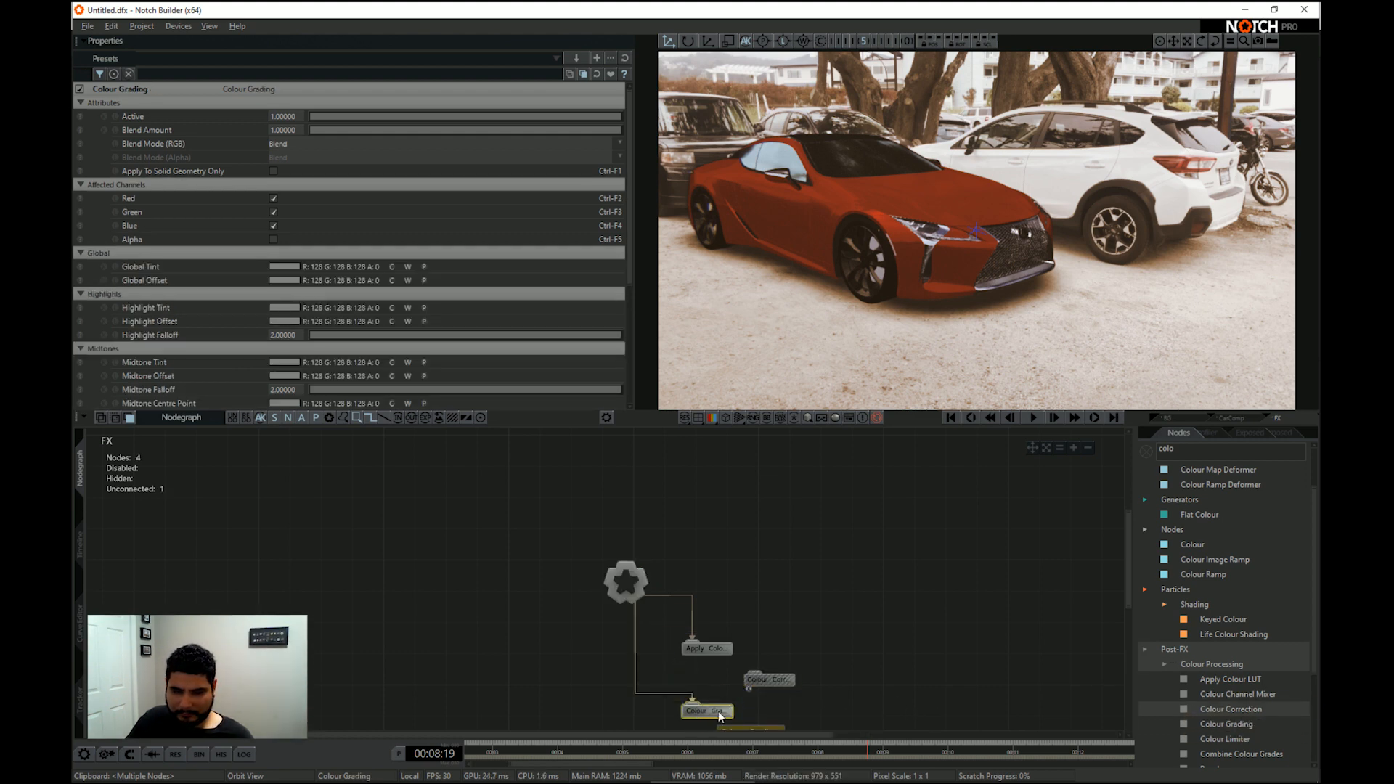
{"action": "left_click_drag", "start_coordinate": [769, 681], "coordinate": [709, 681]}
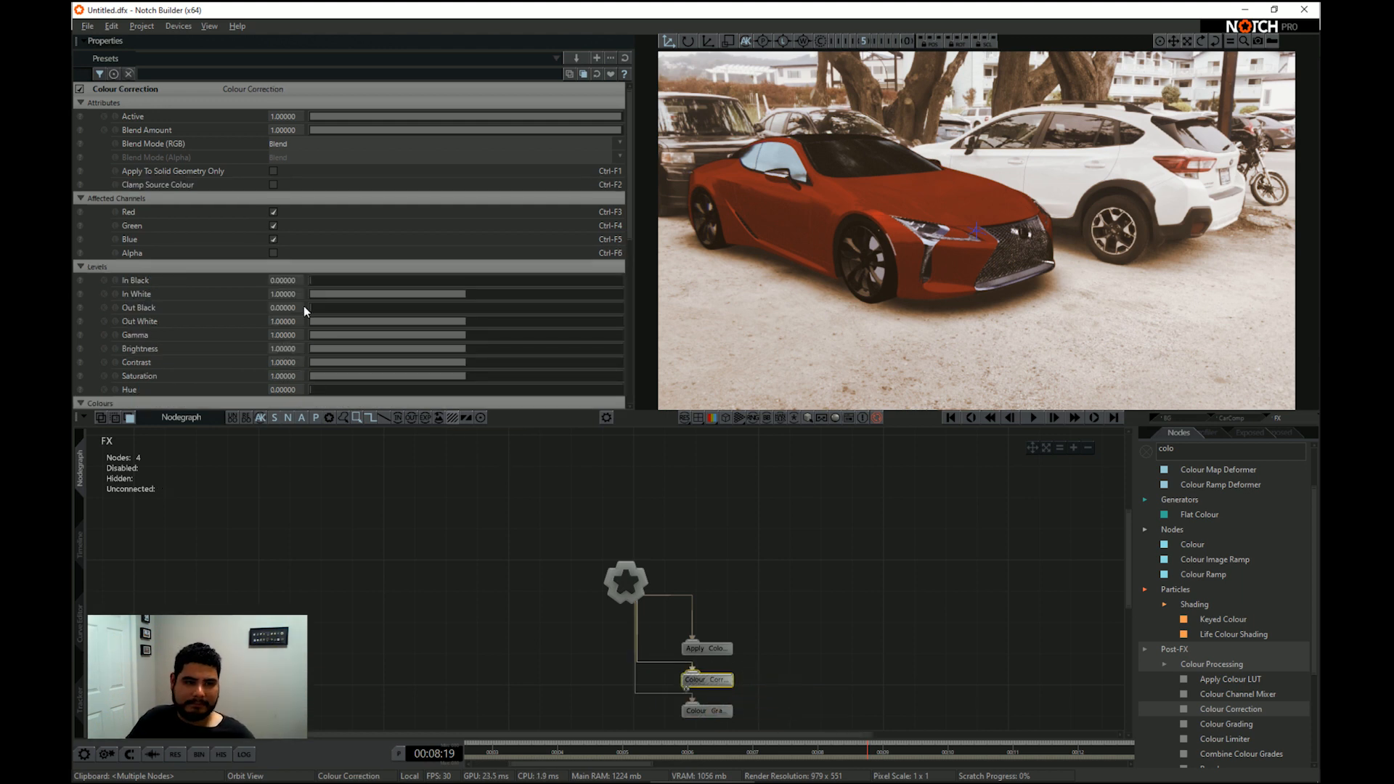
Set the Colour Correction node's In Black to about 0.10 and Out Black to about 0.06
{"action": "left_click_drag", "start_coordinate": [312, 282], "coordinate": [320, 282]}
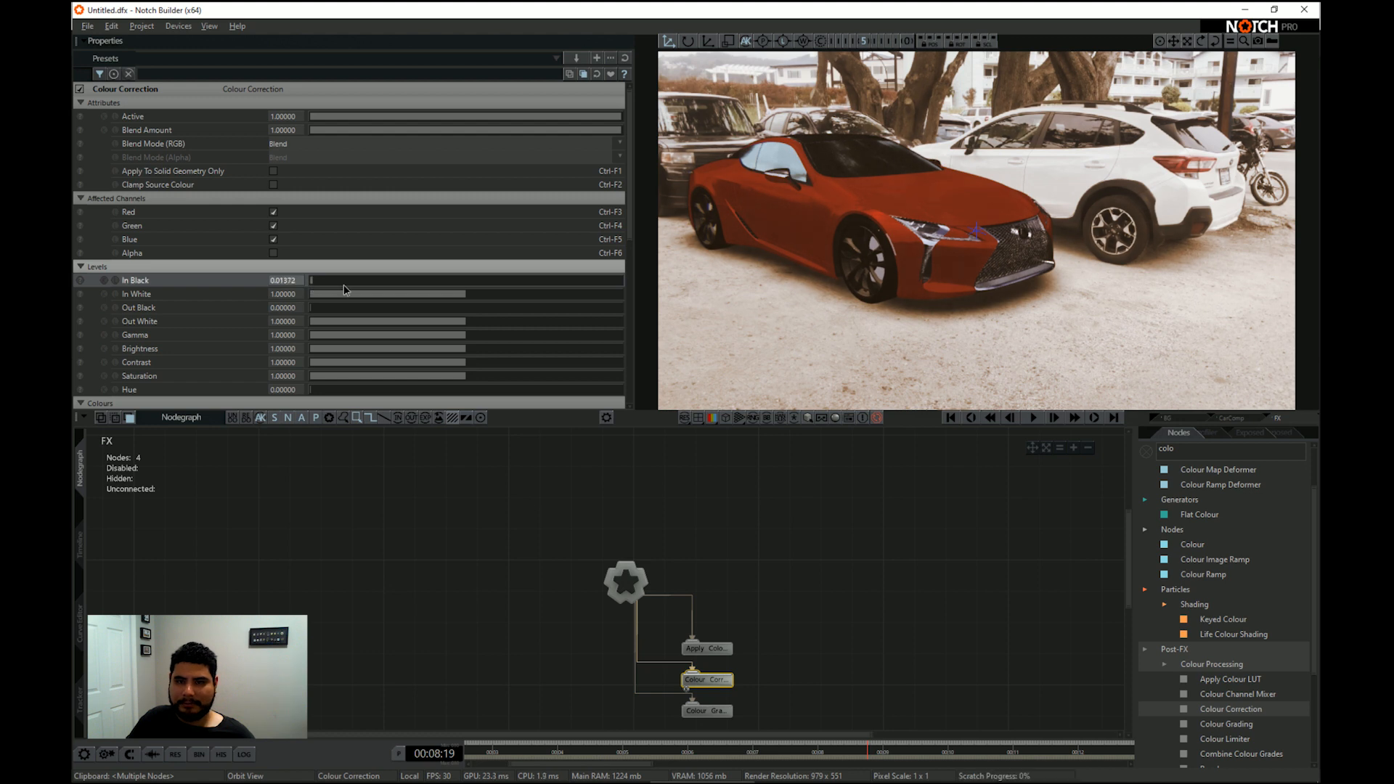
{"action": "left_click_drag", "start_coordinate": [443, 296], "coordinate": [473, 305]}
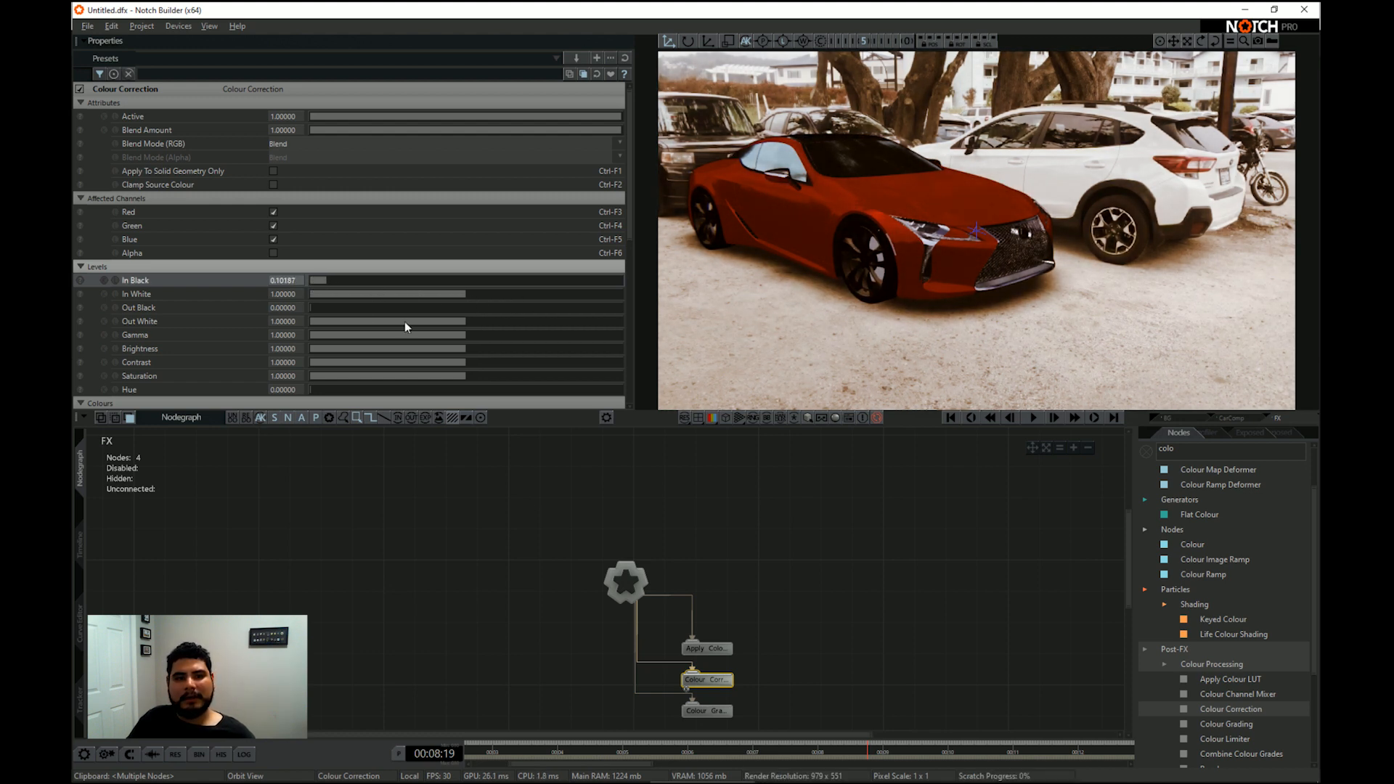
{"action": "left_click_drag", "start_coordinate": [316, 306], "coordinate": [417, 318]}
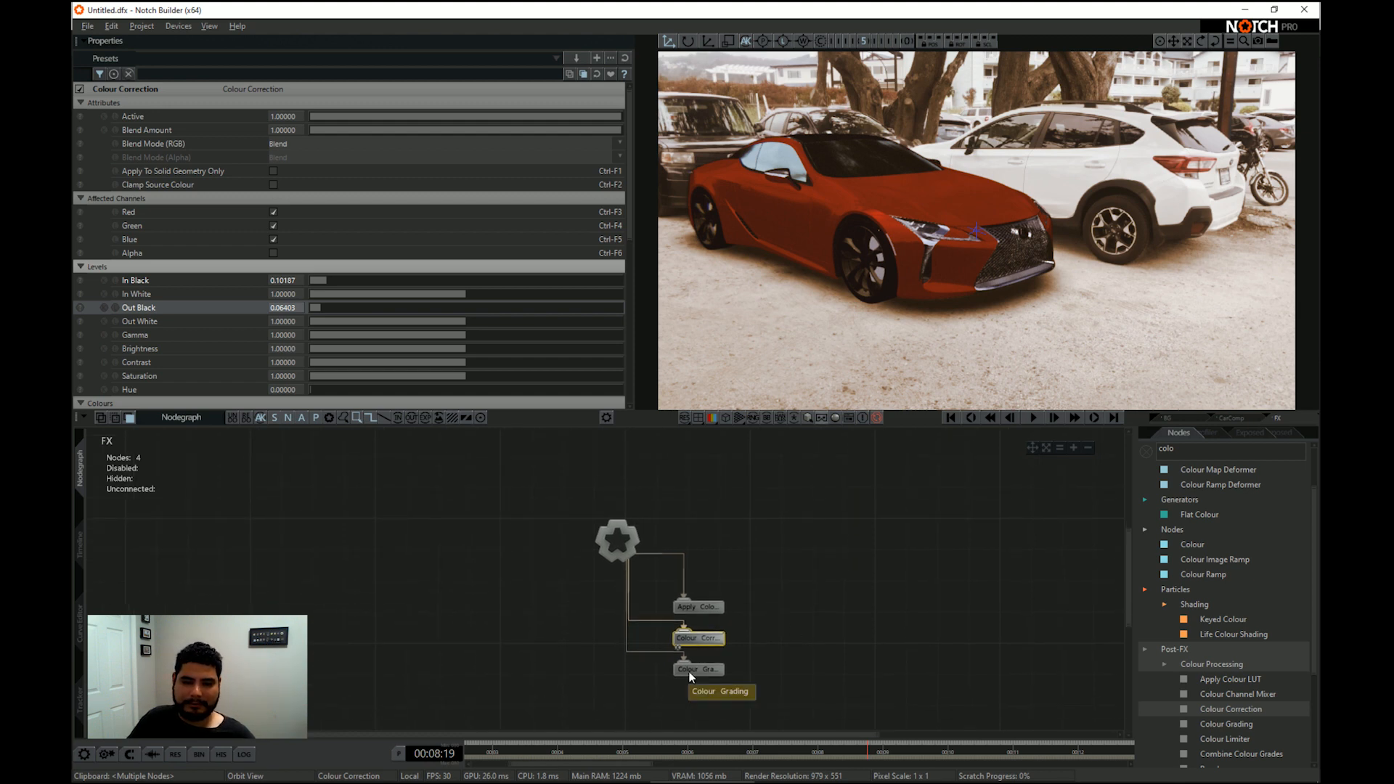
Shift the Colour Grading node's Global Tint slightly towards blue, to R 121, G 122, B 128
{"action": "left_click", "coordinate": [698, 668]}
{"action": "scroll", "coordinate": [212, 260], "scroll_direction": "down", "scroll_amount": 1}
{"action": "left_click", "coordinate": [282, 225]}
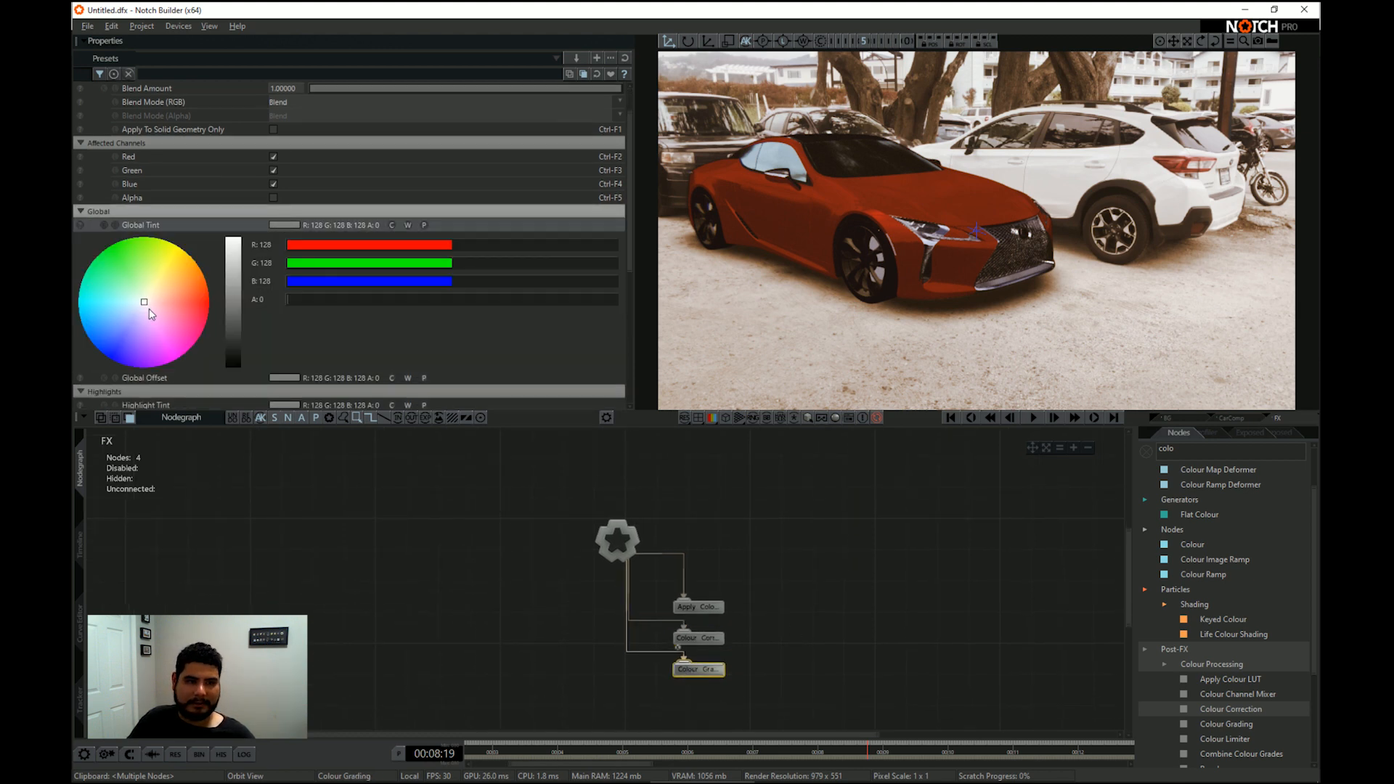
{"action": "mouse_move", "coordinate": [150, 308]}
{"action": "left_mouse_down"}
{"action": "mouse_move", "coordinate": [121, 288]}
{"action": "mouse_move", "coordinate": [129, 312]}
{"action": "mouse_move", "coordinate": [143, 307]}
{"action": "left_mouse_up"}
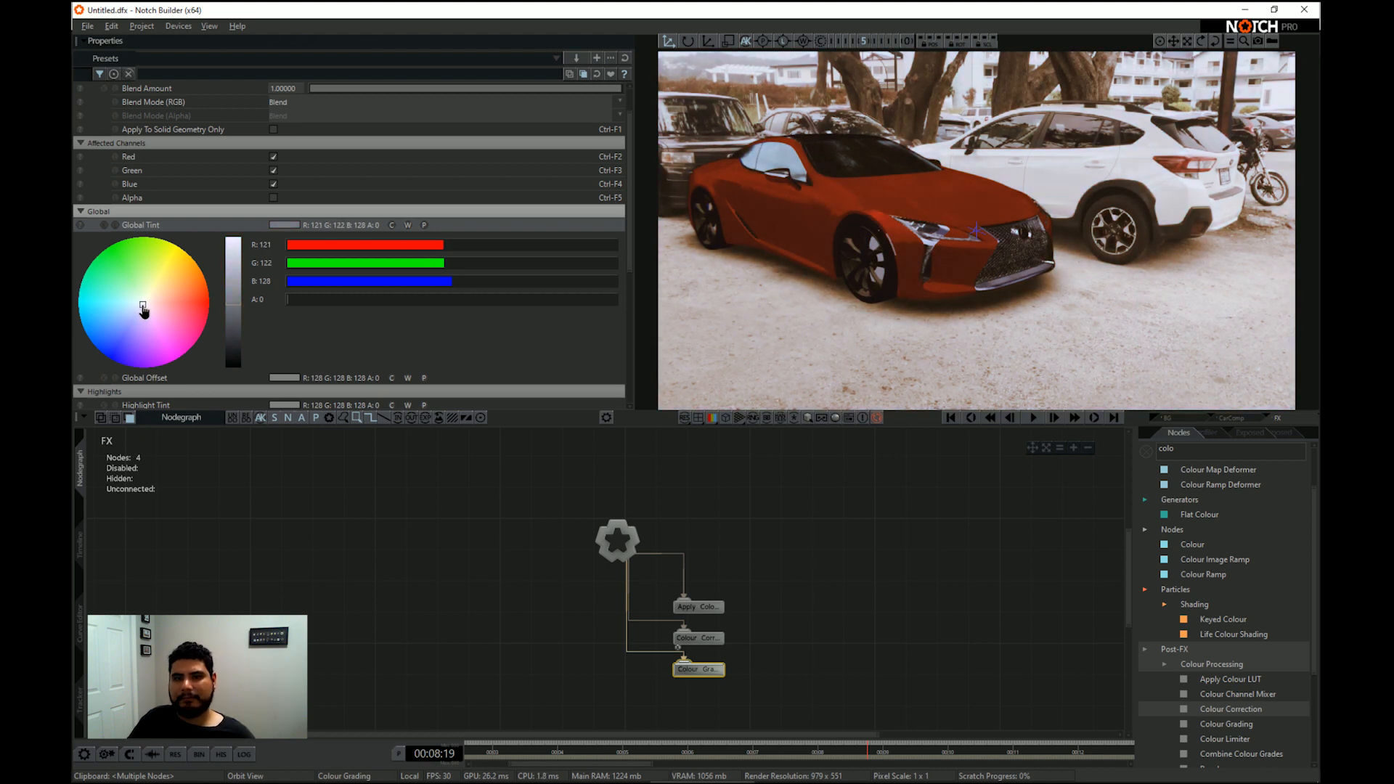
Set the Colour Grading node's Global Offset to R 122, G 128, B 94 and brighten Global Tint to R 143, G 144, B 151
{"action": "scroll", "coordinate": [193, 266], "scroll_direction": "down", "scroll_amount": 5}
{"action": "left_click", "coordinate": [283, 273]}
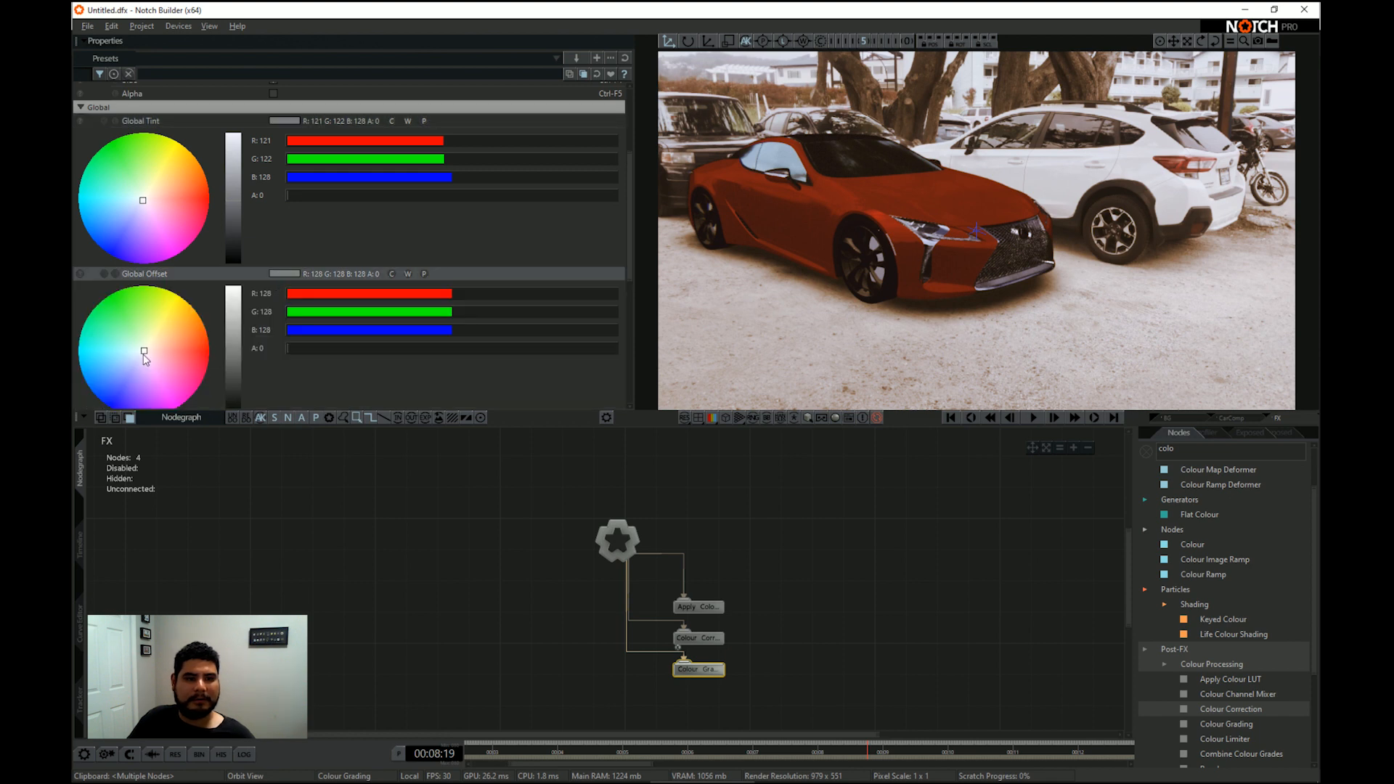
{"action": "mouse_move", "coordinate": [145, 355]}
{"action": "left_mouse_down"}
{"action": "mouse_move", "coordinate": [166, 350]}
{"action": "mouse_move", "coordinate": [150, 335]}
{"action": "left_mouse_up"}
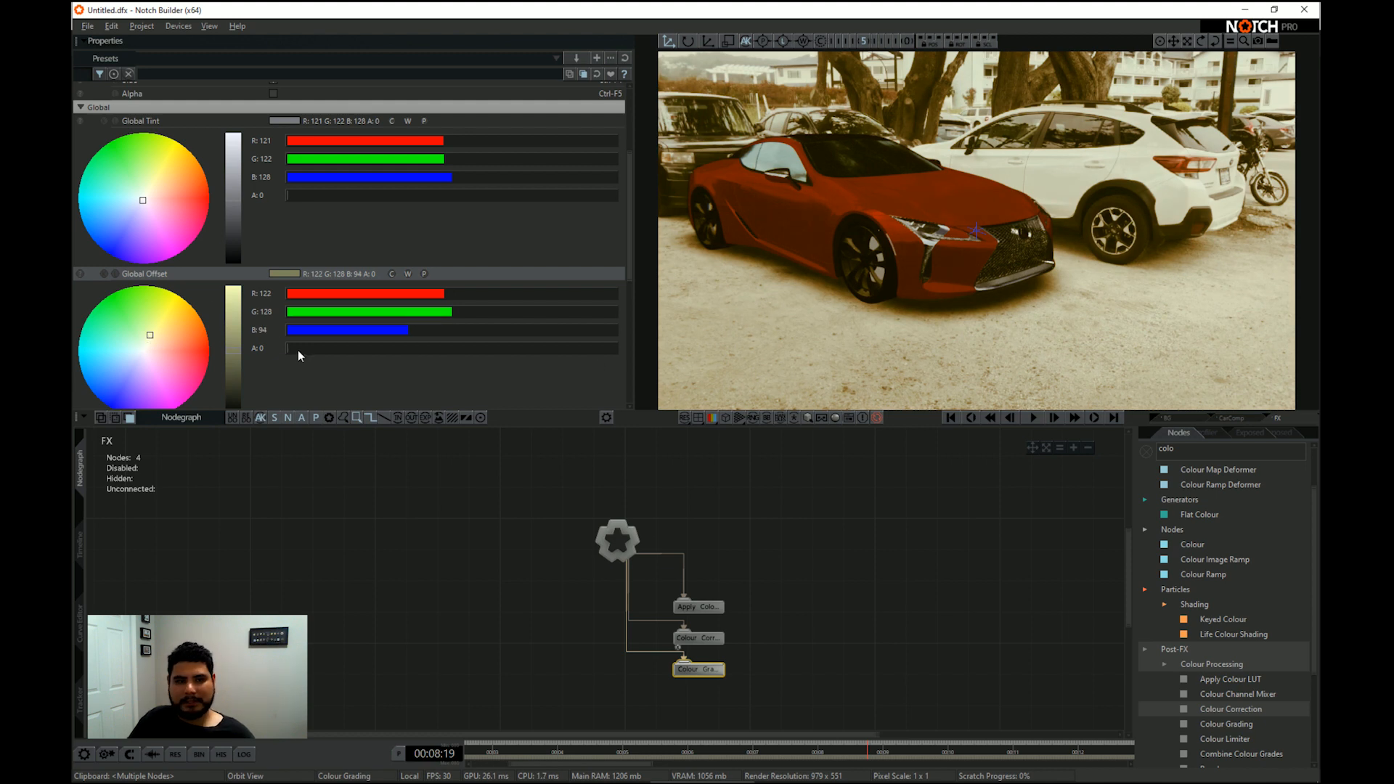
{"action": "left_click_drag", "start_coordinate": [236, 204], "coordinate": [240, 193]}
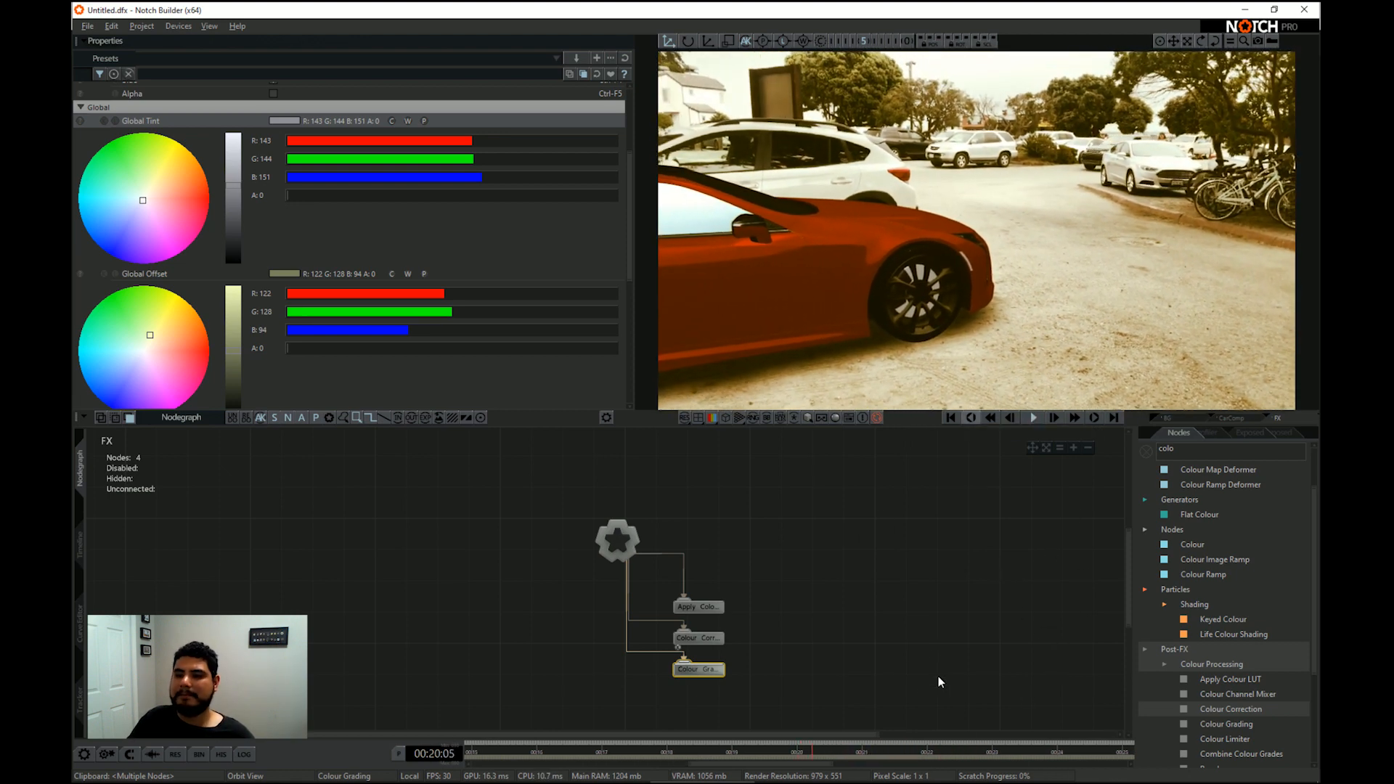
Show the layer timeline and review the graded composite from the start of the footage
{"action": "left_click", "coordinate": [1144, 451]}
{"action": "left_click", "coordinate": [79, 543]}
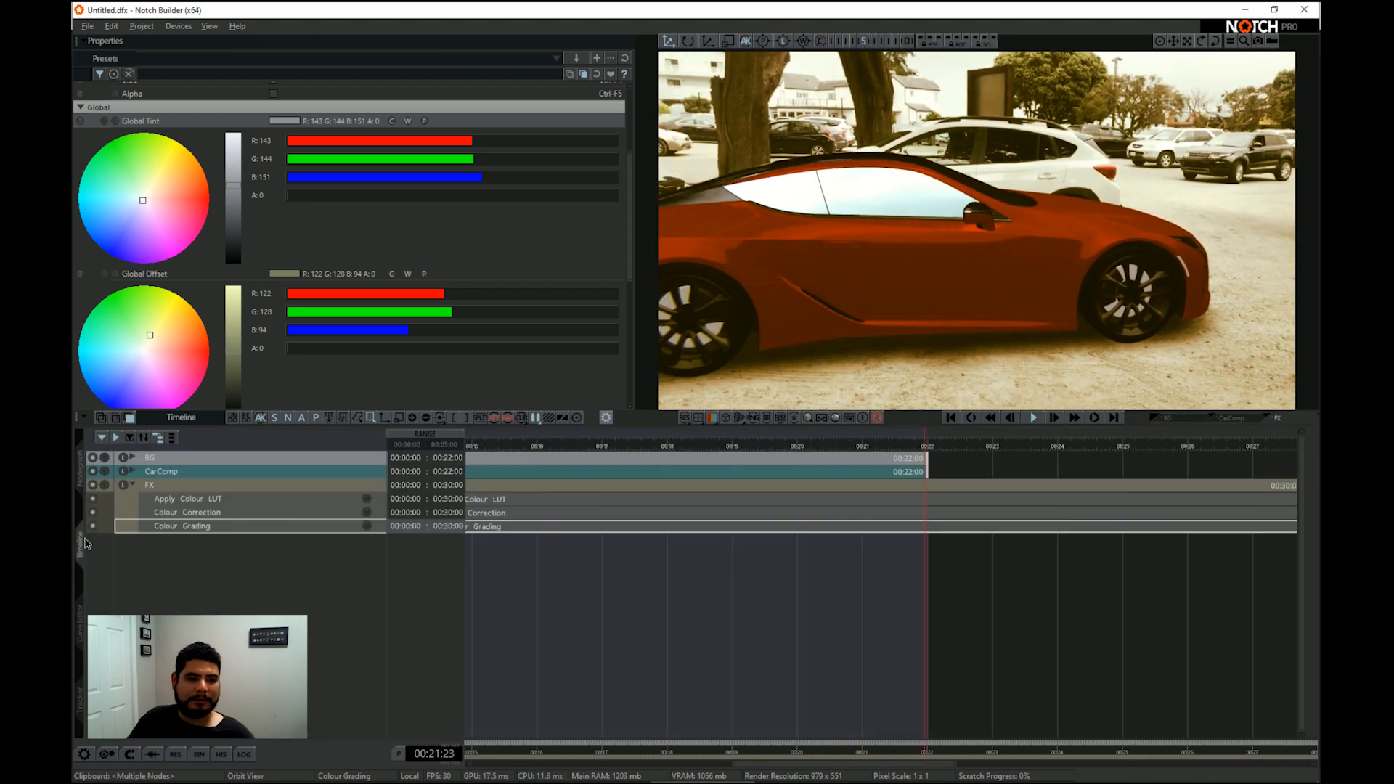
{"action": "left_click", "coordinate": [104, 472]}
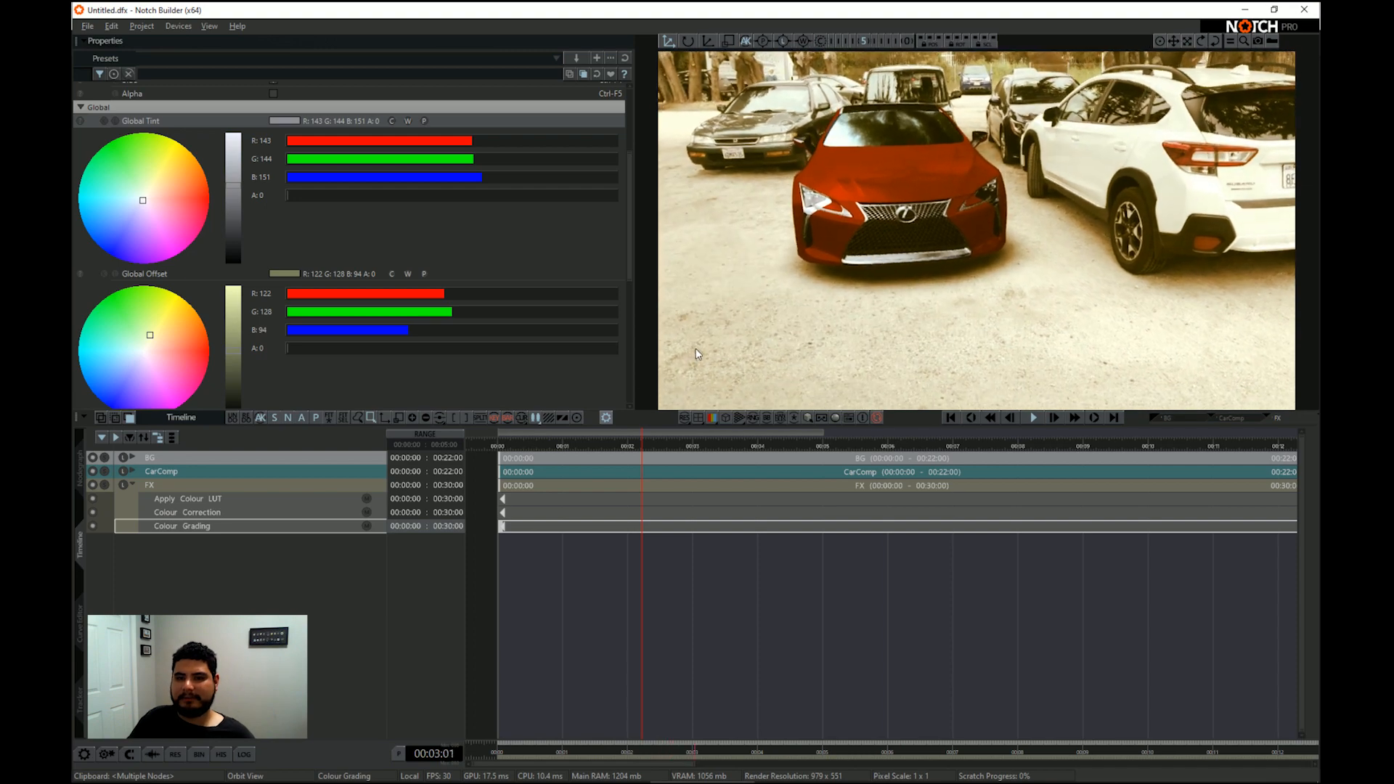